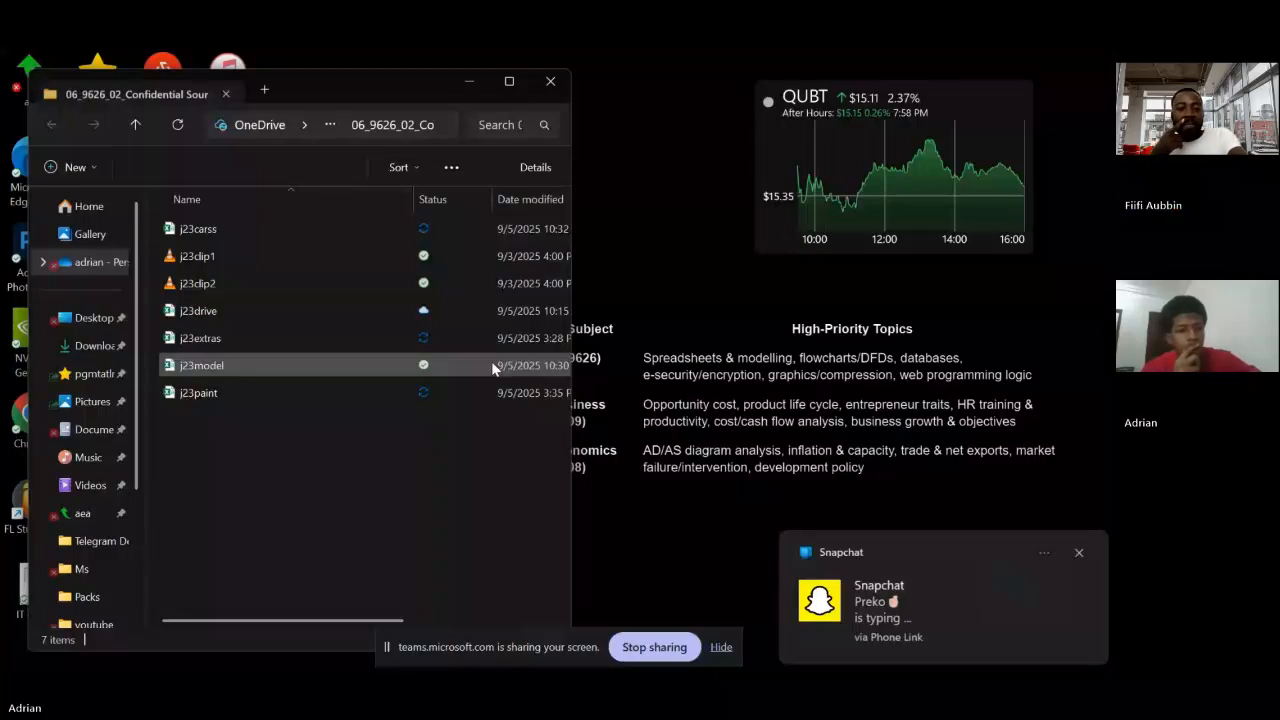
# Dismiss the Snapchat notification and hide the screen-sharing bar
pyautogui.click(505, 338)
pyautogui.click(1078, 553)
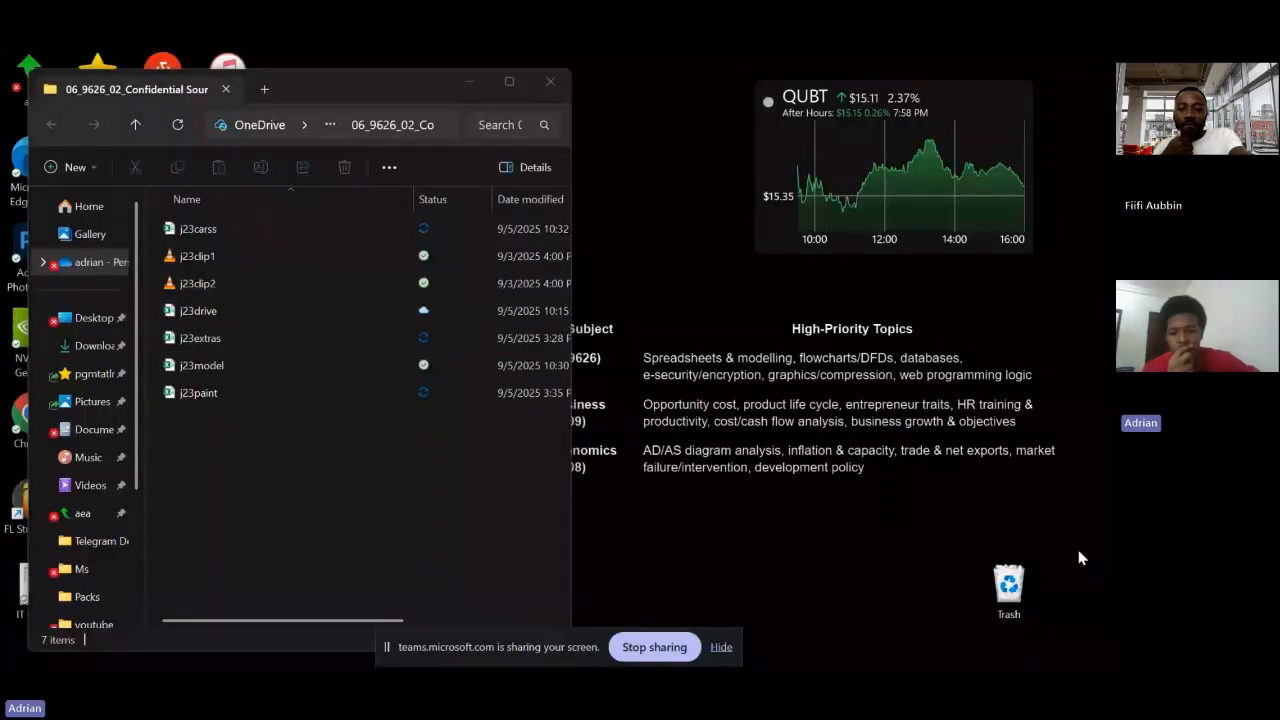
pyautogui.click(303, 362)
pyautogui.moveTo(589, 638)
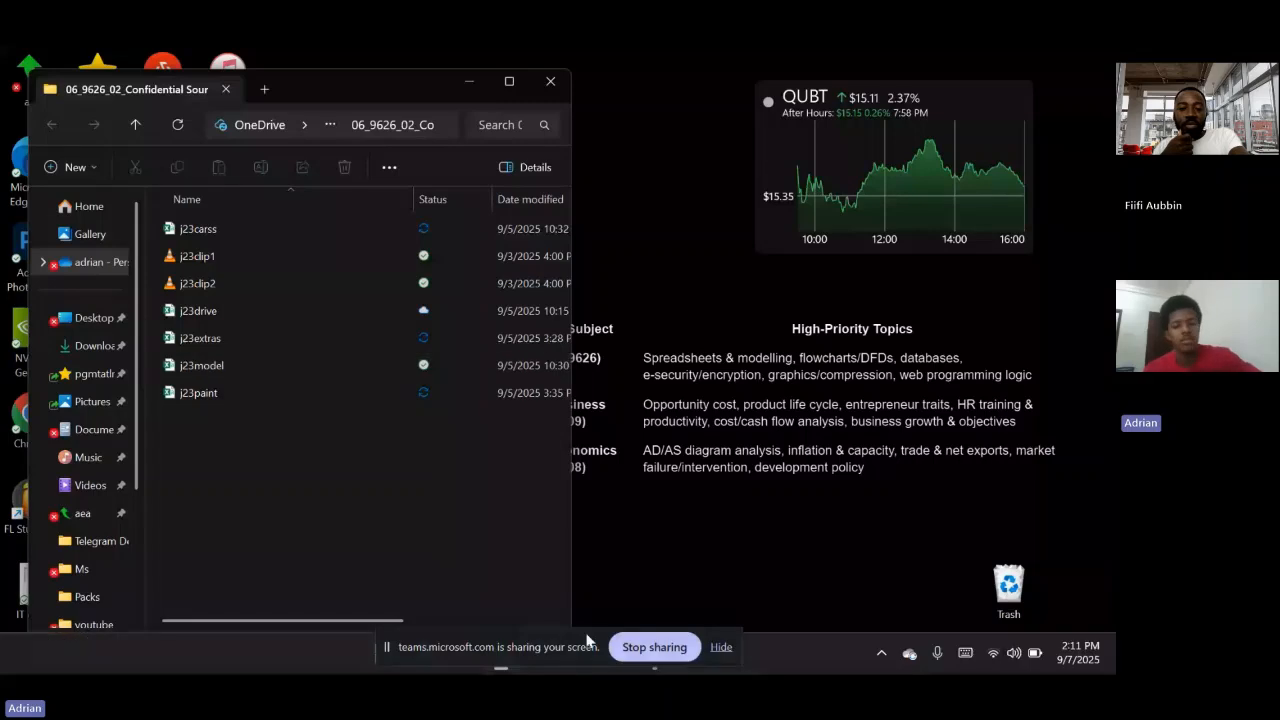
pyautogui.click(714, 645)
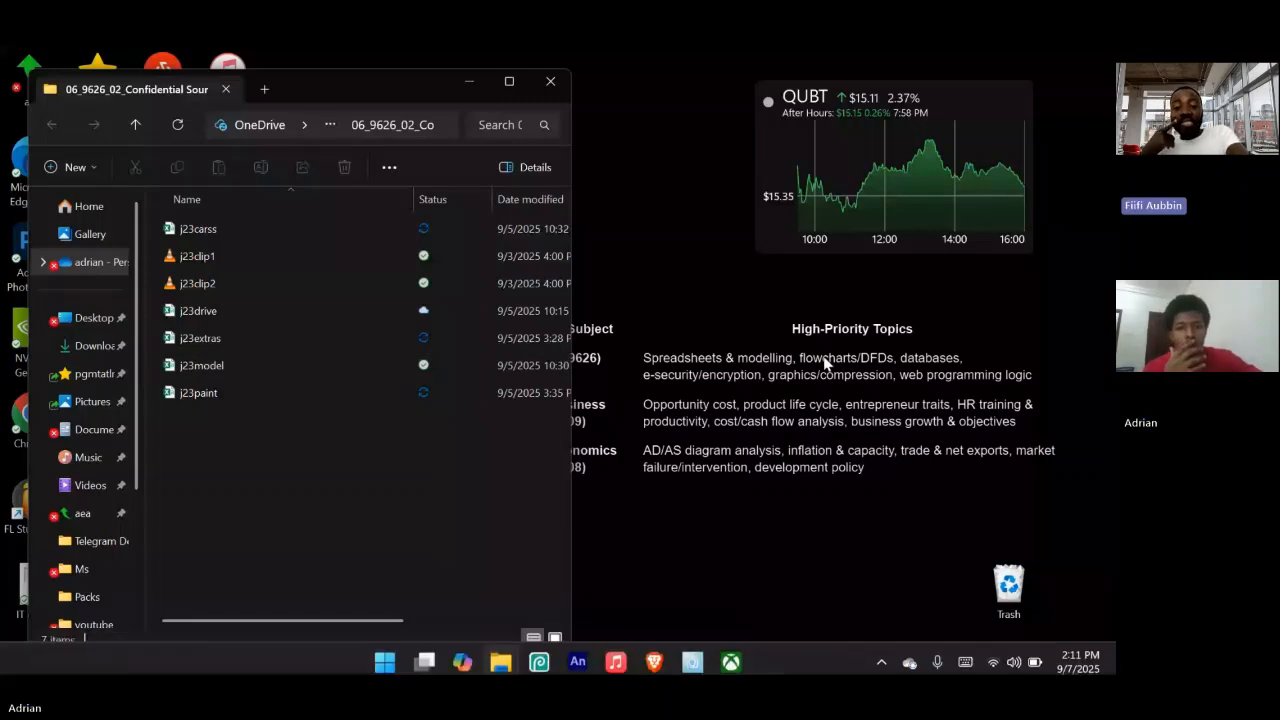
# Switch to Access, open the Tawara Eco-Cars database with its content enabled, and dismiss the chat notifications
pyautogui.press('super')
pyautogui.write('acc')
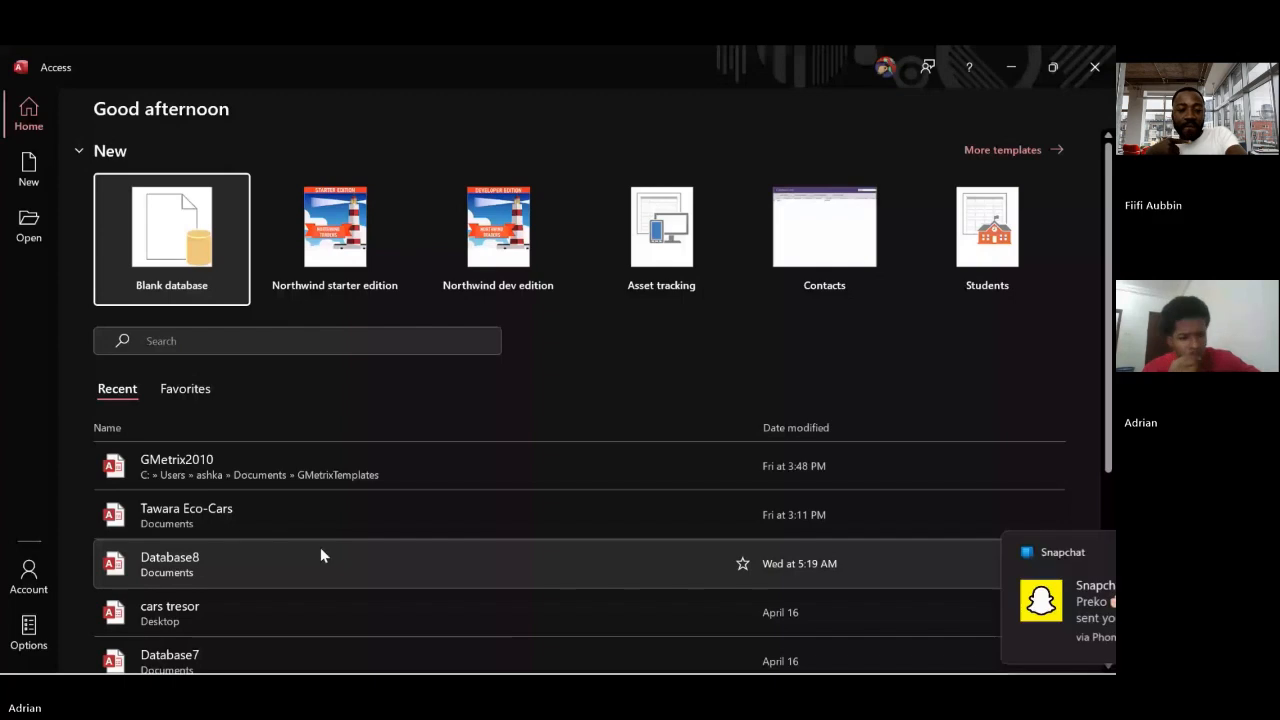
pyautogui.click(1060, 546)
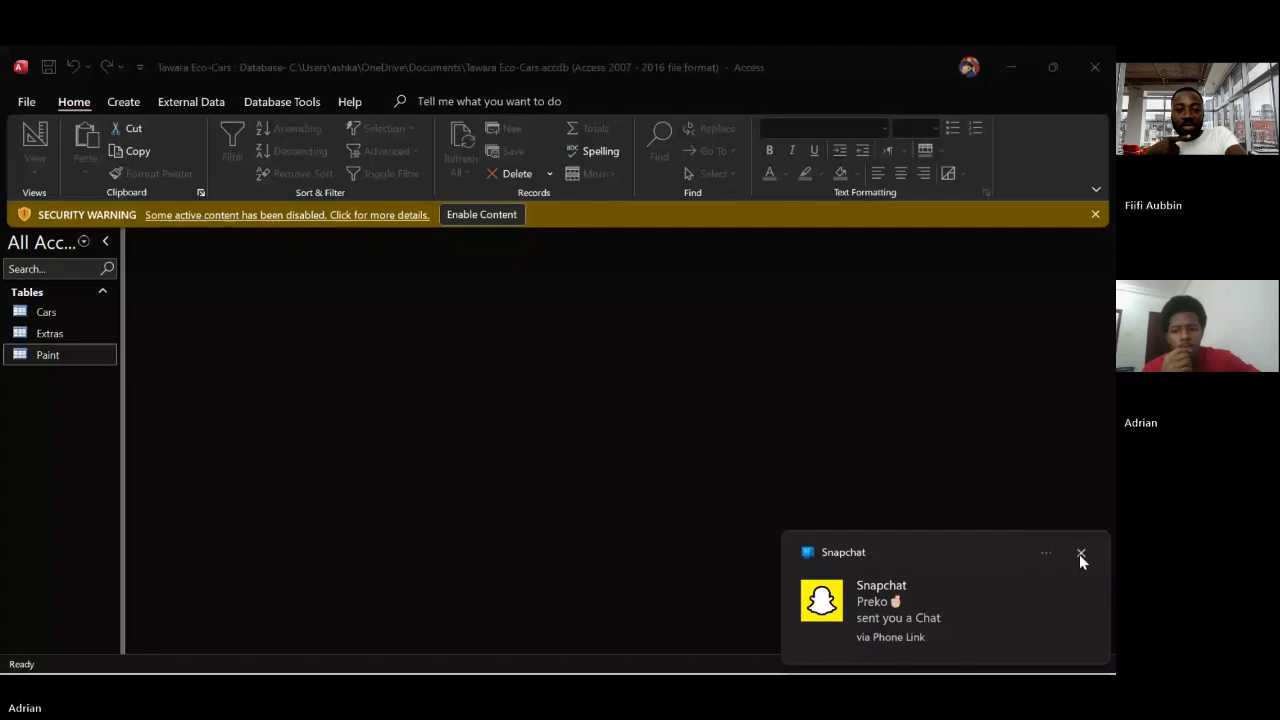
pyautogui.click(1080, 556)
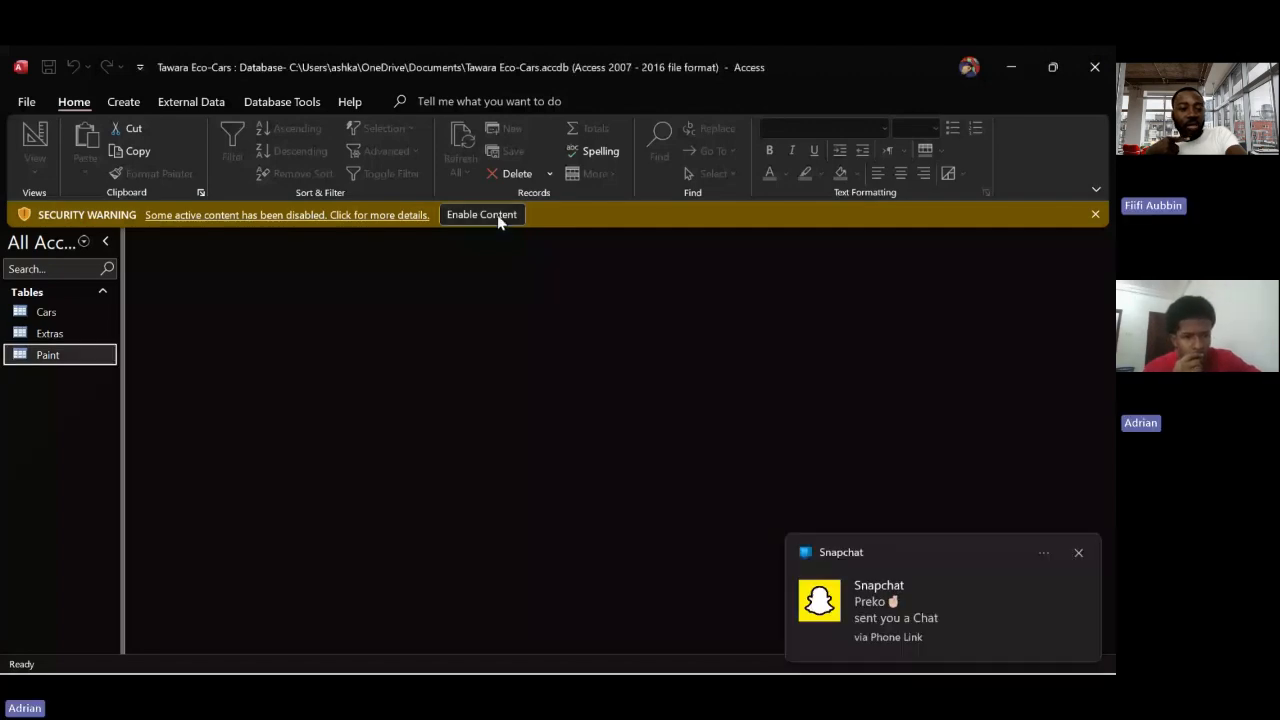
pyautogui.click(500, 219)
pyautogui.click(1078, 554)
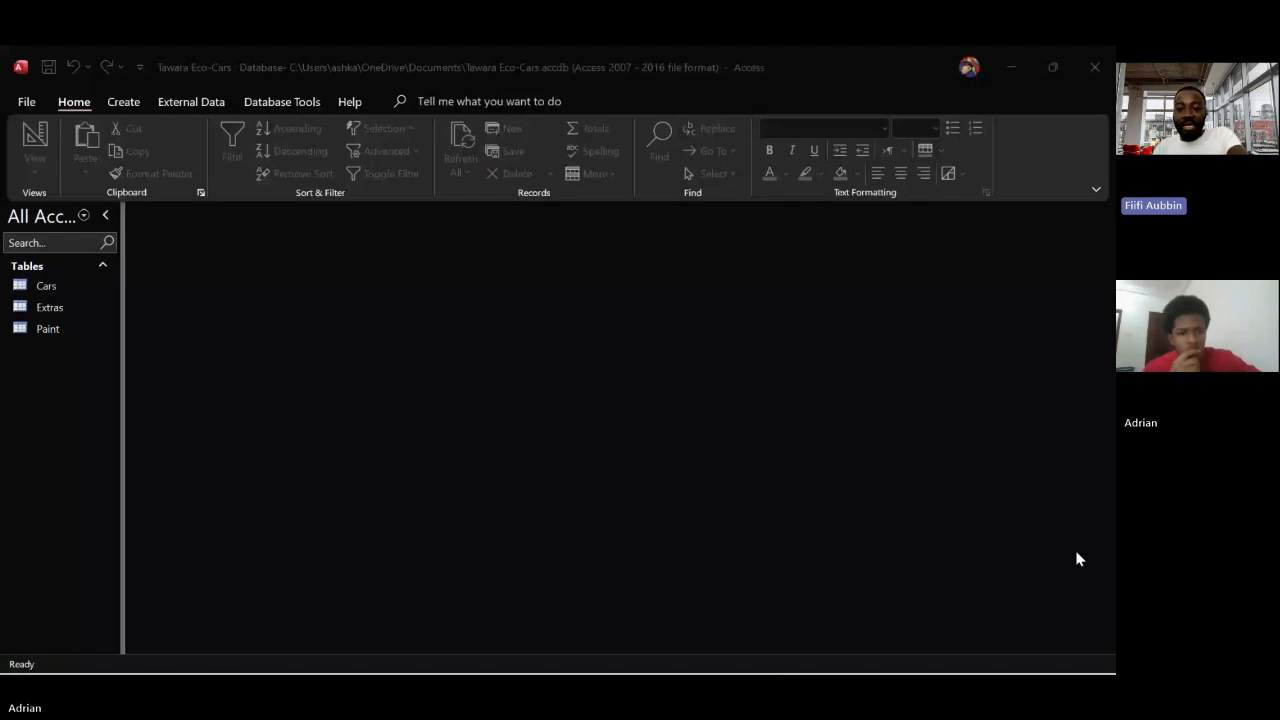
# Open the Cars, Extras and Paint tables to review their records
pyautogui.doubleClick(50, 307)
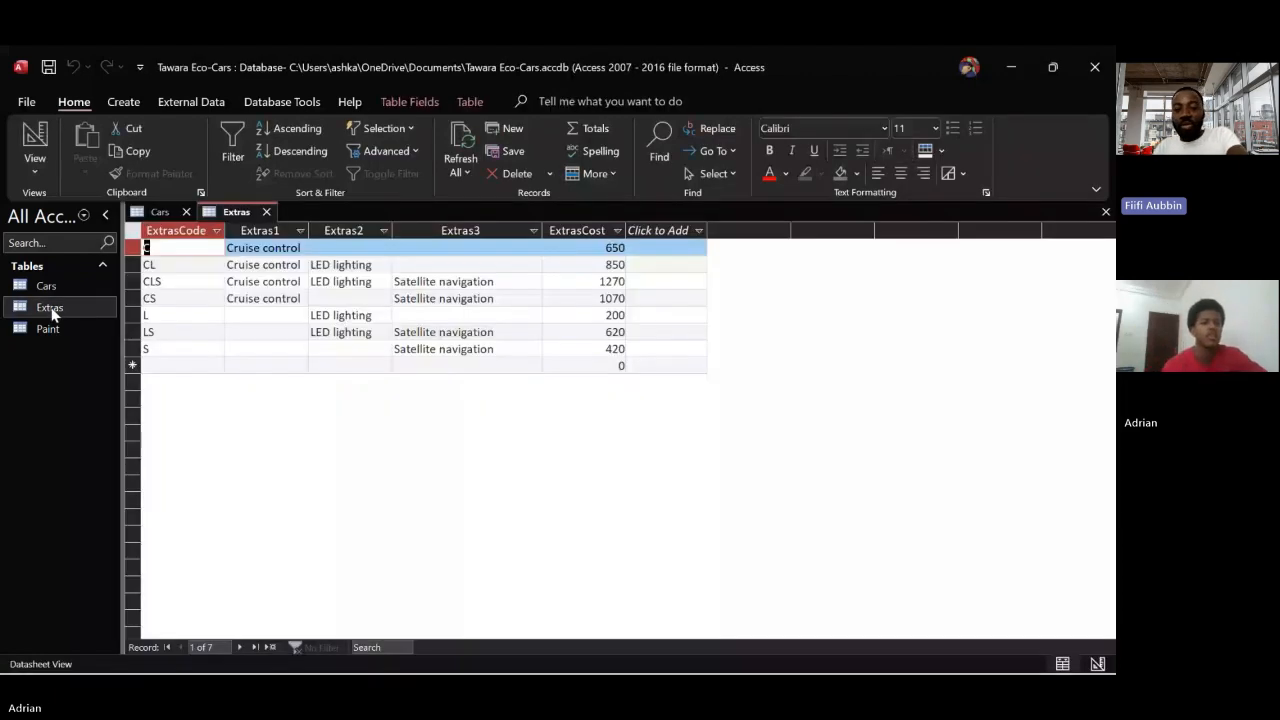
pyautogui.click(48, 330)
pyautogui.doubleClick(50, 334)
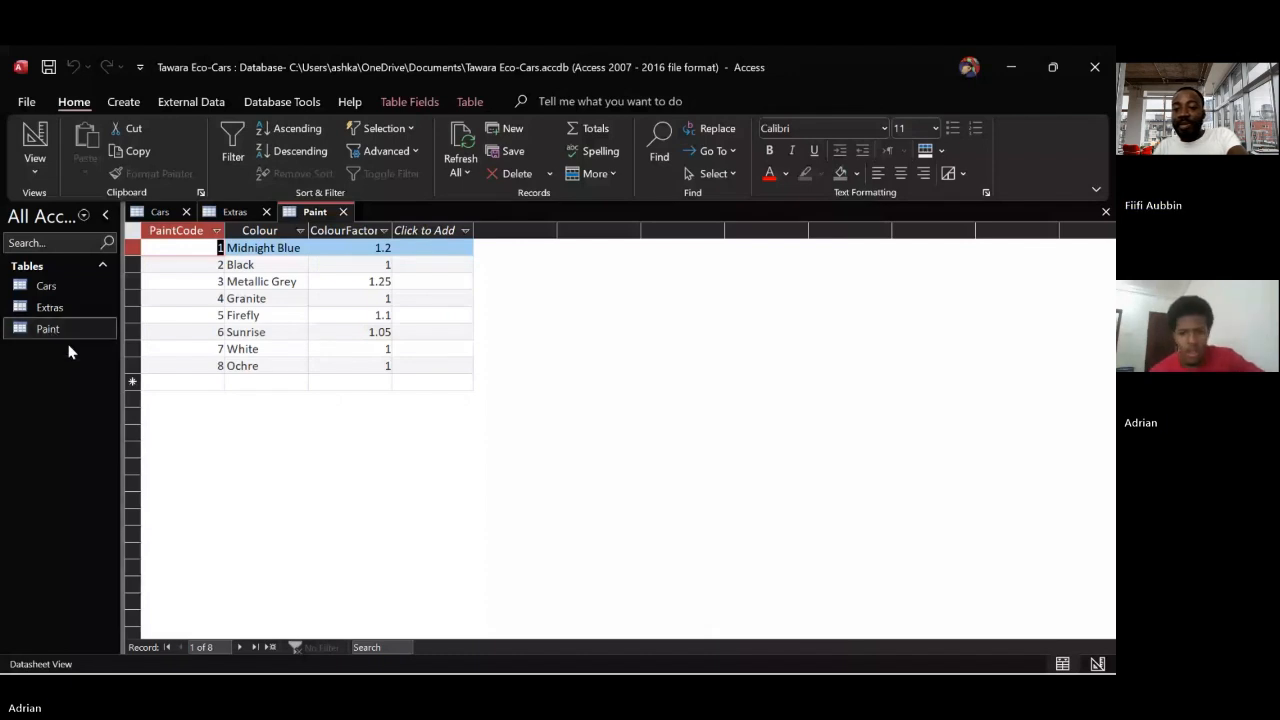
# Switch to the source files folder, open j23drive in Excel and widen all columns to show the full drive names
pyautogui.moveTo(636, 658)
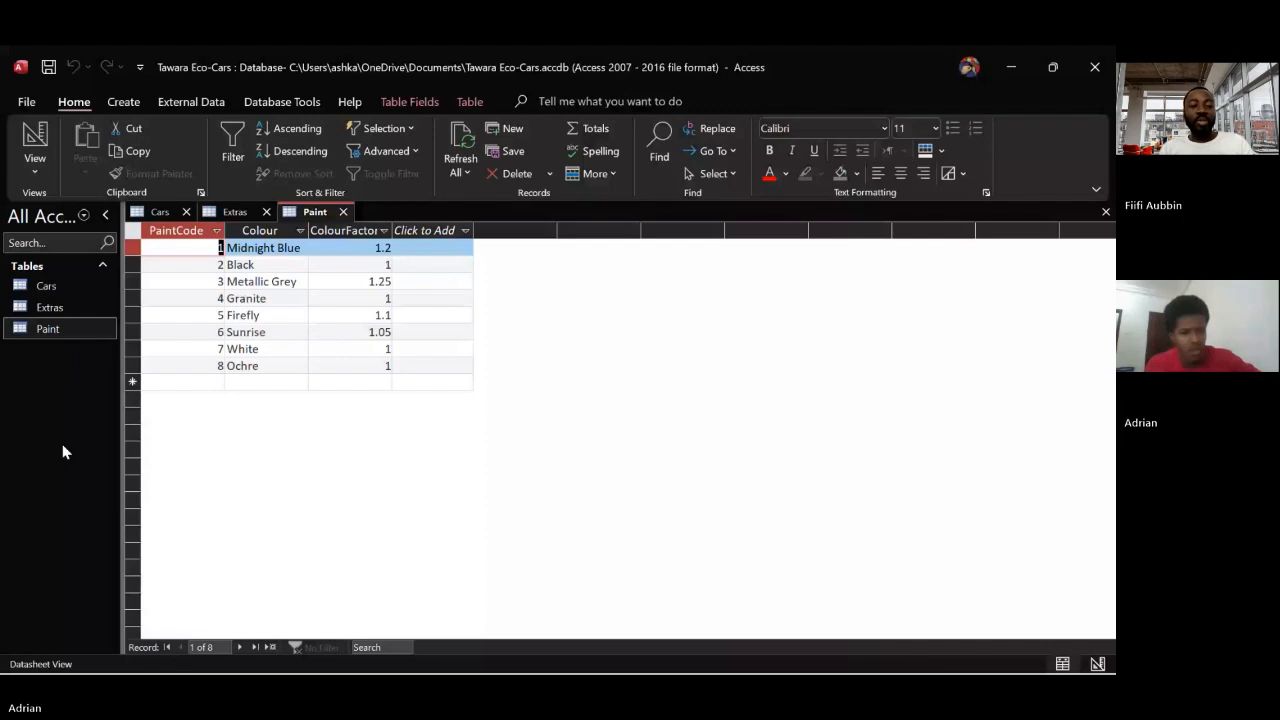
pyautogui.click(1011, 66)
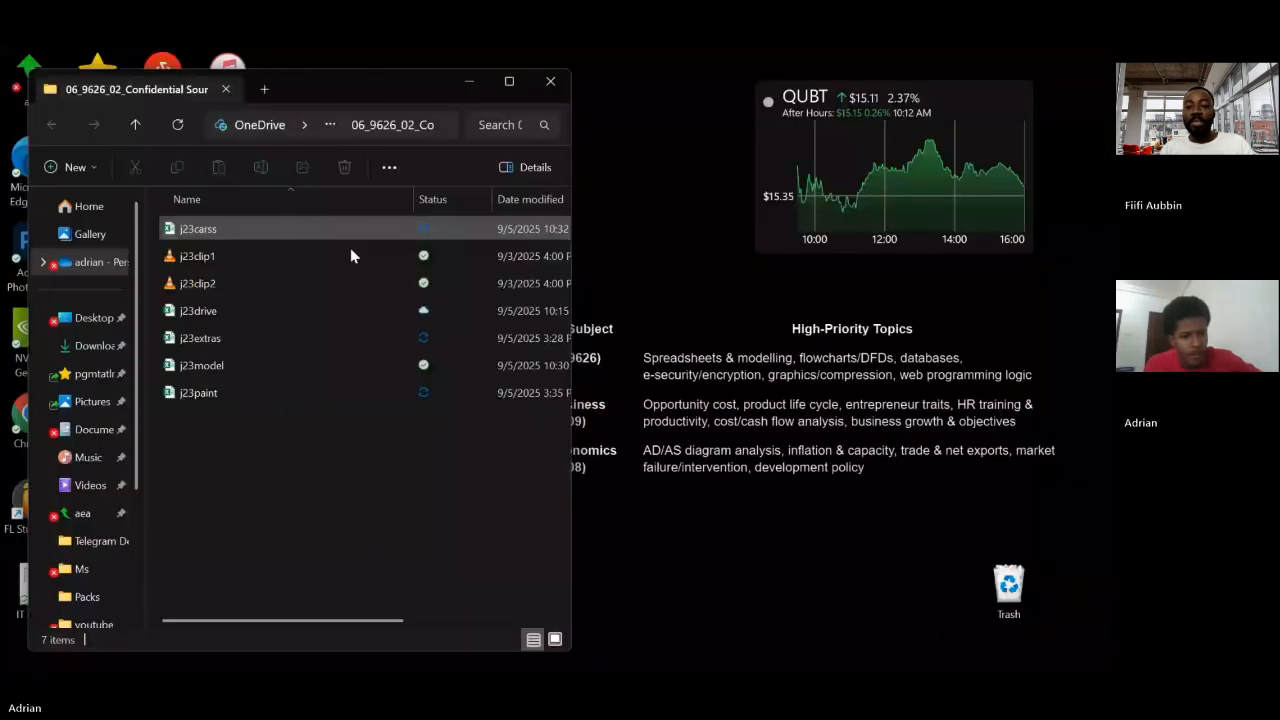
pyautogui.click(221, 314)
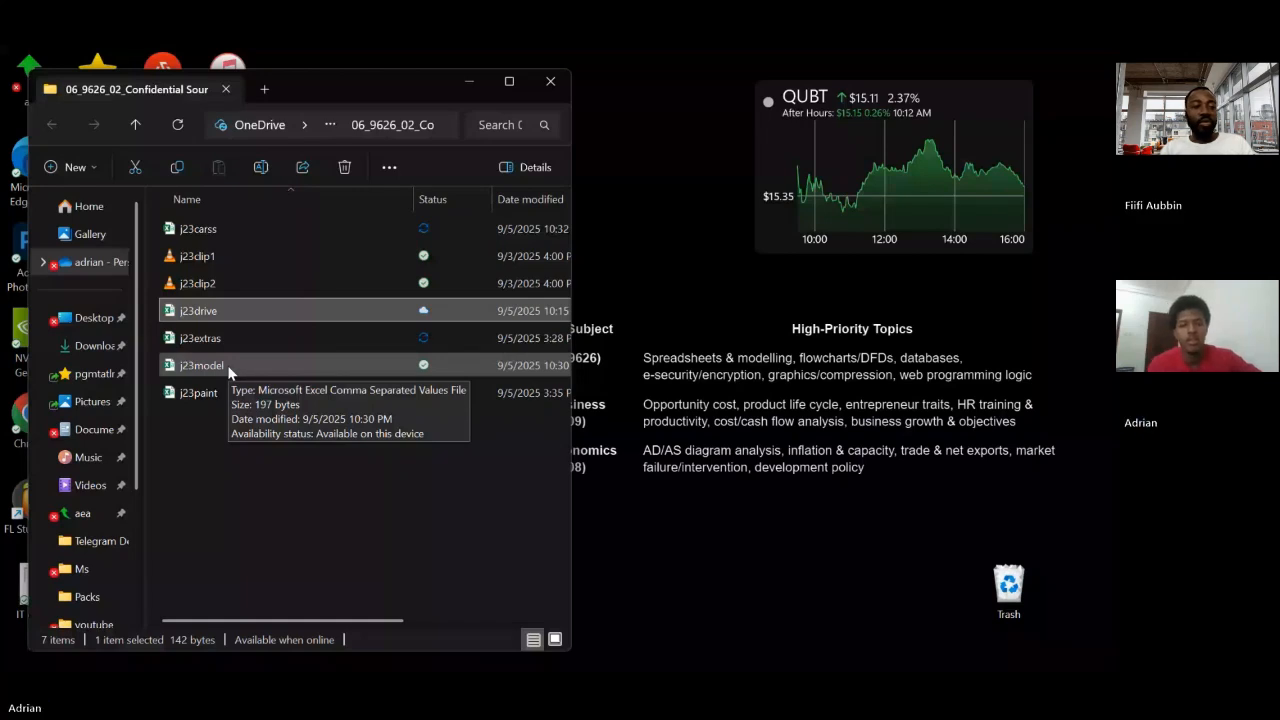
pyautogui.doubleClick(271, 302)
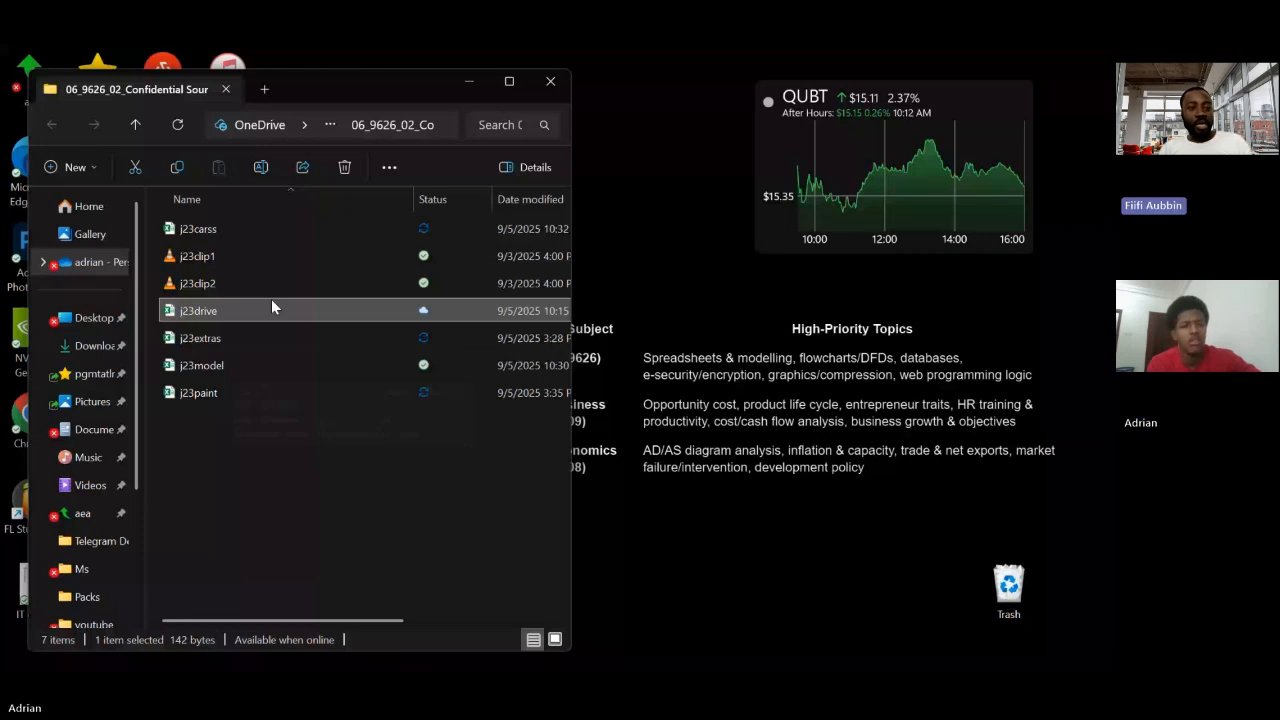
pyautogui.doubleClick(873, 128)
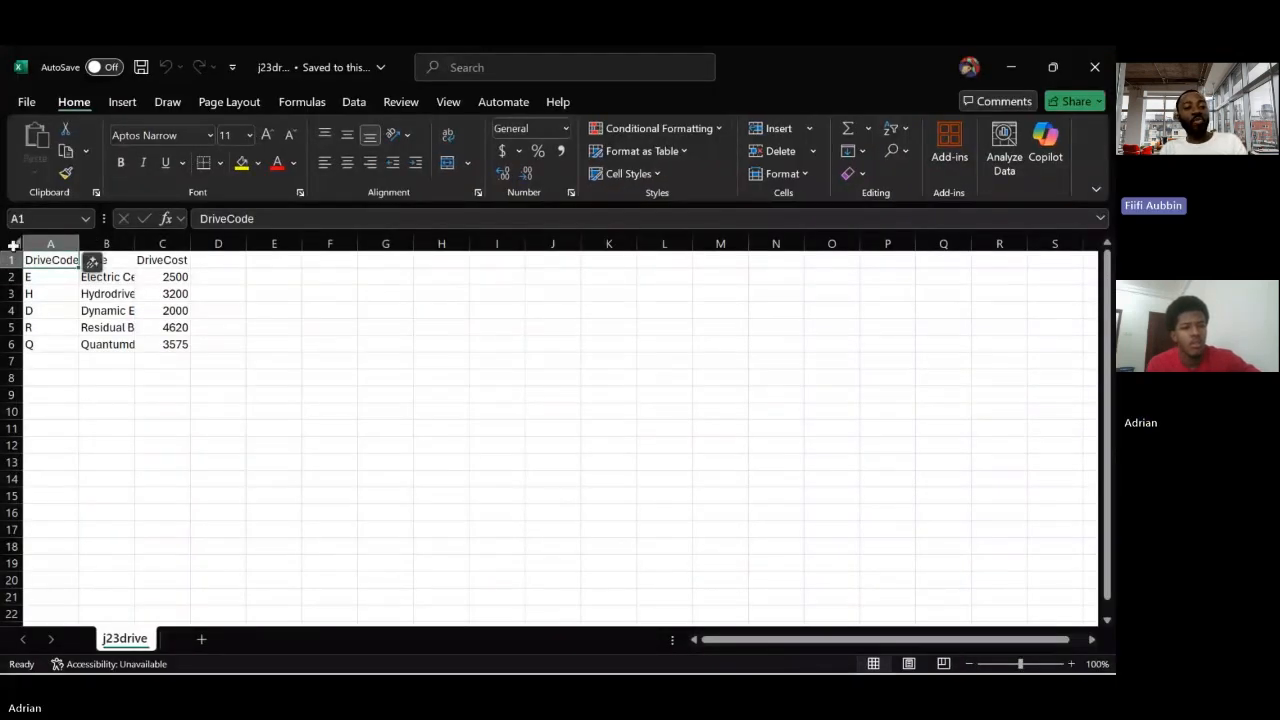
pyautogui.hotkey('ctrl', 'a')
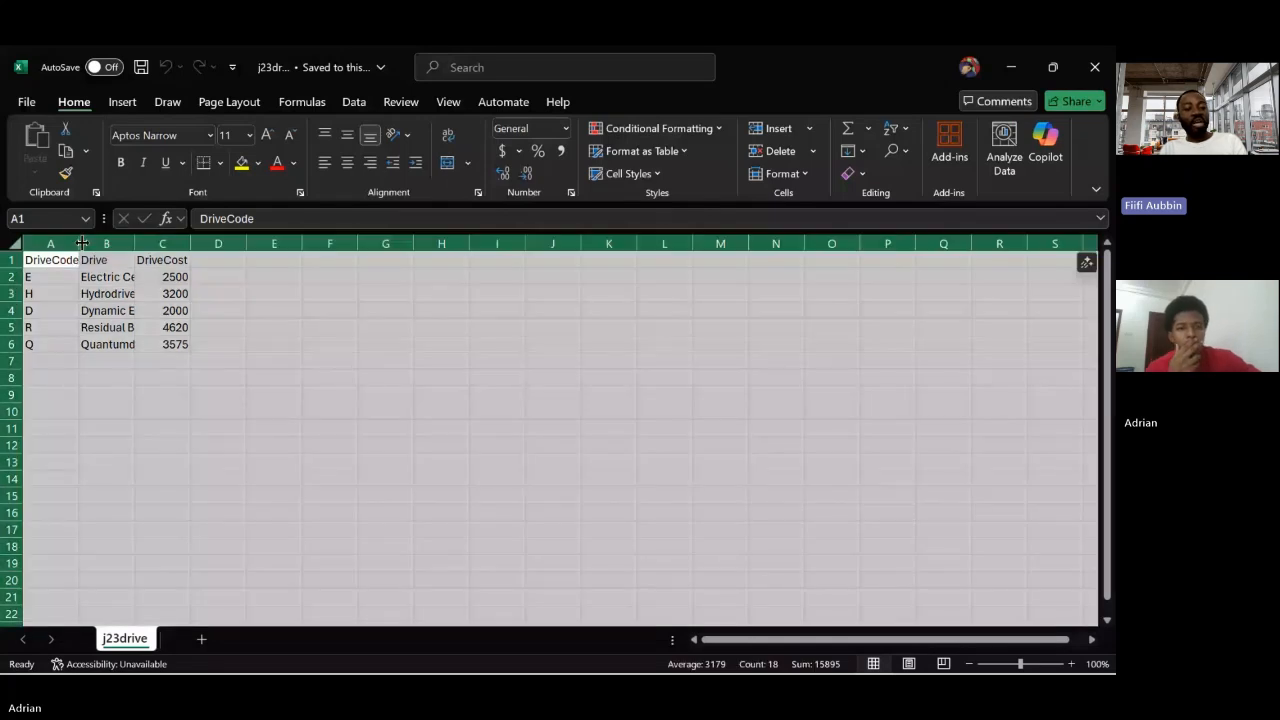
pyautogui.doubleClick(82, 243)
pyautogui.click(103, 423)
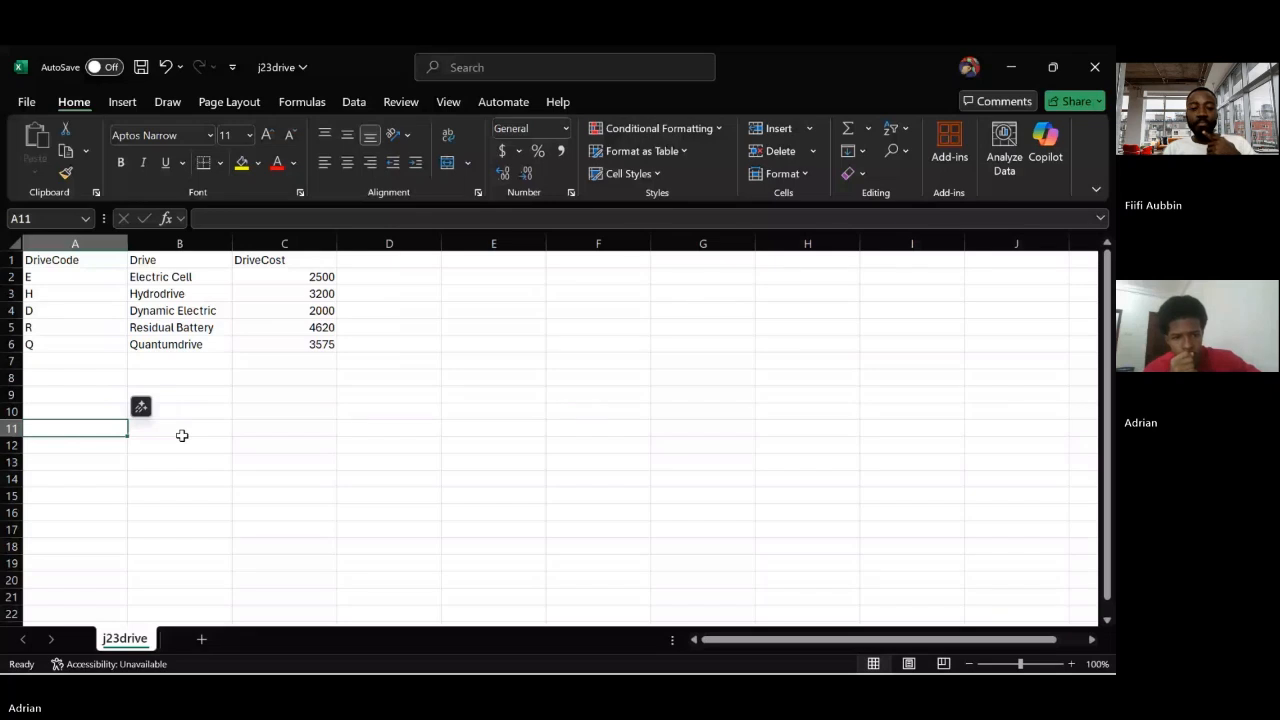
# Open the j23model file from the source files folder and widen all its columns to show the full model data
pyautogui.moveTo(385, 648)
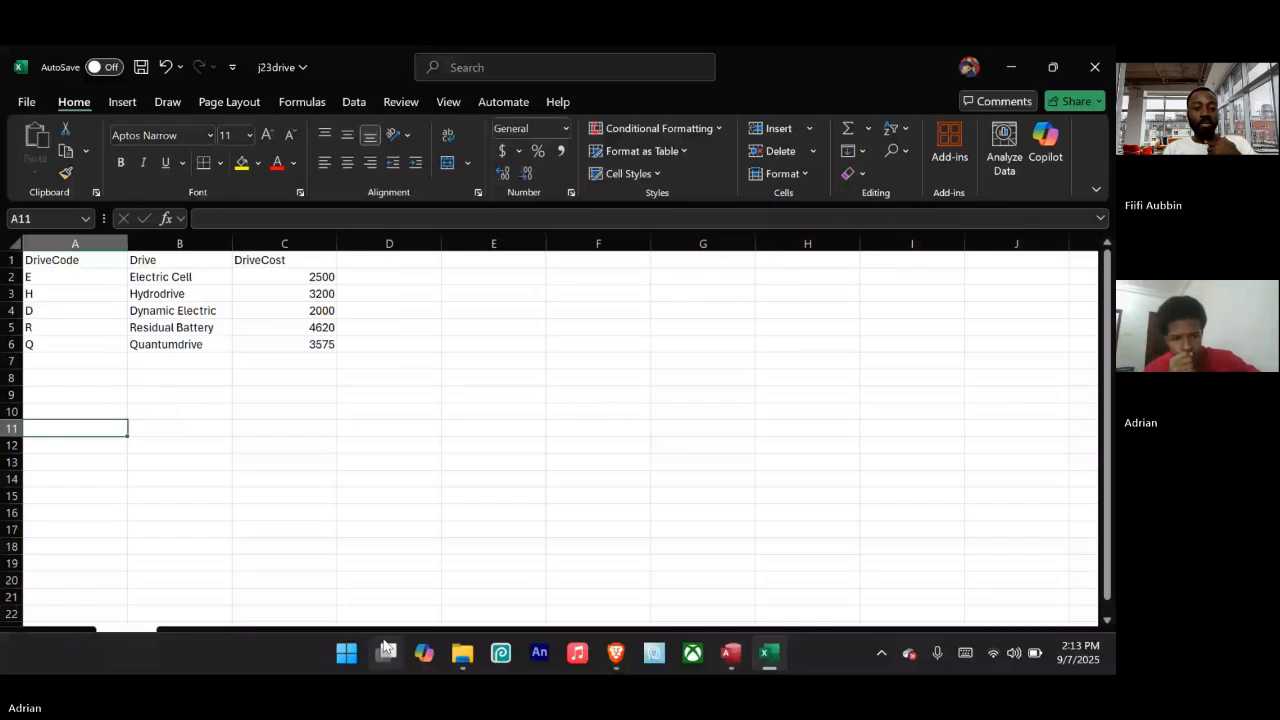
pyautogui.click(468, 662)
pyautogui.click(410, 555)
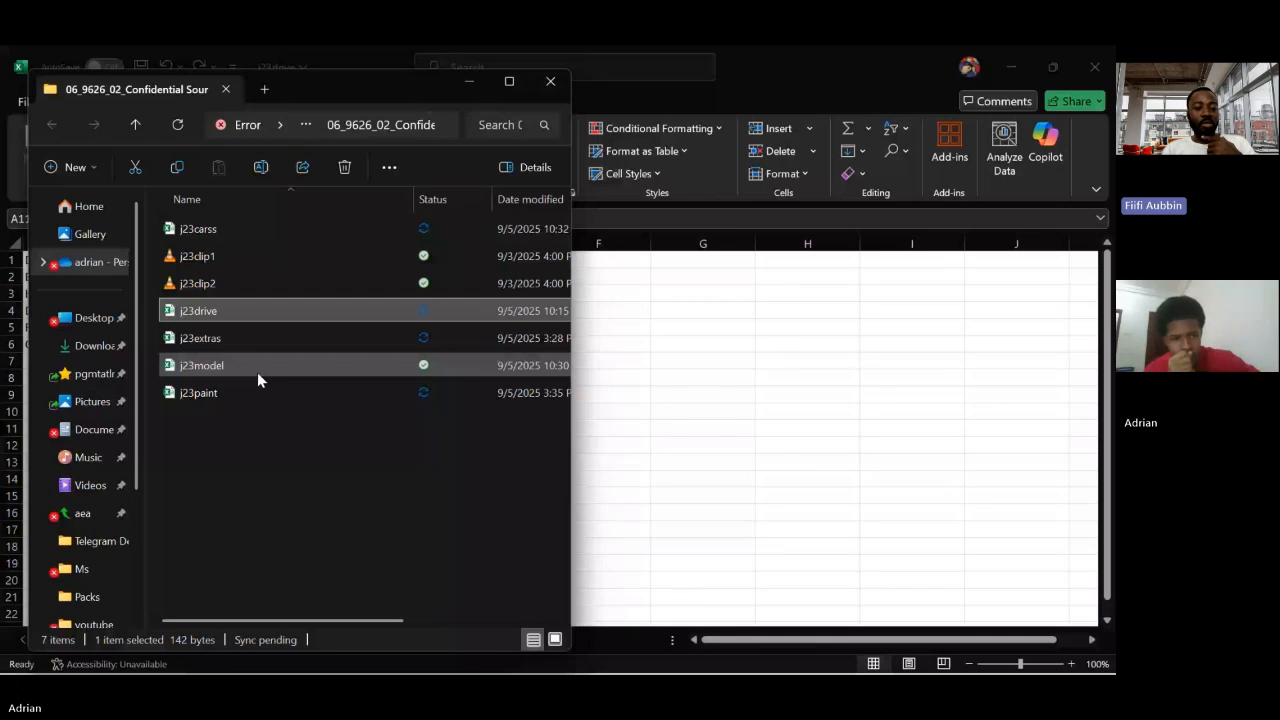
pyautogui.doubleClick(257, 372)
pyautogui.hotkey('ctrl', 'a')
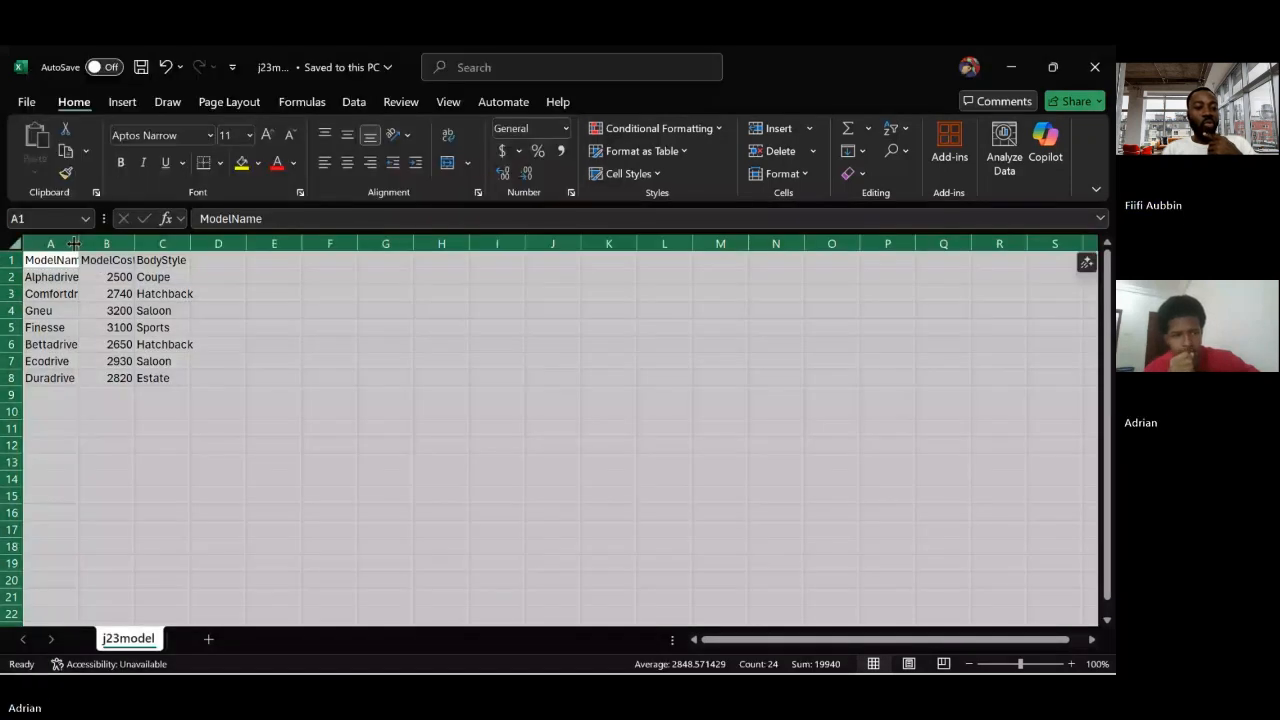
pyautogui.moveTo(74, 243); pyautogui.dragTo(124, 243)
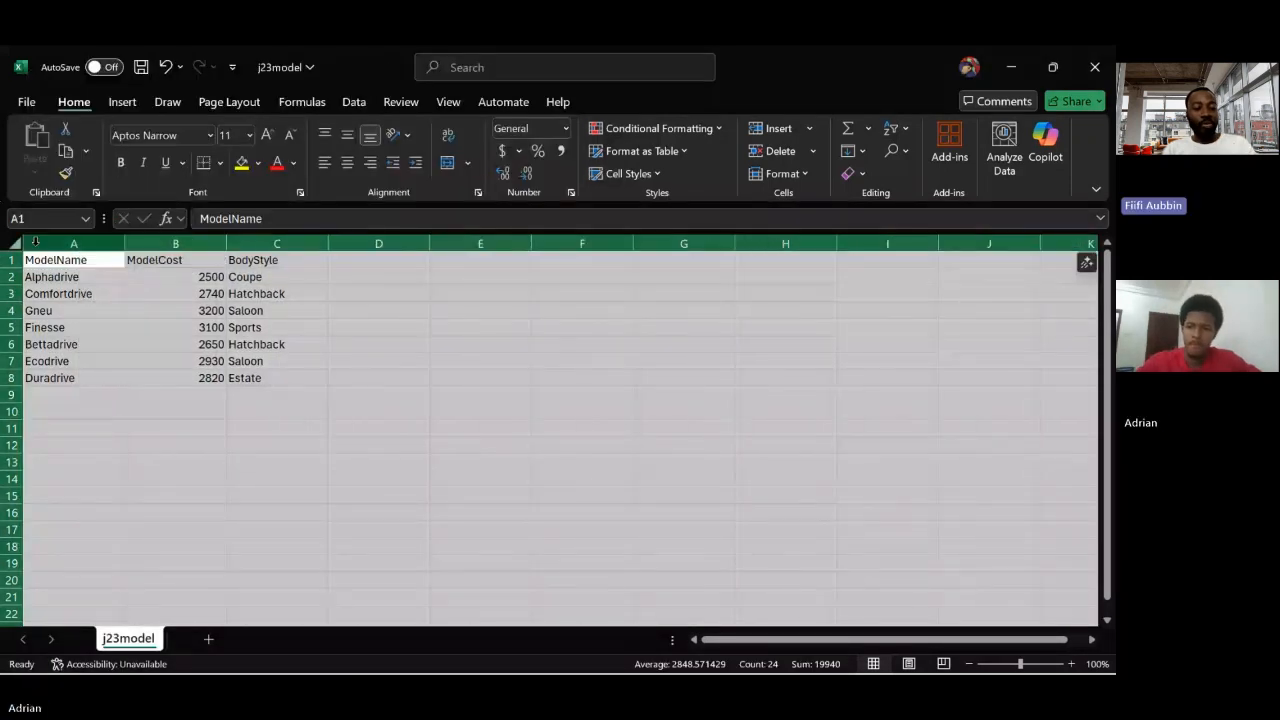
pyautogui.click(110, 460)
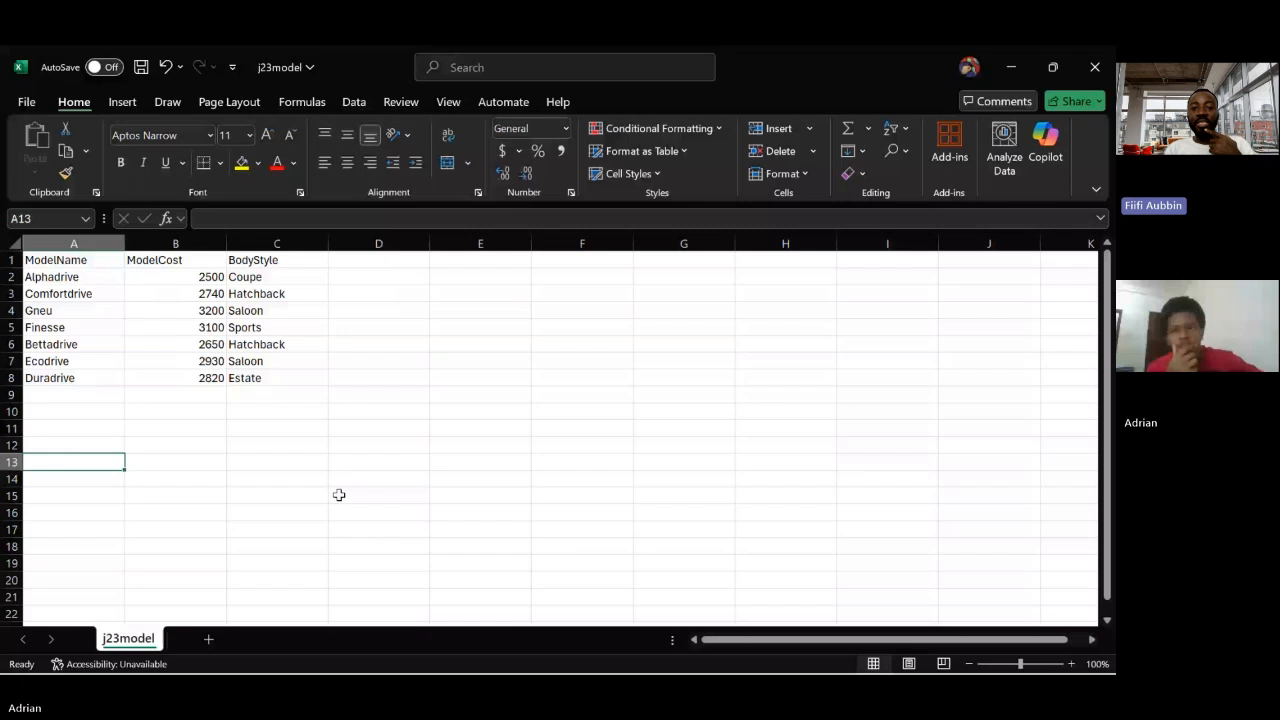
# Close the j23model.csv and j23drive.csv workbooks, saving the changes to both
pyautogui.click(1092, 60)
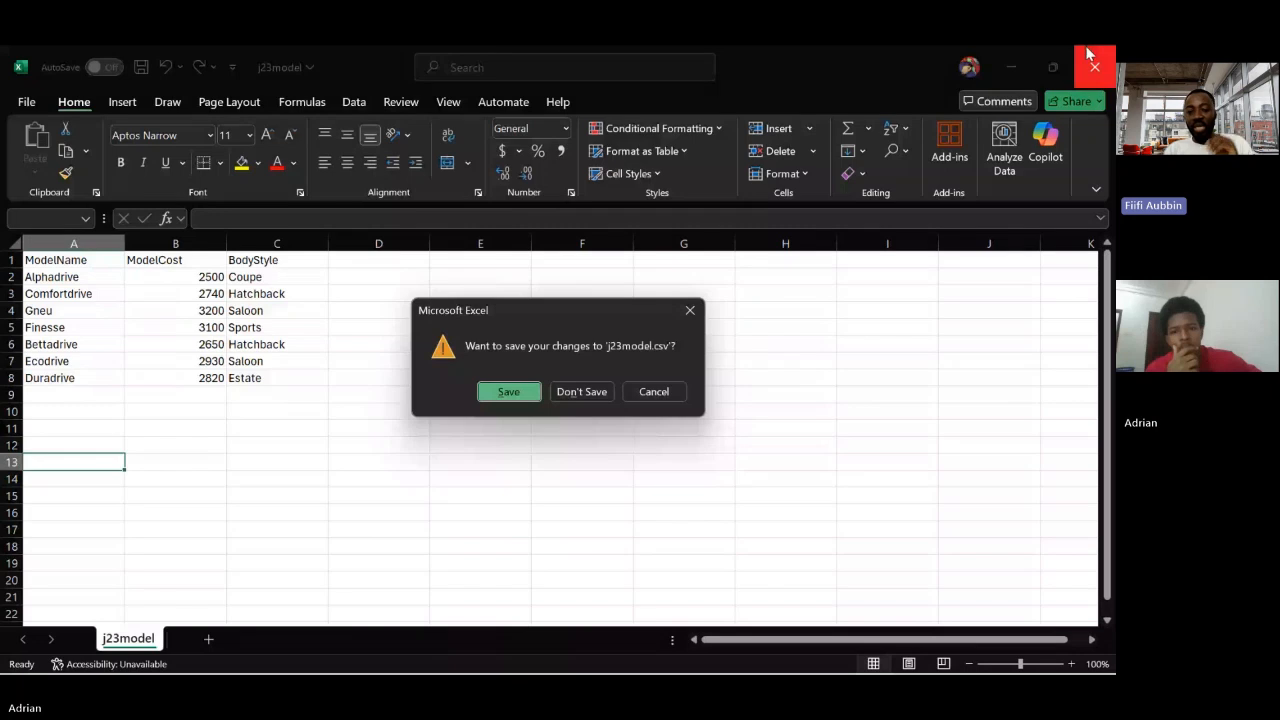
pyautogui.press('Return')
pyautogui.click(1092, 60)
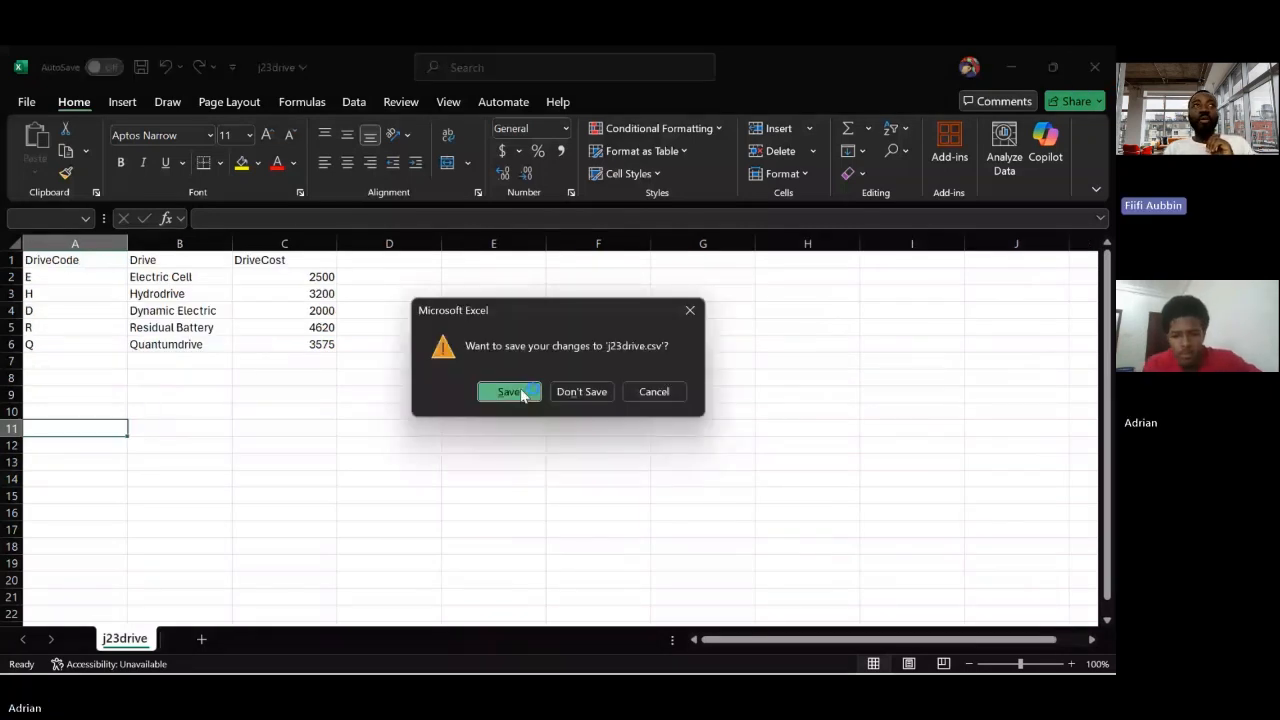
pyautogui.click(520, 392)
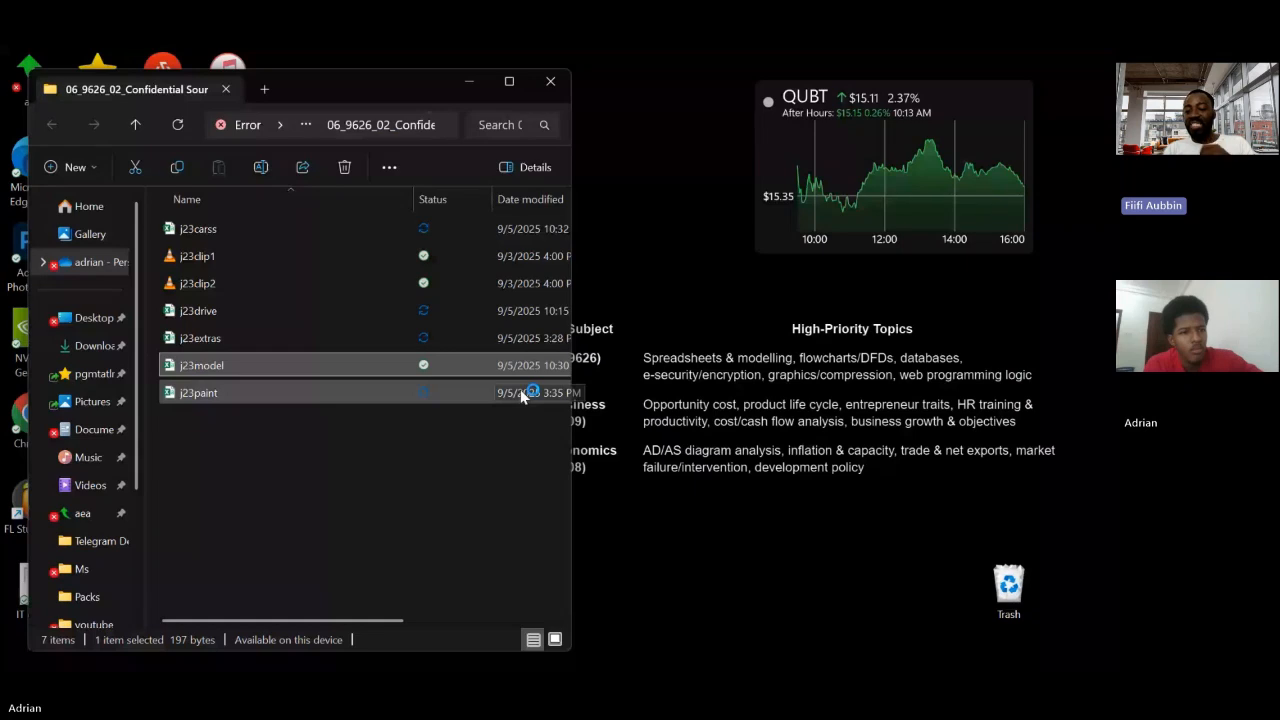
# Switch back to Access and start a text file import of j23drive.csv into the Tawara Eco-Cars database
pyautogui.hotkey('alt', 'Tab')
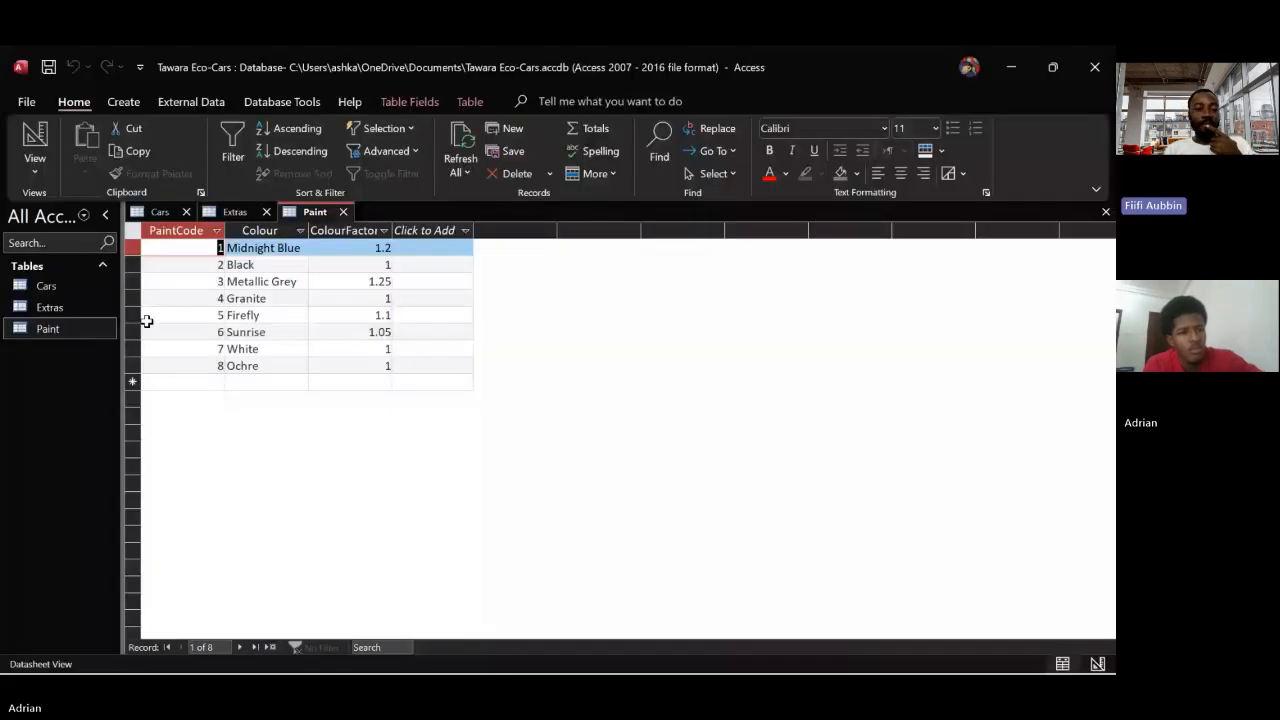
pyautogui.click(191, 102)
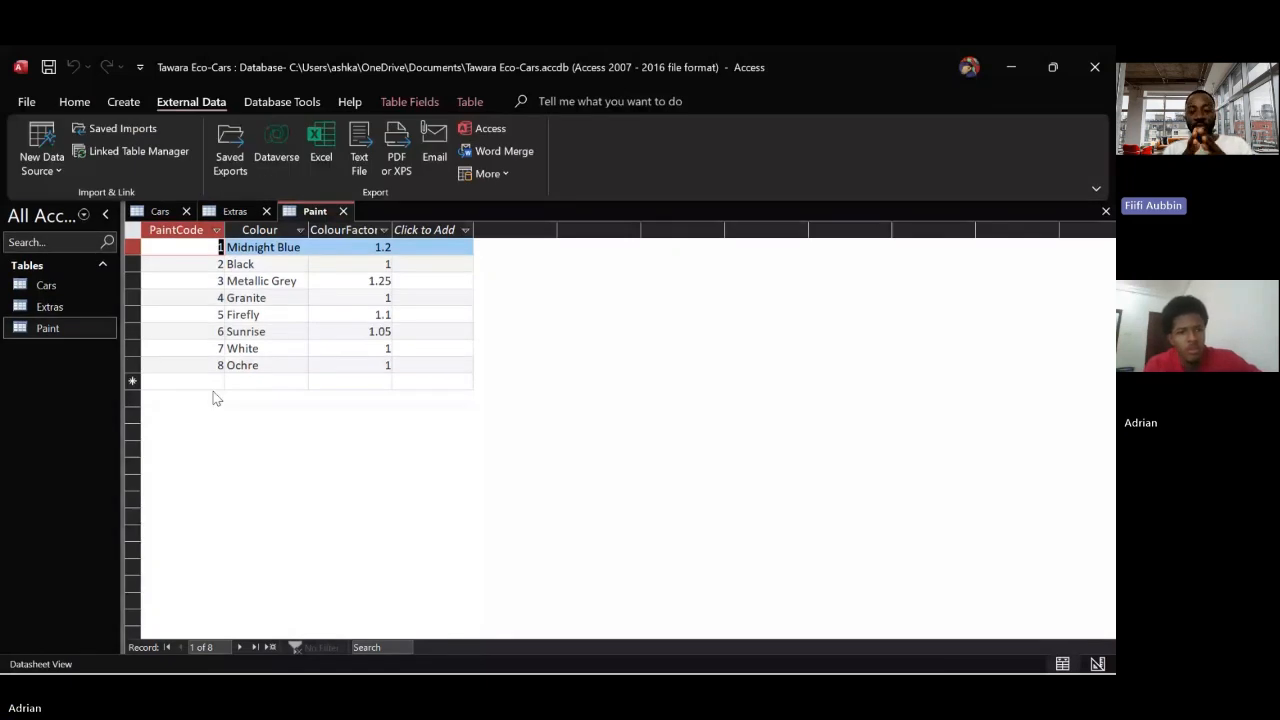
pyautogui.click(41, 160)
pyautogui.moveTo(100, 205)
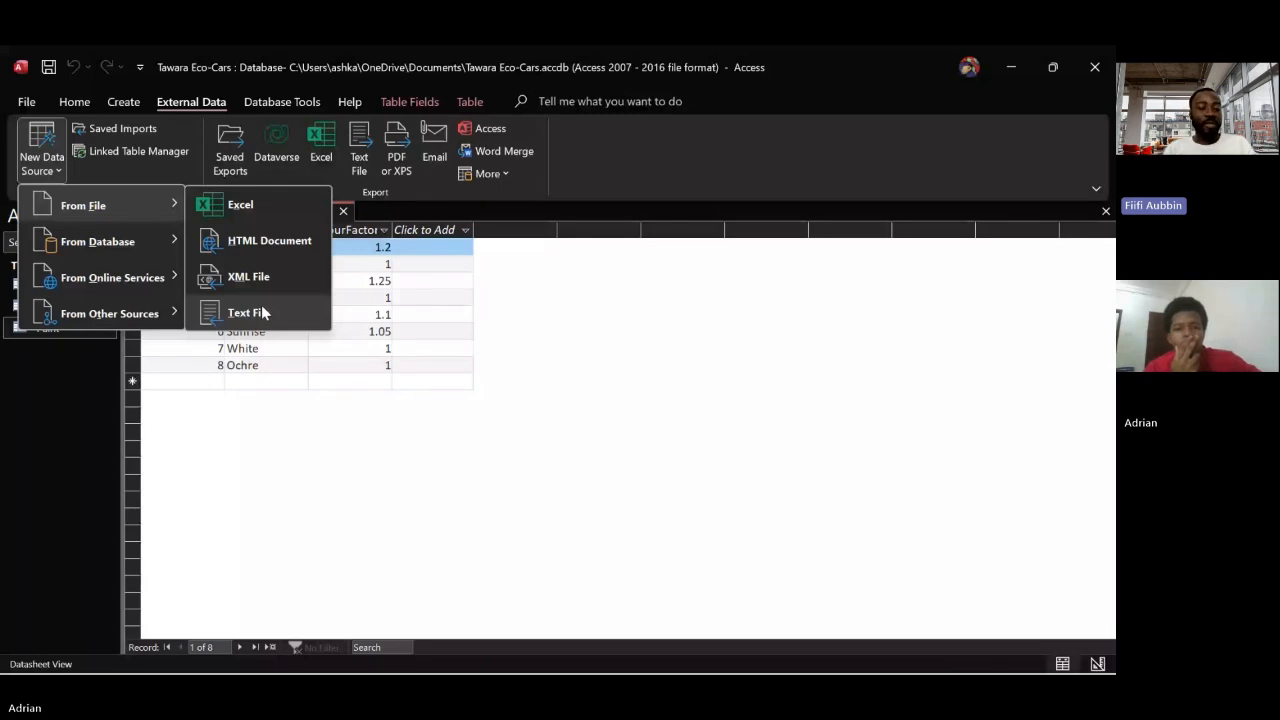
pyautogui.click(262, 313)
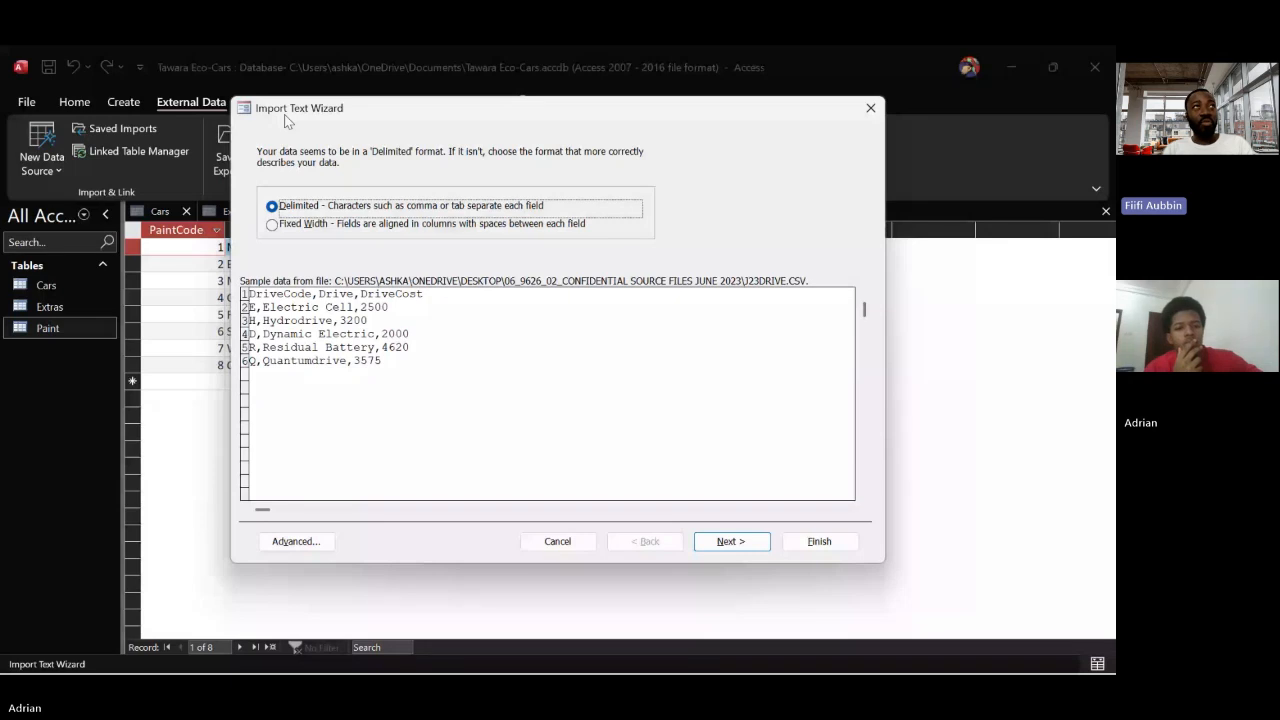
# Set the import as comma-delimited with the first row as field names, keeping the default field options
pyautogui.click(735, 541)
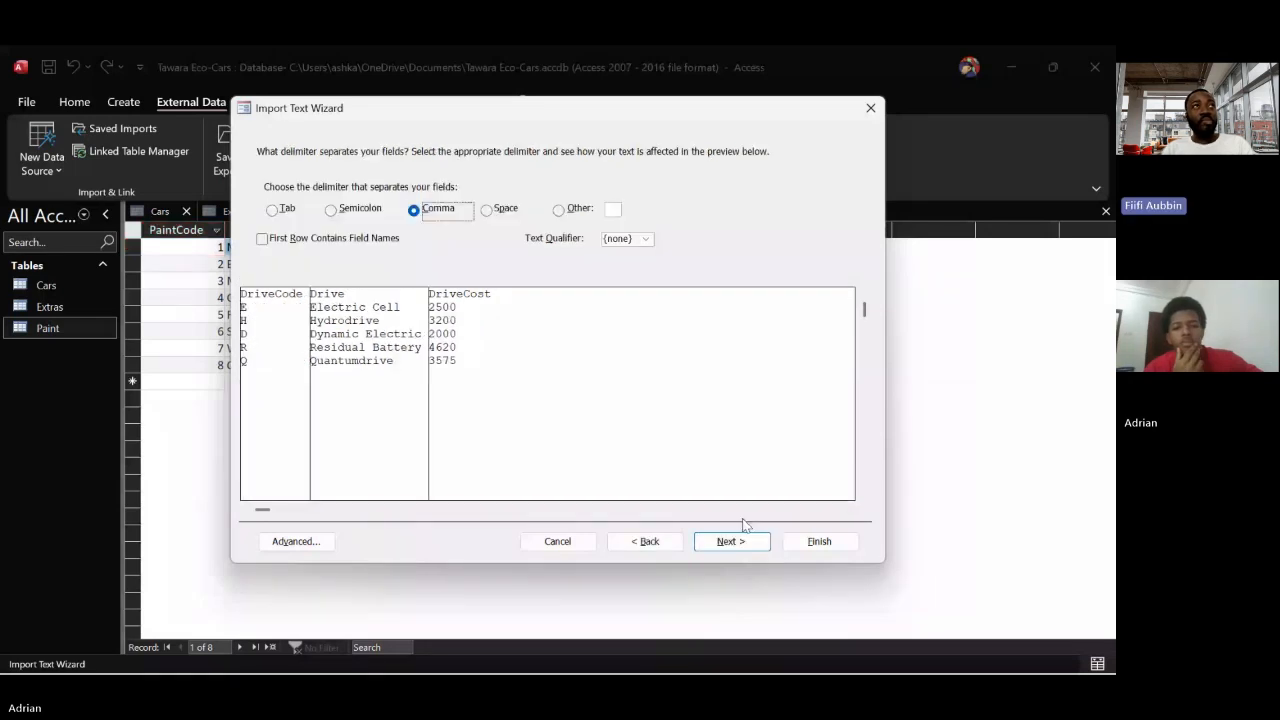
pyautogui.click(266, 240)
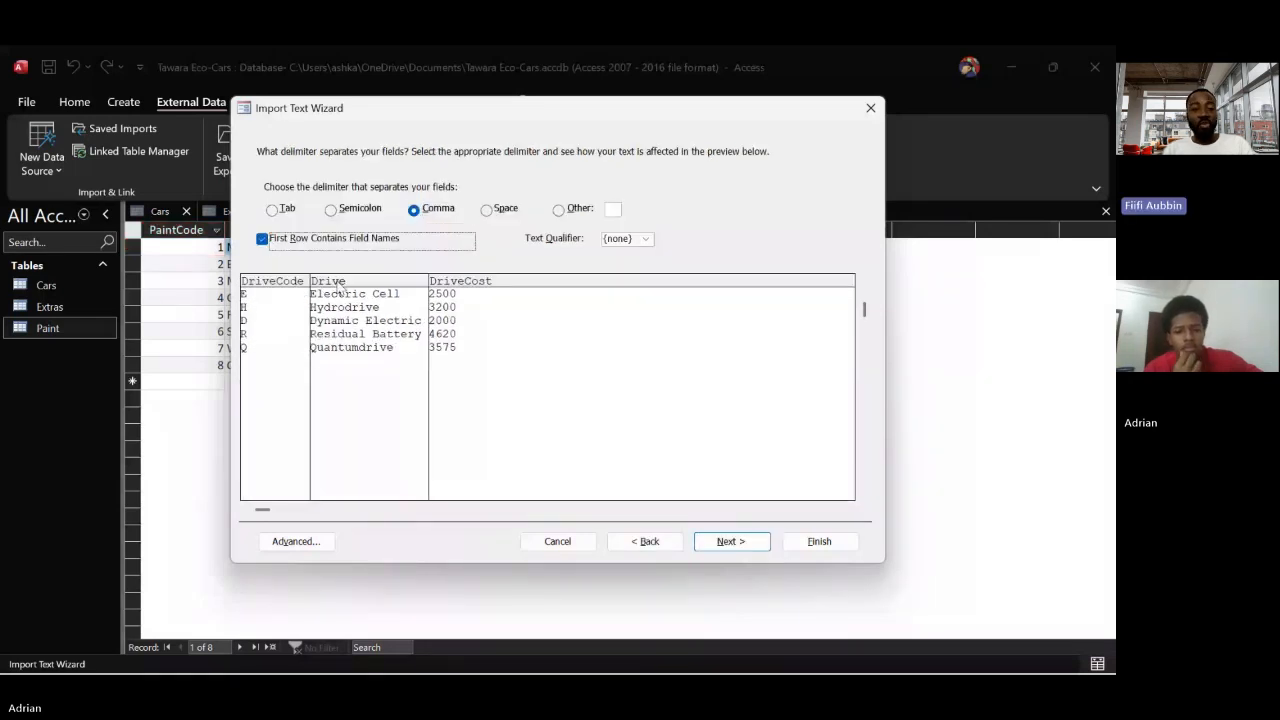
pyautogui.click(726, 543)
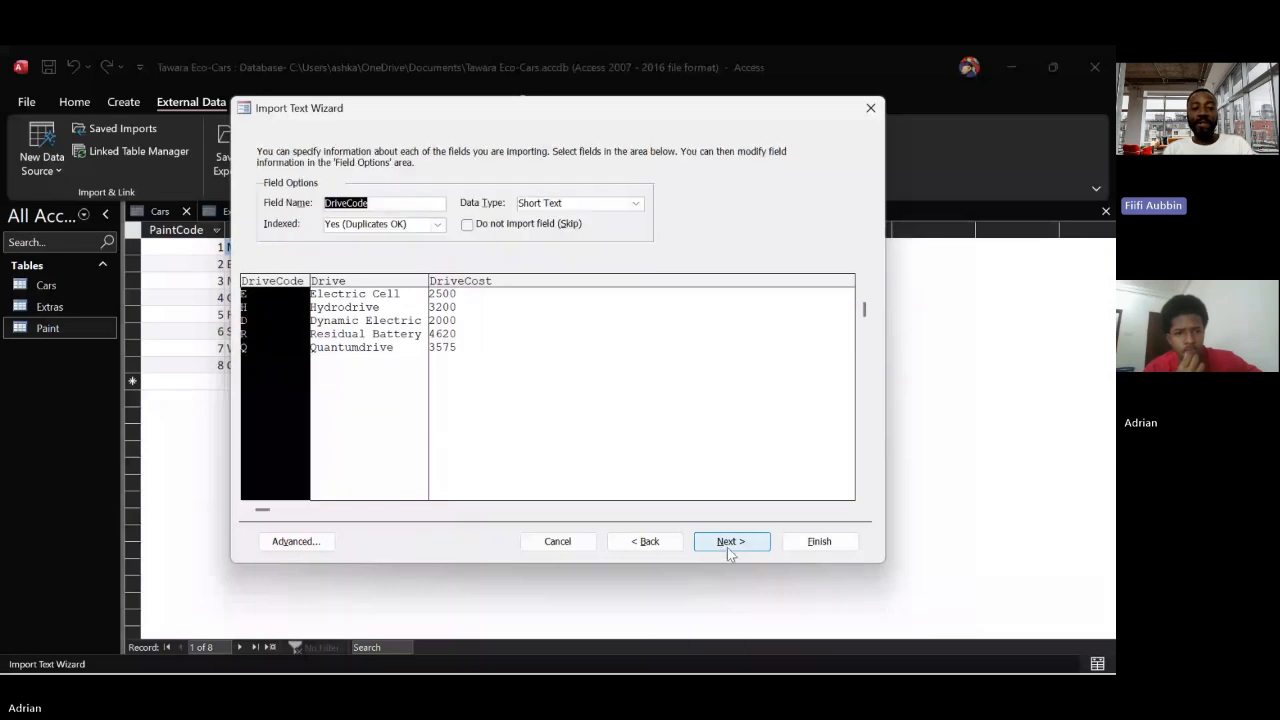
pyautogui.click(727, 547)
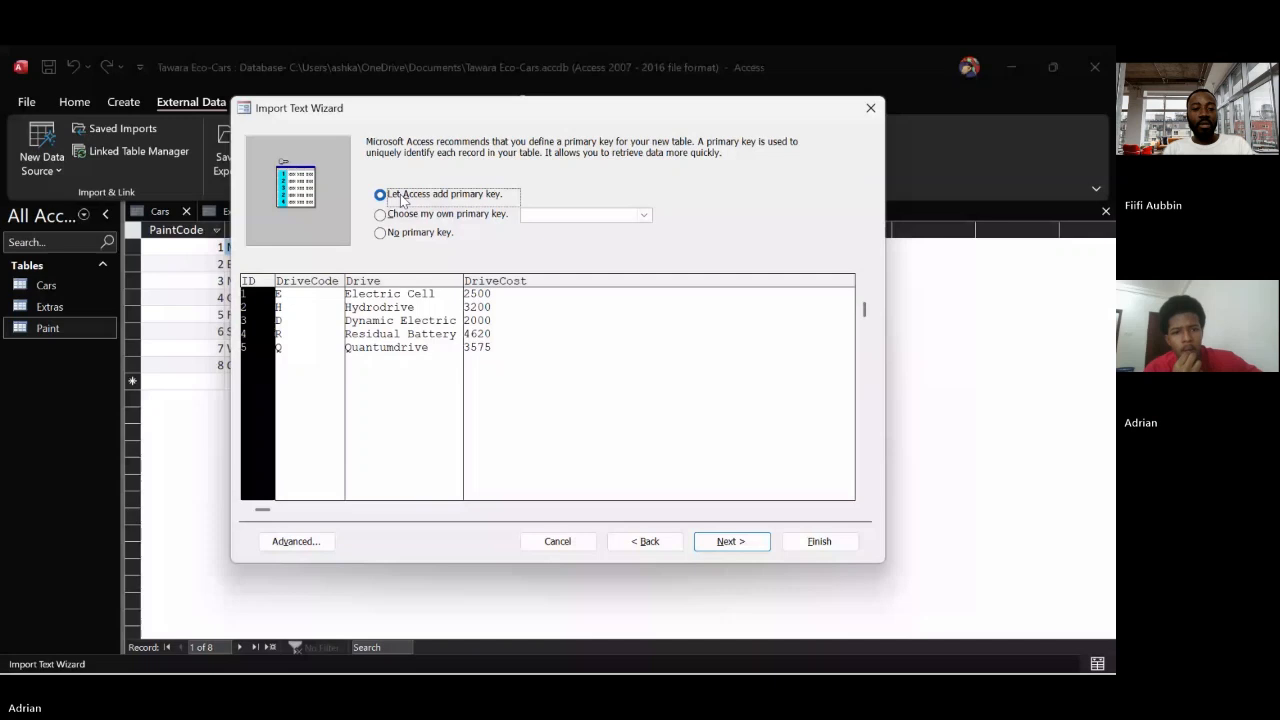
# Choose DriveCode as the primary key for the imported data and name the destination table Drive
pyautogui.click(381, 214)
pyautogui.click(732, 542)
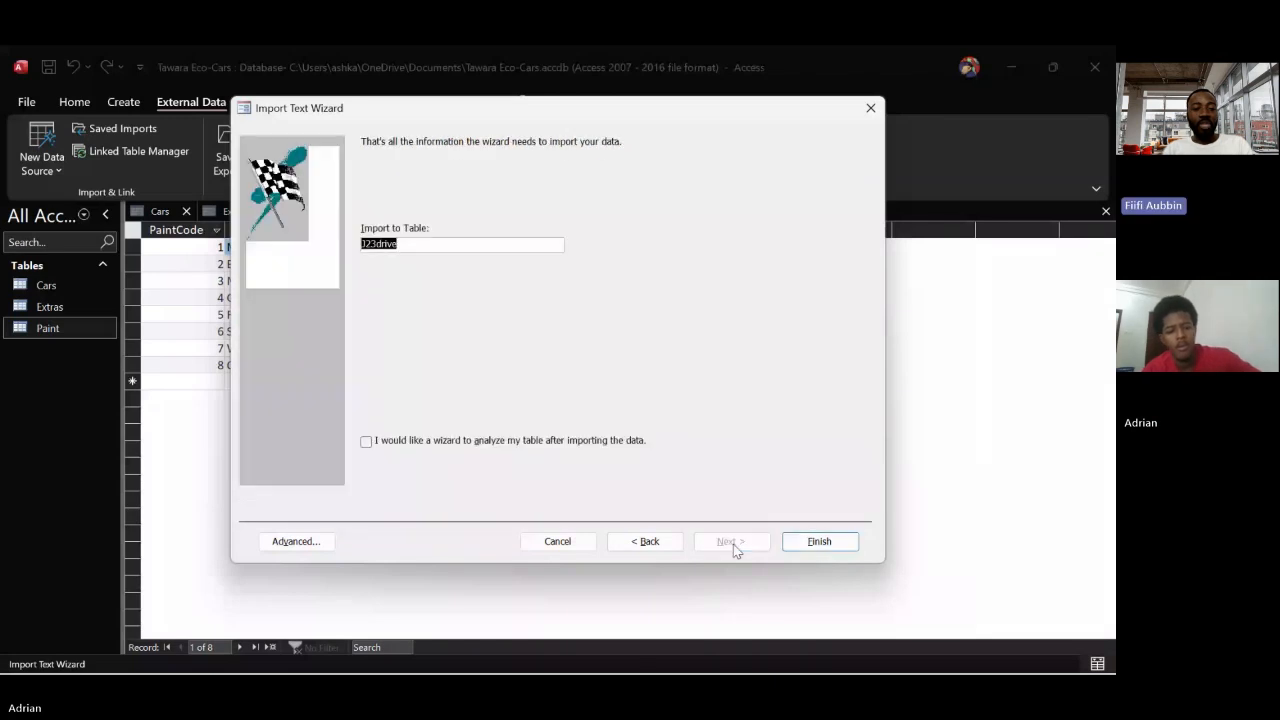
pyautogui.write('D')
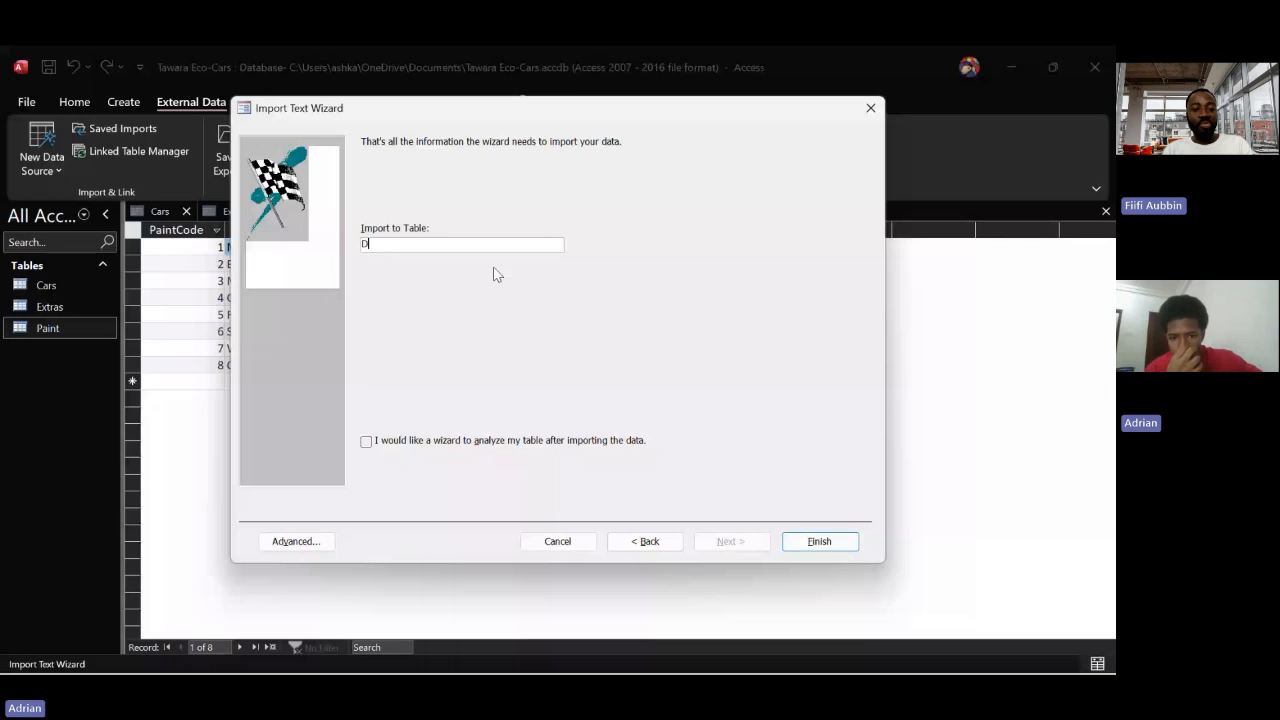
pyautogui.write('rive')
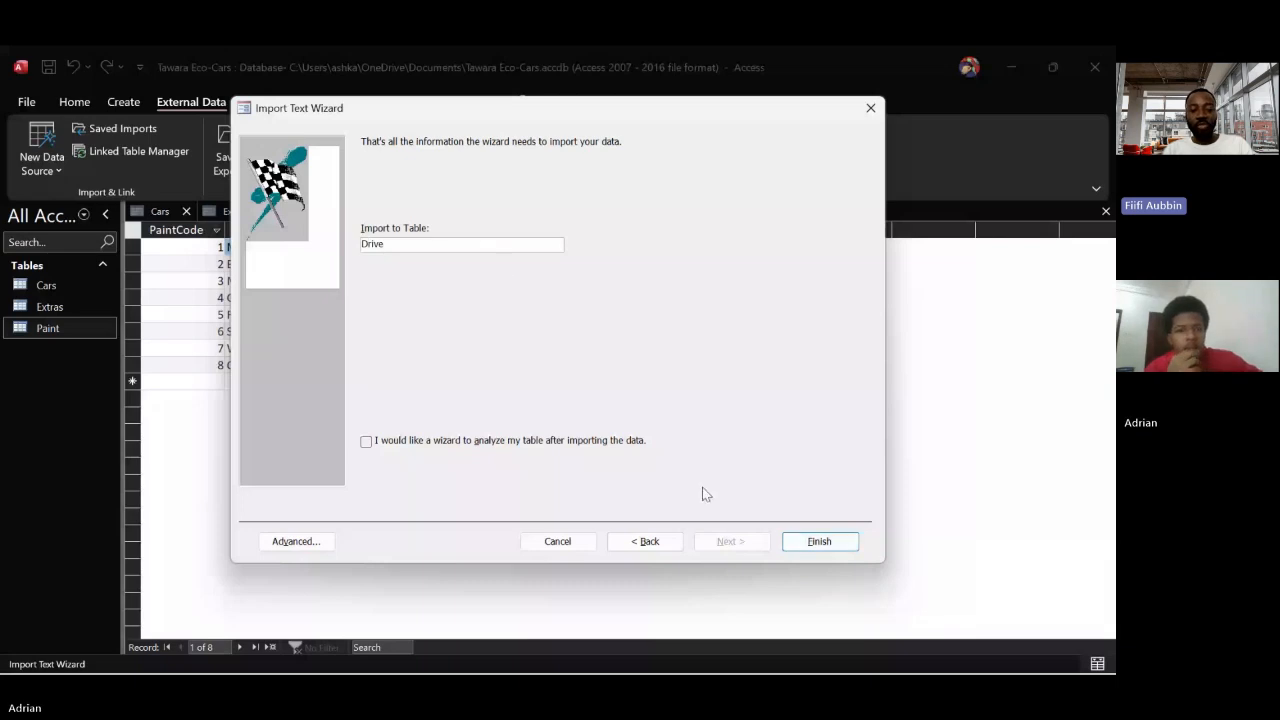
# Recheck the field options and primary key, finish the import, and open the new Drive table
pyautogui.click(648, 546)
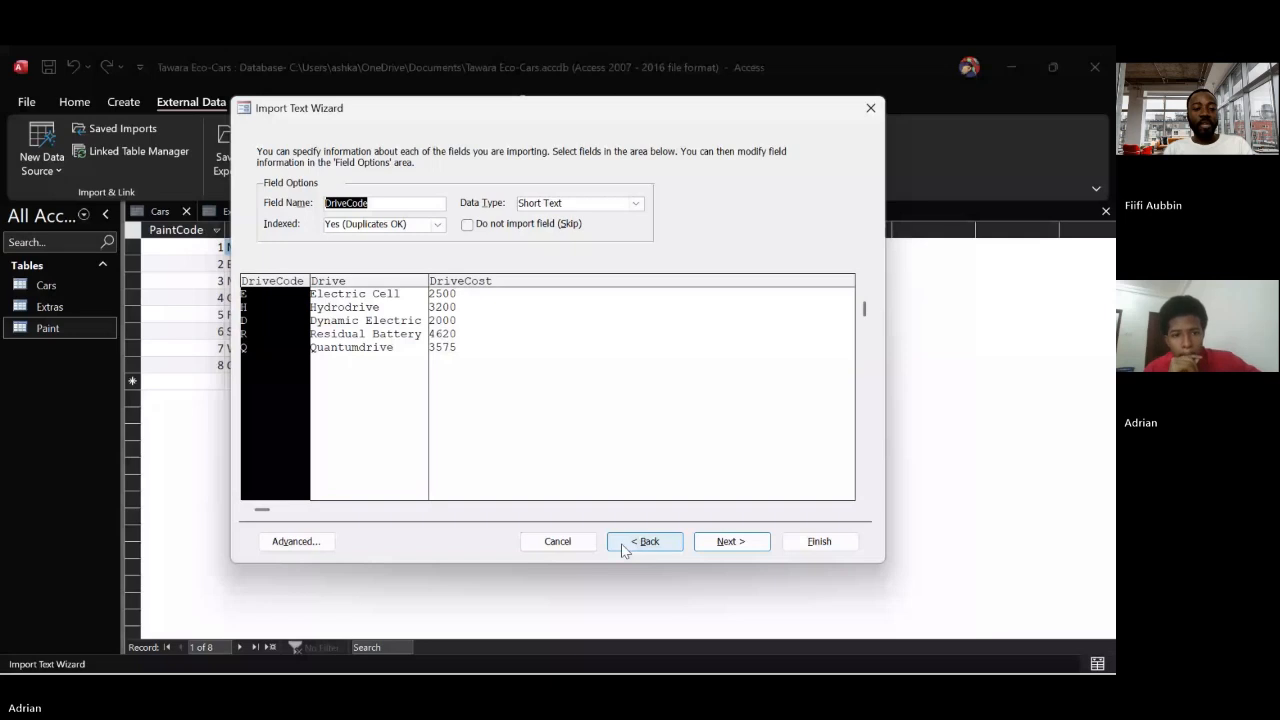
pyautogui.click(743, 548)
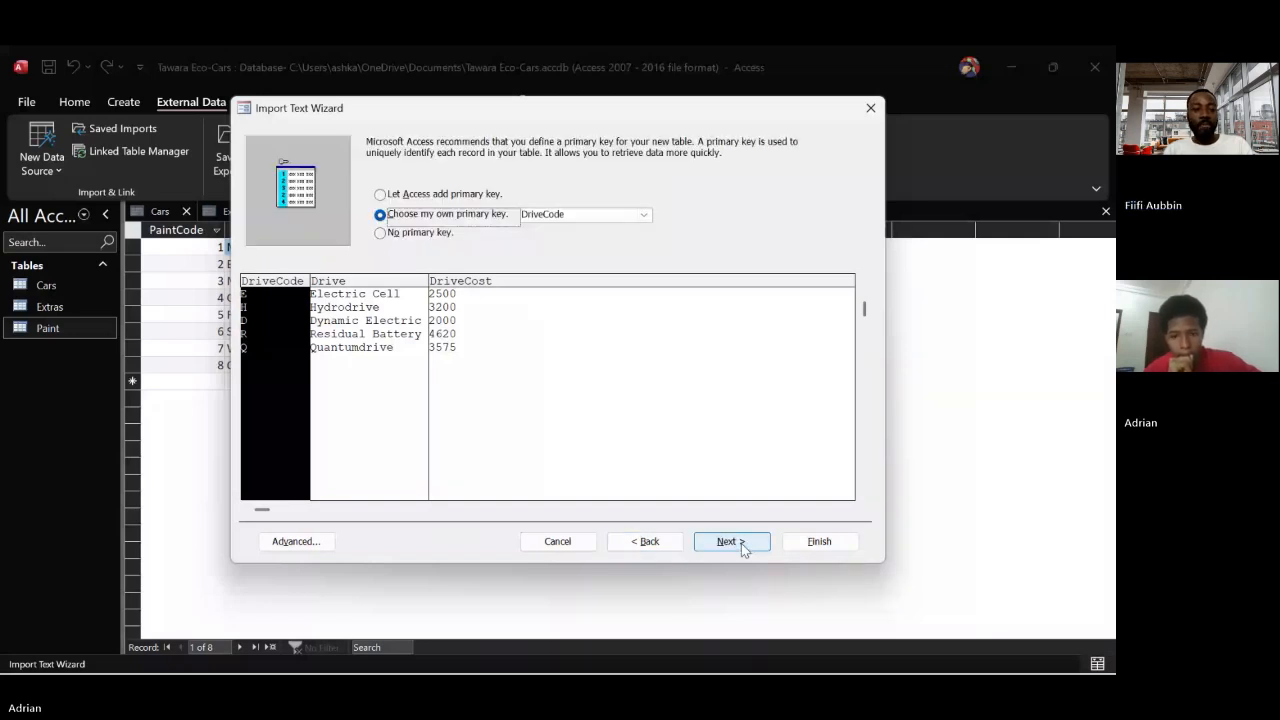
pyautogui.click(754, 547)
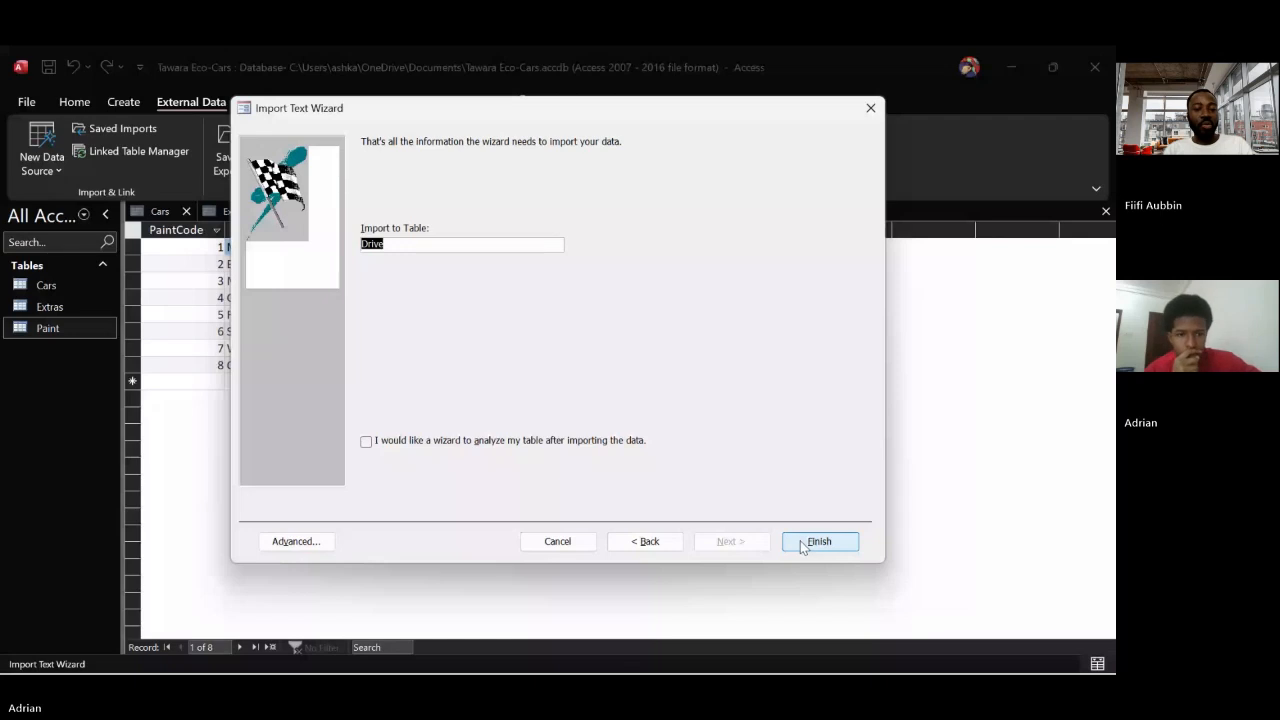
pyautogui.click(801, 544)
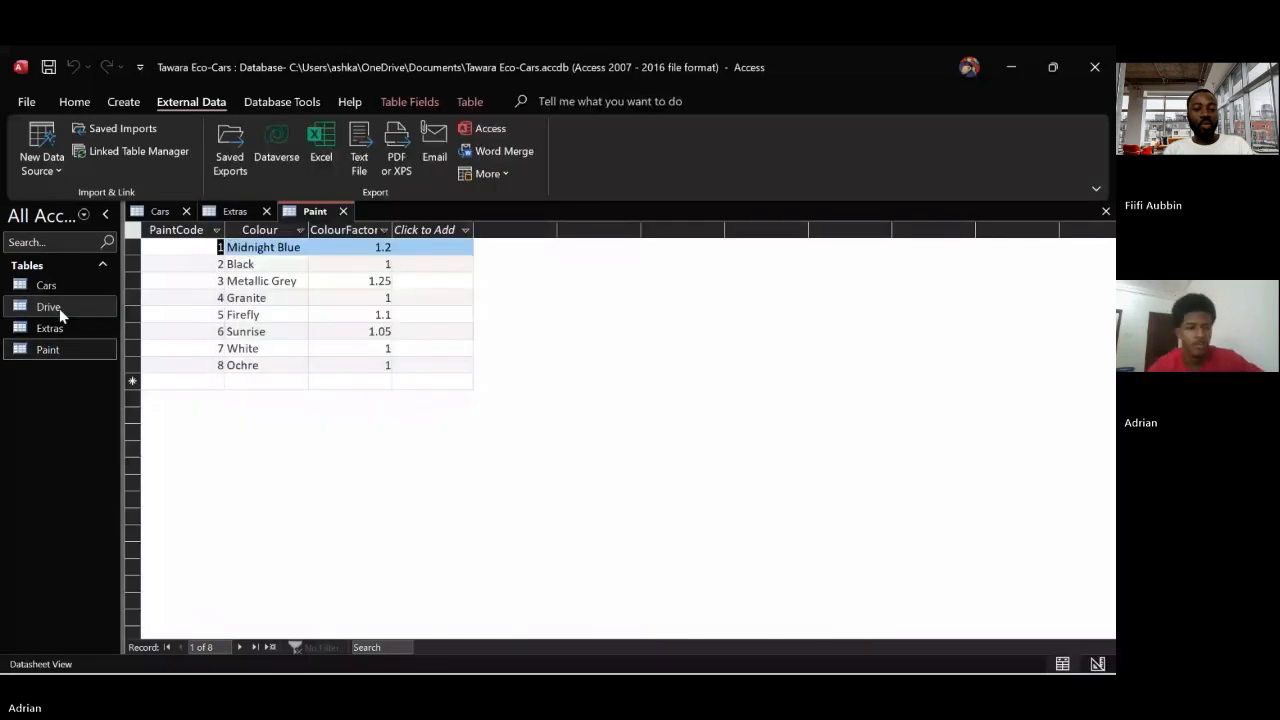
pyautogui.doubleClick(59, 308)
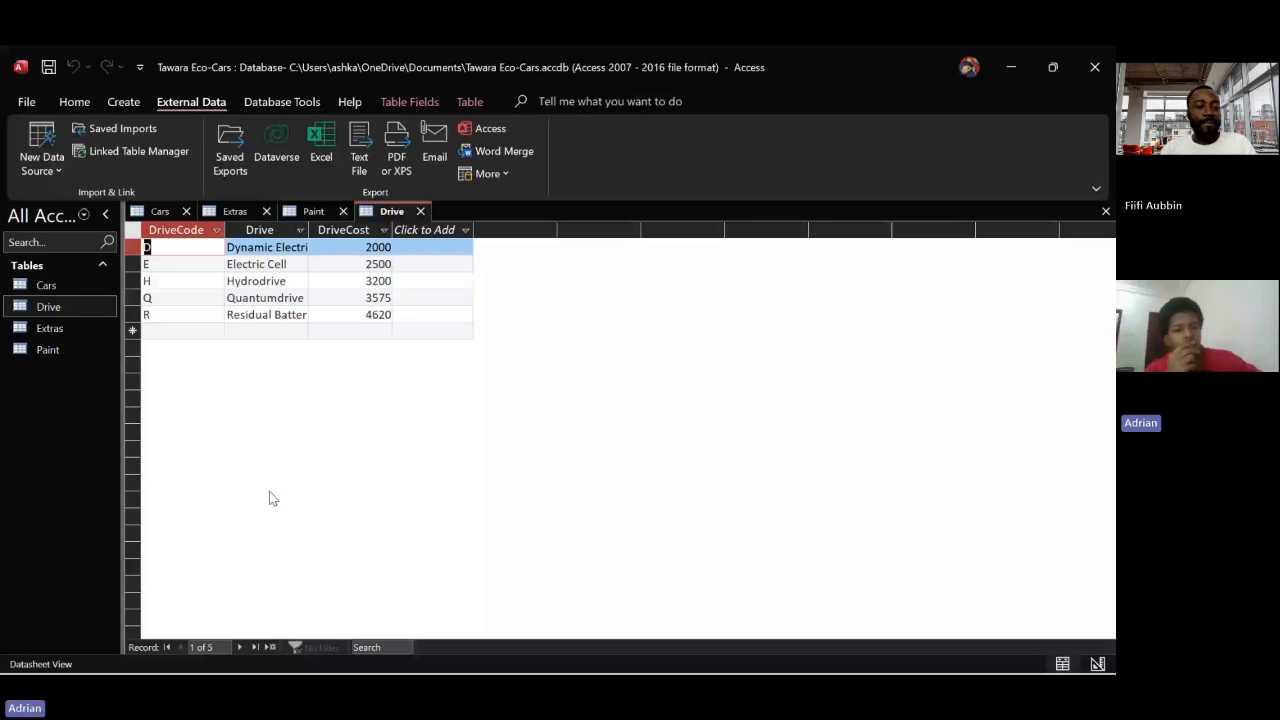
# Start a text file import of j23model.csv into a new table in the current database
pyautogui.click(41, 162)
pyautogui.click(245, 320)
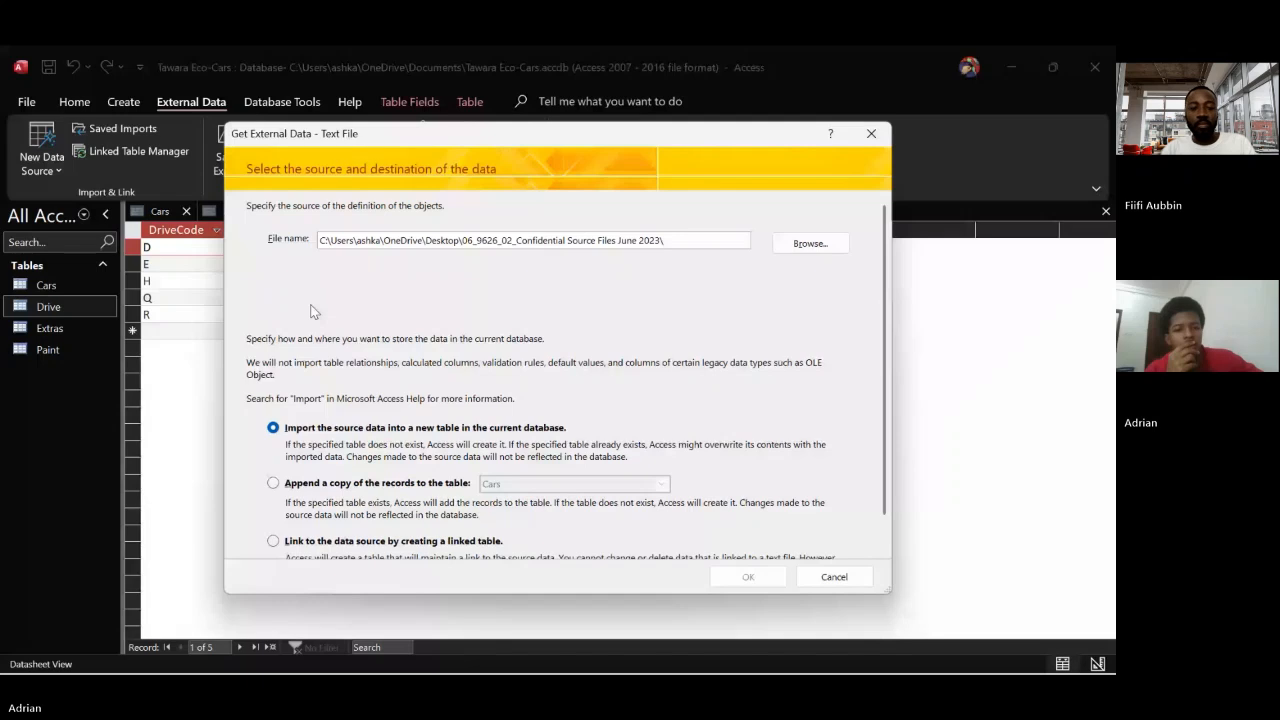
pyautogui.click(806, 250)
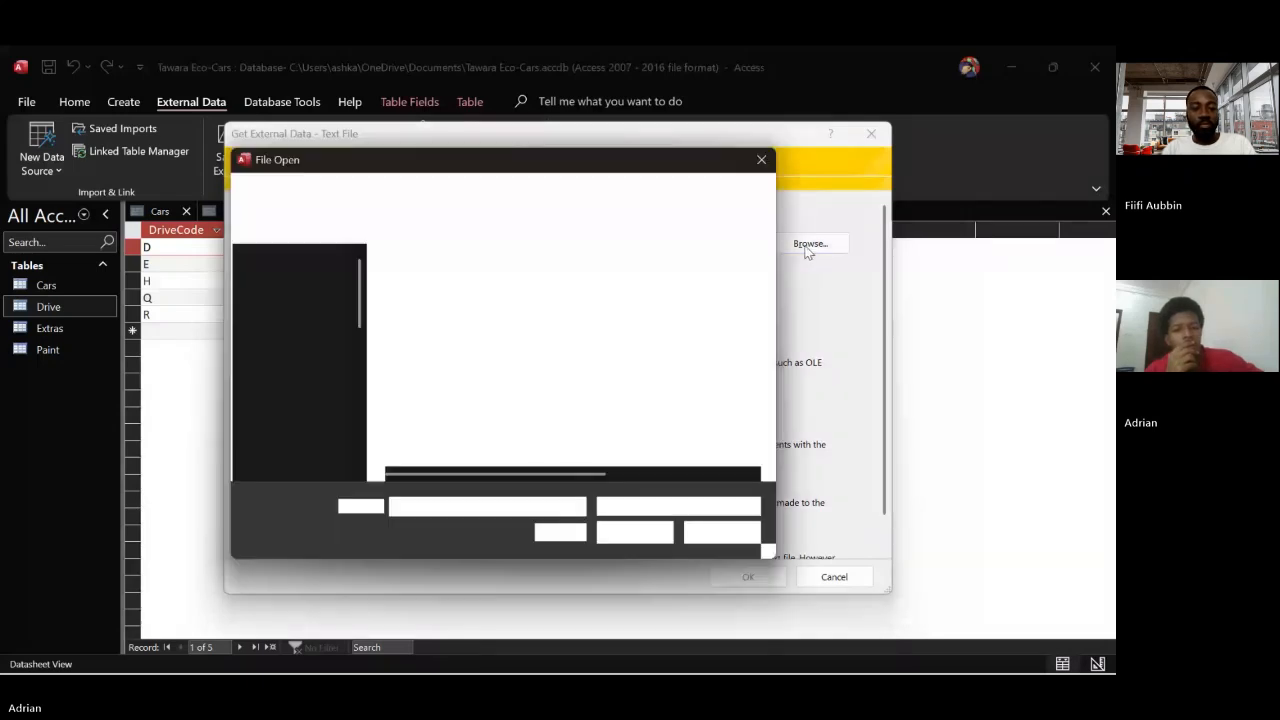
pyautogui.click(636, 539)
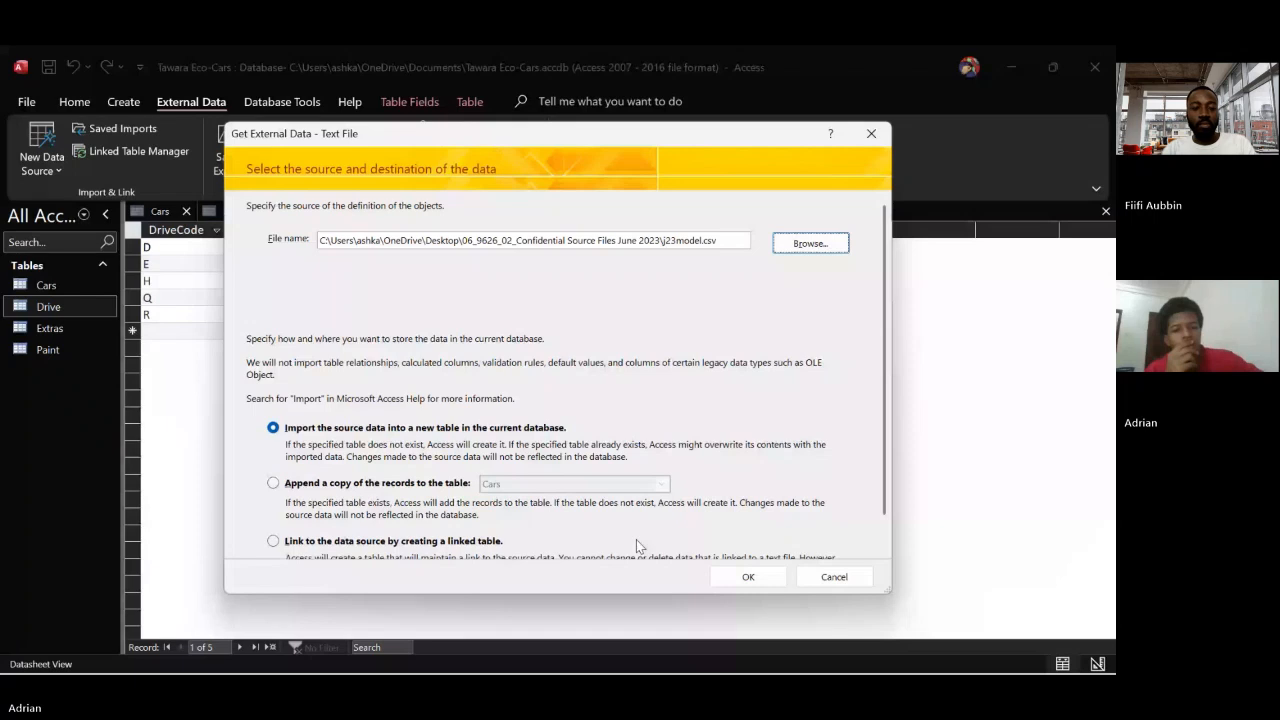
pyautogui.click(748, 577)
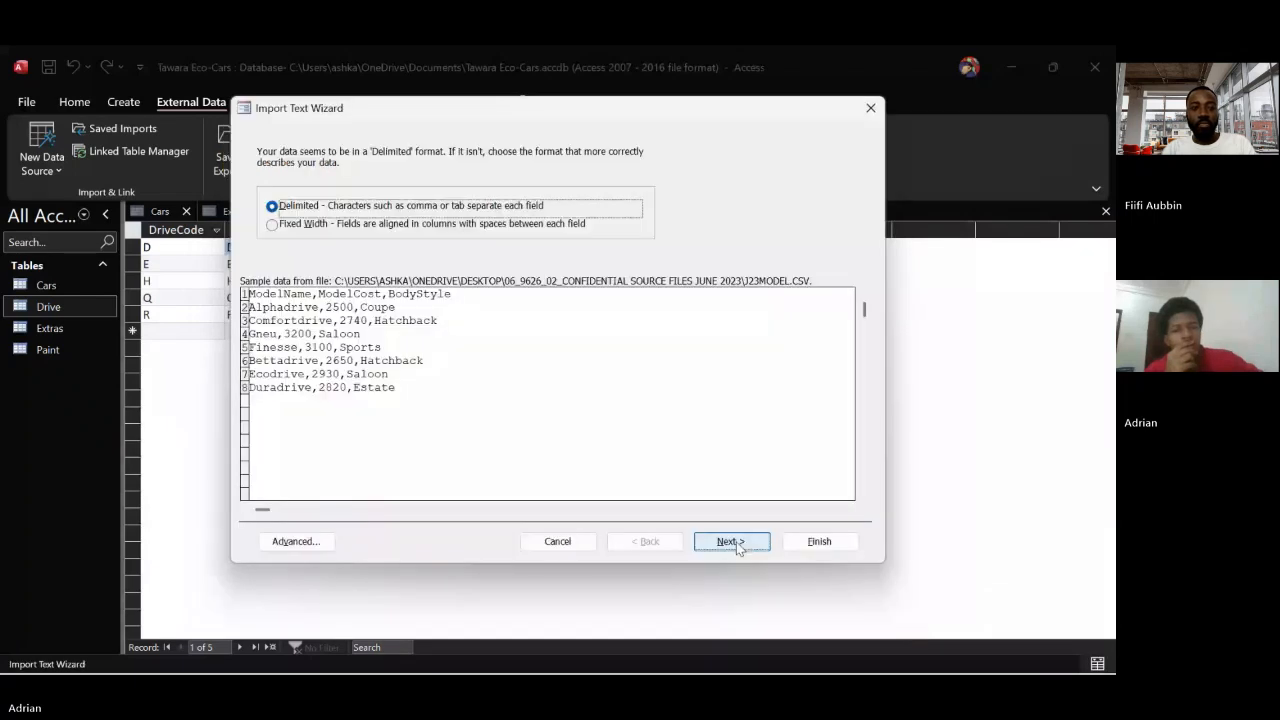
# Set the j23model import as comma-delimited with the first row as field names, keeping the default field options
pyautogui.click(732, 541)
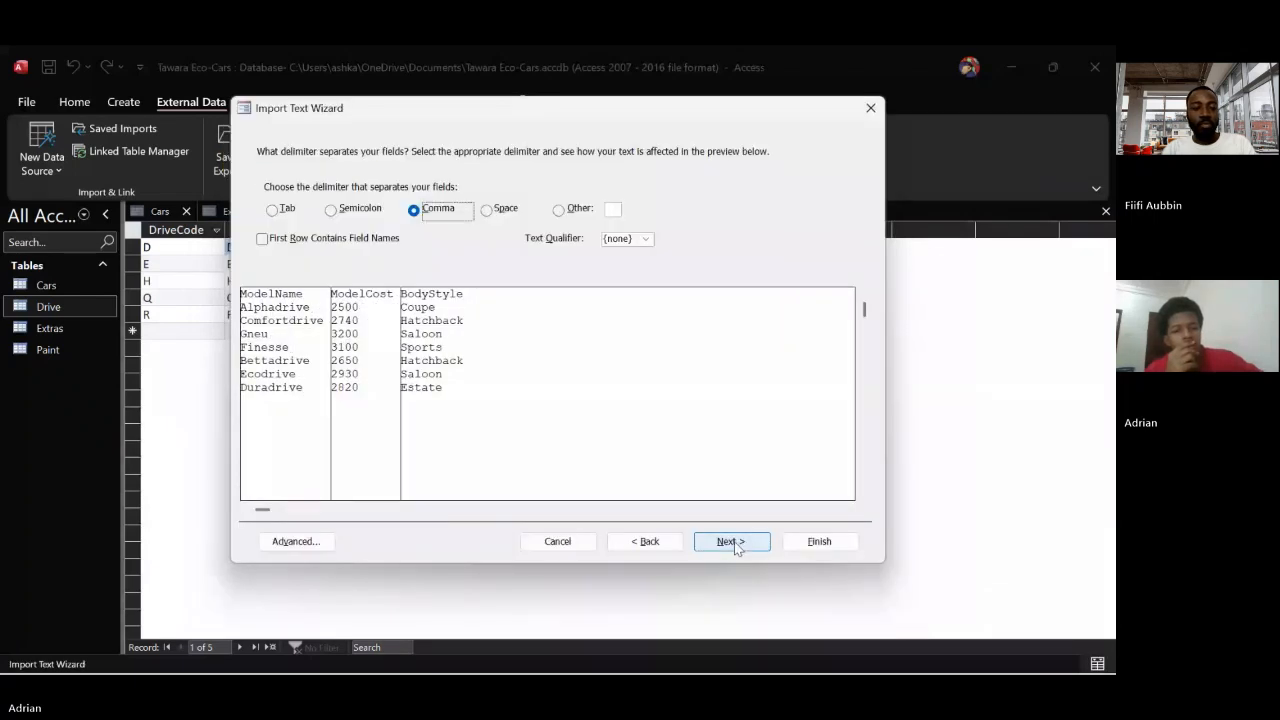
pyautogui.click(263, 240)
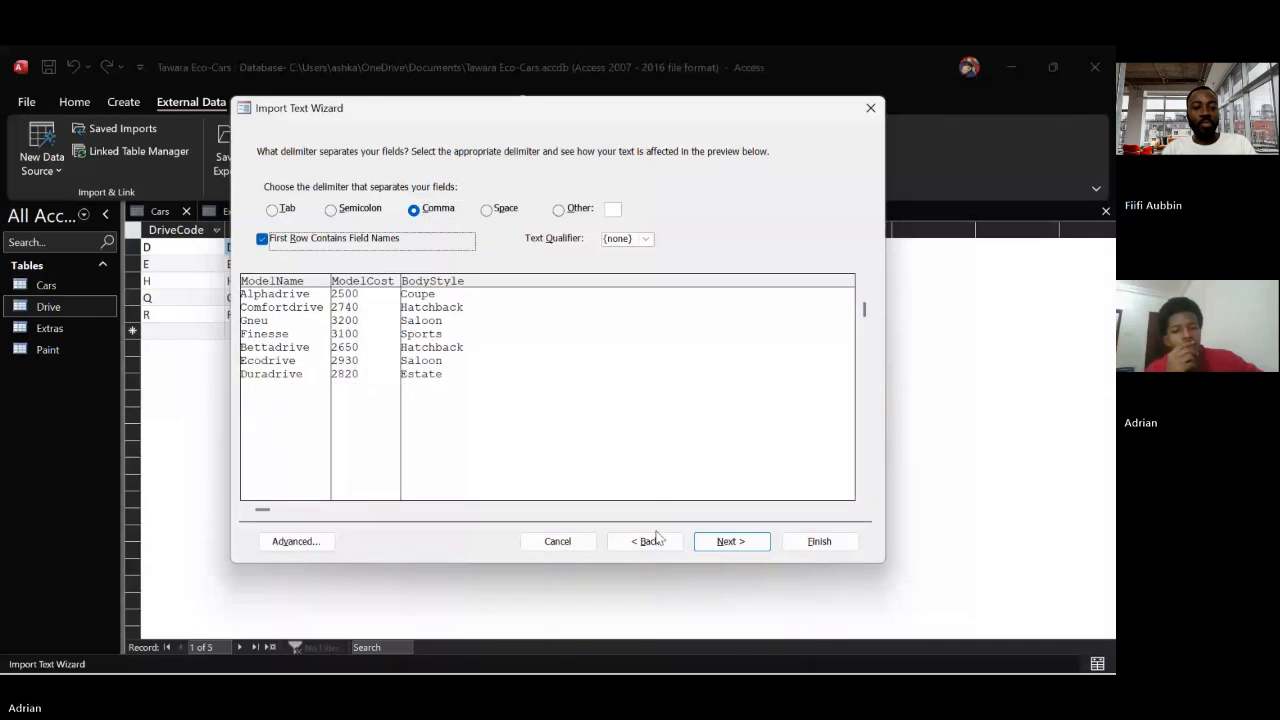
pyautogui.click(725, 544)
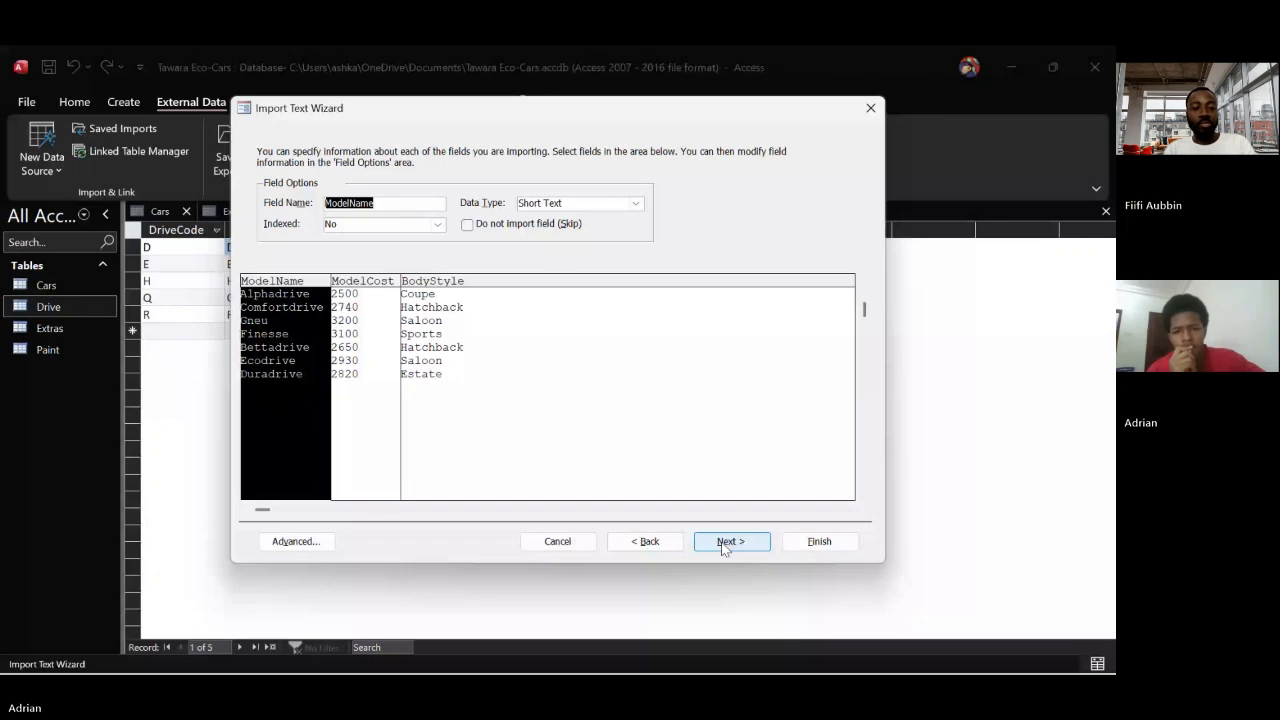
pyautogui.click(725, 541)
# Choose ModelName as the primary key, import the data into a table named Model, and open that table
pyautogui.hotkey('alt', 'c')
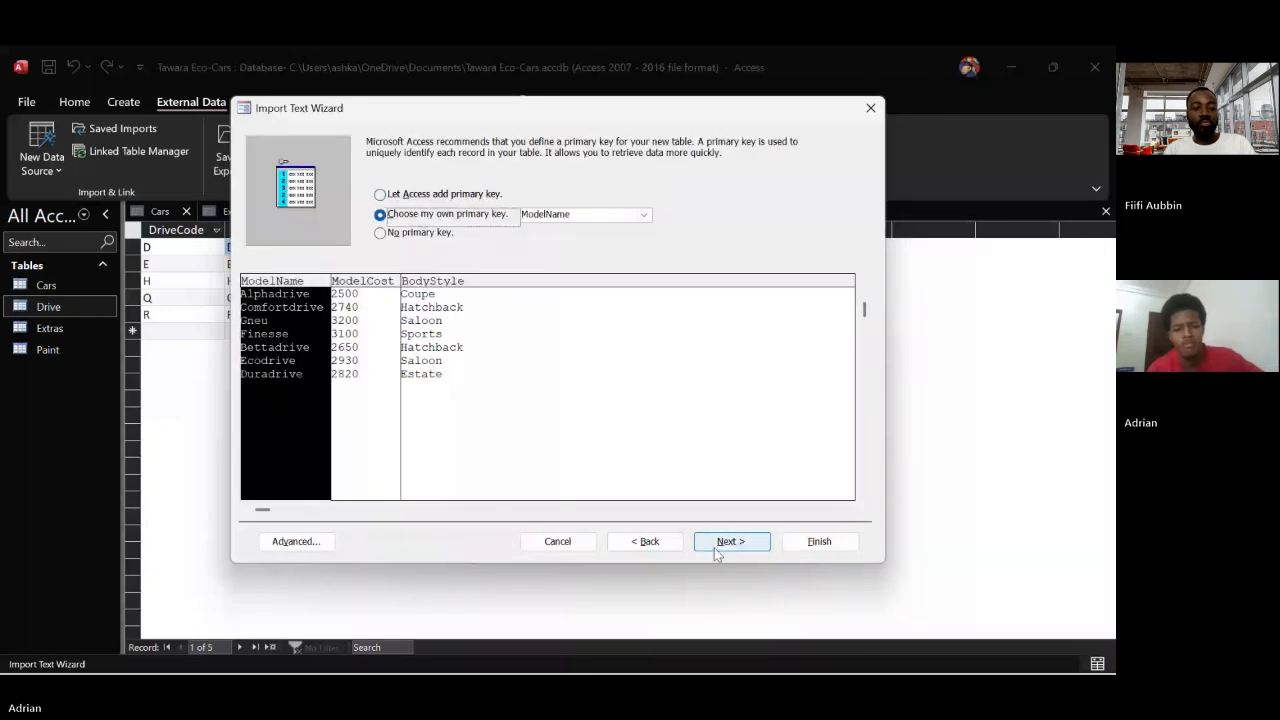
pyautogui.click(716, 551)
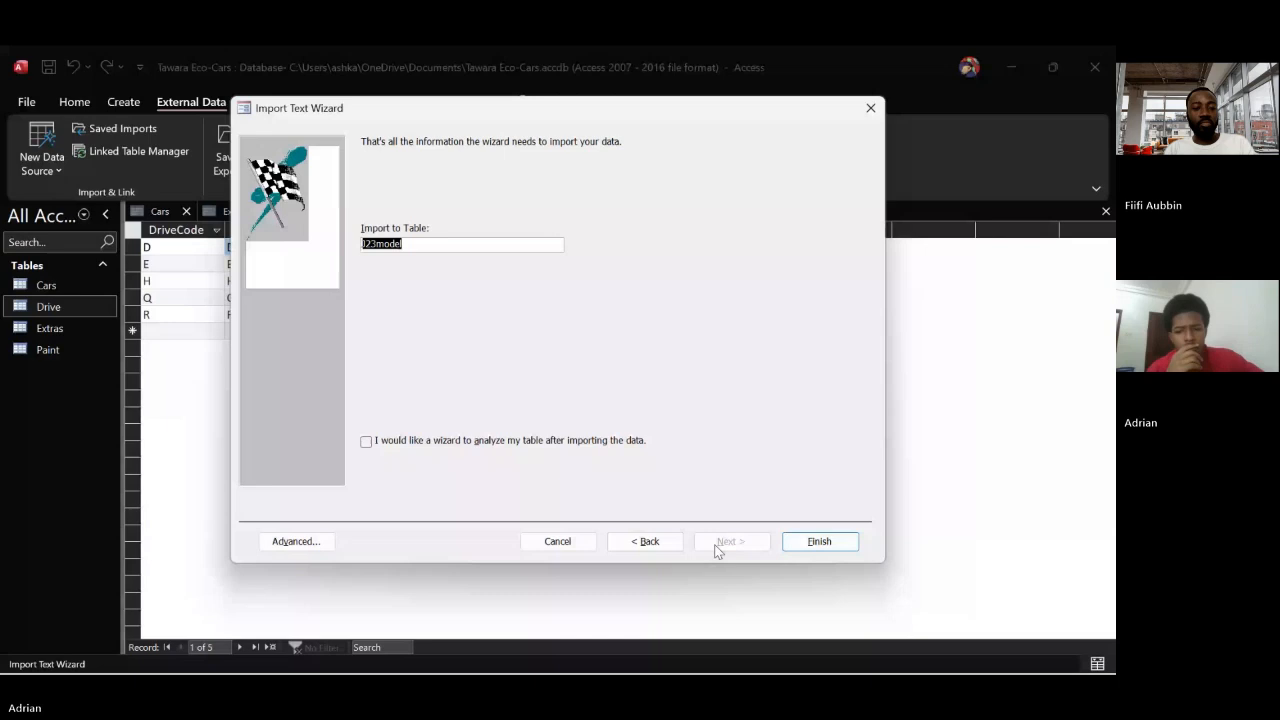
pyautogui.write('Model')
pyautogui.click(822, 541)
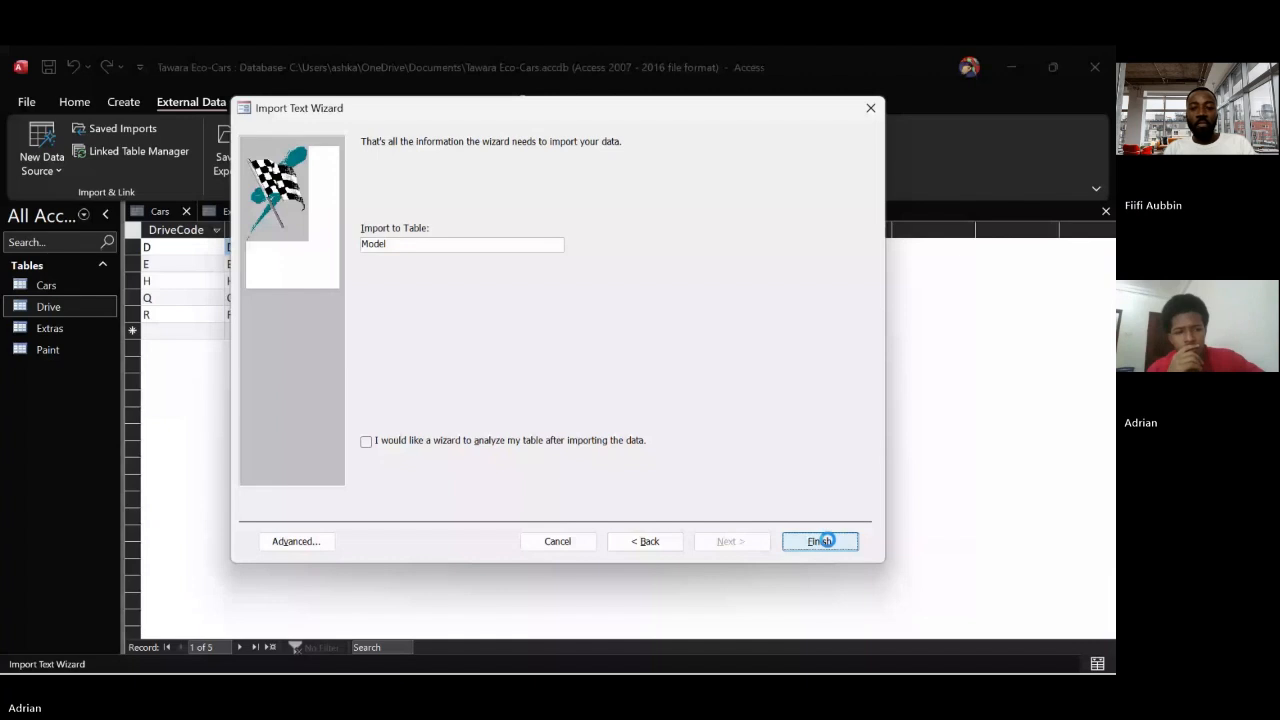
pyautogui.doubleClick(34, 354)
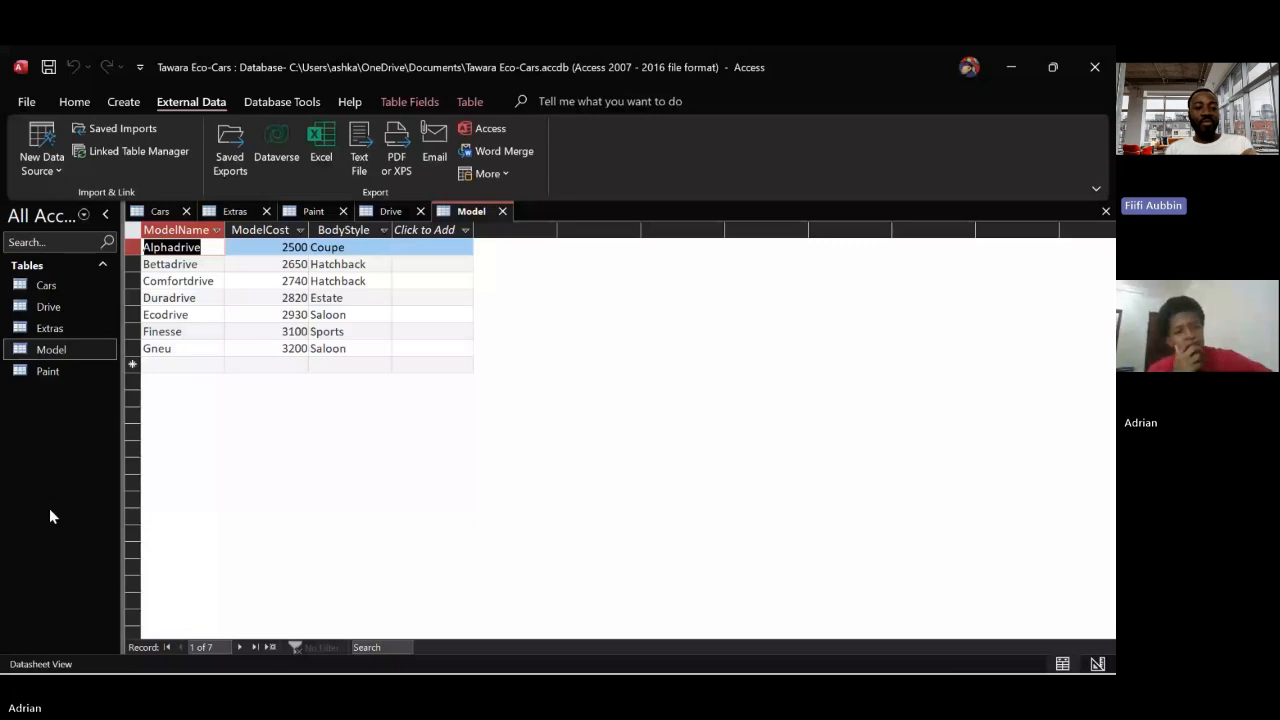
# Compare the model names, costs and body styles in the Cars table with the records in the Model table
pyautogui.click(164, 211)
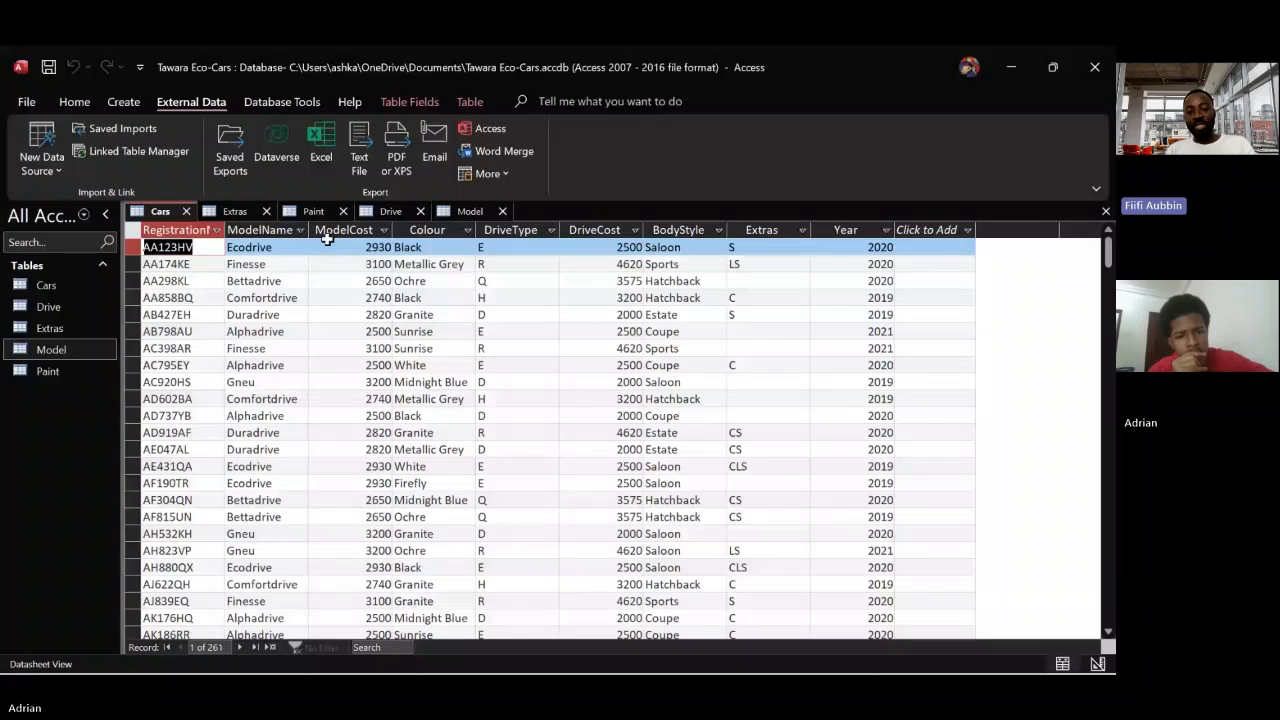
pyautogui.click(465, 211)
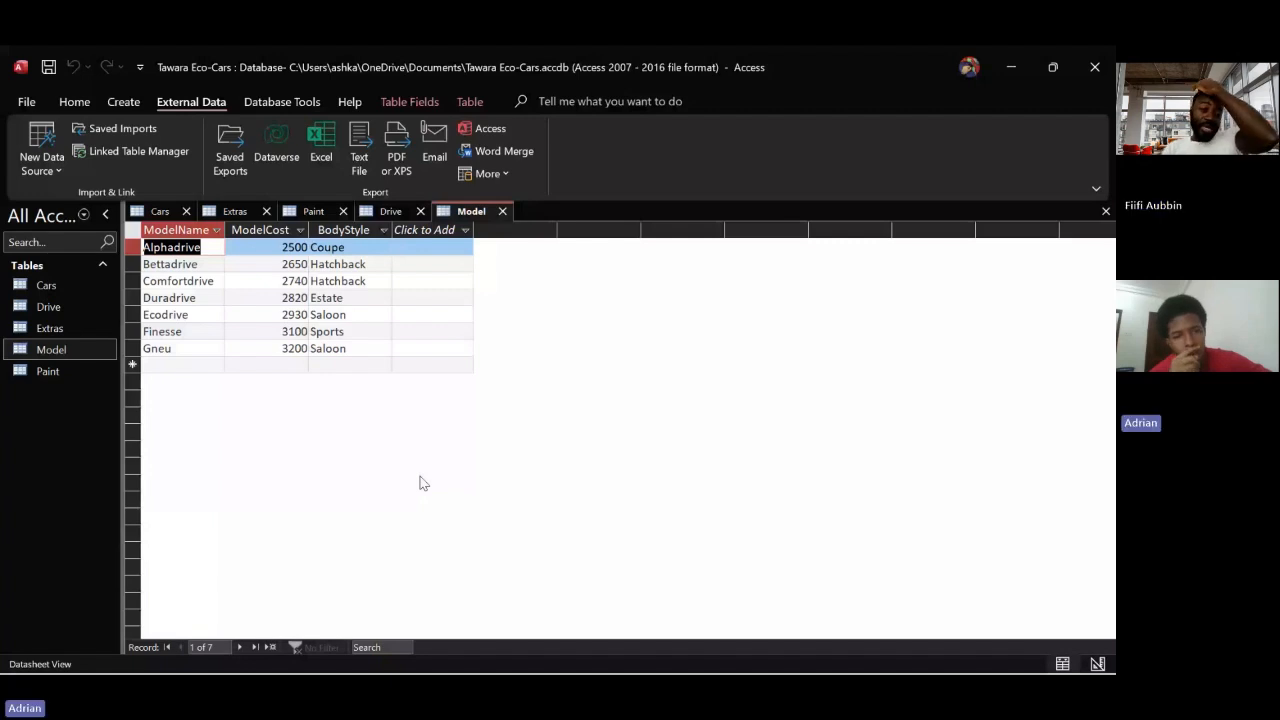
pyautogui.click(160, 211)
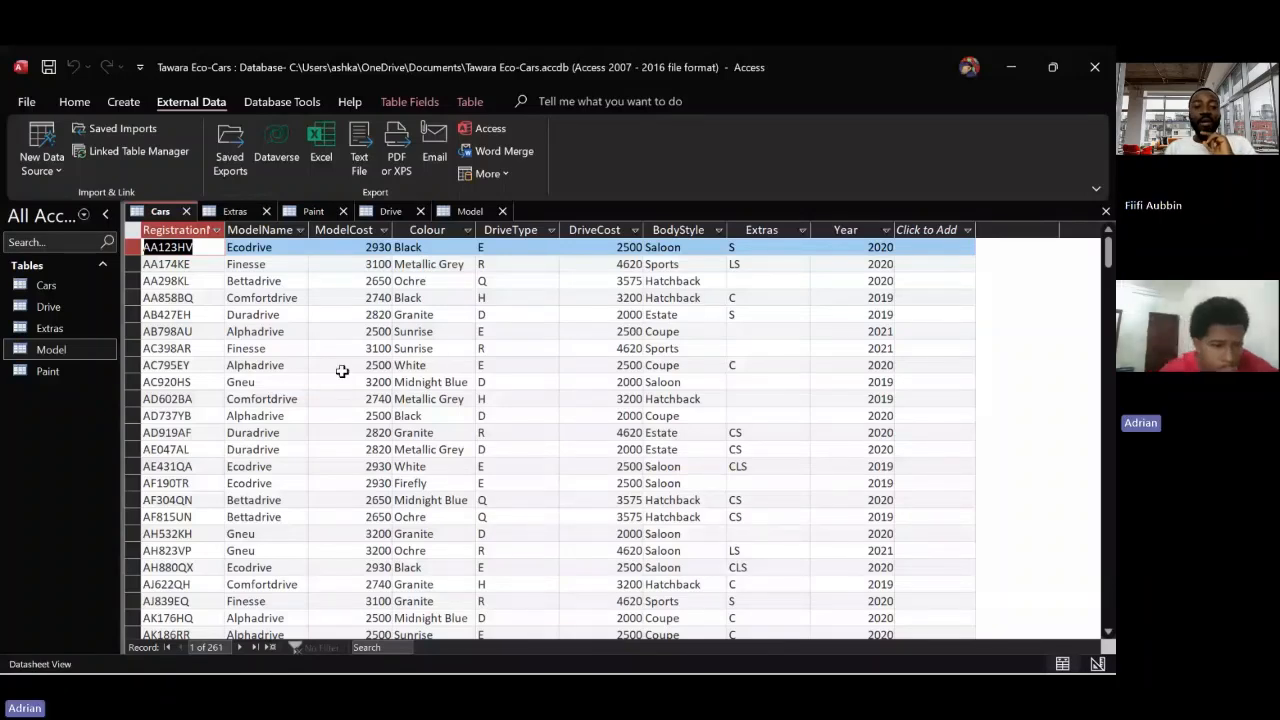
pyautogui.click(444, 214)
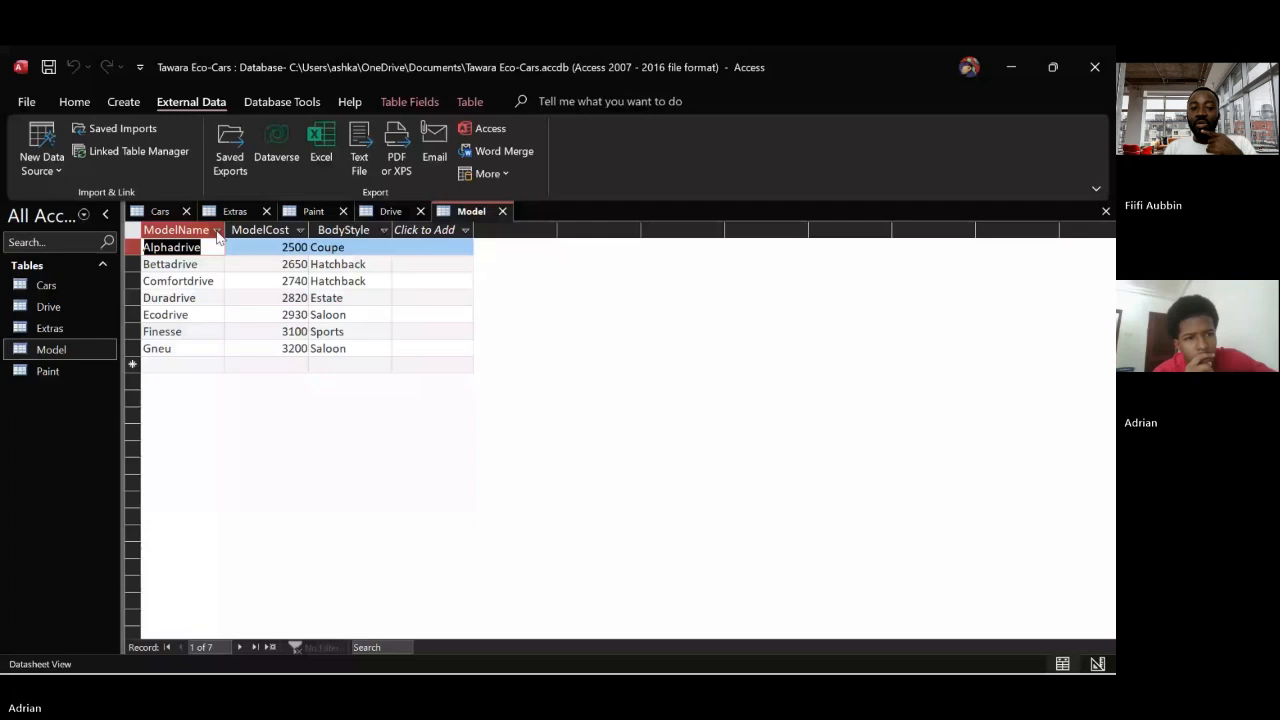
pyautogui.click(188, 349)
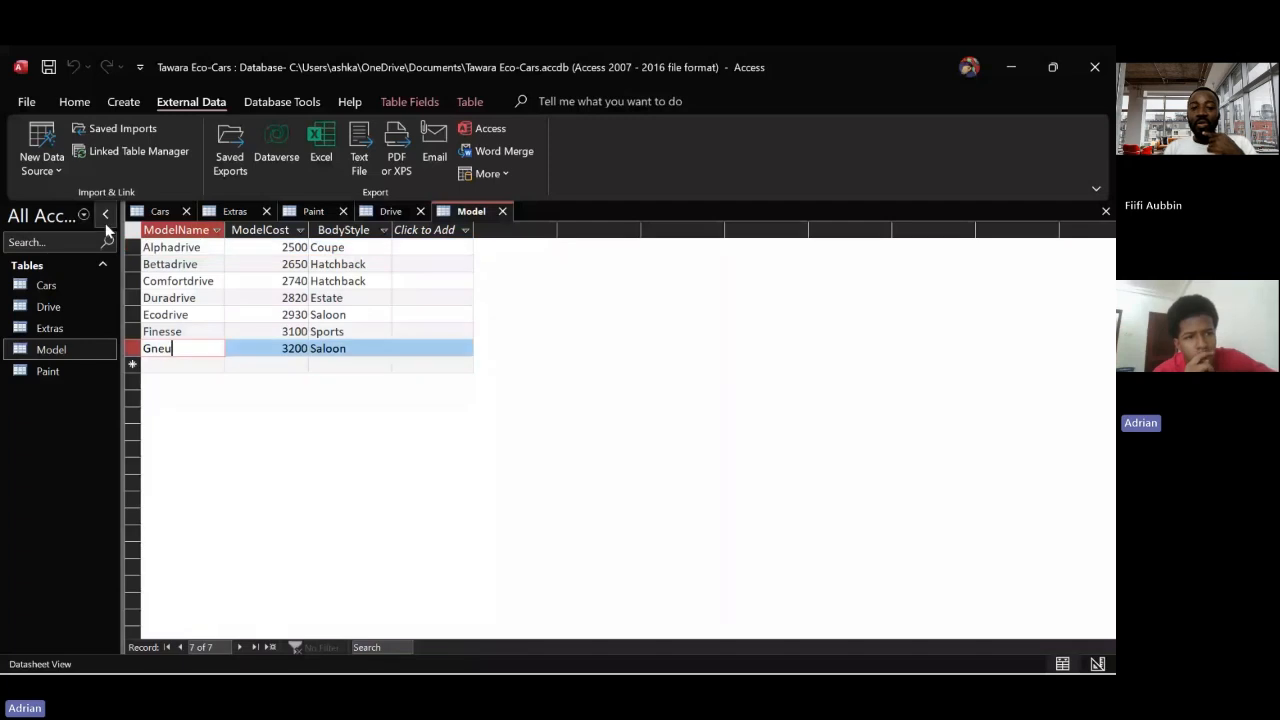
# Show the Model table in Design View and set the ModelName field size to 12
pyautogui.click(72, 102)
pyautogui.click(35, 168)
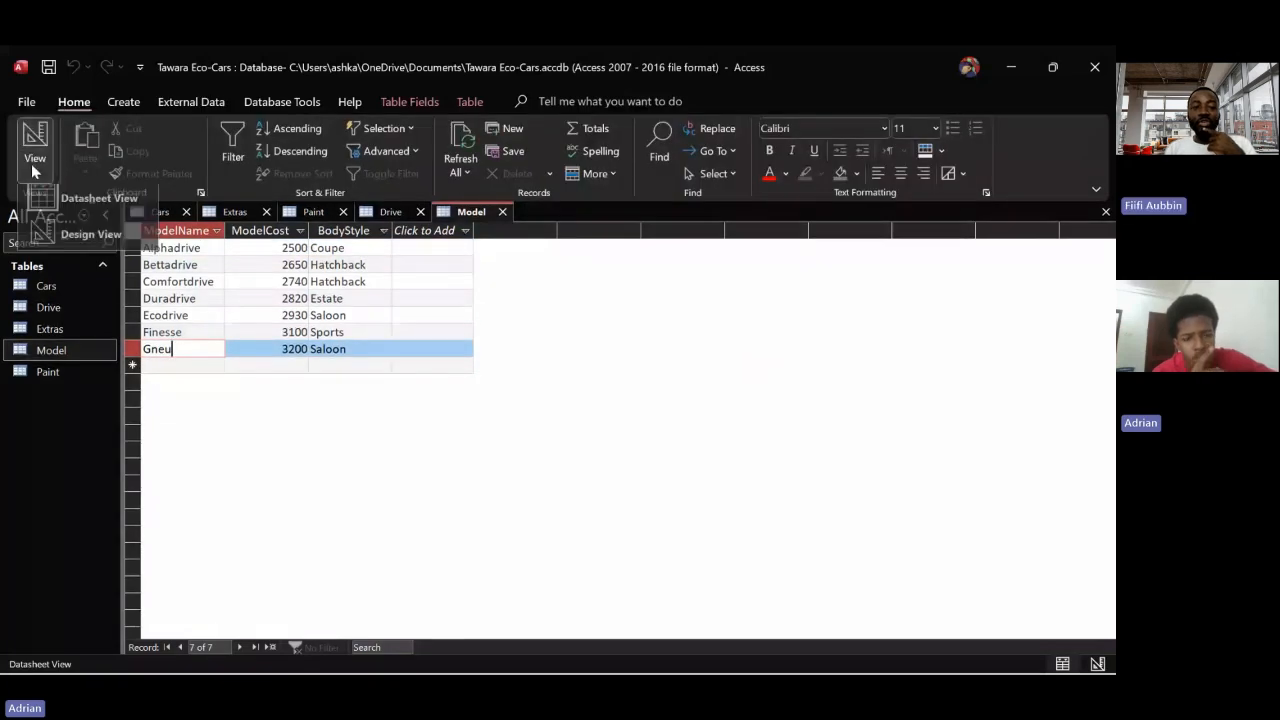
pyautogui.click(56, 249)
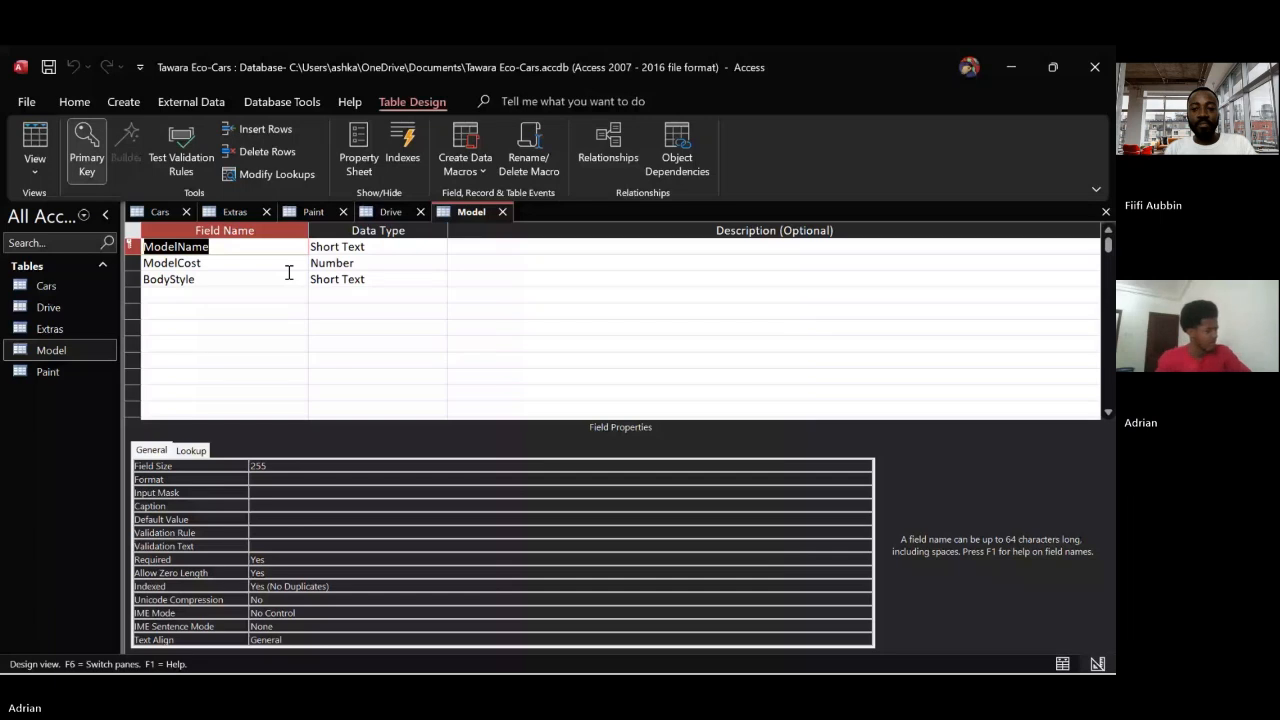
pyautogui.click(291, 466)
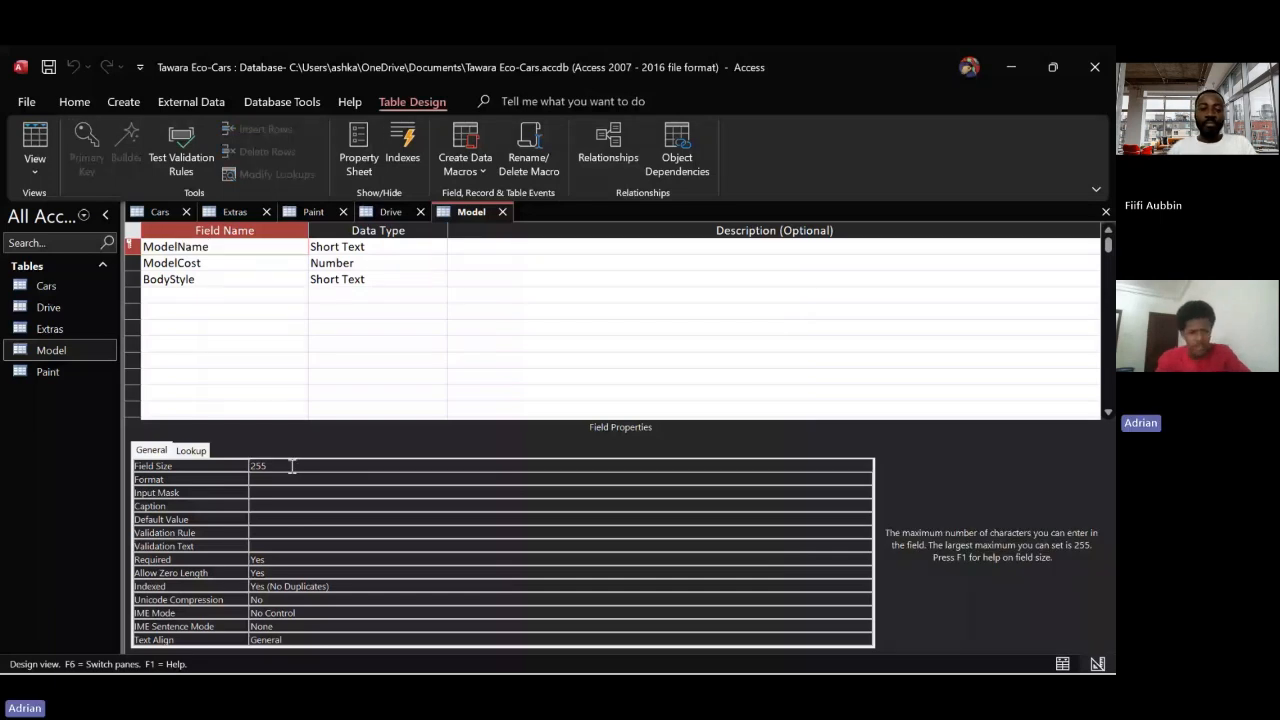
pyautogui.press('BackSpace')
pyautogui.press('BackSpace')
pyautogui.press('BackSpace')
pyautogui.write('12')
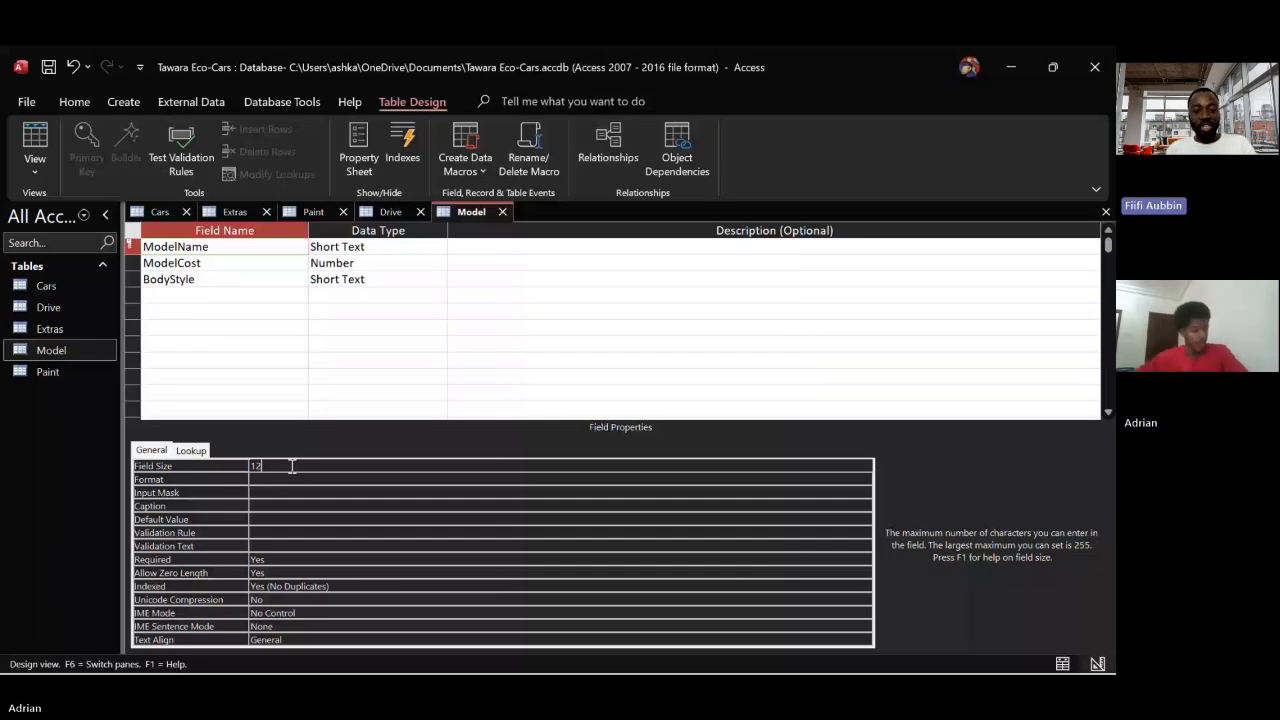
# Set the field size of the ModelCost number field to Integer
pyautogui.click(234, 263)
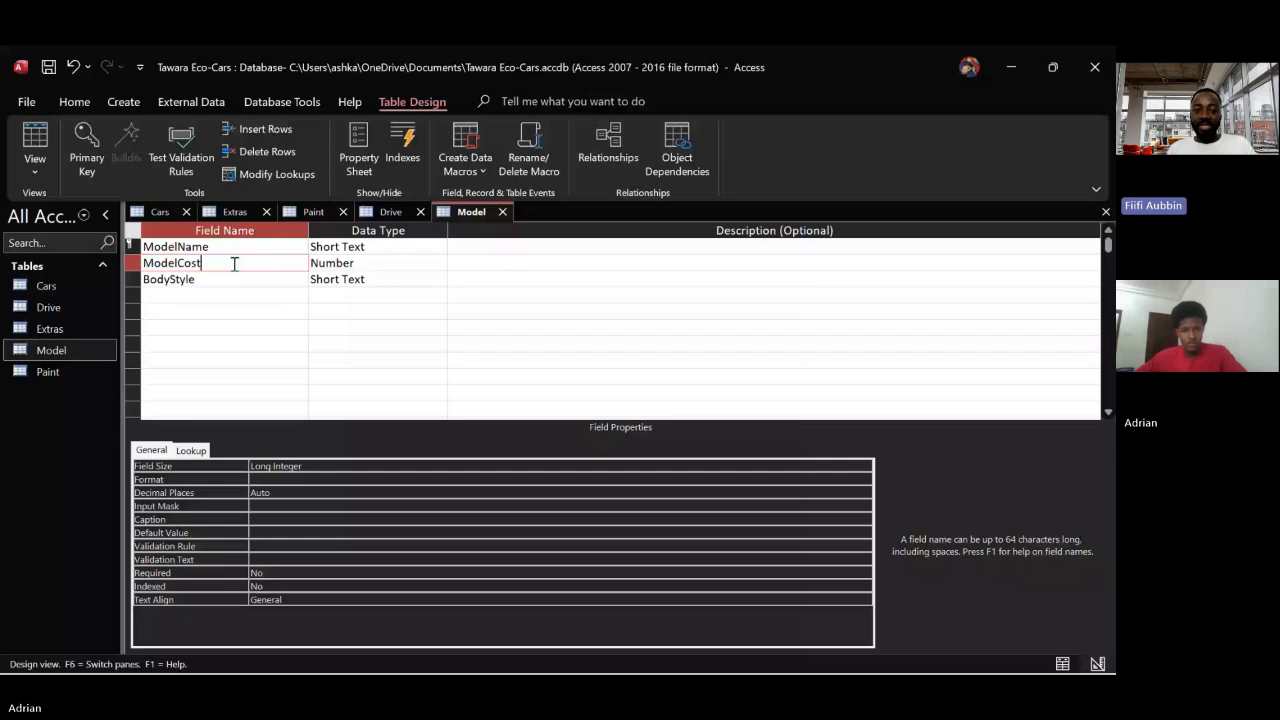
pyautogui.click(862, 466)
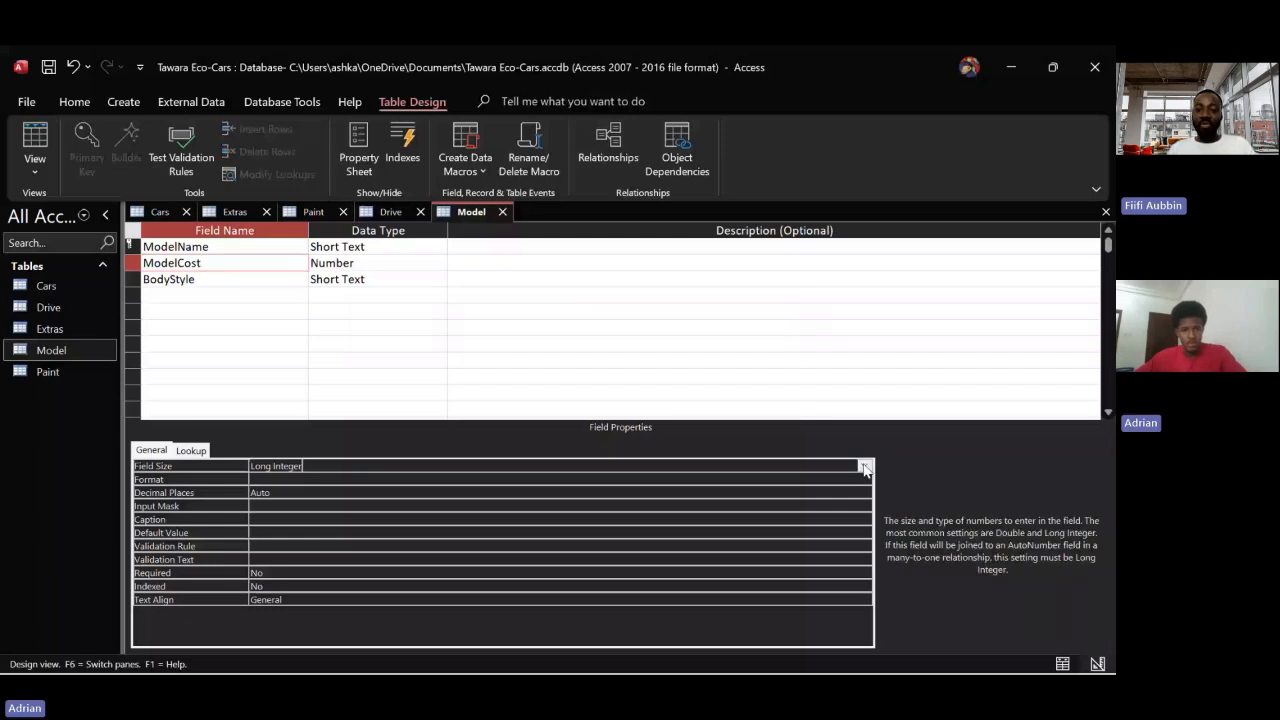
pyautogui.click(864, 467)
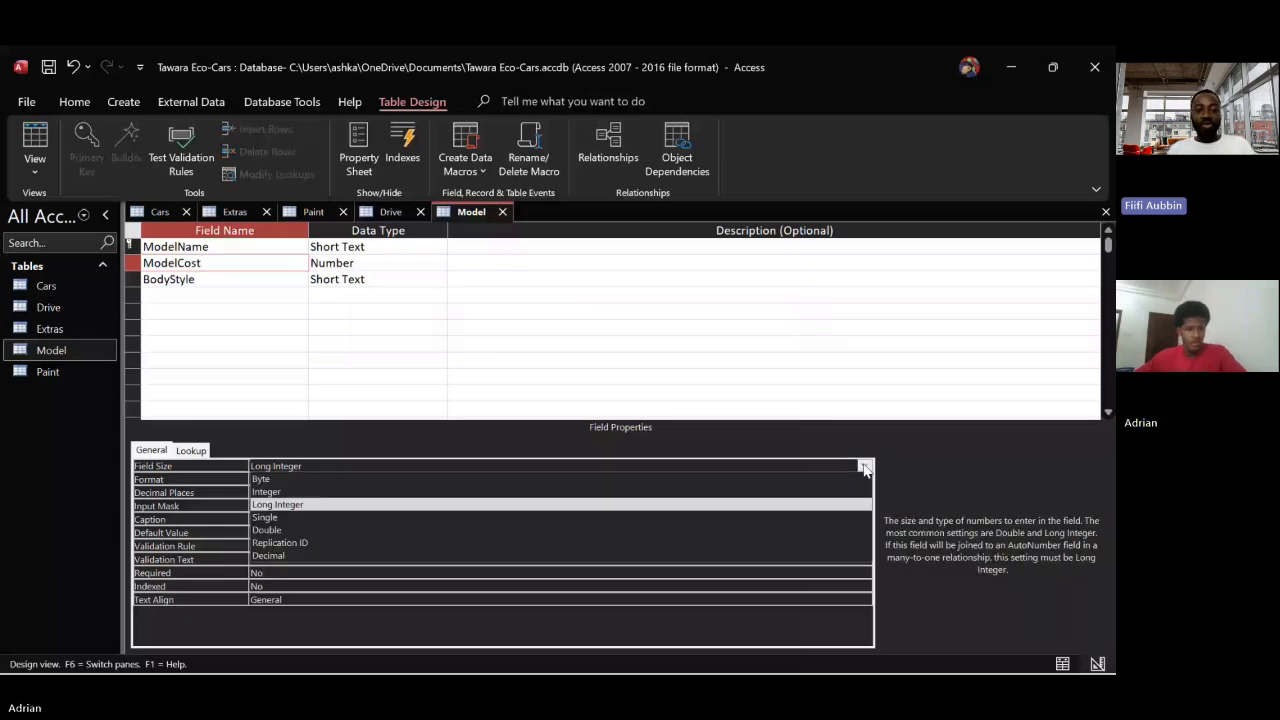
pyautogui.click(399, 492)
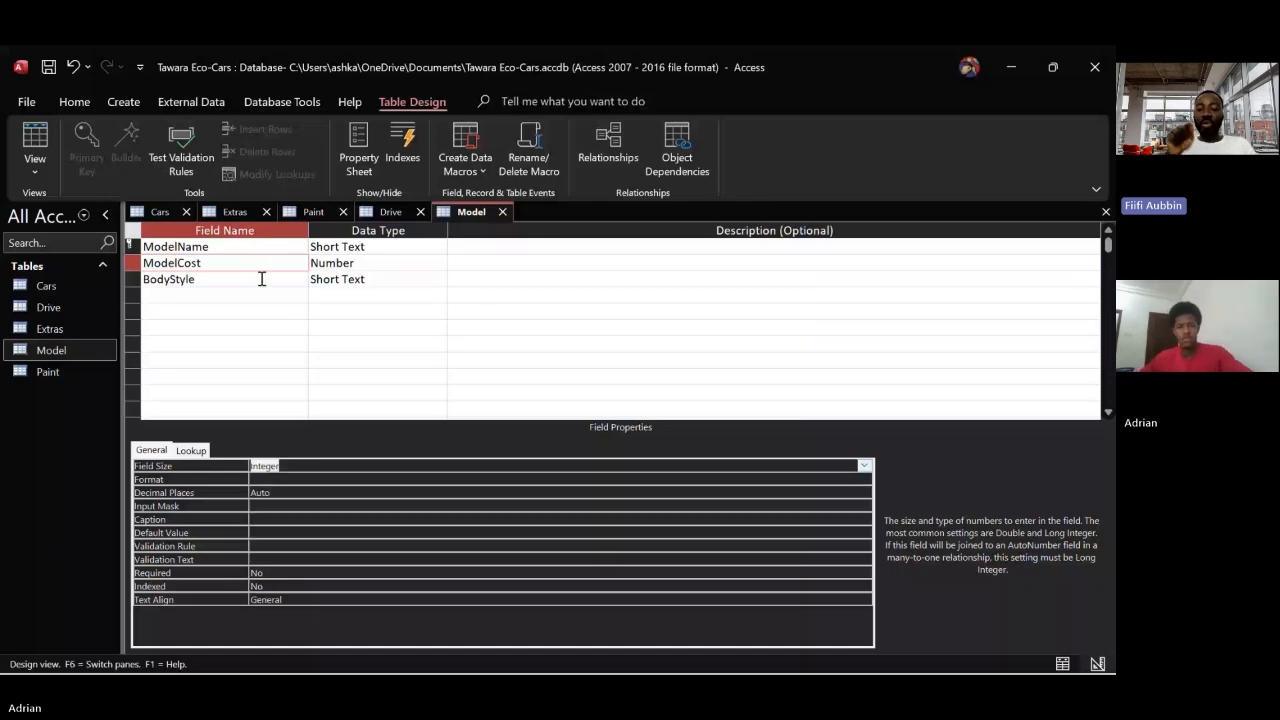
# Set the field size of the BodyStyle field to 9
pyautogui.click(262, 279)
pyautogui.click(284, 467)
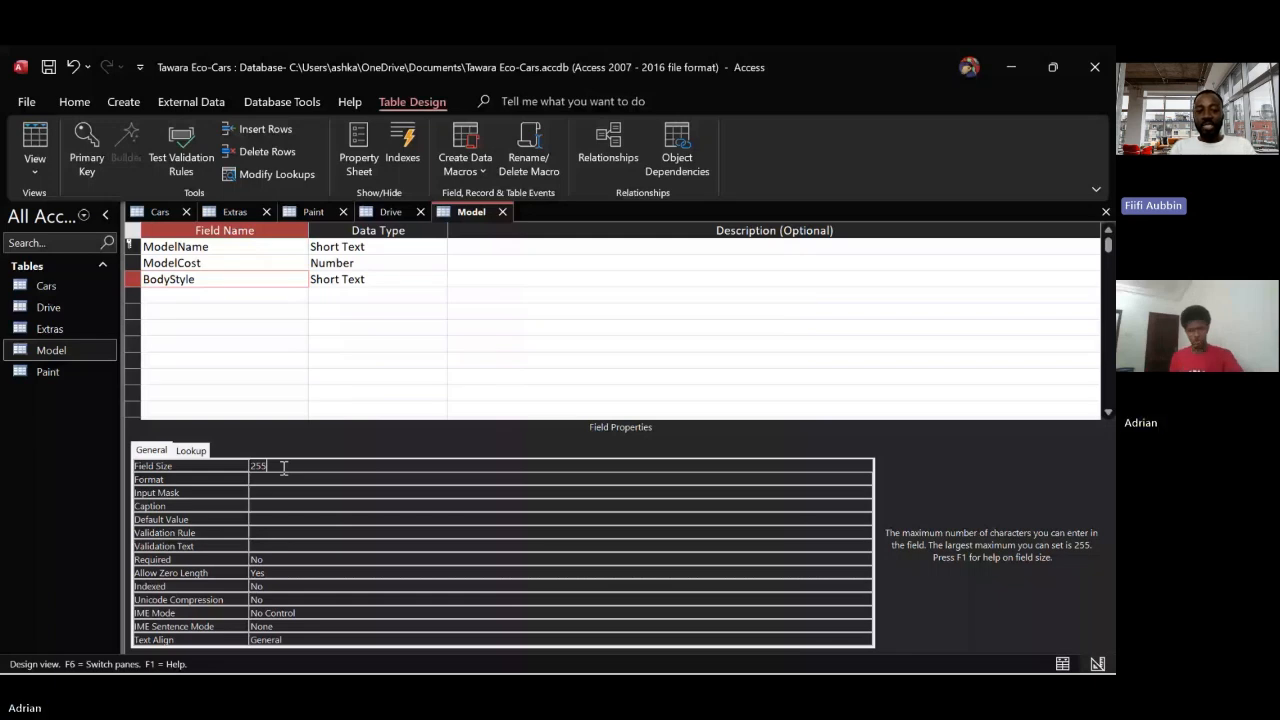
pyautogui.press('BackSpace')
pyautogui.press('BackSpace')
pyautogui.press('BackSpace')
pyautogui.write('9')
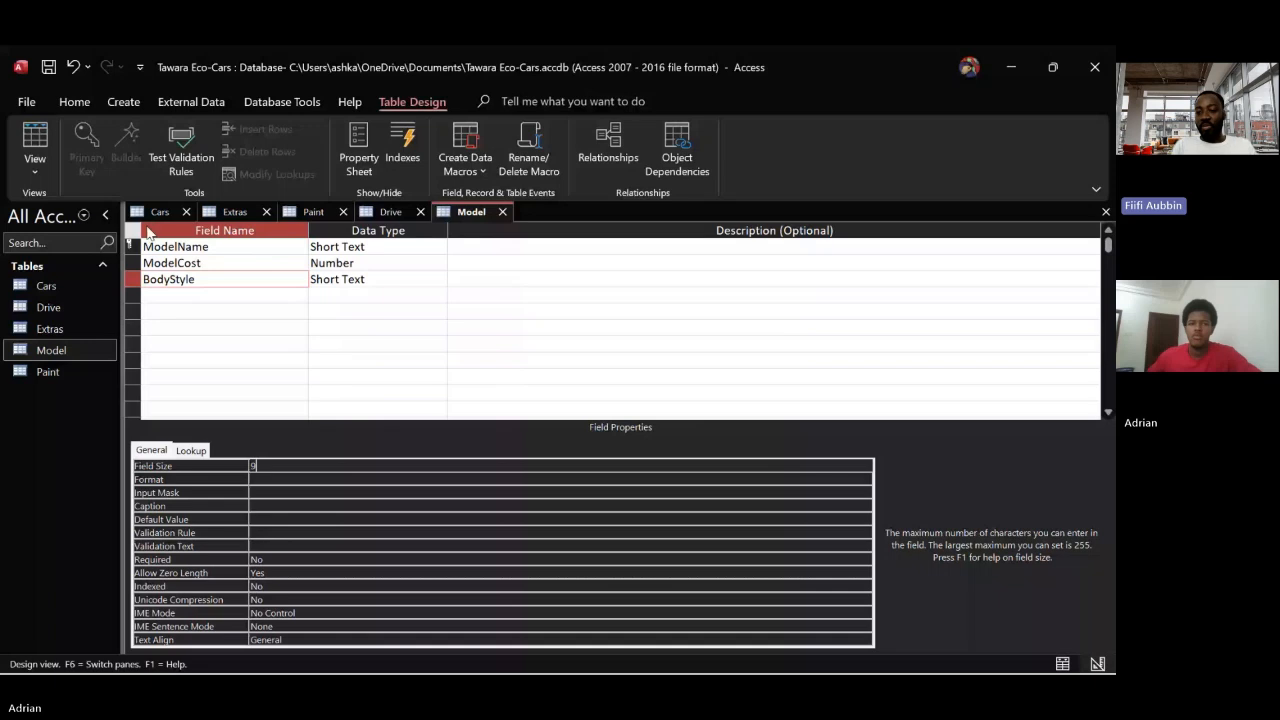
pyautogui.click(78, 108)
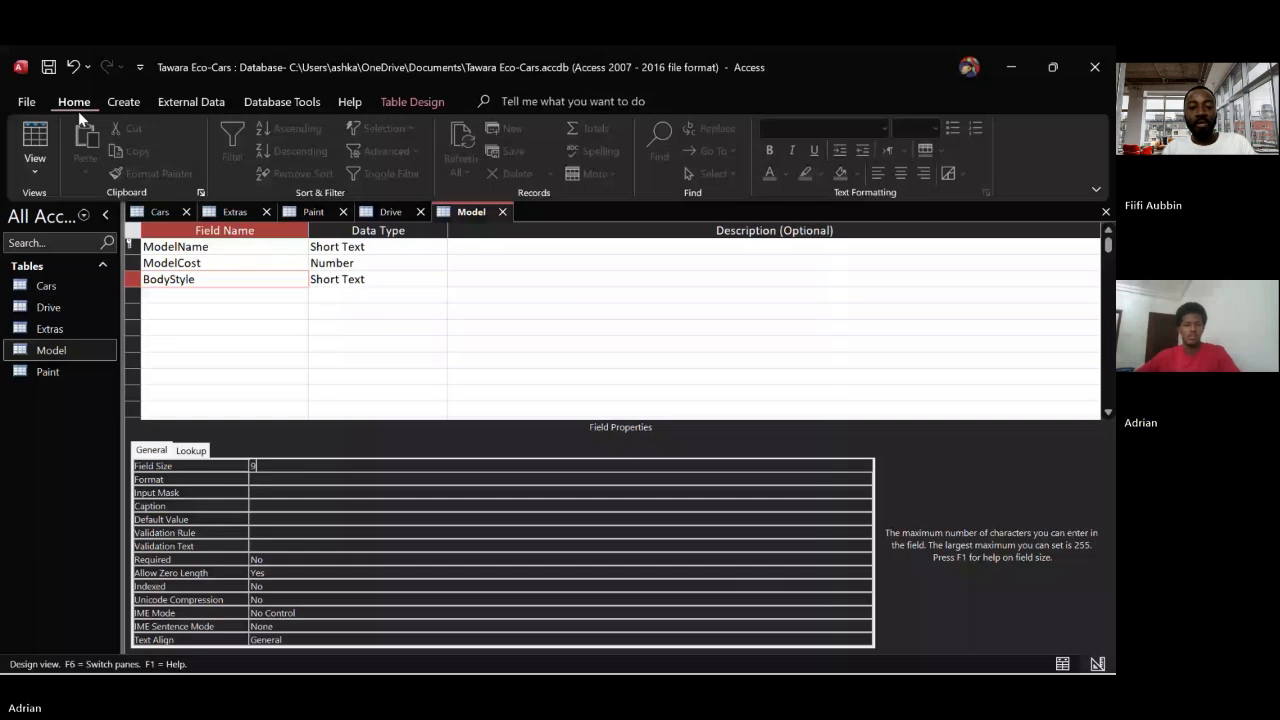
# Return the Model table to Datasheet View and permanently delete the ModelCost field from the Cars table
pyautogui.click(35, 140)
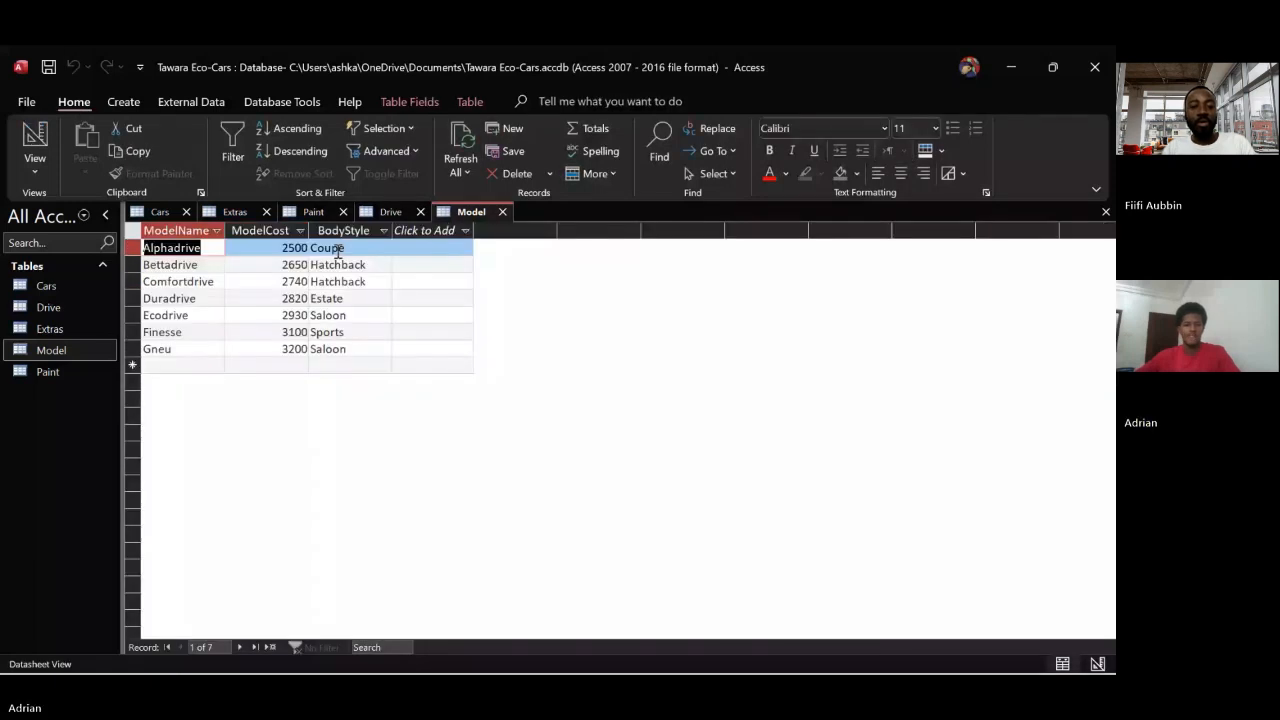
pyautogui.click(162, 212)
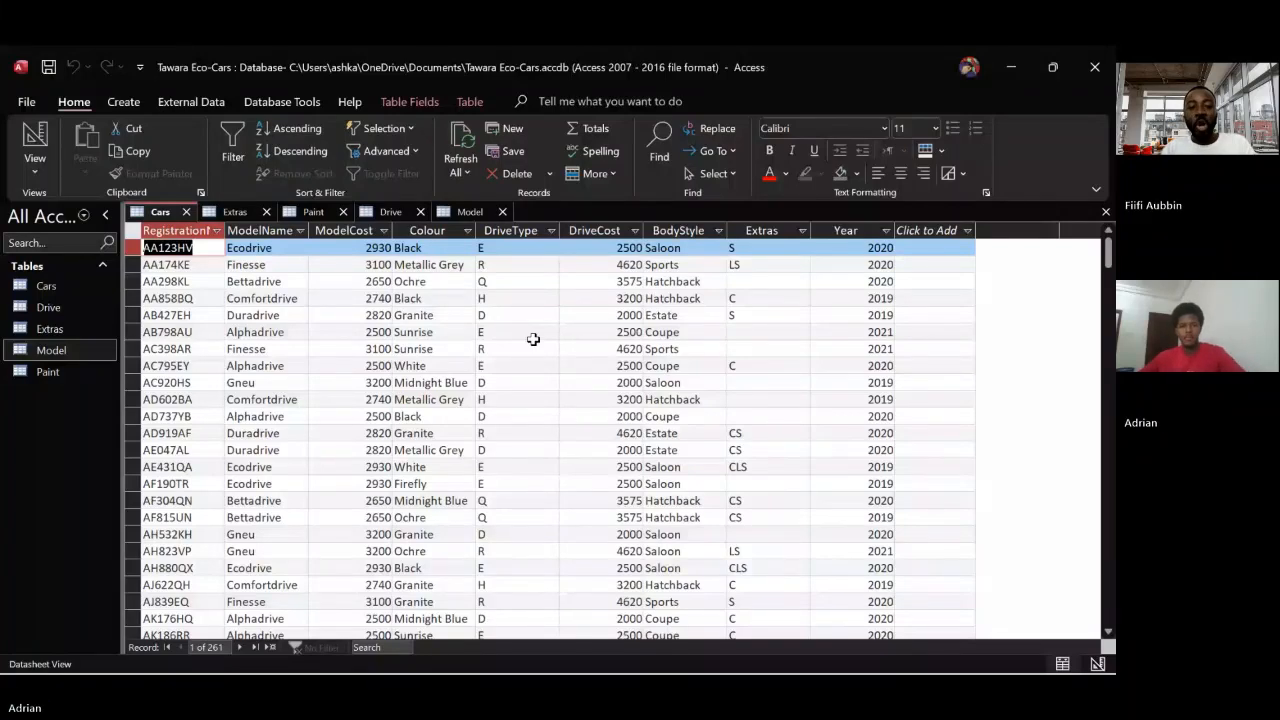
pyautogui.click(342, 232)
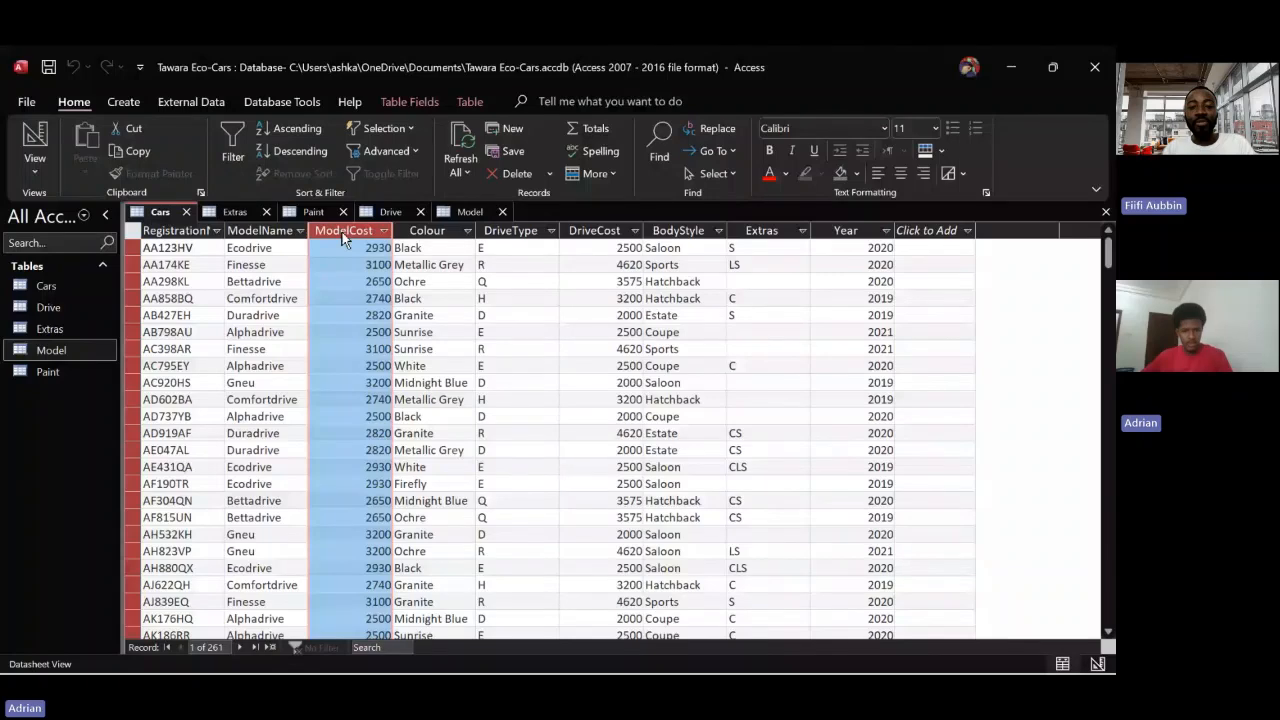
pyautogui.rightClick(342, 232)
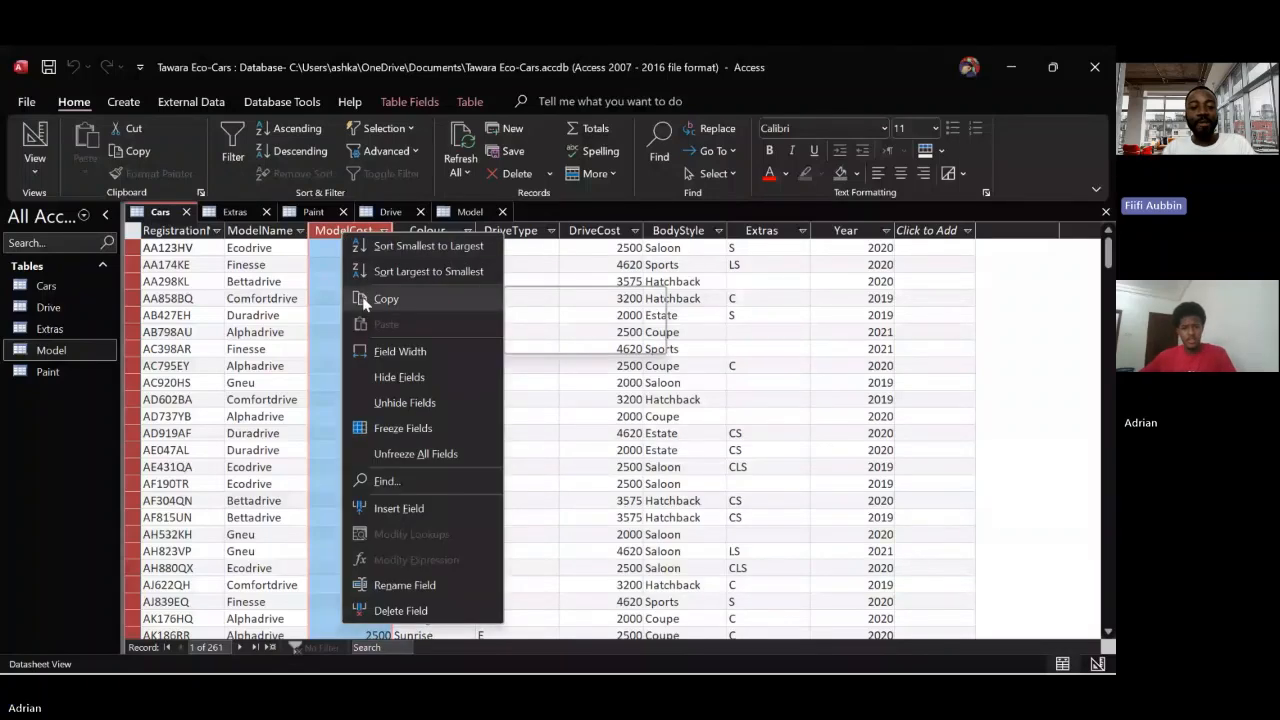
pyautogui.click(405, 610)
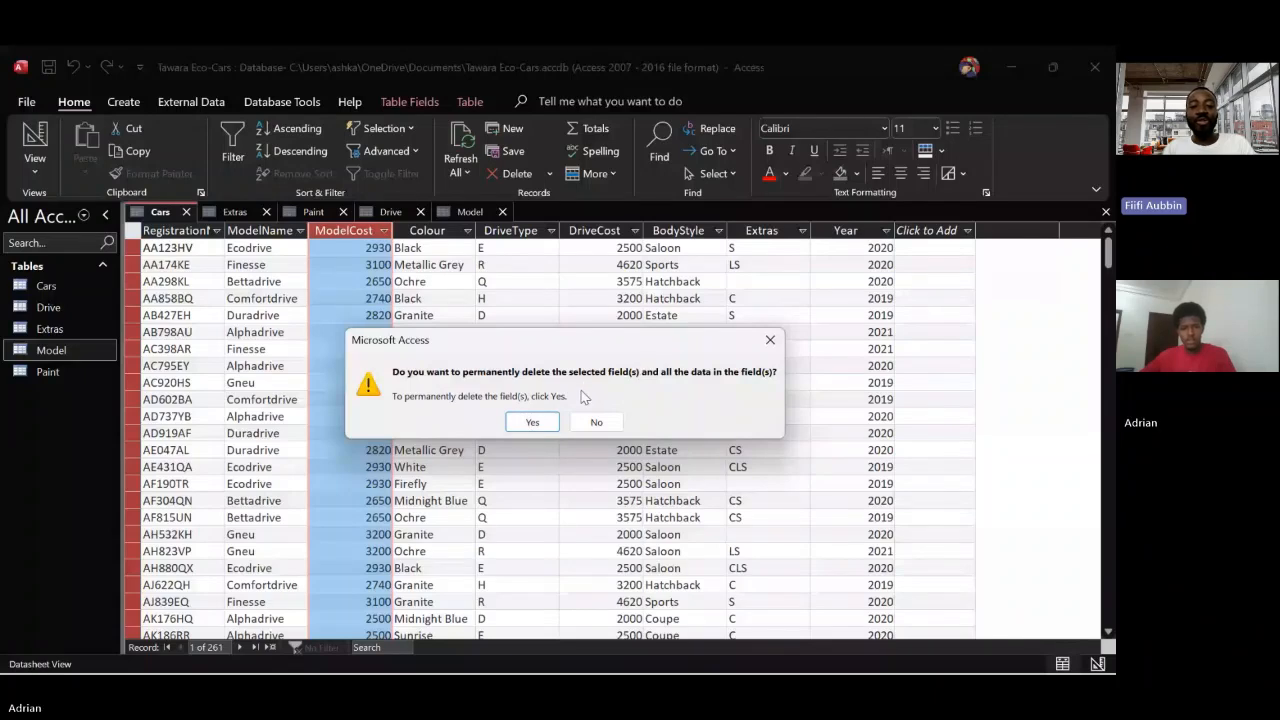
pyautogui.click(531, 424)
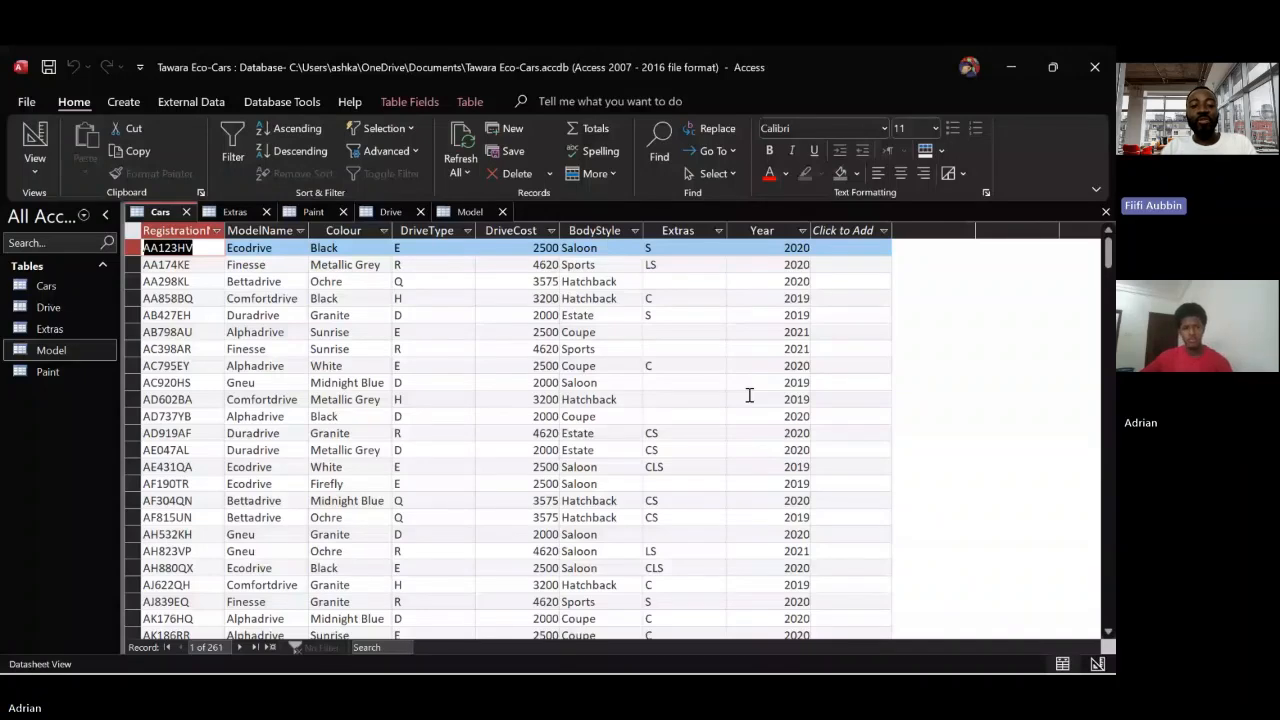
# Widen the Drive column of the Drive table to show its full names and compare the drive codes with DriveType in the Cars table
pyautogui.click(391, 212)
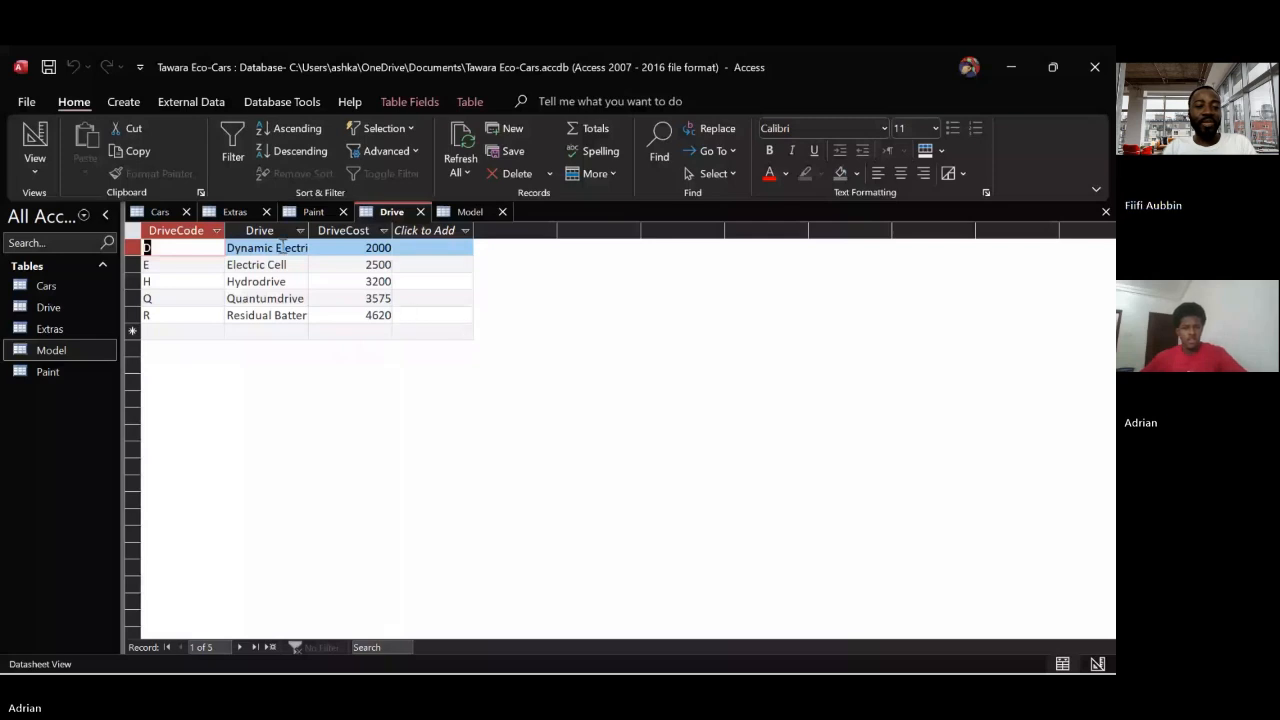
pyautogui.moveTo(308, 230); pyautogui.dragTo(360, 230)
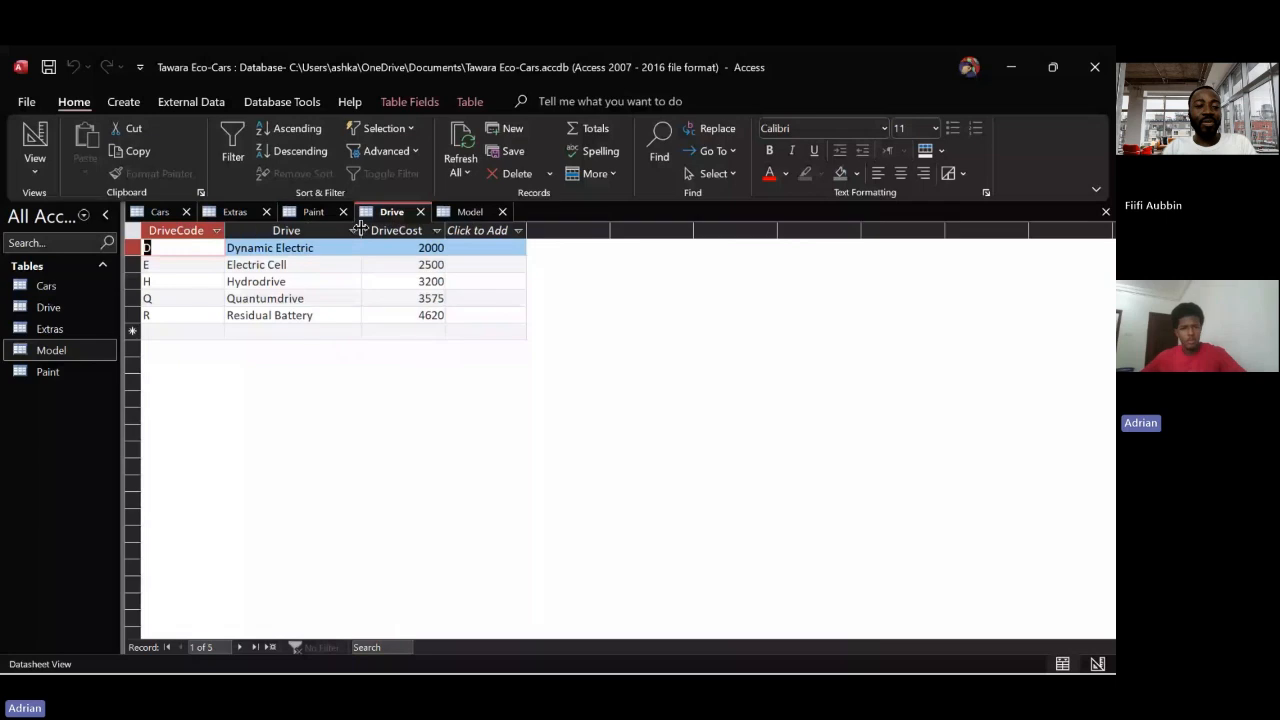
pyautogui.click(150, 212)
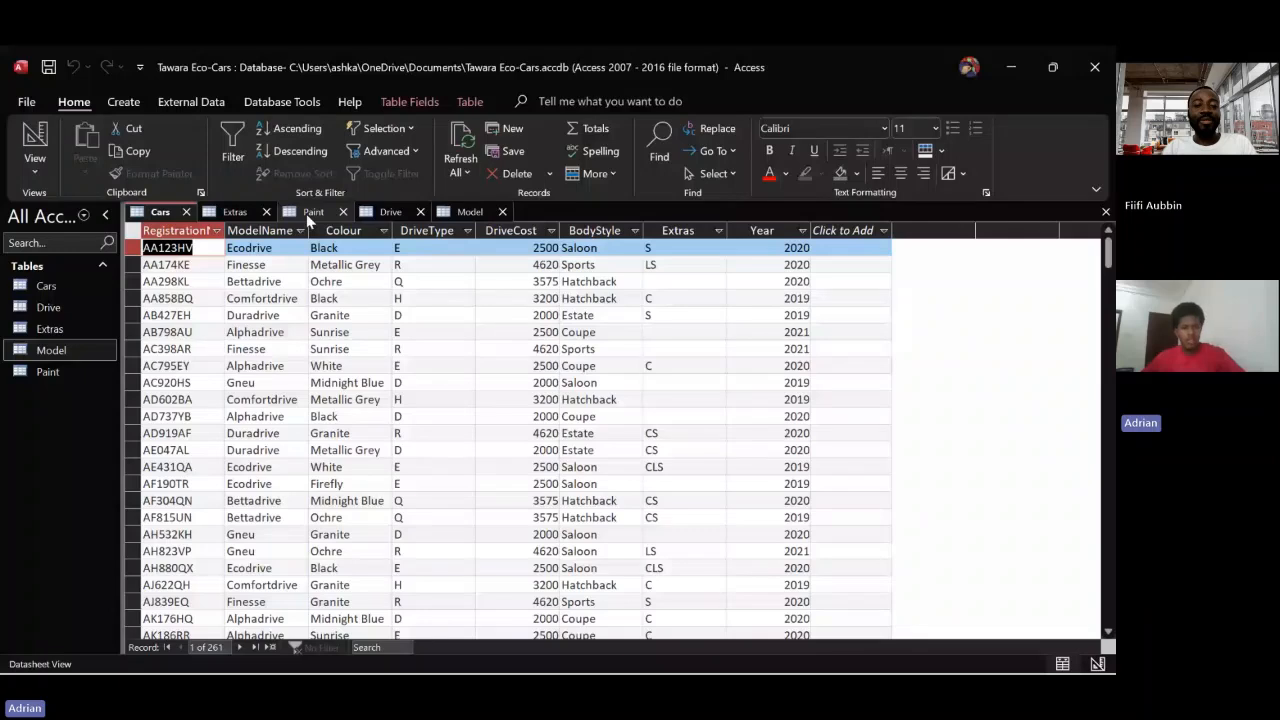
pyautogui.click(387, 211)
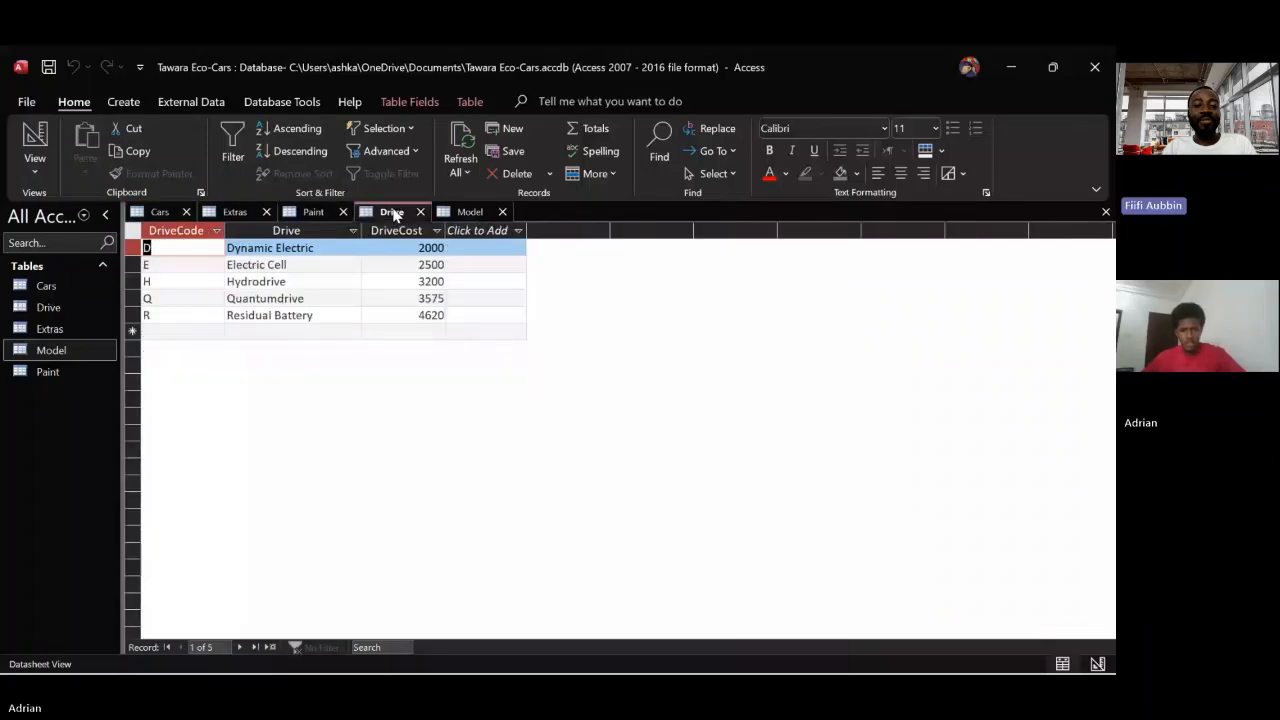
pyautogui.click(158, 213)
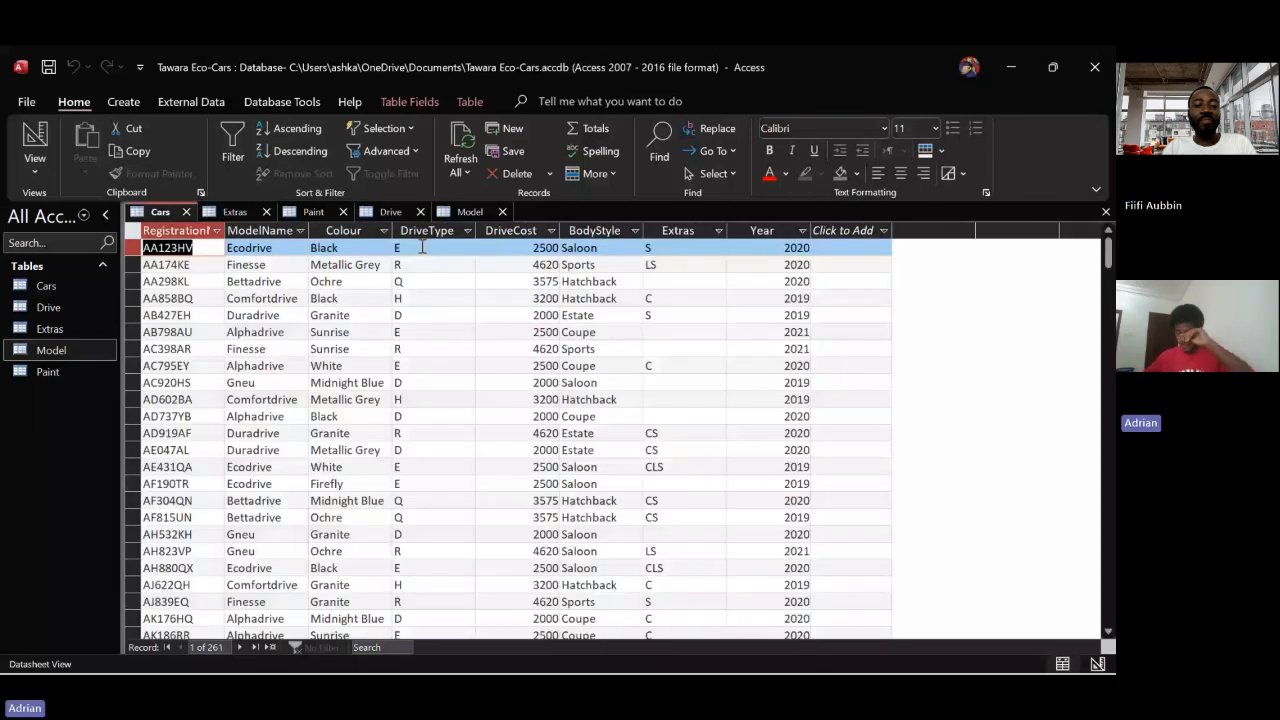
pyautogui.click(386, 213)
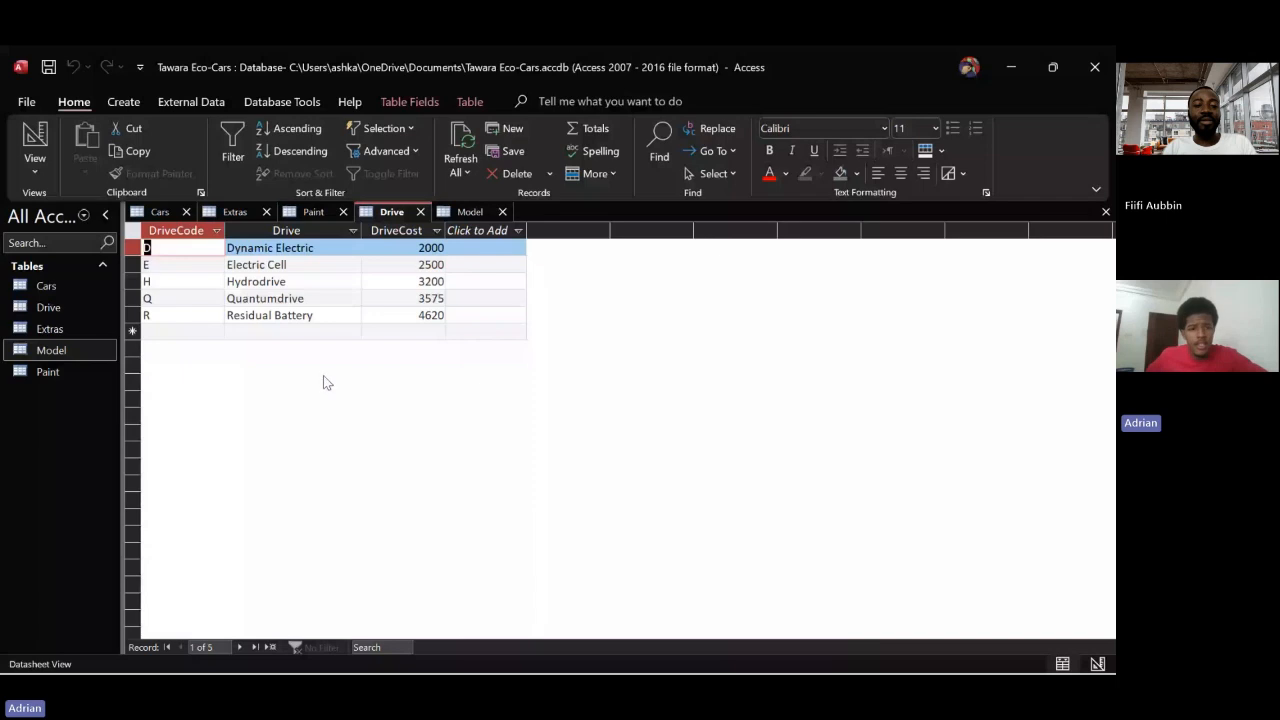
pyautogui.click(160, 213)
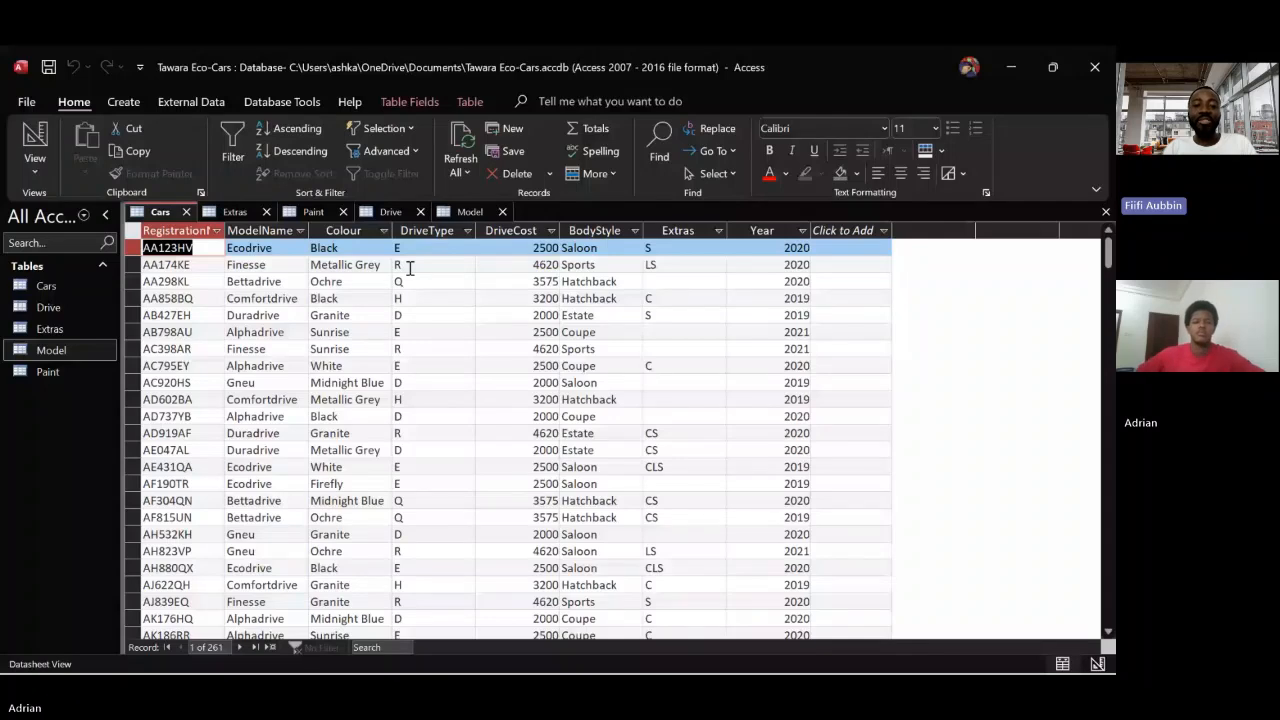
# Rename the DriveCode field in the Drive table as DriveType
pyautogui.click(390, 211)
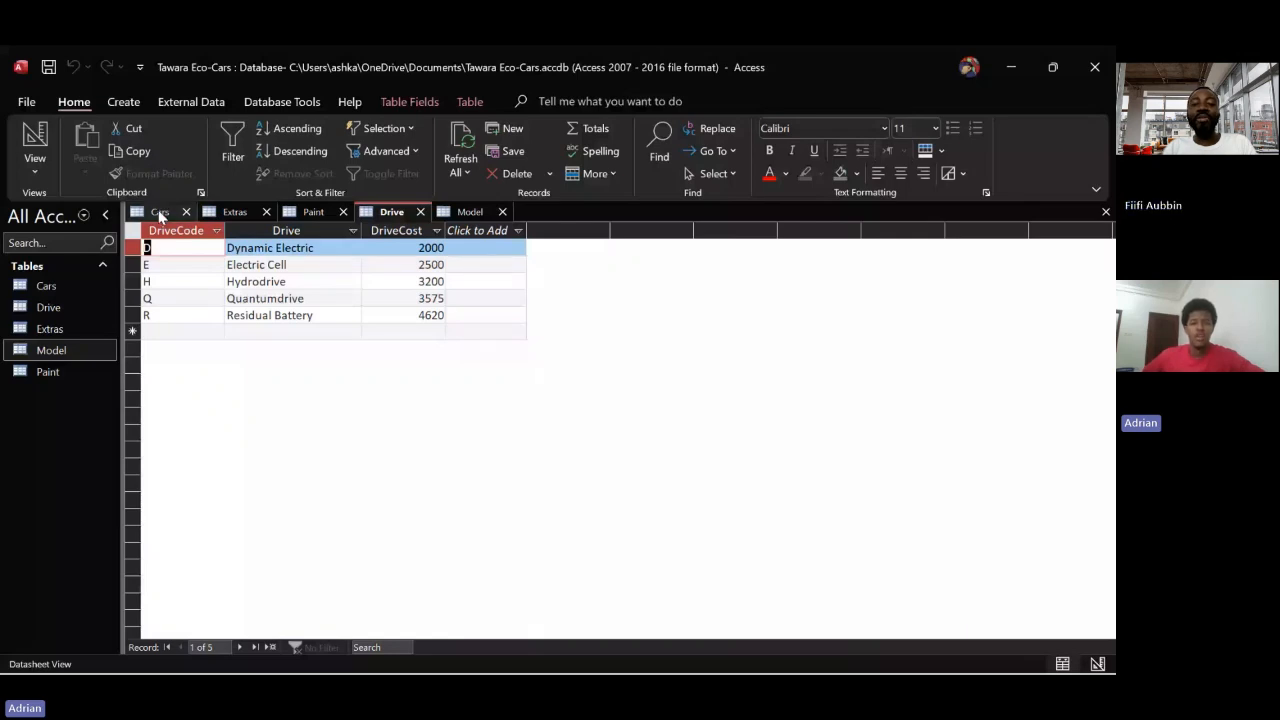
pyautogui.click(180, 231)
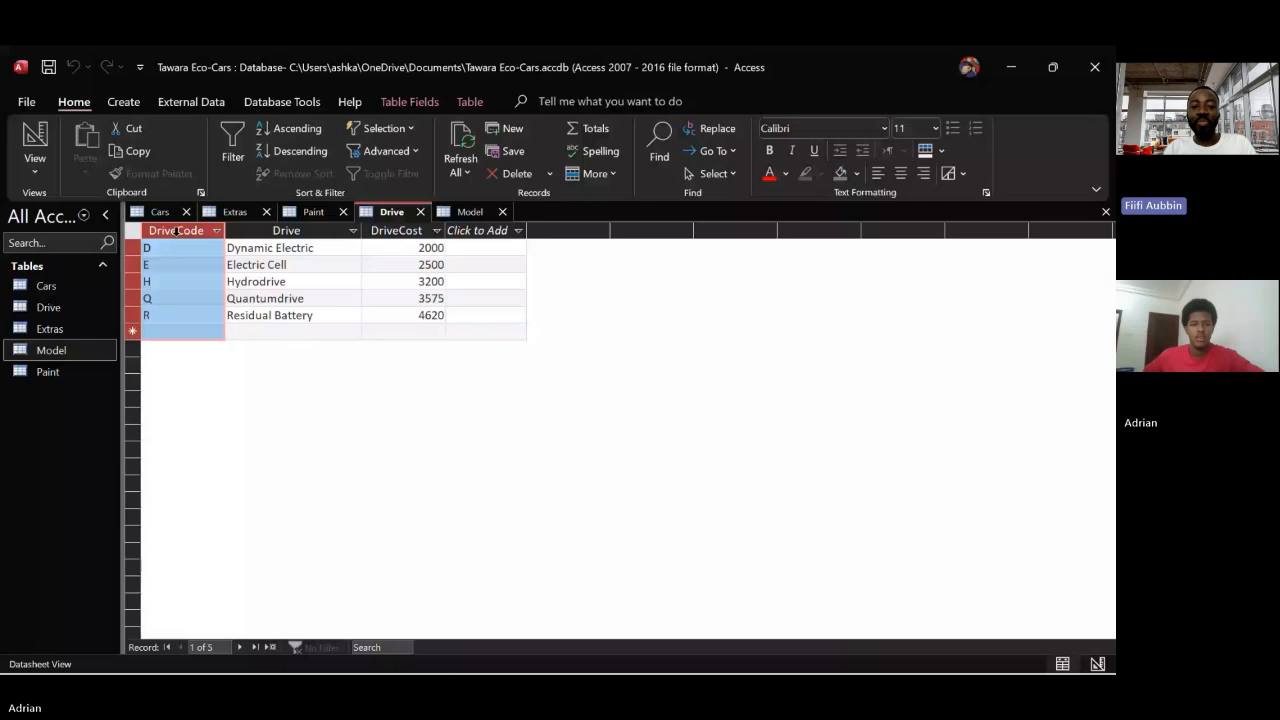
pyautogui.rightClick(181, 233)
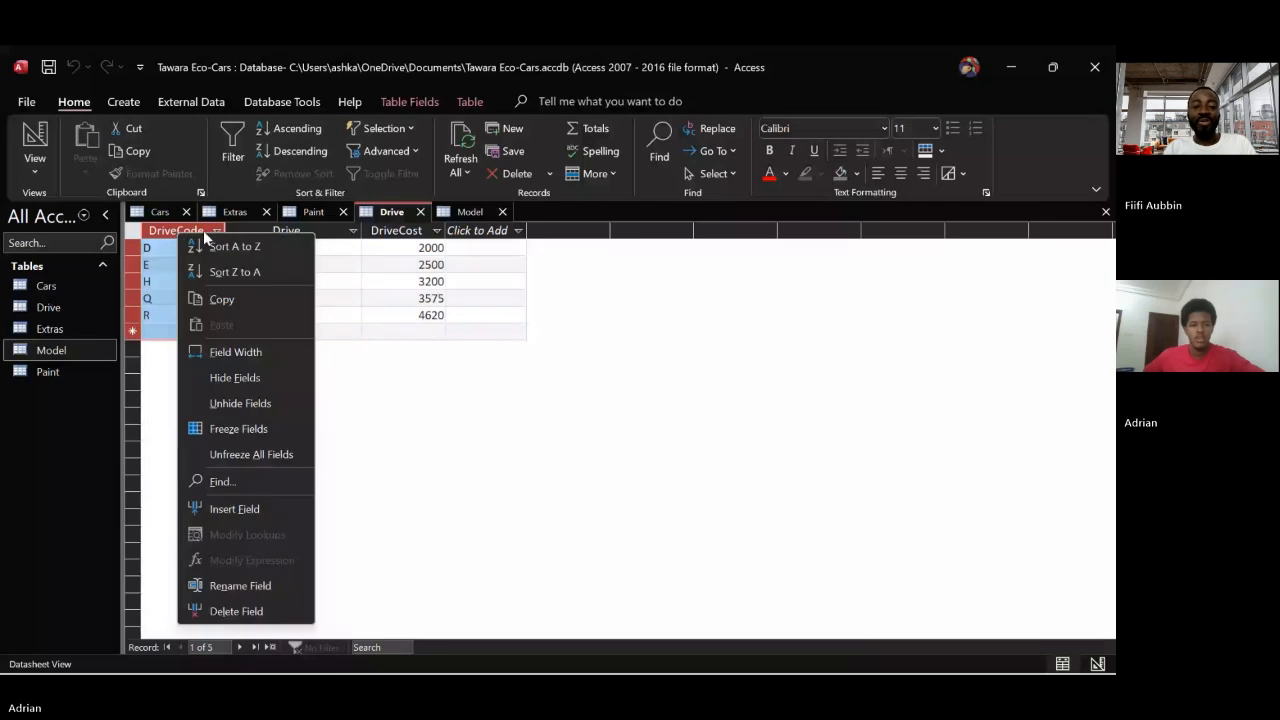
pyautogui.click(244, 486)
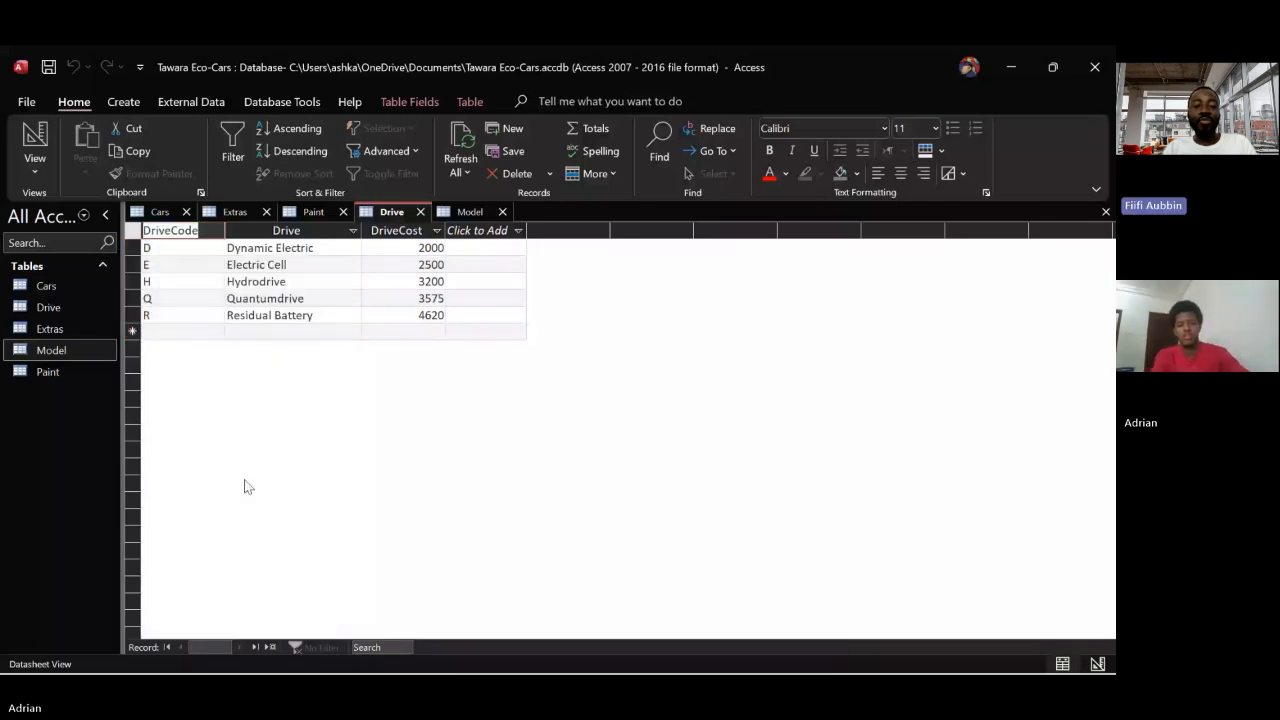
pyautogui.moveTo(172, 230); pyautogui.dragTo(204, 234)
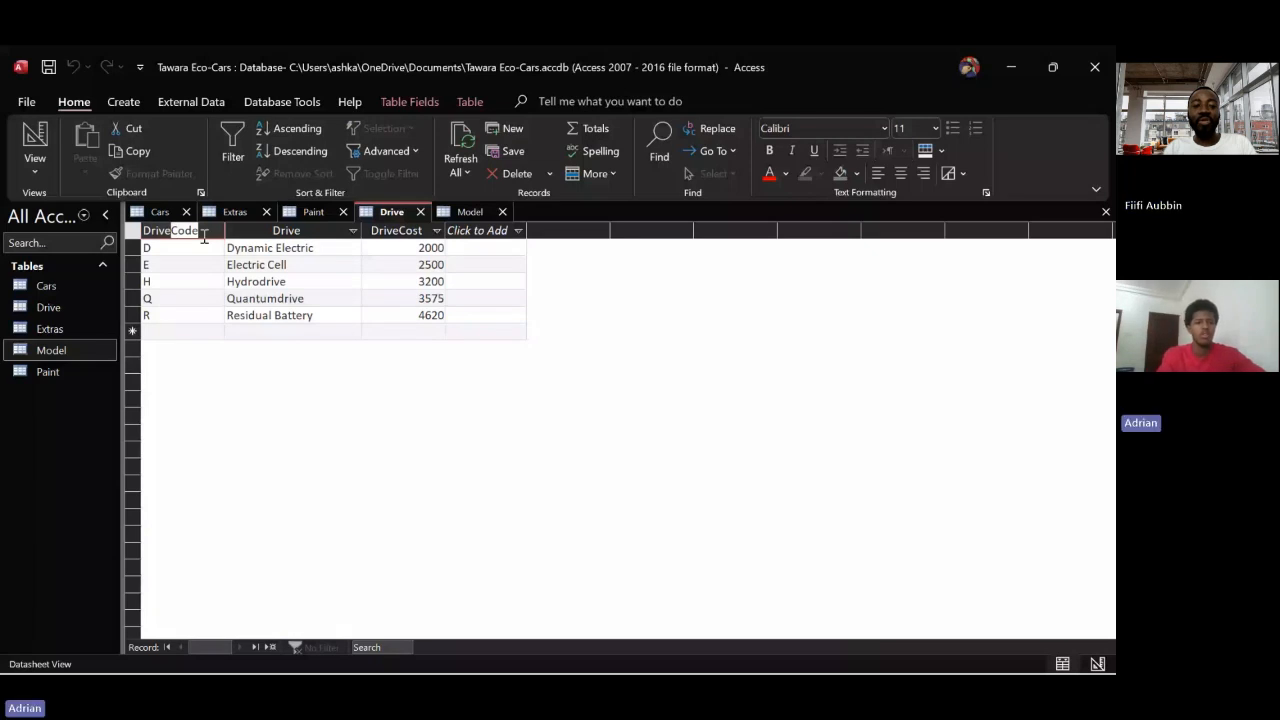
pyautogui.write('Typ')
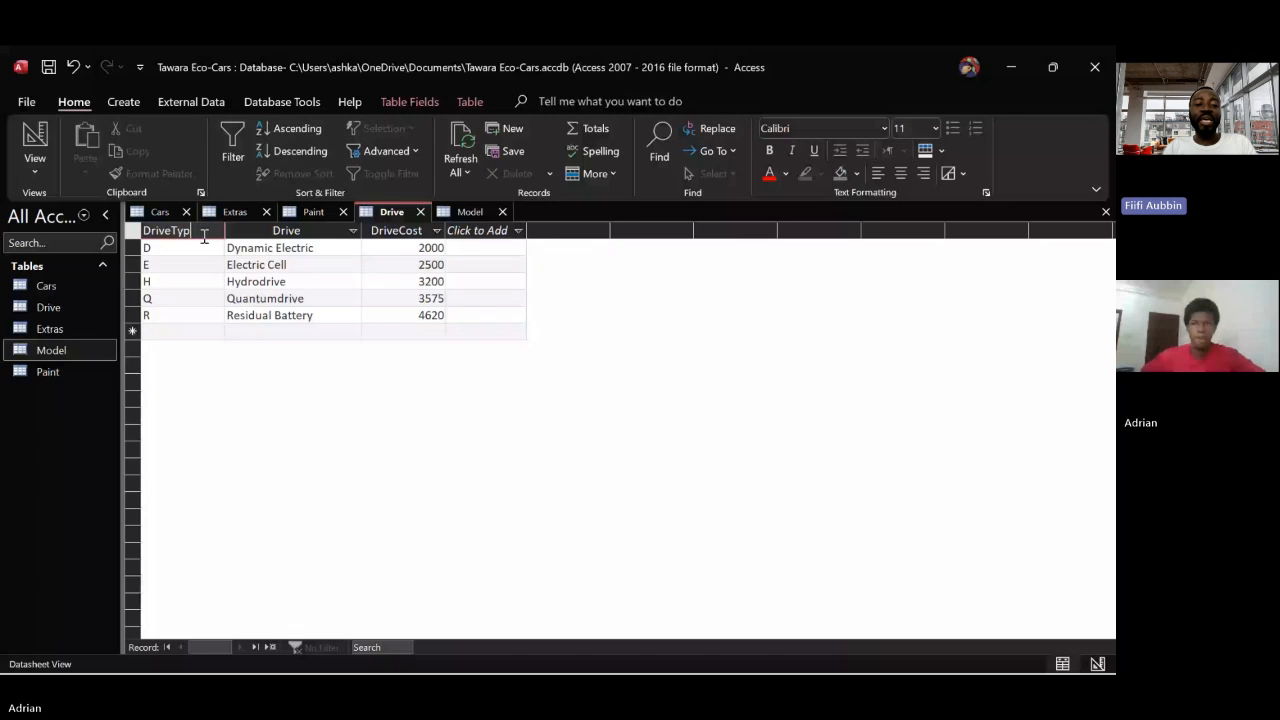
pyautogui.write('e')
pyautogui.press('Return')
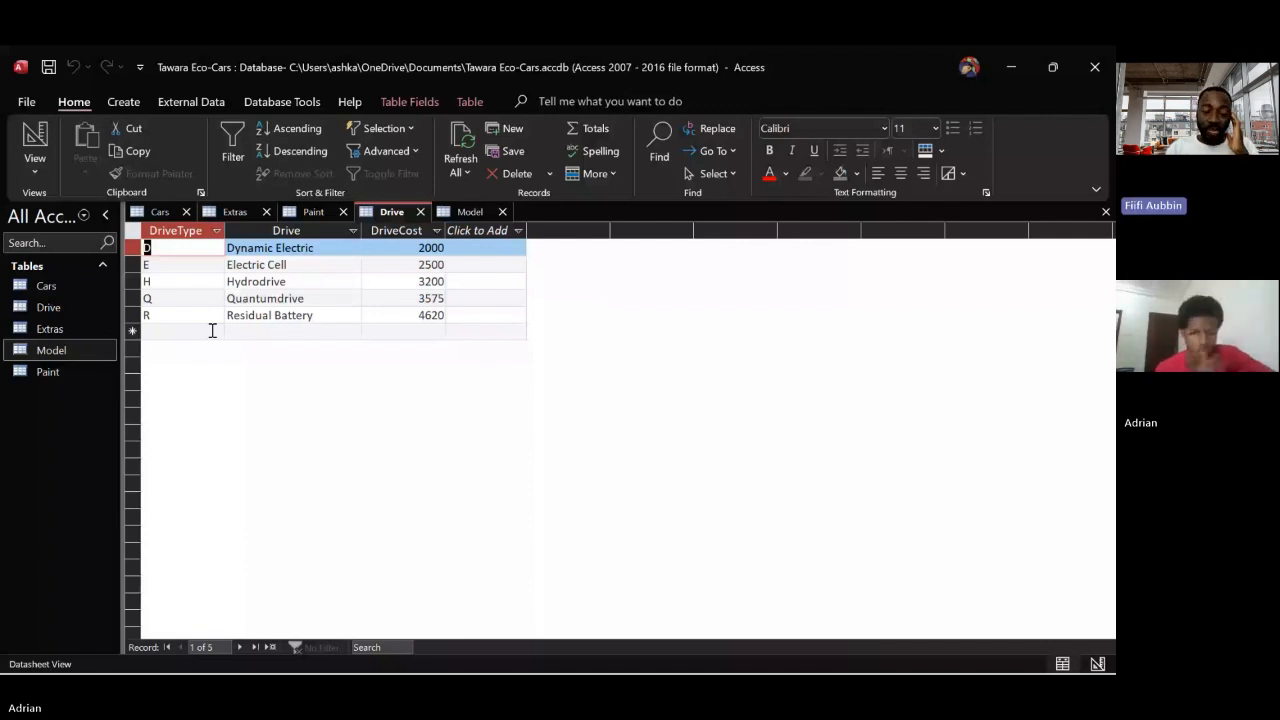
# Compare the DriveType fields in the Cars and Drive tables and check the Drive table's primary key in Design View
pyautogui.click(152, 218)
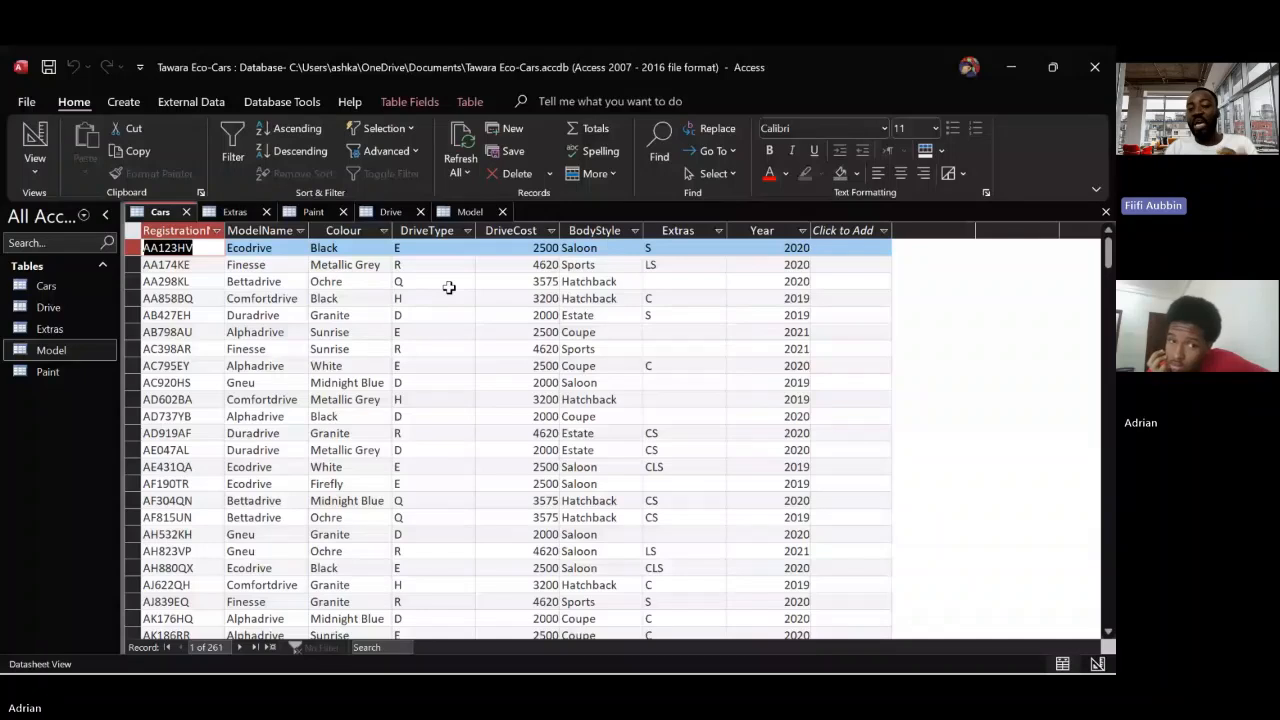
pyautogui.click(386, 212)
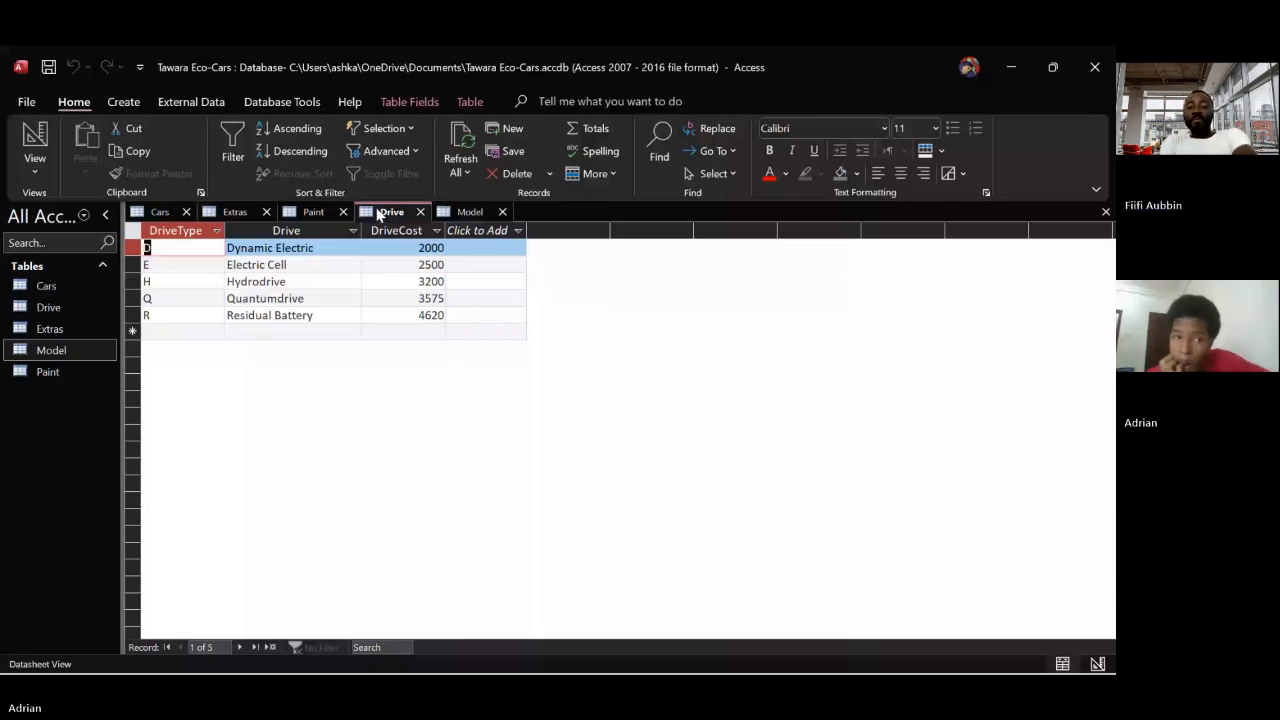
pyautogui.click(35, 170)
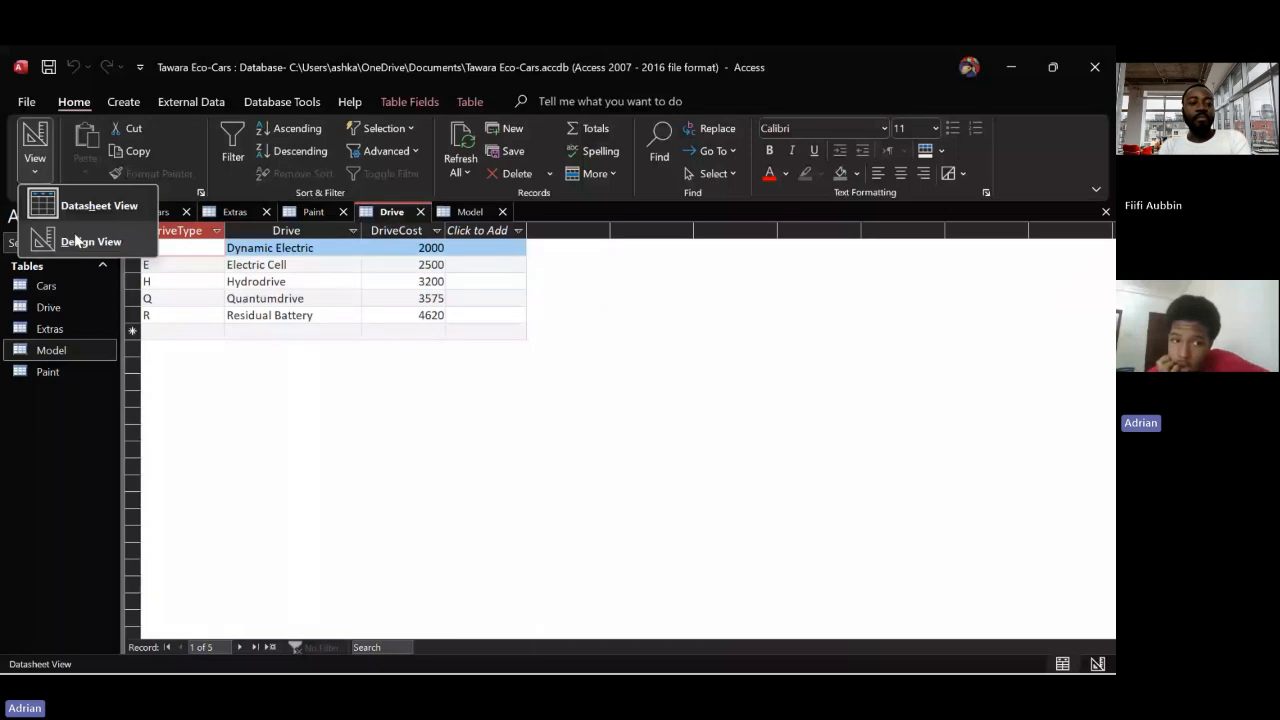
pyautogui.click(93, 240)
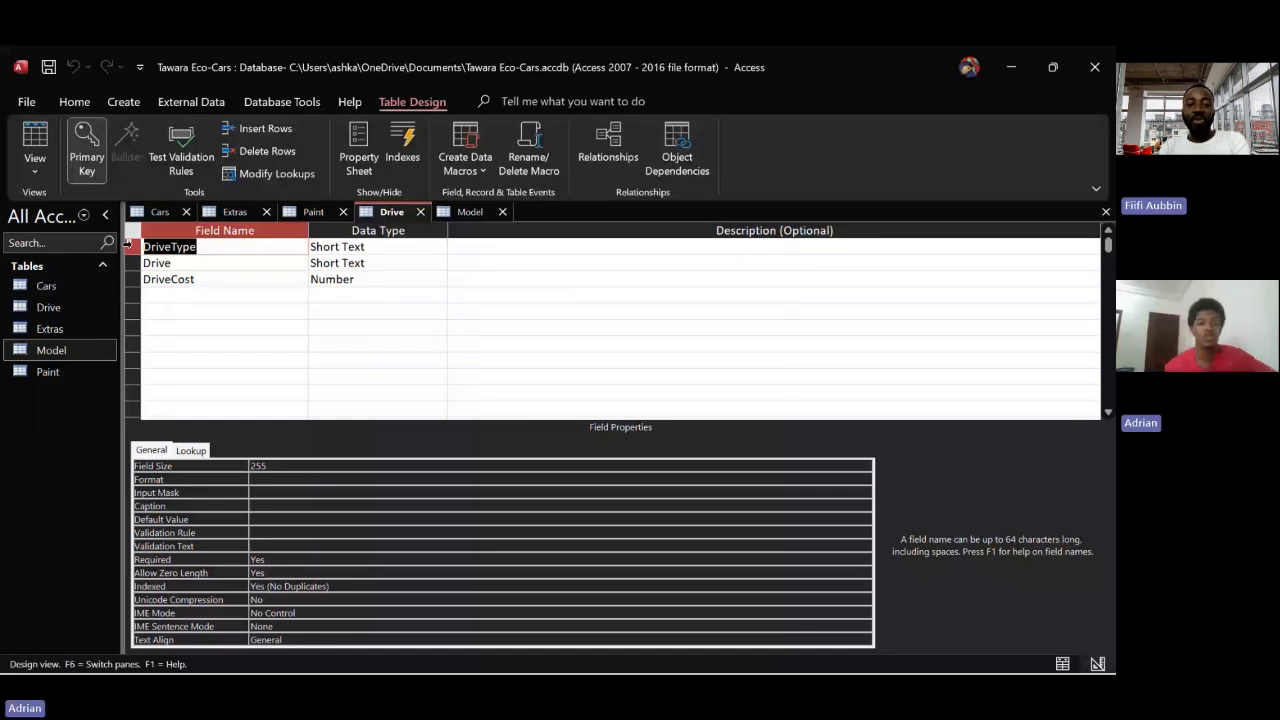
pyautogui.click(36, 171)
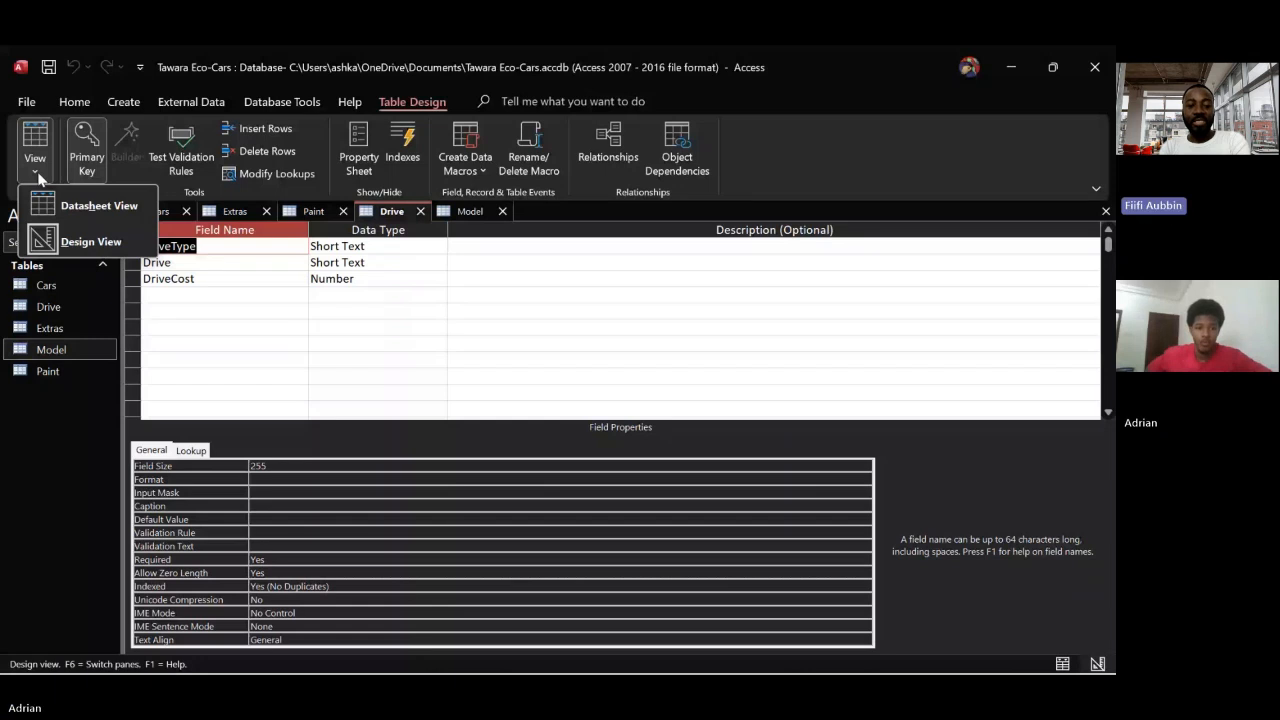
pyautogui.click(60, 200)
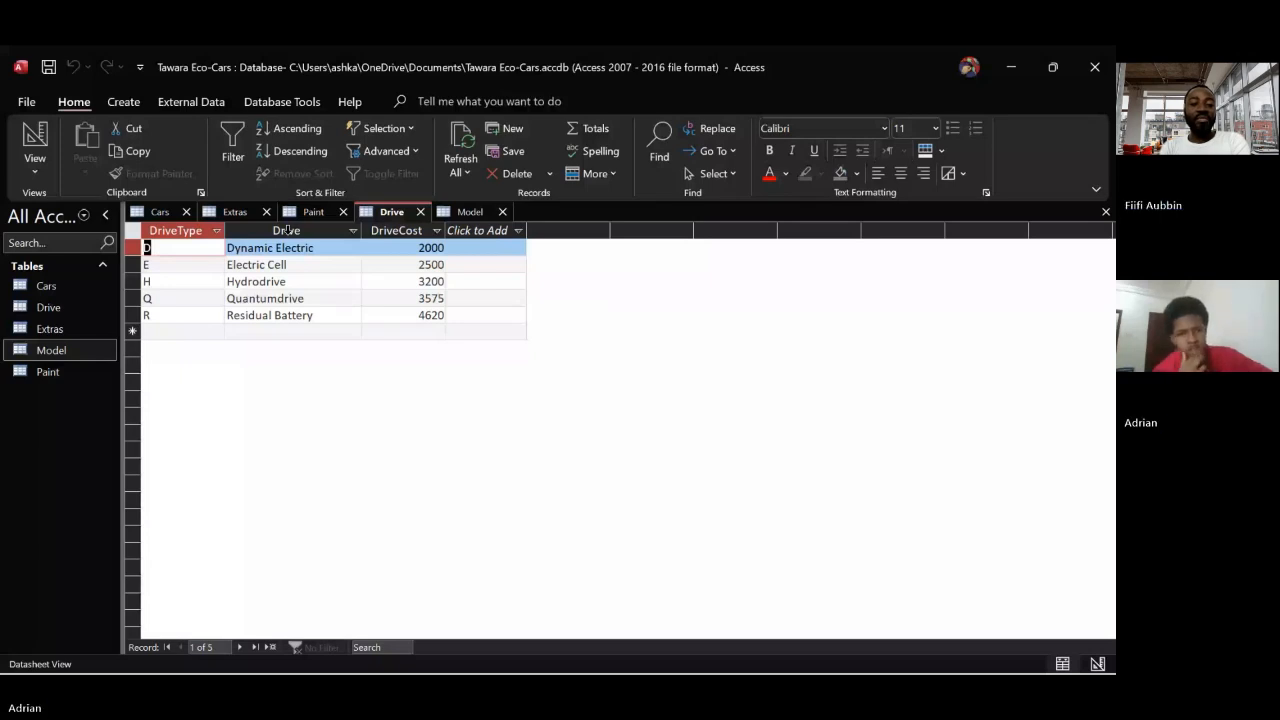
# Delete the Drive field holding the drive names from the Drive table
pyautogui.click(287, 230)
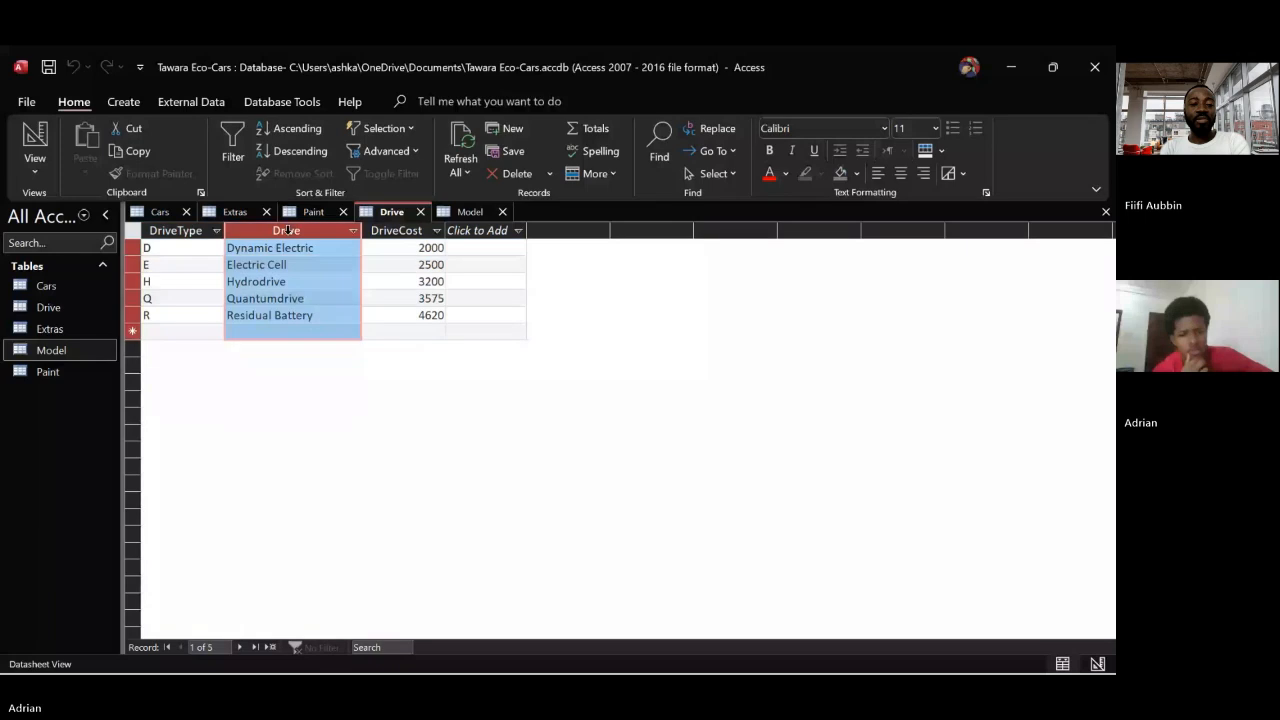
pyautogui.rightClick(288, 231)
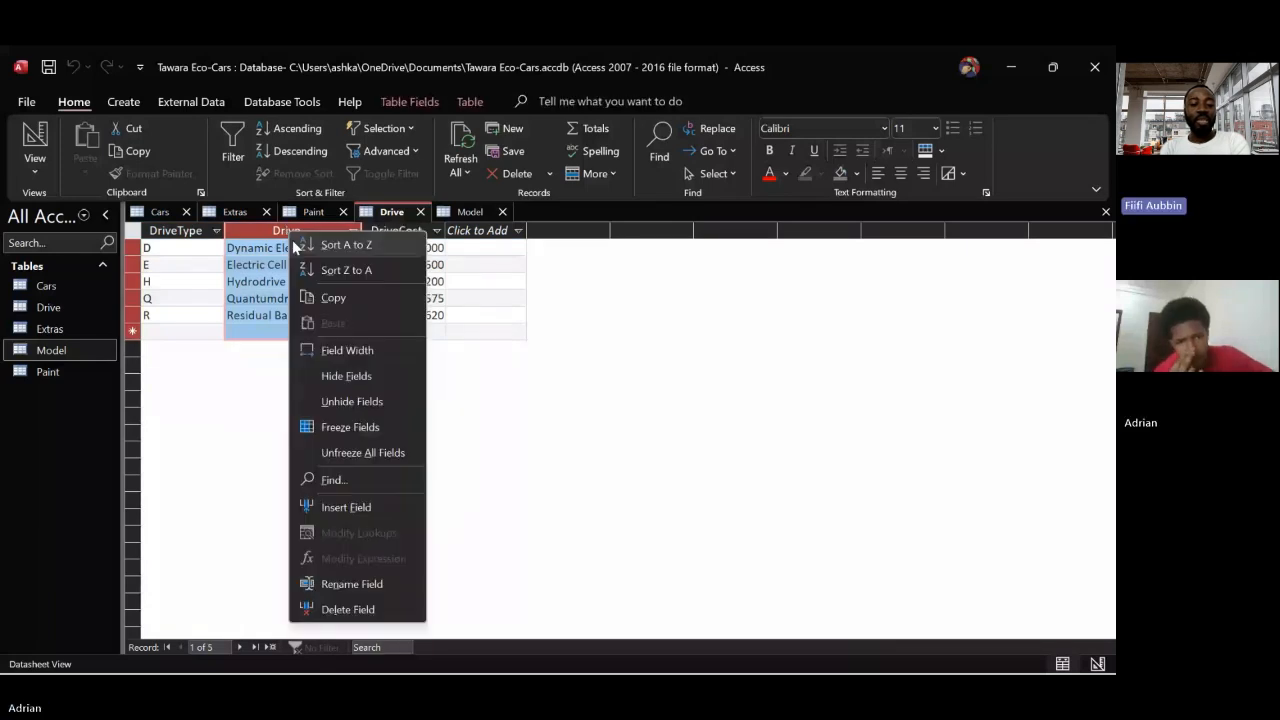
pyautogui.click(353, 617)
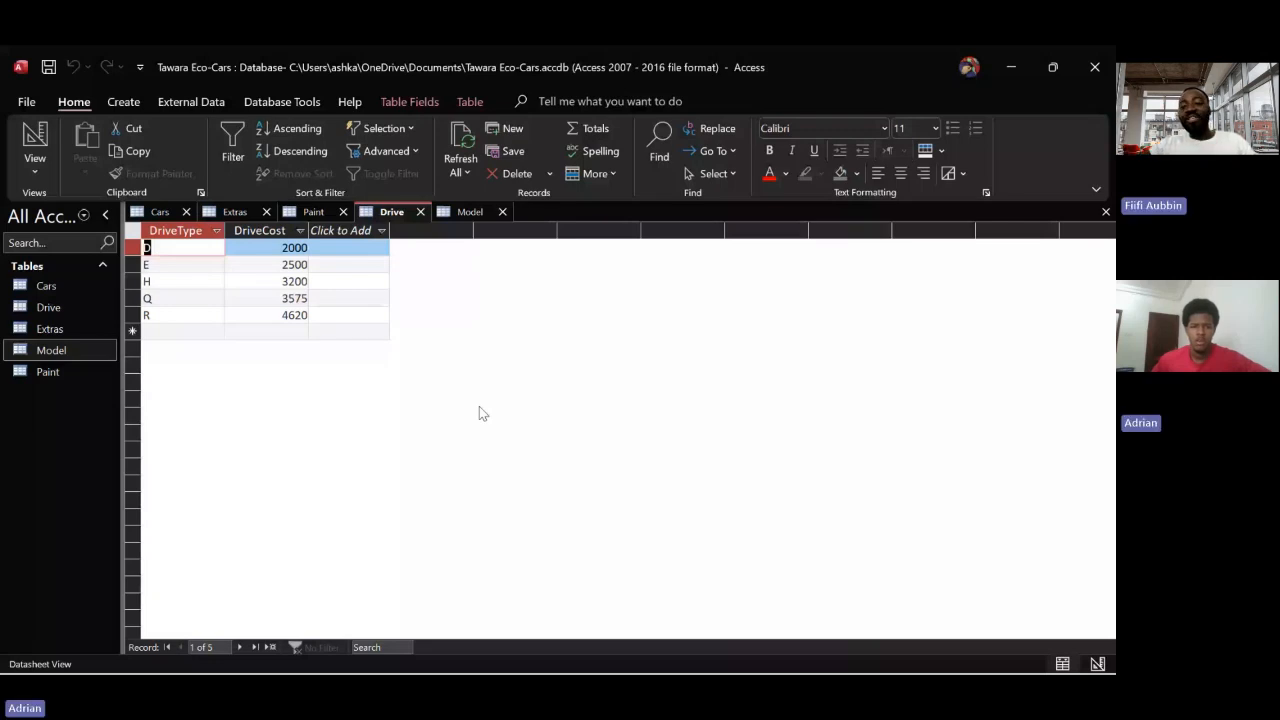
# Delete the DriveCost field from the Cars table
pyautogui.click(160, 211)
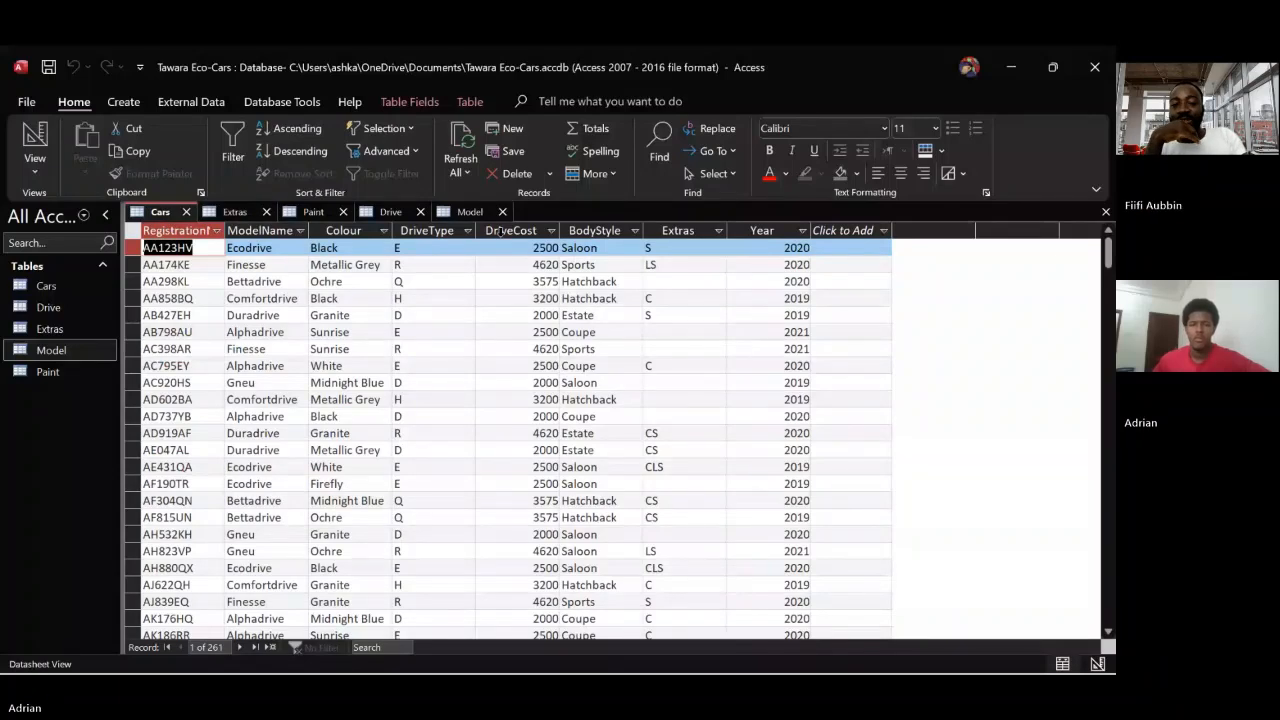
pyautogui.click(499, 231)
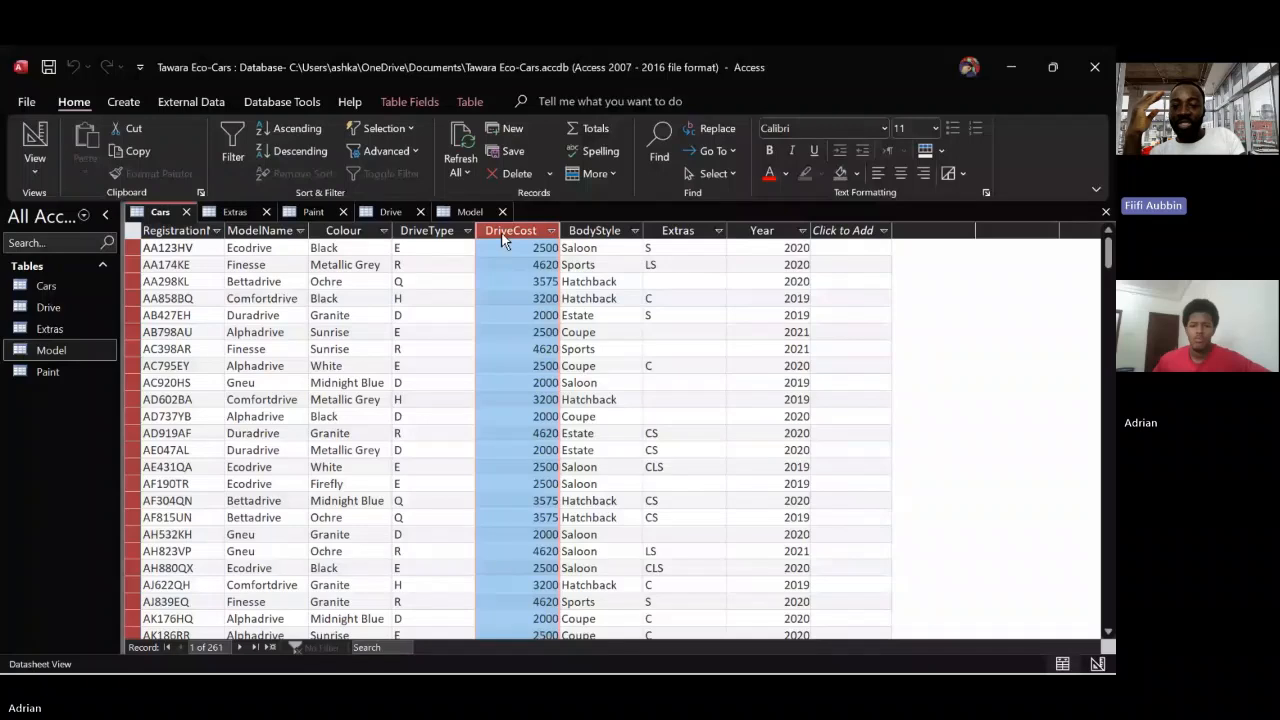
pyautogui.rightClick(502, 238)
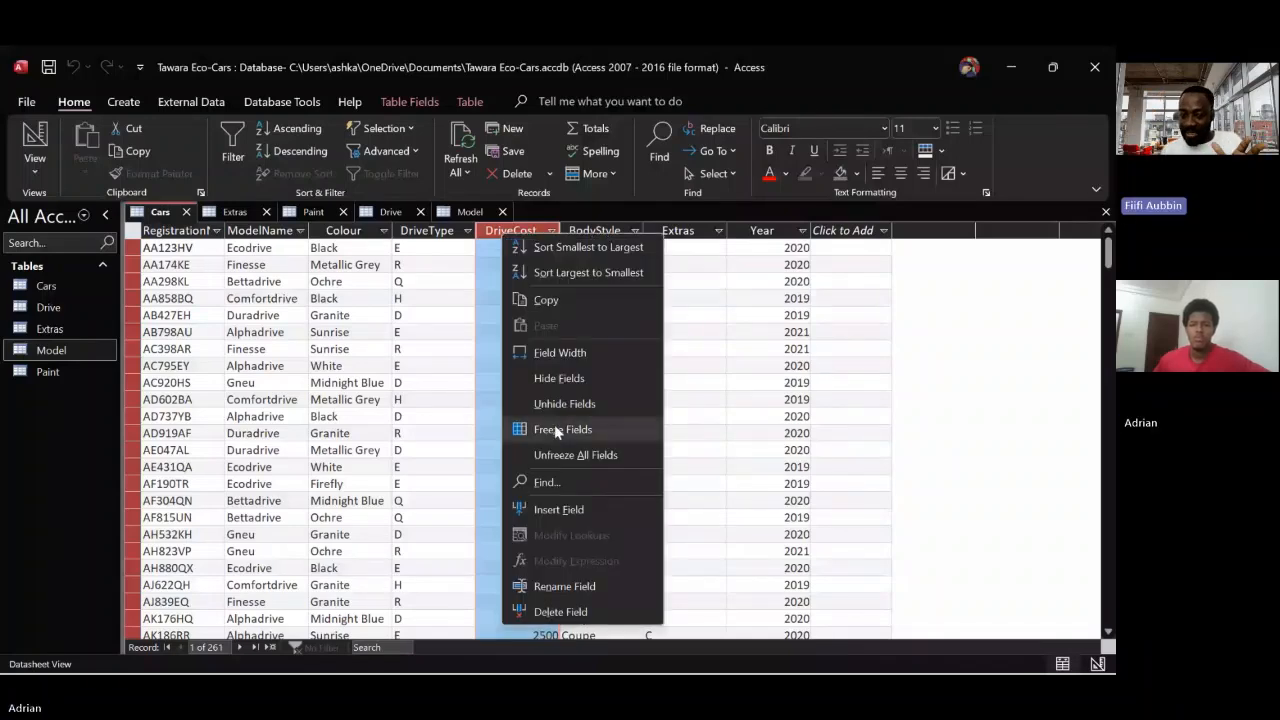
pyautogui.click(585, 611)
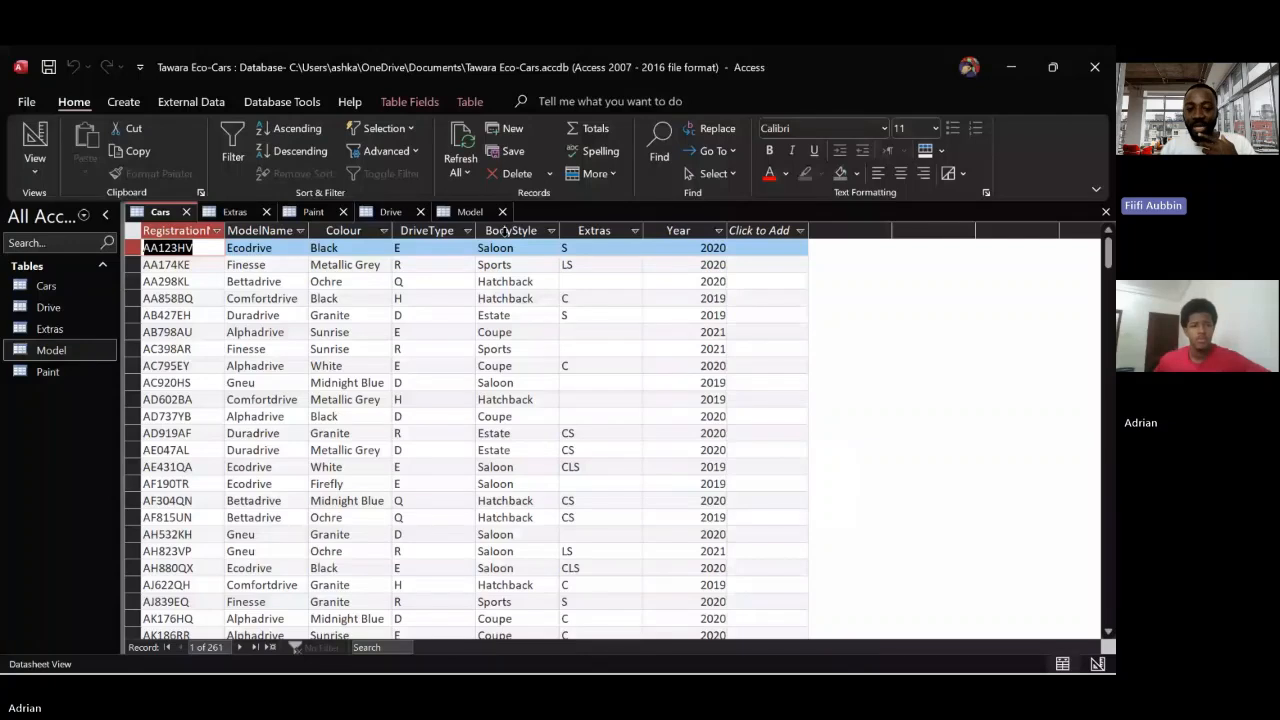
# Compare the BodyStyle fields in the Cars and Model tables, and permanently delete the BodyStyle field from the Cars table
pyautogui.click(470, 211)
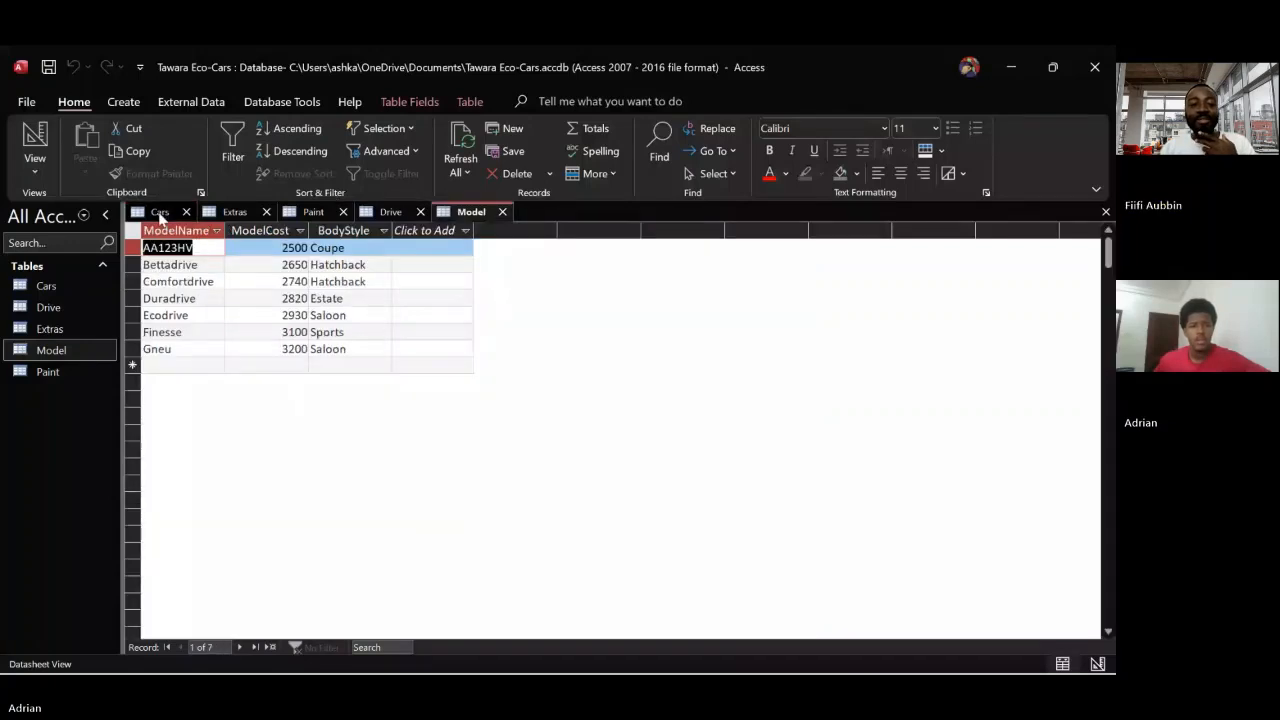
pyautogui.click(160, 213)
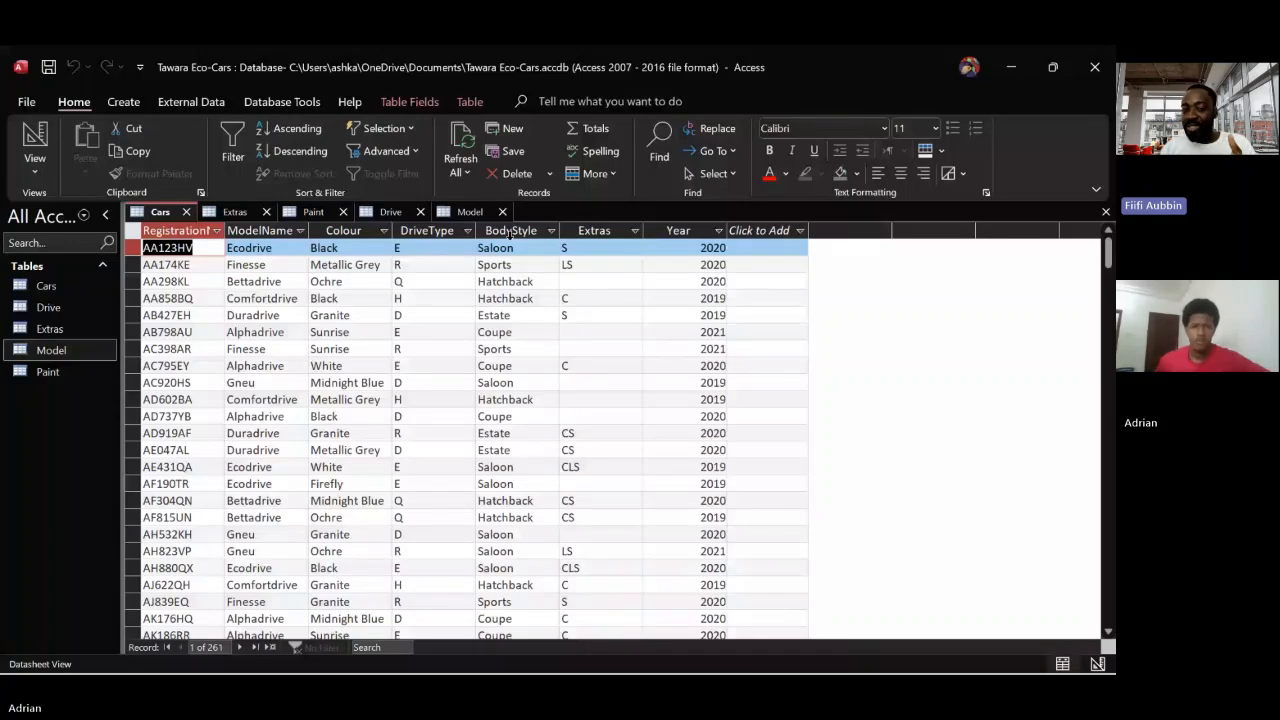
pyautogui.click(466, 212)
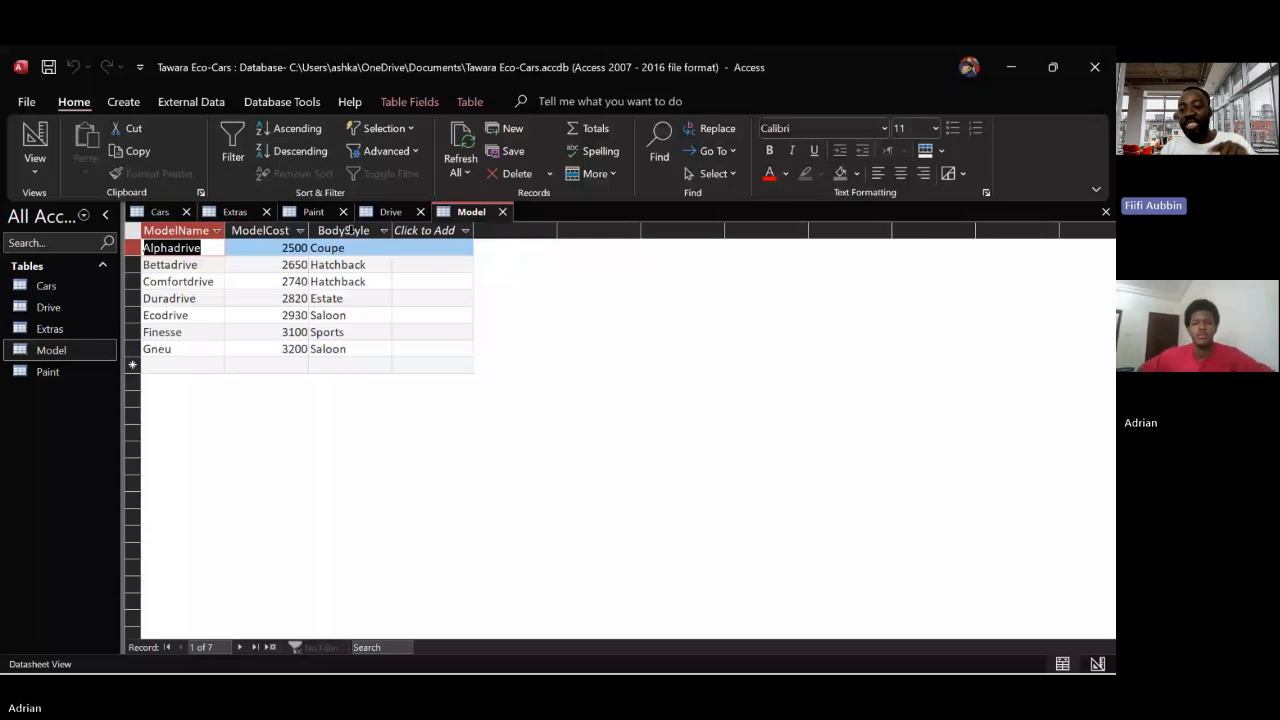
pyautogui.click(150, 212)
pyautogui.rightClick(525, 256)
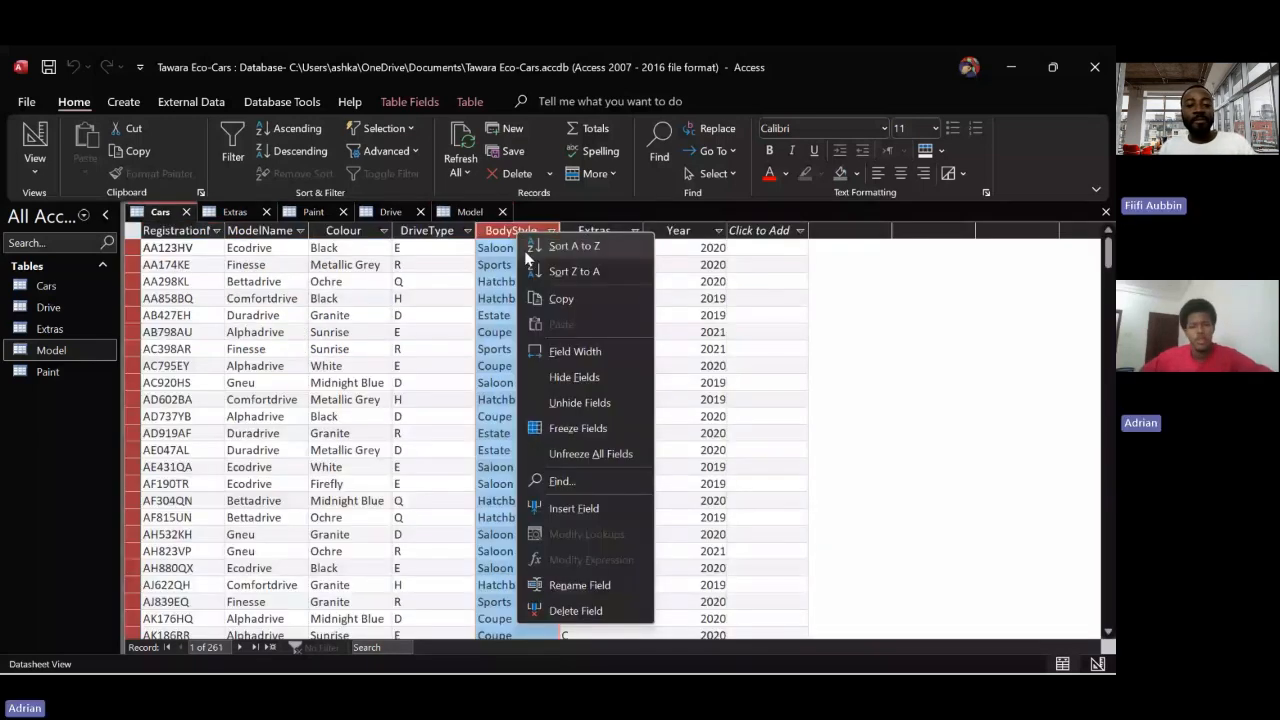
pyautogui.click(596, 611)
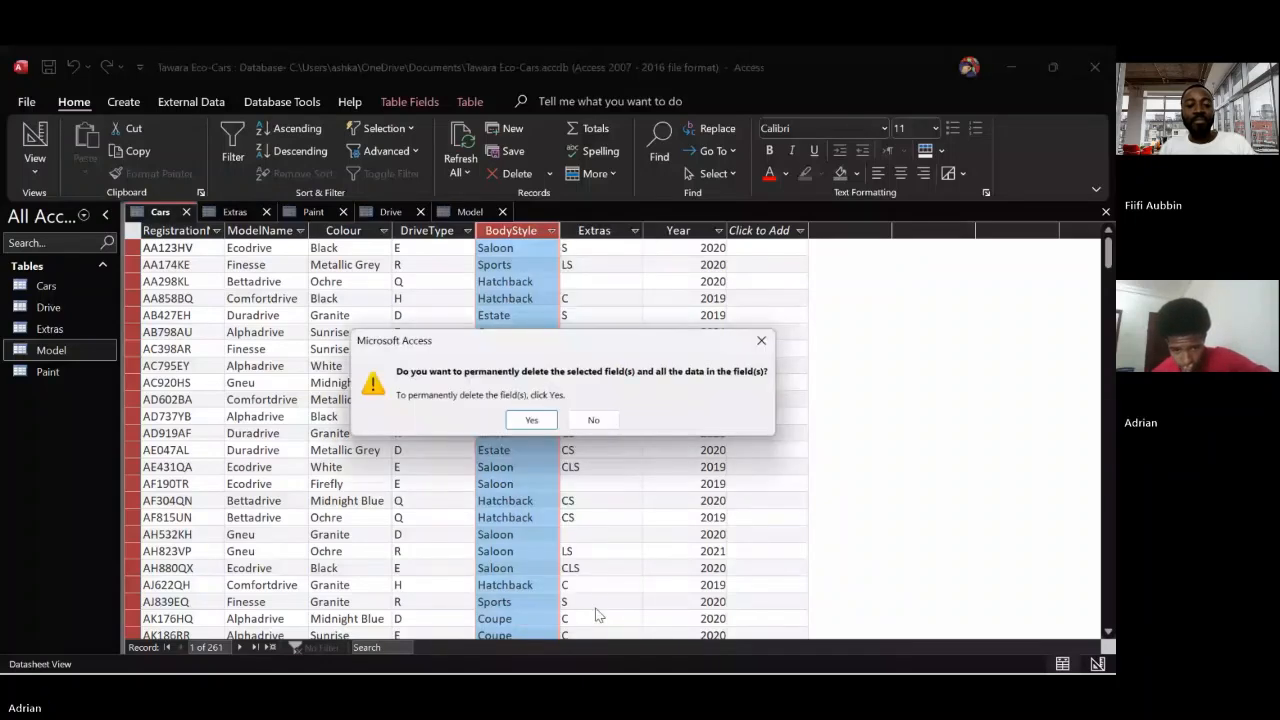
pyautogui.click(531, 422)
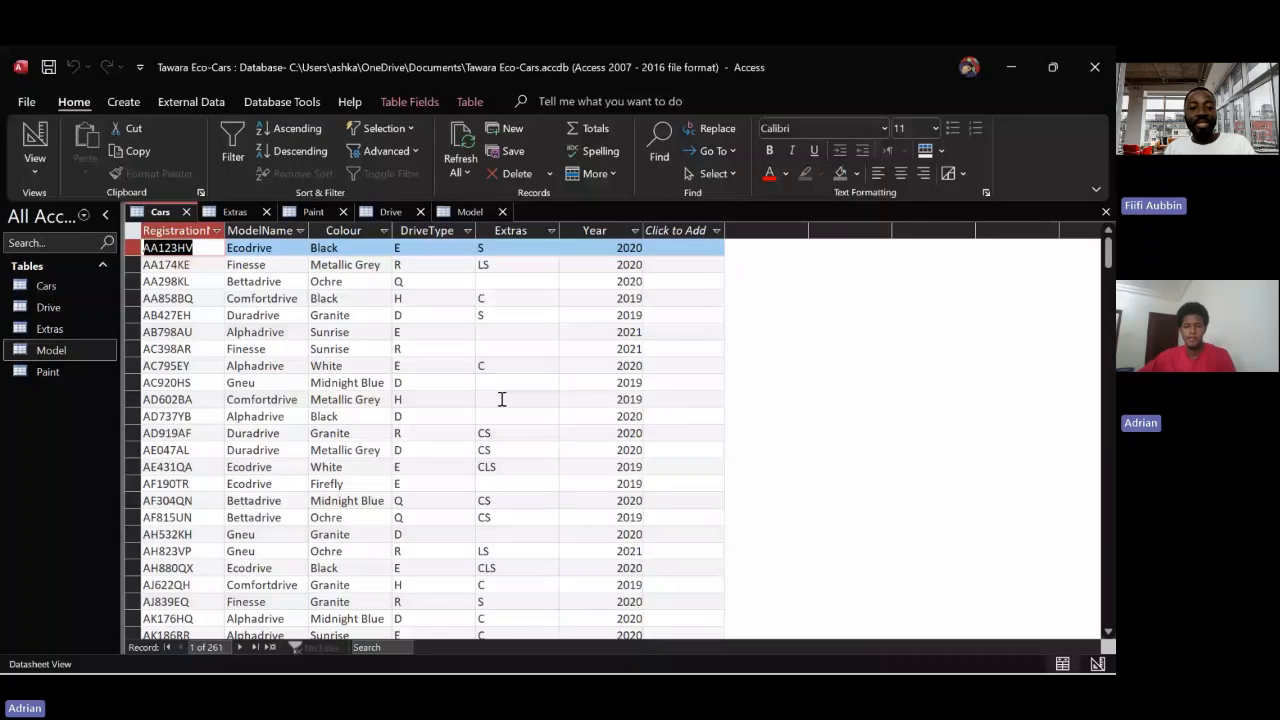
# Add a record with ExtrasCode N to the Extras table, leaving its three extras empty and its ExtrasCost at 0
pyautogui.click(236, 213)
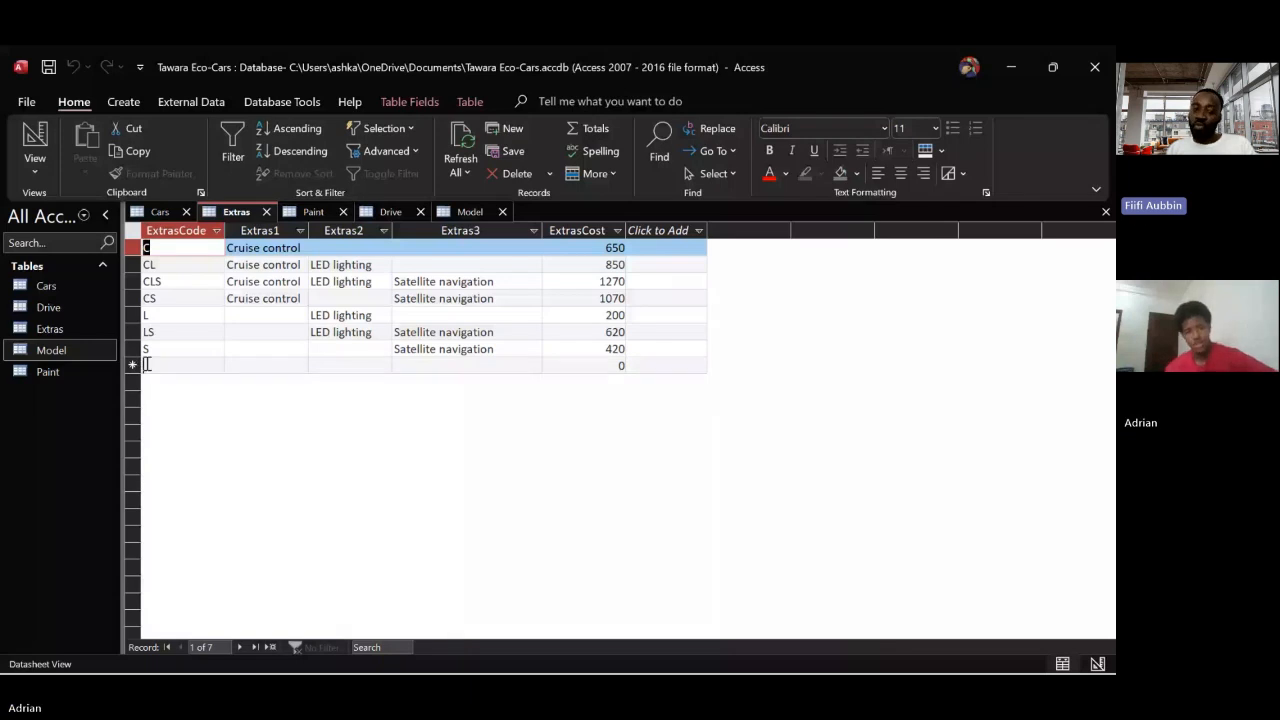
pyautogui.click(146, 365)
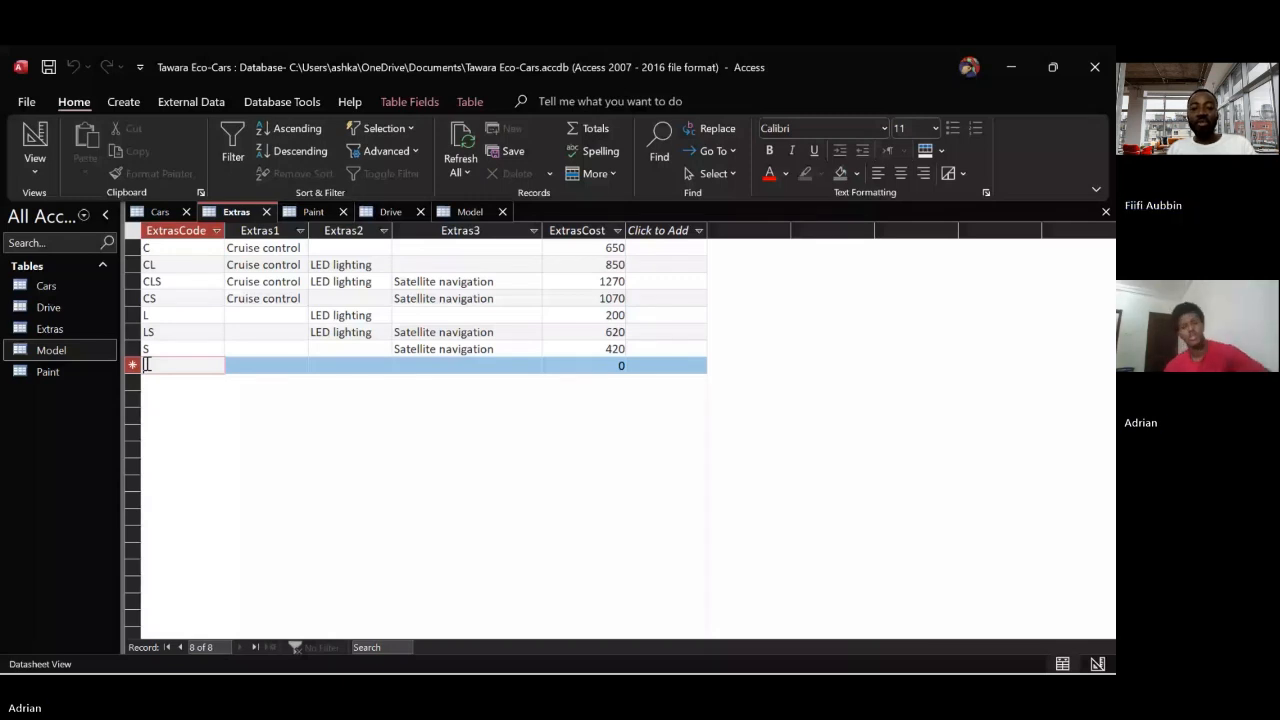
pyautogui.write('N')
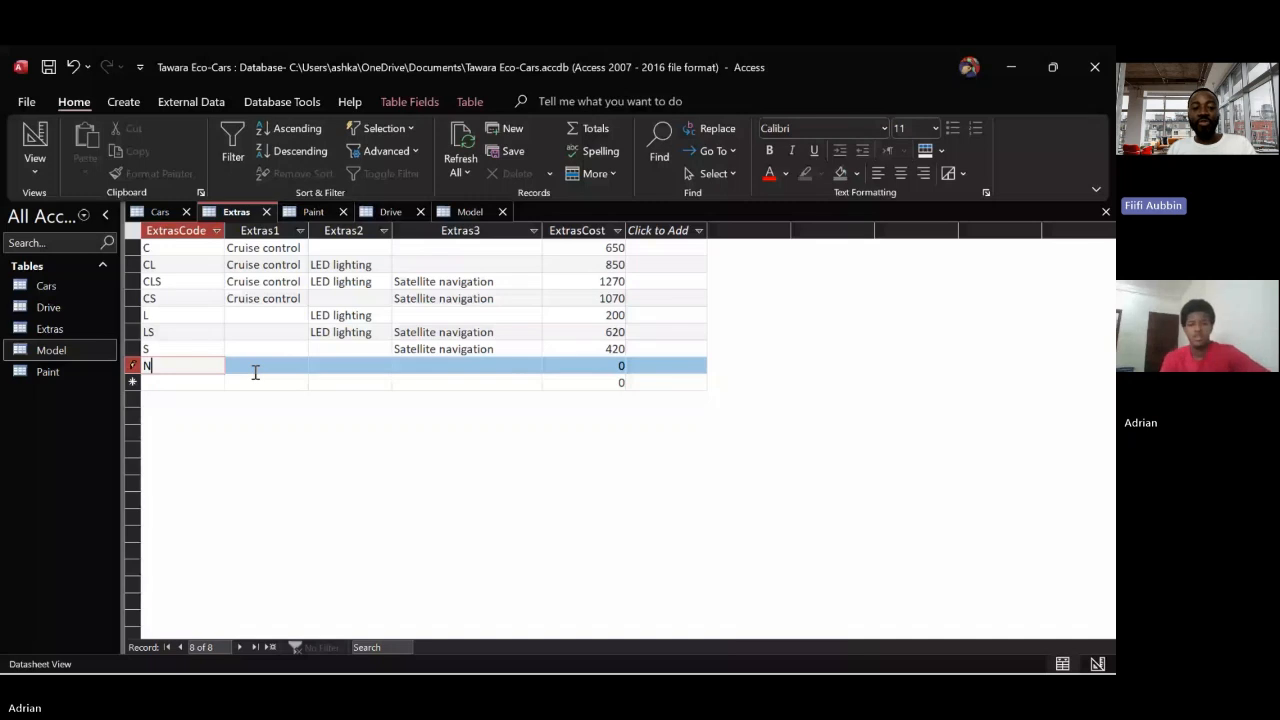
pyautogui.press('Tab')
pyautogui.write('0')
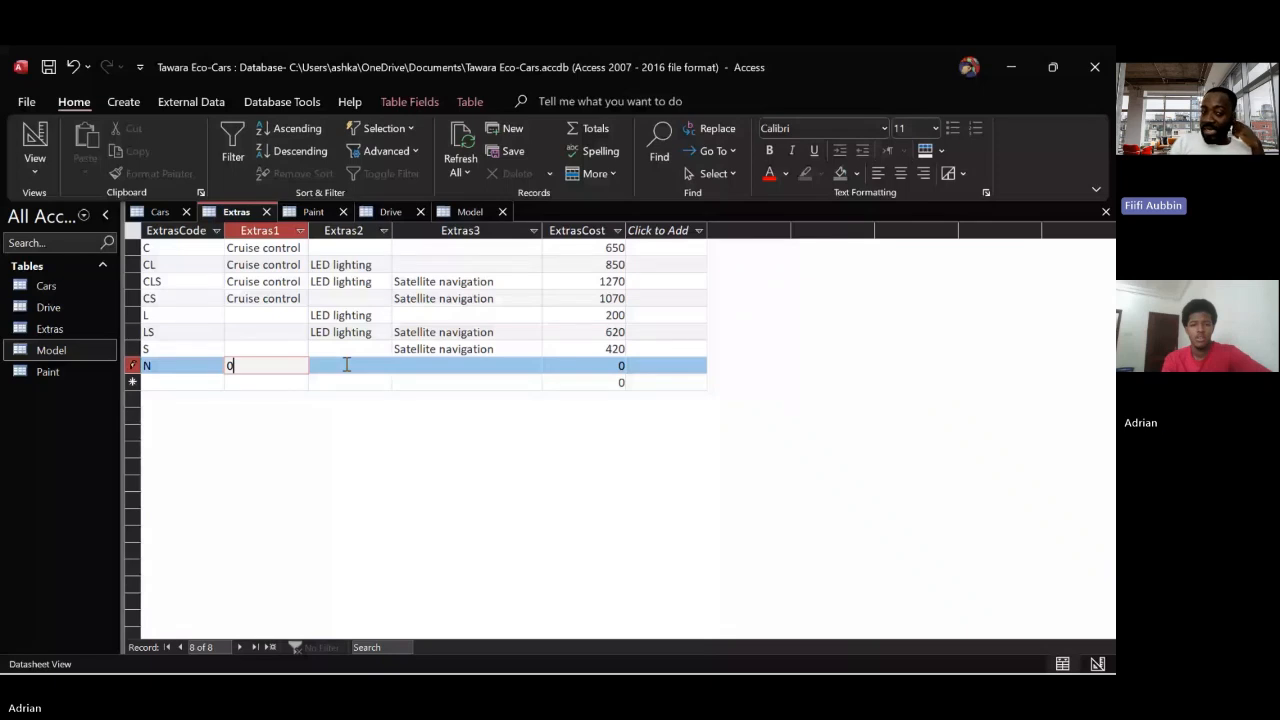
pyautogui.press('BackSpace')
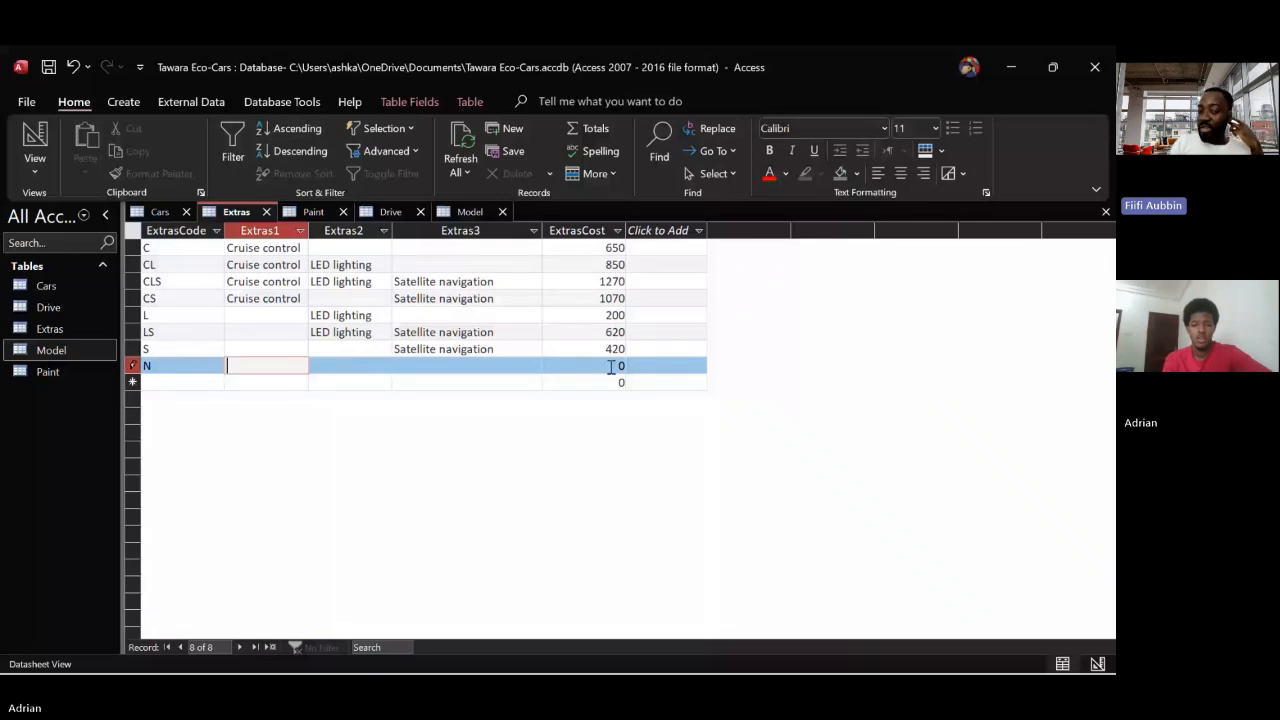
pyautogui.click(611, 367)
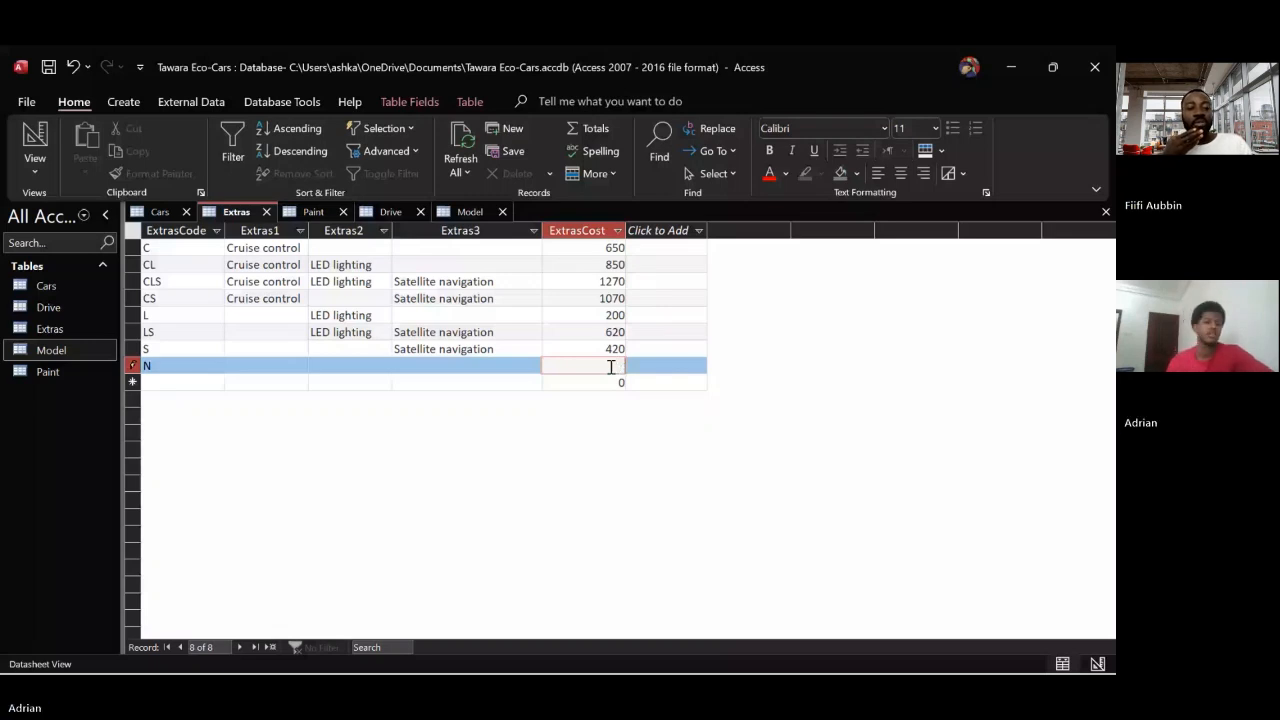
pyautogui.press('Tab')
# Compare the Extras field in the Cars table with the Extras table and check the Extras table's primary key in Design View
pyautogui.click(162, 212)
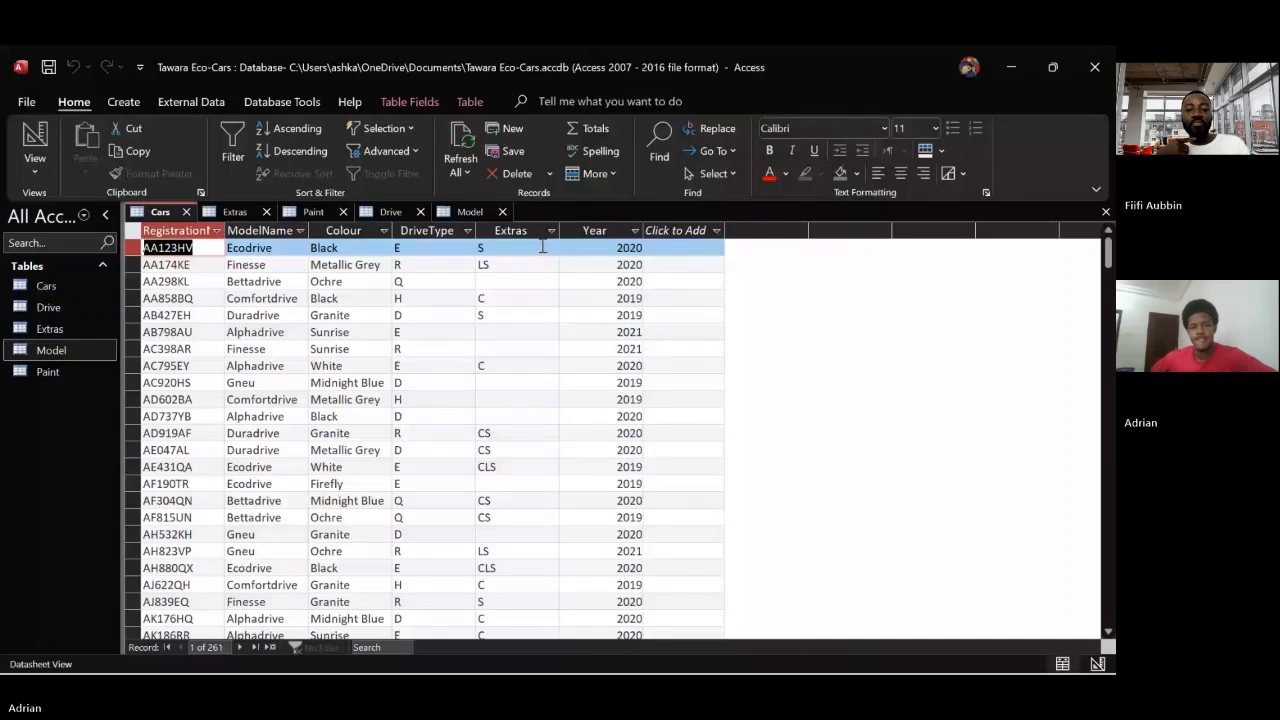
pyautogui.click(236, 211)
pyautogui.click(35, 172)
pyautogui.click(77, 243)
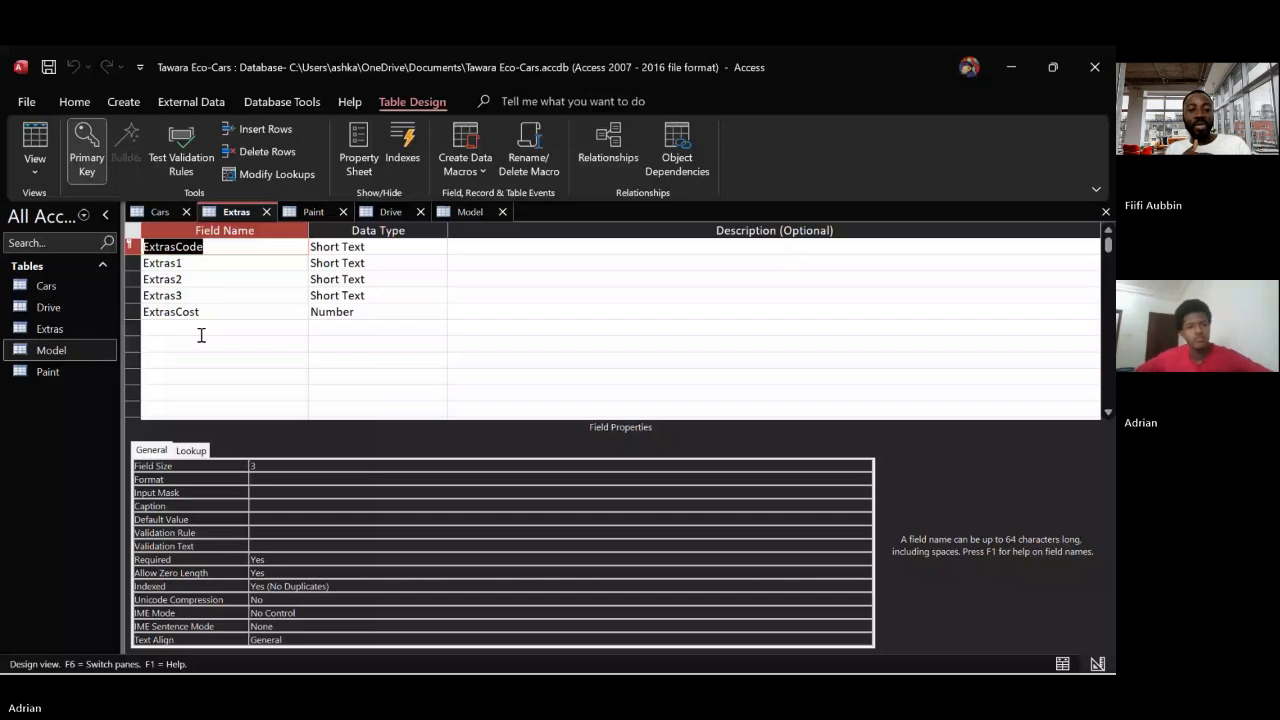
pyautogui.click(35, 140)
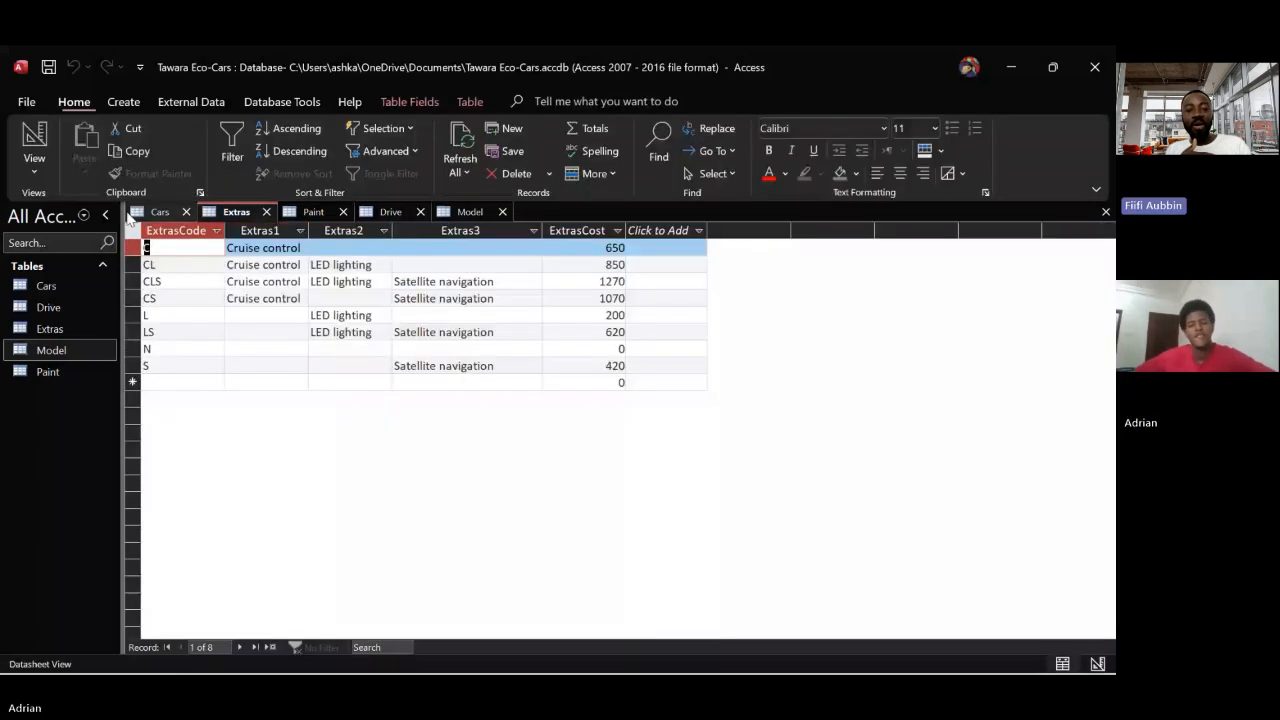
# Sort the Cars table by the Extras field in ascending order
pyautogui.click(155, 212)
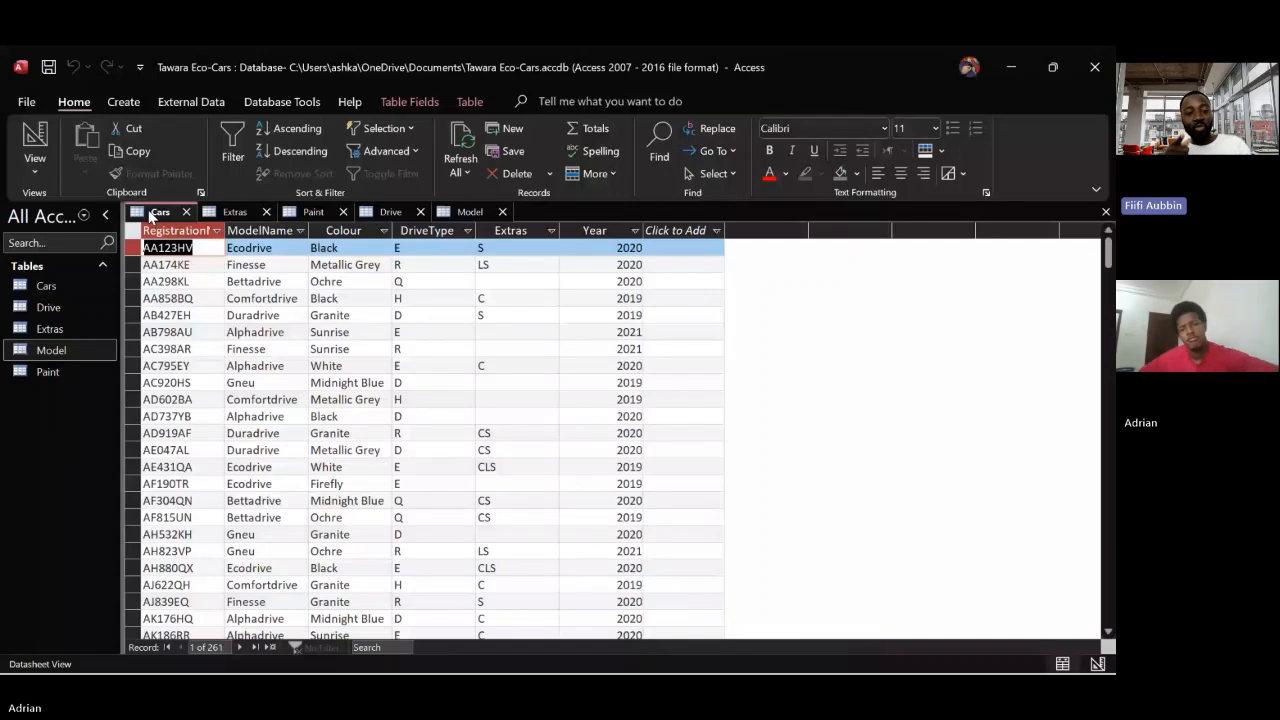
pyautogui.rightClick(508, 231)
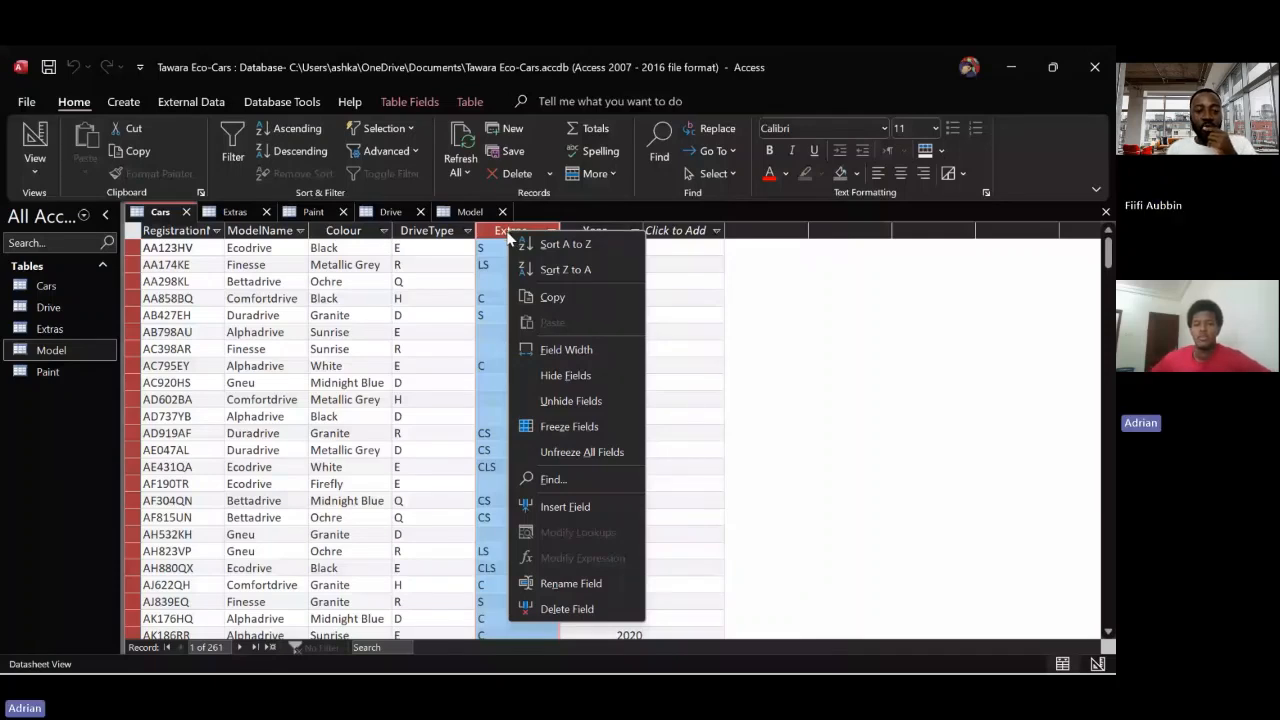
pyautogui.click(528, 247)
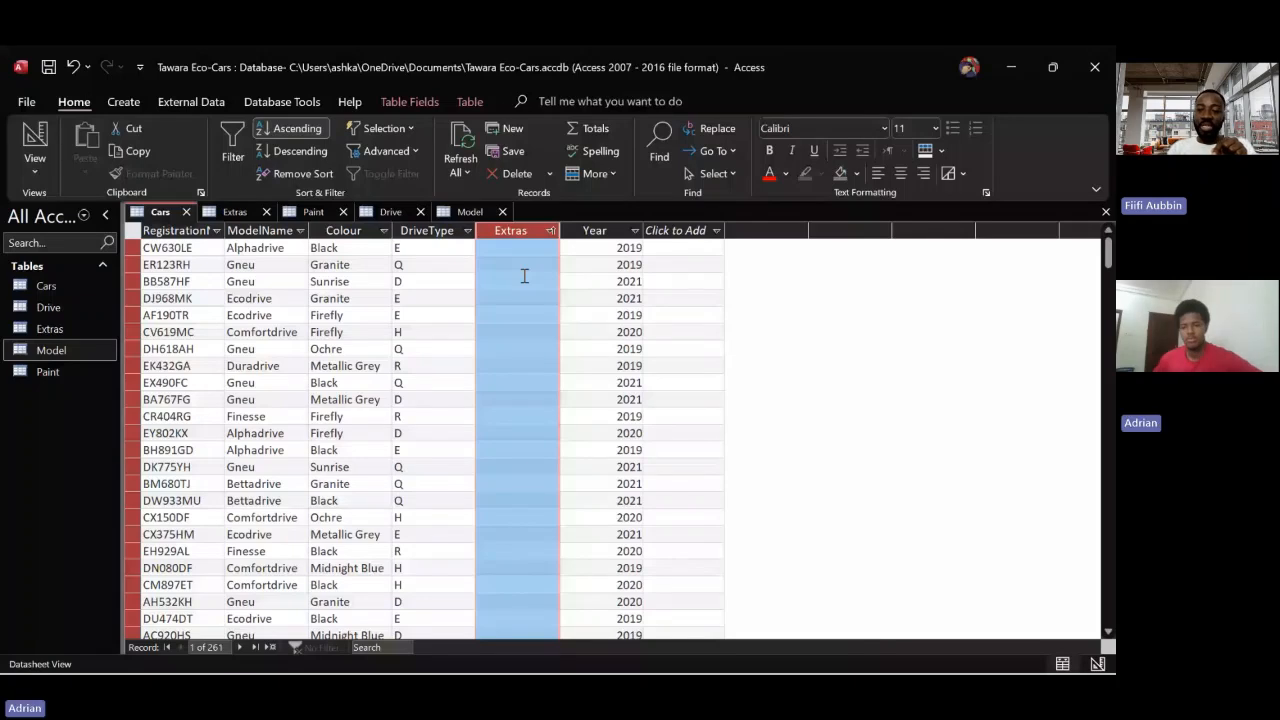
# Enter N in the empty Extras field of the first record in the sorted Cars table
pyautogui.click(511, 249)
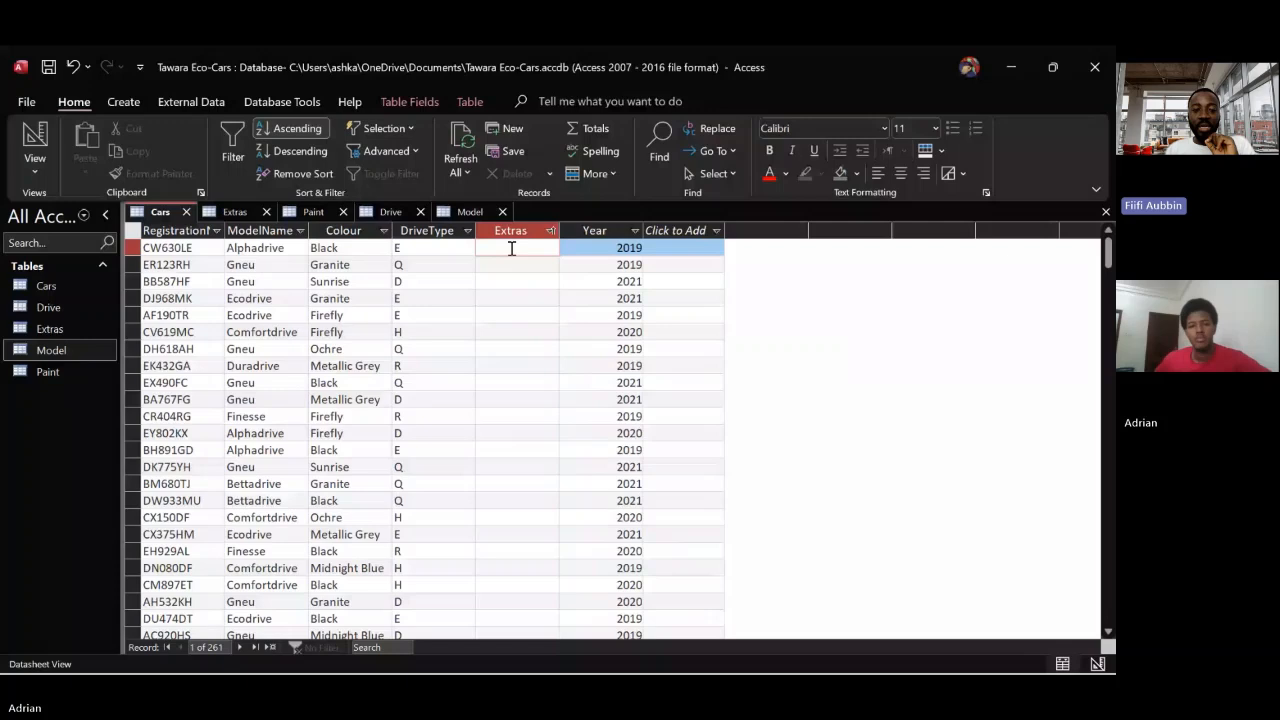
pyautogui.write('N')
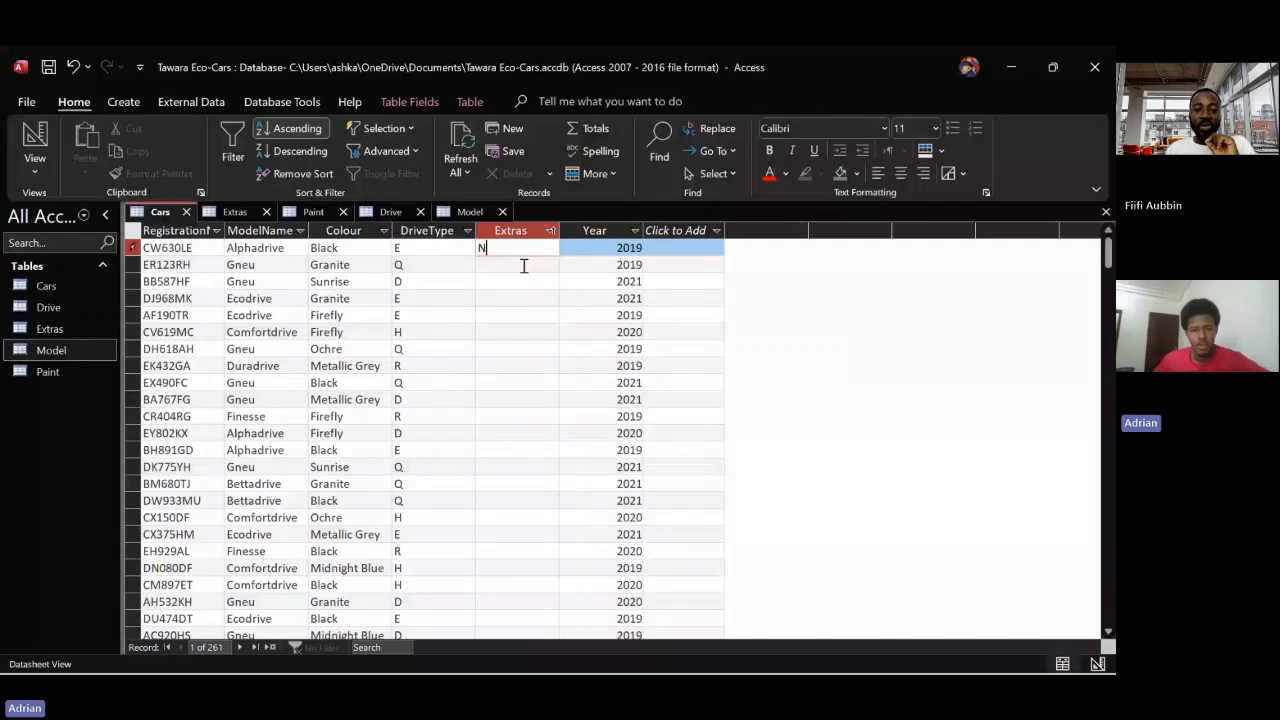
pyautogui.click(524, 265)
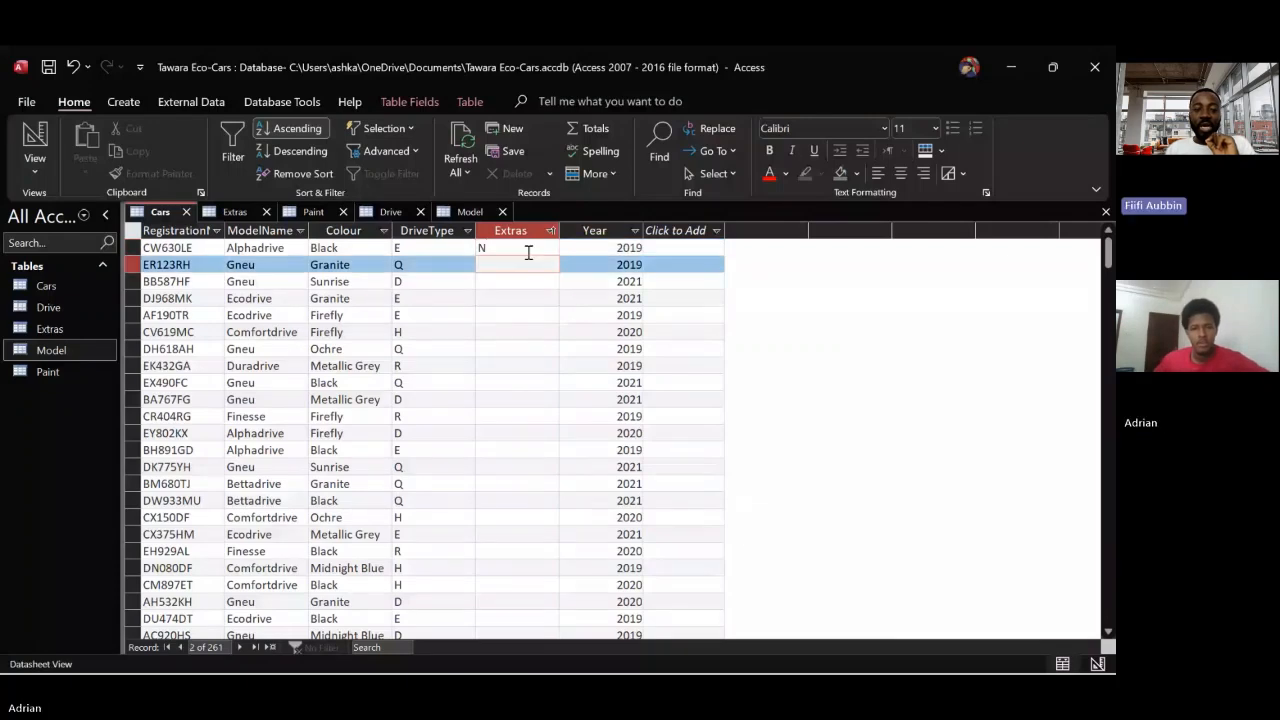
pyautogui.click(550, 247)
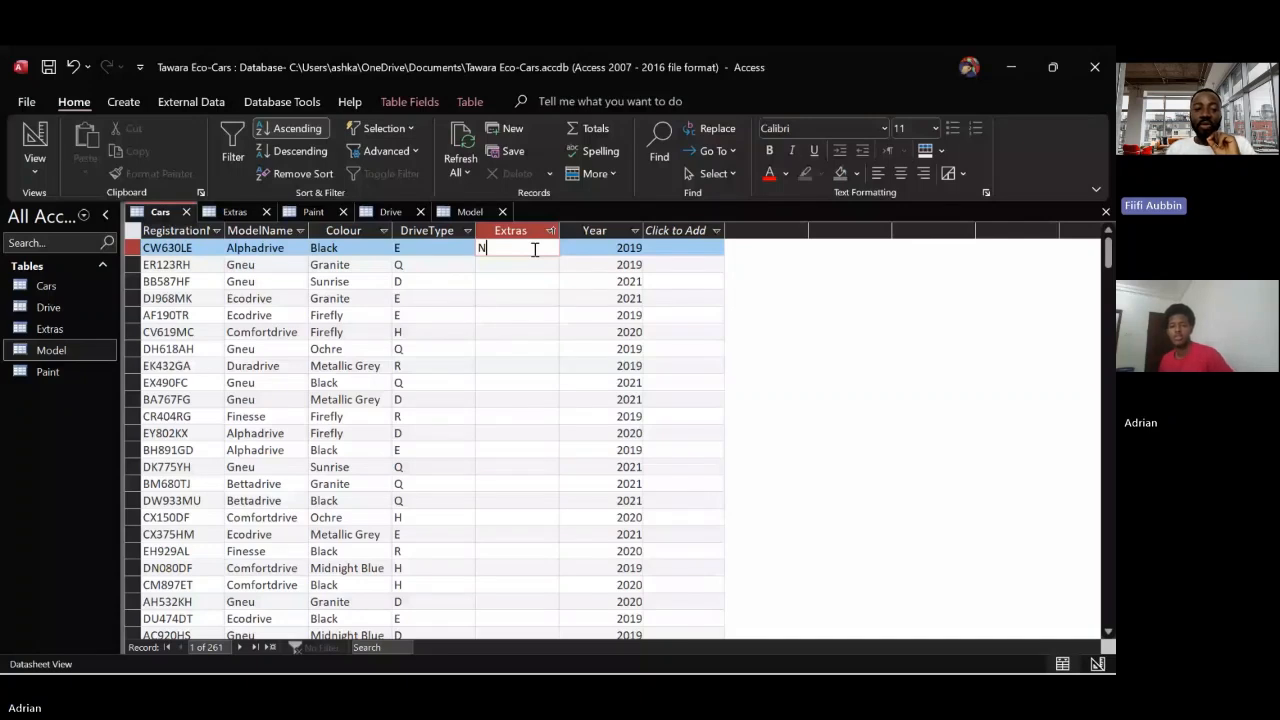
pyautogui.click(532, 262)
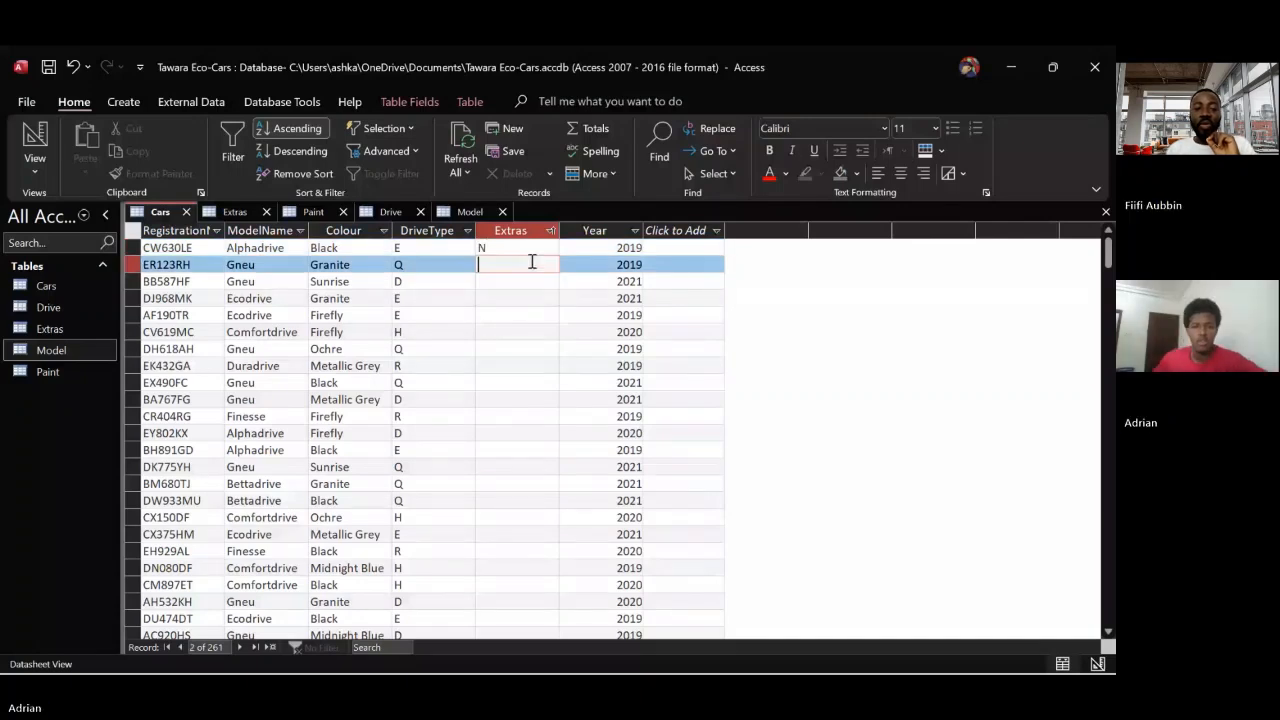
pyautogui.click(532, 254)
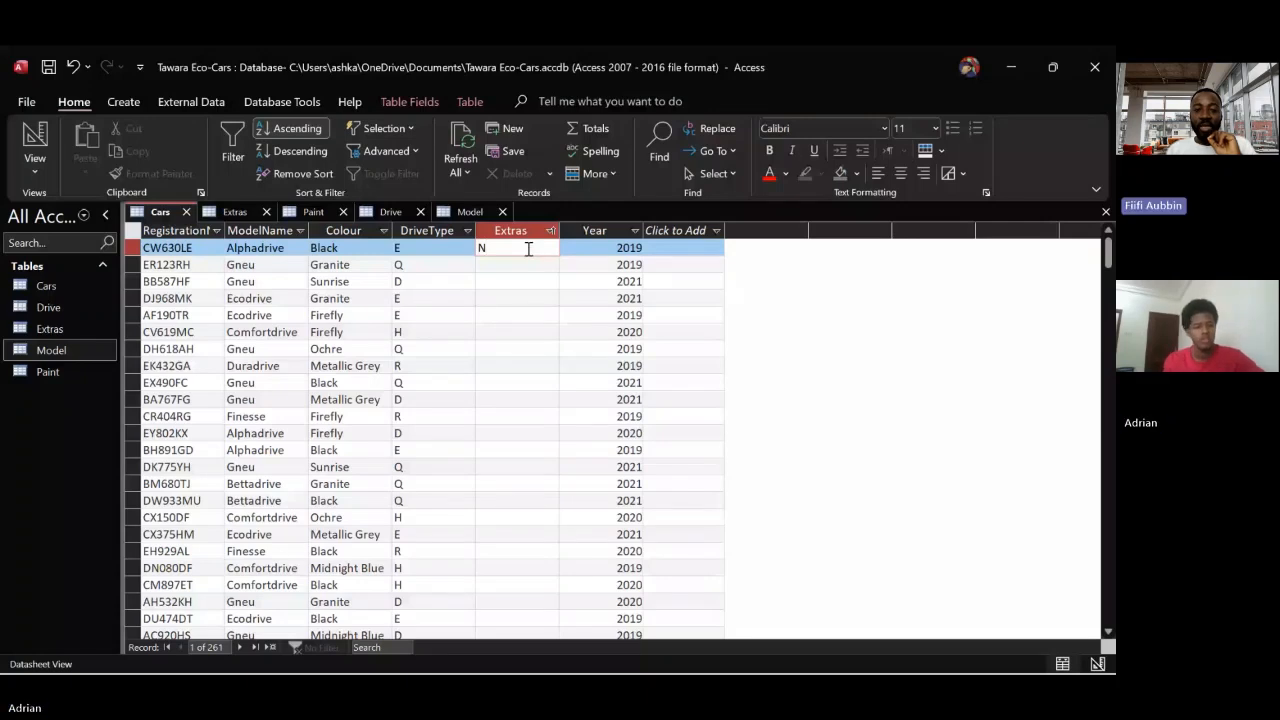
pyautogui.click(592, 262)
# Start a find-and-replace on the Cars table's Extras field with N as the replacement, looking in the current field and matching the whole field
pyautogui.click(529, 251)
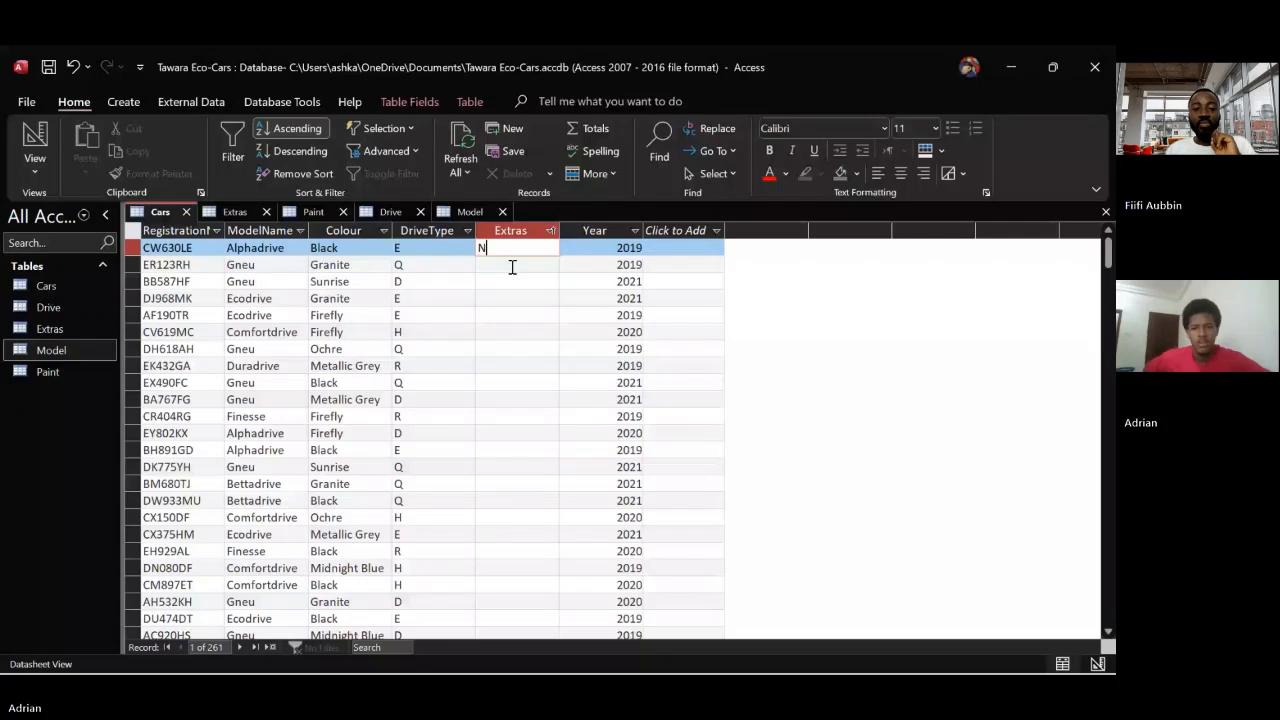
pyautogui.click(706, 133)
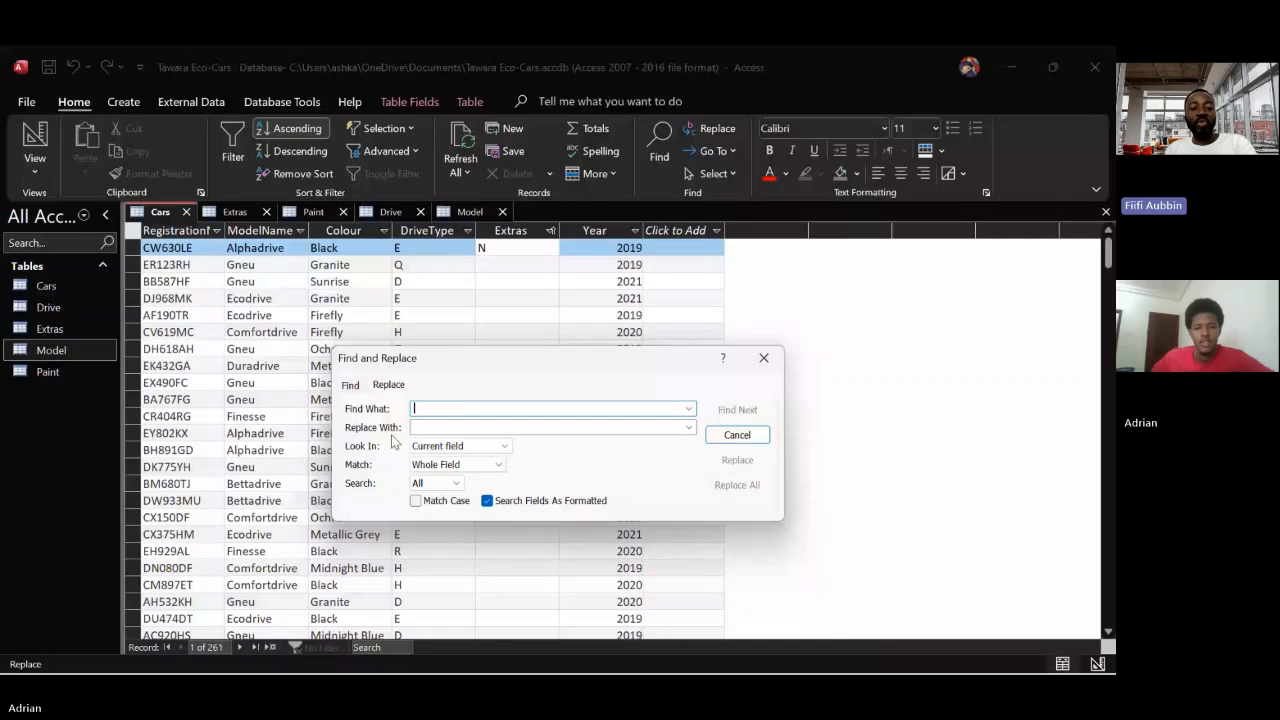
pyautogui.click(474, 427)
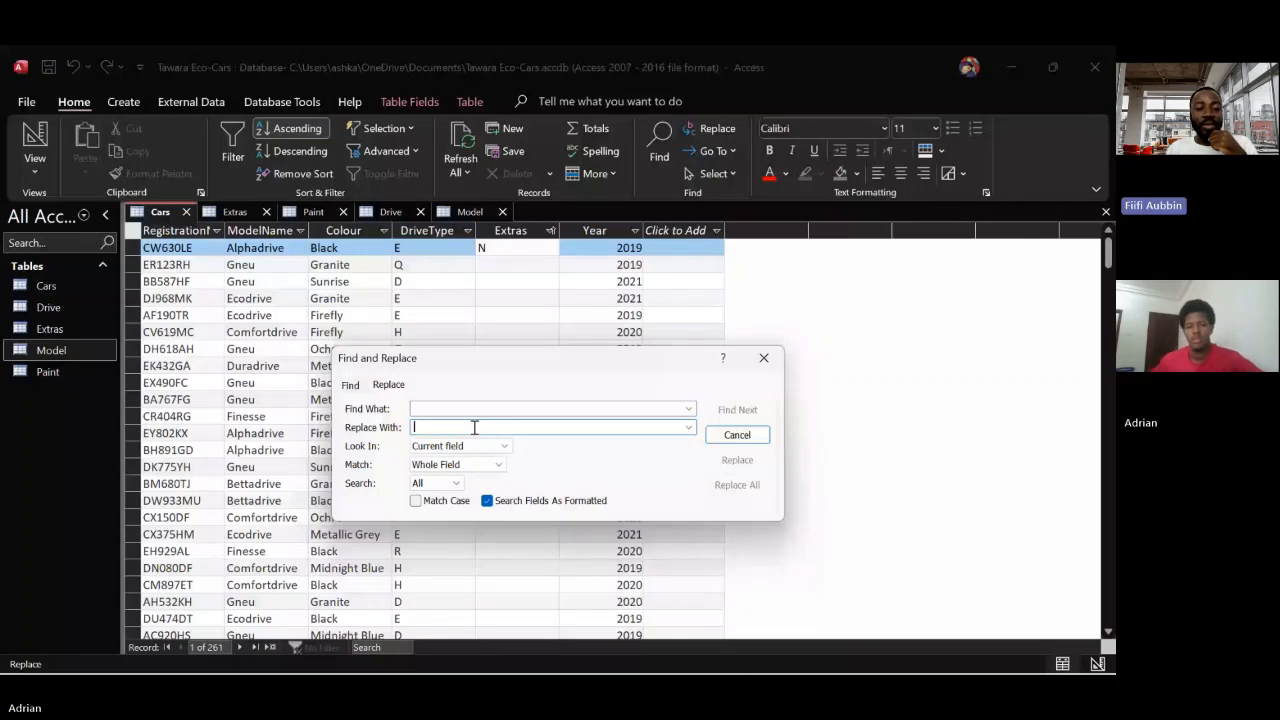
pyautogui.write('N')
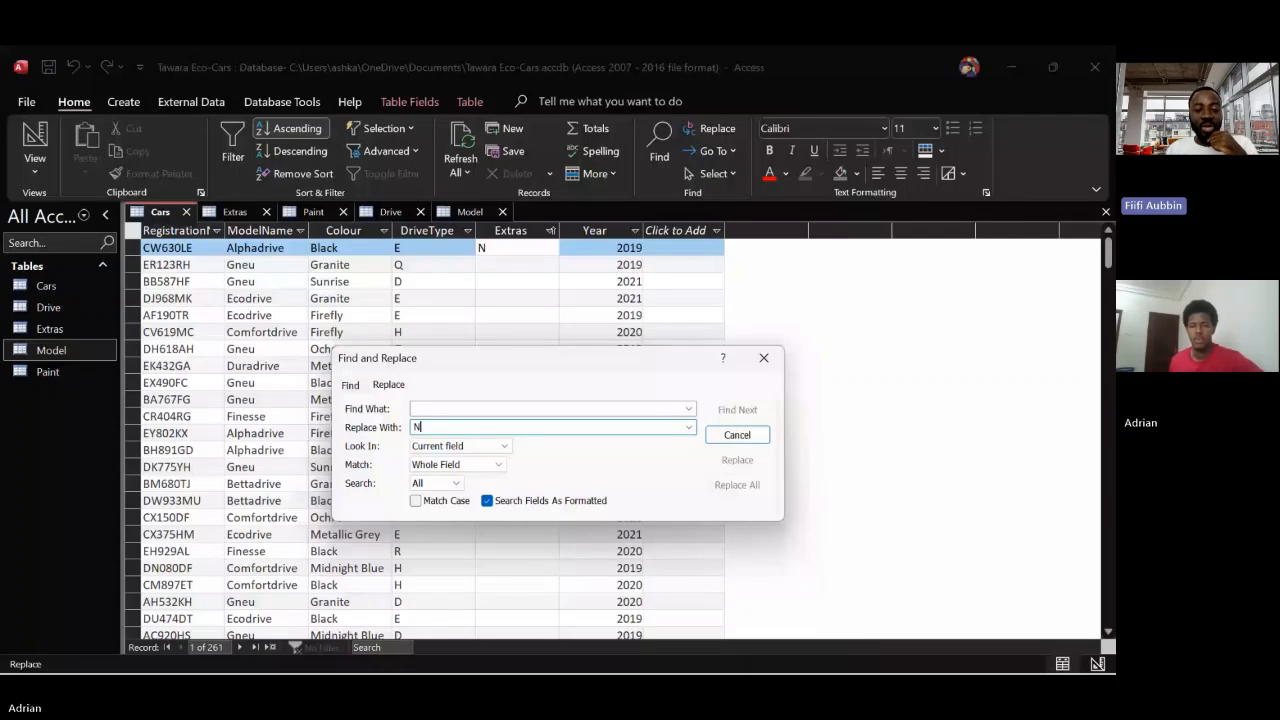
pyautogui.press('Tab')
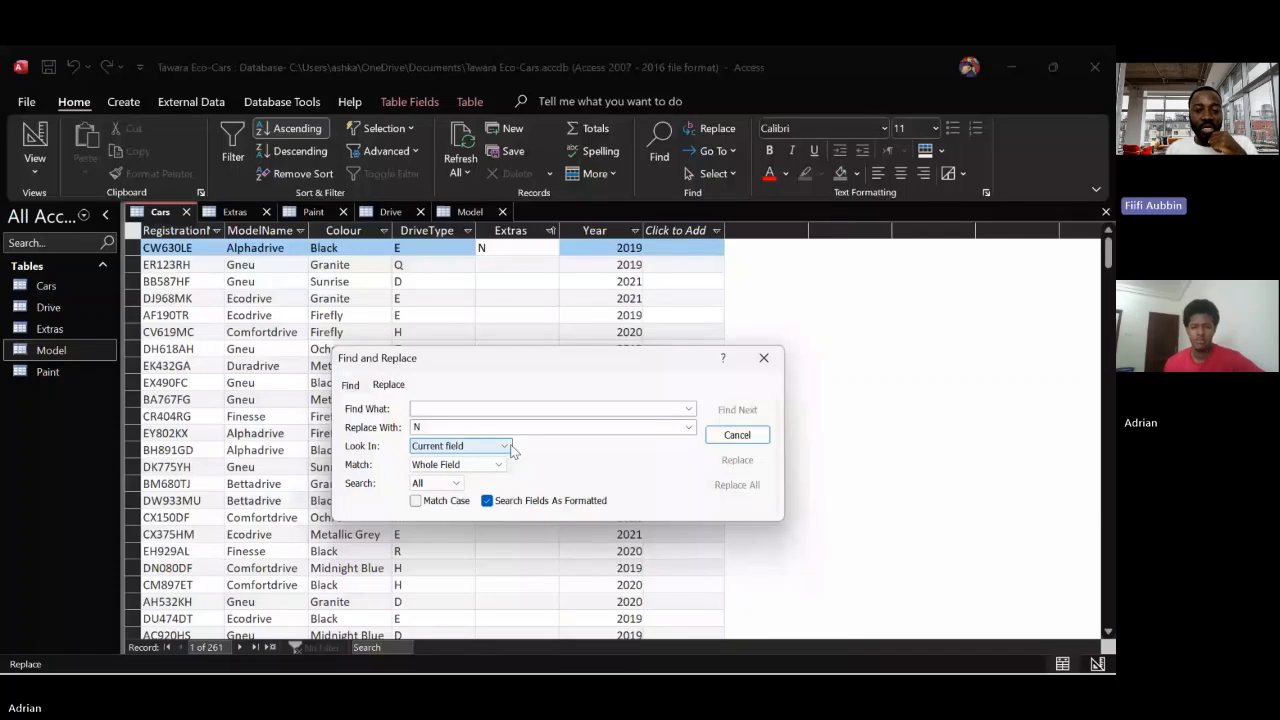
pyautogui.click(508, 448)
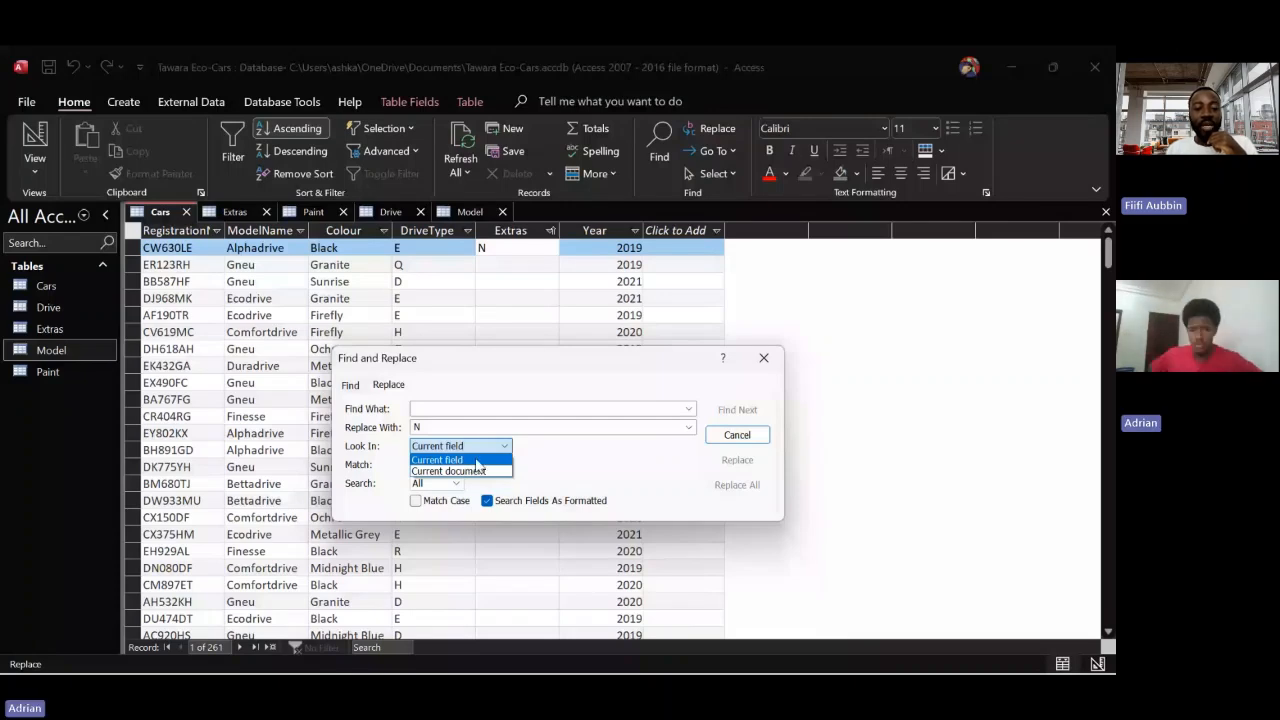
pyautogui.click(501, 463)
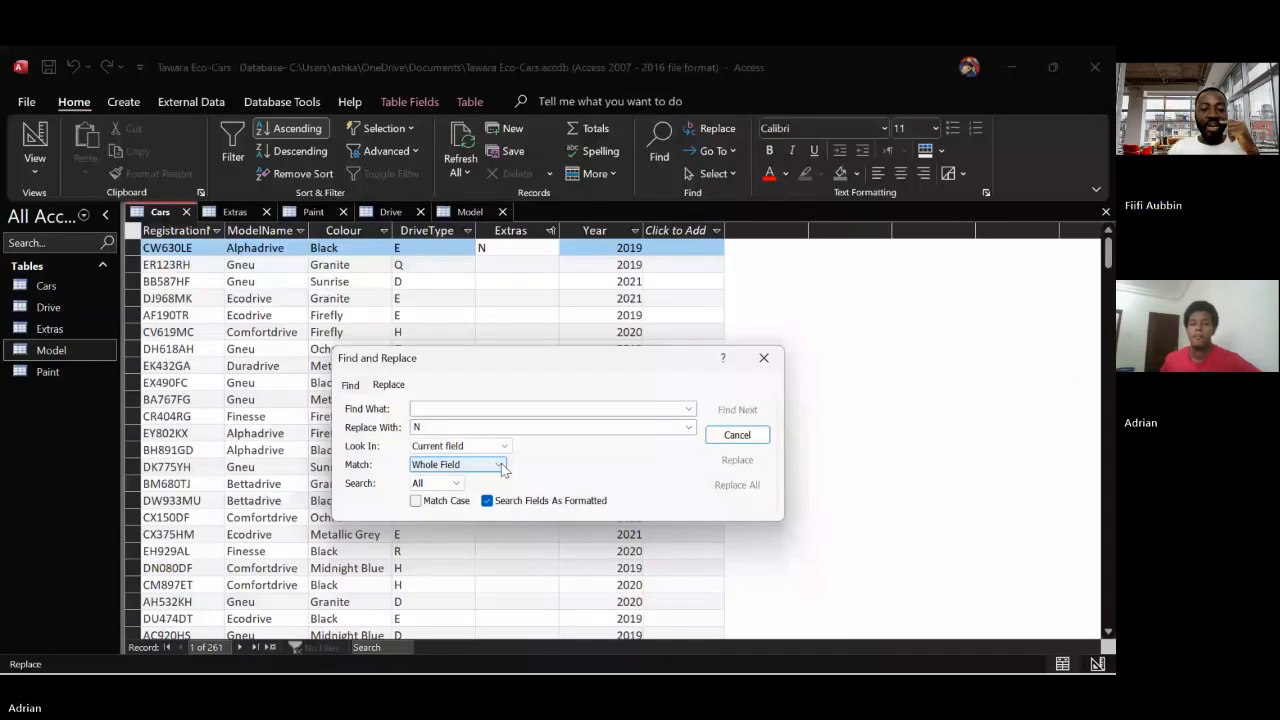
# Try to fill the empty Extras values in the Cars table by replacing all occurrences of " " (including the quotation marks) with N
pyautogui.click(500, 408)
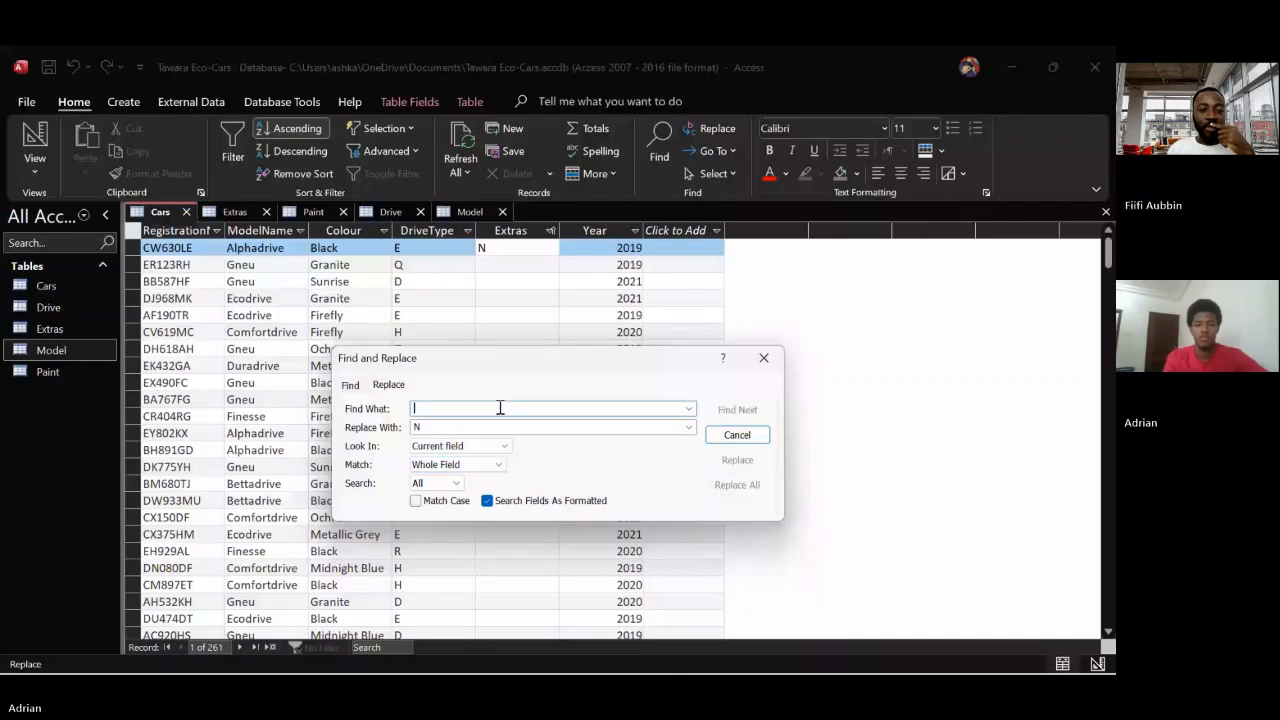
pyautogui.write('*')
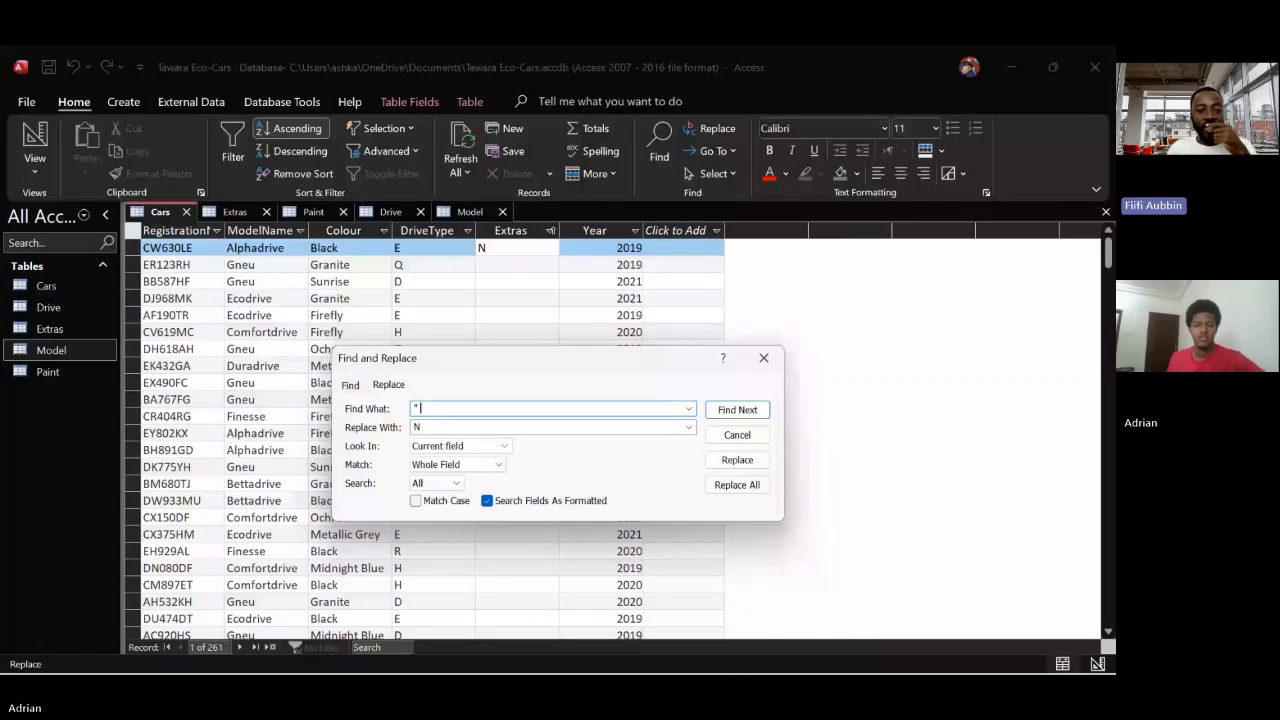
pyautogui.write('"')
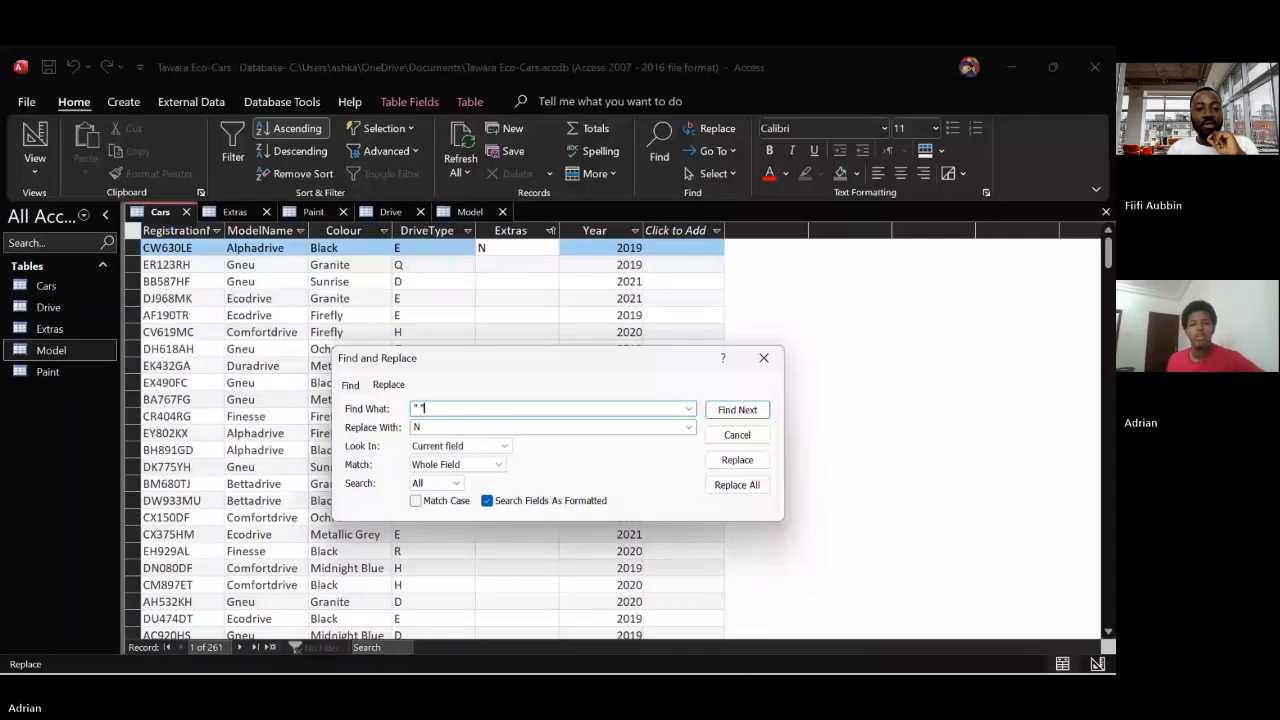
pyautogui.click(740, 490)
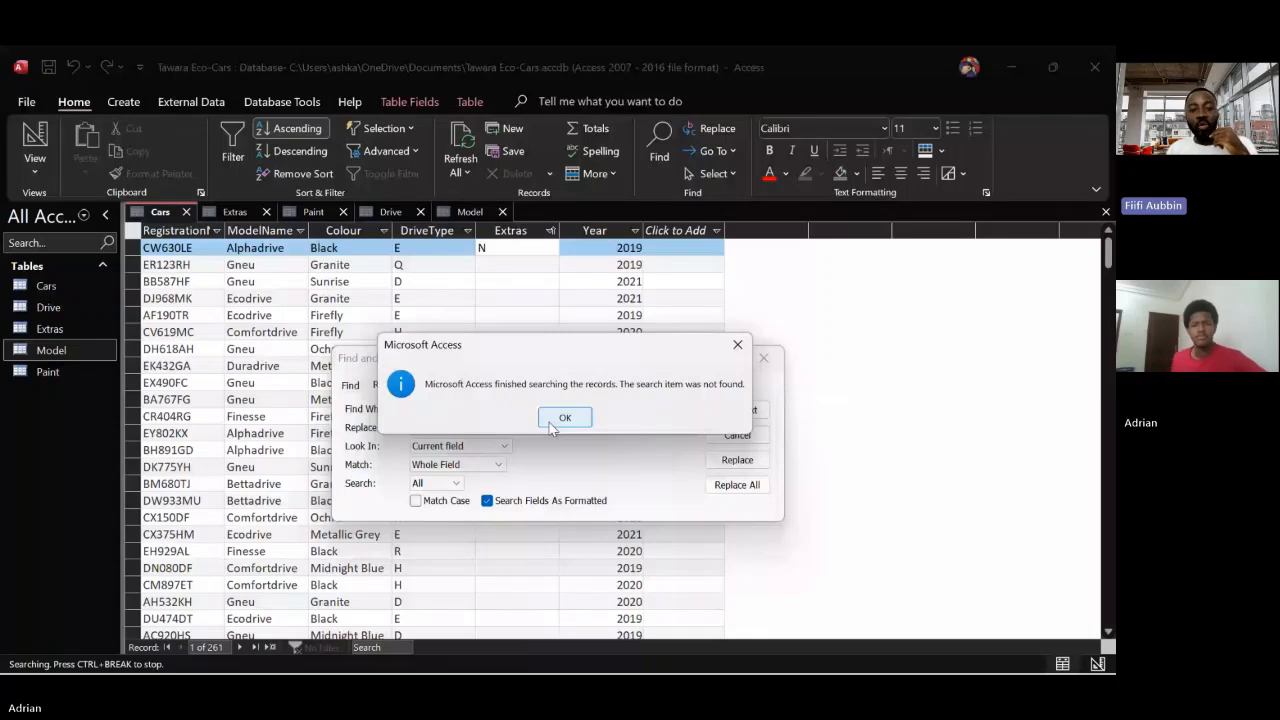
# Dismiss the search message and close the find-and-replace dialog for the Cars table
pyautogui.click(552, 421)
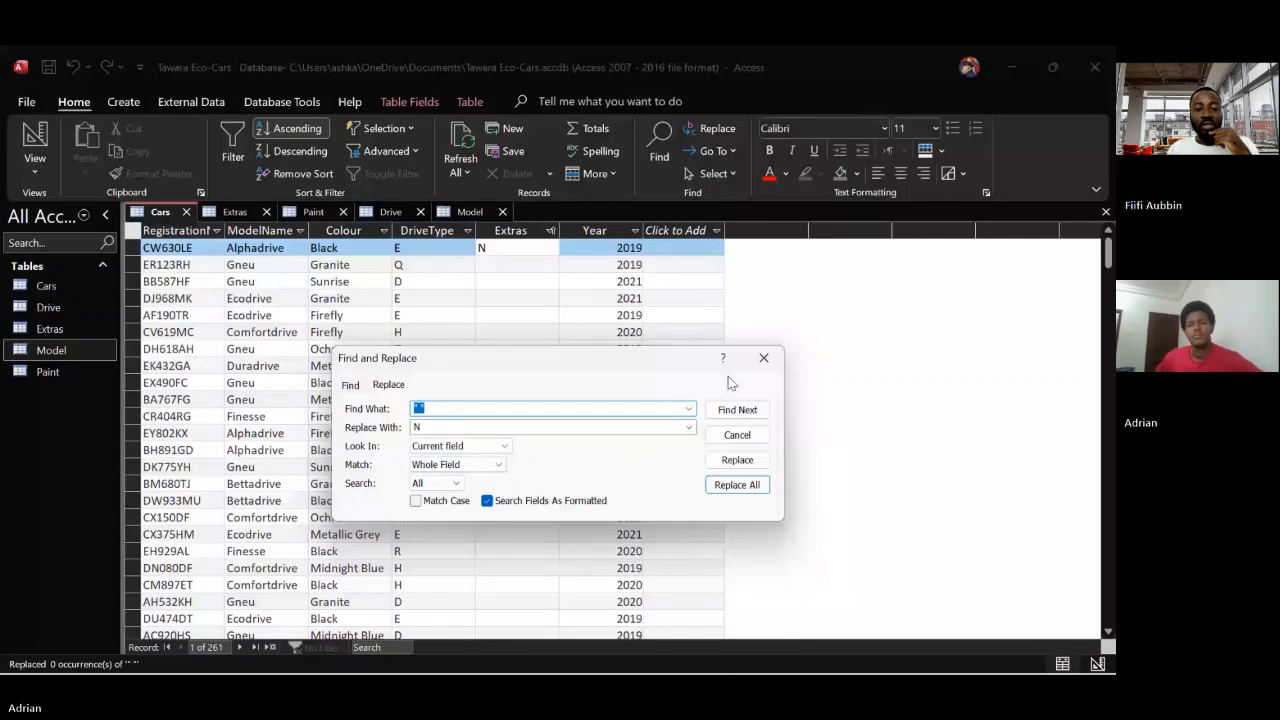
pyautogui.click(761, 362)
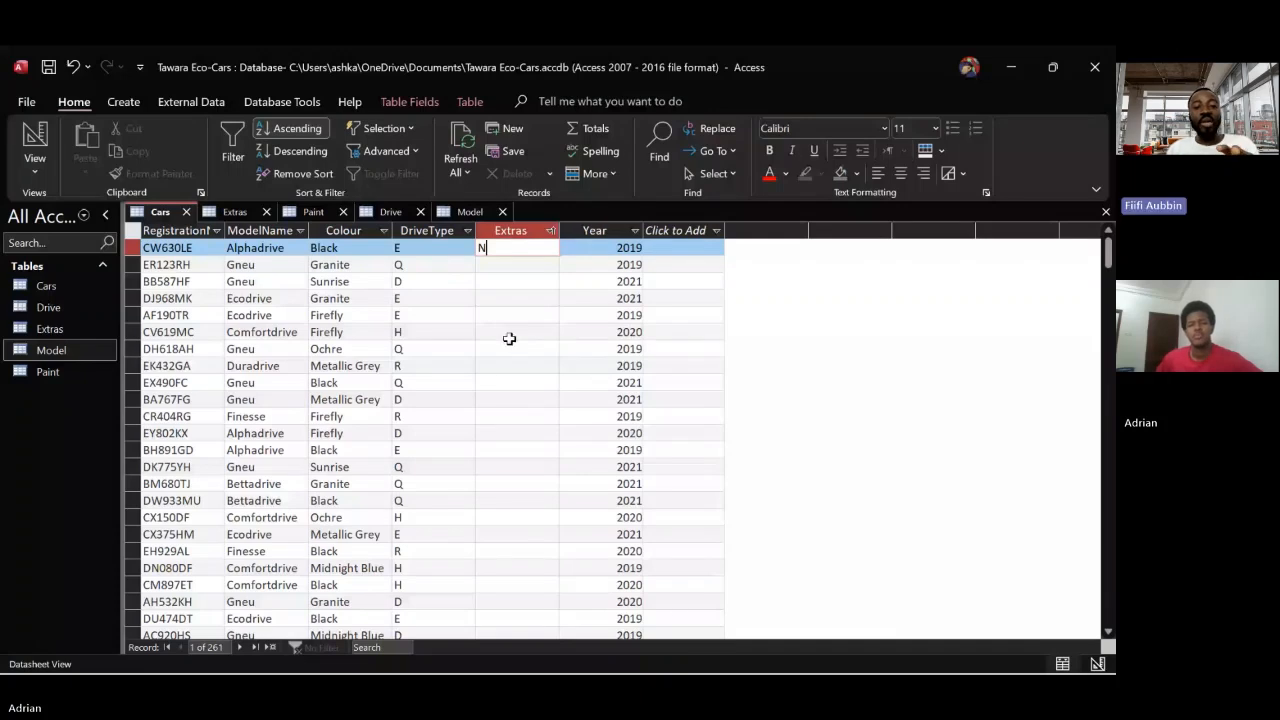
pyautogui.click(1111, 298)
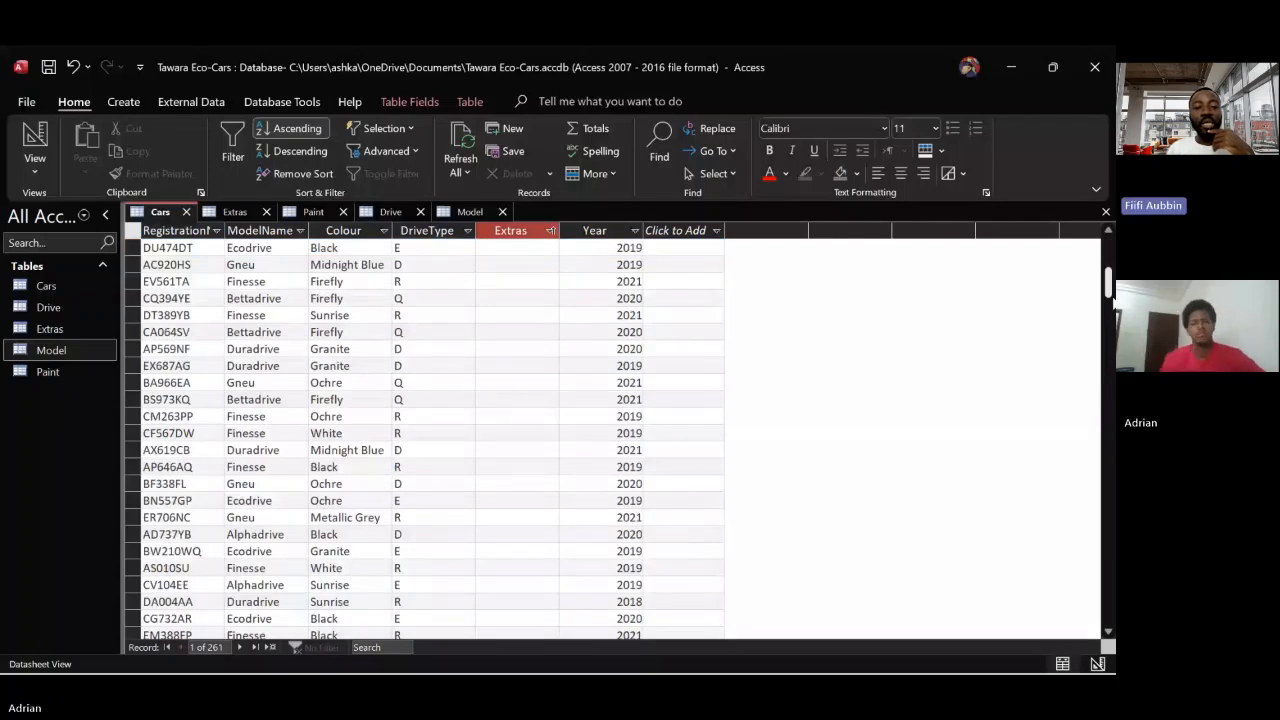
pyautogui.write('N')
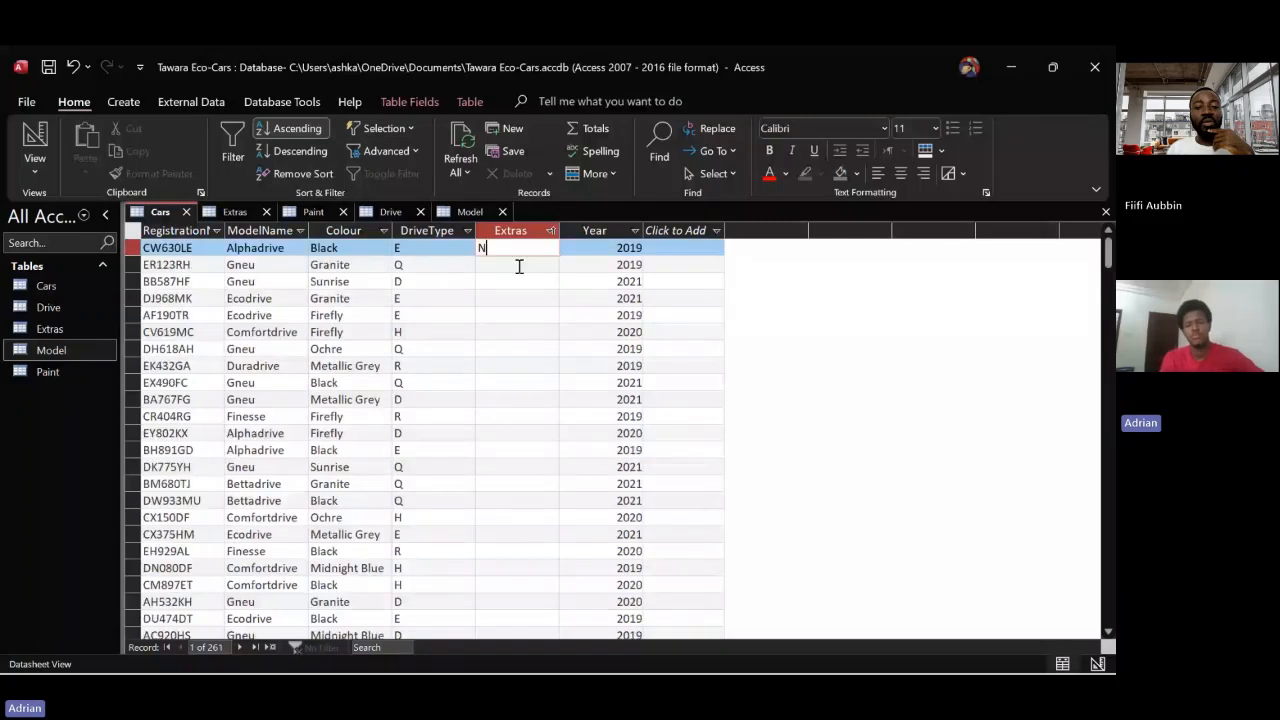
pyautogui.write('on')
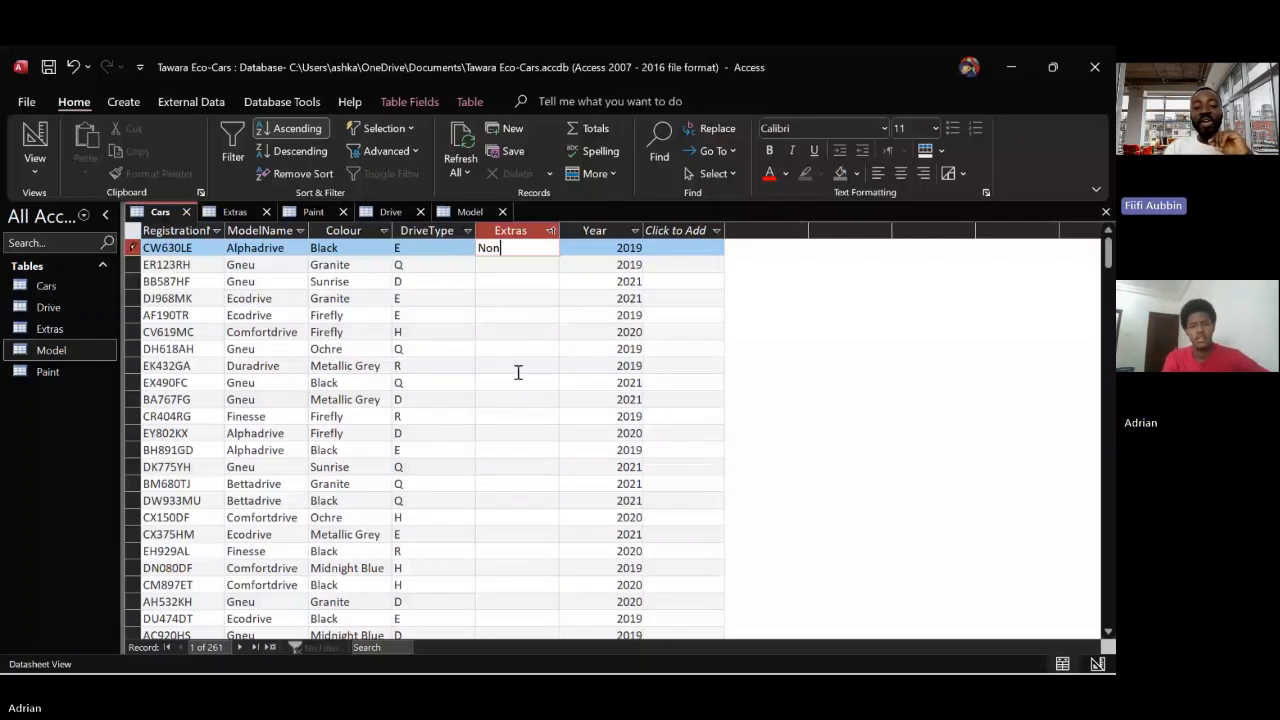
pyautogui.press('BackSpace')
pyautogui.press('BackSpace')
pyautogui.press('BackSpace')
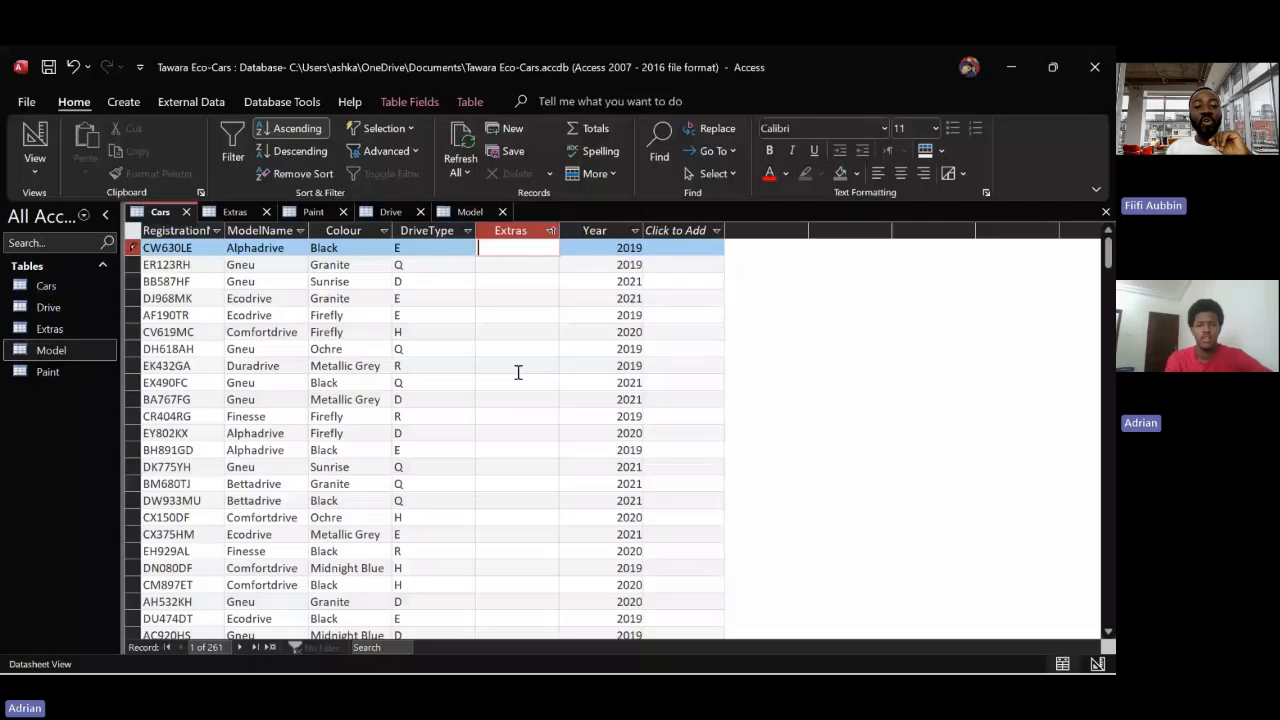
pyautogui.write('N')
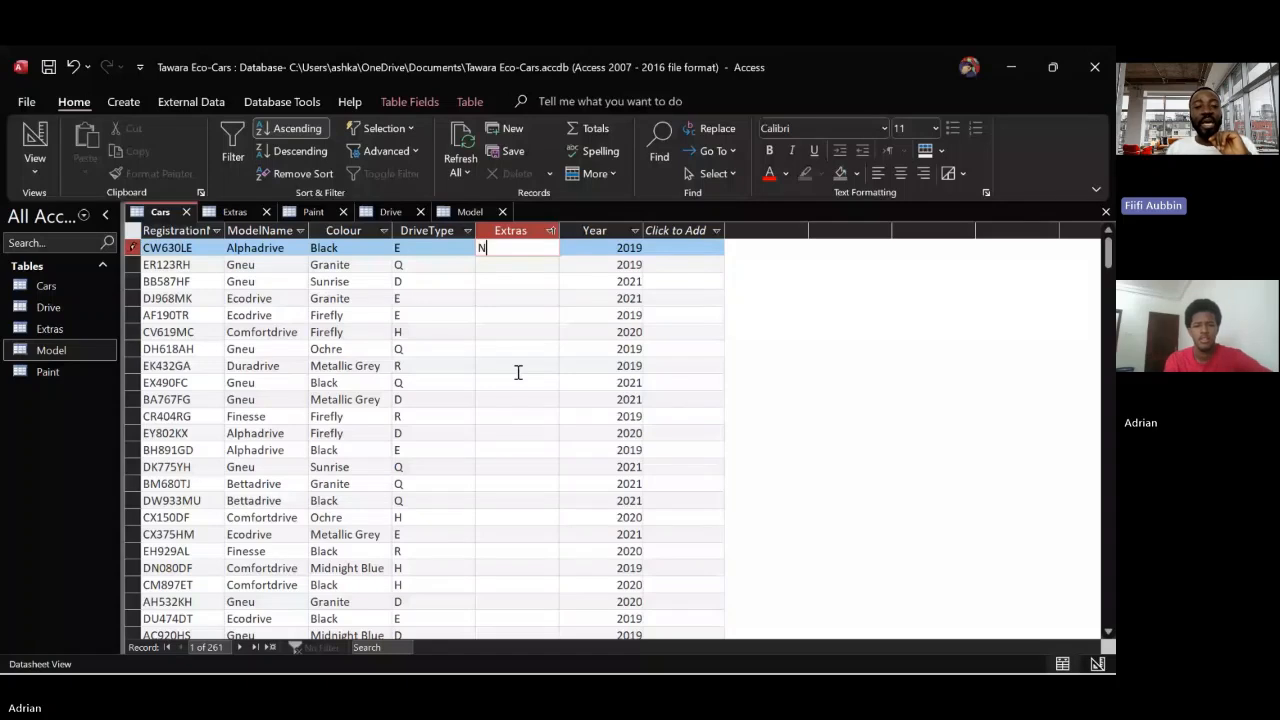
# Enter N in the empty Extras fields of the second through 24th records of the sorted Cars table
pyautogui.press('Down')
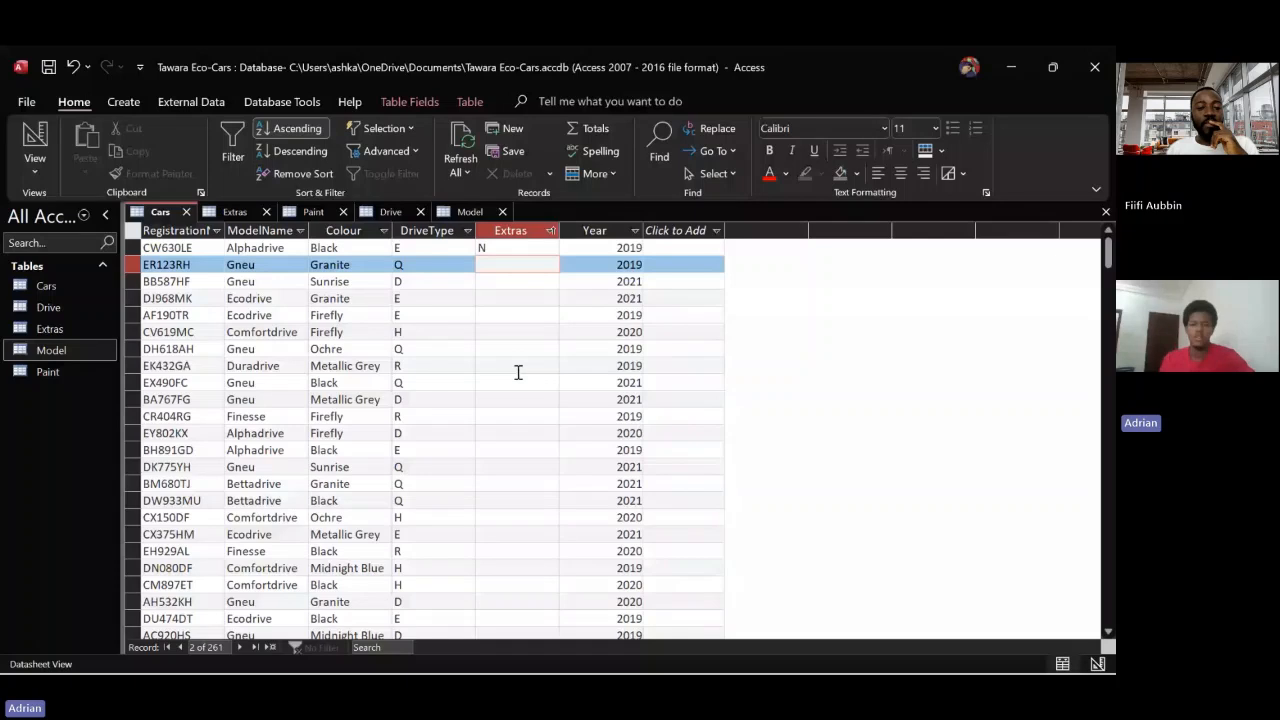
pyautogui.press('capslock')
pyautogui.write('N')
pyautogui.press('Down')
pyautogui.write('N')
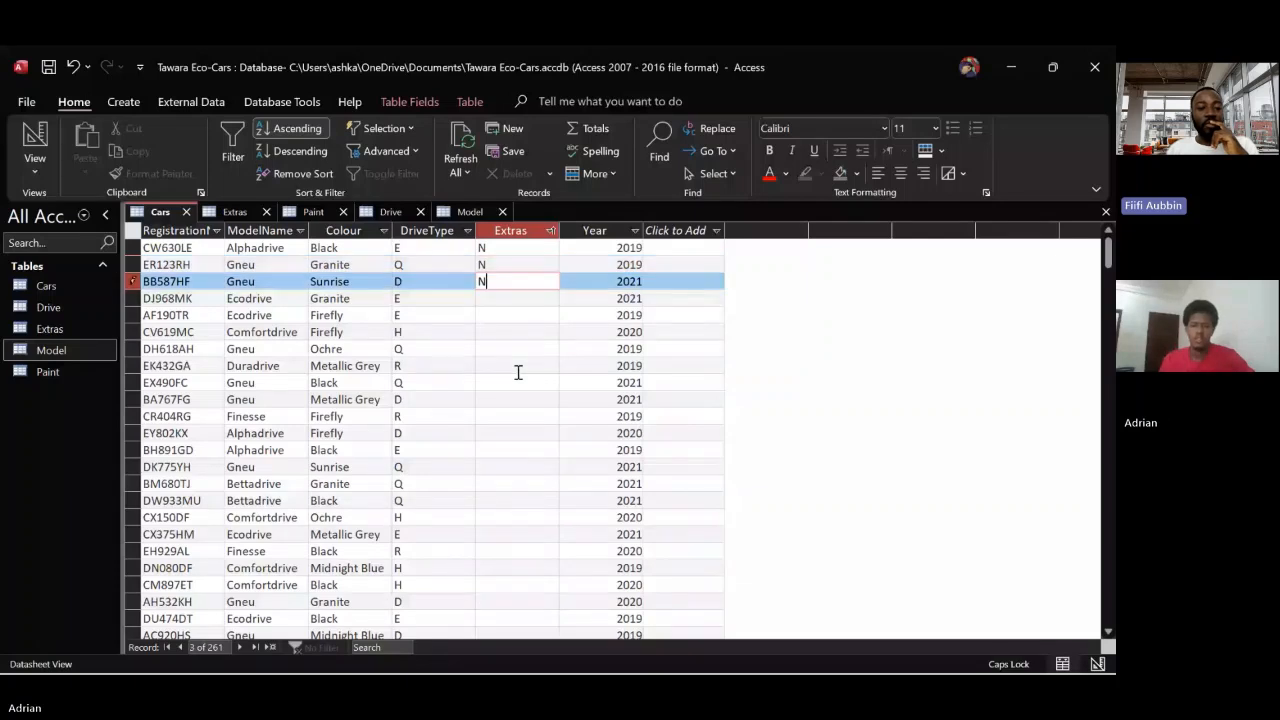
pyautogui.press('Down')
pyautogui.write('N')
pyautogui.press('Down')
pyautogui.write('N')
pyautogui.press('Down')
pyautogui.write('N')
pyautogui.press('Down')
pyautogui.write('N')
pyautogui.press('Down')
pyautogui.write('N')
pyautogui.press('Down')
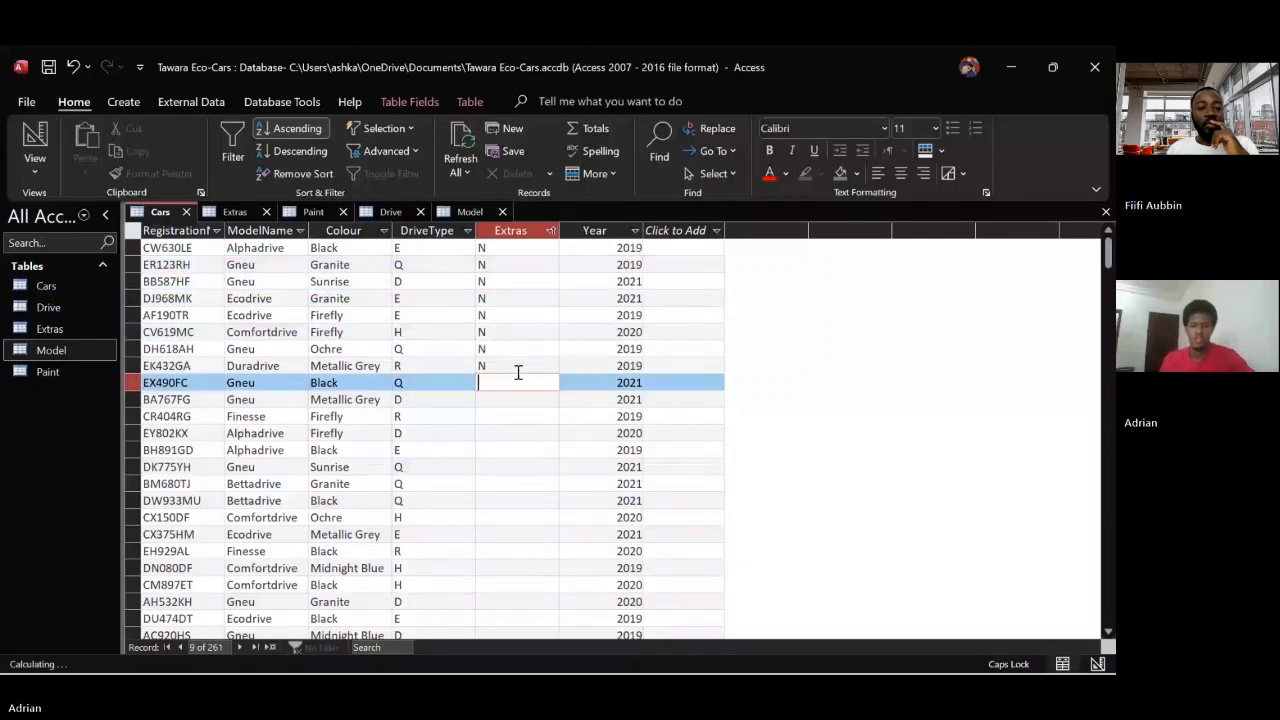
pyautogui.write('N')
pyautogui.press('Down')
pyautogui.write('N')
pyautogui.press('Down')
pyautogui.write('N')
pyautogui.press('Down')
pyautogui.write('N')
pyautogui.press('Down')
pyautogui.press('N')
pyautogui.press('Down')
pyautogui.press('N')
pyautogui.press('Down')
pyautogui.press('N')
pyautogui.press('Down')
pyautogui.press('N')
pyautogui.press('Down')
pyautogui.press('N')
pyautogui.press('Down')
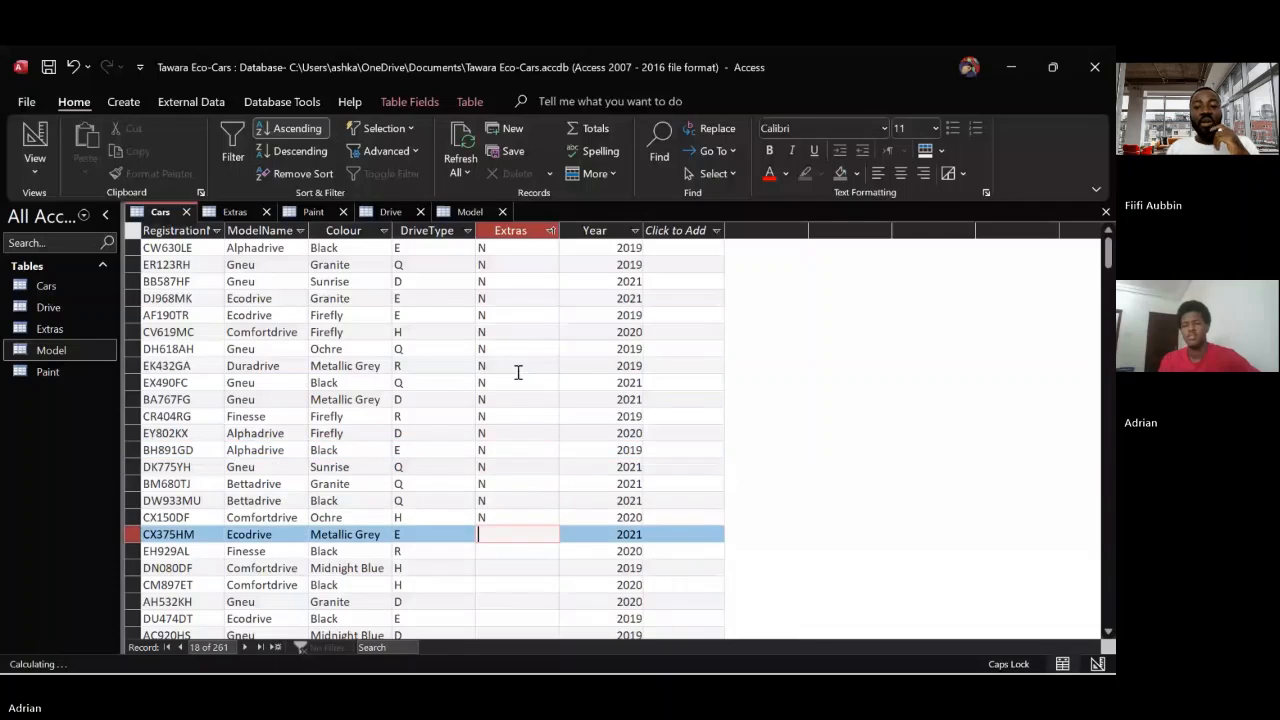
pyautogui.press('N')
pyautogui.press('Down')
pyautogui.press('N')
pyautogui.press('Down')
pyautogui.press('N')
pyautogui.press('Down')
pyautogui.press('N')
pyautogui.press('Down')
pyautogui.press('N')
pyautogui.press('Down')
pyautogui.press('N')
pyautogui.press('Down')
pyautogui.press('N')
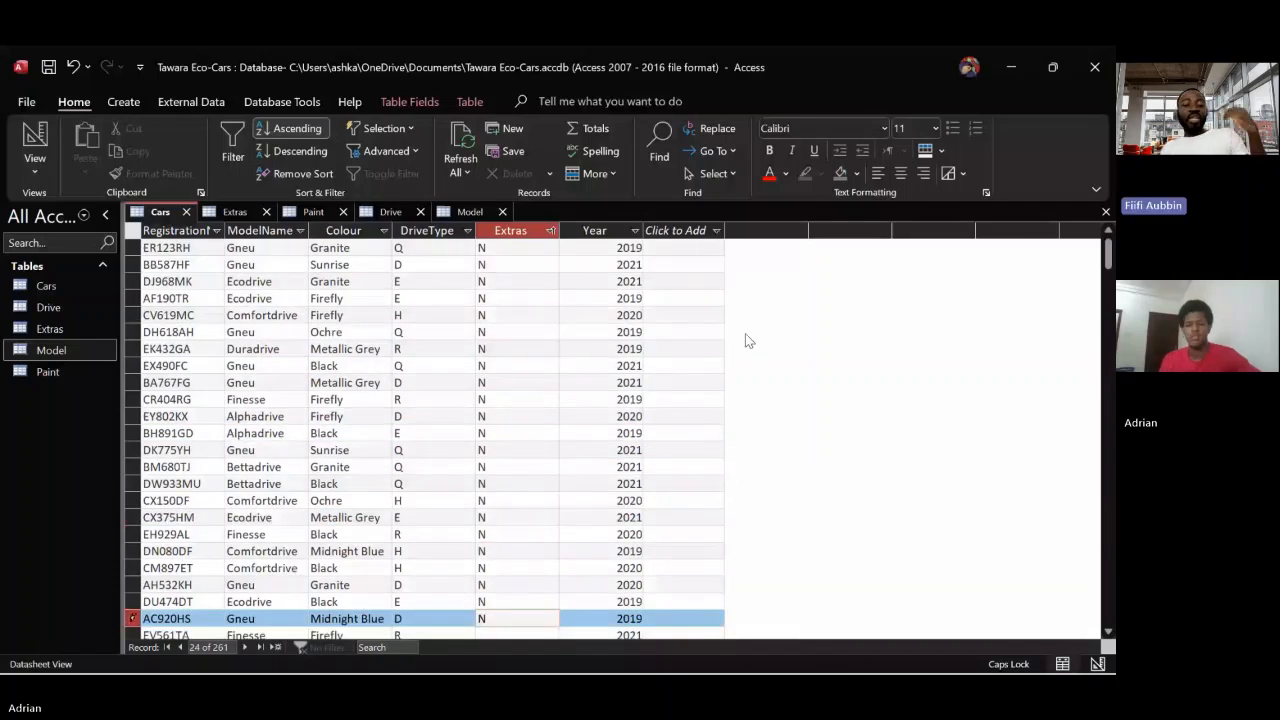
# Continue entering N in the empty Extras fields of the Cars table, from record 25 through record 74
pyautogui.moveTo(1108, 254); pyautogui.dragTo(1110, 318)
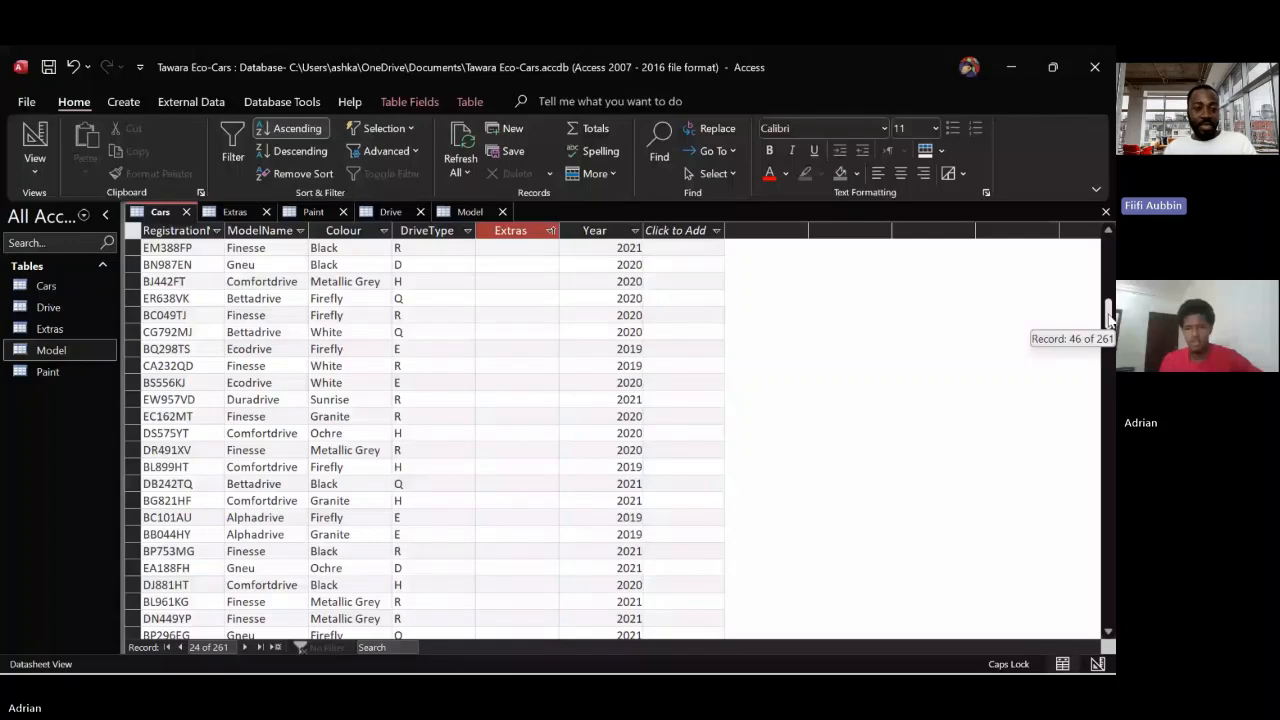
pyautogui.moveTo(1109, 318); pyautogui.dragTo(1106, 354)
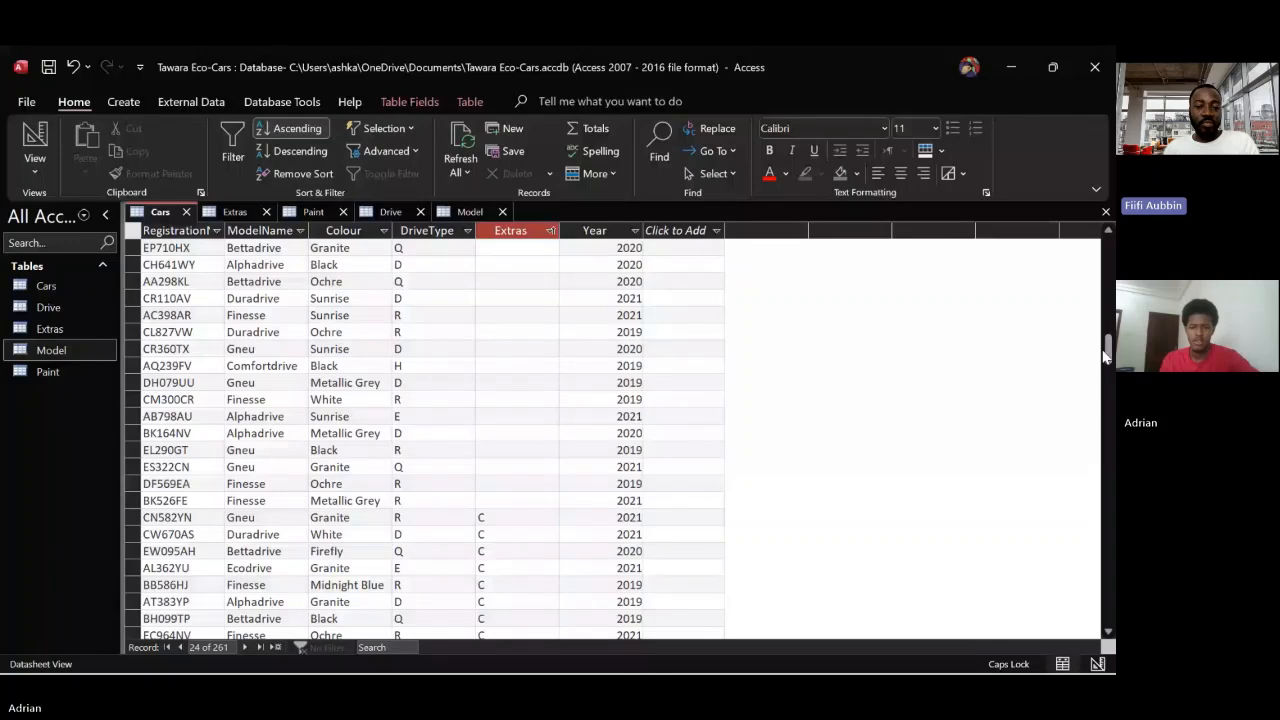
pyautogui.press('Down')
pyautogui.write('N')
pyautogui.press('Down')
pyautogui.write('N')
pyautogui.press('Down')
pyautogui.write('N')
pyautogui.press('Down')
pyautogui.write('N')
pyautogui.write('N')
pyautogui.press('Down')
pyautogui.write('N')
pyautogui.press('Down')
pyautogui.write('N')
pyautogui.press('Down')
pyautogui.press('n')
pyautogui.press('Down')
pyautogui.press('n')
pyautogui.press('Down')
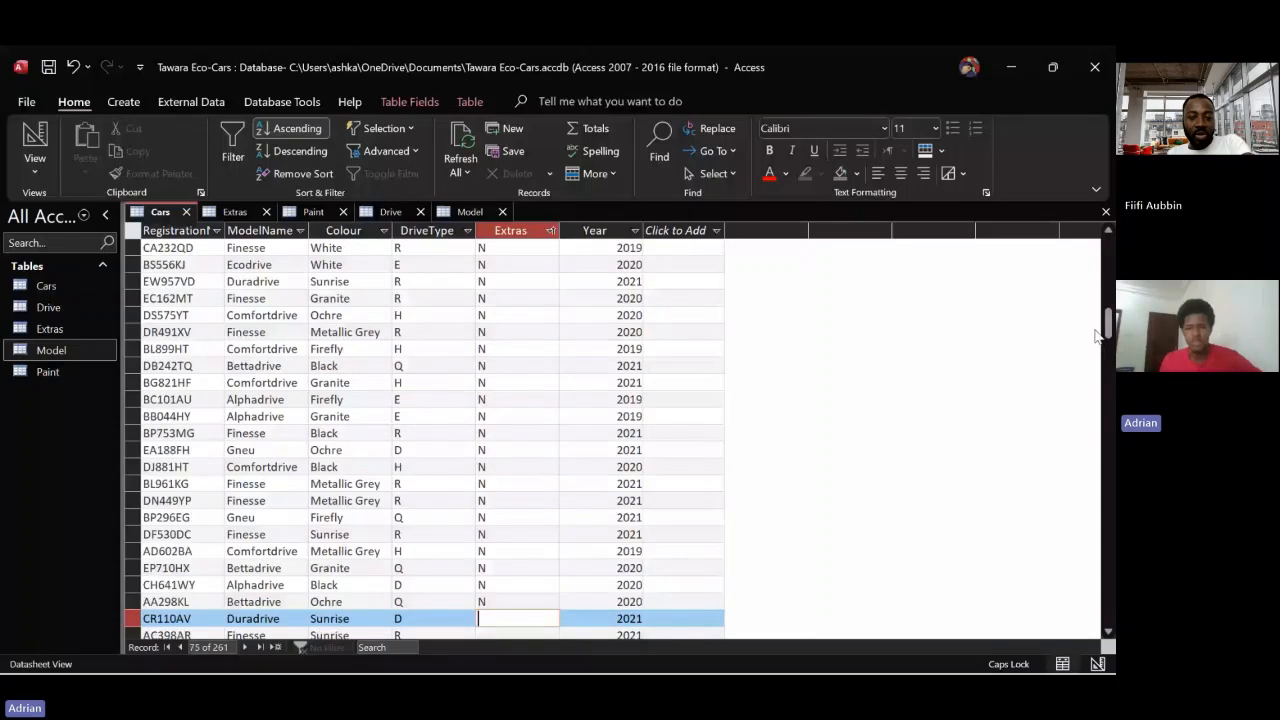
# Fill the remaining empty Extras fields with N, from record 75 through record 87, just before the first C value
pyautogui.moveTo(1106, 330)
pyautogui.mouseDown()
pyautogui.moveTo(1106, 368)
pyautogui.moveTo(1106, 345)
pyautogui.mouseUp()
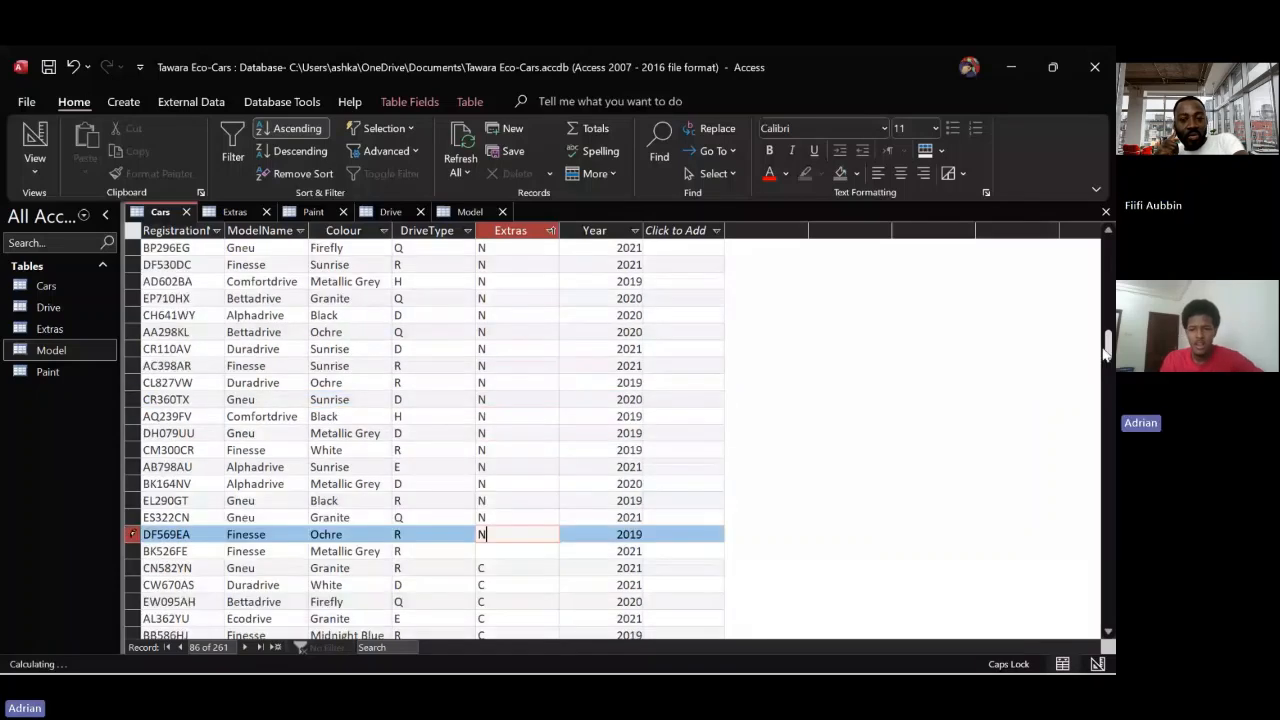
pyautogui.press('Down')
pyautogui.write('N')
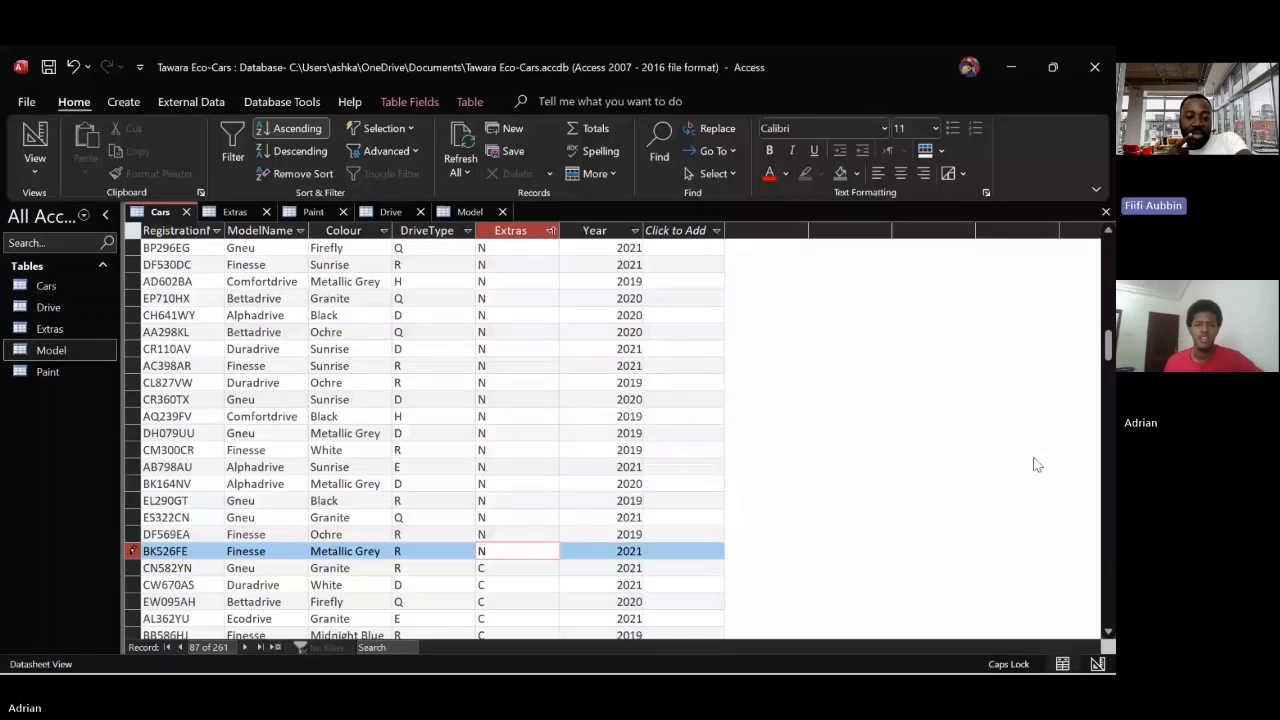
pyautogui.moveTo(1108, 357); pyautogui.dragTo(1108, 242)
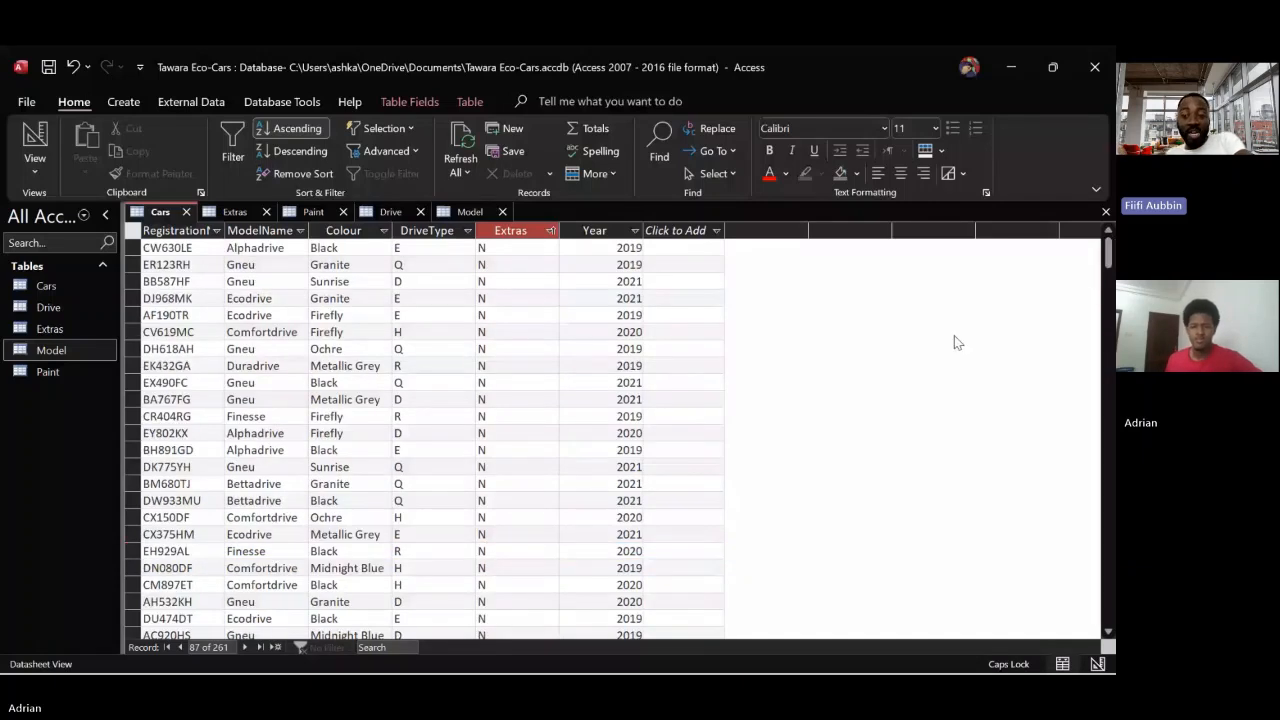
# Dismiss the macro code signing notice and open the database's relationships layout
pyautogui.click(694, 365)
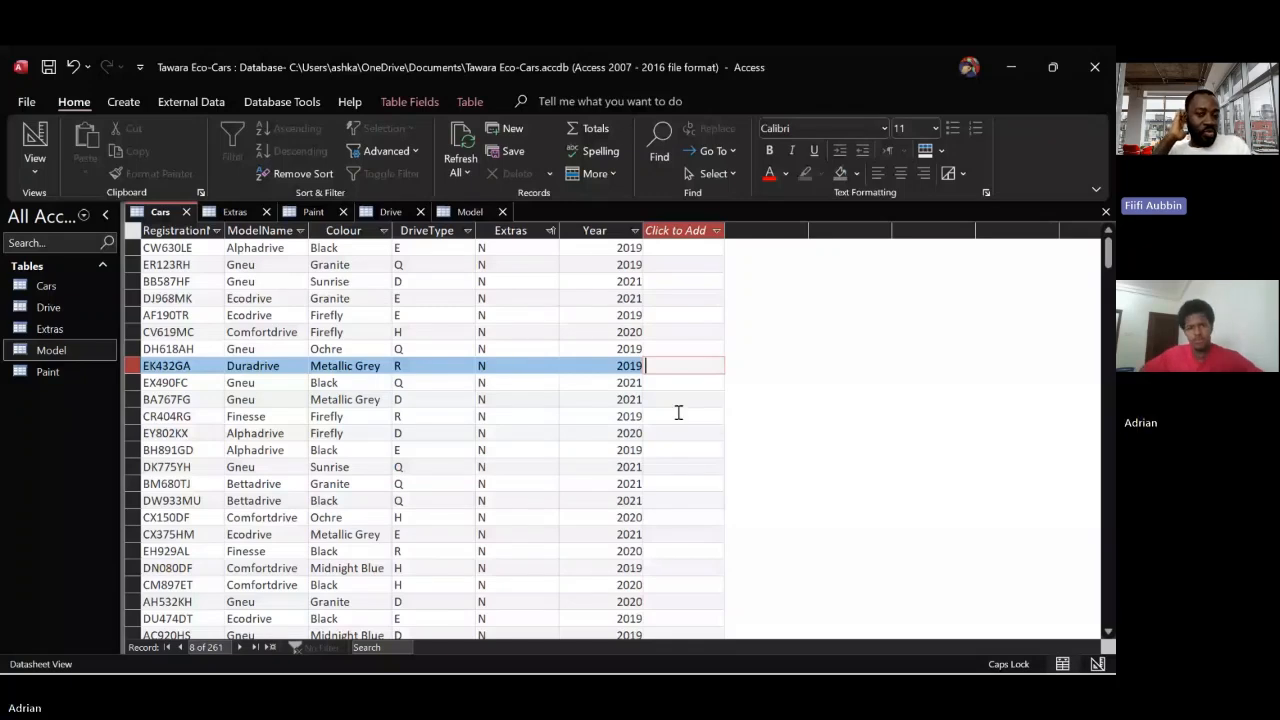
pyautogui.click(262, 102)
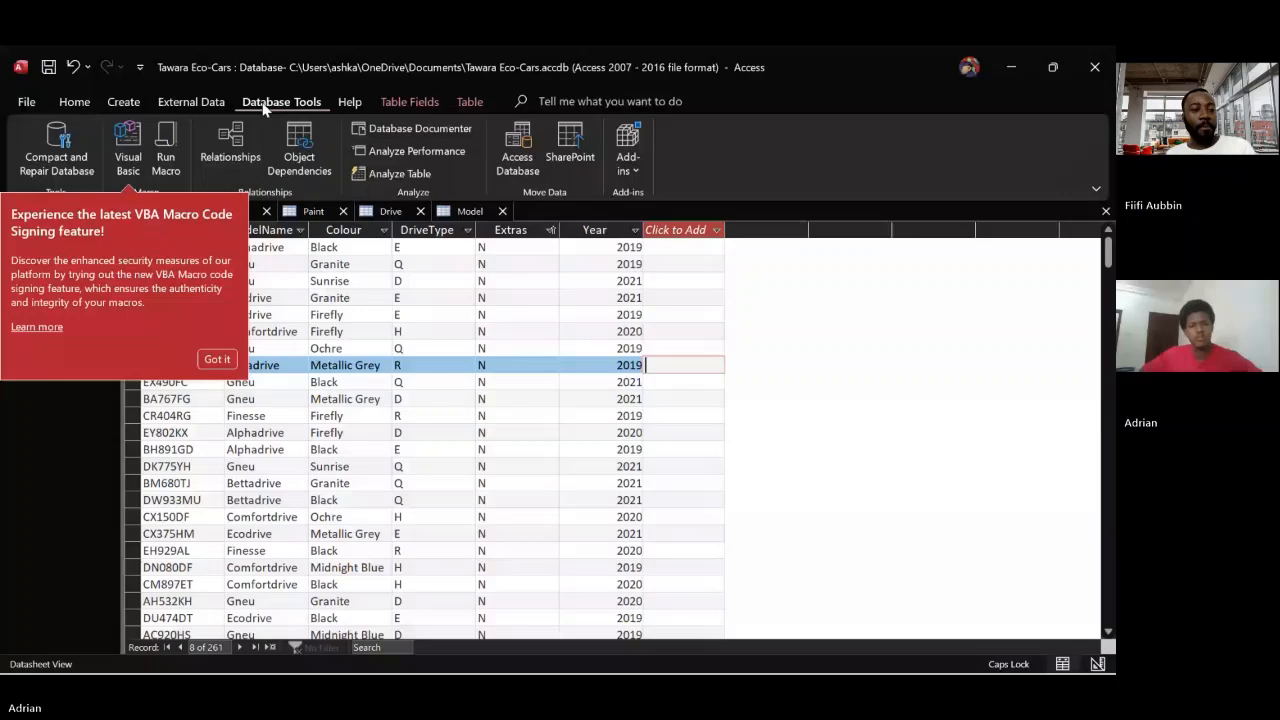
pyautogui.click(225, 358)
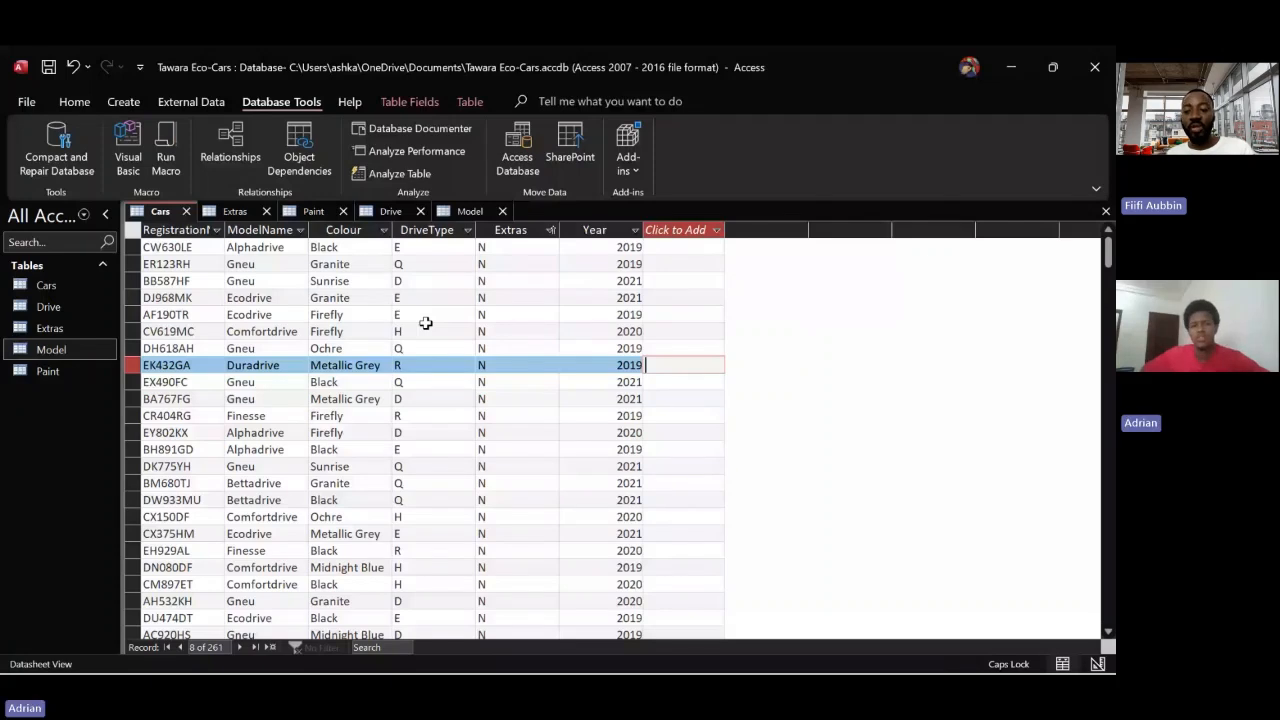
pyautogui.click(230, 148)
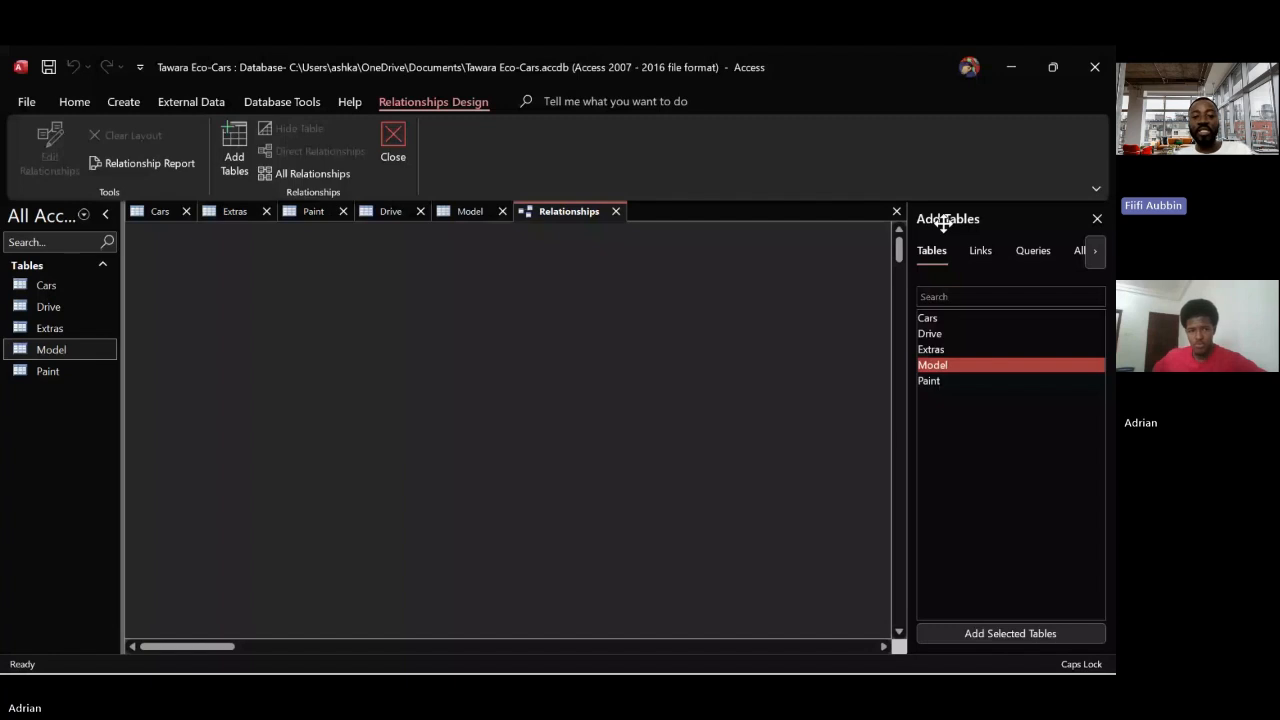
# Close the open Cars, Extras, Paint, Drive and Model tables, saving the layout changes to Drive
pyautogui.click(186, 212)
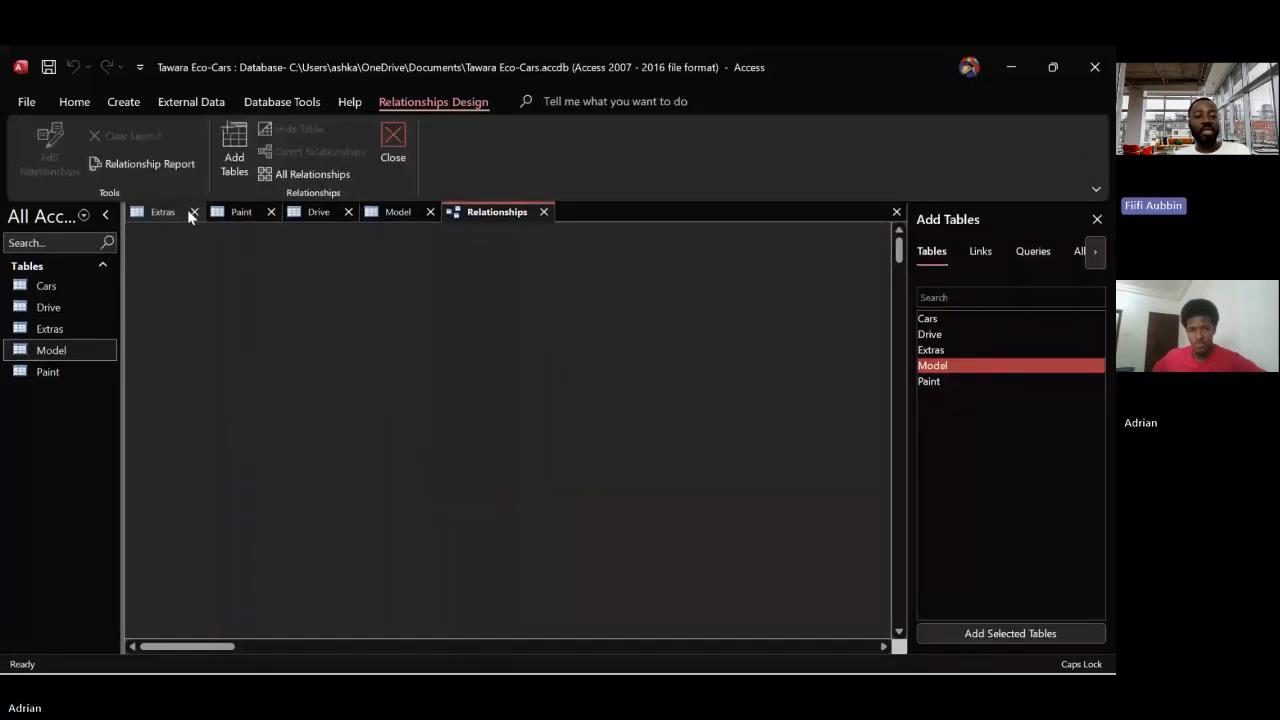
pyautogui.click(190, 213)
pyautogui.click(192, 214)
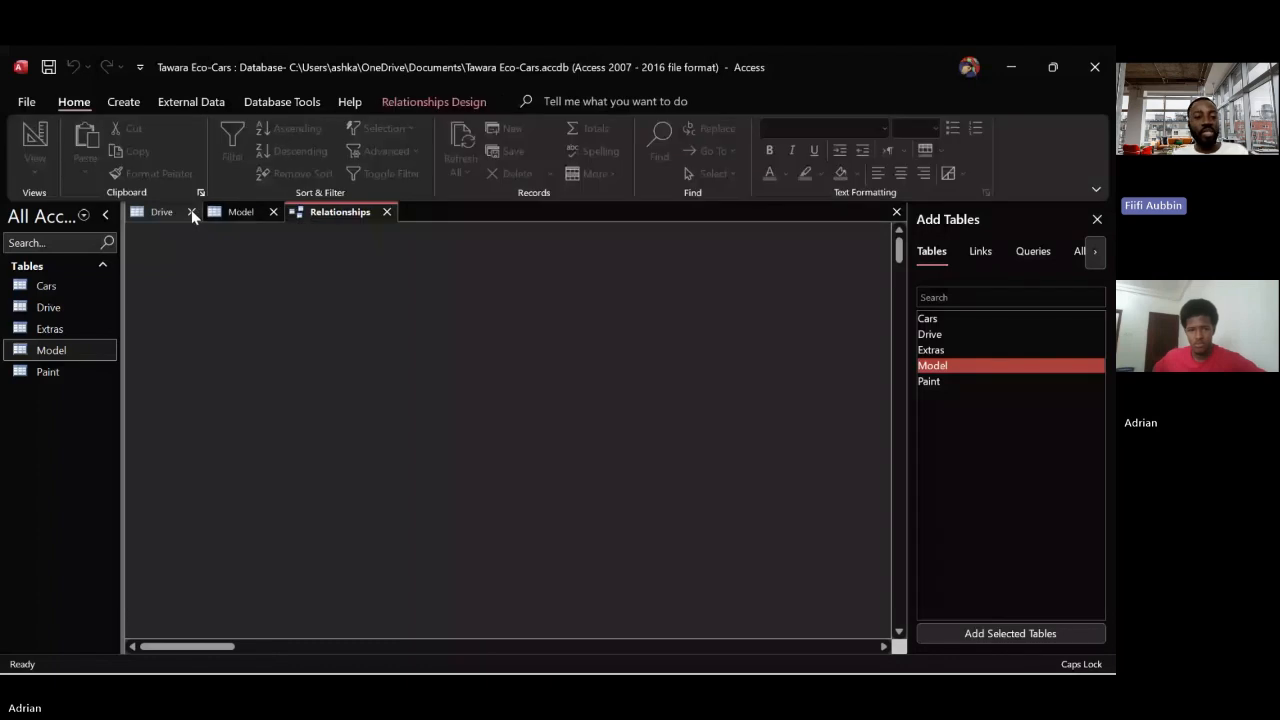
pyautogui.click(192, 213)
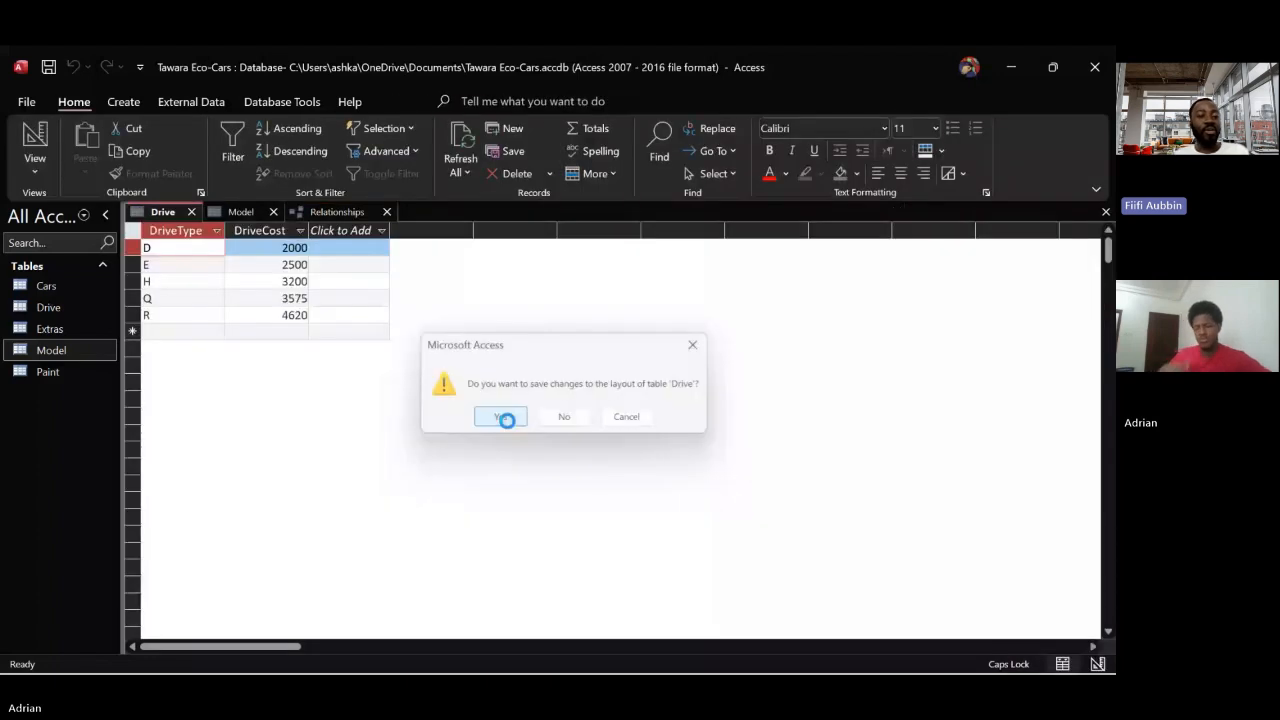
pyautogui.click(500, 416)
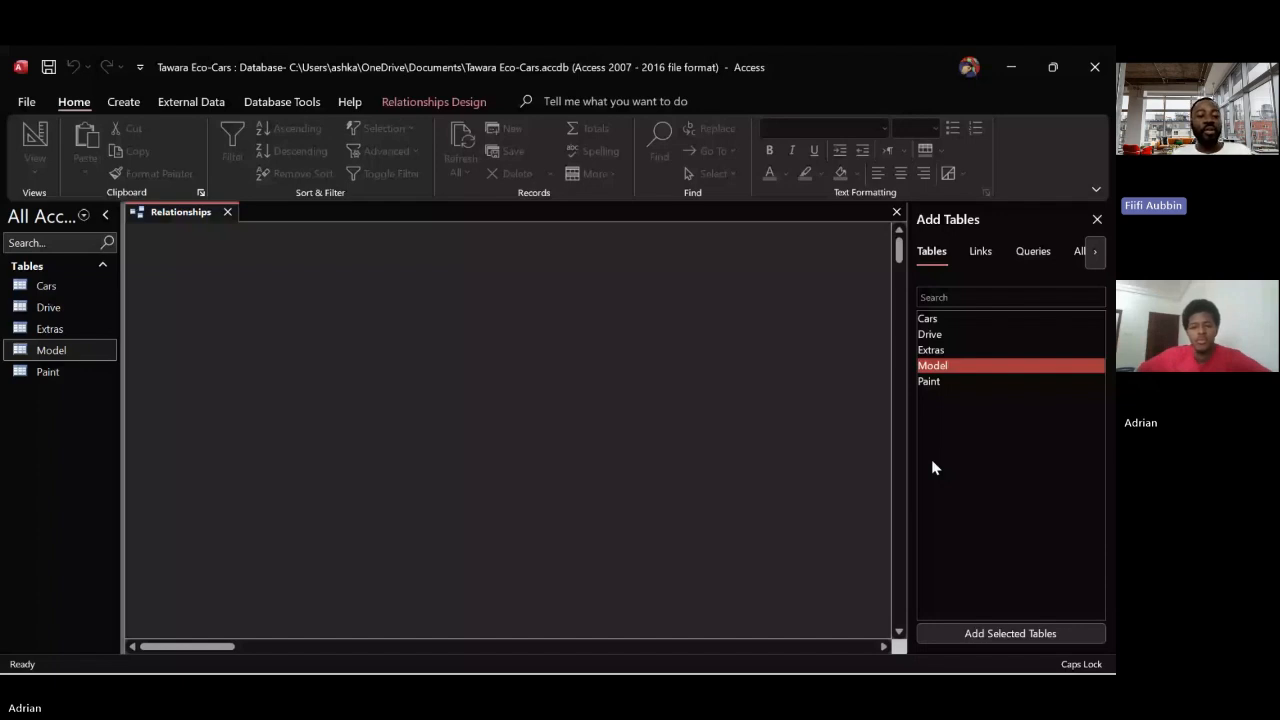
# Add the Cars, Drive and Extras tables to the relationships layout, side by side in an upper row
pyautogui.moveTo(927, 318); pyautogui.dragTo(231, 373)
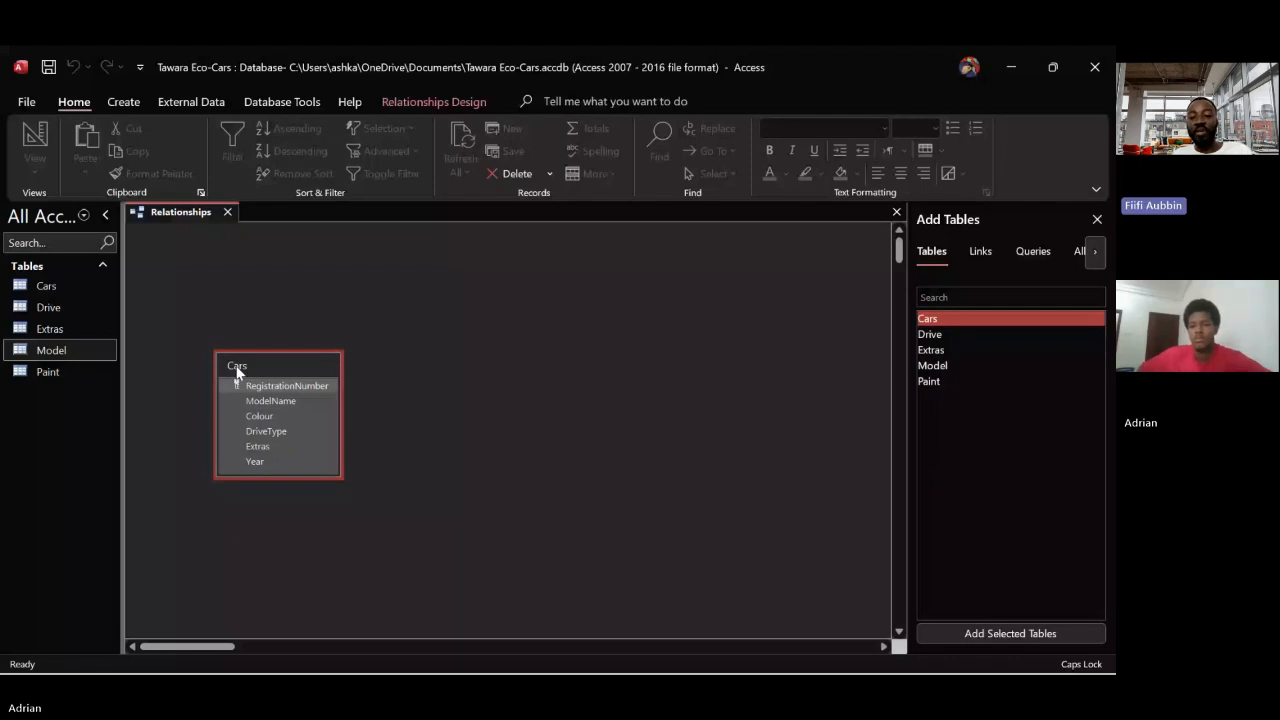
pyautogui.moveTo(237, 370); pyautogui.dragTo(239, 268)
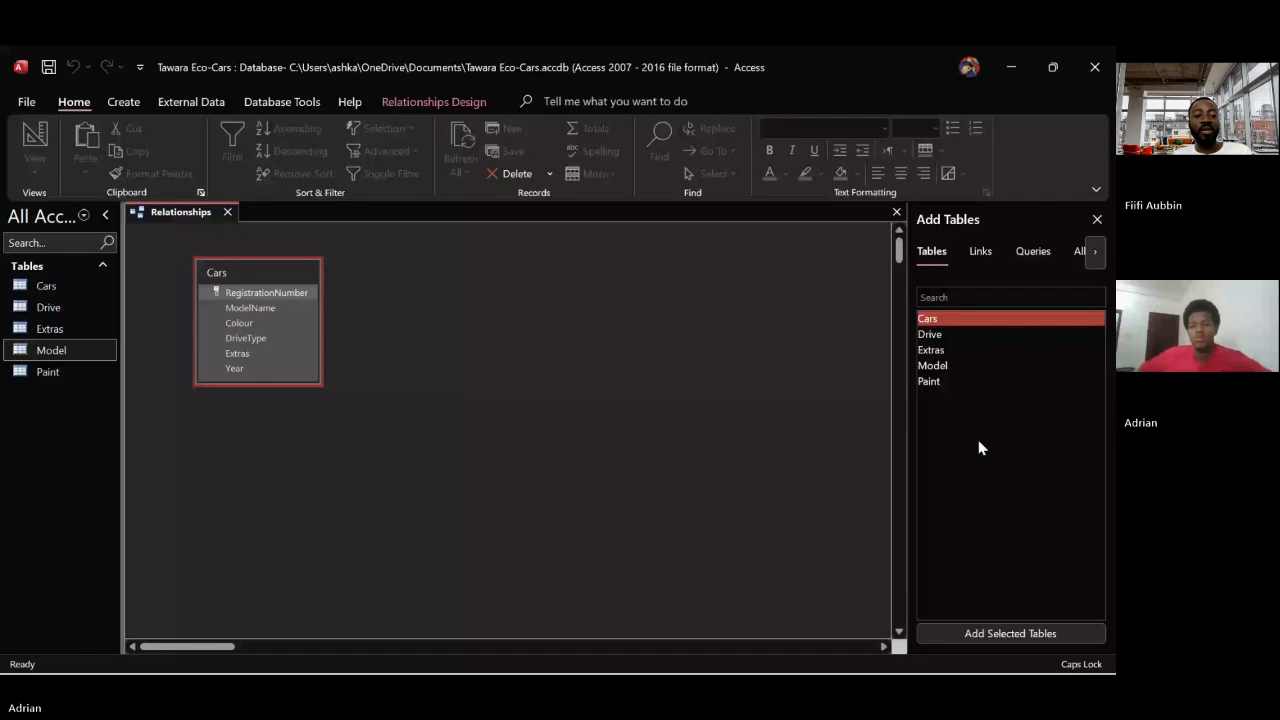
pyautogui.moveTo(965, 334); pyautogui.dragTo(435, 275)
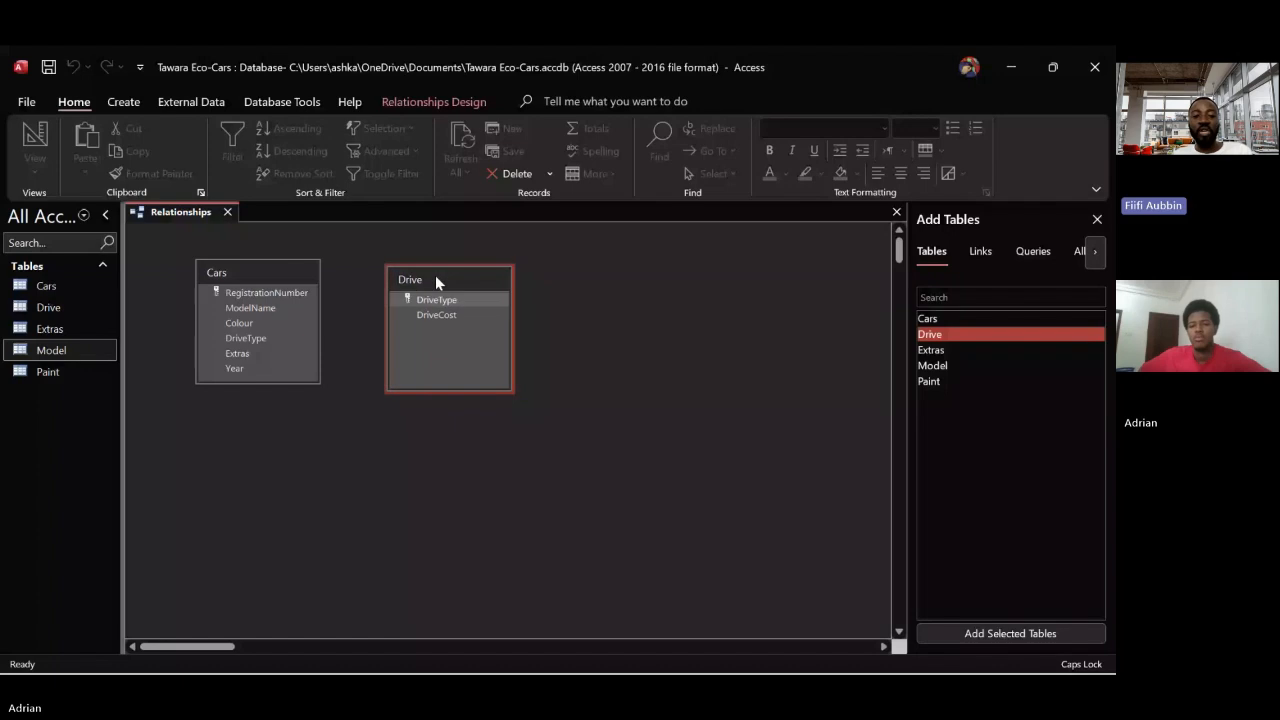
pyautogui.moveTo(931, 350); pyautogui.dragTo(660, 276)
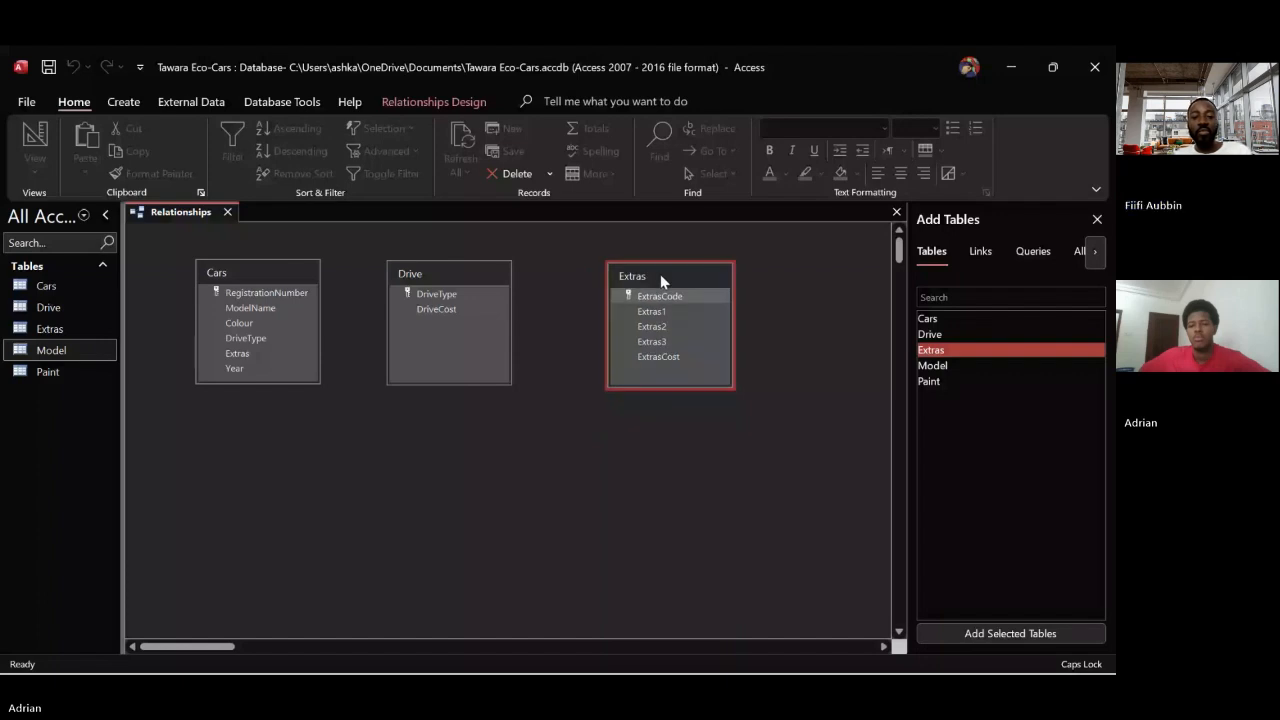
# Add the Model and Paint tables to the relationships layout and arrange them side by side below the other tables
pyautogui.moveTo(932, 365); pyautogui.dragTo(517, 497)
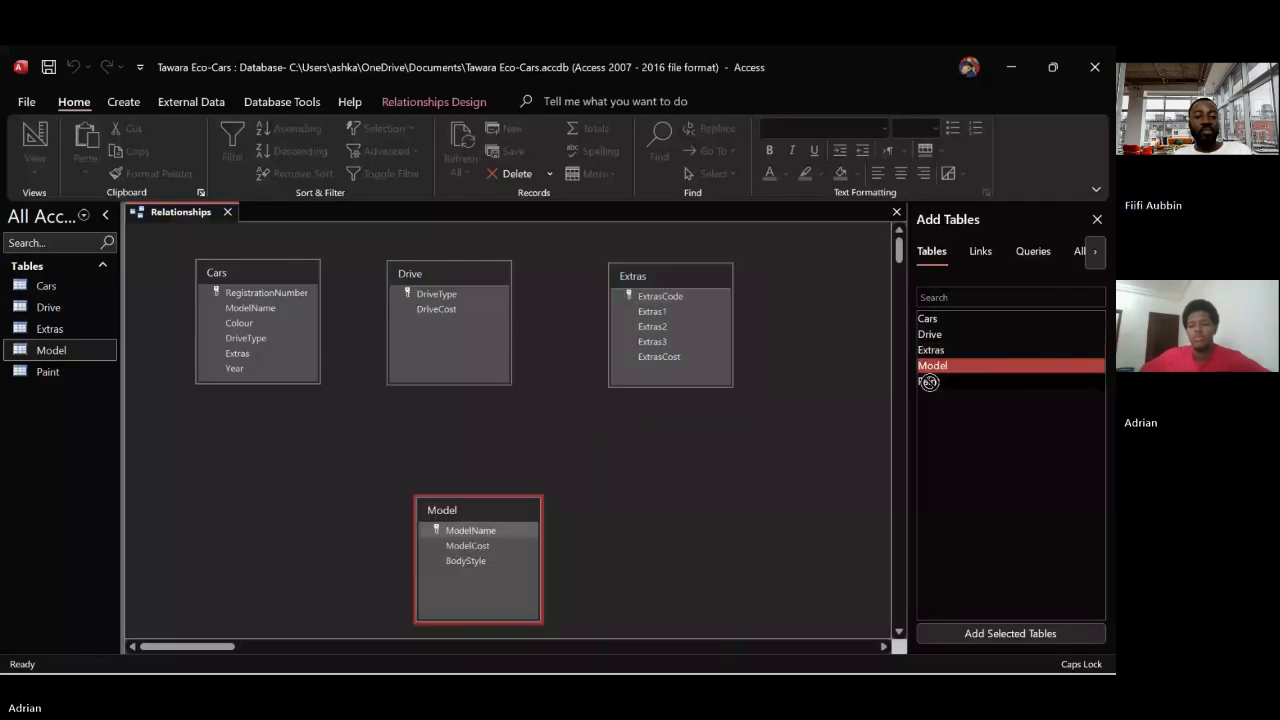
pyautogui.moveTo(929, 382); pyautogui.dragTo(703, 429)
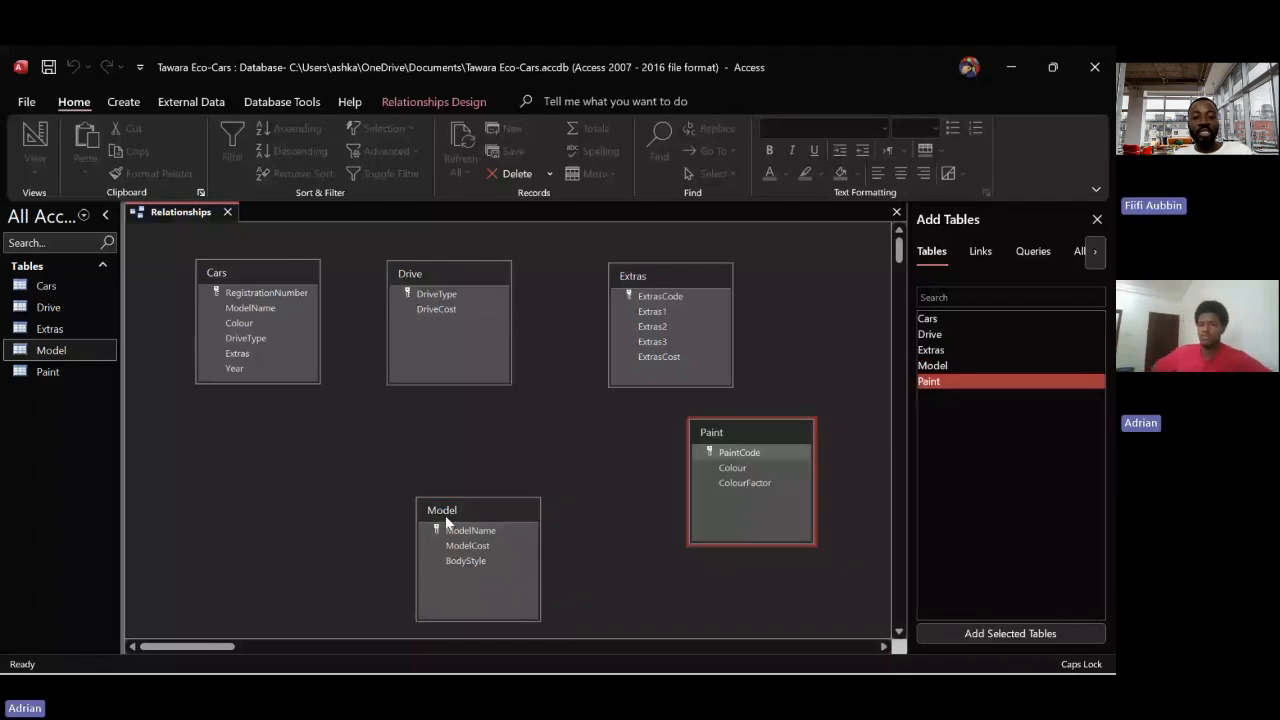
pyautogui.moveTo(446, 519); pyautogui.dragTo(374, 463)
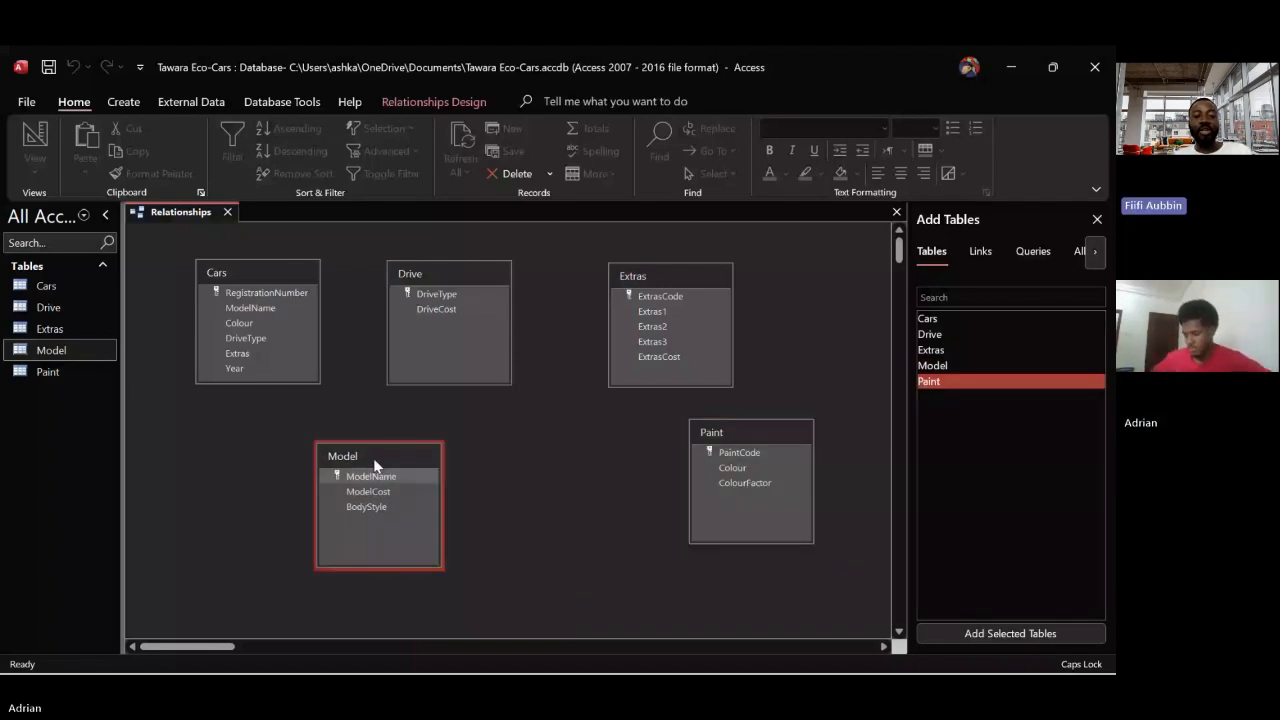
pyautogui.moveTo(734, 432); pyautogui.dragTo(605, 441)
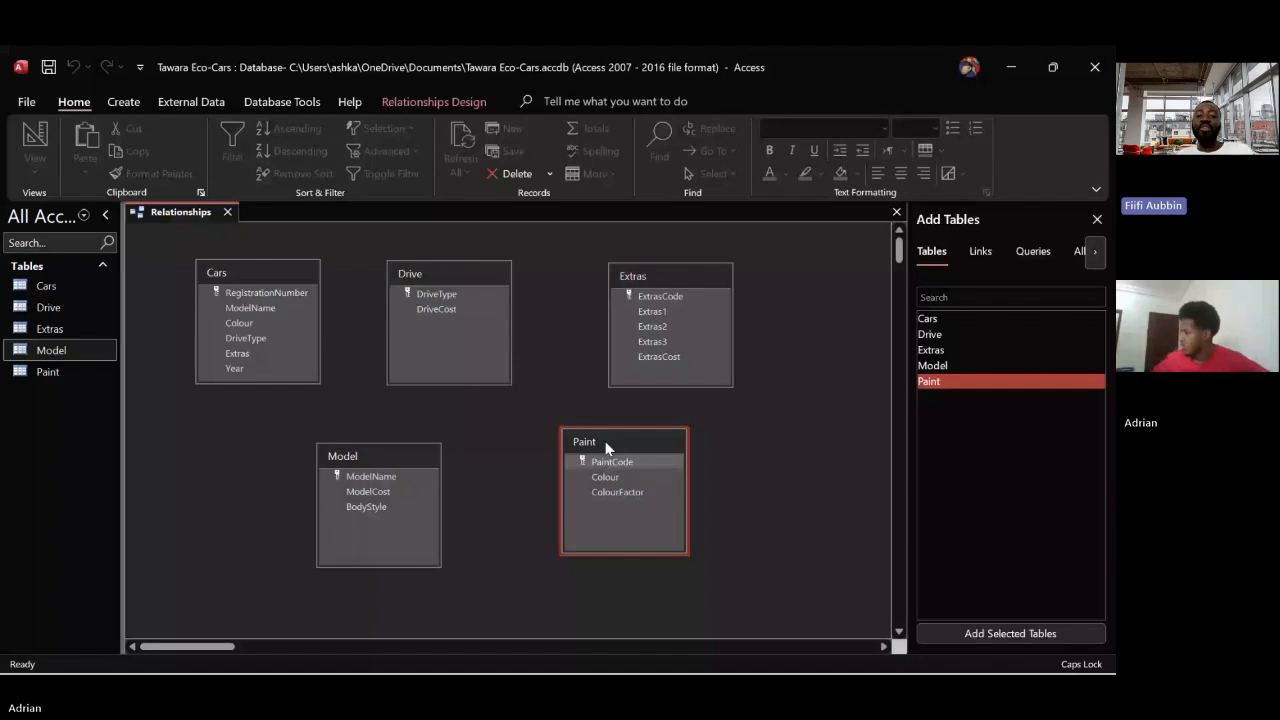
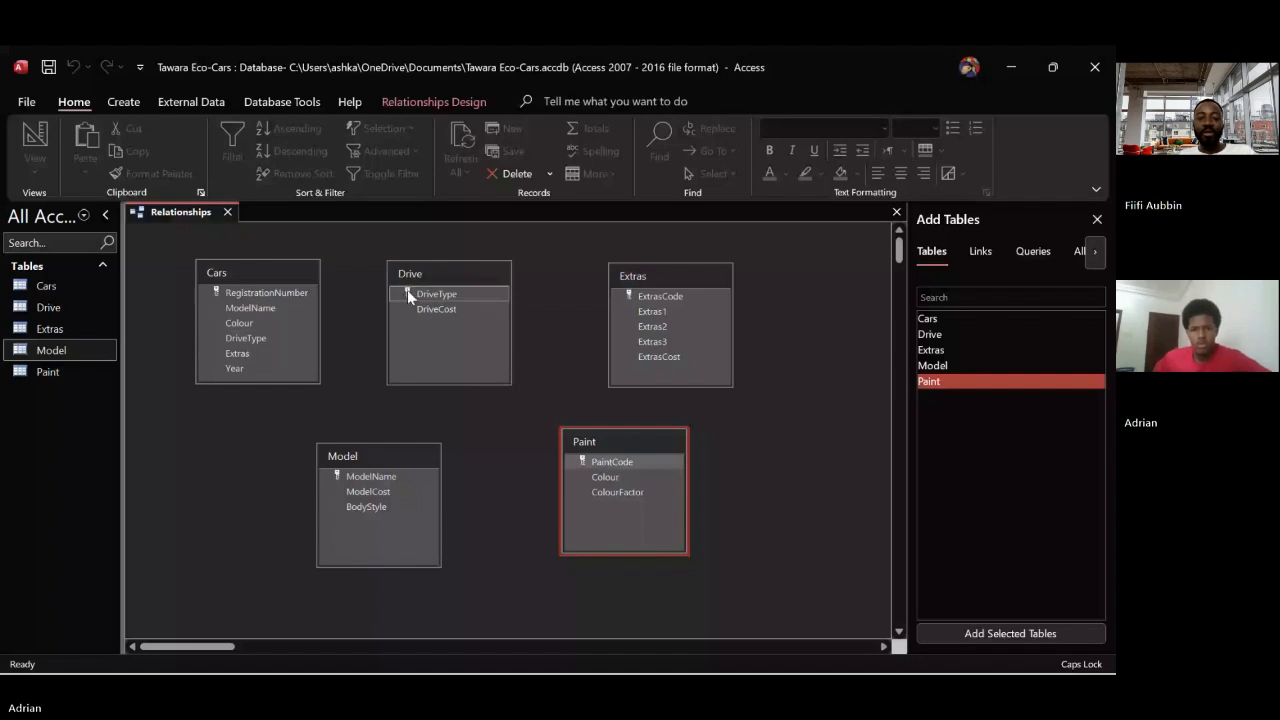
# Link Drive to Cars on DriveType with referential integrity and cascading updates enabled, and move the Model table beneath Cars
pyautogui.moveTo(407, 292); pyautogui.dragTo(283, 341)
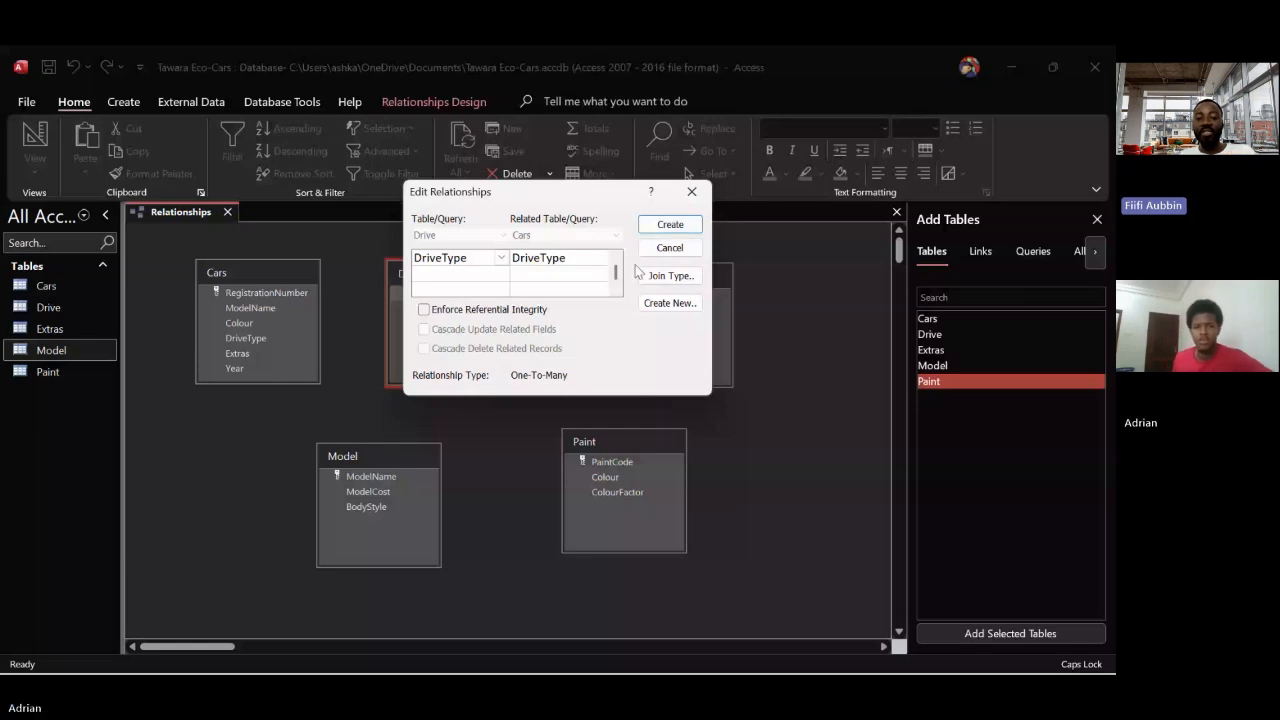
pyautogui.click(450, 313)
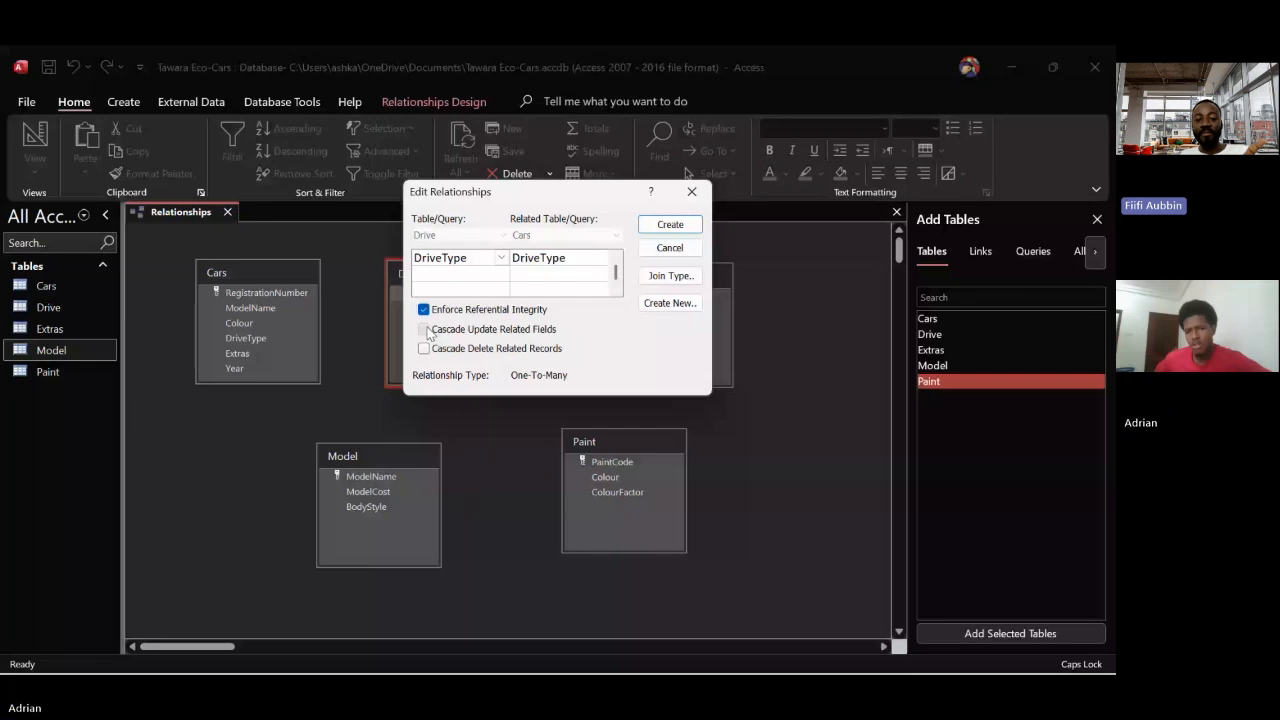
pyautogui.click(425, 330)
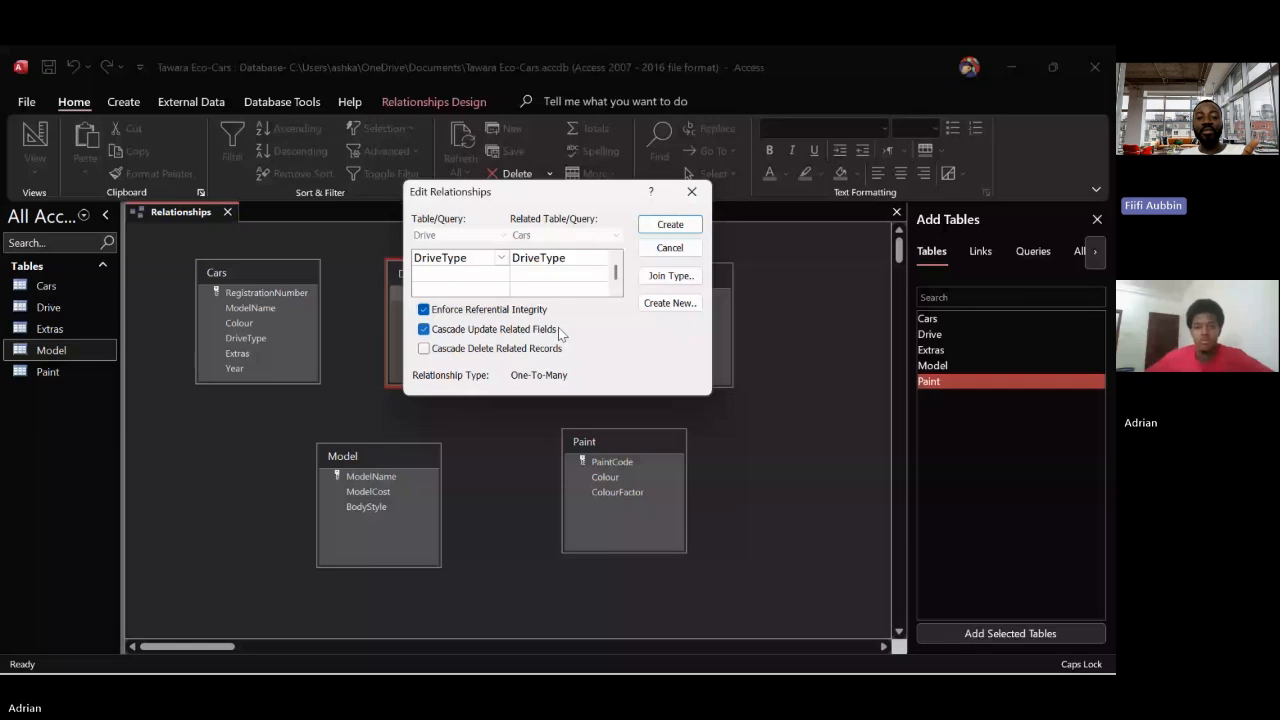
pyautogui.click(669, 224)
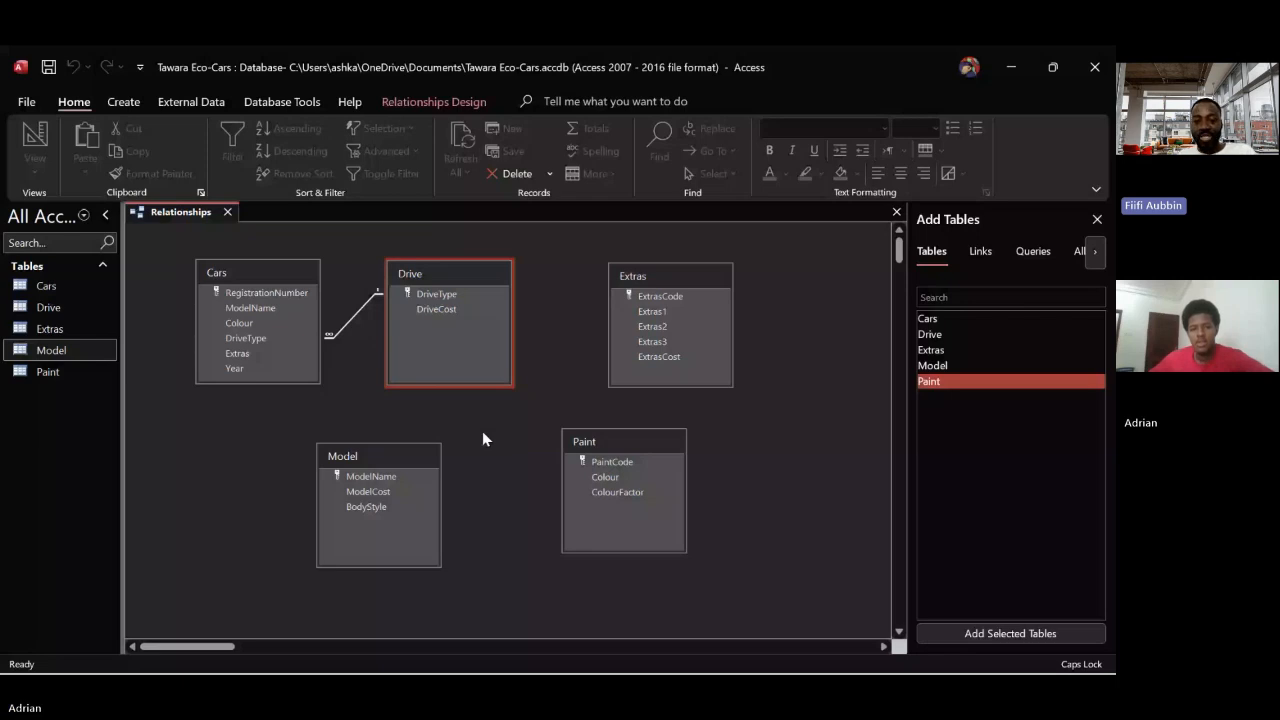
pyautogui.moveTo(405, 462); pyautogui.dragTo(271, 485)
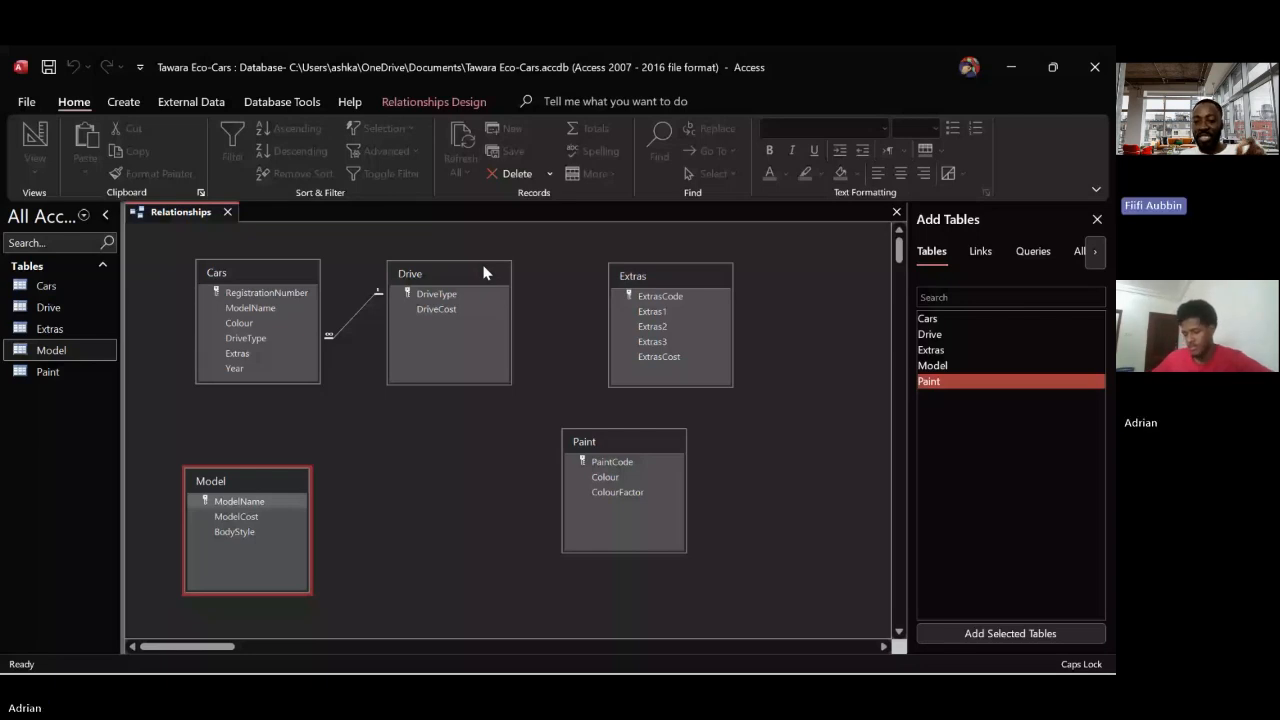
# Rename the Extras field in the Cars table to ExtrasCode, then save and close the table
pyautogui.click(248, 352)
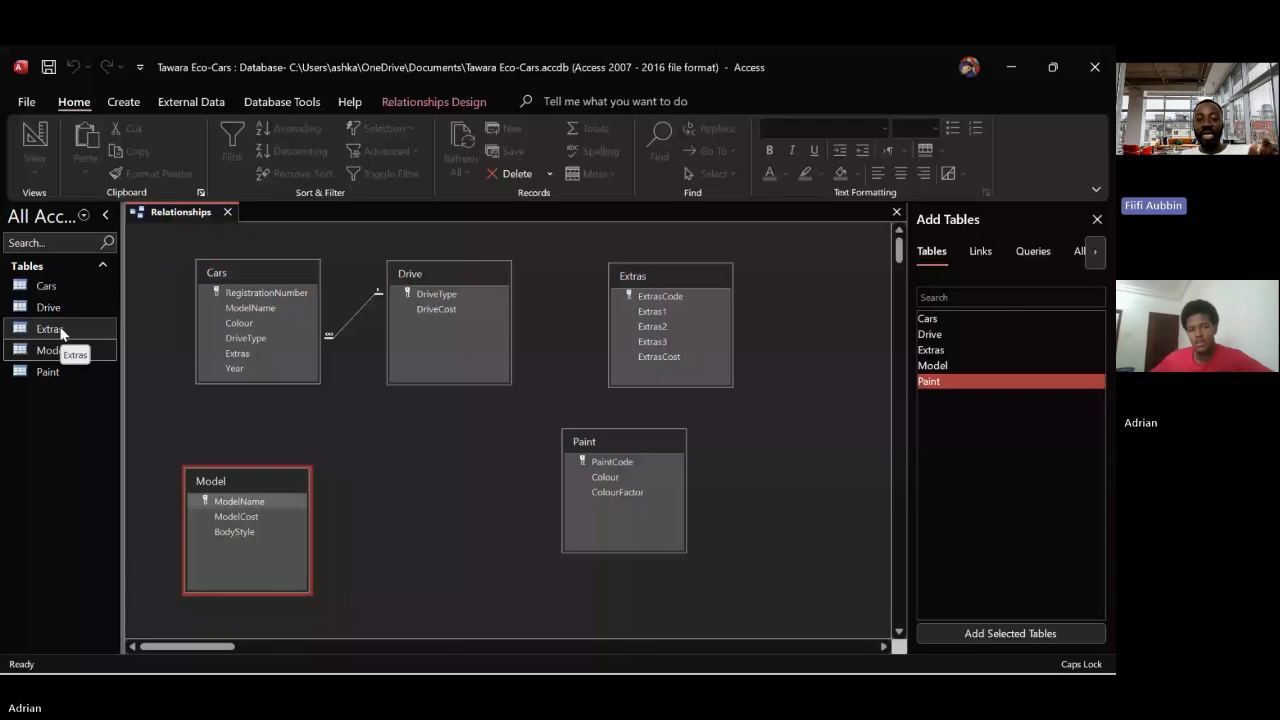
pyautogui.doubleClick(55, 285)
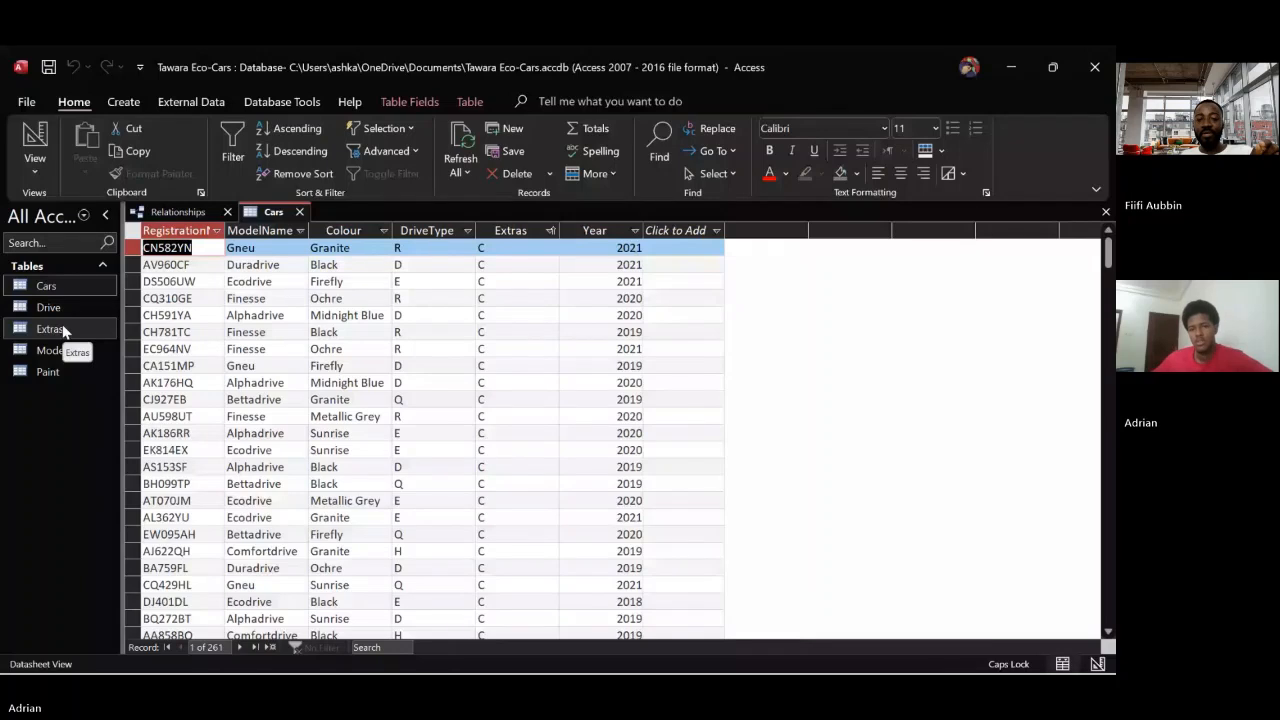
pyautogui.doubleClick(525, 230)
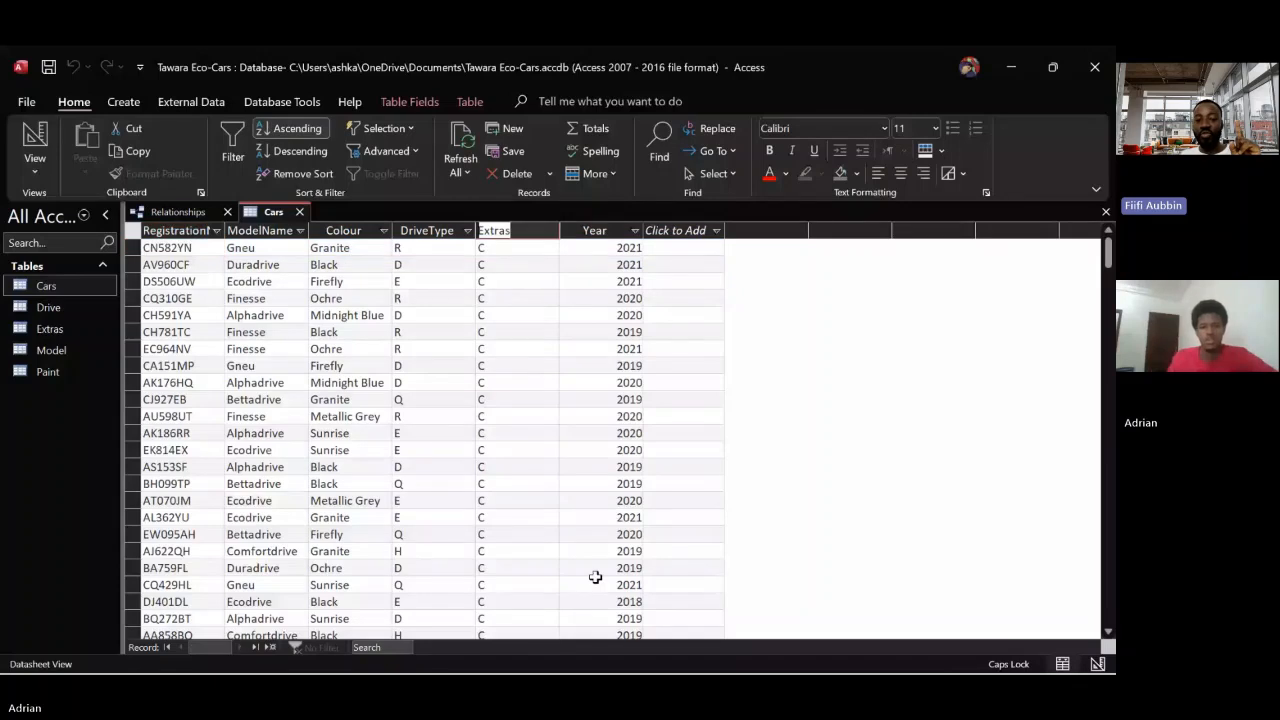
pyautogui.press('Escape')
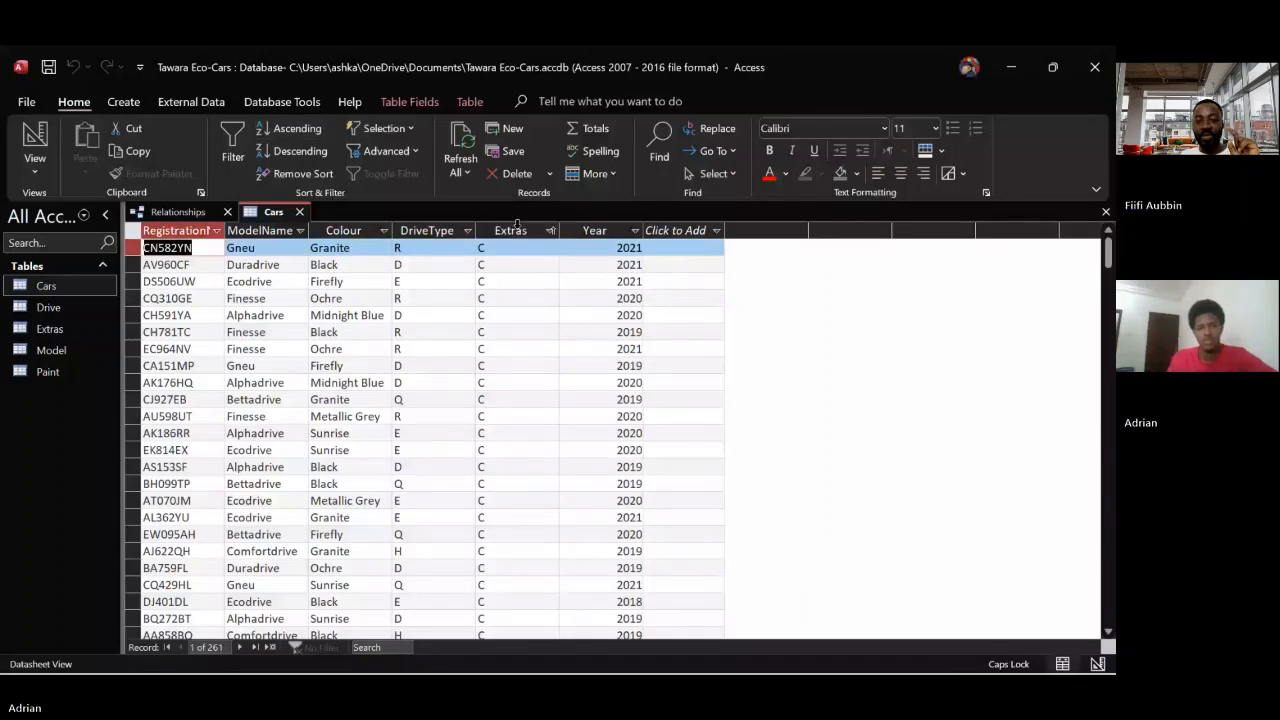
pyautogui.doubleClick(511, 230)
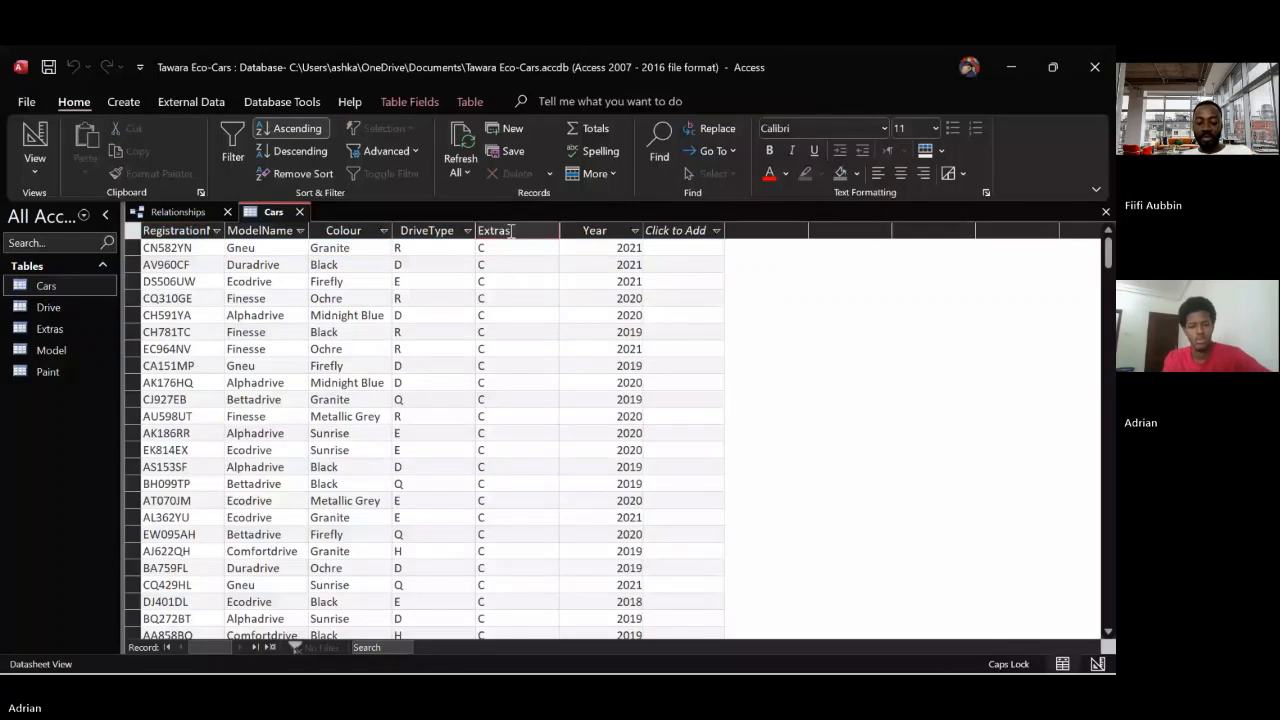
pyautogui.write('c')
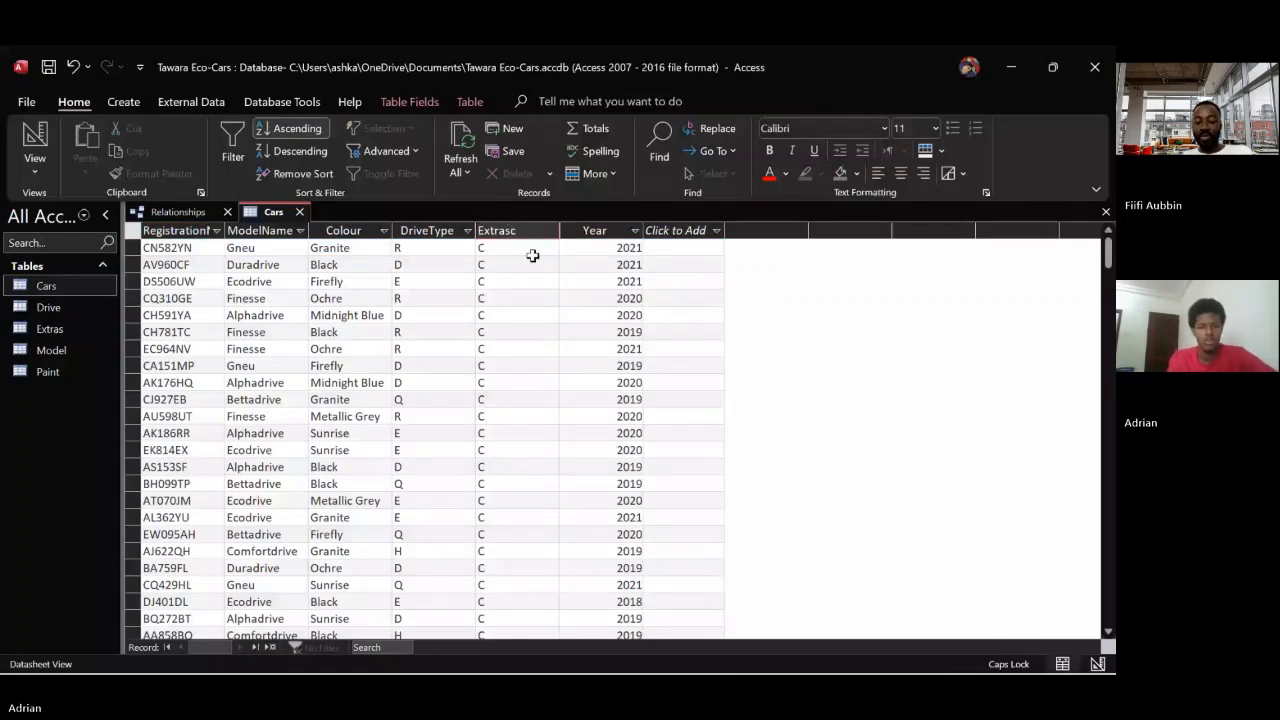
pyautogui.press('capslock')
pyautogui.press('BackSpace')
pyautogui.write('Code')
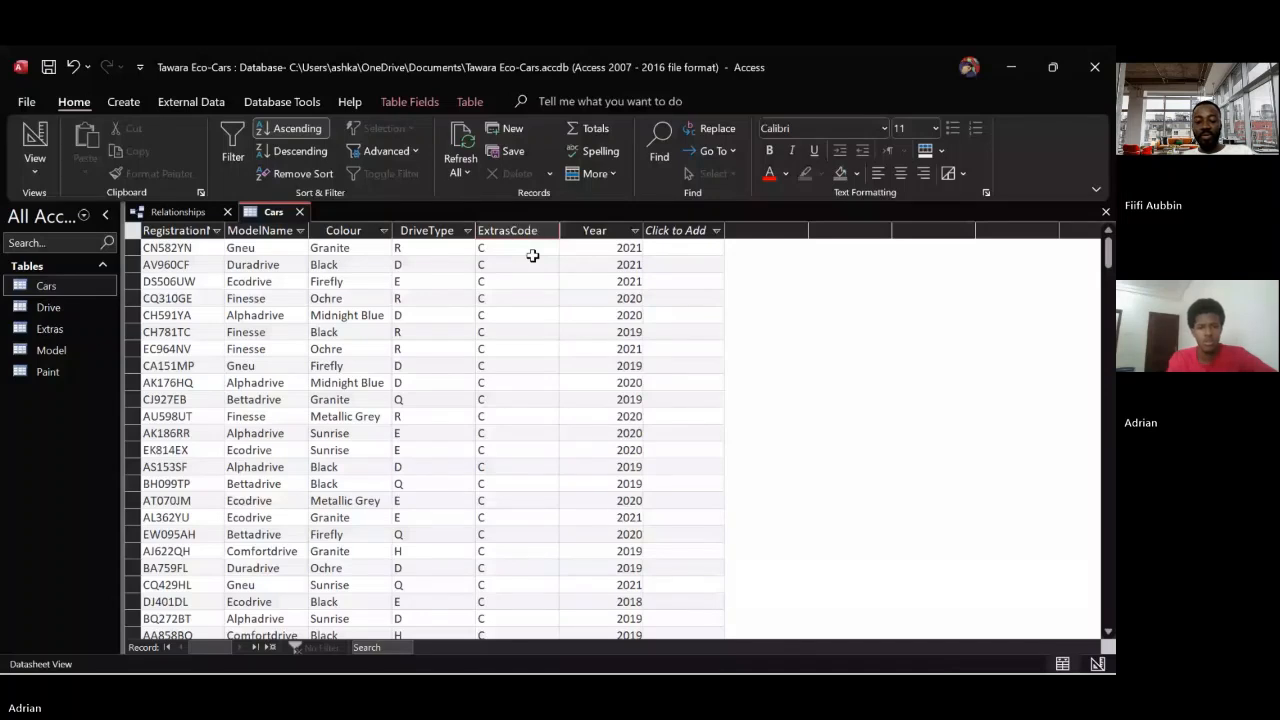
pyautogui.rightClick(272, 213)
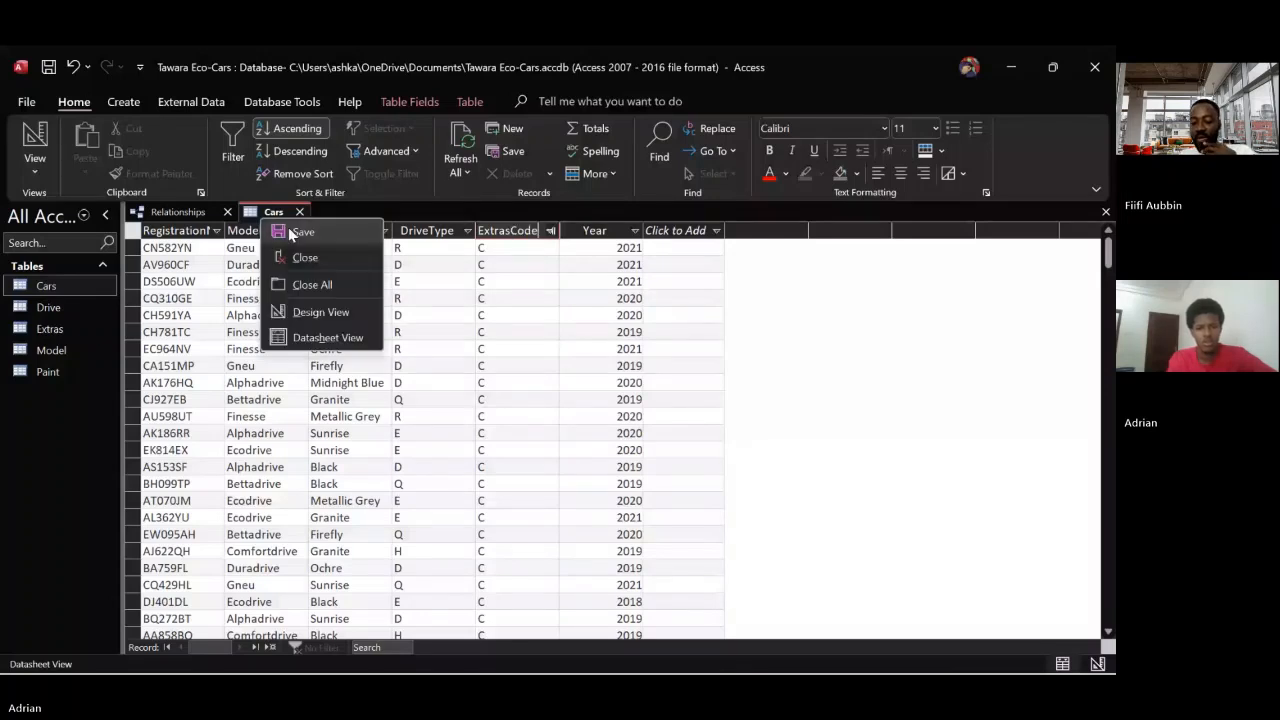
pyautogui.click(290, 229)
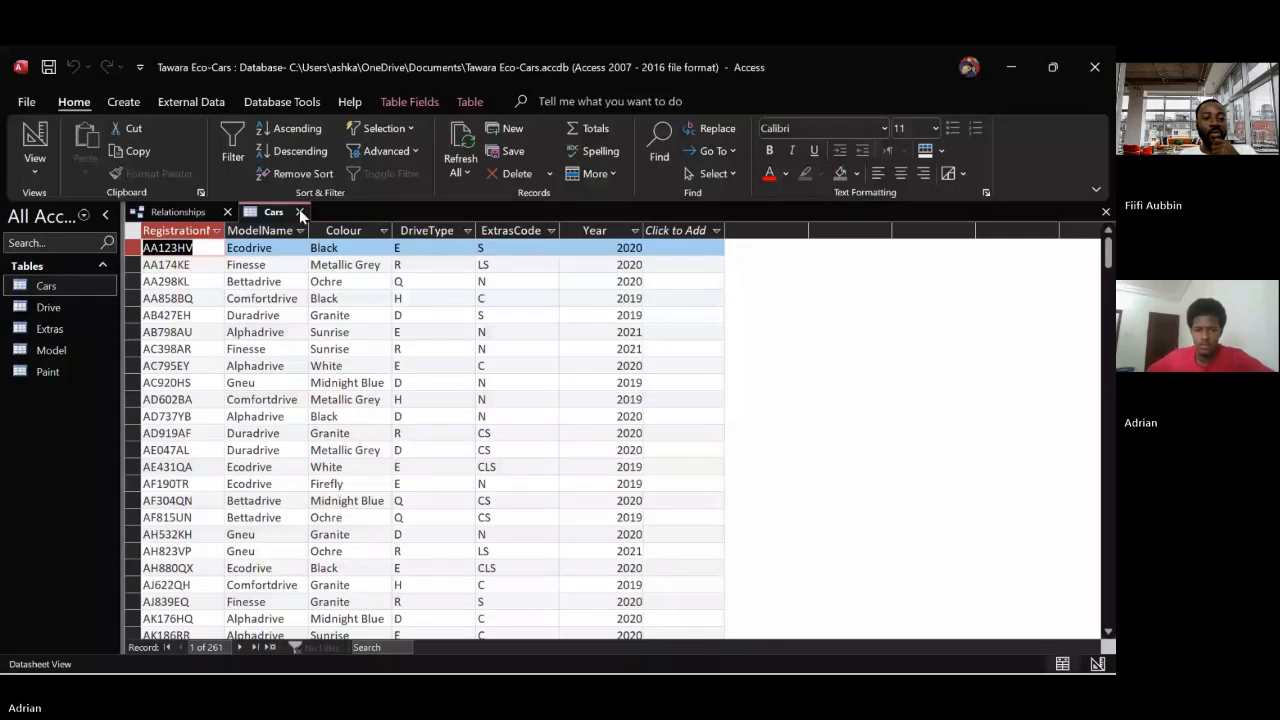
pyautogui.click(300, 213)
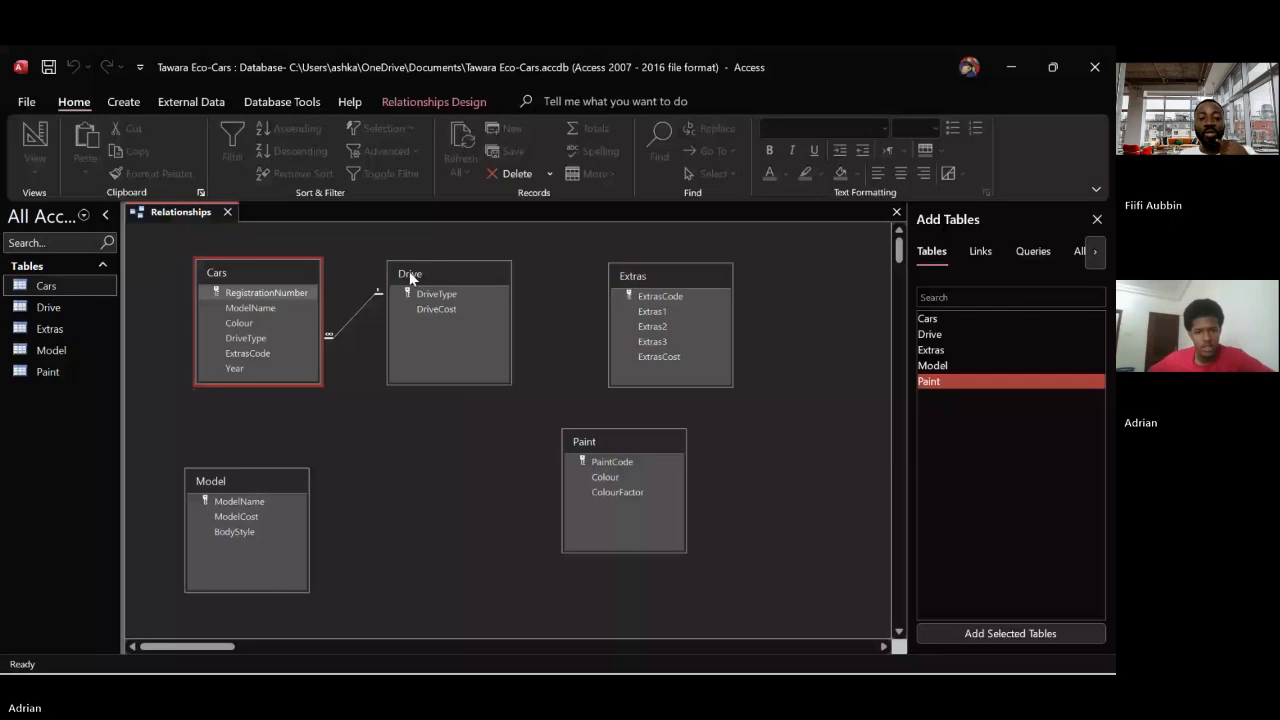
# Reposition the Drive and Extras tables and link Extras to Cars on ExtrasCode with referential integrity and cascading updates enabled
pyautogui.moveTo(409, 271); pyautogui.dragTo(430, 417)
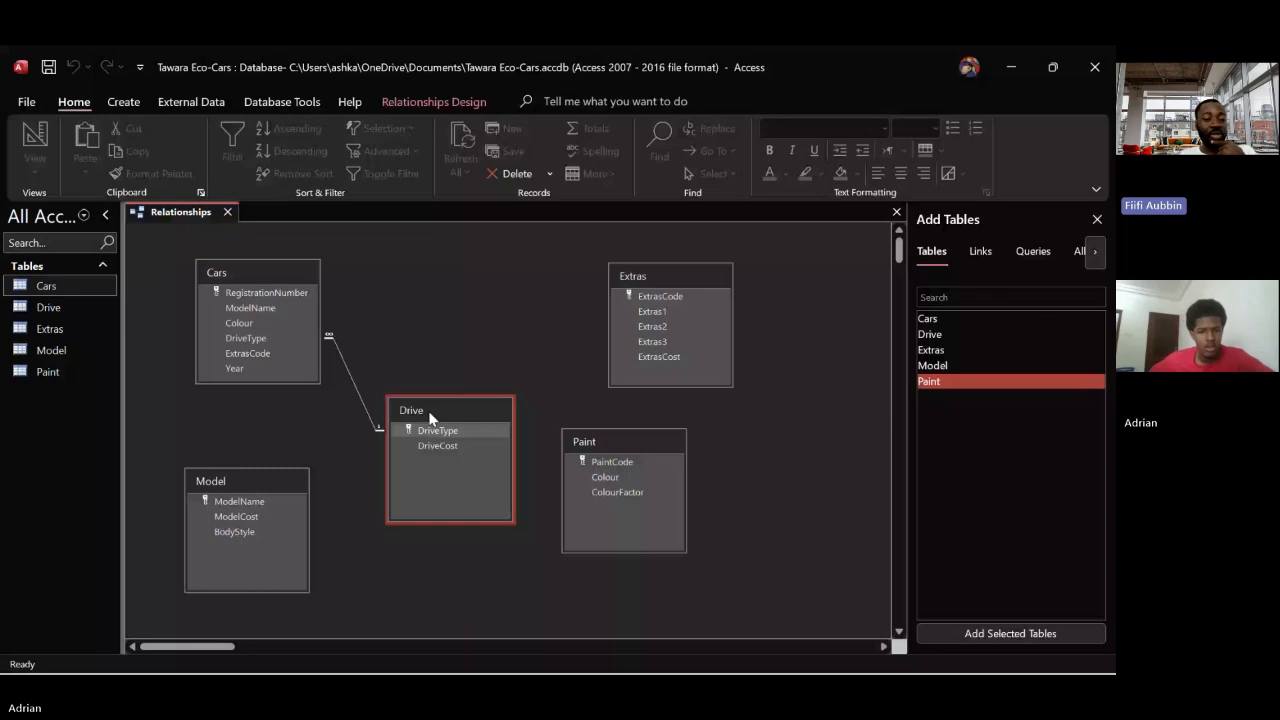
pyautogui.click(644, 278)
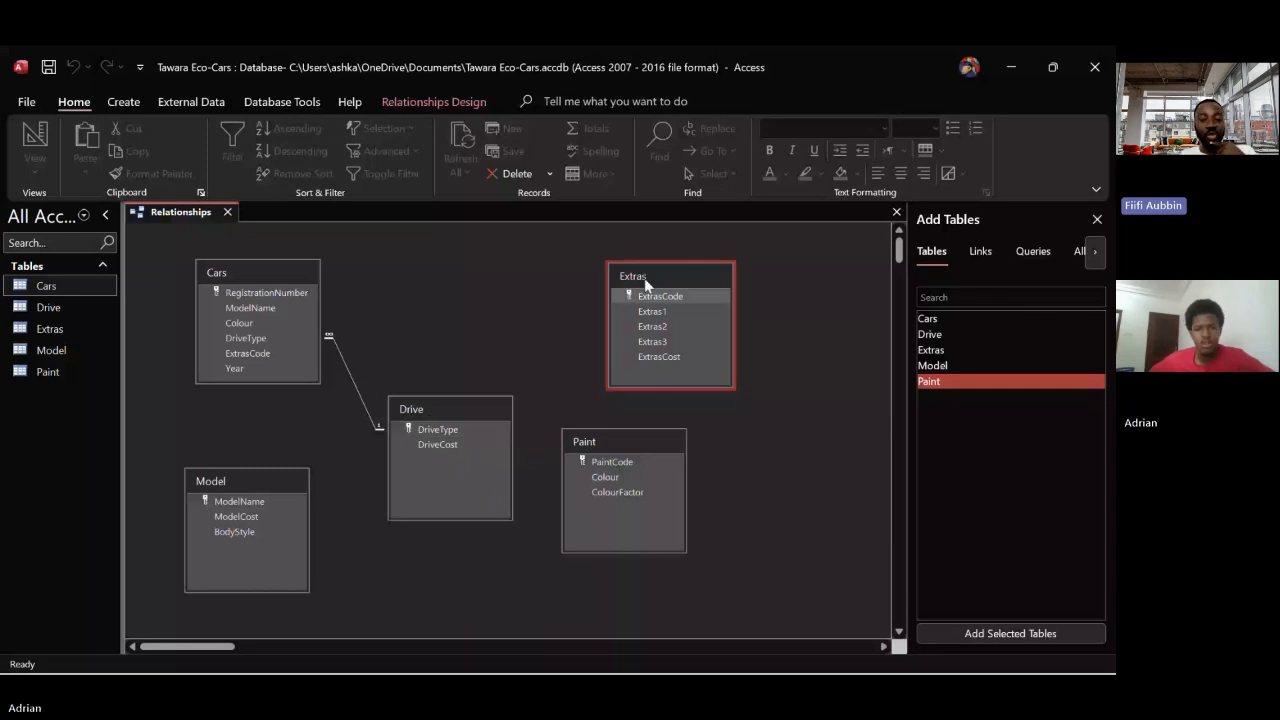
pyautogui.moveTo(644, 278); pyautogui.dragTo(565, 263)
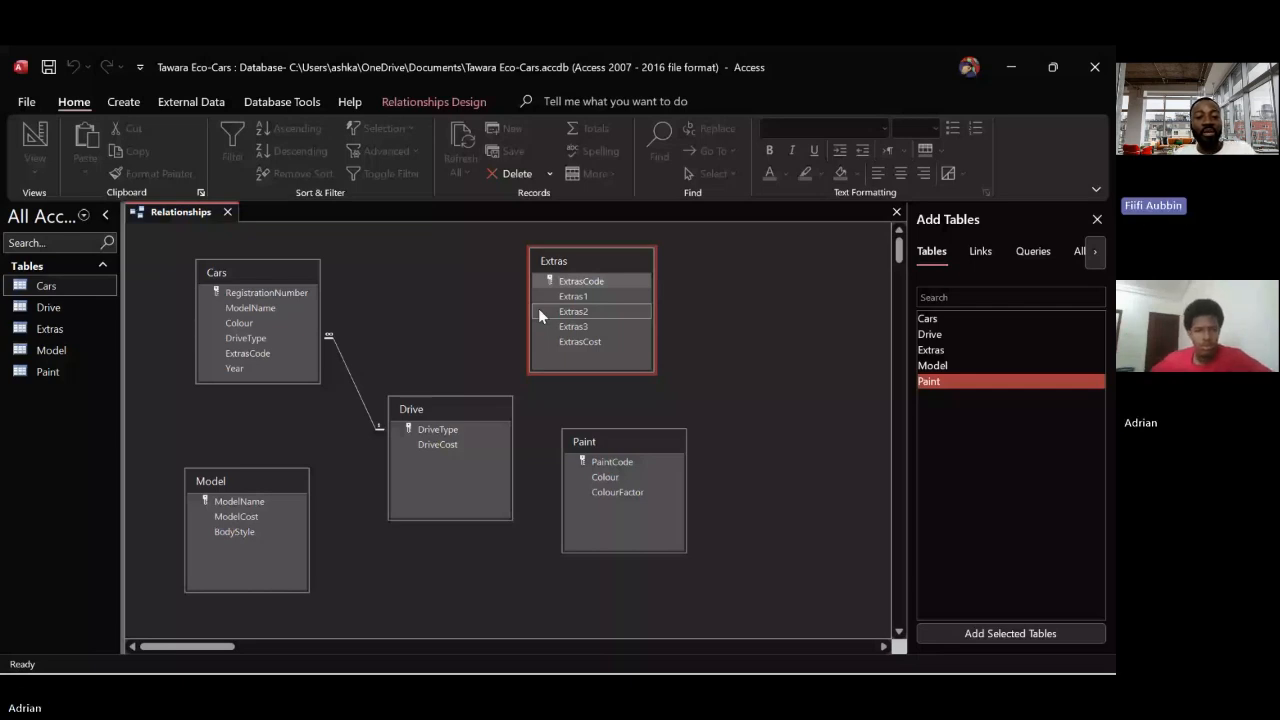
pyautogui.moveTo(290, 349)
pyautogui.mouseDown()
pyautogui.moveTo(545, 279)
pyautogui.moveTo(268, 354)
pyautogui.mouseUp()
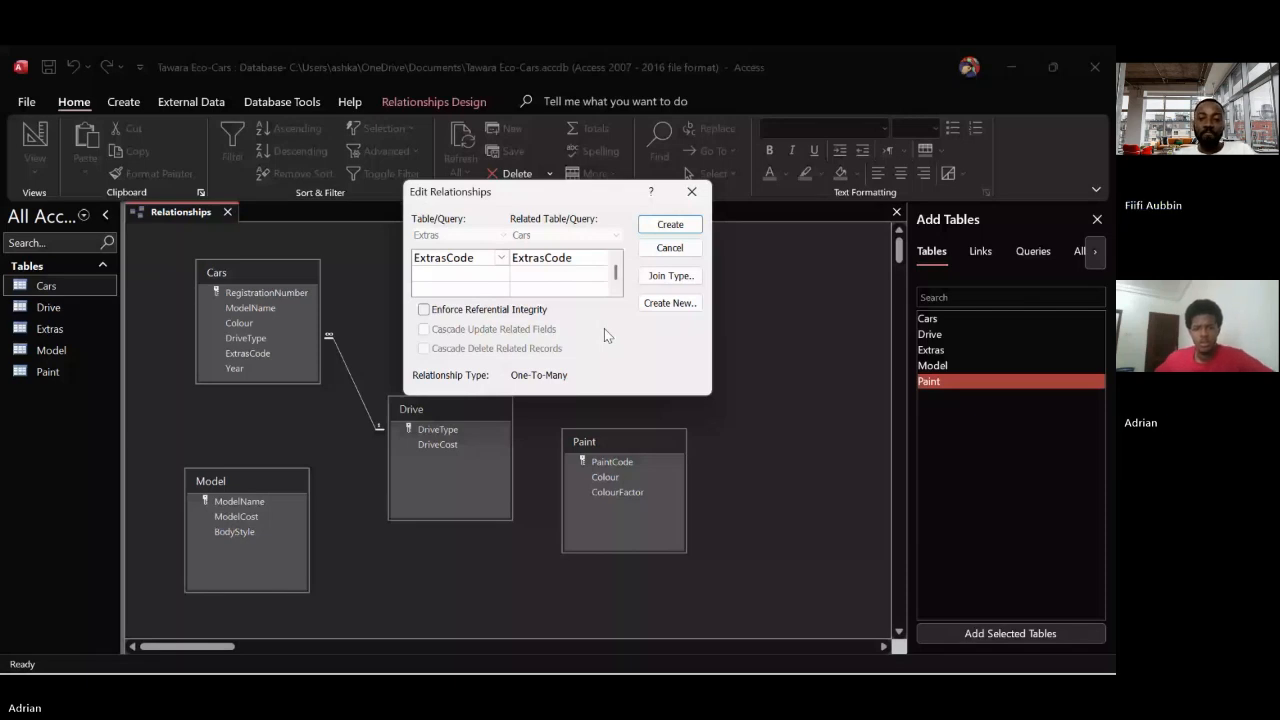
pyautogui.click(423, 309)
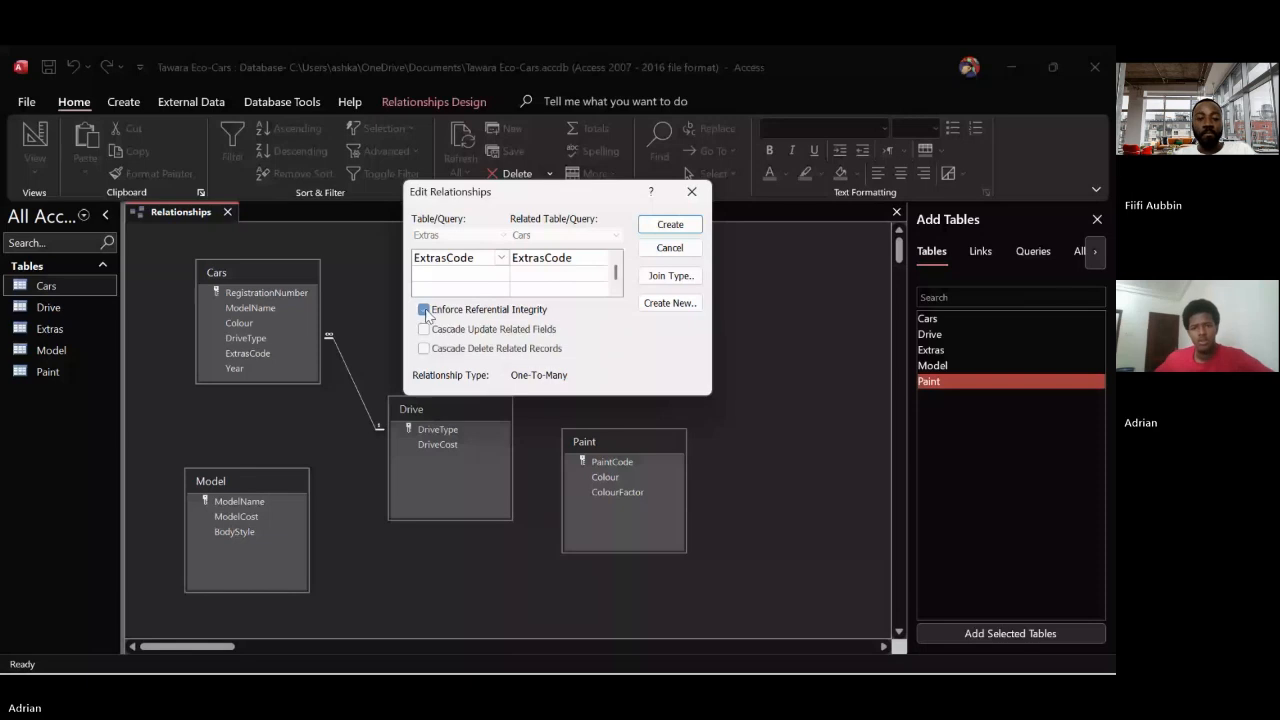
pyautogui.click(423, 329)
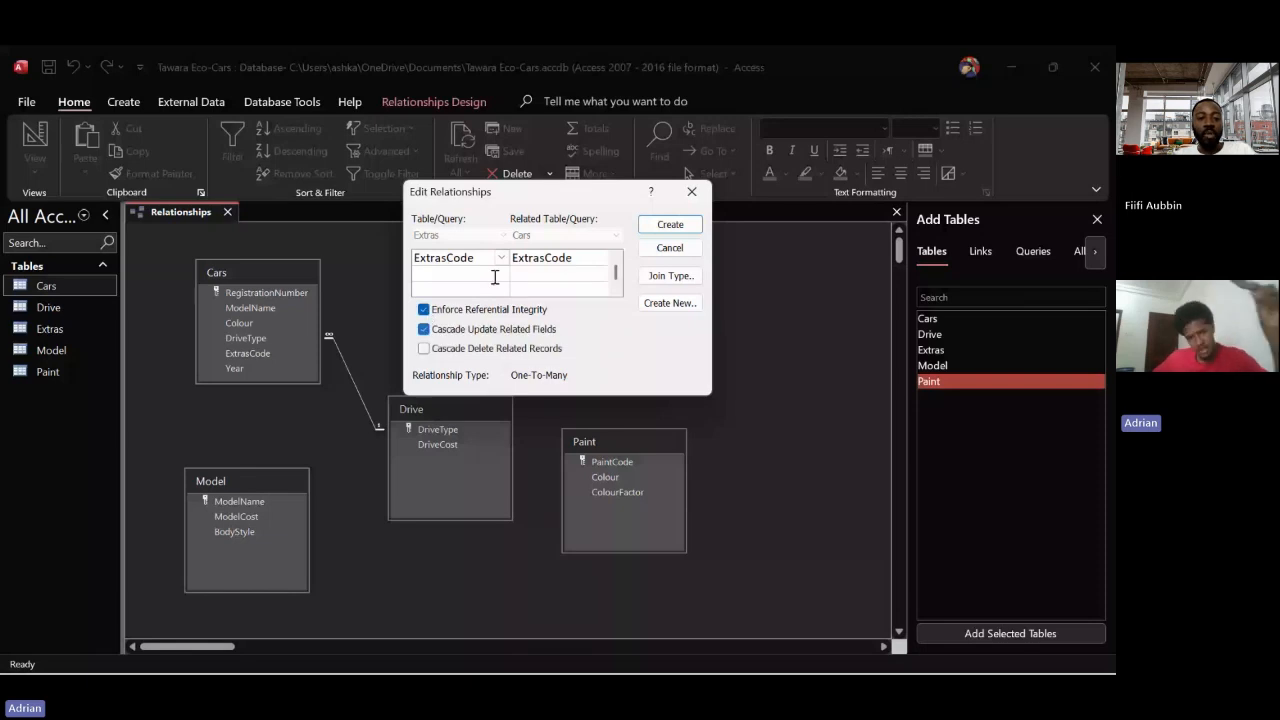
pyautogui.click(666, 225)
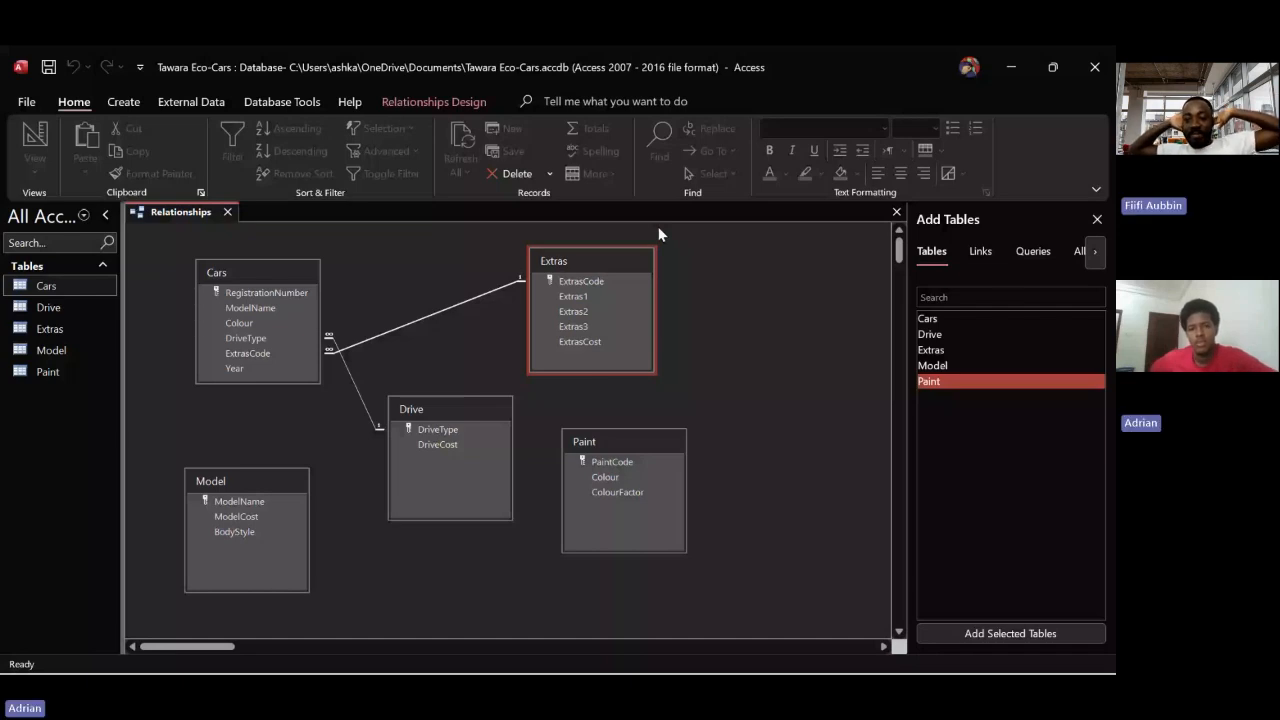
# Move Drive up between Cars and Extras, shorten its box, and place Extras at the far end level with Cars' ExtrasCode field
pyautogui.moveTo(612, 261); pyautogui.dragTo(759, 385)
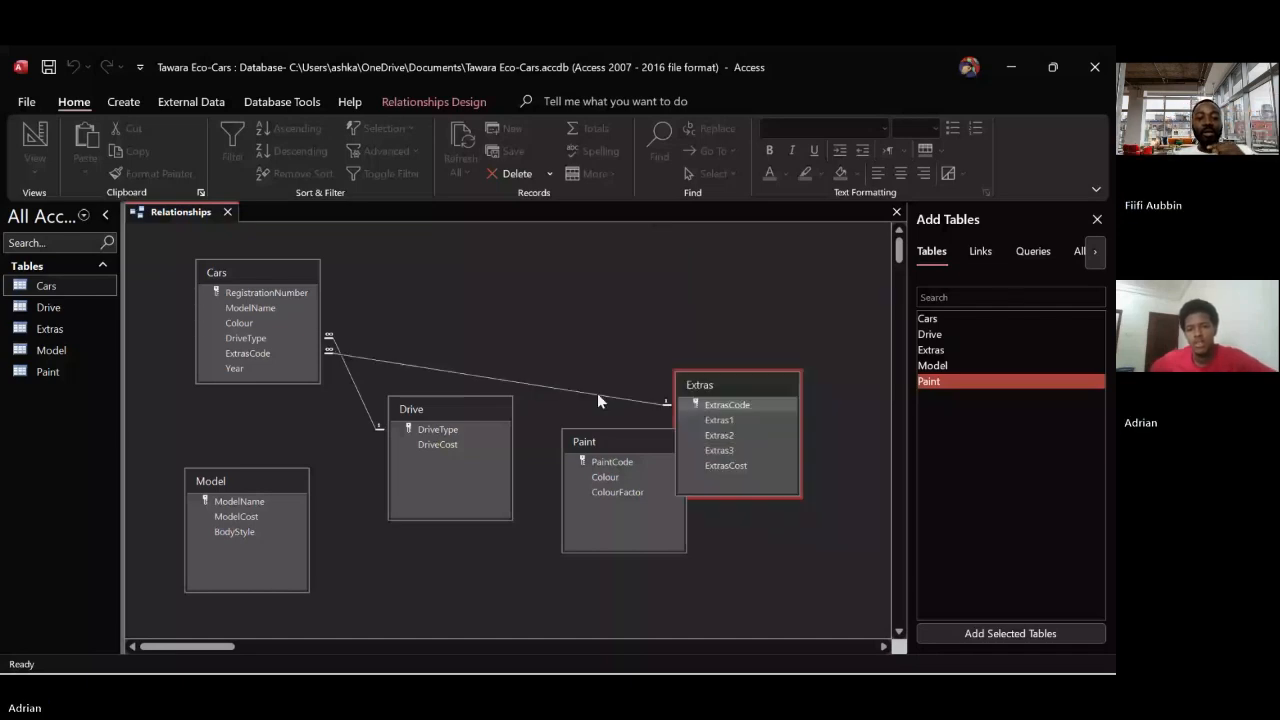
pyautogui.moveTo(430, 409); pyautogui.dragTo(524, 246)
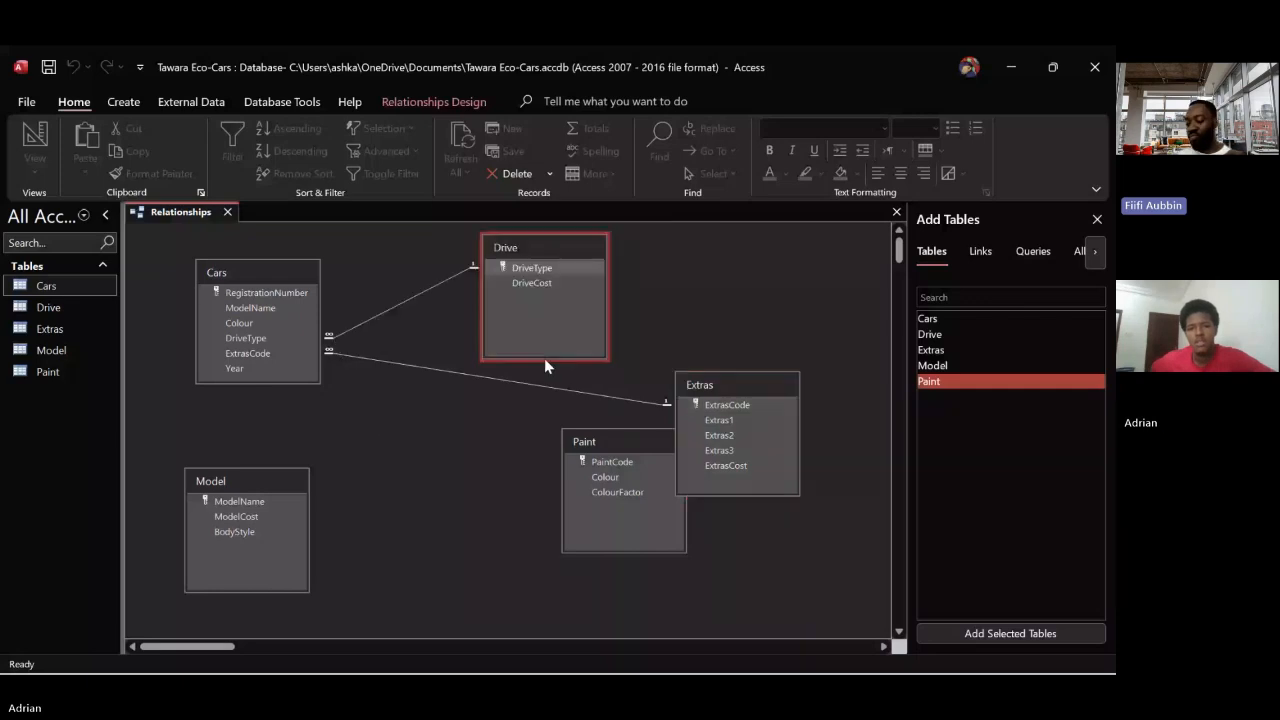
pyautogui.moveTo(545, 355); pyautogui.dragTo(545, 323)
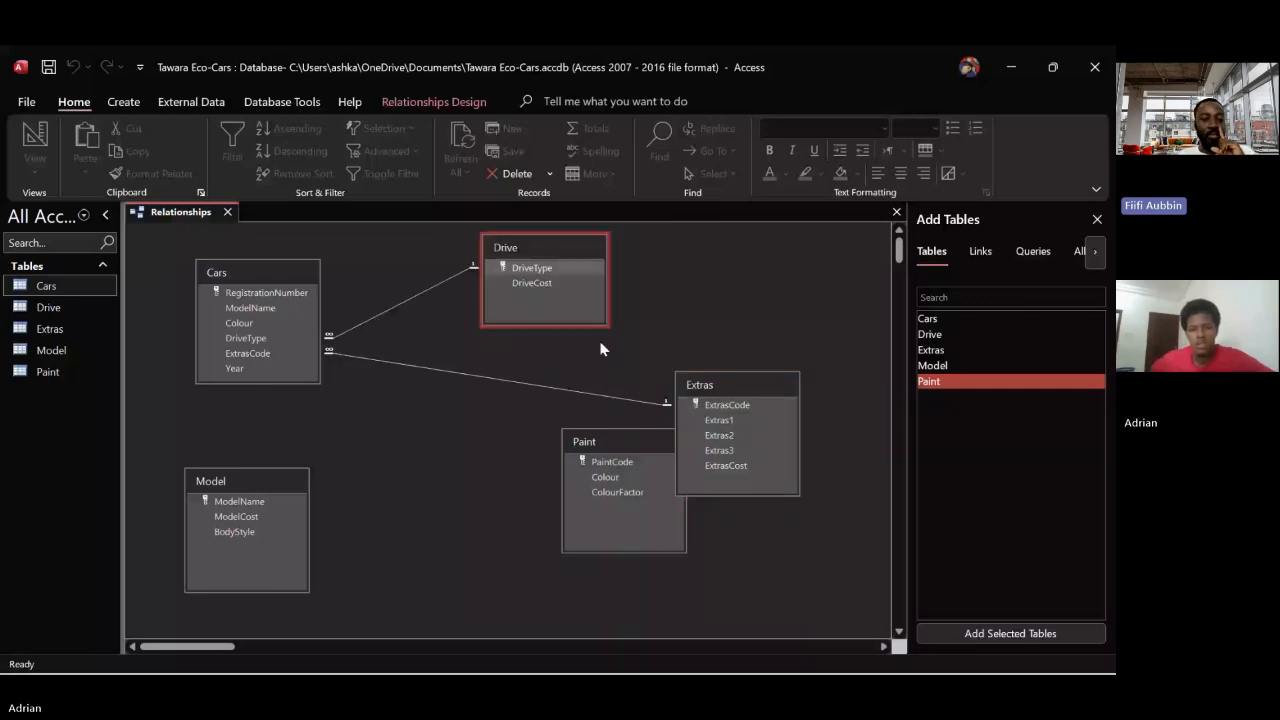
pyautogui.moveTo(727, 378); pyautogui.dragTo(778, 327)
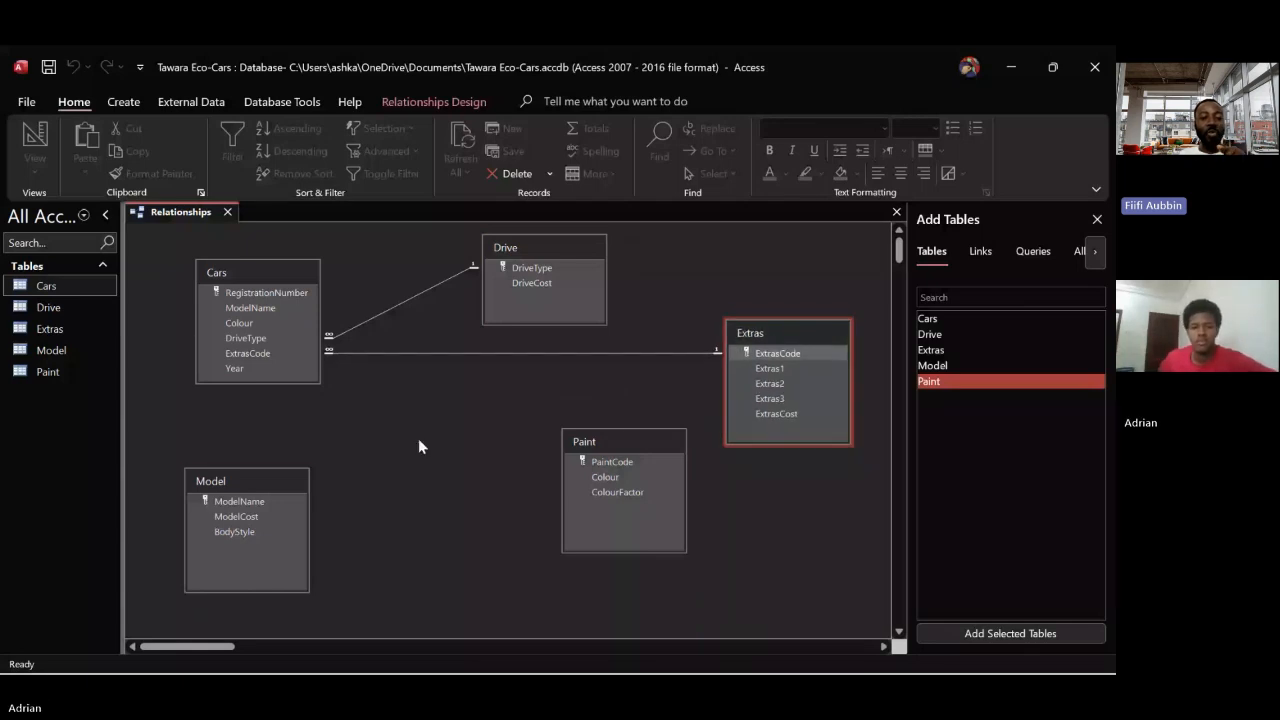
# Move the Model table below and beside Cars and link it to Cars on ModelName with referential integrity and cascading updates
pyautogui.click(252, 481)
pyautogui.moveTo(252, 481); pyautogui.dragTo(384, 456)
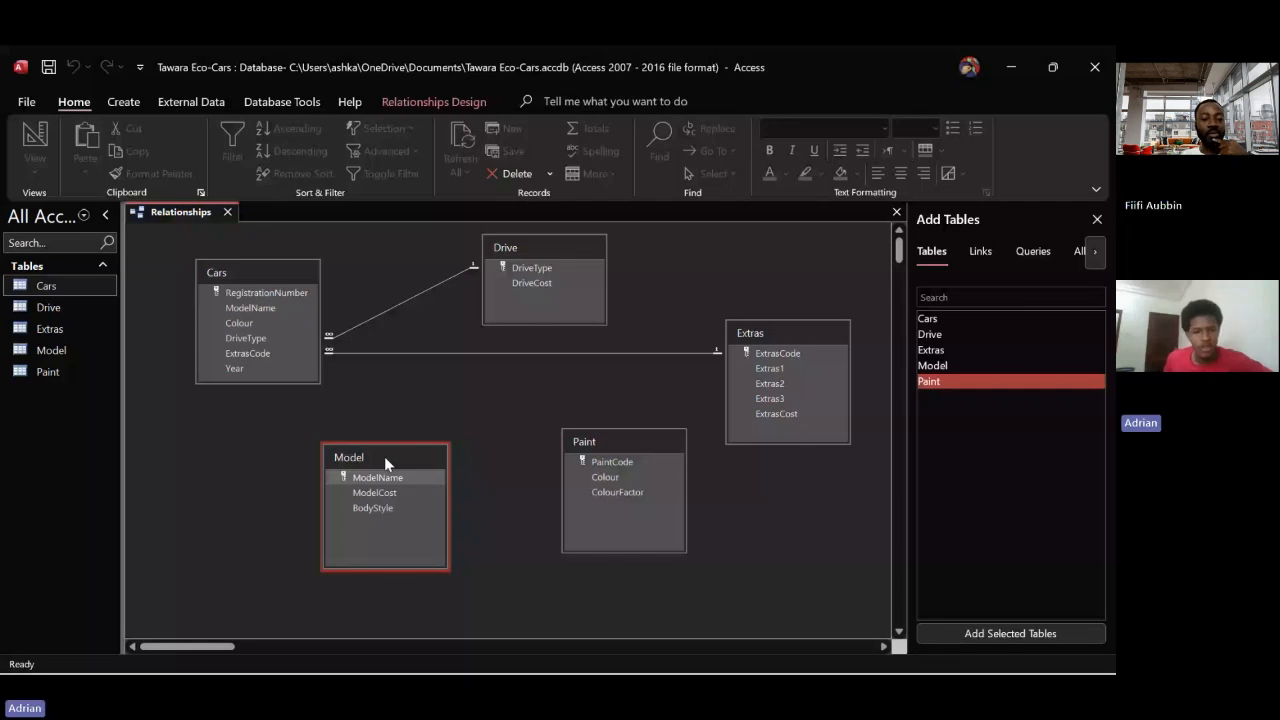
pyautogui.moveTo(384, 456); pyautogui.dragTo(330, 312)
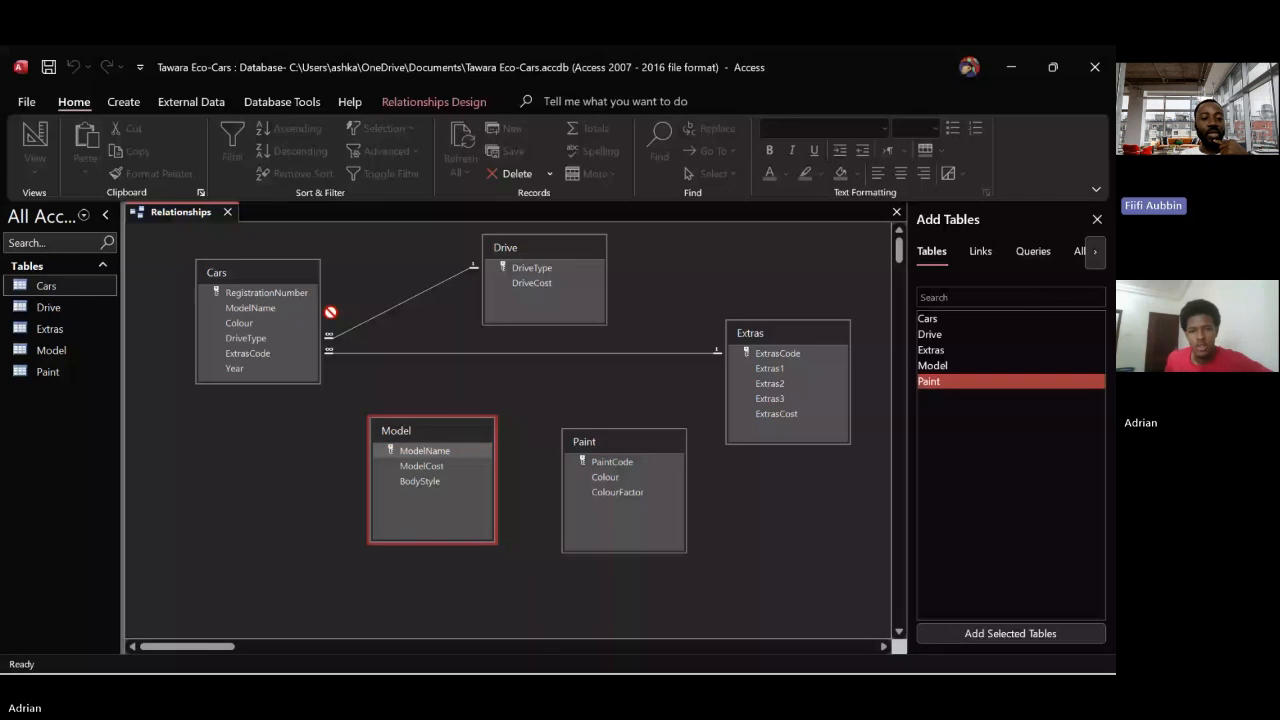
pyautogui.moveTo(330, 312); pyautogui.dragTo(250, 308)
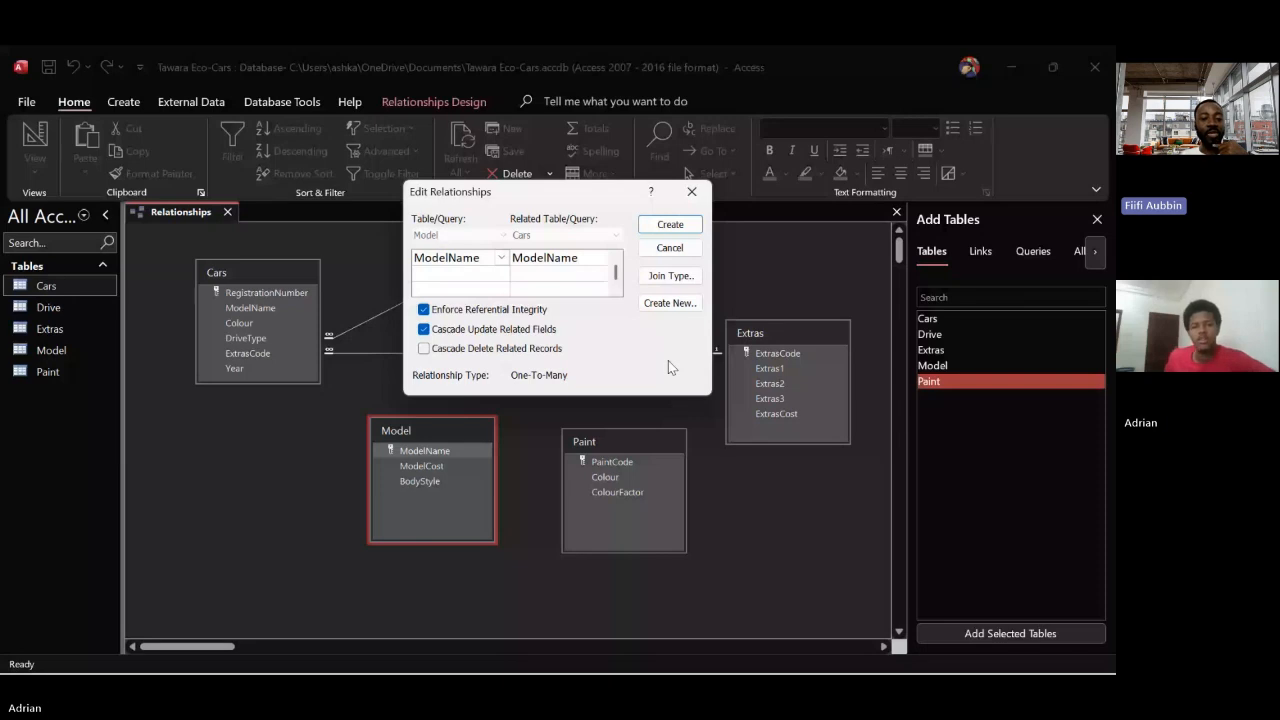
pyautogui.click(654, 224)
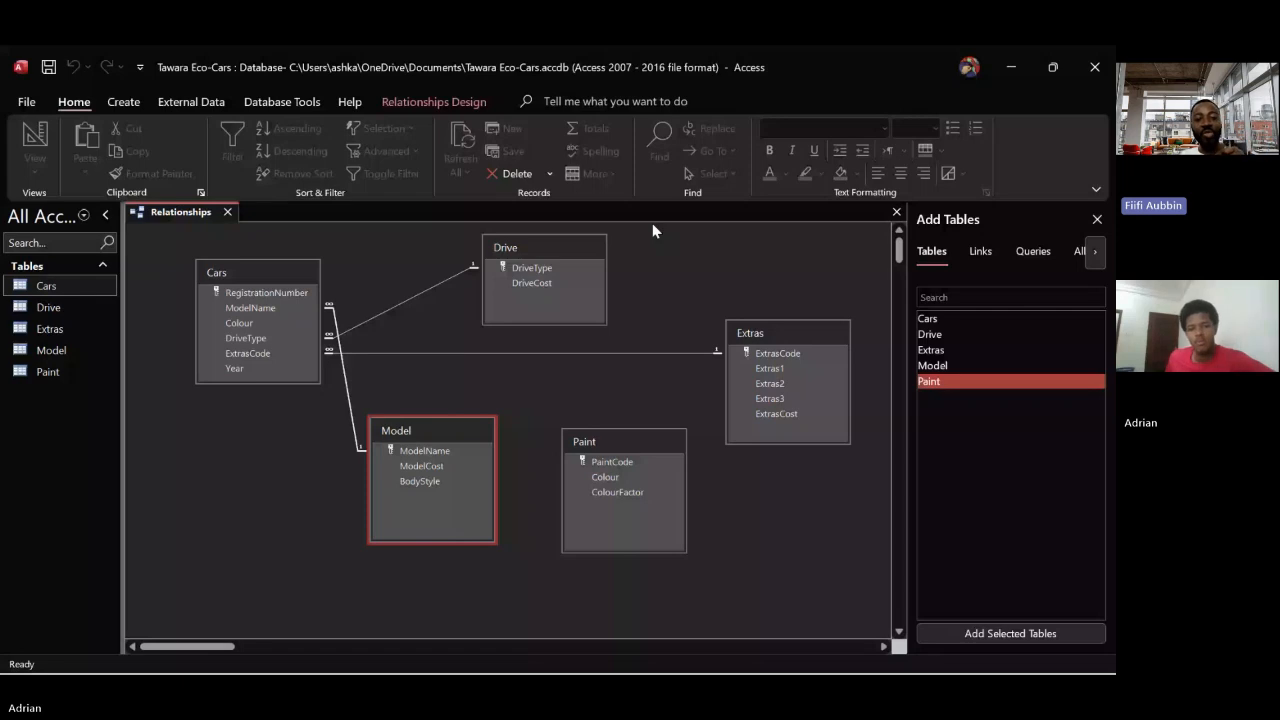
# Swap the Paint and Model tables in the relationships layout so Paint sits nearer to Cars
pyautogui.click(645, 440)
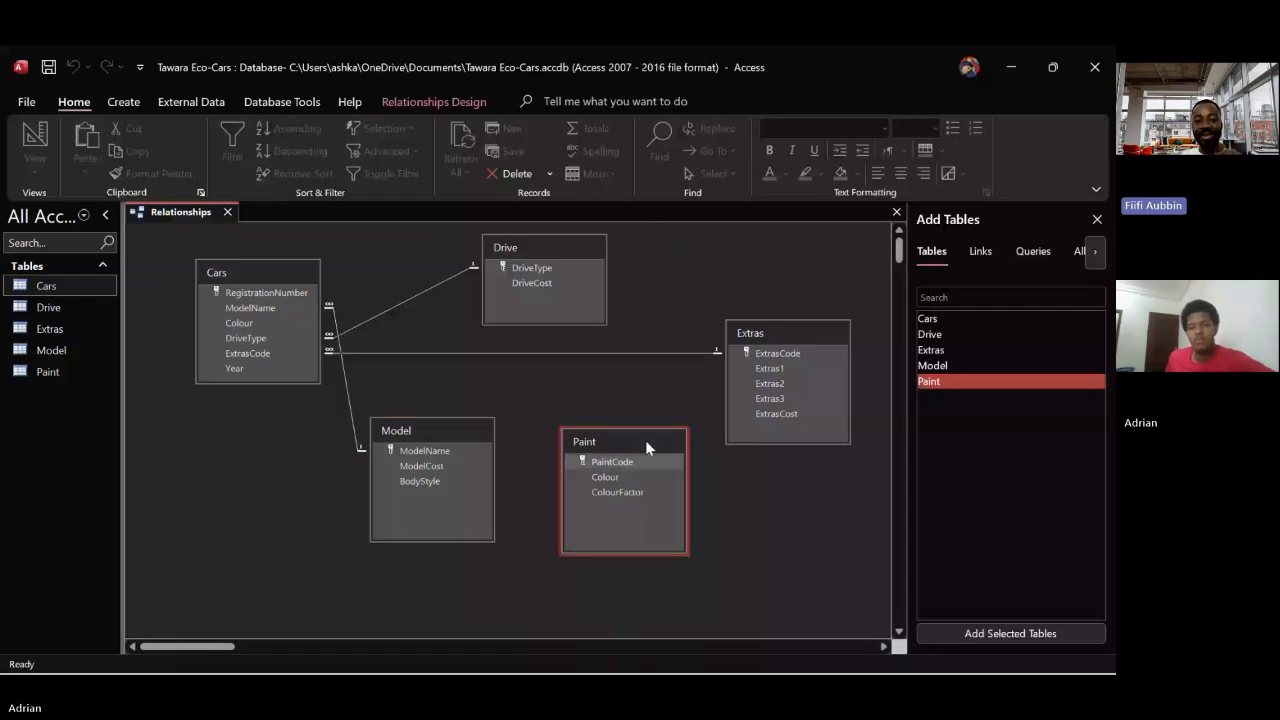
pyautogui.moveTo(645, 440); pyautogui.dragTo(279, 466)
pyautogui.moveTo(442, 430); pyautogui.dragTo(634, 439)
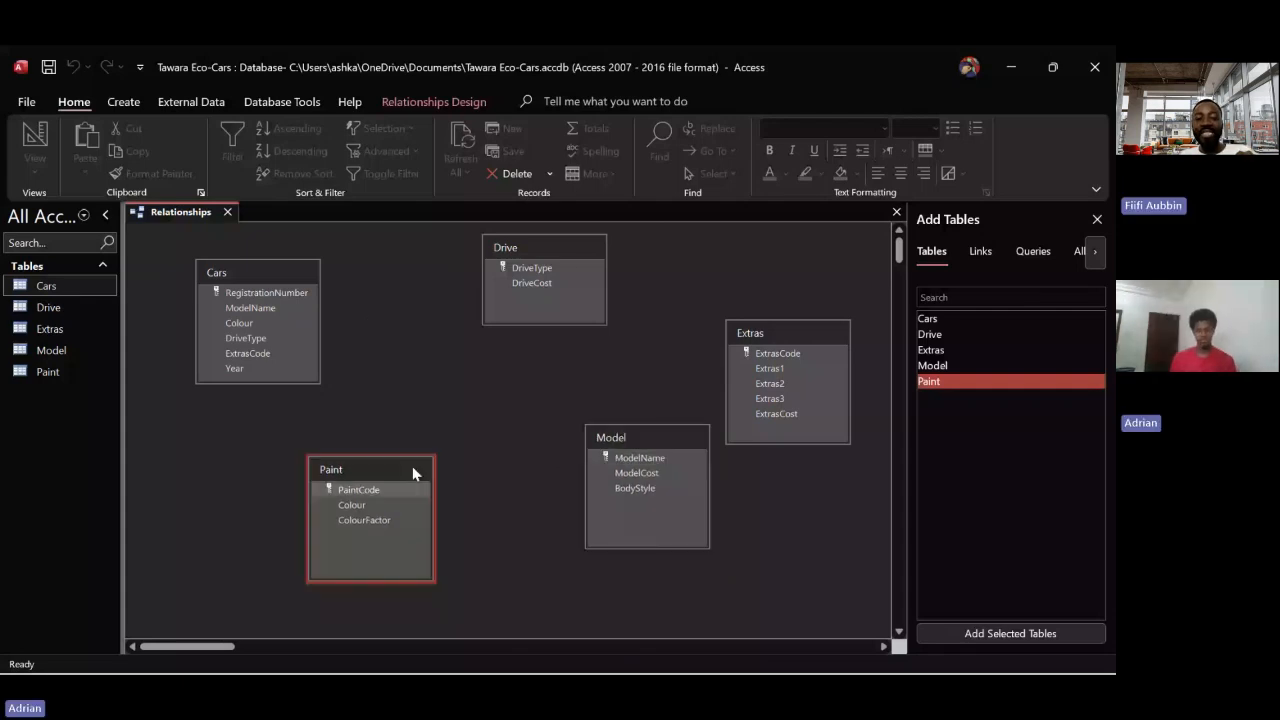
pyautogui.moveTo(412, 470); pyautogui.dragTo(497, 486)
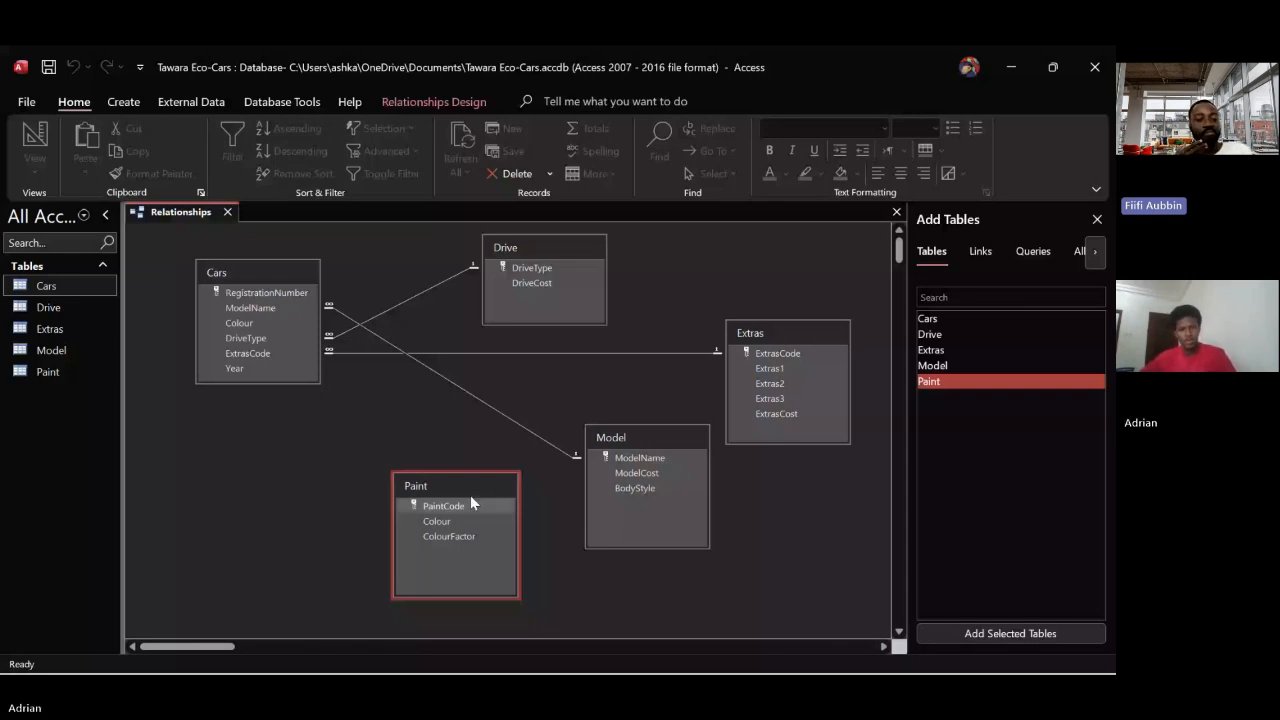
# Open the Cars table in datasheet view
pyautogui.doubleClick(40, 285)
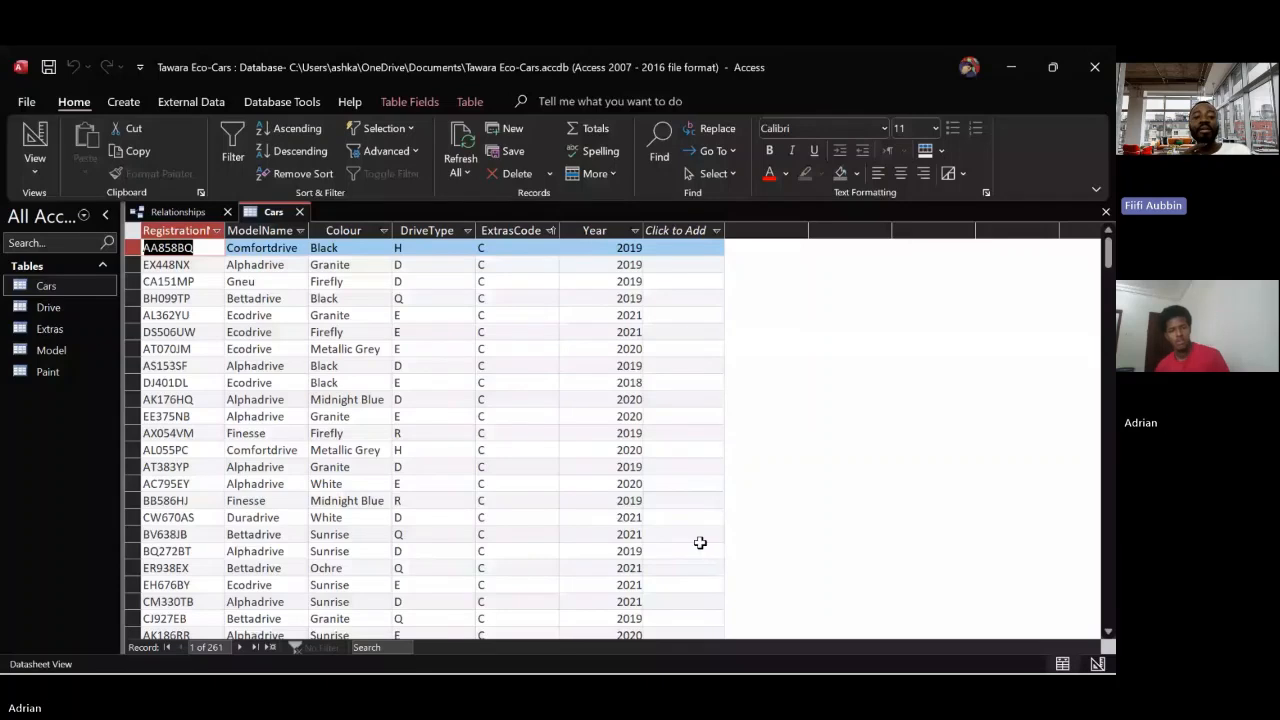
pyautogui.click(340, 231)
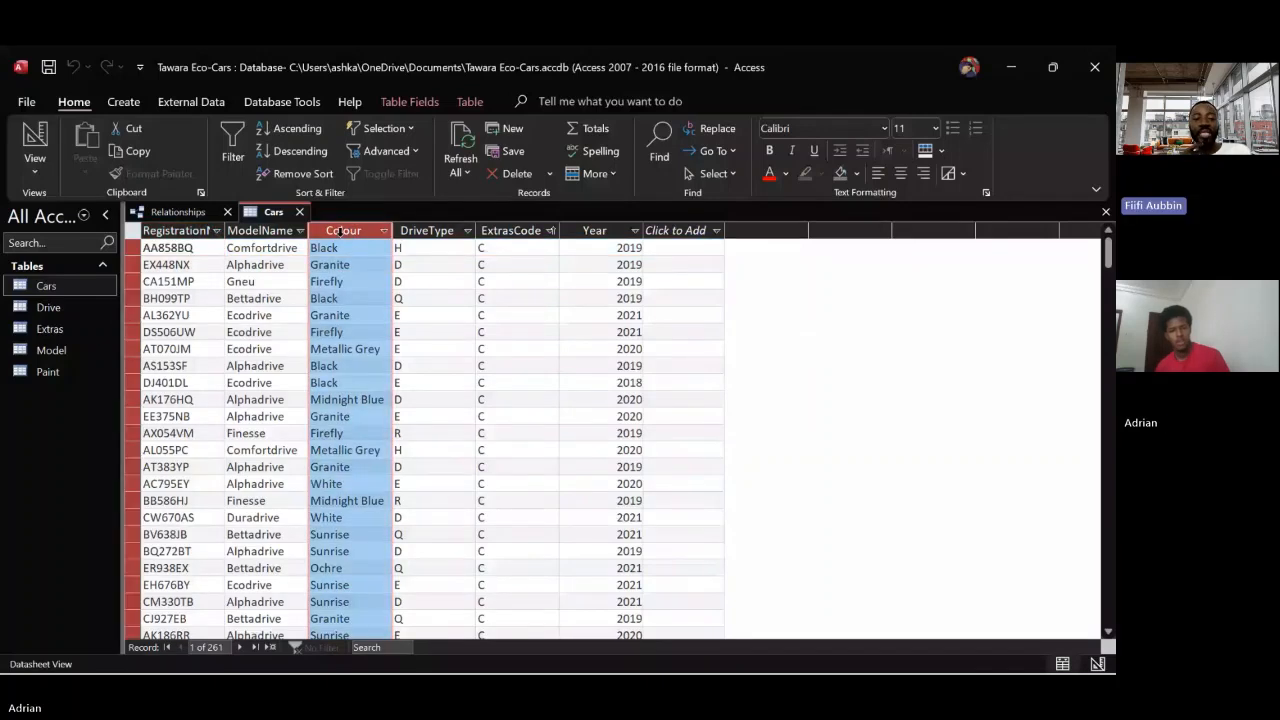
pyautogui.rightClick(340, 231)
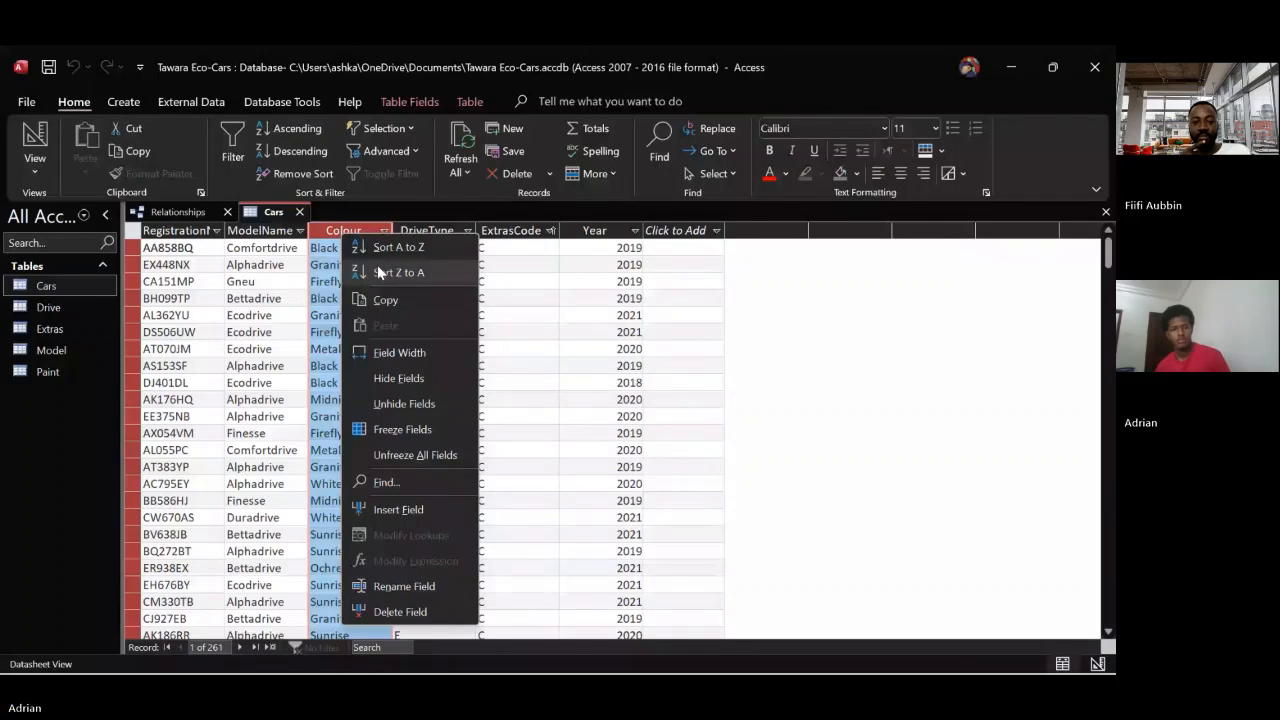
pyautogui.click(383, 509)
pyautogui.press('Delete')
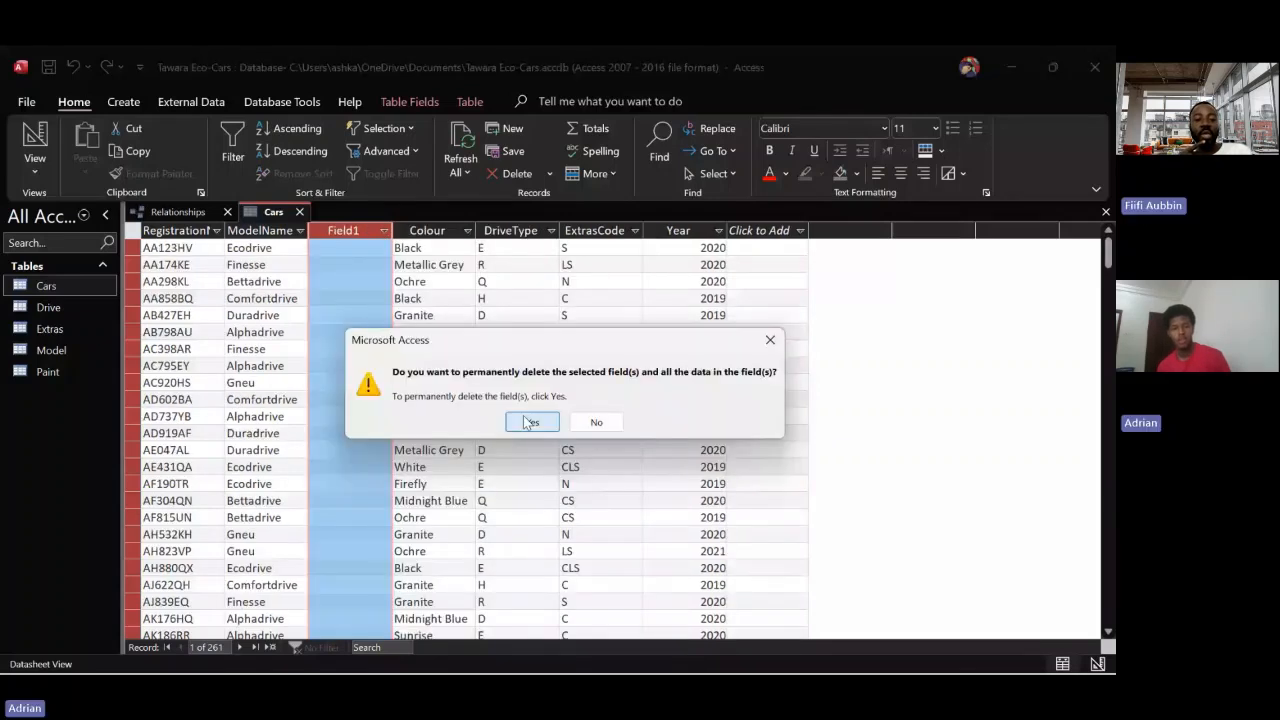
pyautogui.click(527, 423)
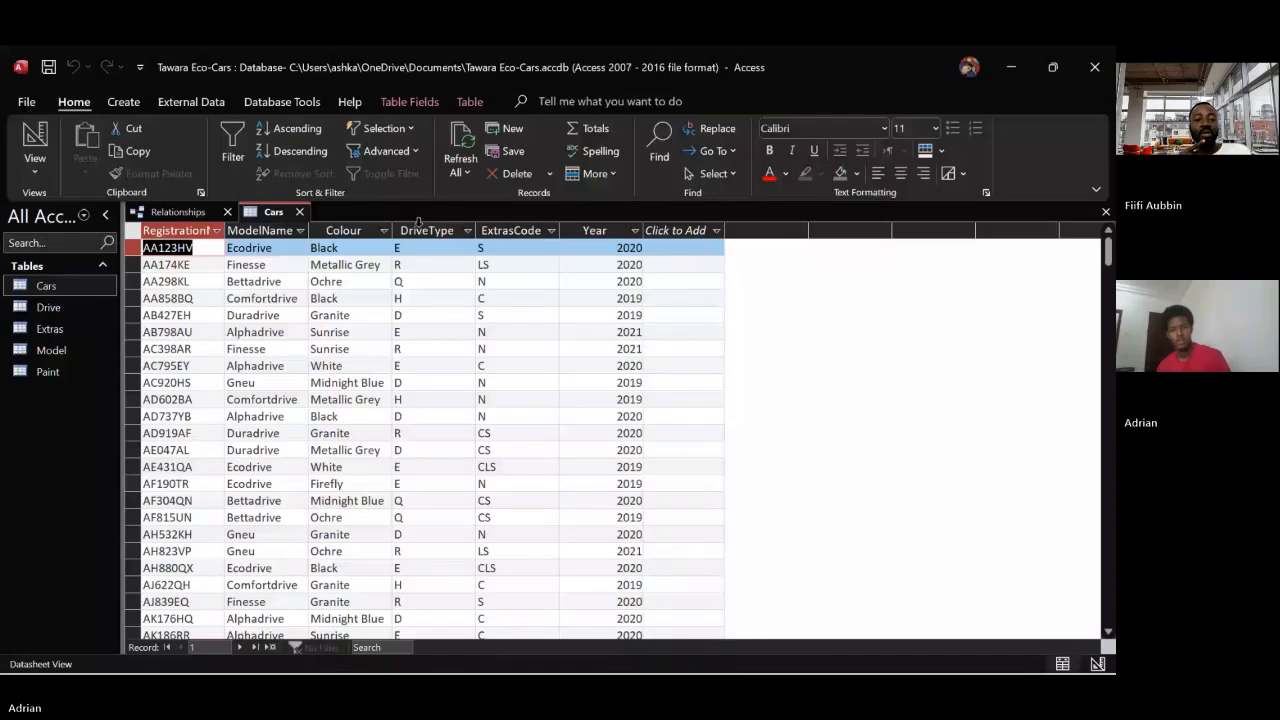
# Insert a new blank field between ModelName and Colour in the Cars table
pyautogui.click(343, 230)
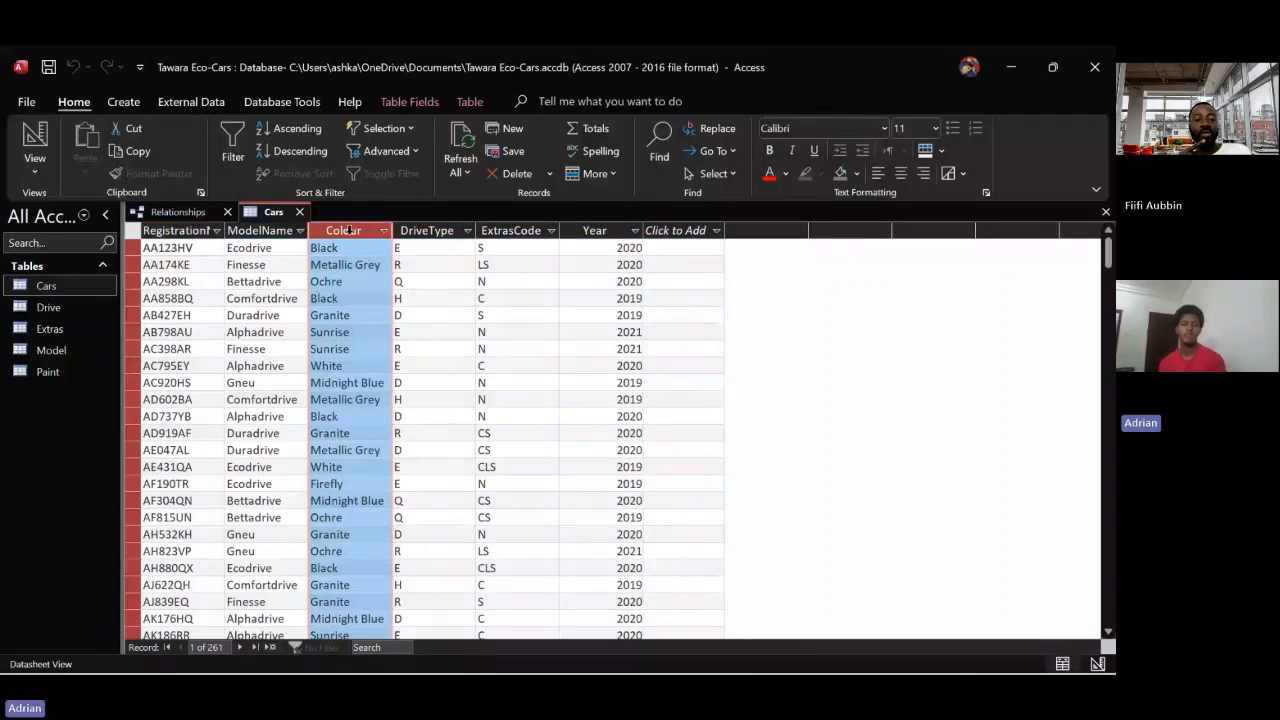
pyautogui.rightClick(352, 234)
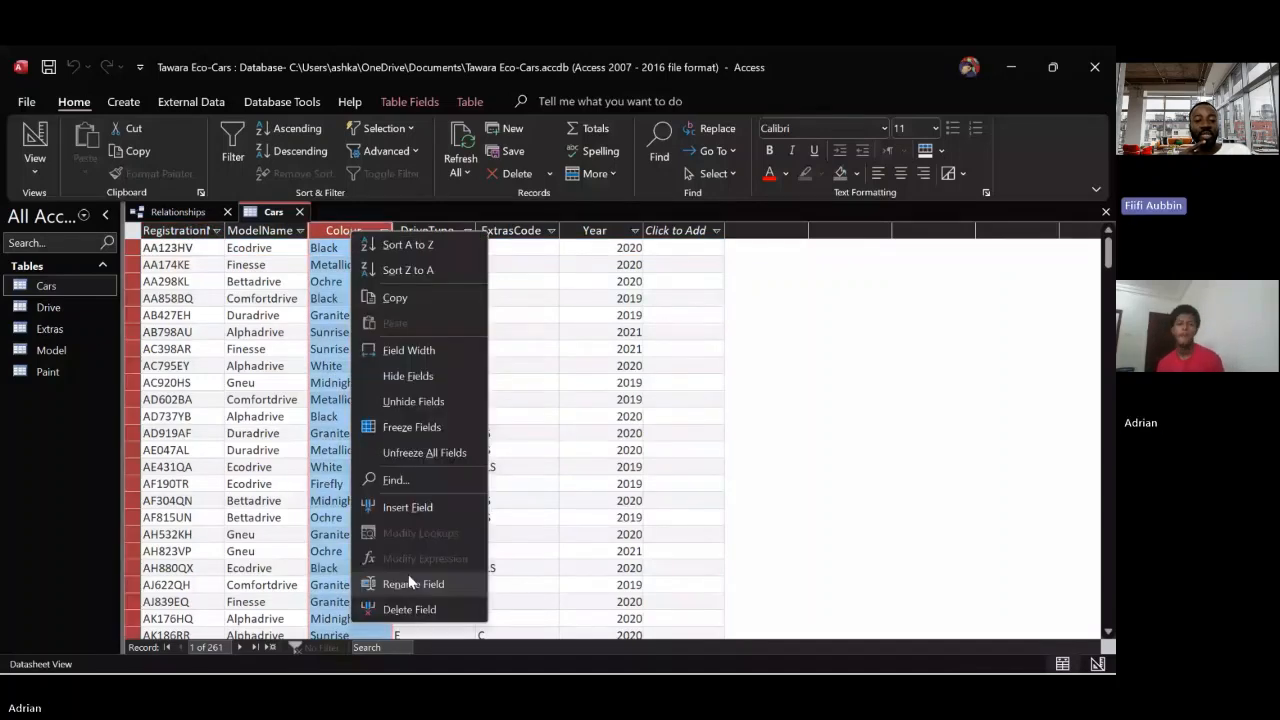
pyautogui.click(427, 508)
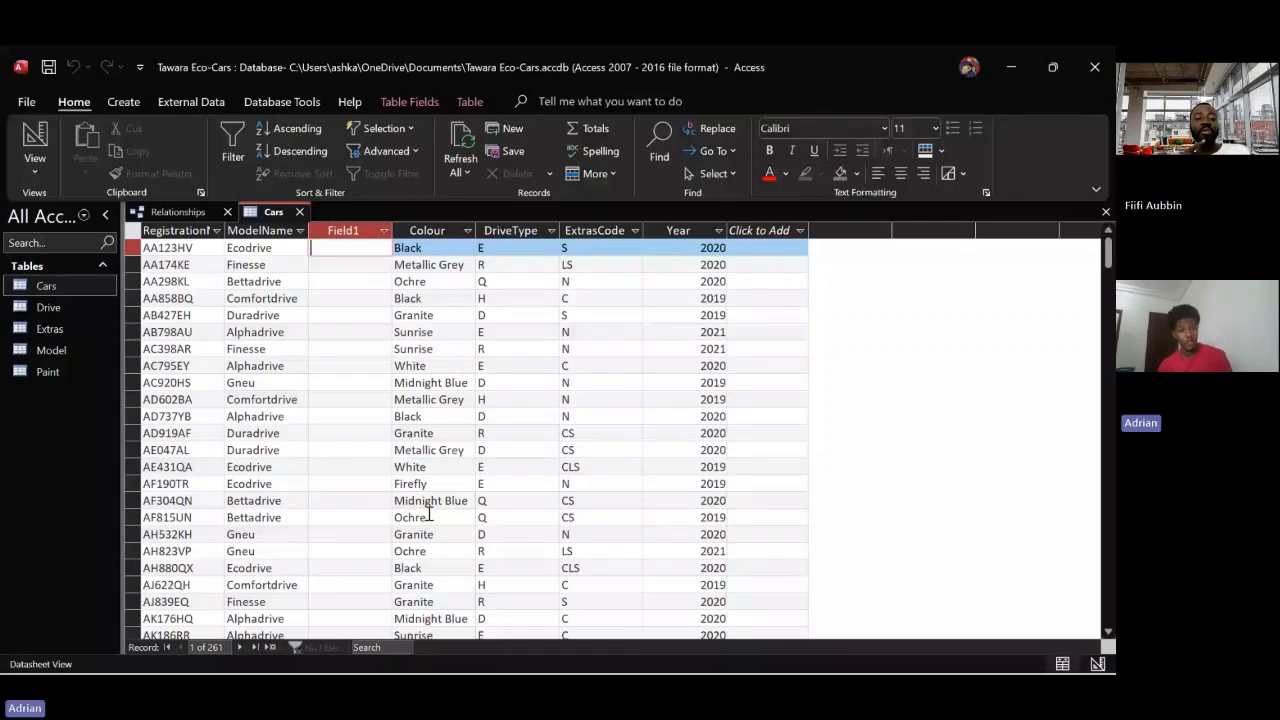
# Open the Paint table, check PaintCode's data type in its design, and return it to datasheet view
pyautogui.click(50, 375)
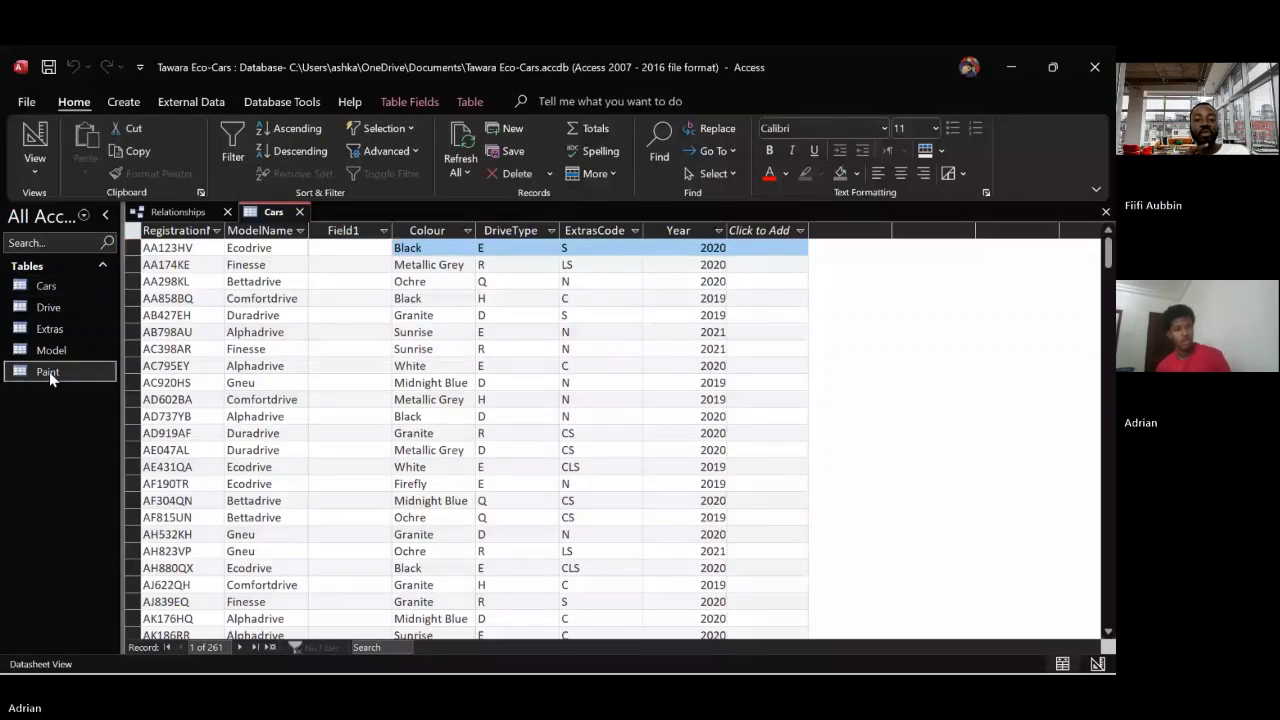
pyautogui.doubleClick(50, 375)
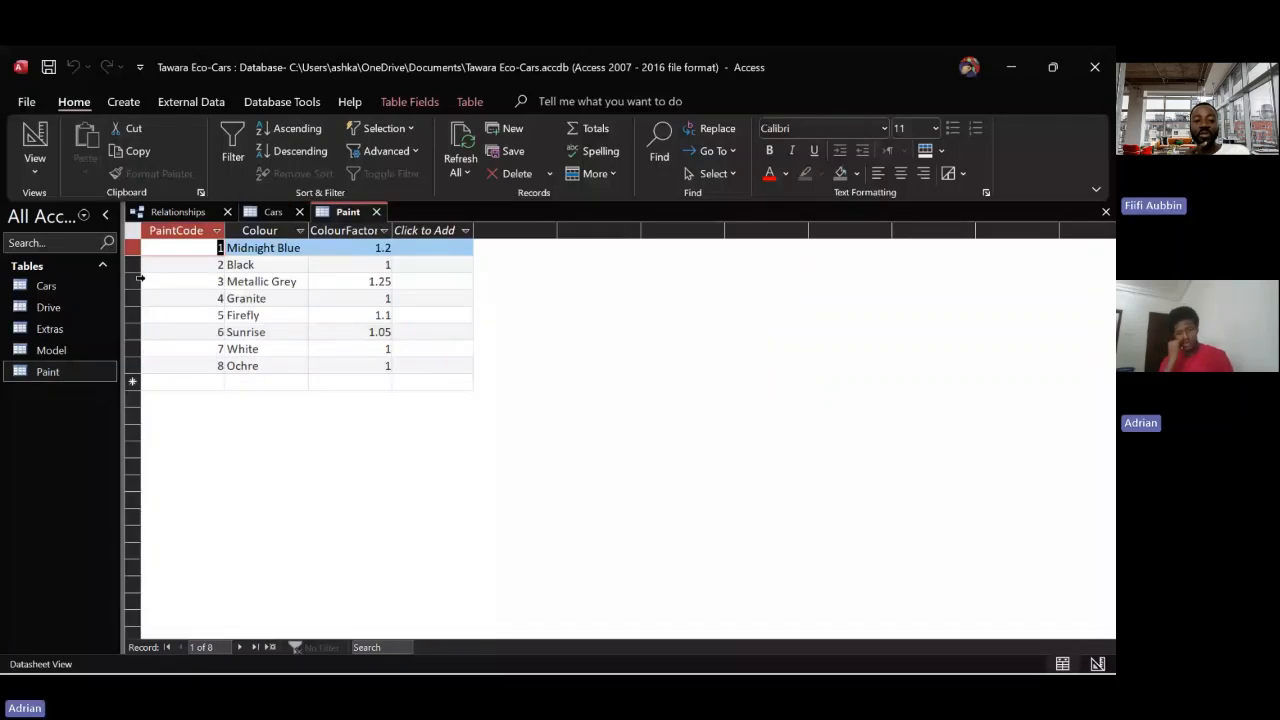
pyautogui.click(35, 137)
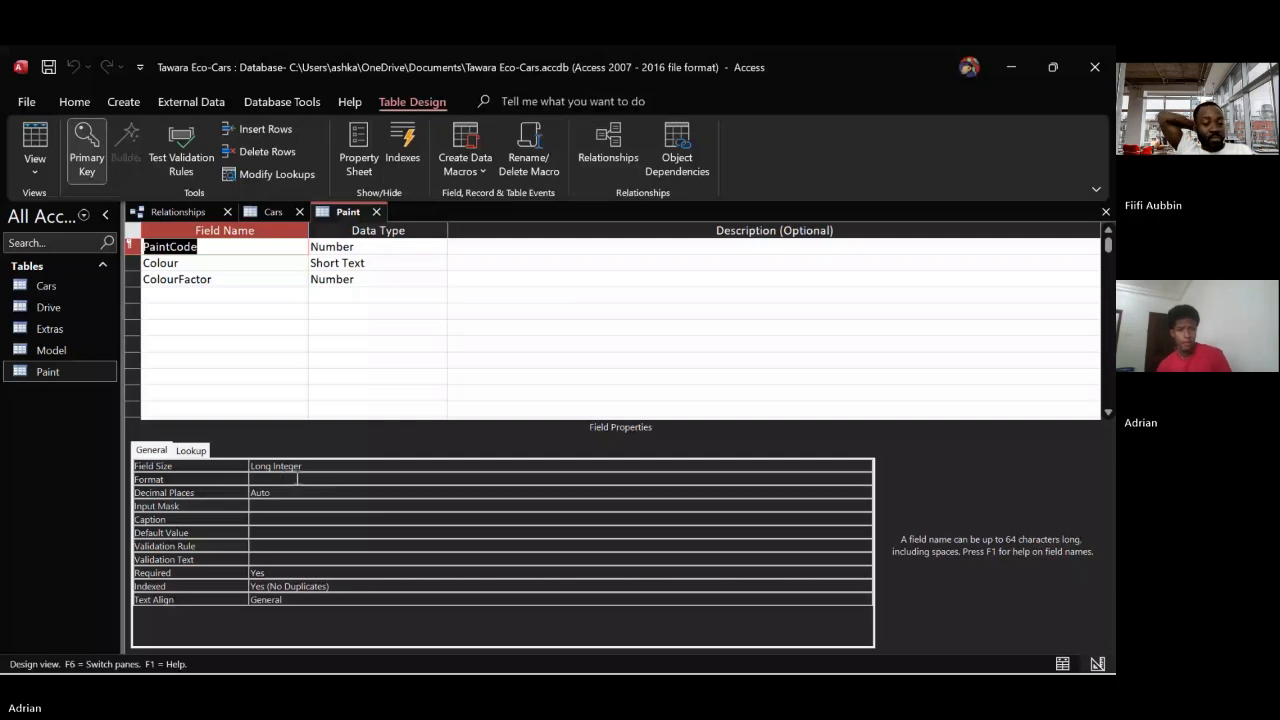
pyautogui.click(275, 211)
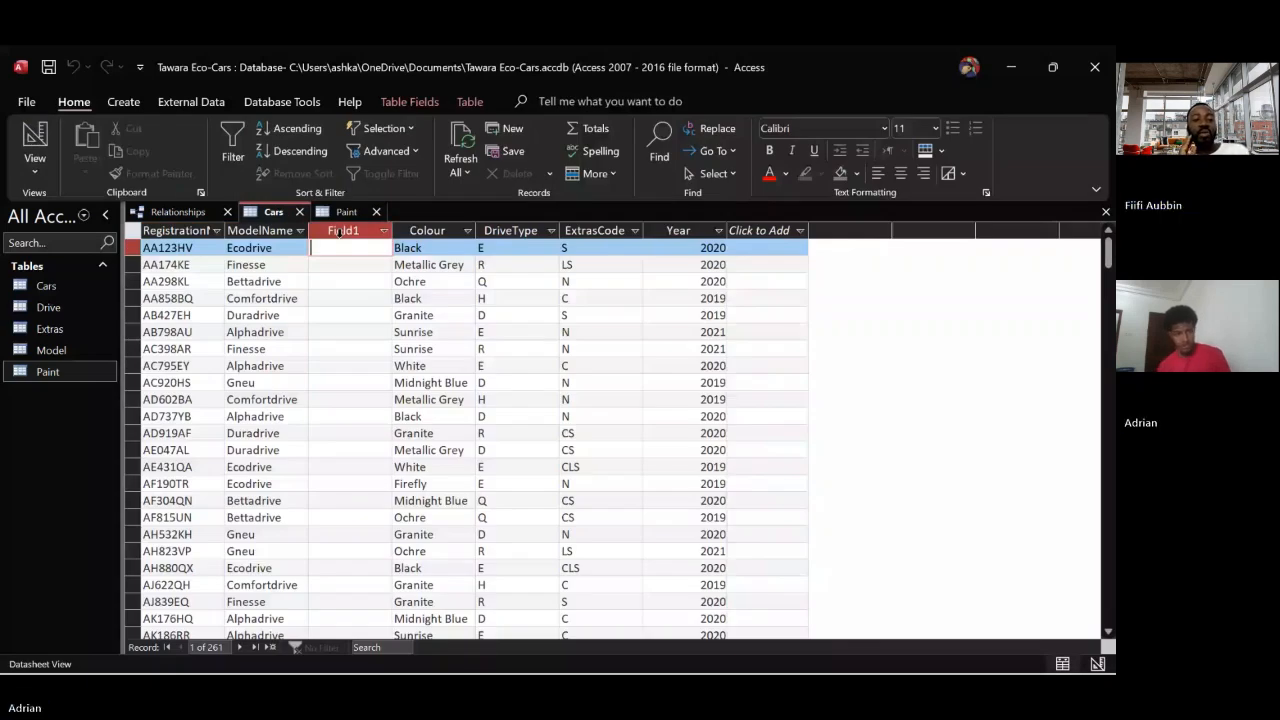
pyautogui.click(346, 211)
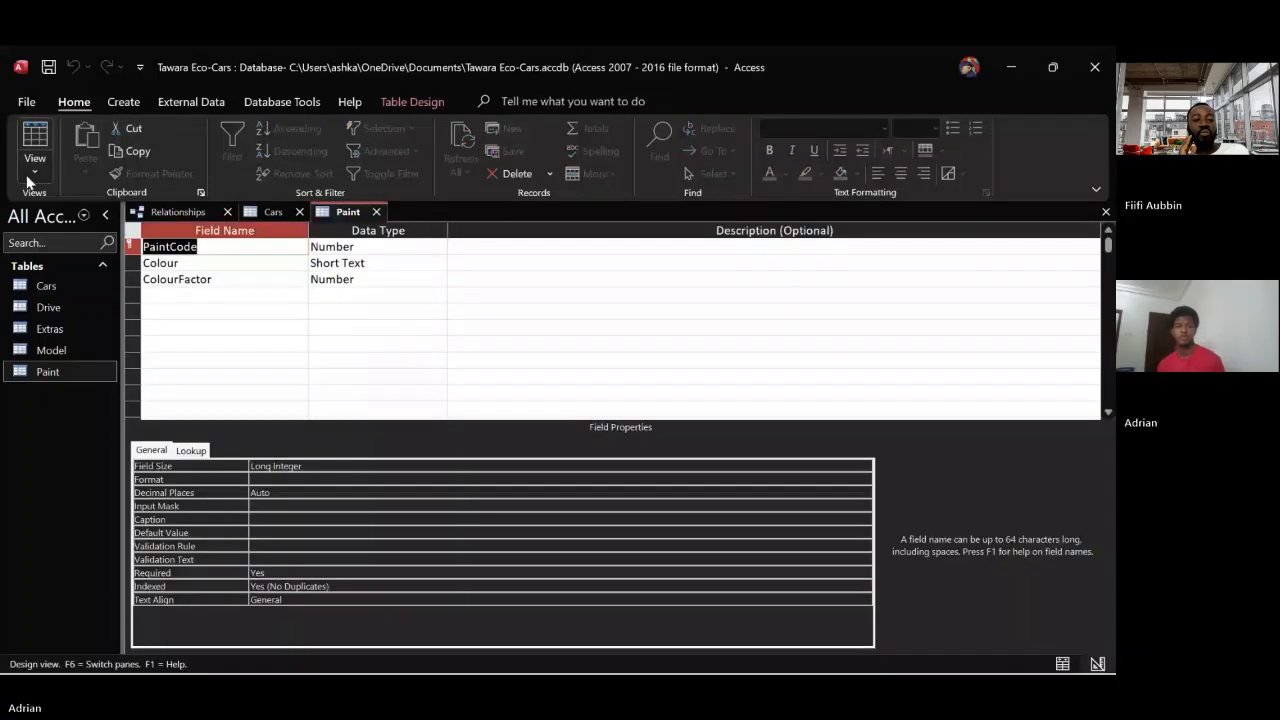
pyautogui.click(30, 172)
pyautogui.click(64, 204)
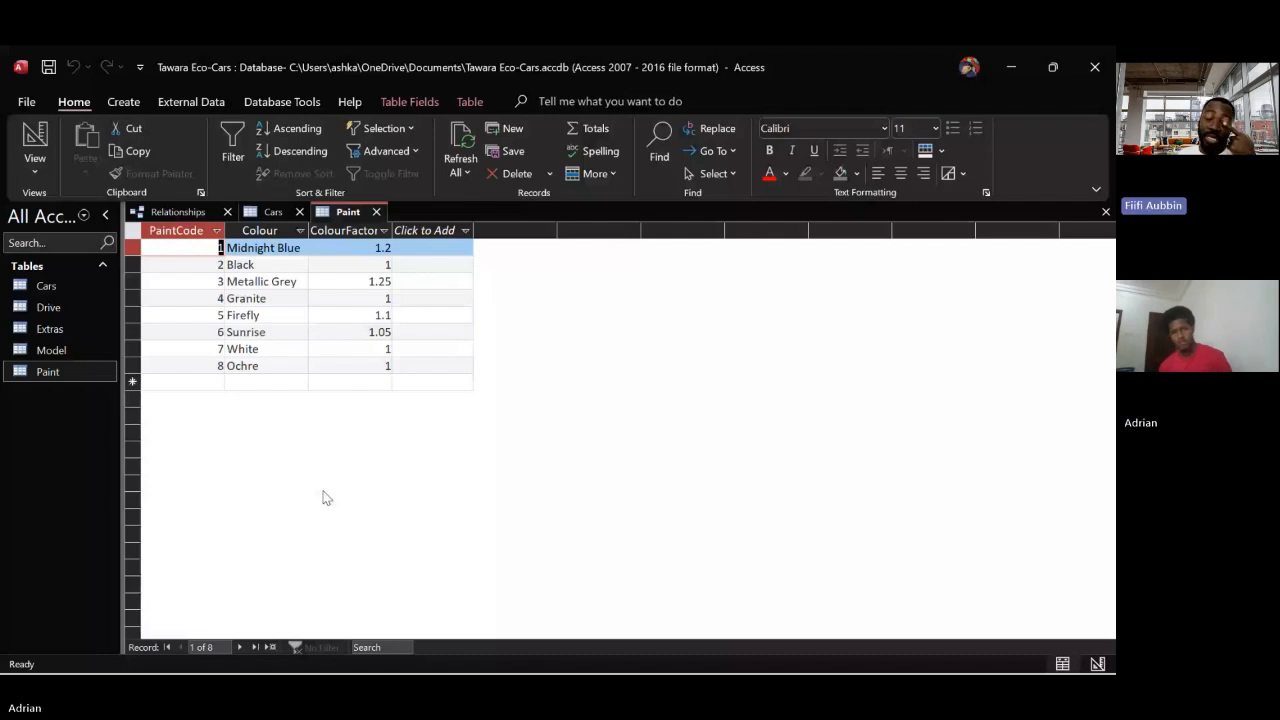
# Rename Field1 in the Cars table design to PaintCode with data type Number, and return to the datasheet
pyautogui.click(268, 215)
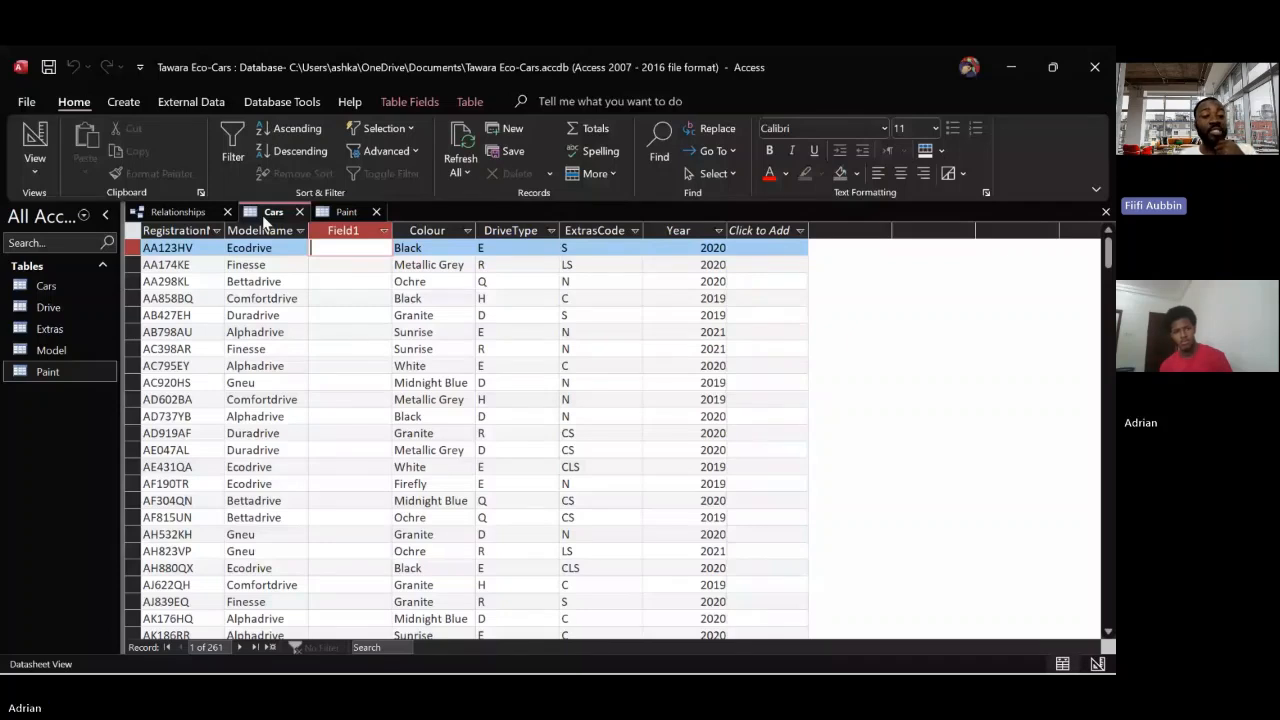
pyautogui.click(30, 145)
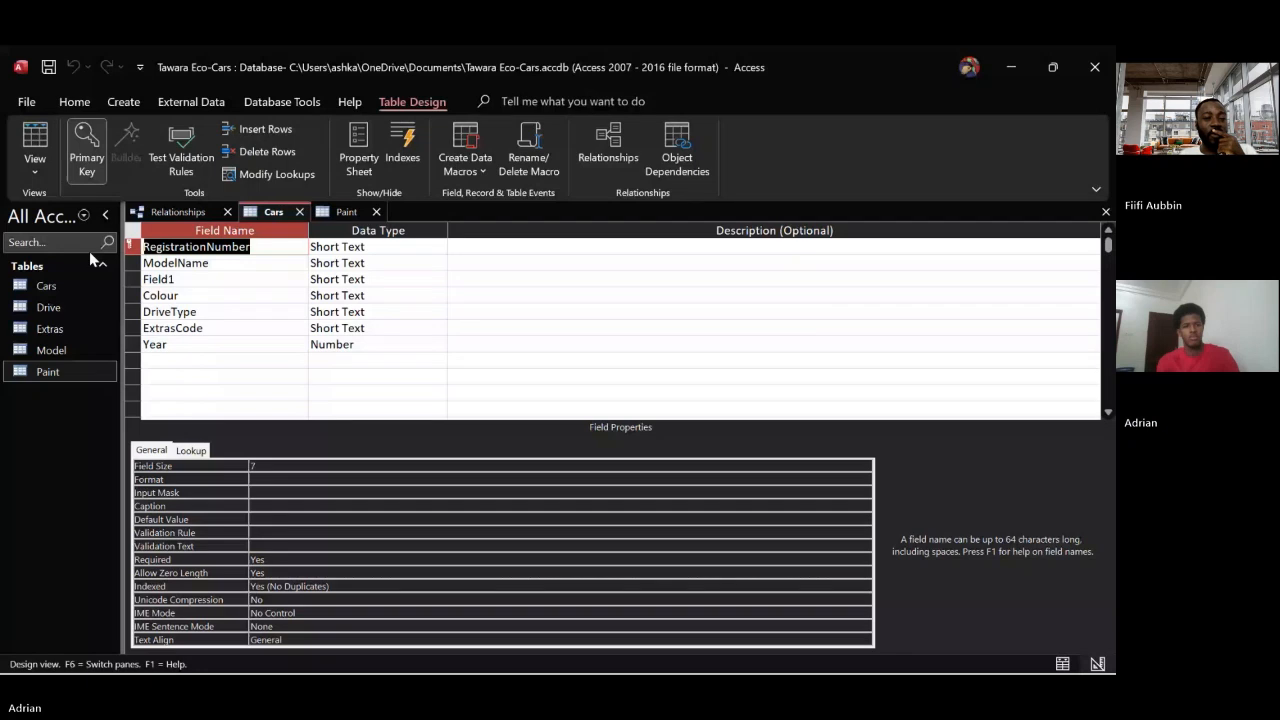
pyautogui.click(178, 279)
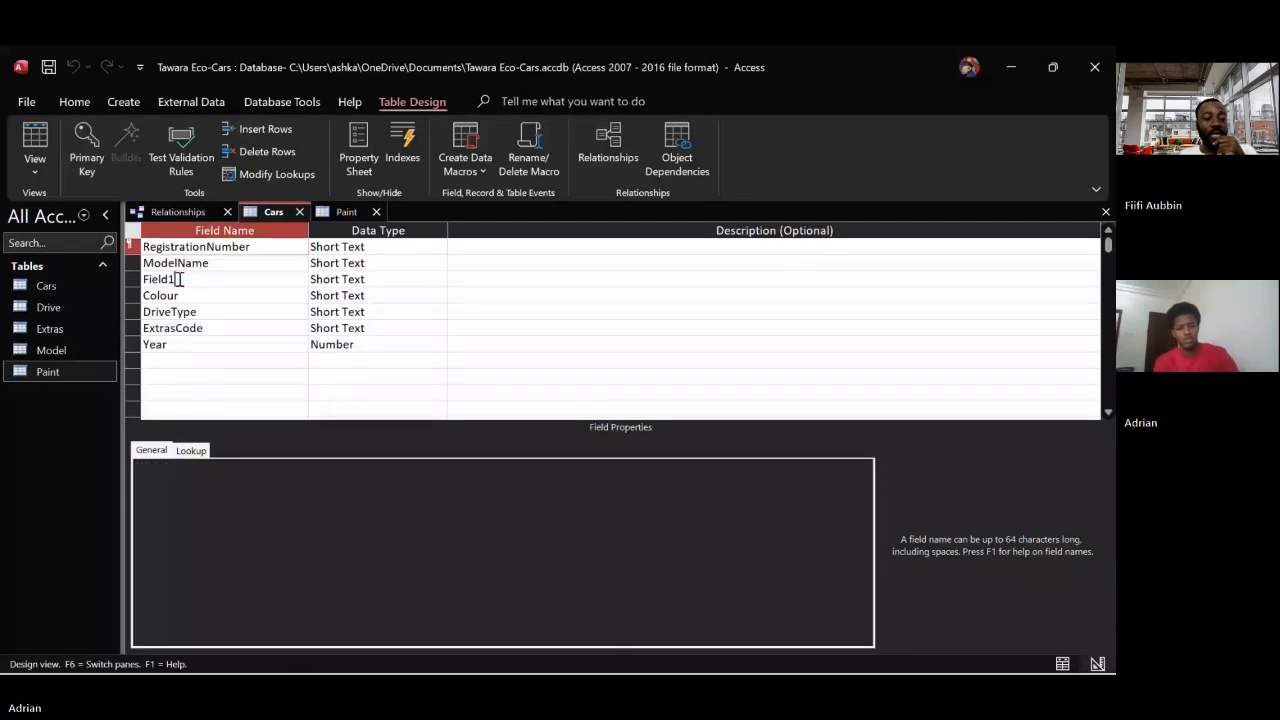
pyautogui.click(179, 279)
pyautogui.press('BackSpace')
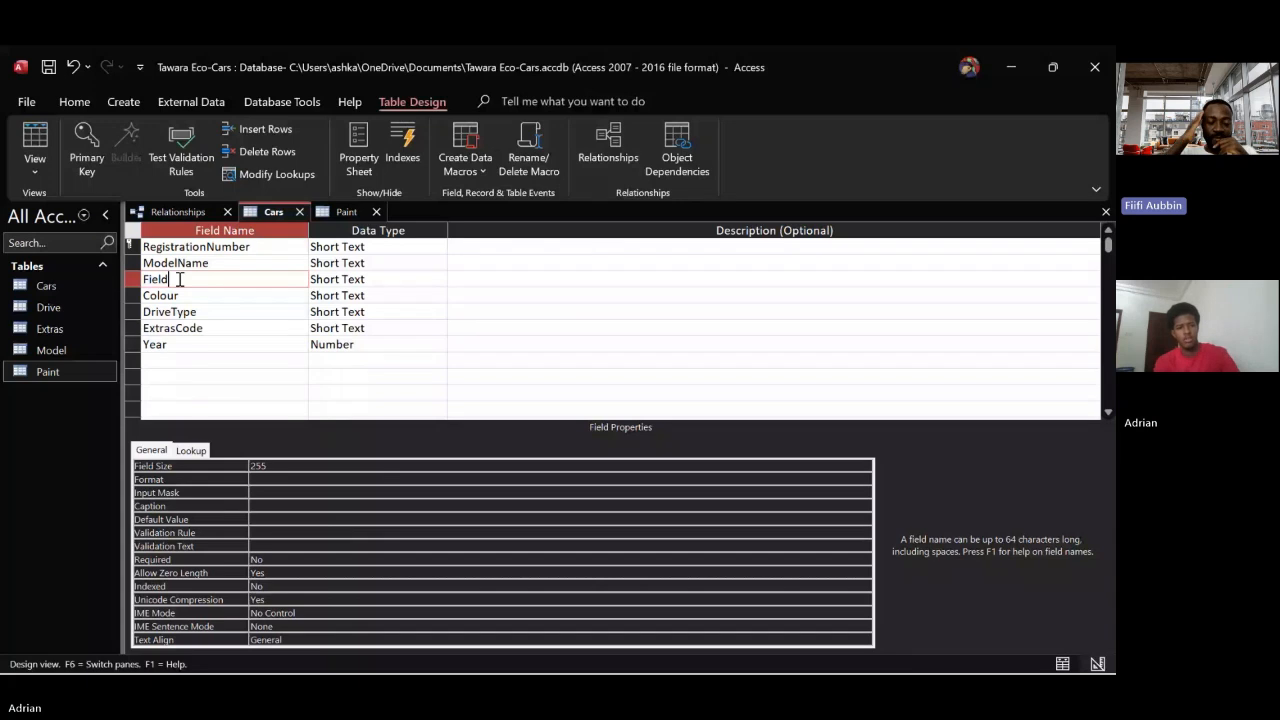
pyautogui.press('BackSpace')
pyautogui.press('BackSpace')
pyautogui.press('BackSpace')
pyautogui.press('BackSpace')
pyautogui.press('BackSpace')
pyautogui.write('P')
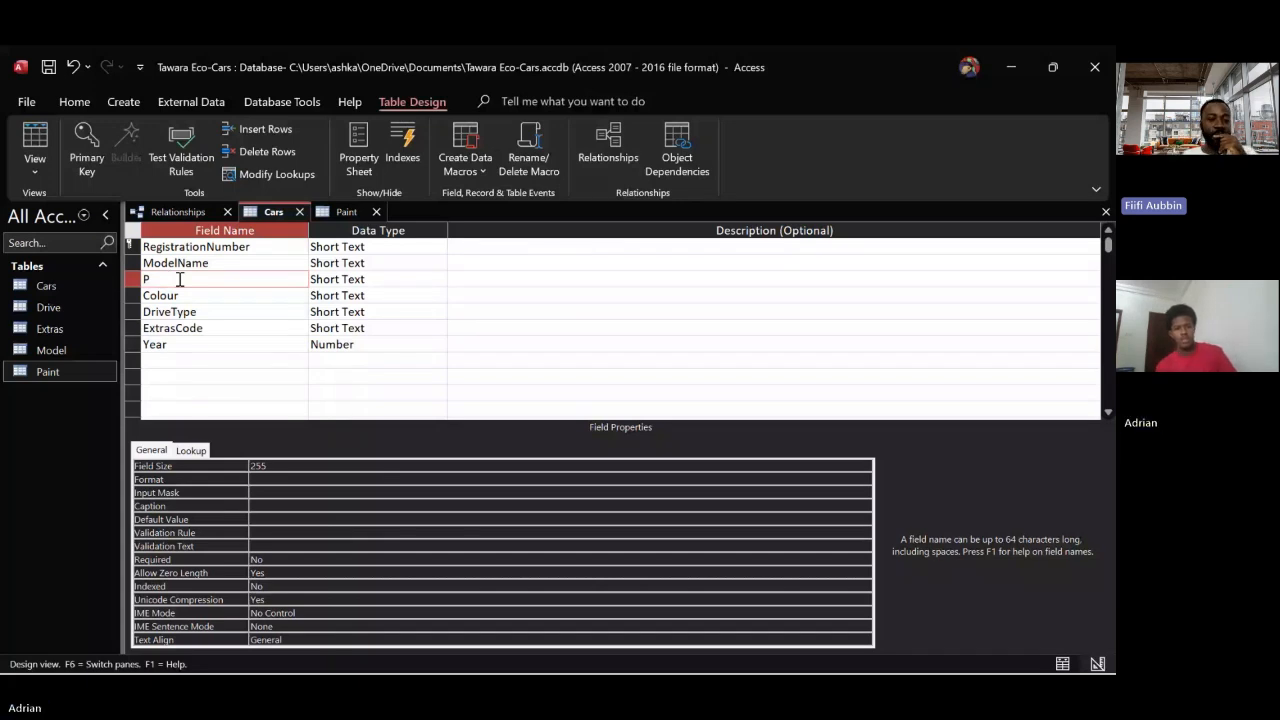
pyautogui.write('aintCode')
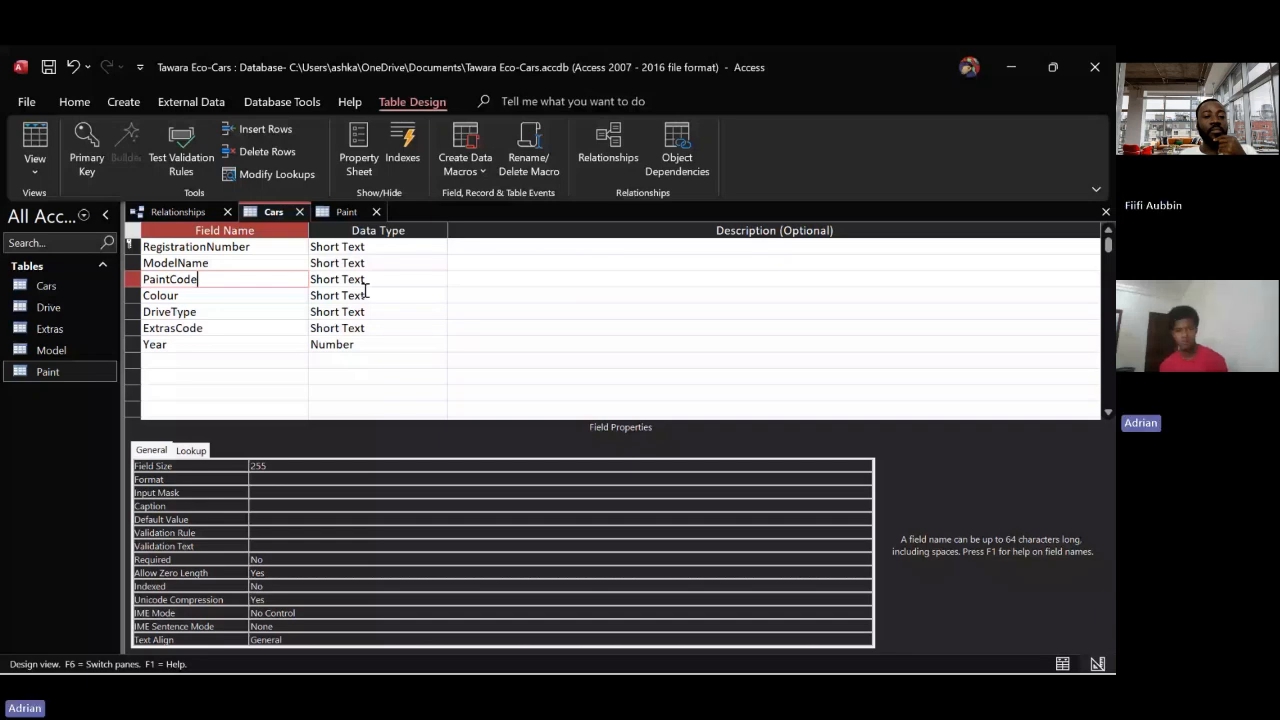
pyautogui.click(35, 137)
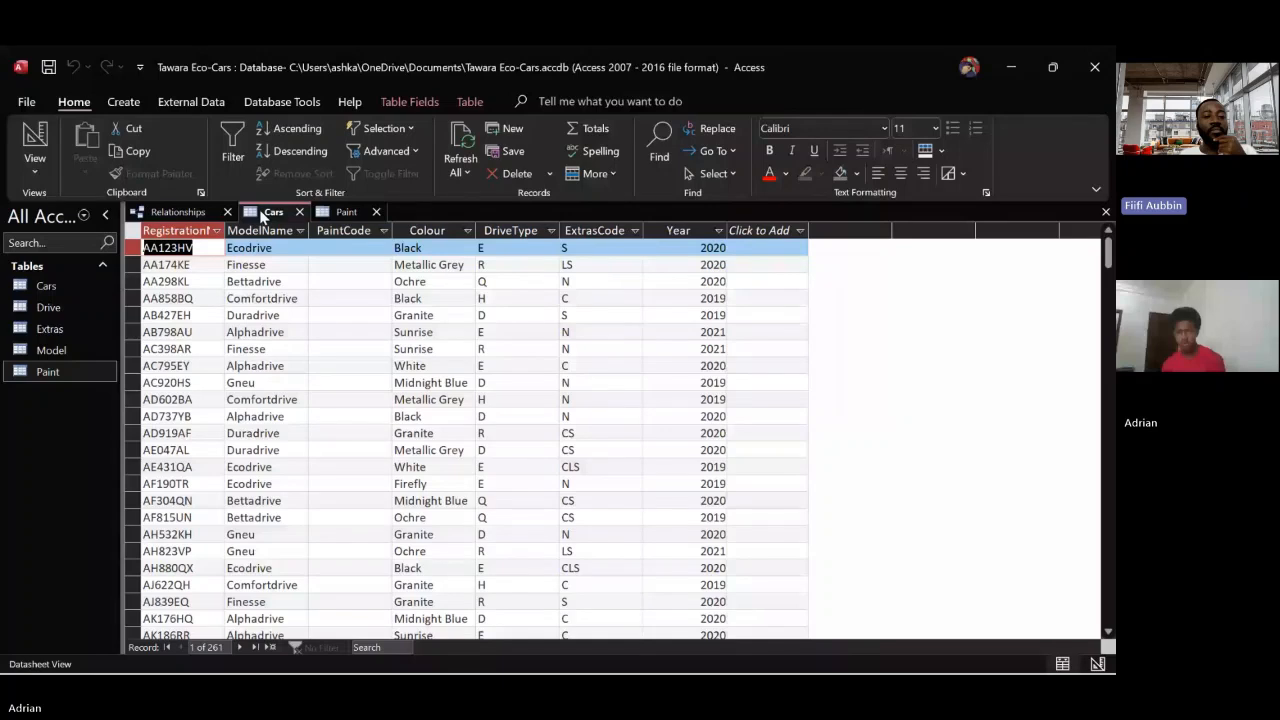
# Filter the Cars table on the Colour field so that only Black cars are listed
pyautogui.click(427, 231)
pyautogui.click(232, 145)
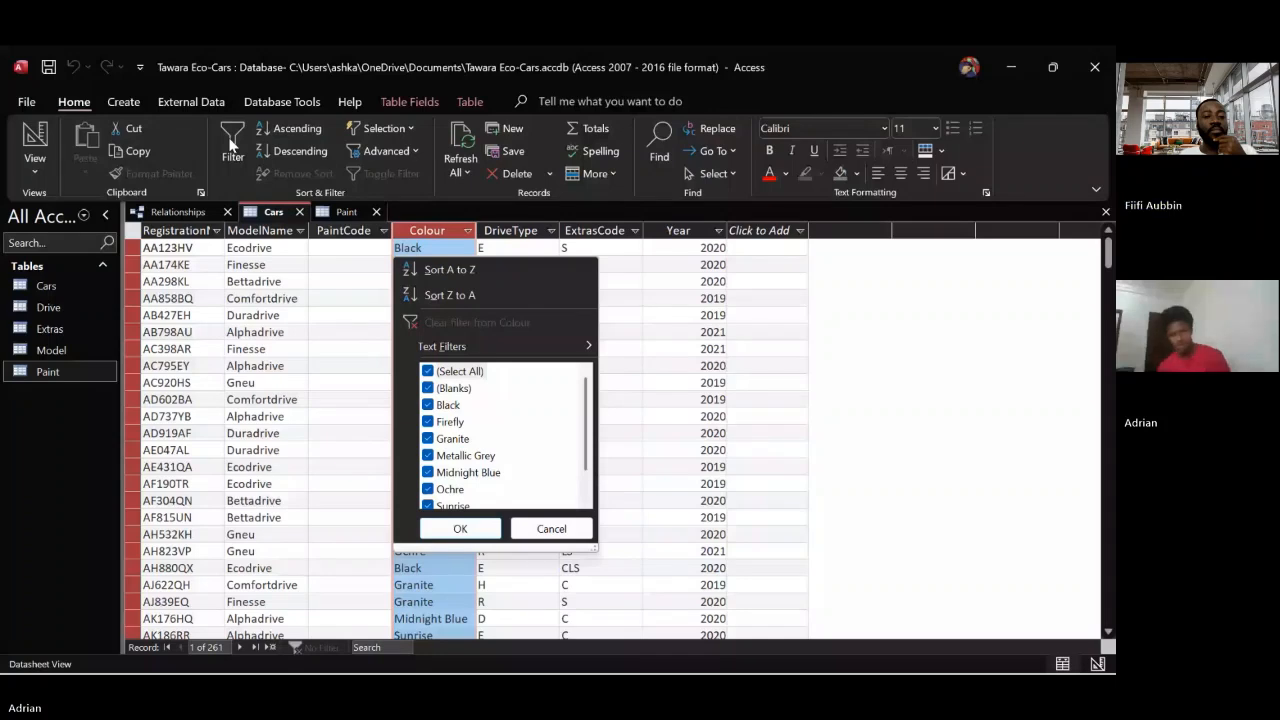
pyautogui.scroll(-1, 437, 402)
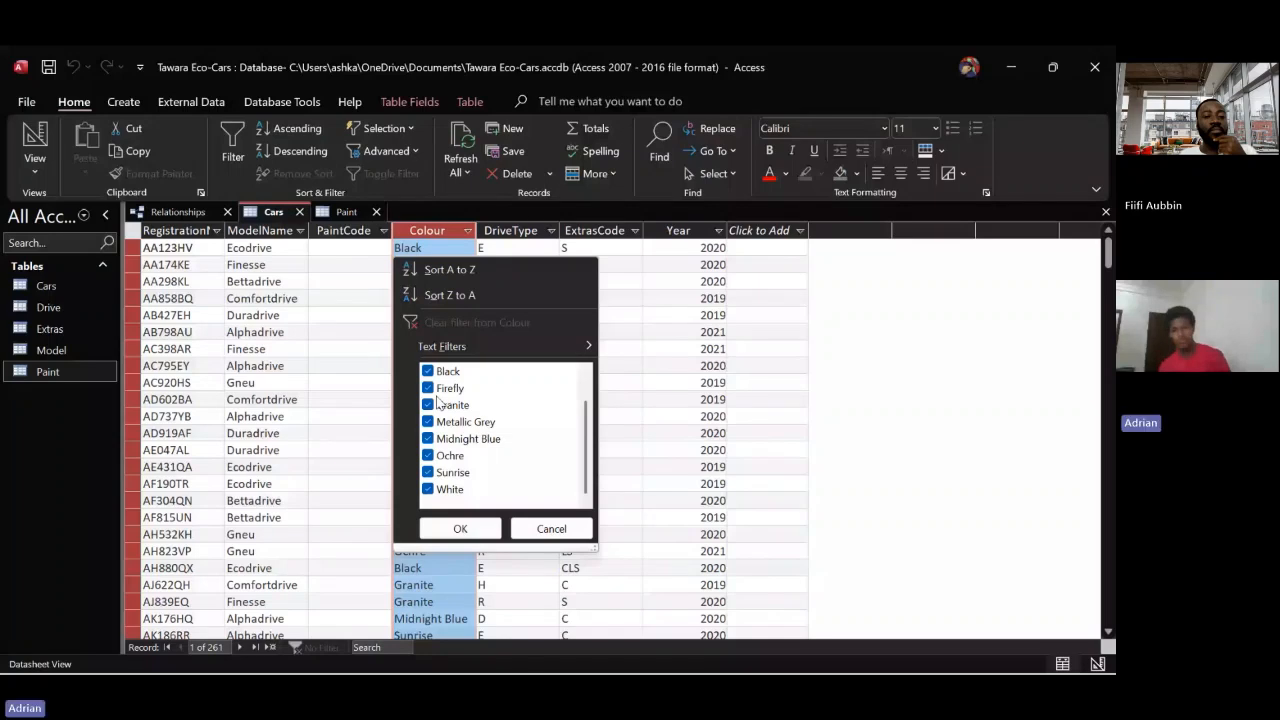
pyautogui.scroll(1, 437, 403)
pyautogui.click(428, 371)
pyautogui.click(428, 405)
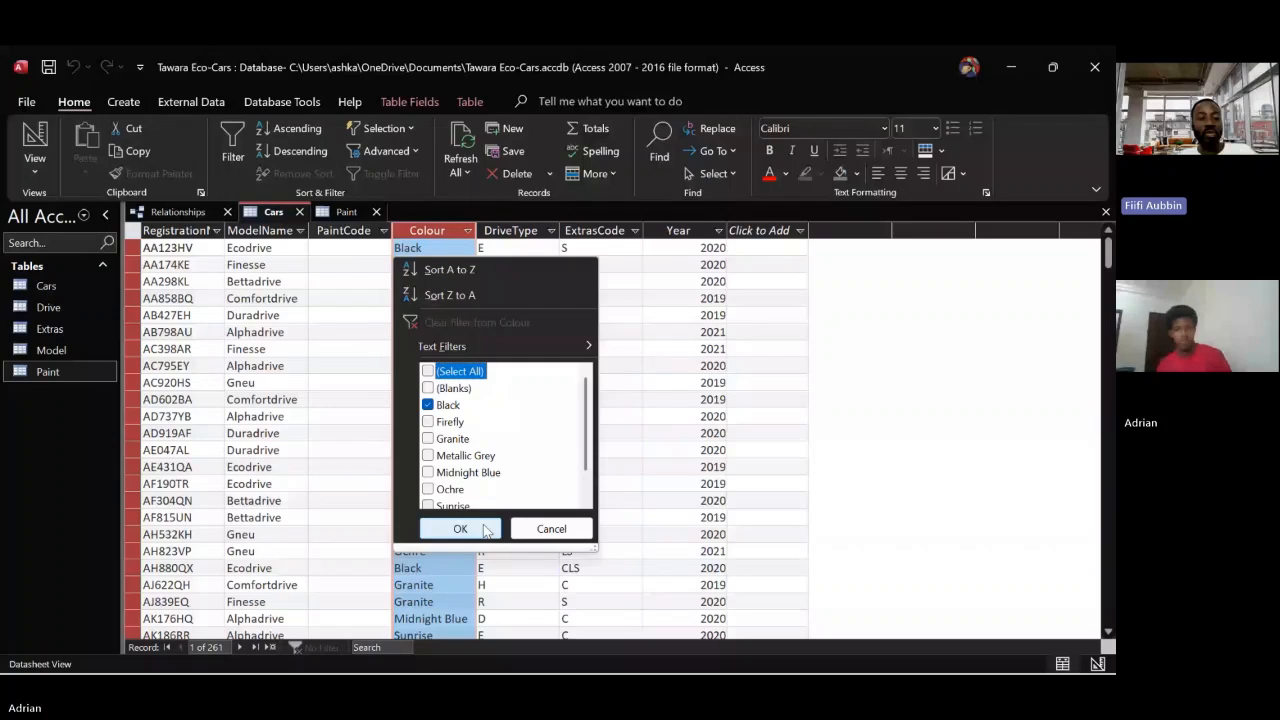
pyautogui.click(460, 529)
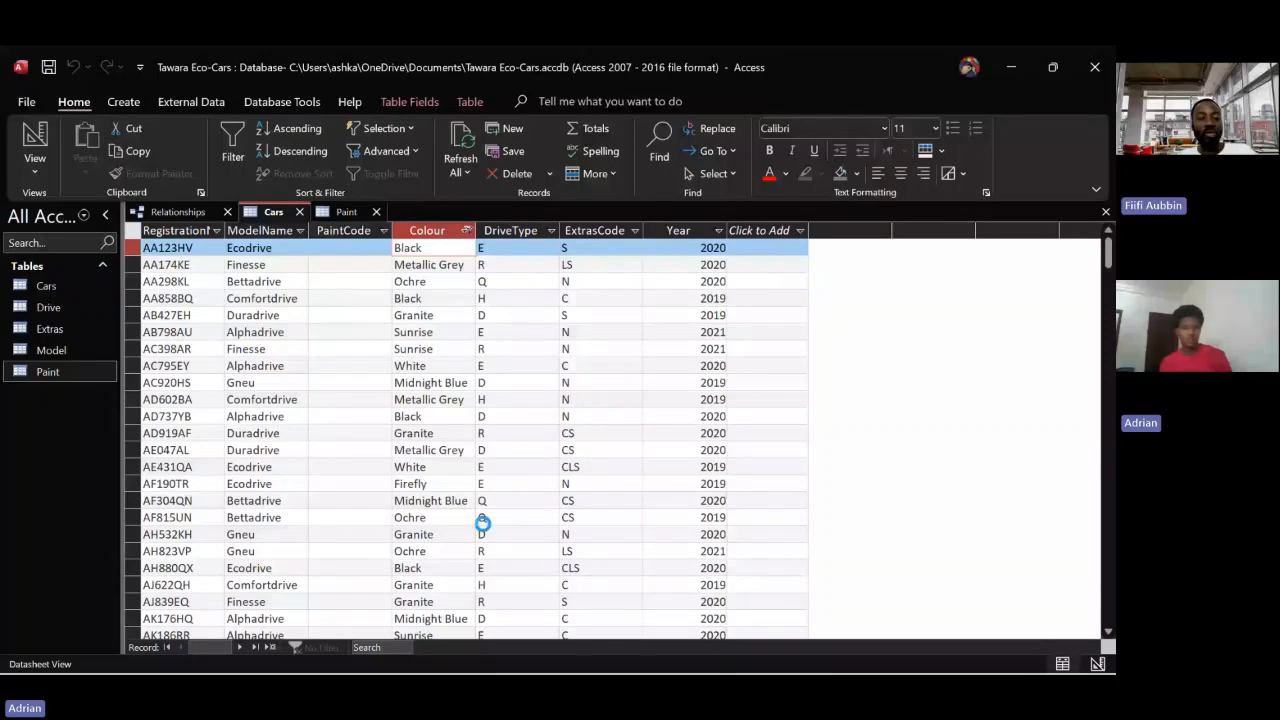
# Look up Black's code in the Paint table and enter 2 as PaintCode for every Black car in Cars
pyautogui.click(323, 214)
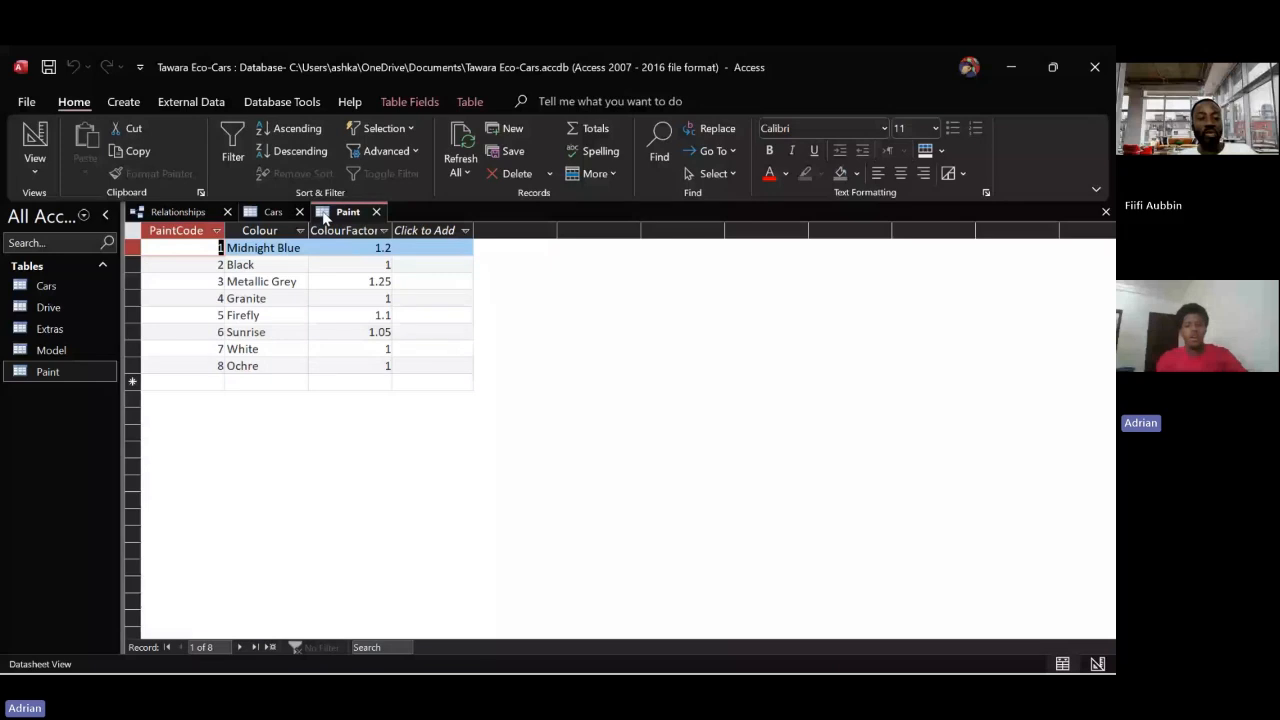
pyautogui.click(255, 213)
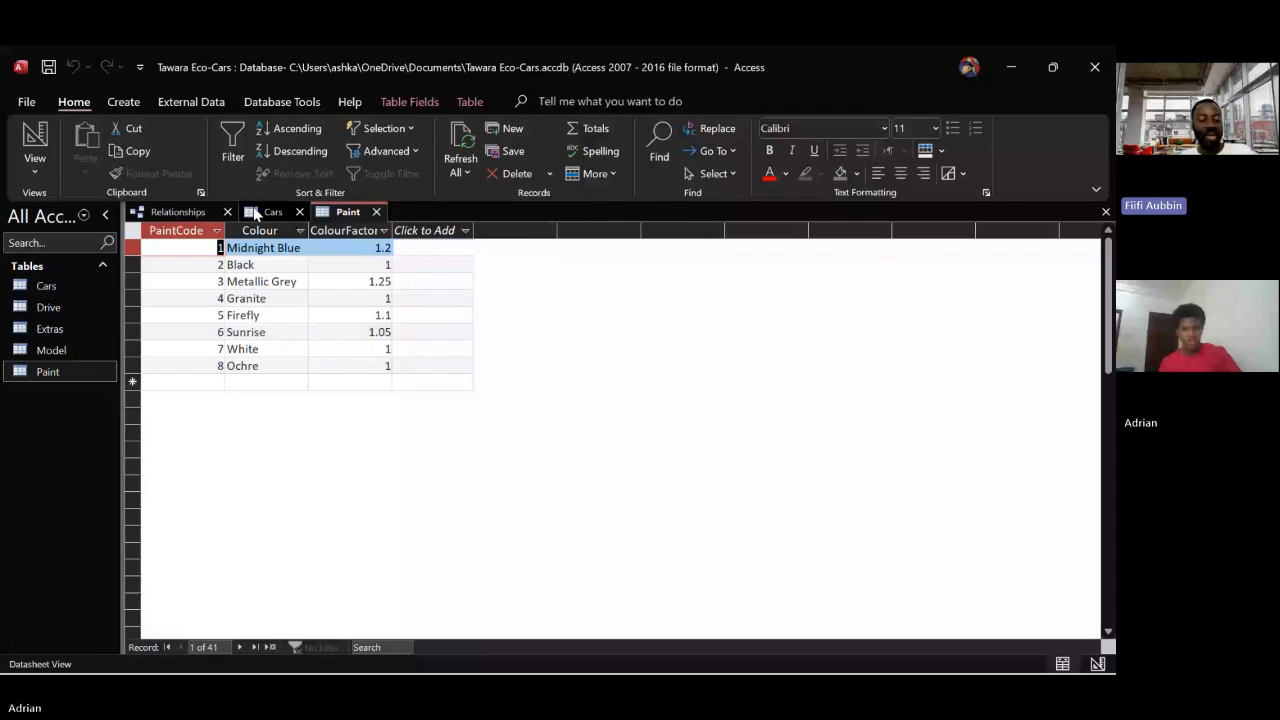
pyautogui.click(255, 213)
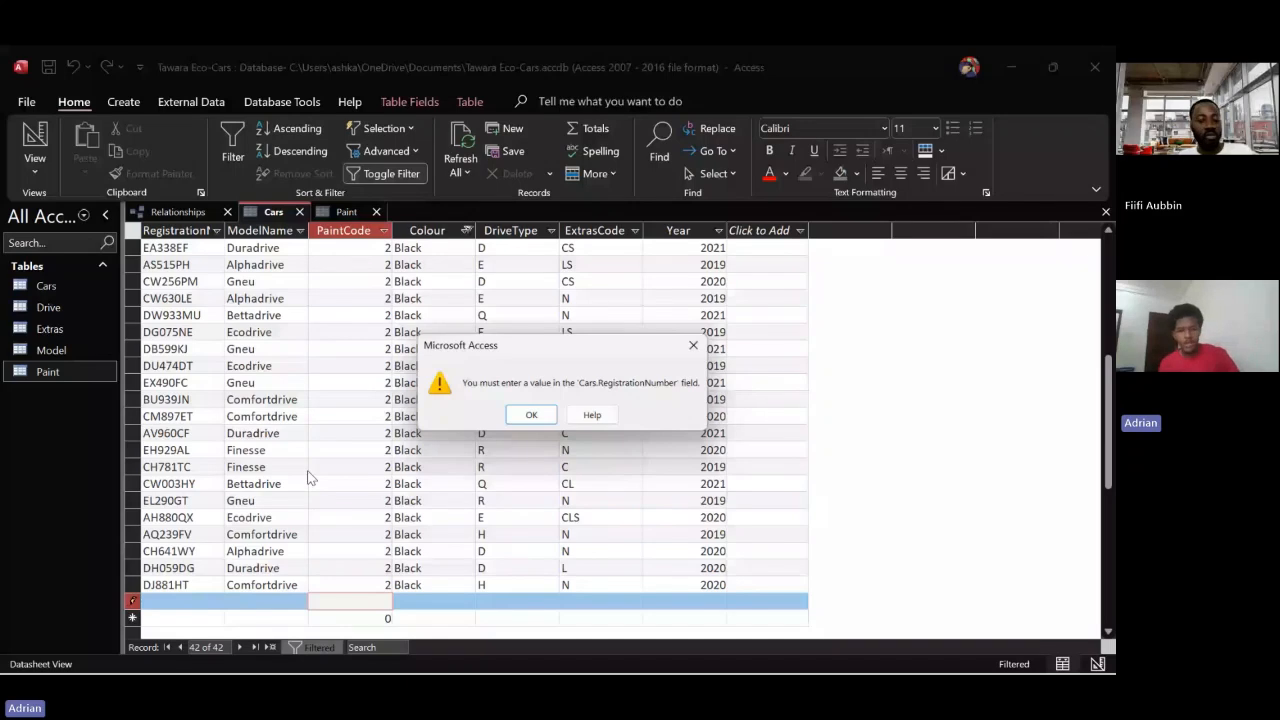
pyautogui.click(693, 345)
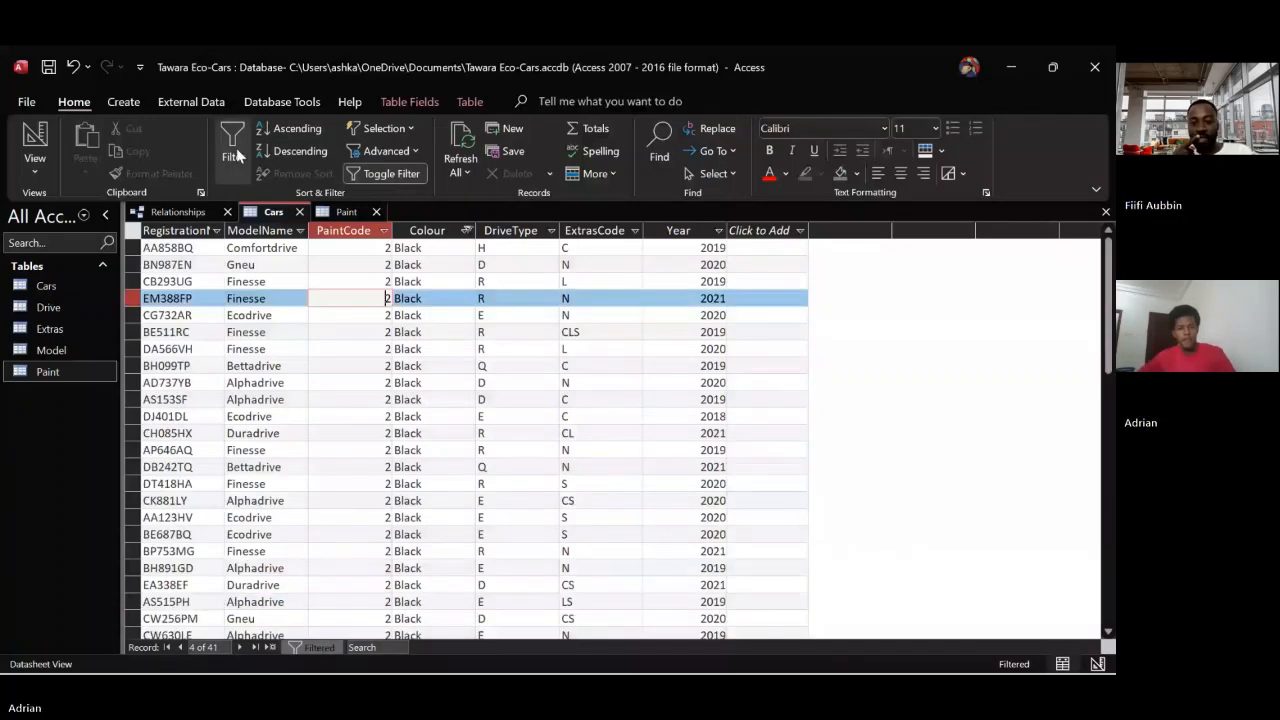
pyautogui.click(233, 145)
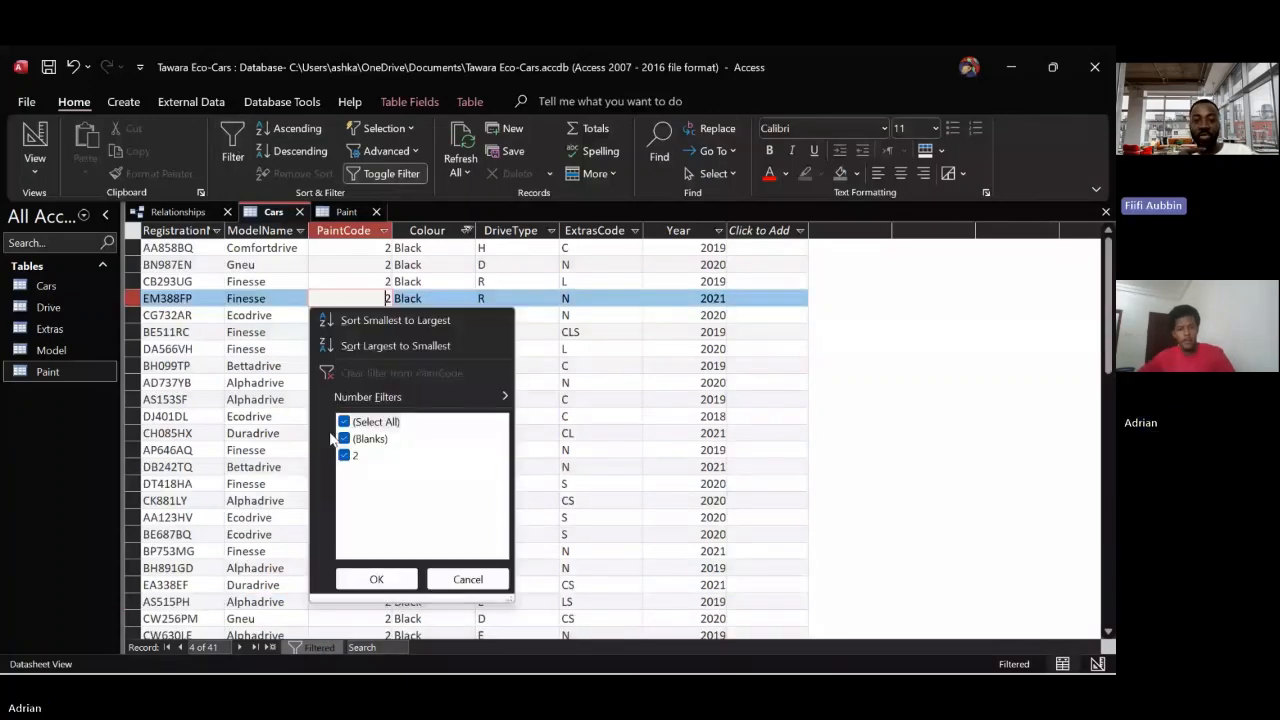
pyautogui.moveTo(351, 401)
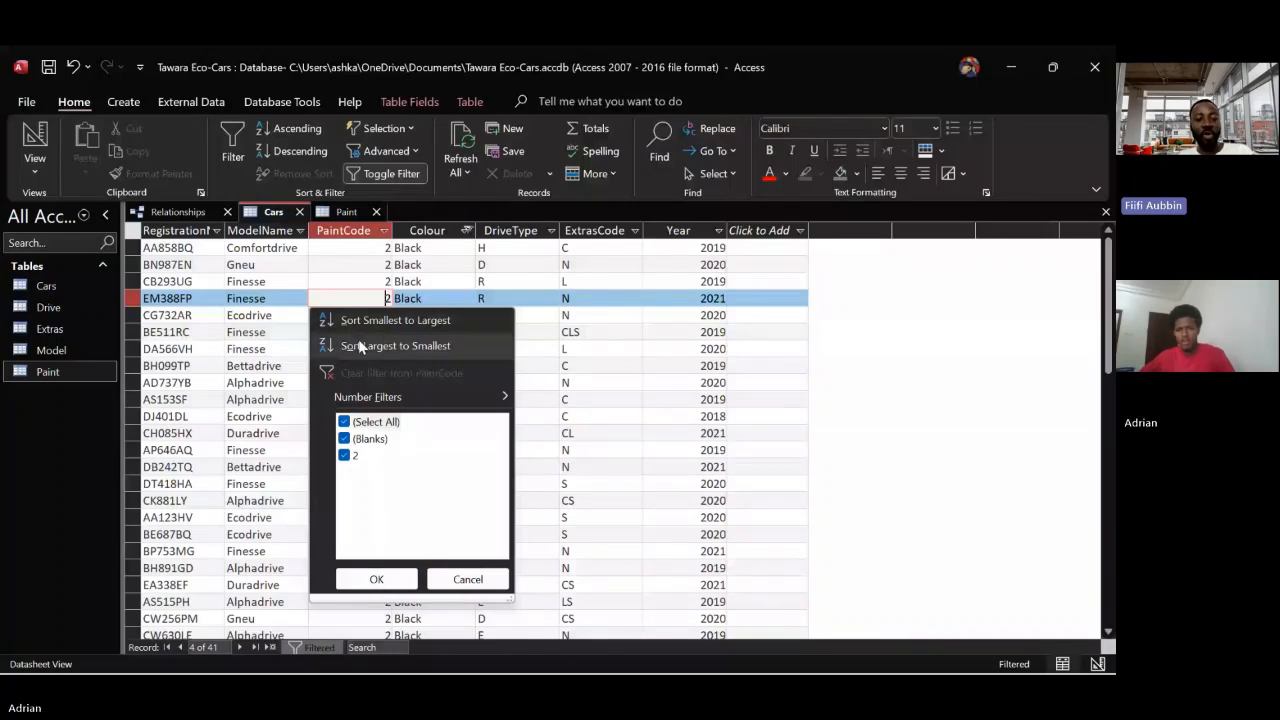
pyautogui.click(468, 580)
# Change the Colour filter in Cars from Black to Firefly only, and select the first record's PaintCode cell
pyautogui.click(466, 231)
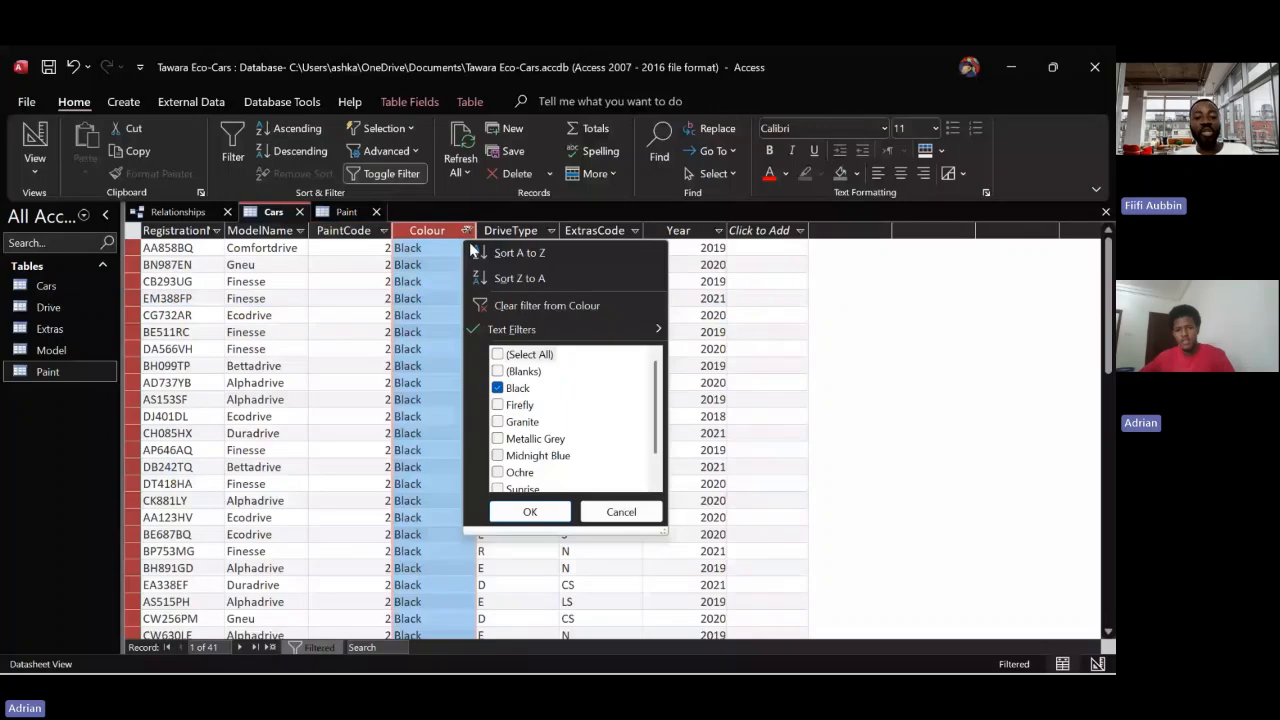
pyautogui.click(498, 405)
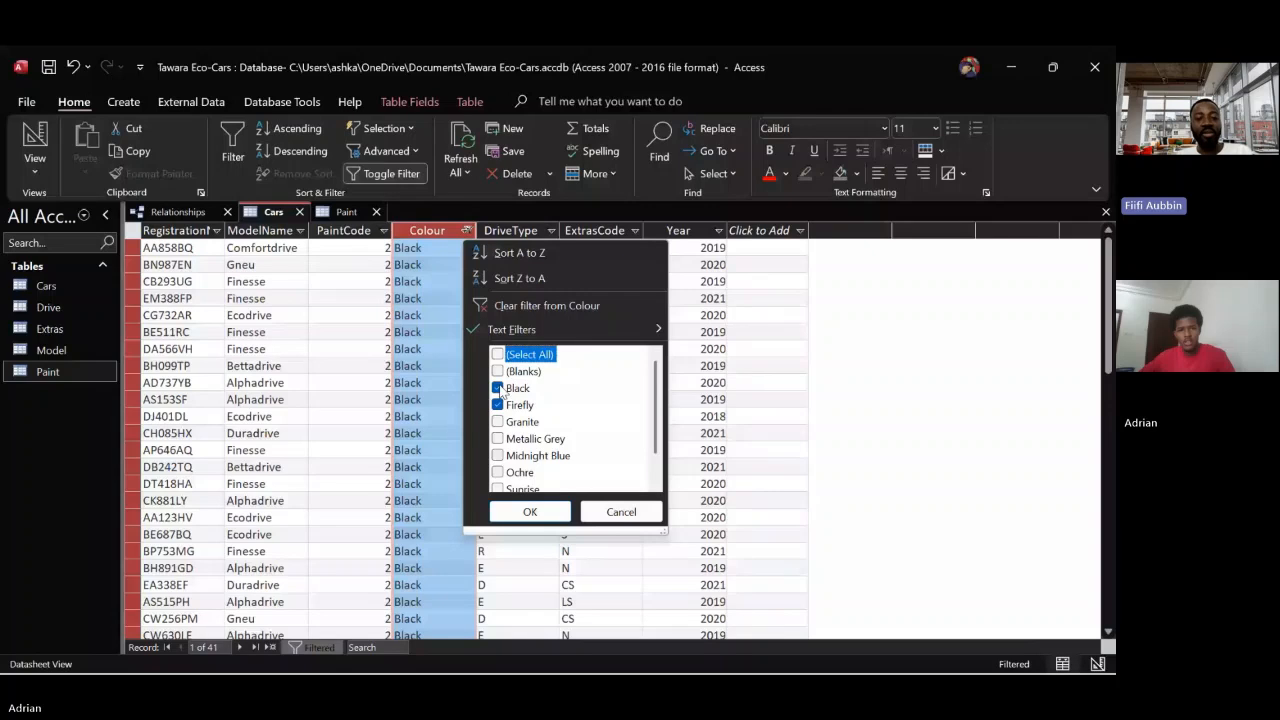
pyautogui.click(510, 512)
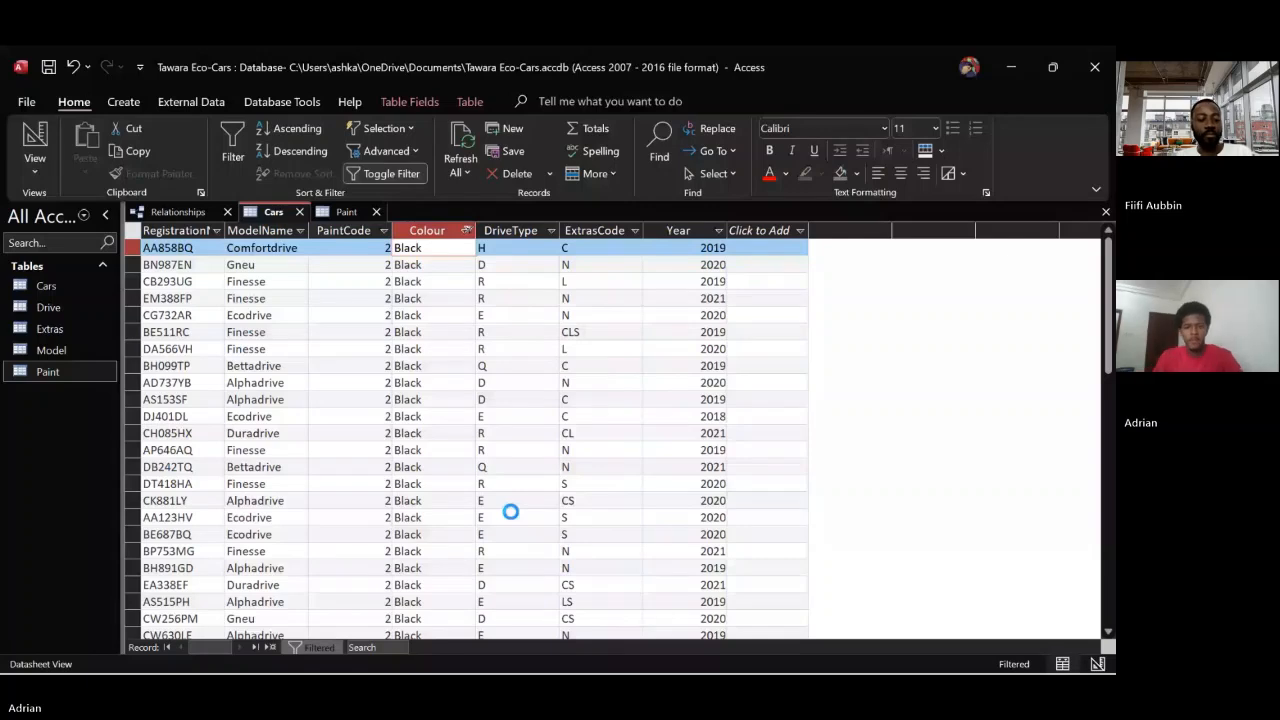
pyautogui.click(363, 249)
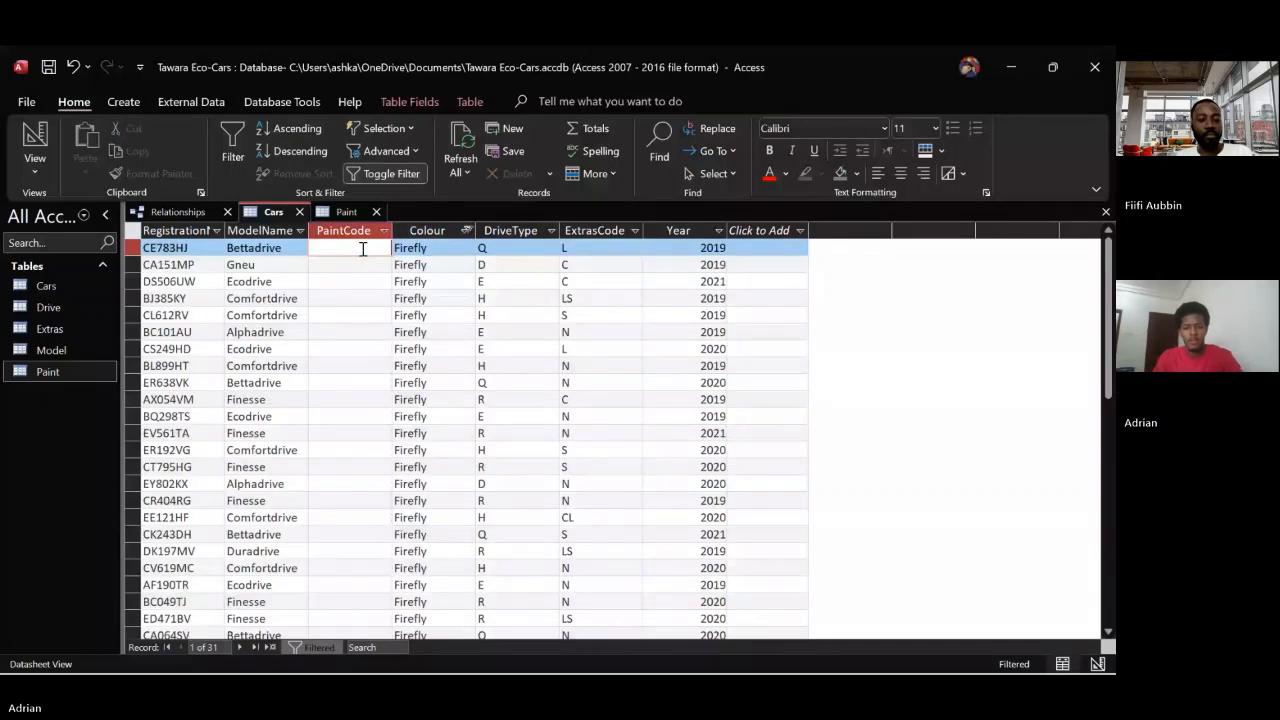
# Enter 5 as PaintCode for every Firefly car in Cars and dismiss the alert on the extra blank record
pyautogui.write('5')
pyautogui.press('Down')
pyautogui.write('5')
pyautogui.press('Down')
pyautogui.write('5')
pyautogui.press('Down')
pyautogui.write('5')
pyautogui.press('Down')
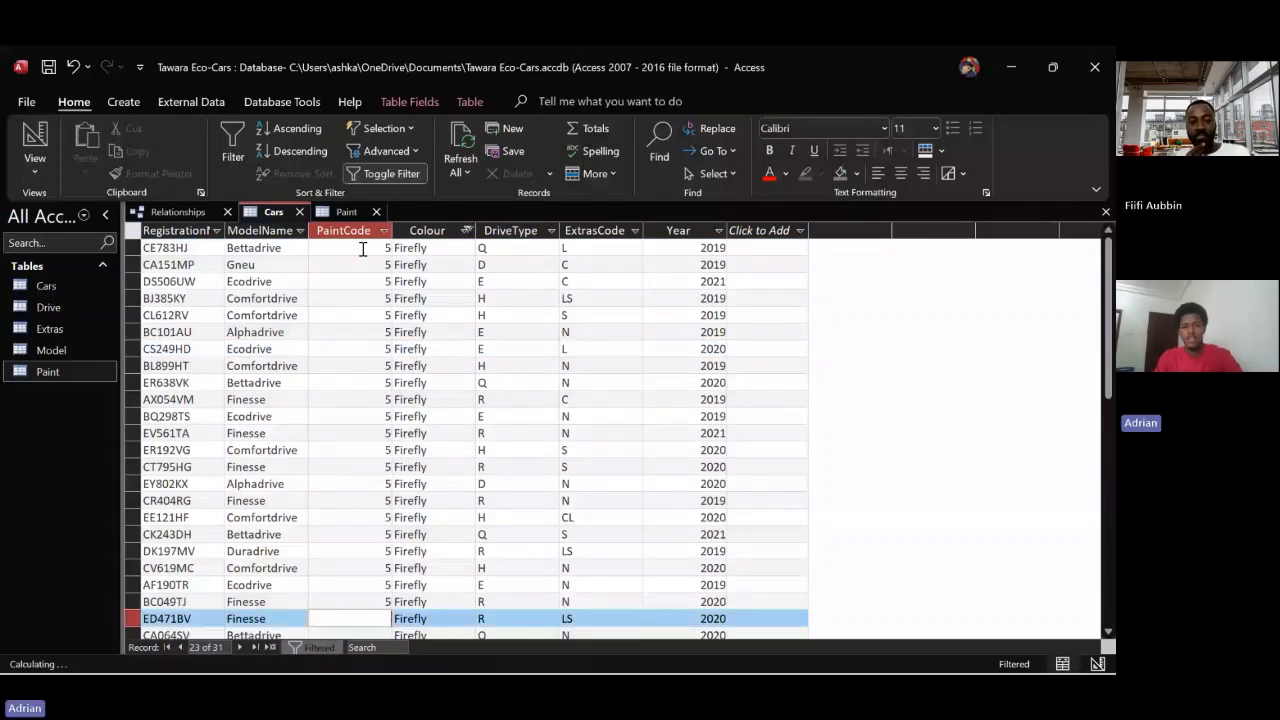
pyautogui.write('5')
pyautogui.press('Down')
pyautogui.write('5')
pyautogui.press('Down')
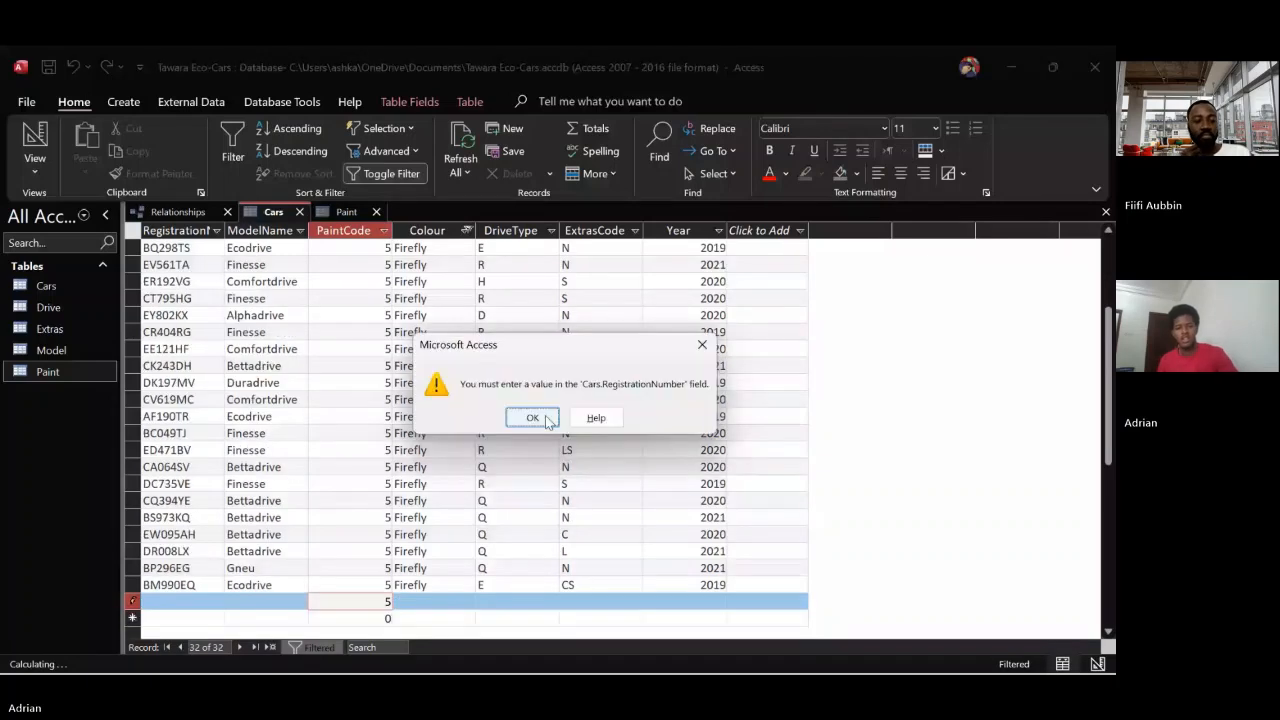
pyautogui.click(533, 418)
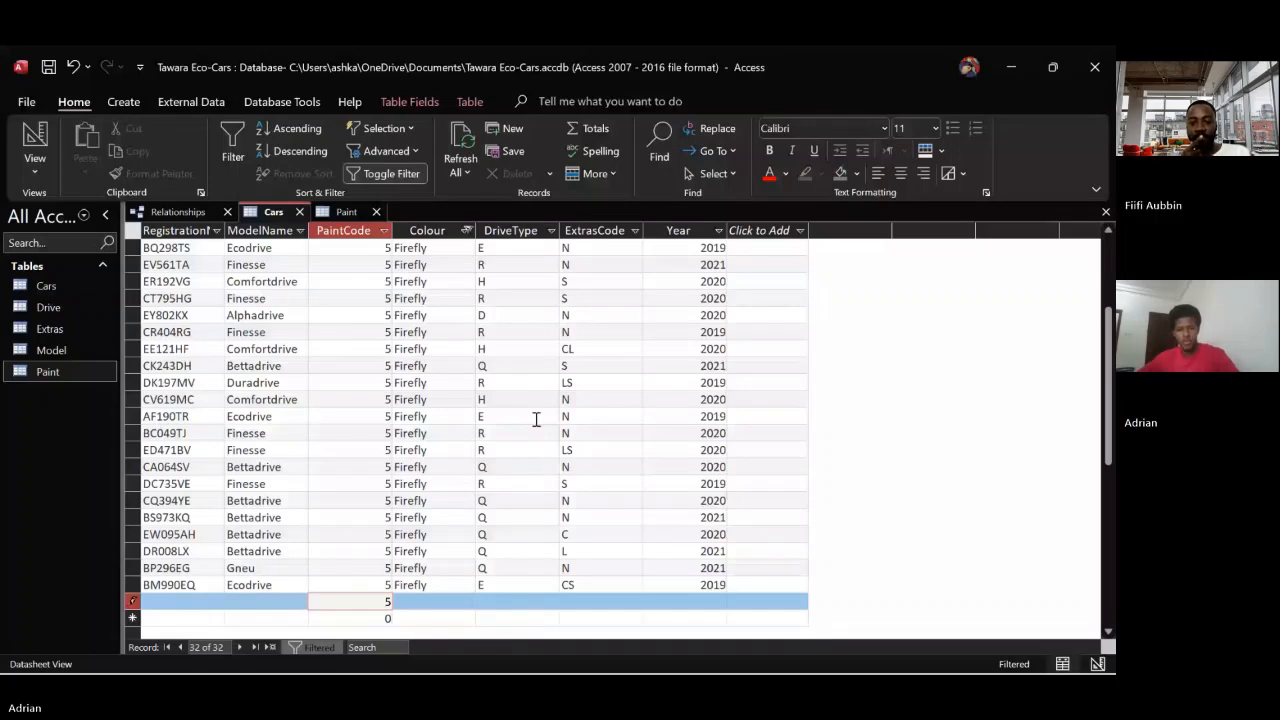
# Change the Colour filter in Cars from Firefly to Granite only, and look up Granite's code in the Paint table
pyautogui.click(466, 230)
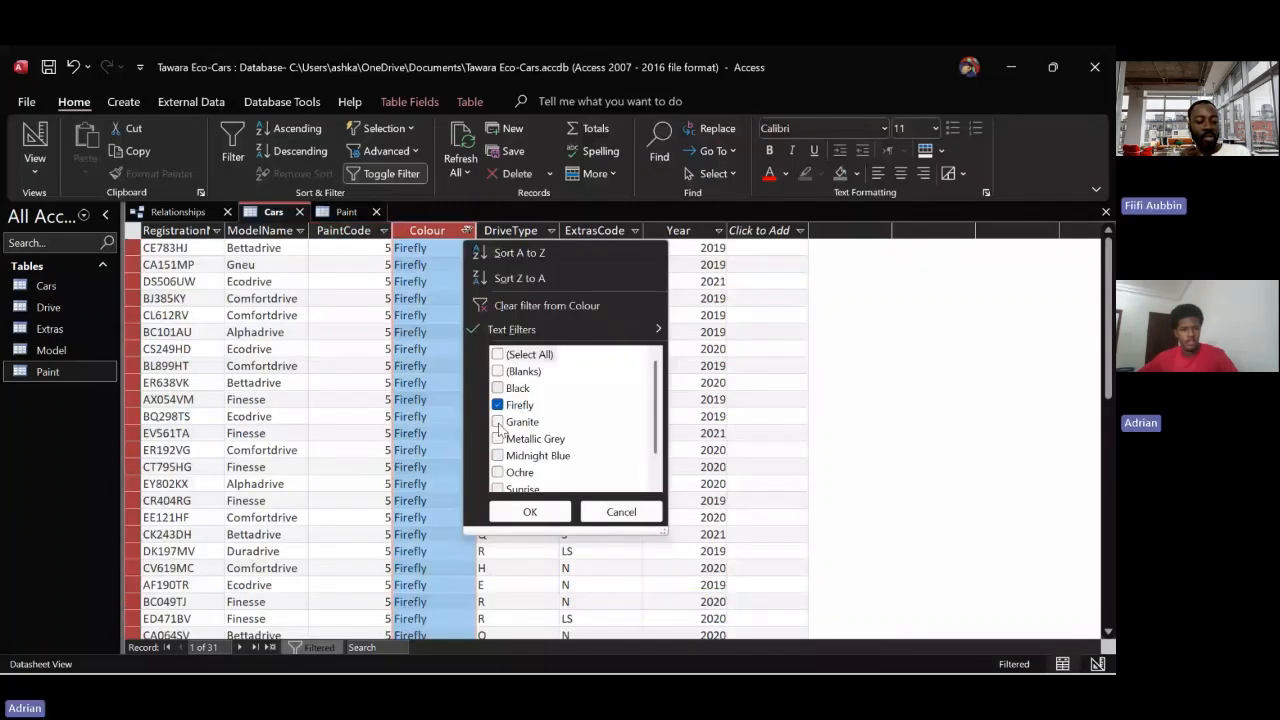
pyautogui.click(346, 212)
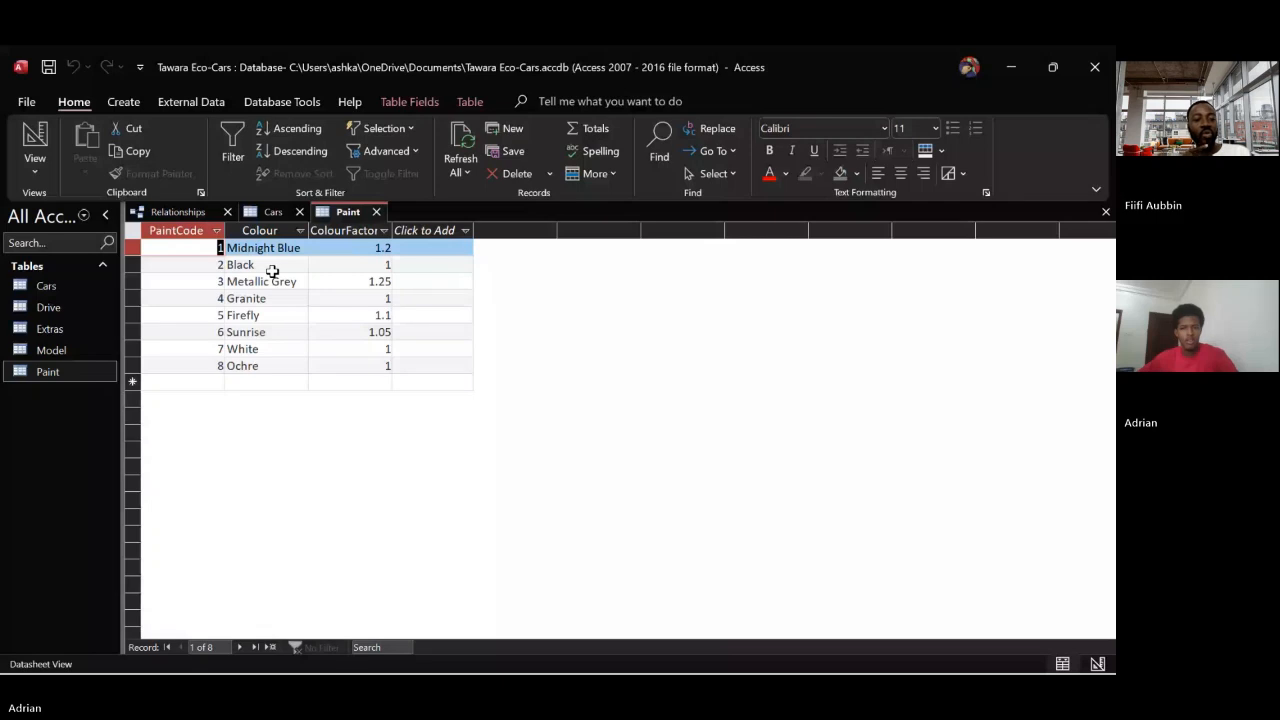
pyautogui.click(273, 212)
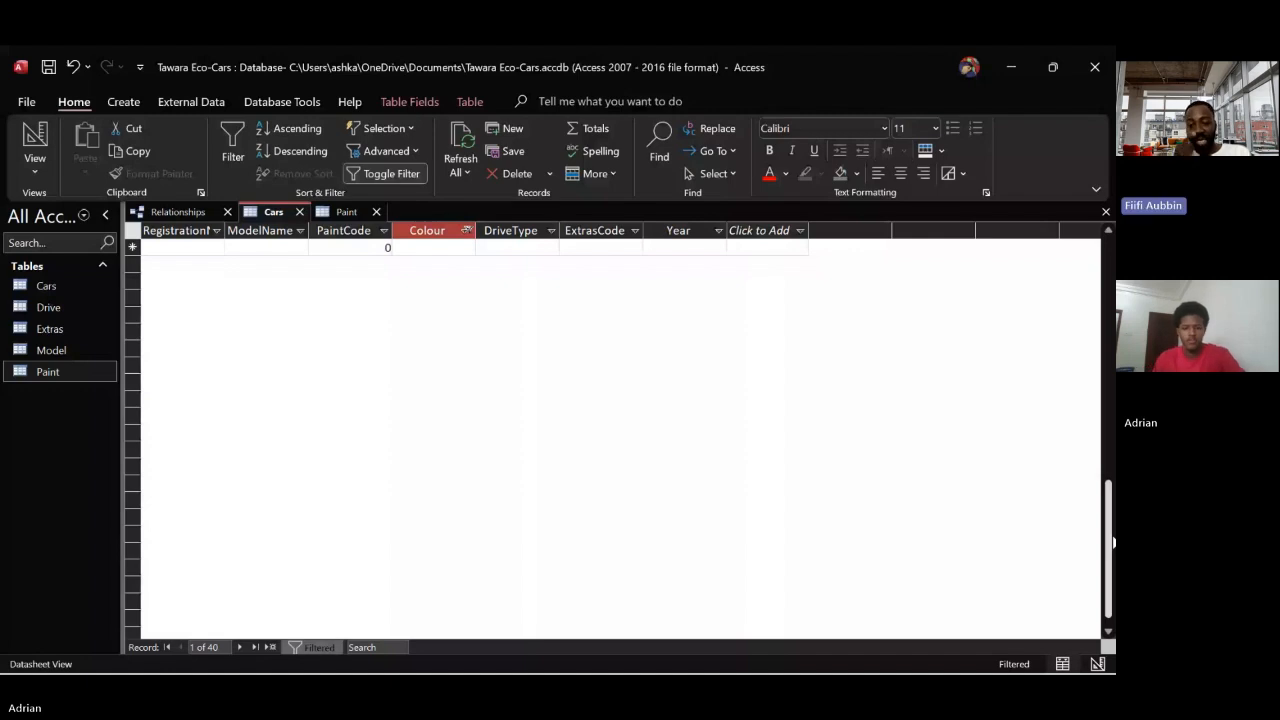
pyautogui.moveTo(1110, 540); pyautogui.dragTo(1046, 209)
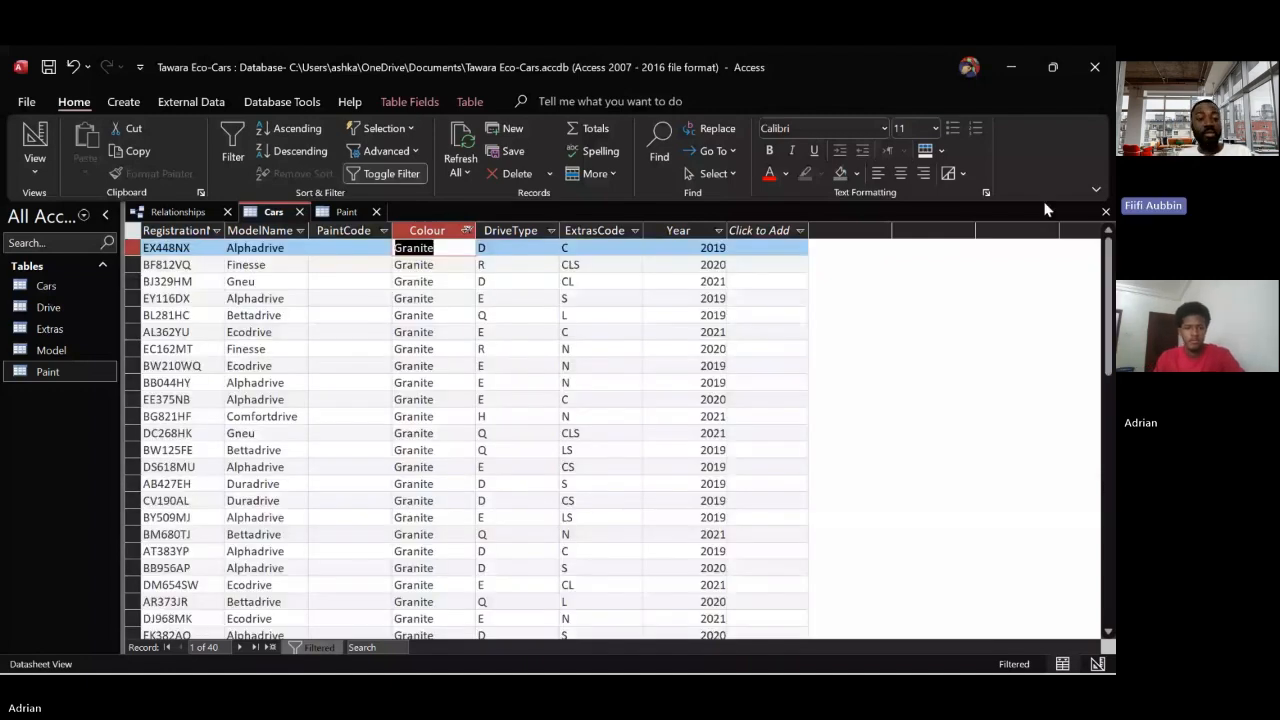
pyautogui.click(358, 248)
pyautogui.write('44')
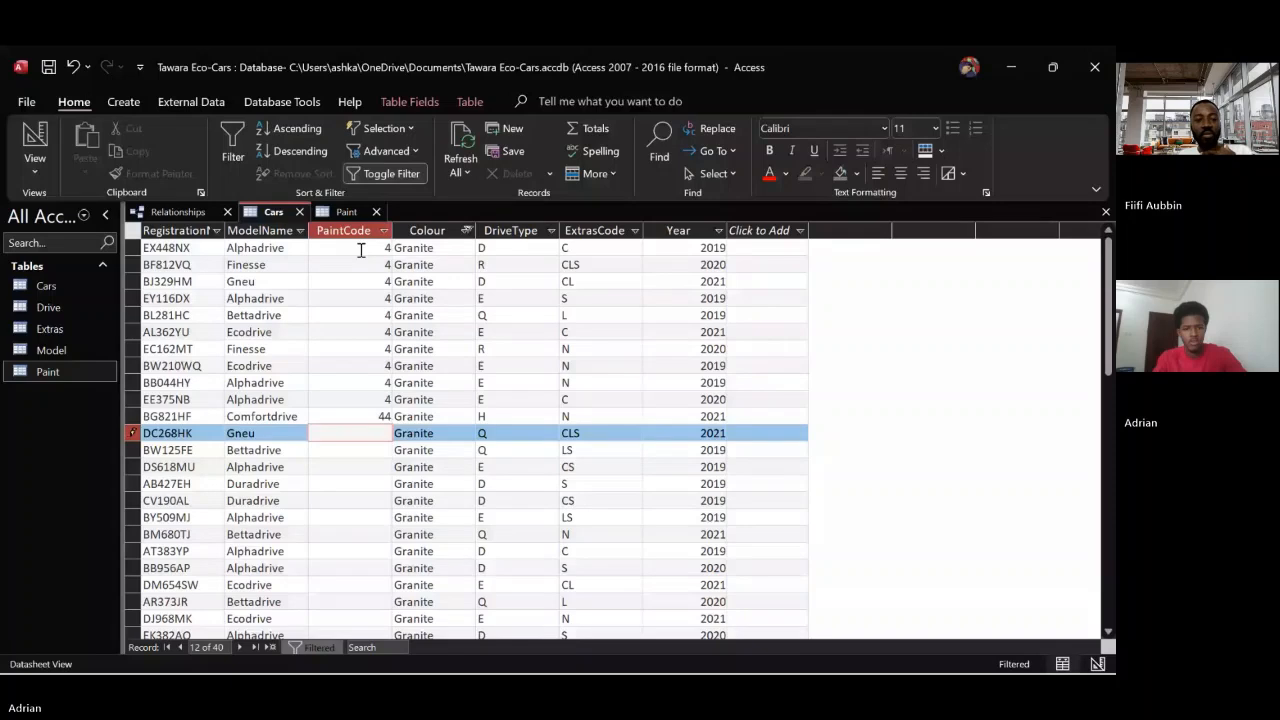
pyautogui.click(385, 416)
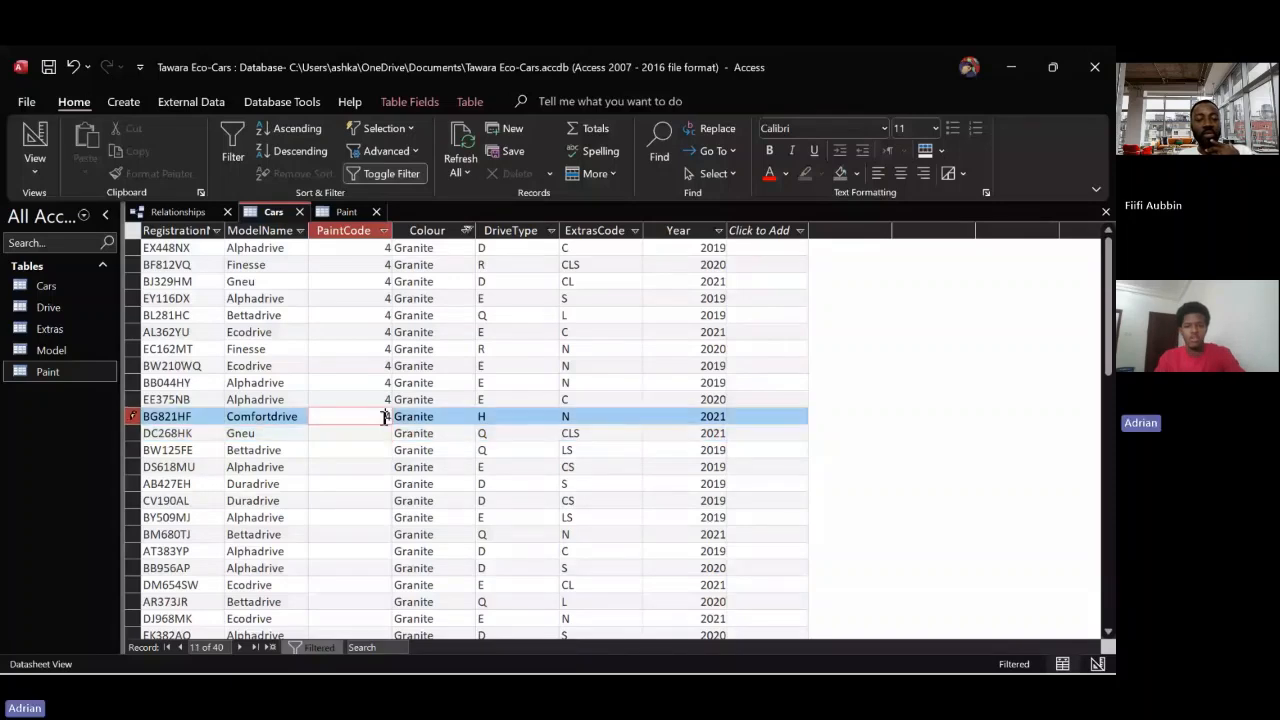
pyautogui.click(384, 435)
pyautogui.write('4')
pyautogui.press('Down')
pyautogui.write('4')
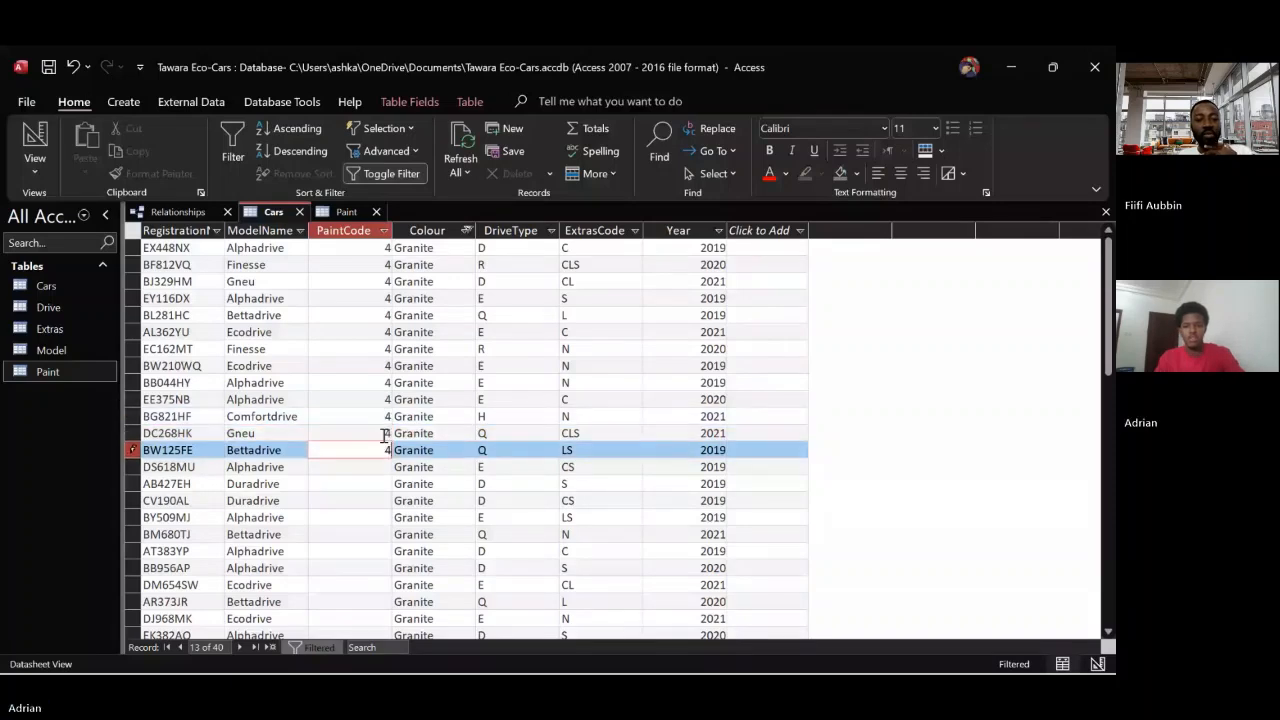
pyautogui.press('Down')
pyautogui.write('4')
pyautogui.press('Down')
pyautogui.press('4')
pyautogui.press('Down')
pyautogui.press('4')
pyautogui.press('Down')
pyautogui.press('4')
pyautogui.press('Down')
pyautogui.press('4')
pyautogui.press('Down')
pyautogui.press('4')
pyautogui.press('Down')
pyautogui.press('4')
pyautogui.press('Down')
pyautogui.press('4')
pyautogui.press('Down')
pyautogui.press('4')
pyautogui.press('Down')
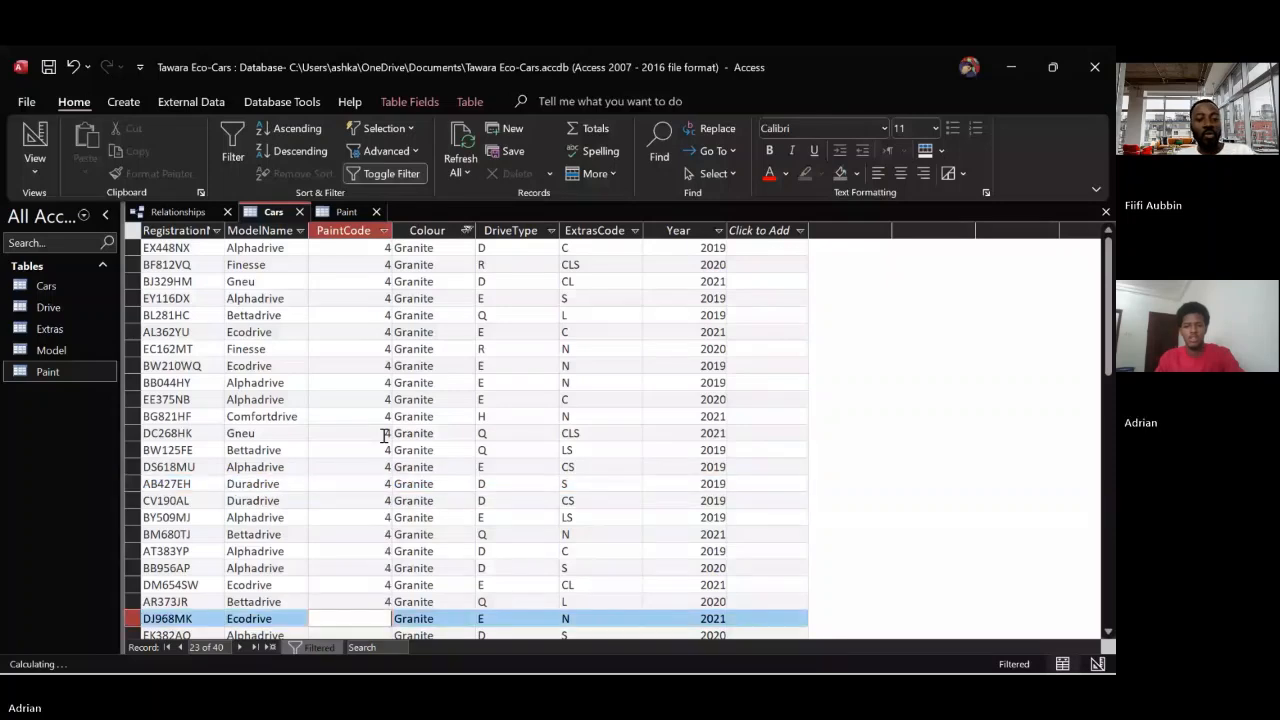
pyautogui.write('4')
pyautogui.press('Down')
pyautogui.write('4')
pyautogui.press('Down')
pyautogui.write('4')
pyautogui.press('Down')
pyautogui.write('4')
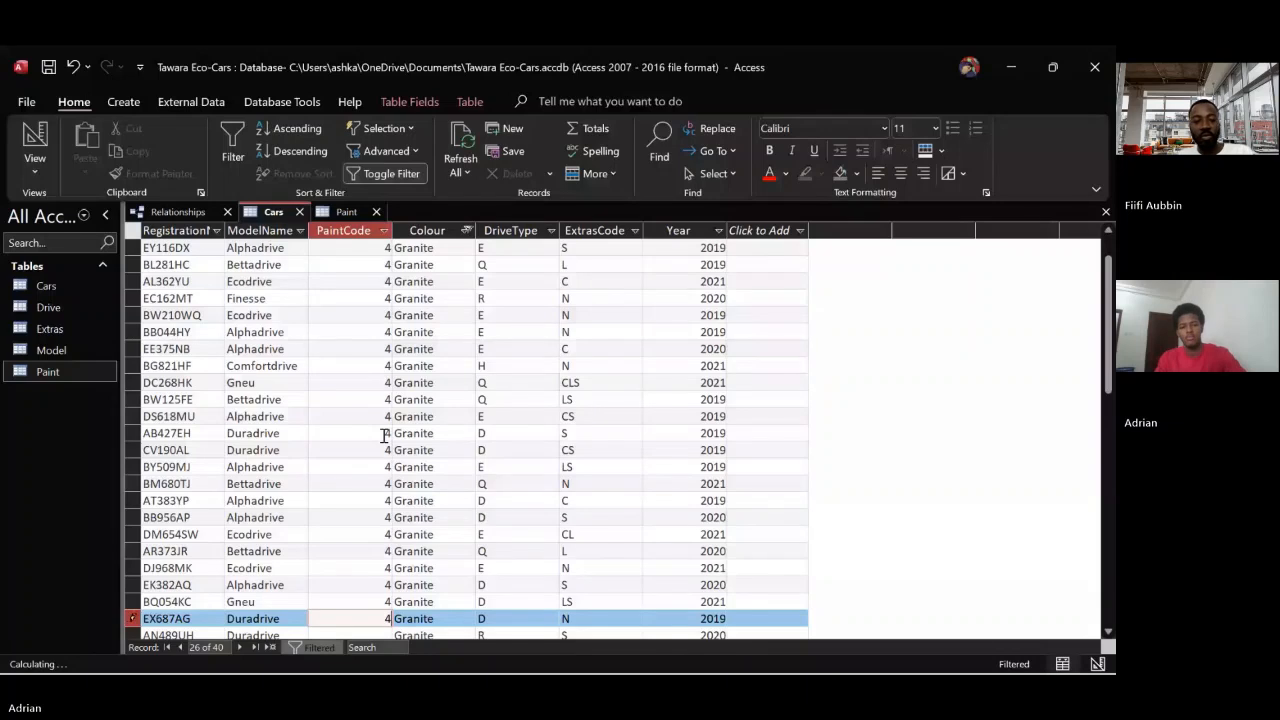
pyautogui.press('Down')
pyautogui.write('4')
pyautogui.press('Down')
pyautogui.write('4')
pyautogui.press('Down')
pyautogui.write('4')
pyautogui.press('Down')
pyautogui.press('4')
pyautogui.press('Down')
pyautogui.press('4')
pyautogui.press('Down')
pyautogui.press('4')
pyautogui.press('Down')
pyautogui.press('4')
pyautogui.press('Down')
pyautogui.press('4')
pyautogui.press('Down')
pyautogui.press('4')
pyautogui.press('Down')
pyautogui.press('4')
pyautogui.press('Down')
pyautogui.press('4')
pyautogui.press('Down')
pyautogui.press('4')
pyautogui.press('Down')
pyautogui.press('4')
pyautogui.press('Down')
pyautogui.press('4')
pyautogui.press('Down')
pyautogui.press('4')
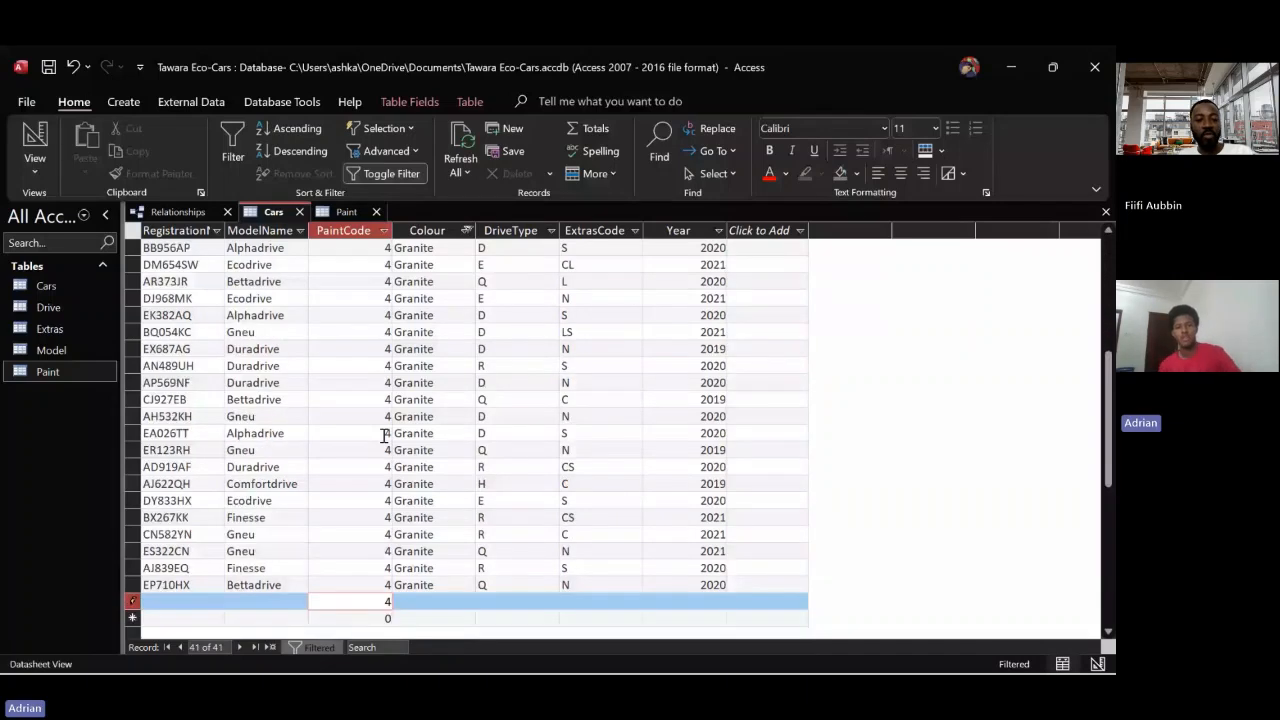
pyautogui.press('Escape')
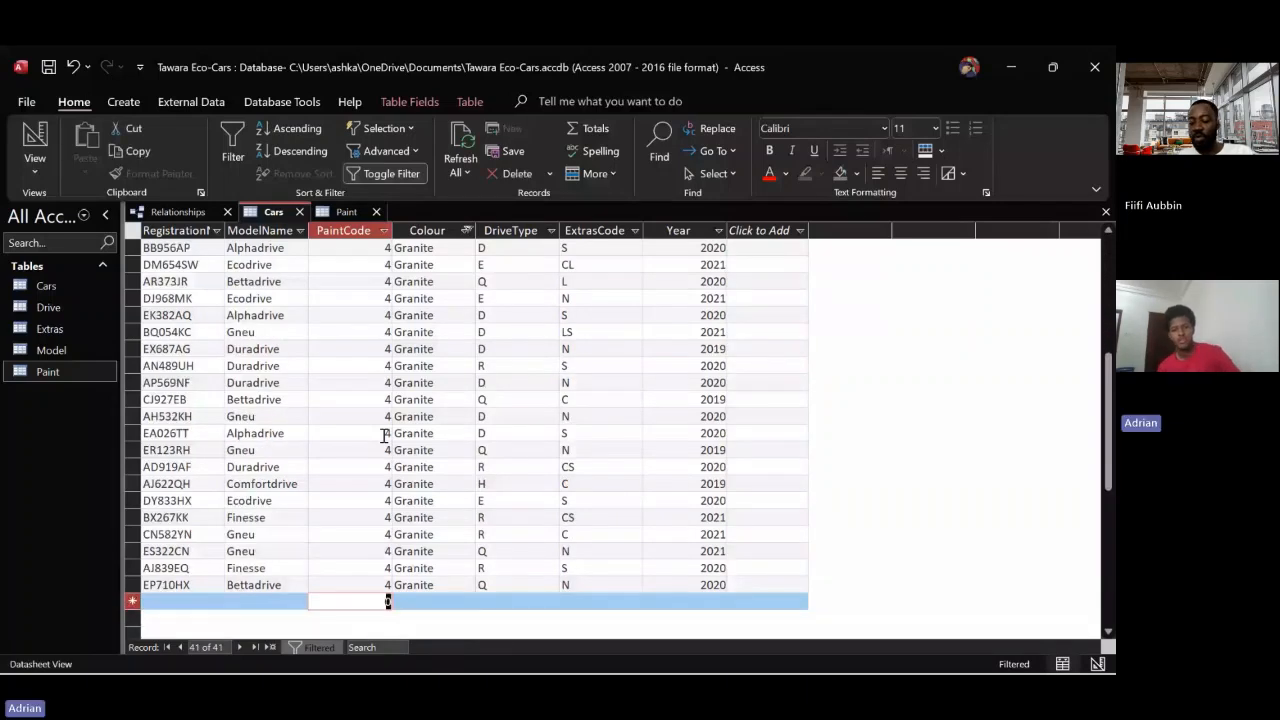
# Change the Colour filter in Cars from Granite to Metallic Grey only
pyautogui.click(466, 230)
pyautogui.click(498, 439)
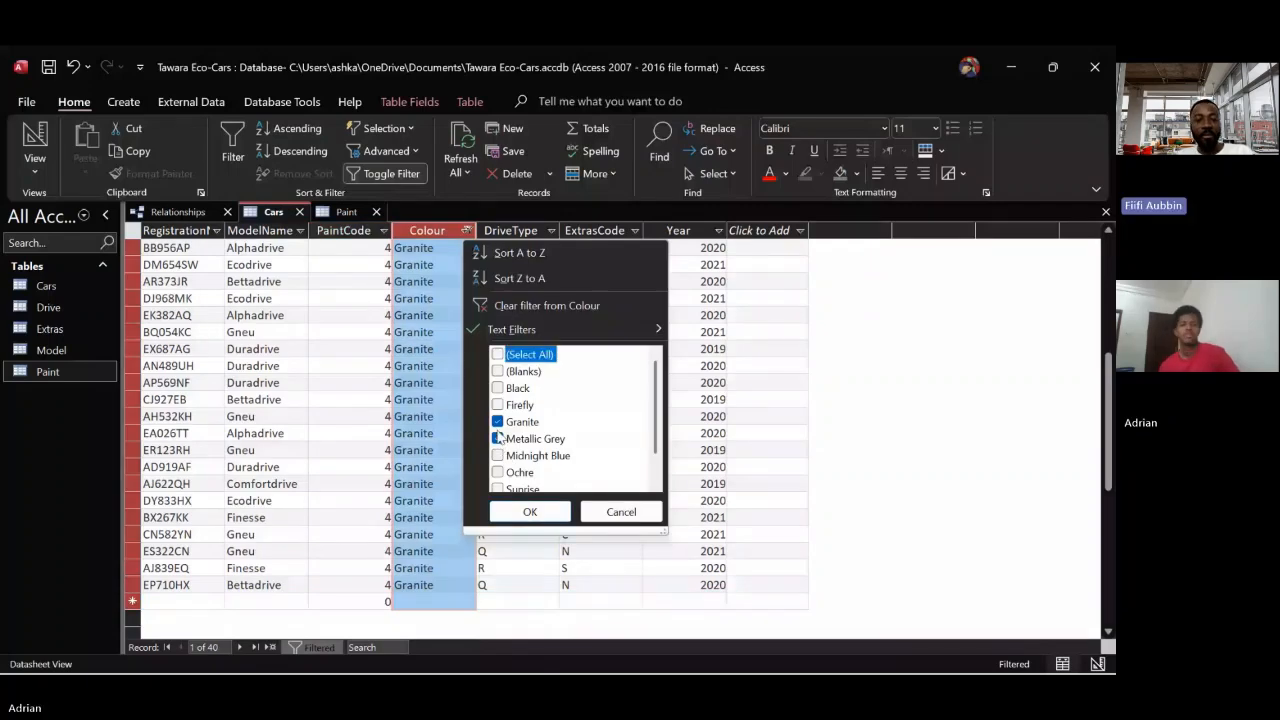
pyautogui.click(498, 422)
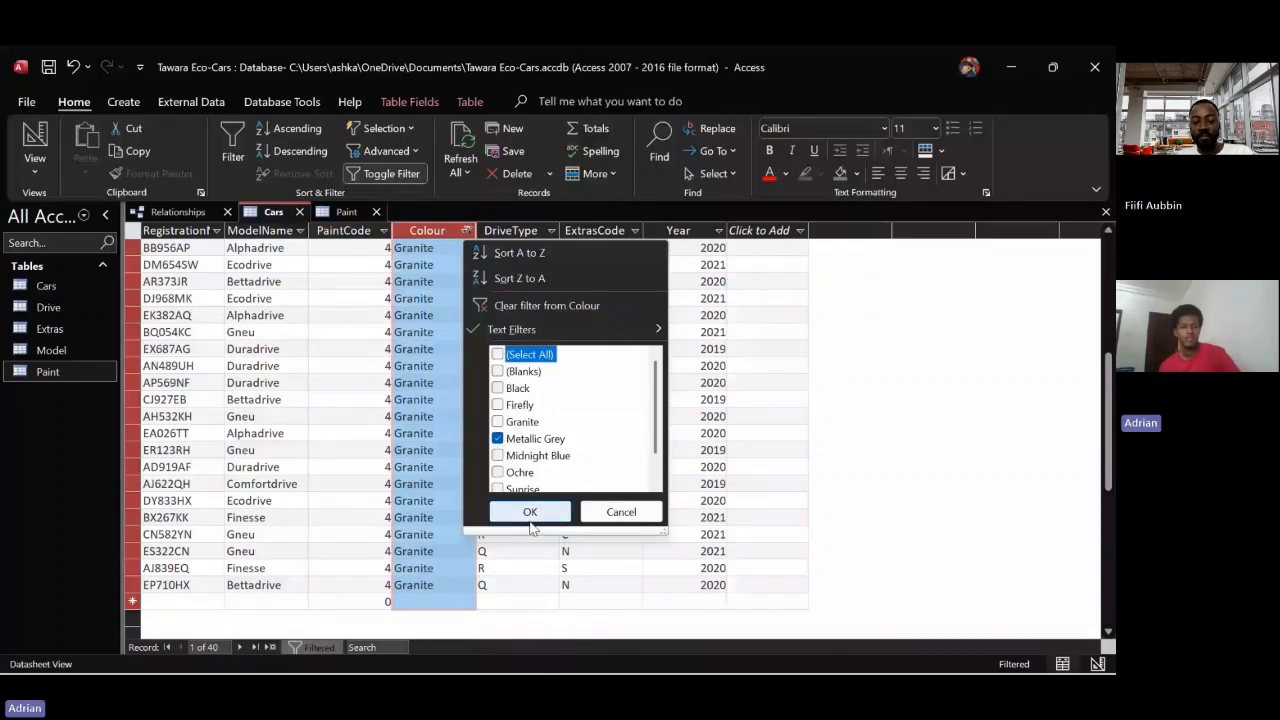
pyautogui.click(530, 519)
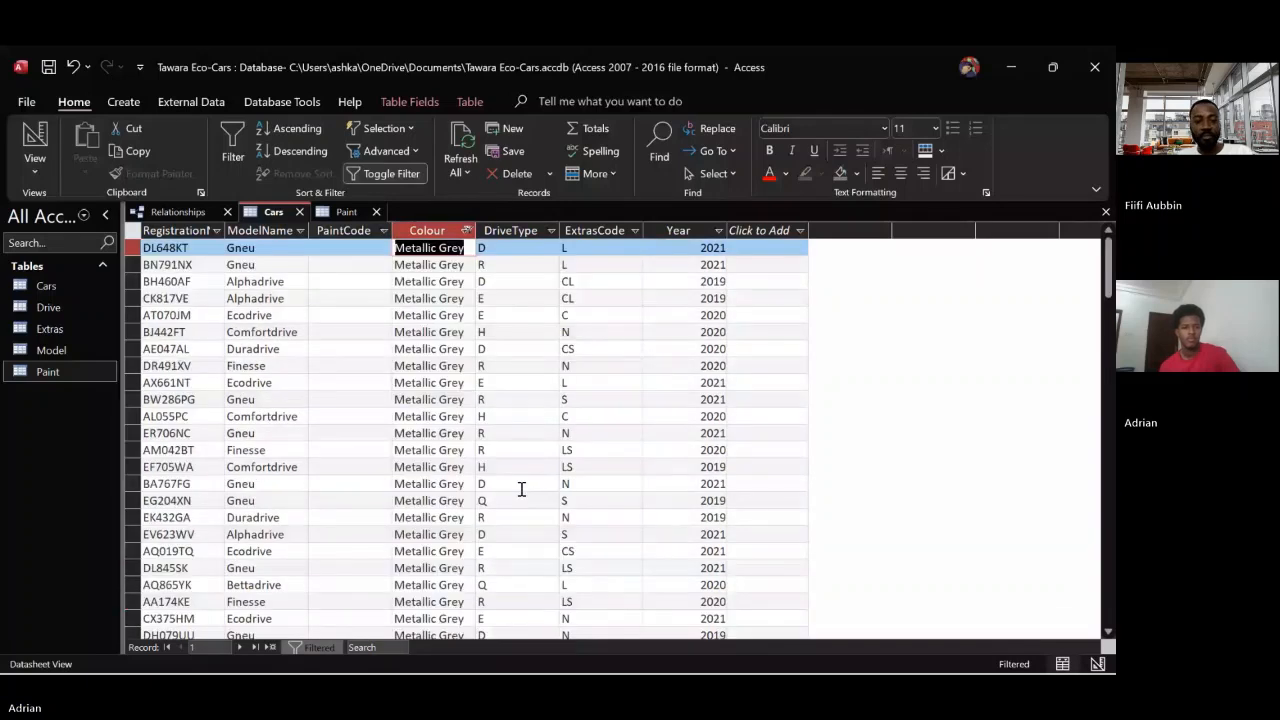
# Look up Metallic Grey's code in Paint, enter 3 as PaintCode for every Metallic Grey car, and discard the extra new record
pyautogui.click(347, 212)
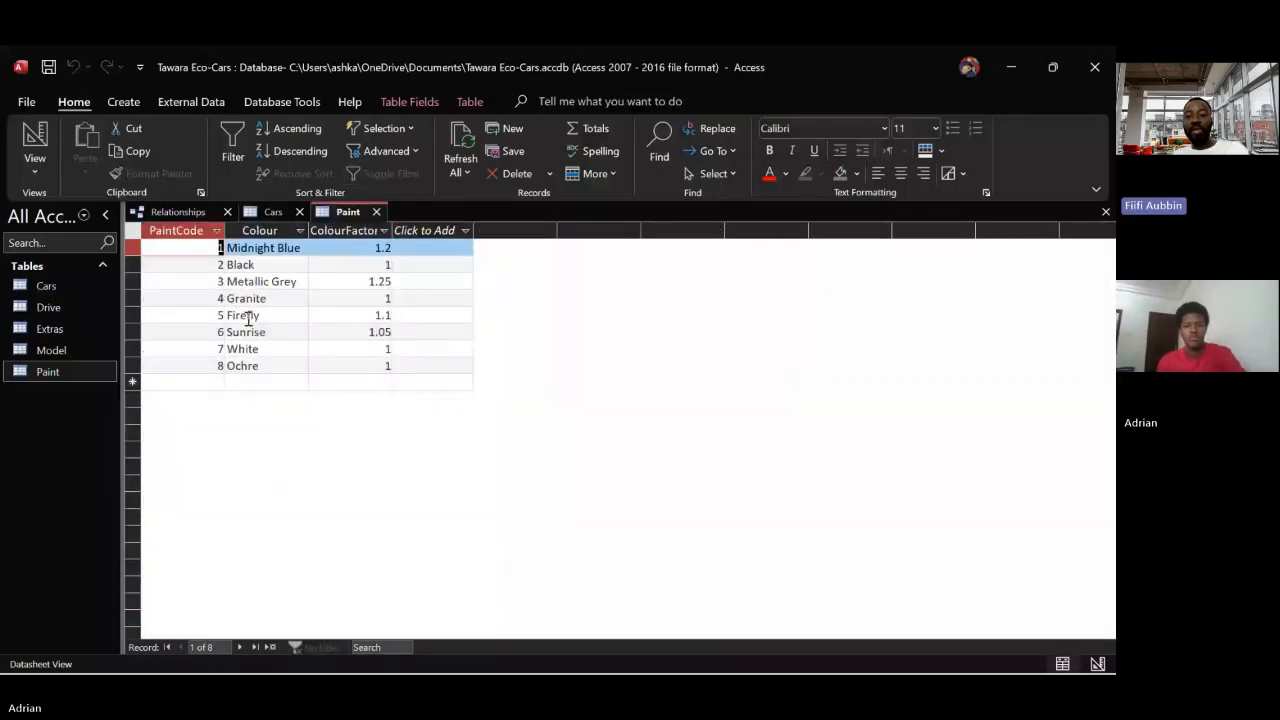
pyautogui.click(273, 212)
pyautogui.click(342, 249)
pyautogui.write('3')
pyautogui.press('Down')
pyautogui.write('3')
pyautogui.press('Down')
pyautogui.write('3')
pyautogui.press('Down')
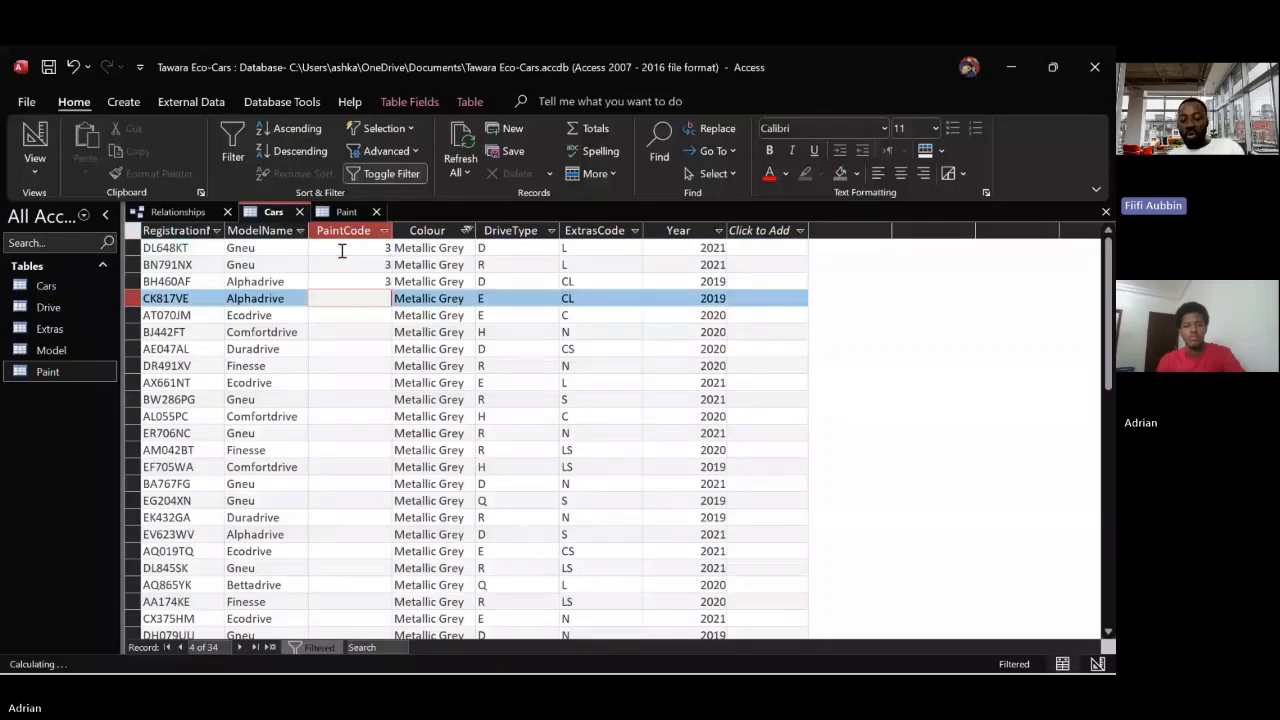
pyautogui.write('3')
pyautogui.press('Down')
pyautogui.write('3')
pyautogui.press('Down')
pyautogui.write('3')
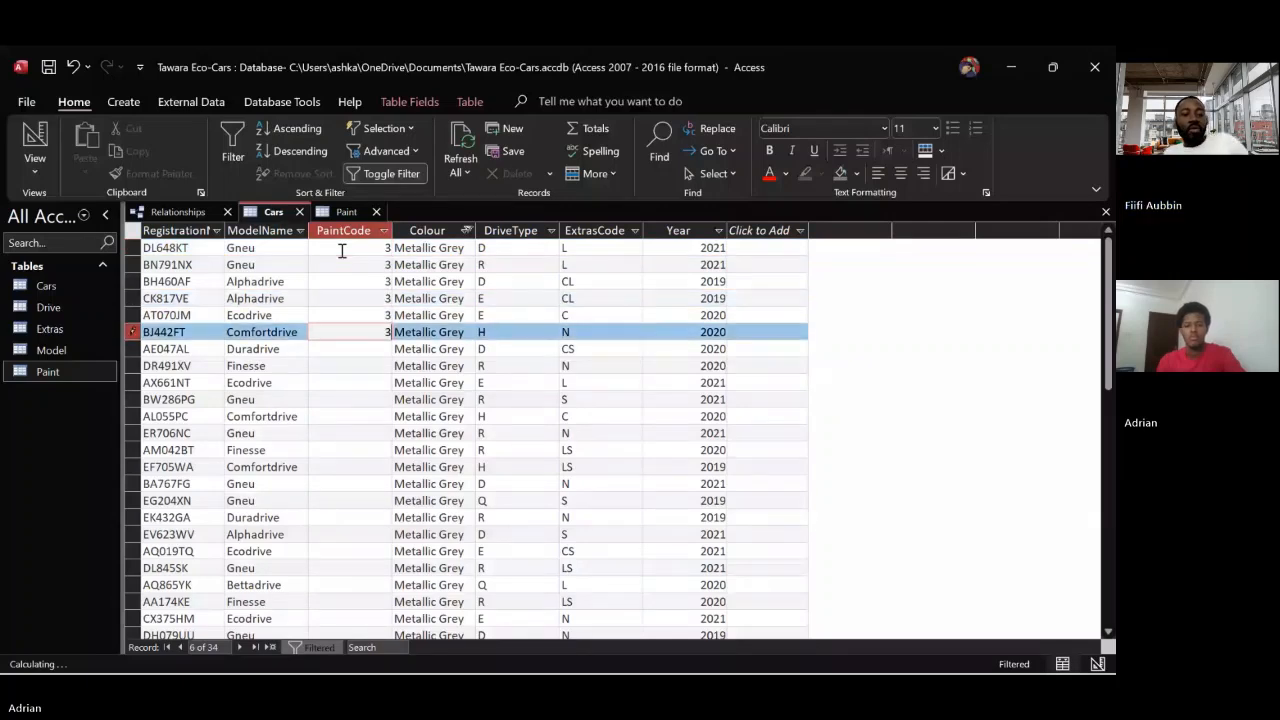
pyautogui.press('Down')
pyautogui.press('3')
pyautogui.press('Down')
pyautogui.press('3')
pyautogui.press('Down')
pyautogui.press('3')
pyautogui.press('Down')
pyautogui.press('3')
pyautogui.press('Down')
pyautogui.press('3')
pyautogui.press('Down')
pyautogui.press('3')
pyautogui.press('Down')
pyautogui.press('3')
pyautogui.press('Down')
pyautogui.press('3')
pyautogui.press('Down')
pyautogui.press('3')
pyautogui.press('Down')
pyautogui.press('3')
pyautogui.press('Down')
pyautogui.press('3')
pyautogui.press('Down')
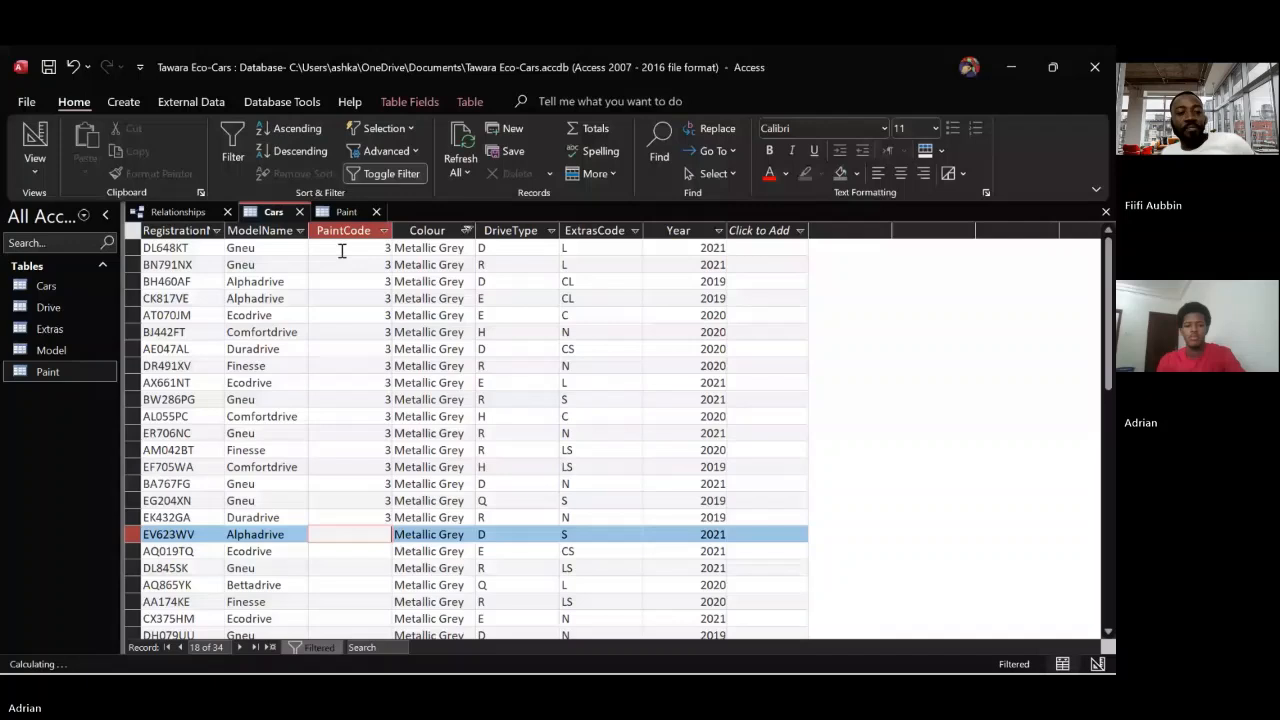
pyautogui.write('3')
pyautogui.press('Down')
pyautogui.write('3')
pyautogui.press('Down')
pyautogui.write('3')
pyautogui.press('Down')
pyautogui.write('3')
pyautogui.press('Down')
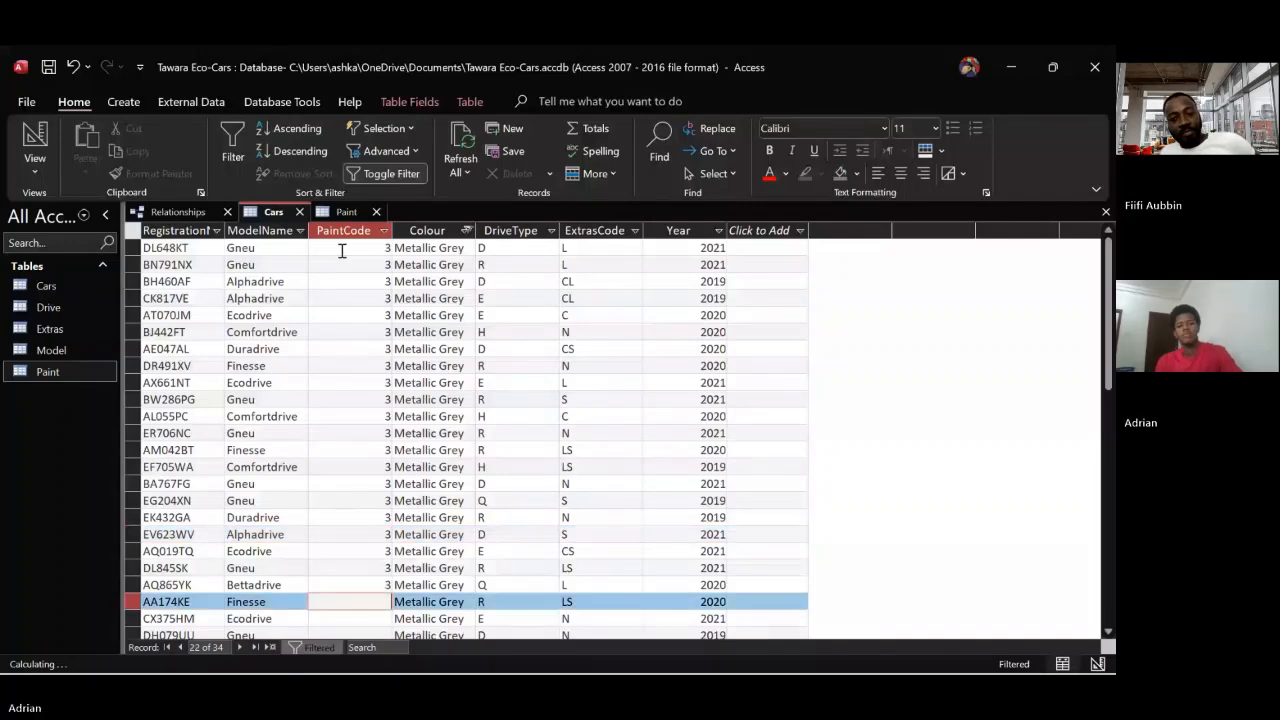
pyautogui.press('3')
pyautogui.press('Down')
pyautogui.press('3')
pyautogui.press('Down')
pyautogui.press('3')
pyautogui.press('Down')
pyautogui.press('3')
pyautogui.press('Down')
pyautogui.press('3')
pyautogui.press('Down')
pyautogui.press('3')
pyautogui.press('Down')
pyautogui.press('3')
pyautogui.press('Down')
pyautogui.press('3')
pyautogui.press('Down')
pyautogui.press('3')
pyautogui.press('Down')
pyautogui.press('3')
pyautogui.press('Down')
pyautogui.press('3')
pyautogui.press('Down')
pyautogui.press('3')
pyautogui.press('Down')
pyautogui.press('3')
pyautogui.press('Down')
pyautogui.press('3')
pyautogui.press('Down')
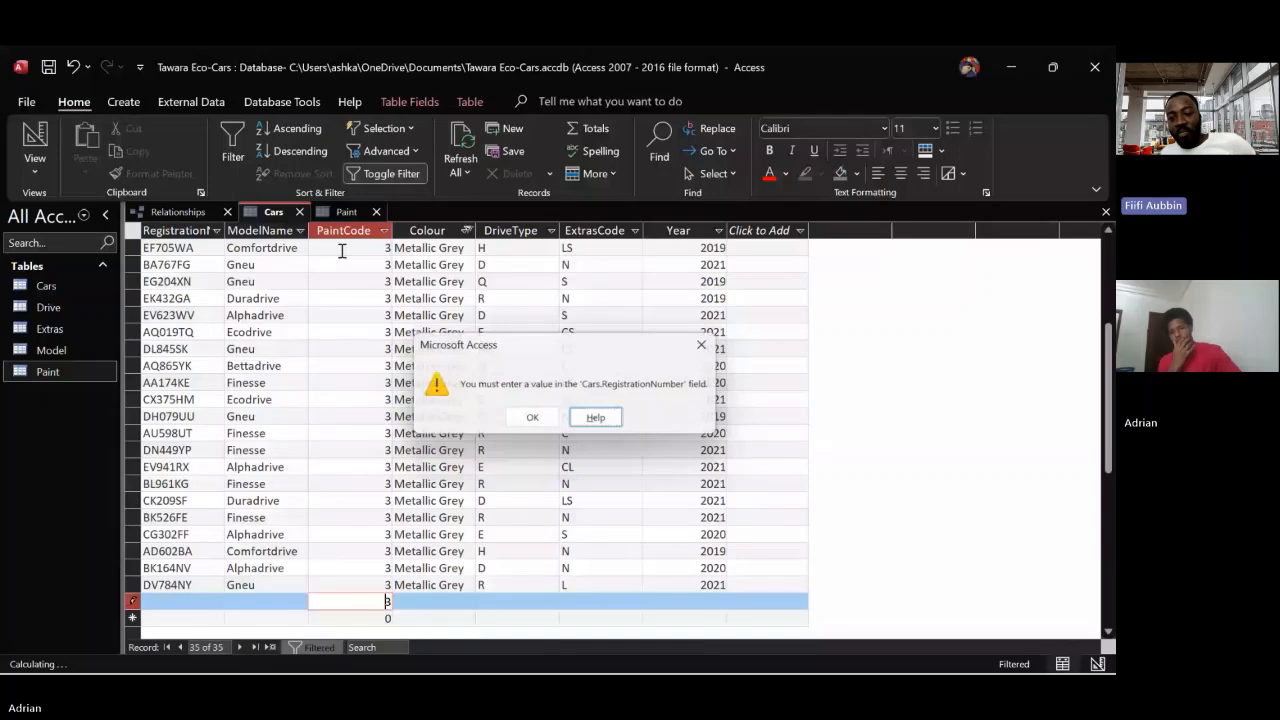
pyautogui.press('Escape')
pyautogui.press('Escape')
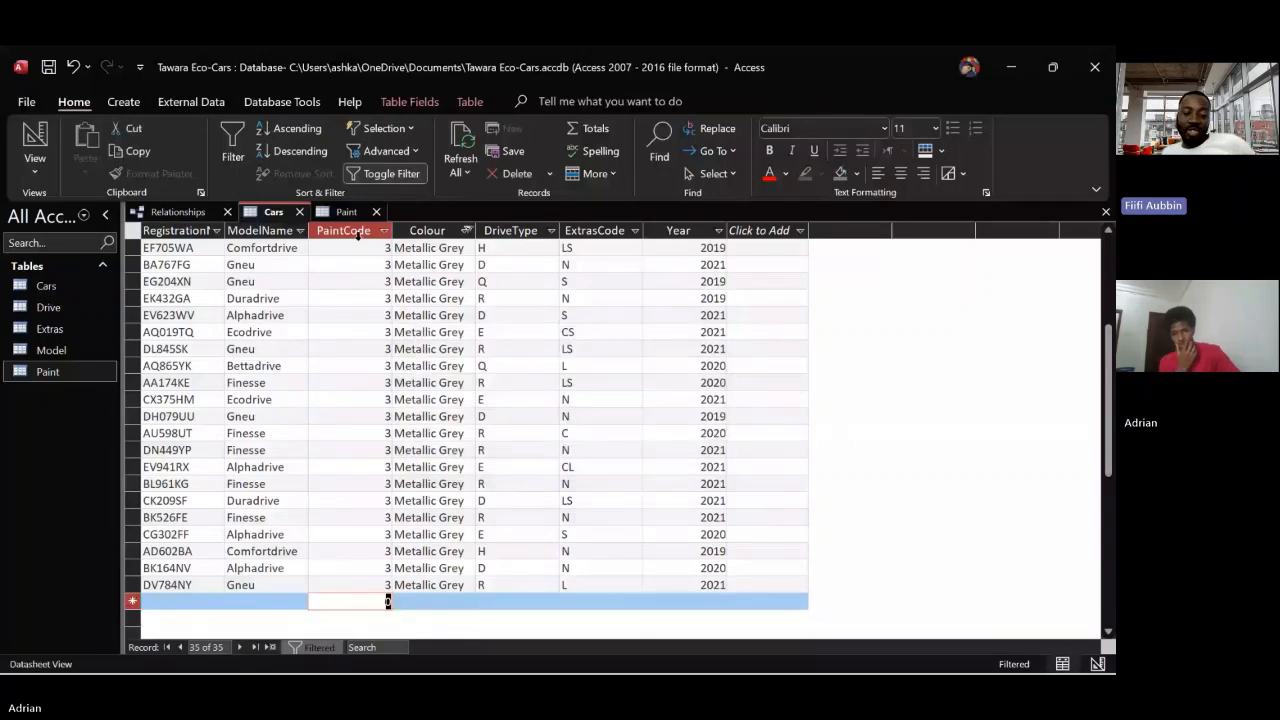
# Change the Colour filter in Cars from Metallic Grey to Midnight Blue only
pyautogui.click(466, 230)
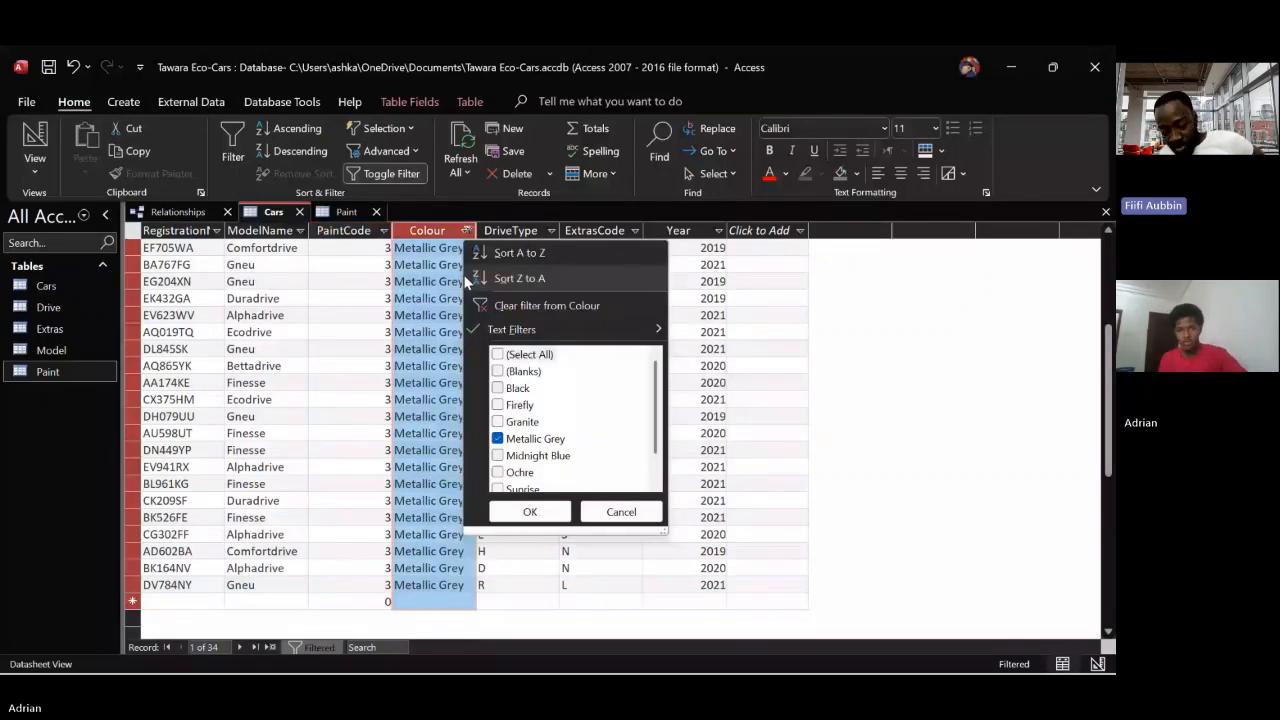
pyautogui.click(498, 455)
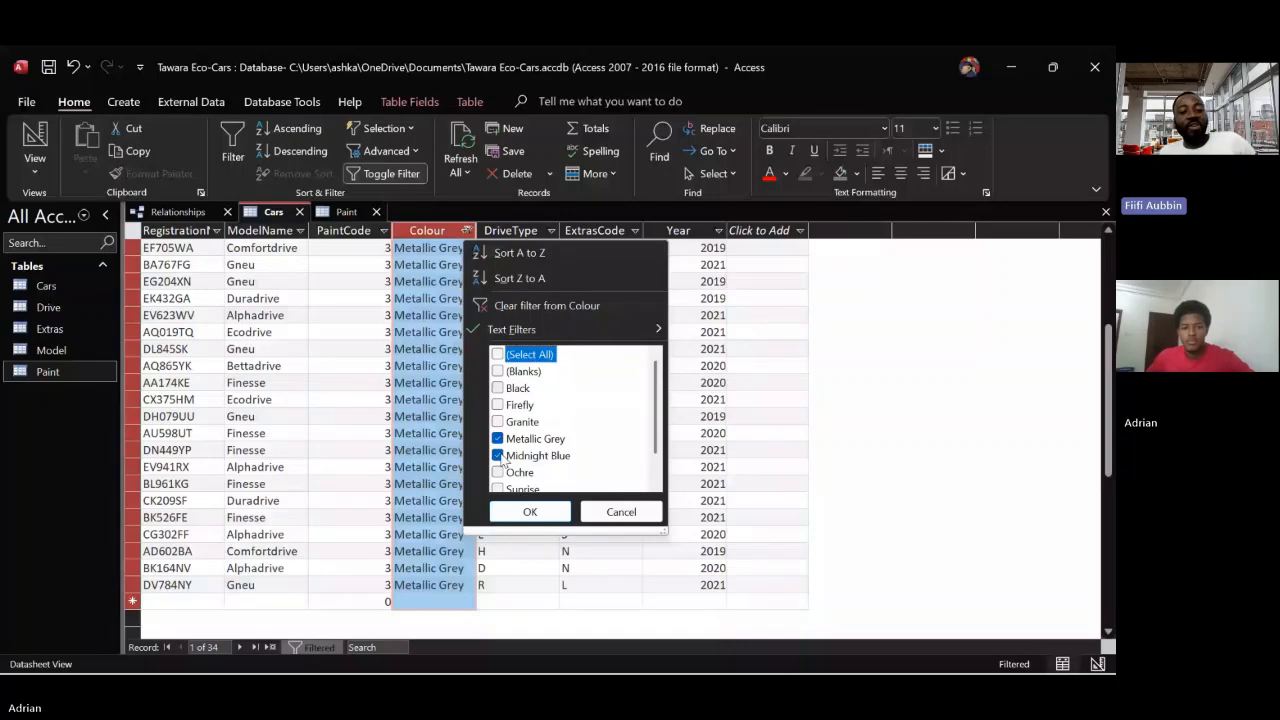
pyautogui.click(497, 438)
pyautogui.click(530, 511)
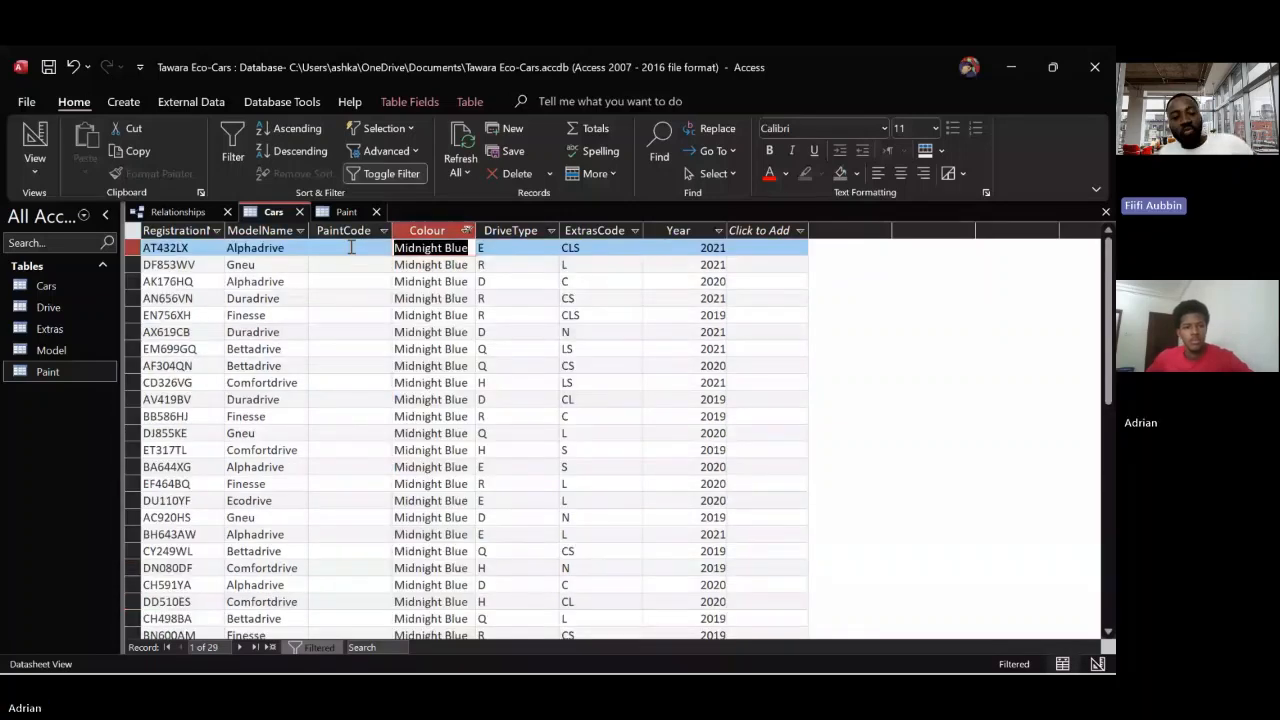
# Look up Midnight Blue's code in the Paint table and enter 1 as PaintCode for every Midnight Blue car in Cars
pyautogui.click(345, 212)
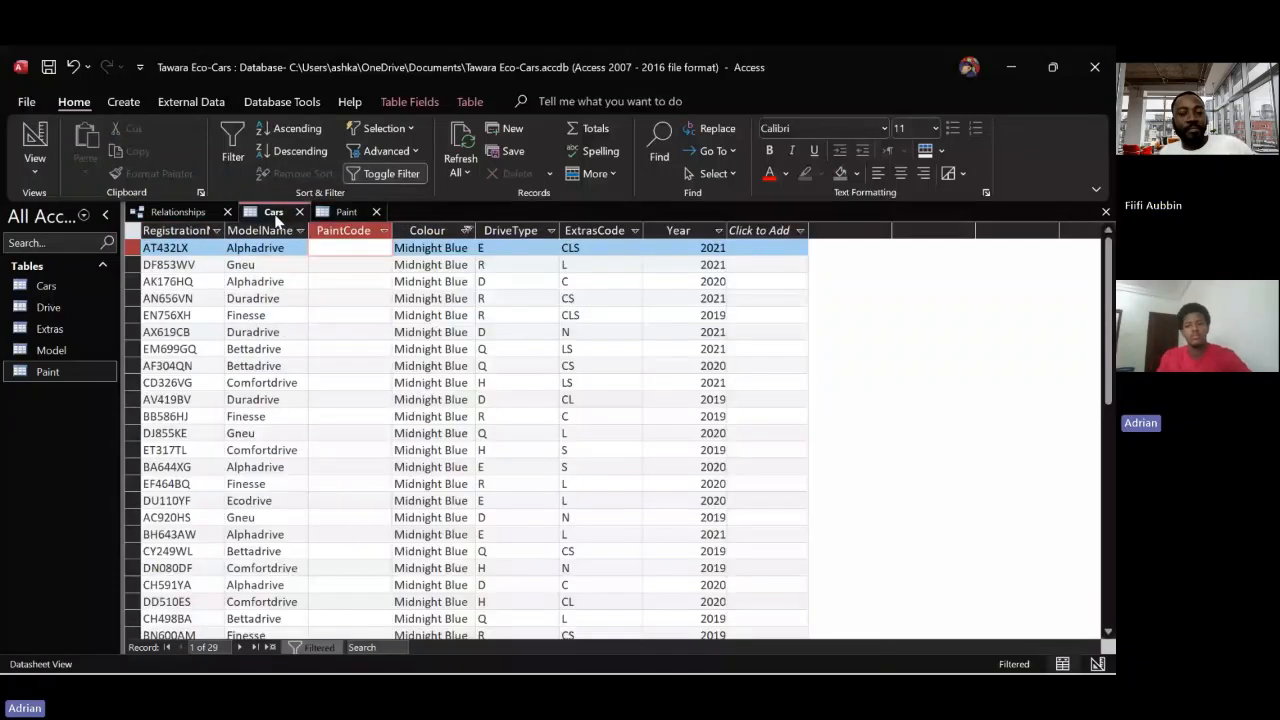
pyautogui.click(273, 212)
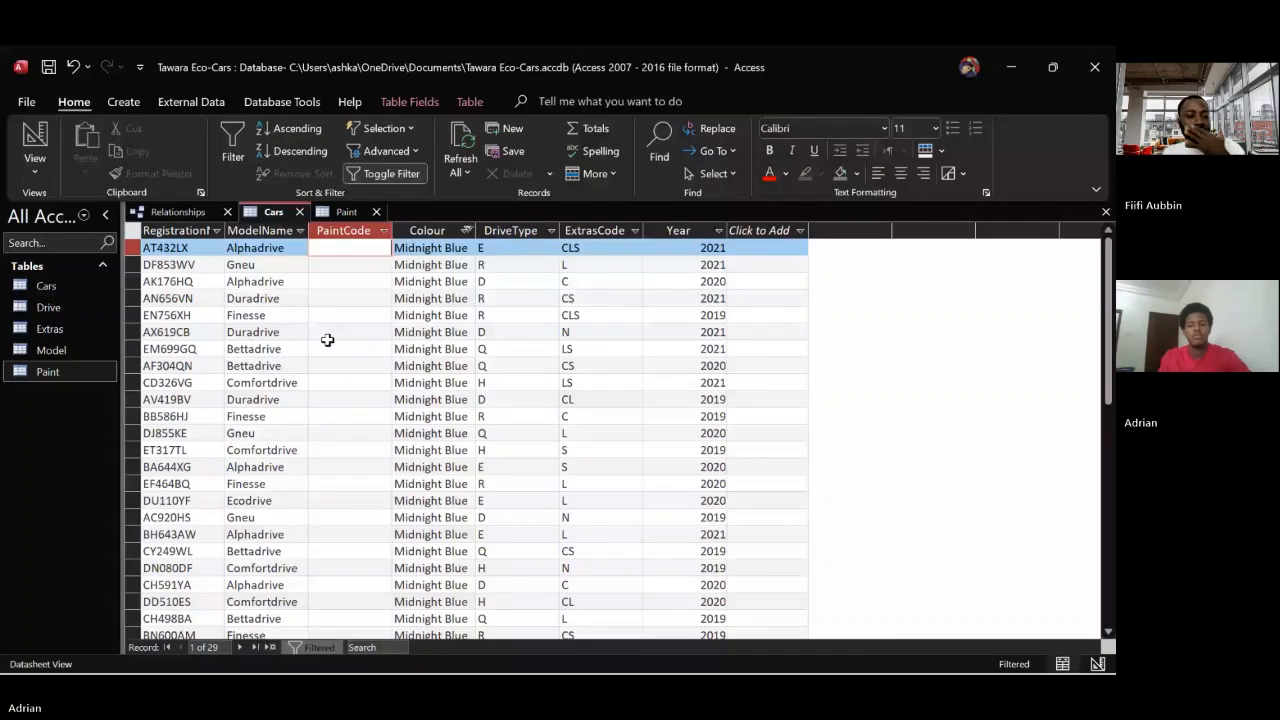
pyautogui.write('1')
pyautogui.press('Down')
pyautogui.write('1')
pyautogui.press('Down')
pyautogui.write('1')
pyautogui.press('Down')
pyautogui.write('1')
pyautogui.press('Down')
pyautogui.press('1')
pyautogui.press('Down')
pyautogui.press('1')
pyautogui.press('Down')
pyautogui.press('1')
pyautogui.press('Down')
pyautogui.press('1')
pyautogui.press('Down')
pyautogui.press('1')
pyautogui.press('Down')
pyautogui.press('1')
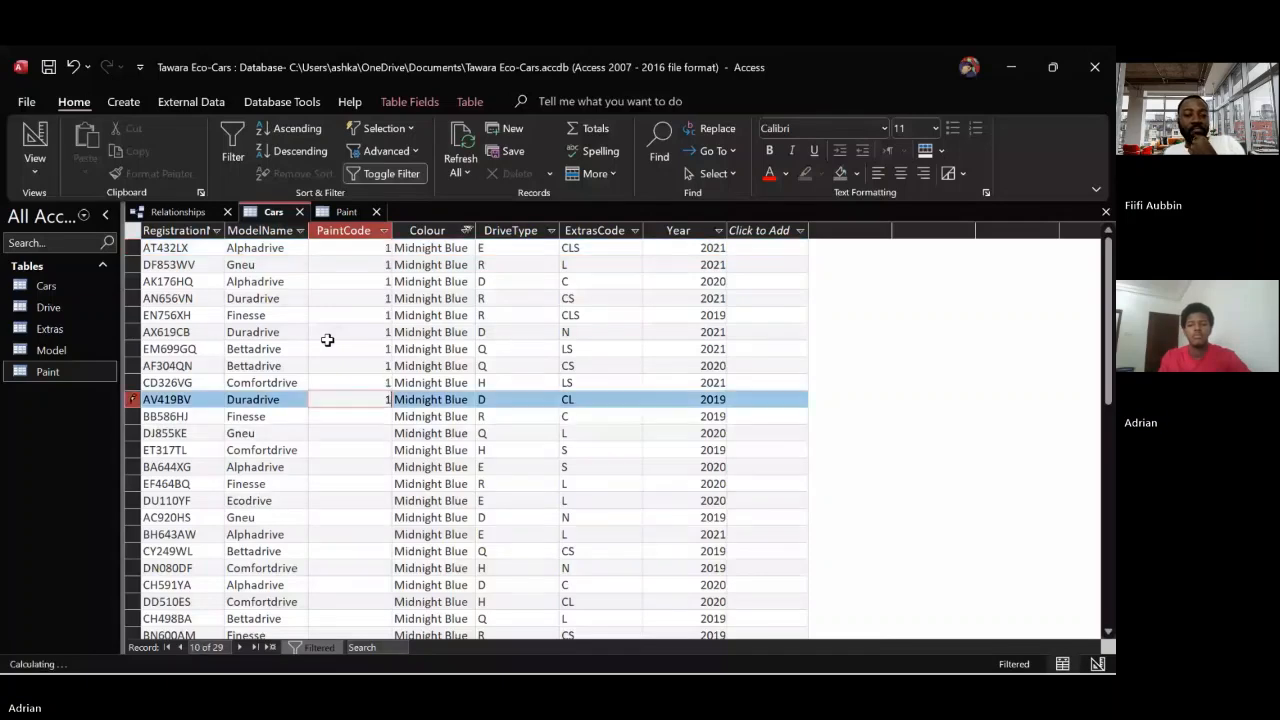
pyautogui.press('Down')
pyautogui.press('1')
pyautogui.press('Down')
pyautogui.press('1')
pyautogui.press('Down')
pyautogui.press('1')
pyautogui.press('Down')
pyautogui.press('1')
pyautogui.press('Down')
pyautogui.press('1')
pyautogui.press('Down')
pyautogui.press('1')
pyautogui.press('Down')
pyautogui.press('1')
pyautogui.press('Down')
pyautogui.press('1')
pyautogui.press('Down')
pyautogui.press('1')
pyautogui.press('Down')
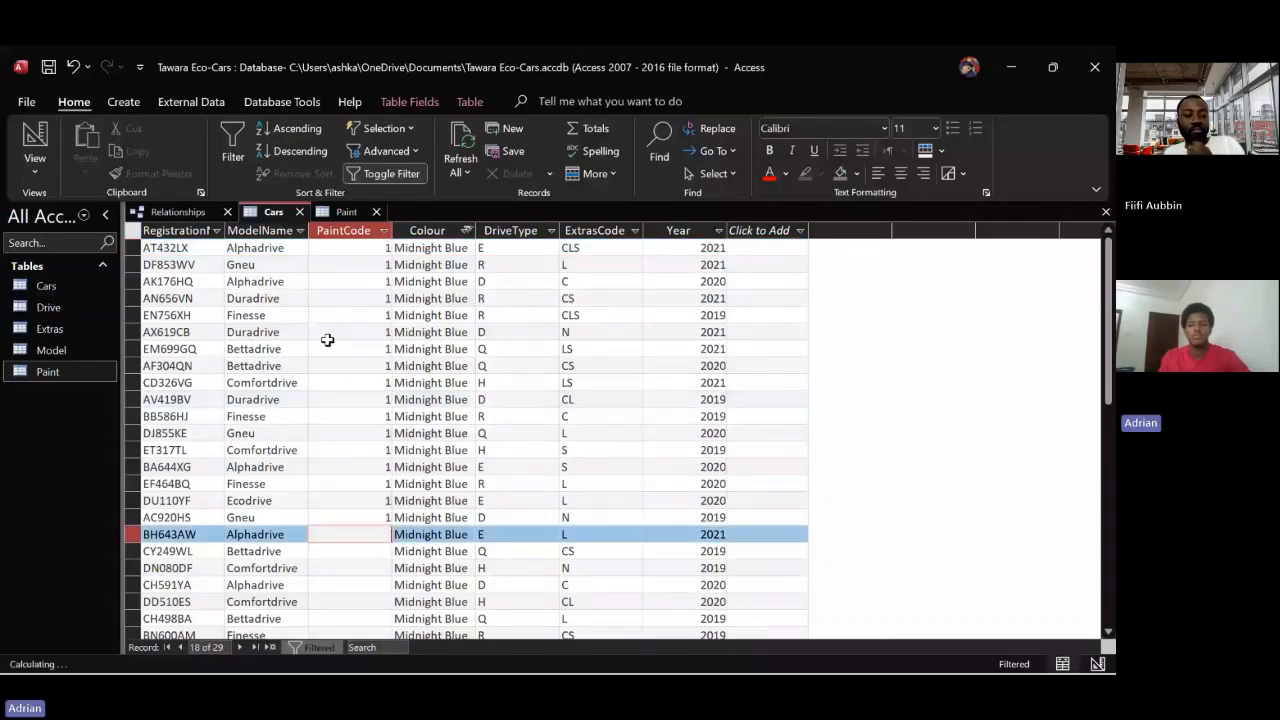
pyautogui.write('1')
pyautogui.press('Down')
pyautogui.write('1')
pyautogui.press('Down')
pyautogui.write('1')
pyautogui.press('Down')
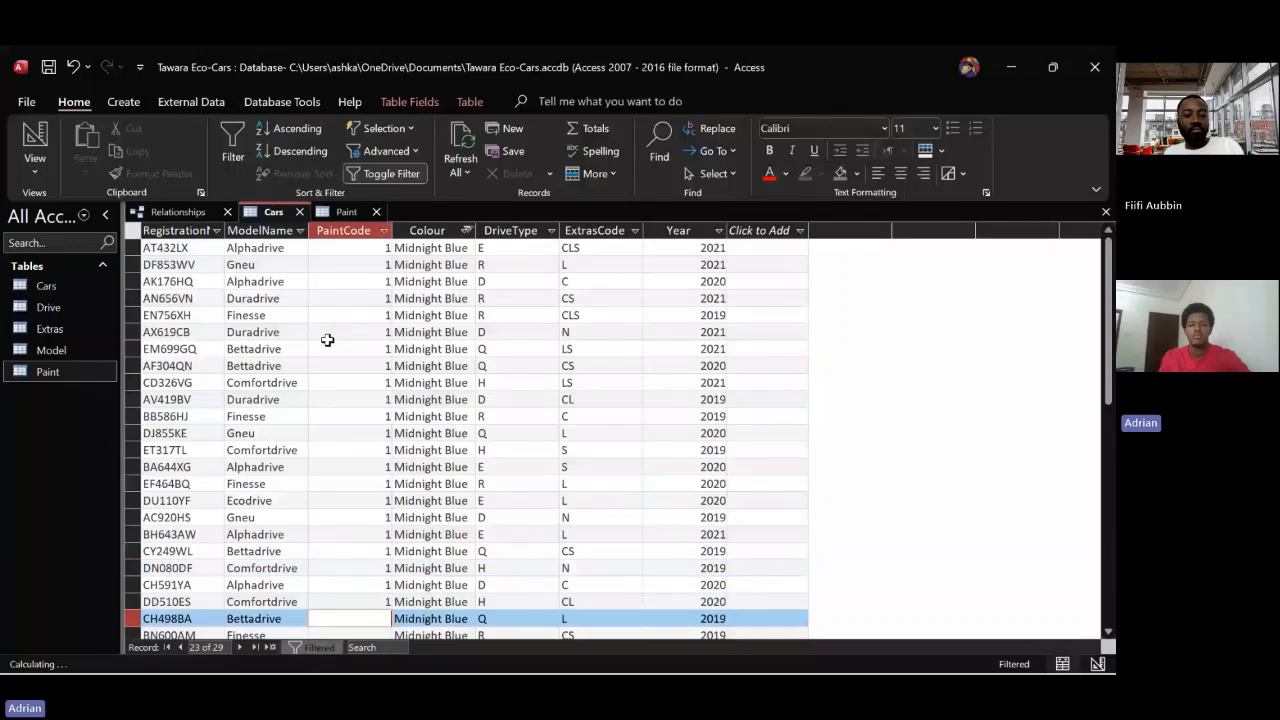
pyautogui.press('1')
pyautogui.press('Down')
pyautogui.press('1')
pyautogui.press('Down')
pyautogui.press('1')
pyautogui.press('Down')
pyautogui.press('1')
pyautogui.press('Down')
pyautogui.press('1')
pyautogui.press('Down')
pyautogui.press('1')
pyautogui.press('Down')
pyautogui.press('1')
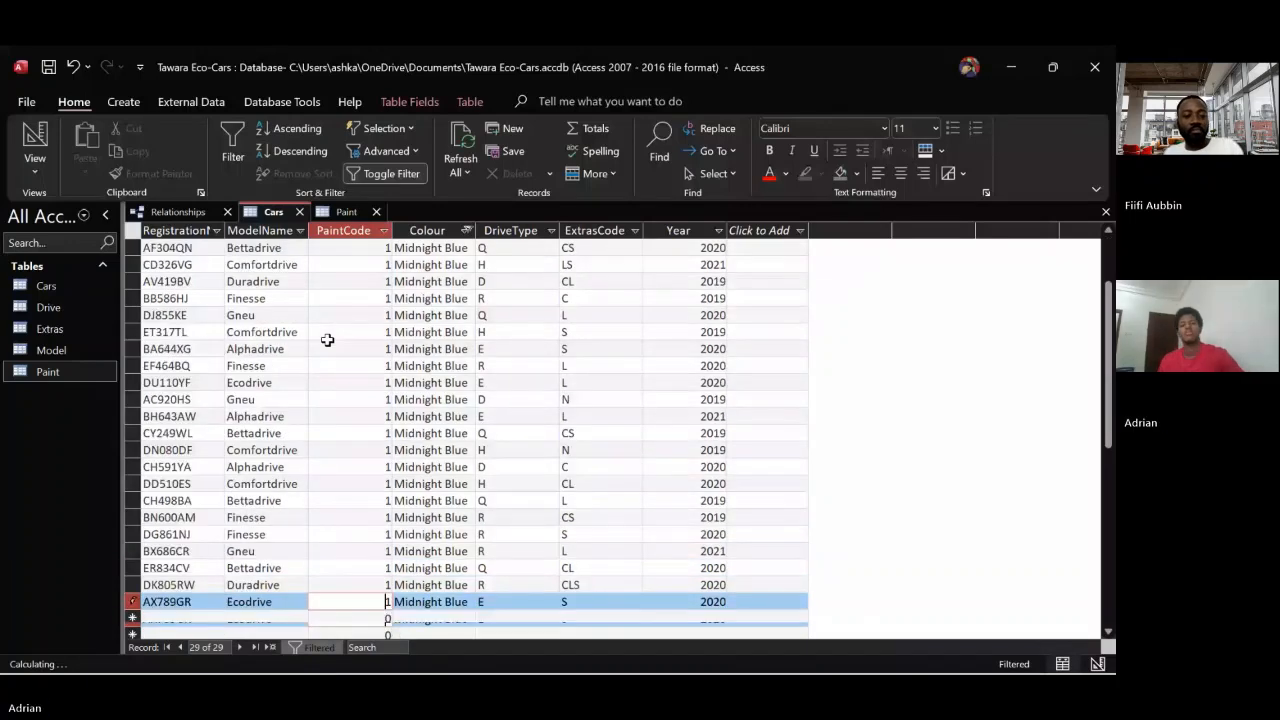
pyautogui.press('Down')
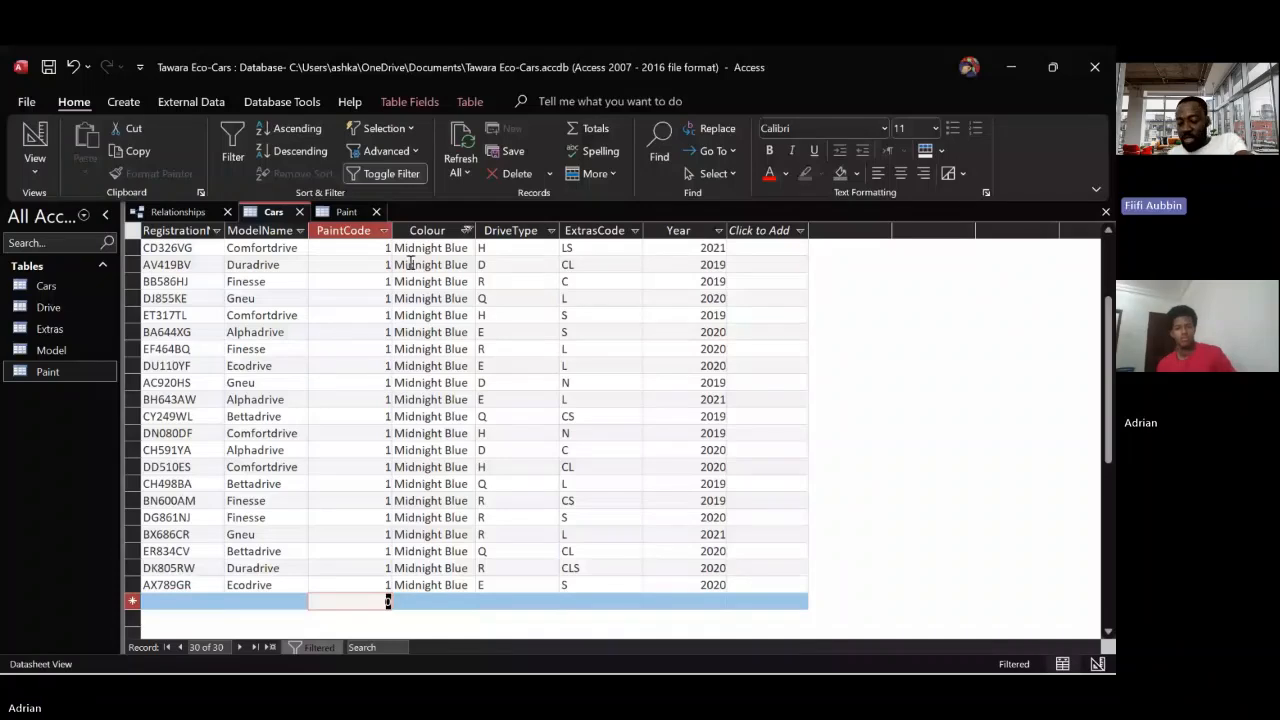
# Change the Colour filter in Cars from Midnight Blue to Ochre only
pyautogui.click(466, 230)
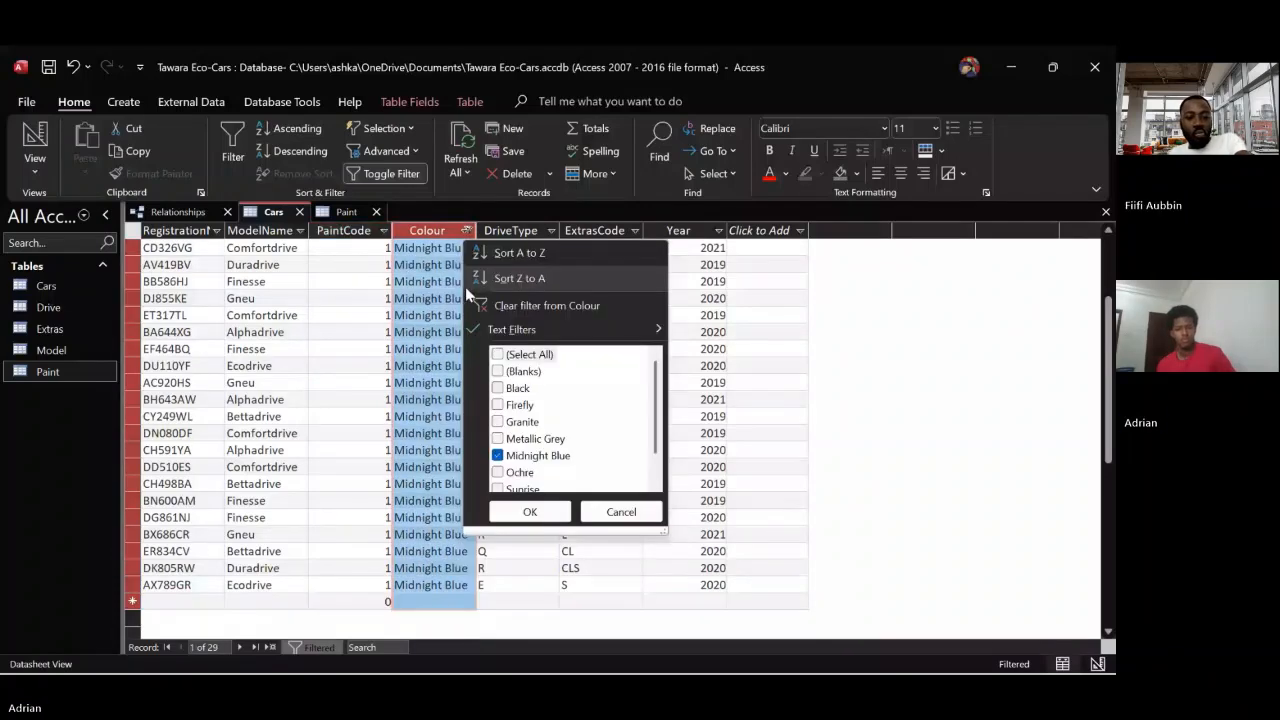
pyautogui.scroll(-1, 509, 440)
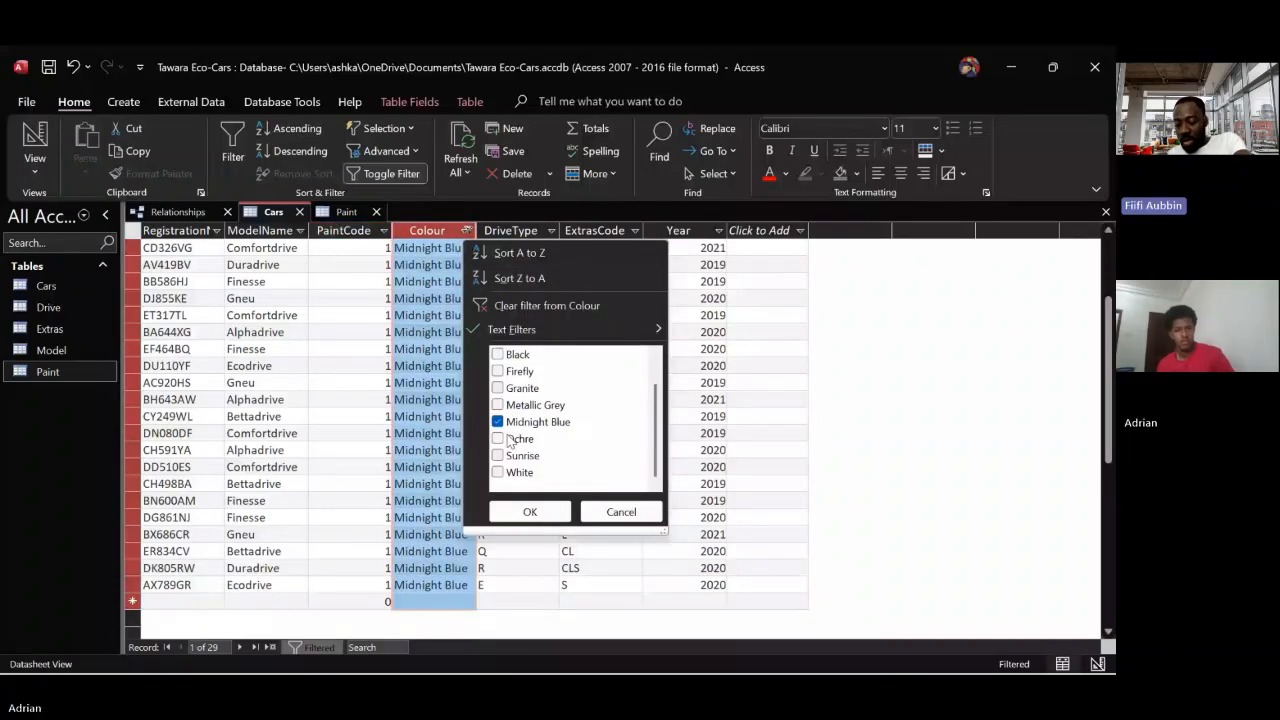
pyautogui.click(510, 439)
pyautogui.click(498, 421)
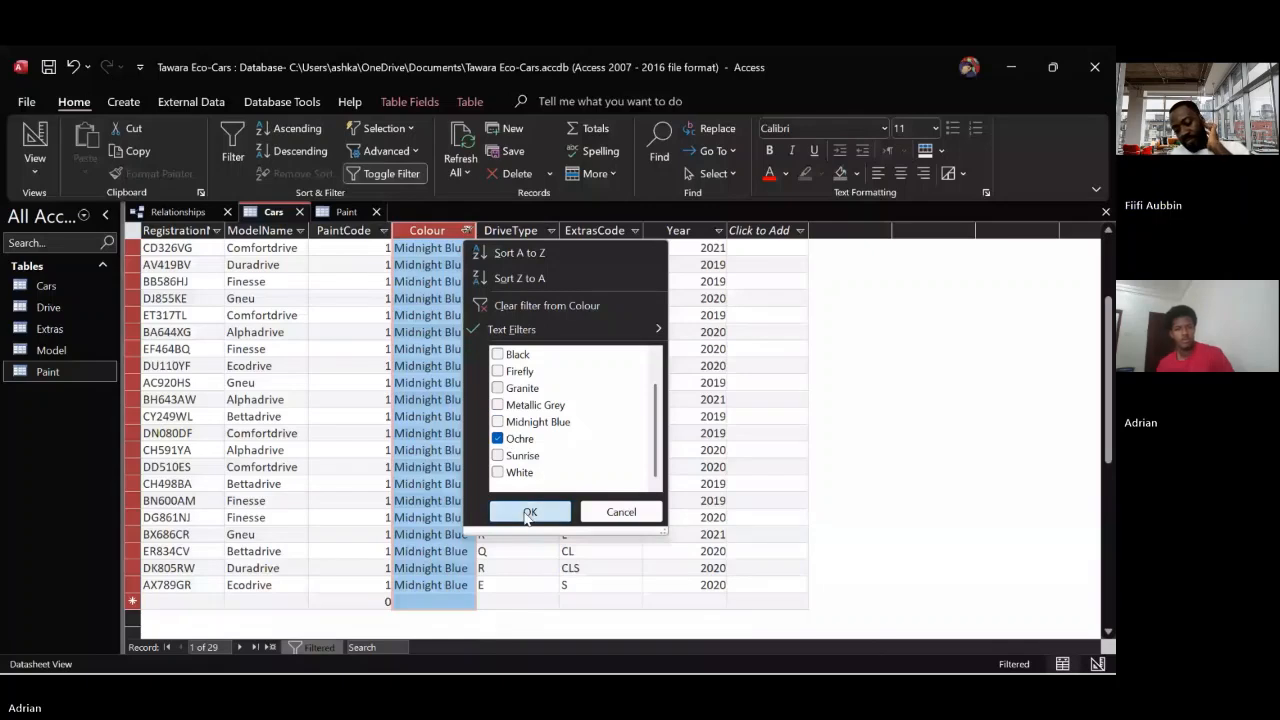
pyautogui.click(527, 511)
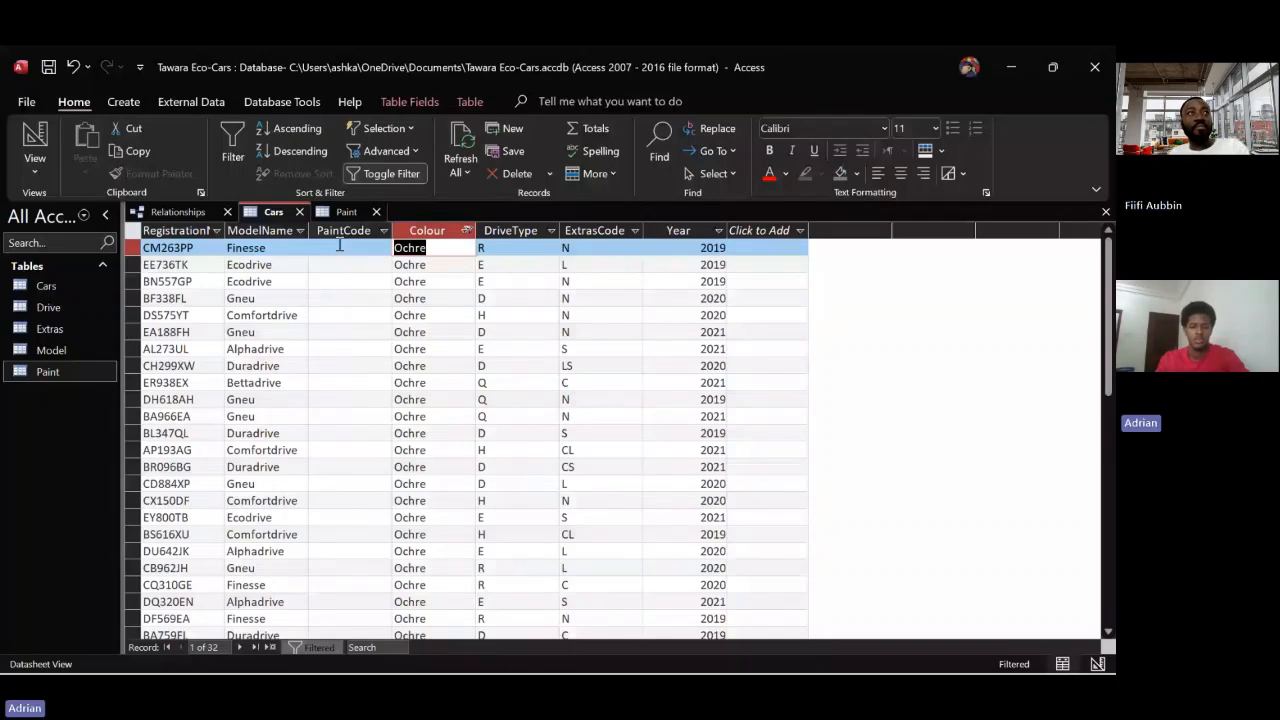
# Enter 8 as PaintCode for every Ochre car in the filtered Cars table
pyautogui.write('8')
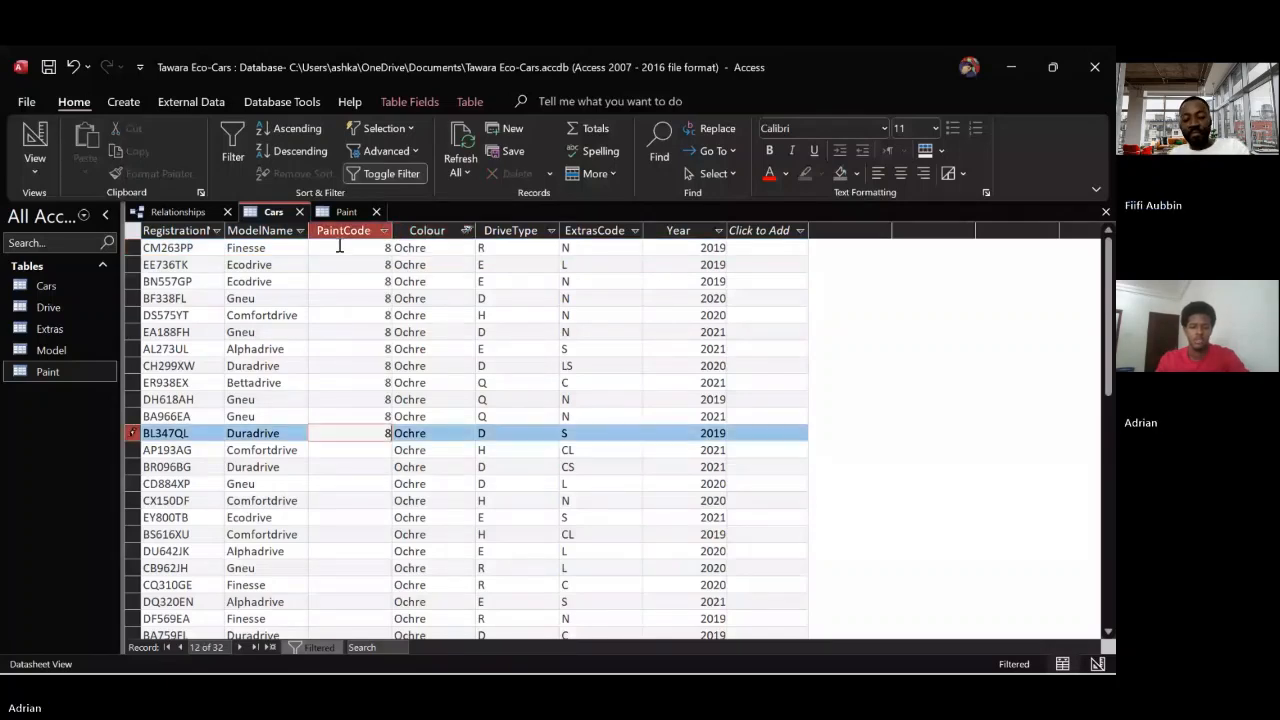
pyautogui.press('Down')
pyautogui.write('8')
pyautogui.press('Down')
pyautogui.write('8')
pyautogui.press('Down')
pyautogui.write('8')
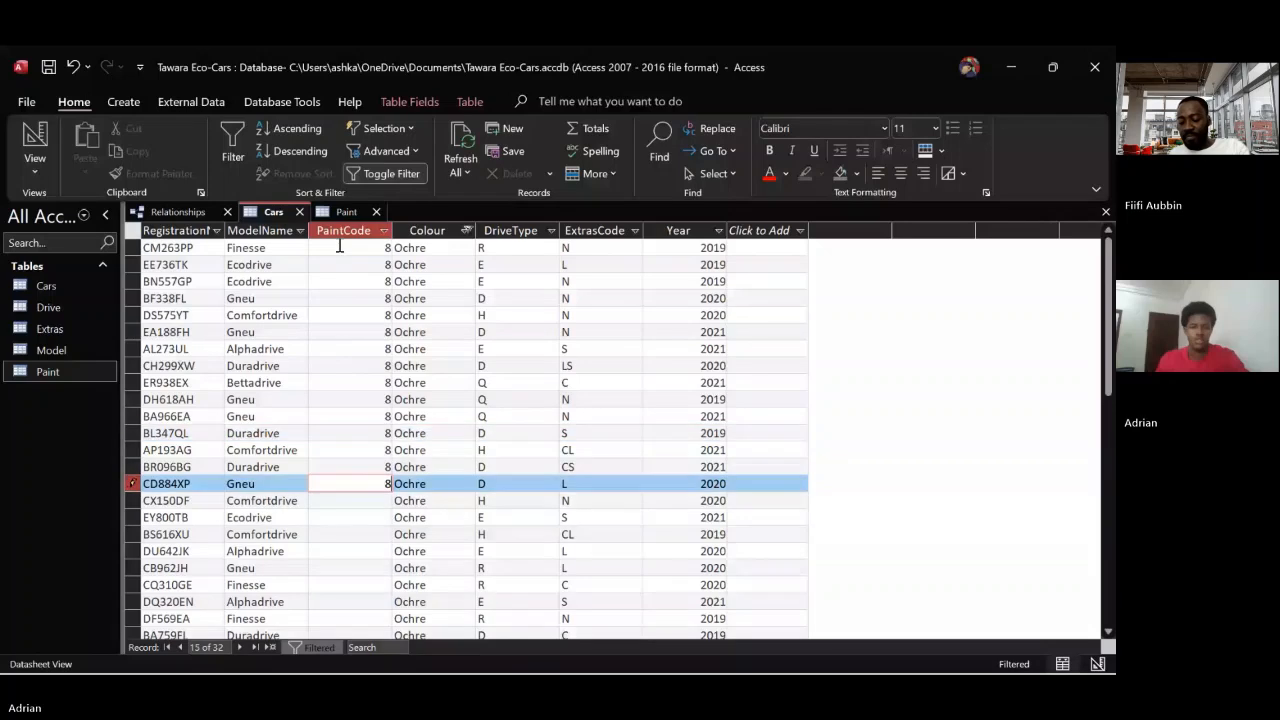
pyautogui.press('Down')
pyautogui.write('8')
pyautogui.press('Down')
pyautogui.write('8')
pyautogui.press('Down')
pyautogui.write('8')
pyautogui.press('Down')
pyautogui.write('8')
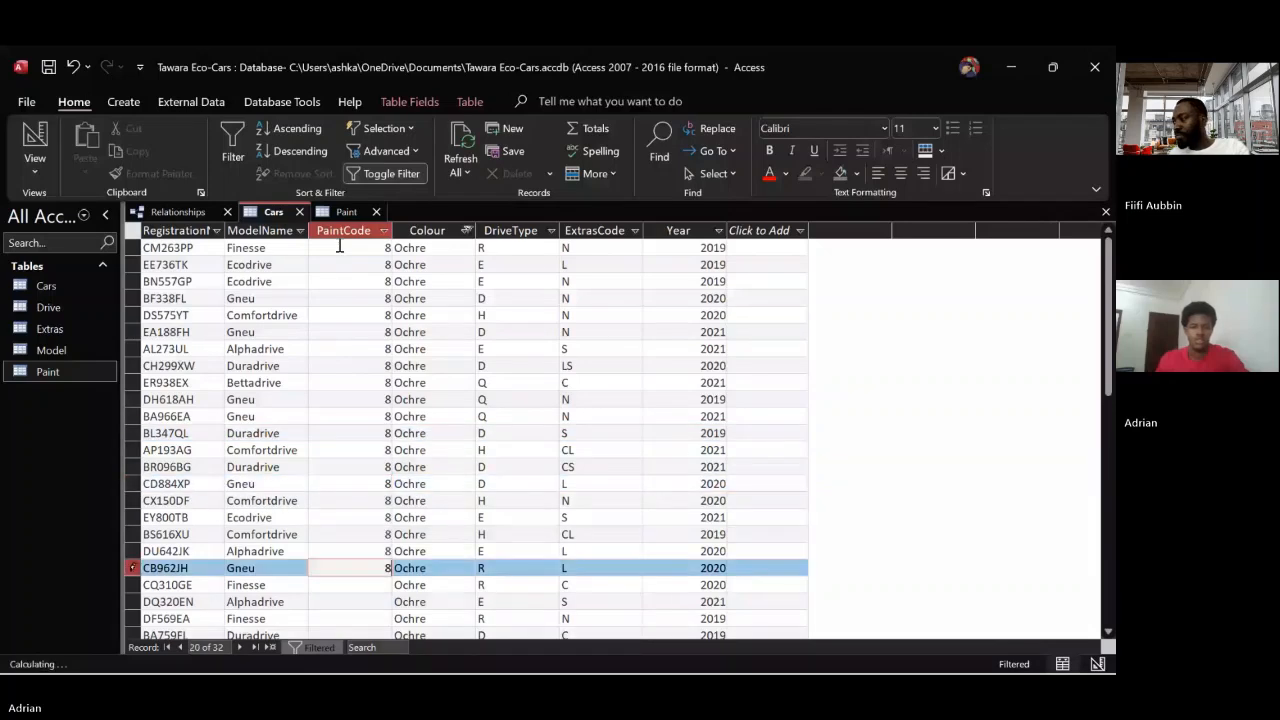
pyautogui.press('Down')
pyautogui.write('8')
pyautogui.press('Down')
pyautogui.write('8')
pyautogui.press('Down')
pyautogui.write('8')
pyautogui.press('Down')
pyautogui.write('8')
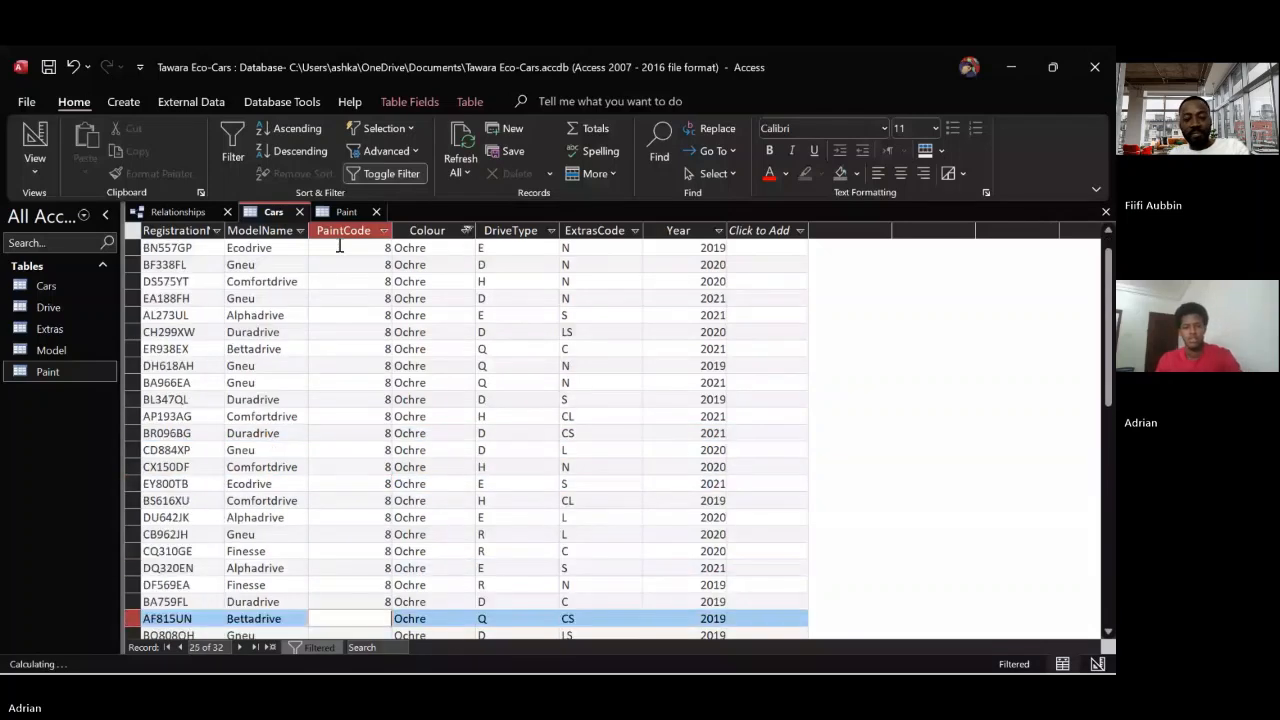
pyautogui.write('8')
pyautogui.press('Down')
pyautogui.write('8')
pyautogui.press('Down')
pyautogui.write('8')
pyautogui.press('Down')
pyautogui.write('8')
pyautogui.press('Down')
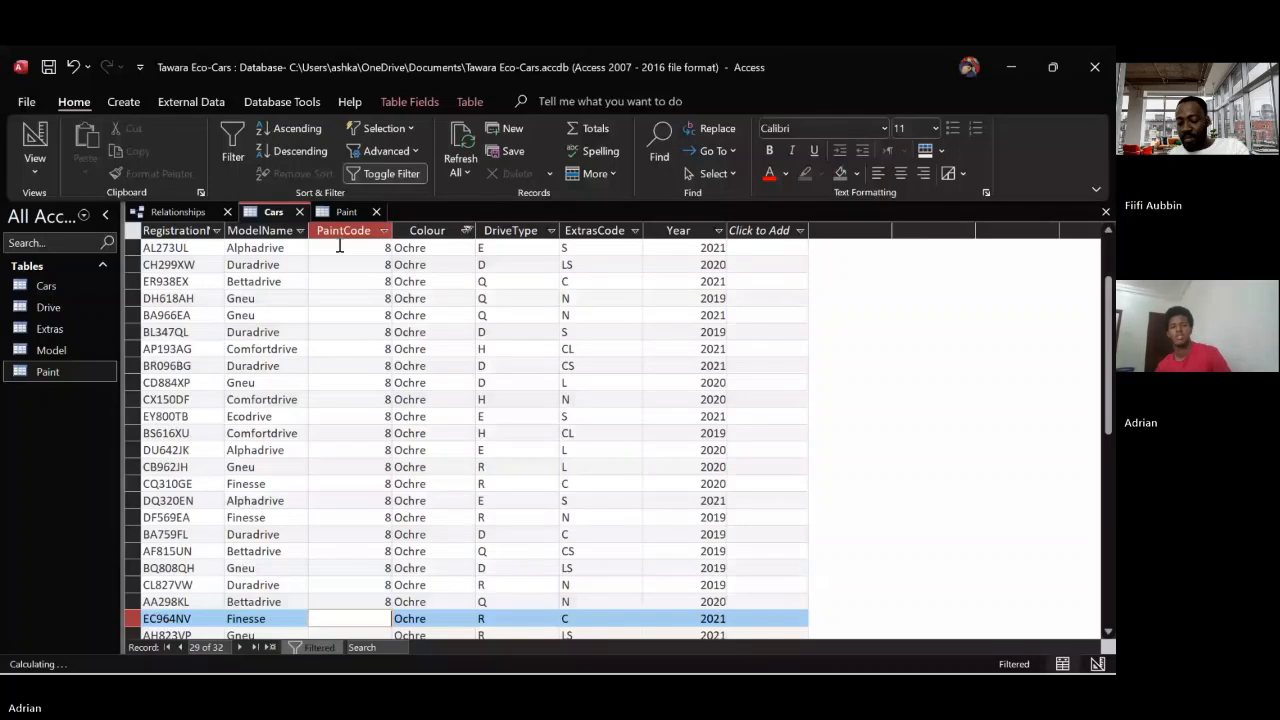
pyautogui.write('8')
pyautogui.press('Down')
pyautogui.write('8')
pyautogui.press('Down')
pyautogui.write('8')
pyautogui.press('Down')
pyautogui.write('8')
pyautogui.press('Down')
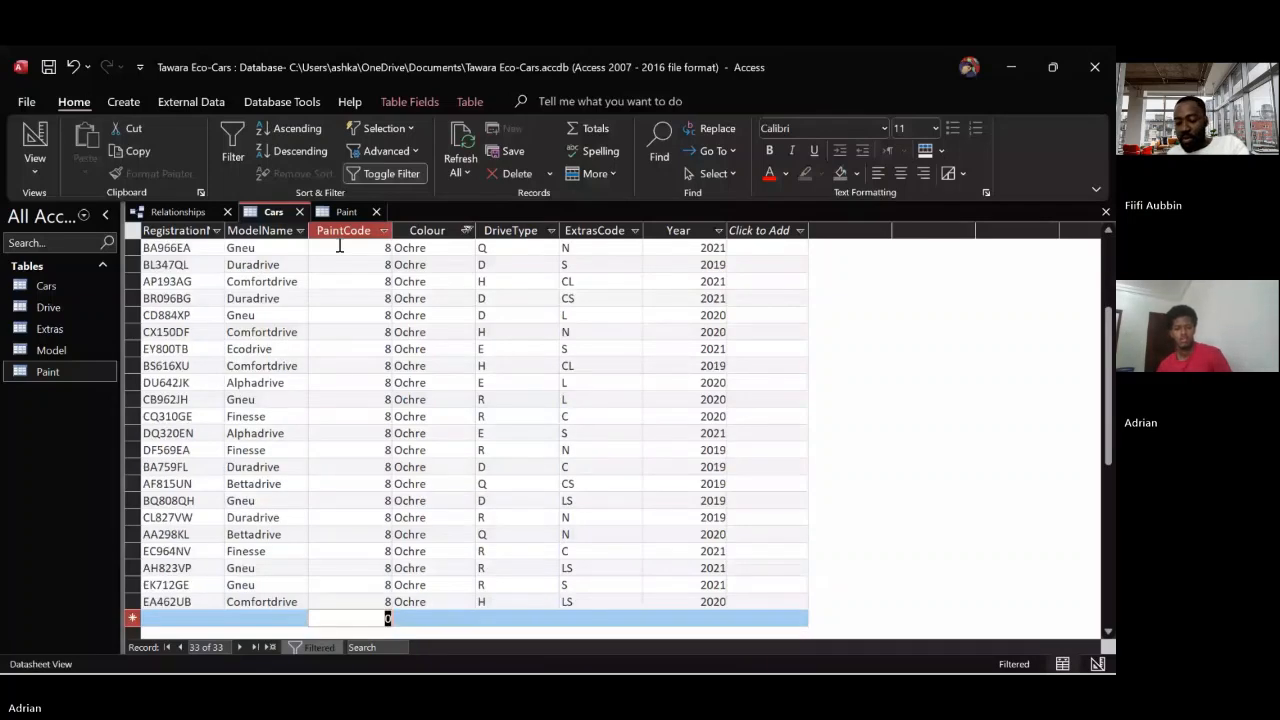
# Filter Cars to Sunrise only and enter its code from the Paint table, 6, as PaintCode for every Sunrise car
pyautogui.click(466, 230)
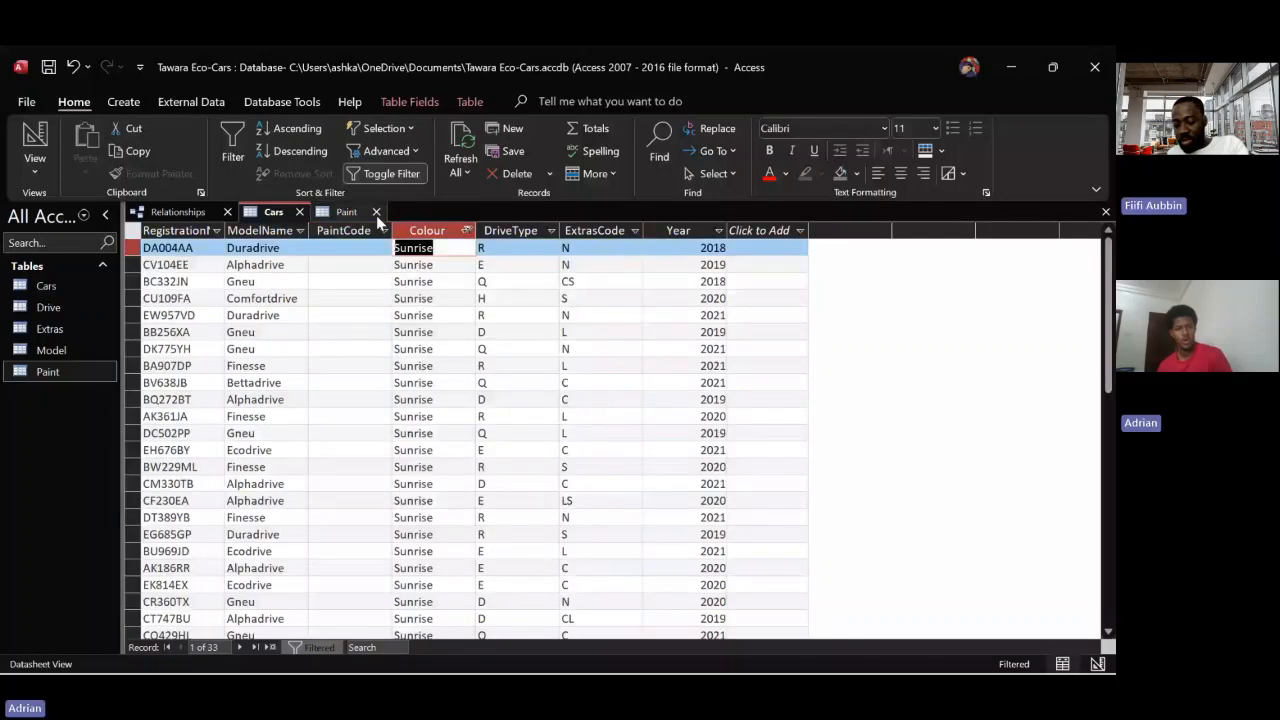
pyautogui.click(347, 216)
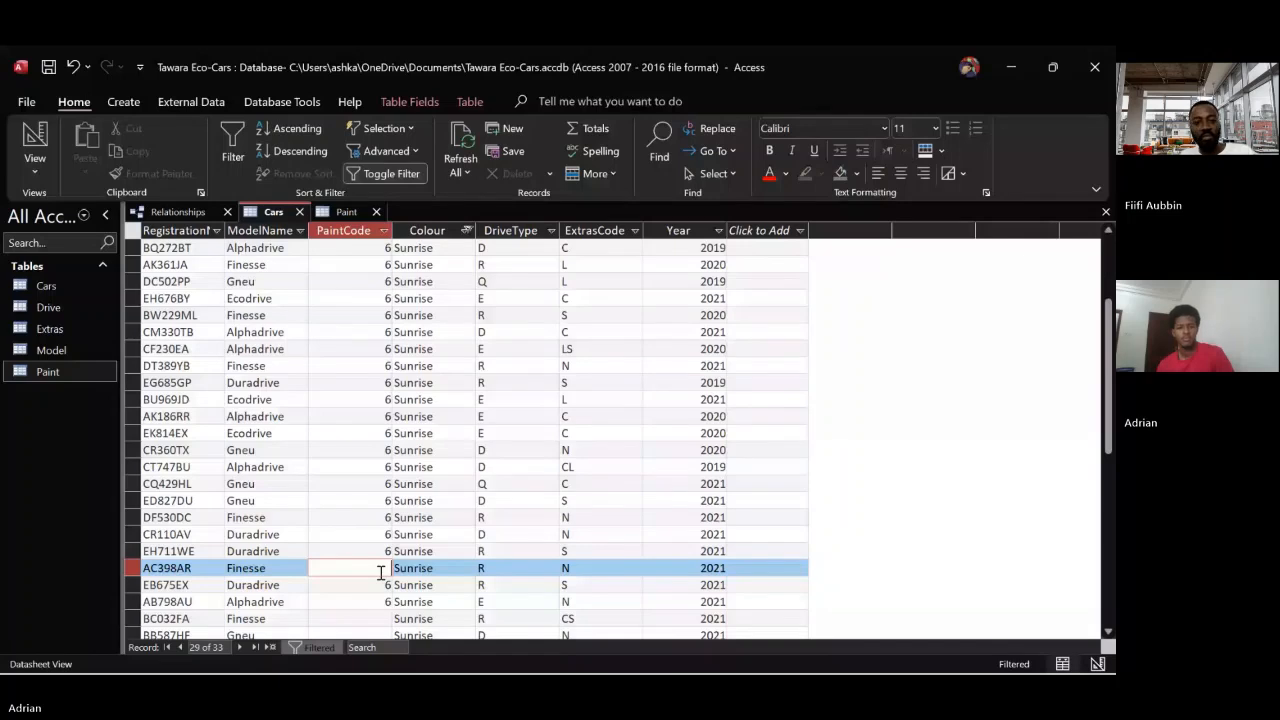
# Change the Colour filter in Cars from Sunrise to White only and enter 7 as PaintCode for every White car
pyautogui.click(466, 231)
pyautogui.scroll(-1, 509, 452)
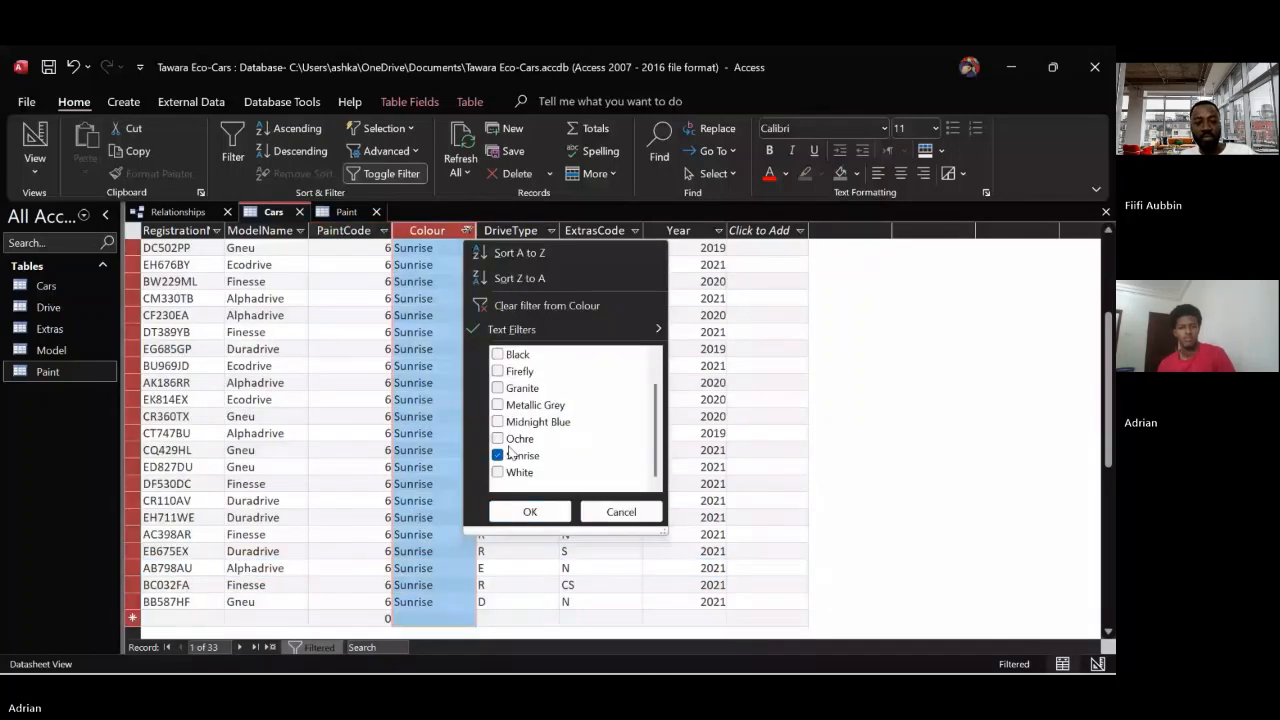
pyautogui.click(498, 473)
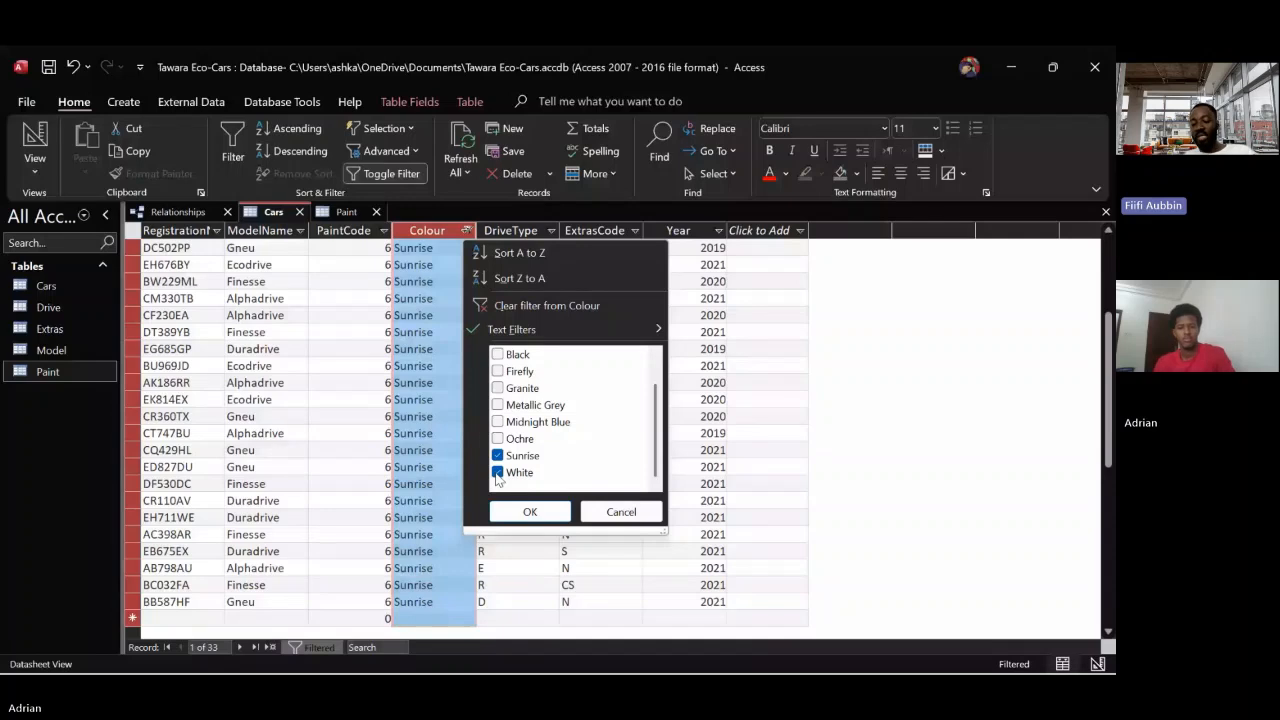
pyautogui.click(497, 455)
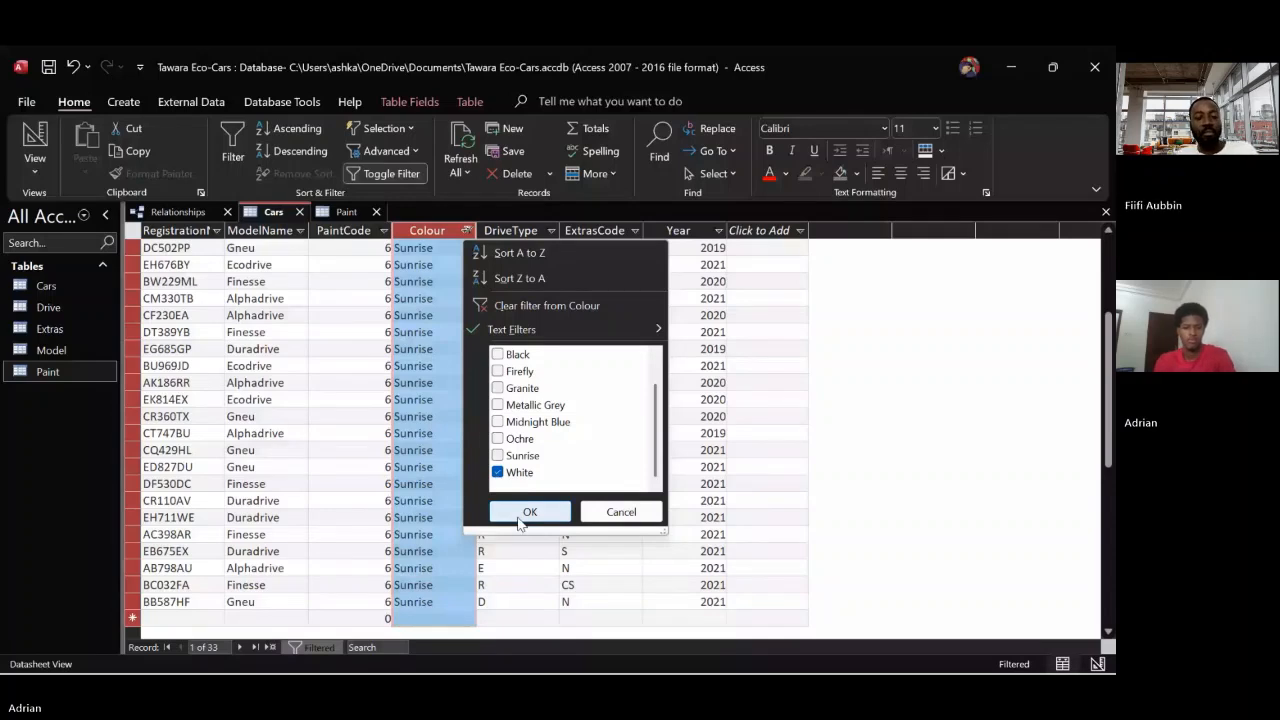
pyautogui.click(529, 512)
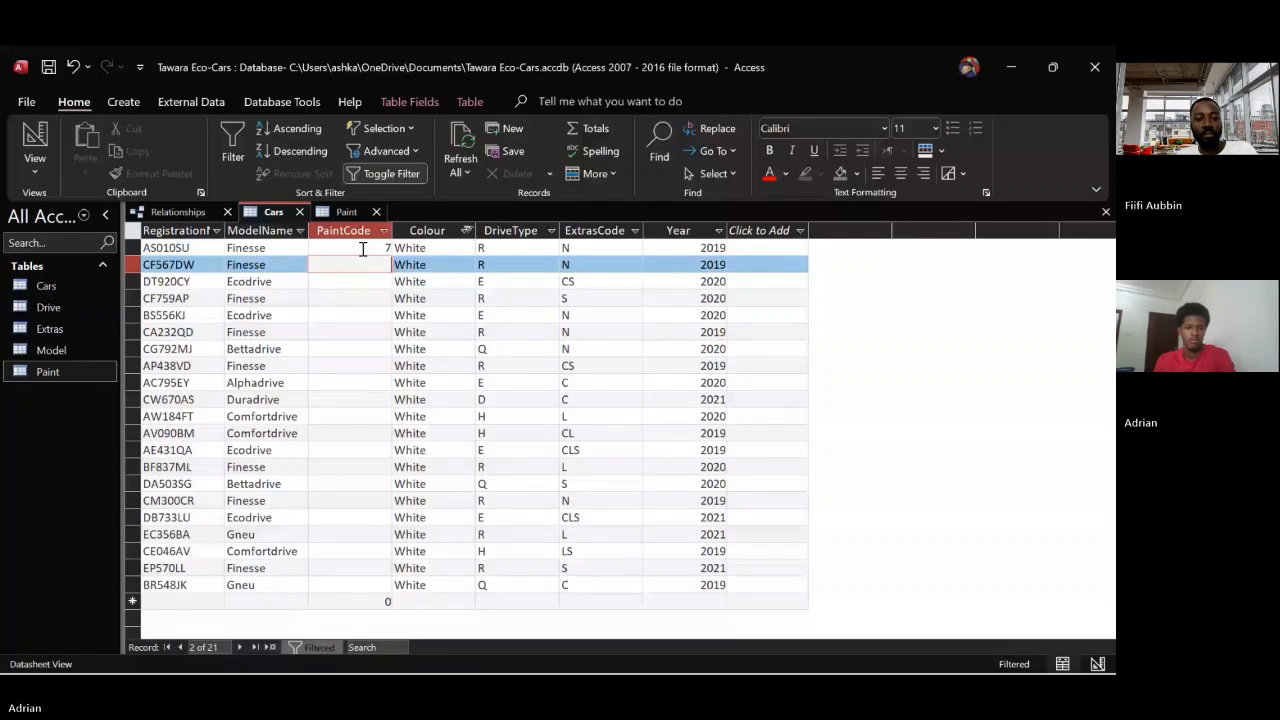
pyautogui.hotkey('ctrl', 'v')
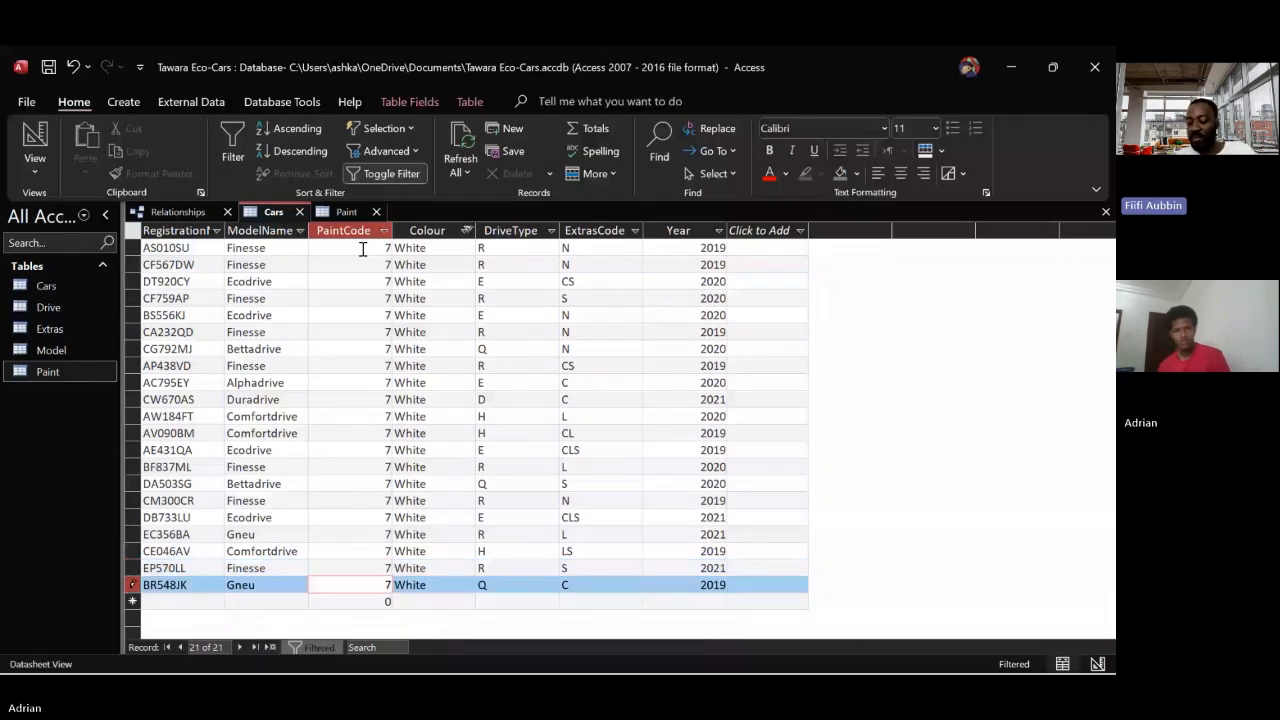
# Clear the Colour filter in Cars and permanently delete the Colour field from the table
pyautogui.click(466, 230)
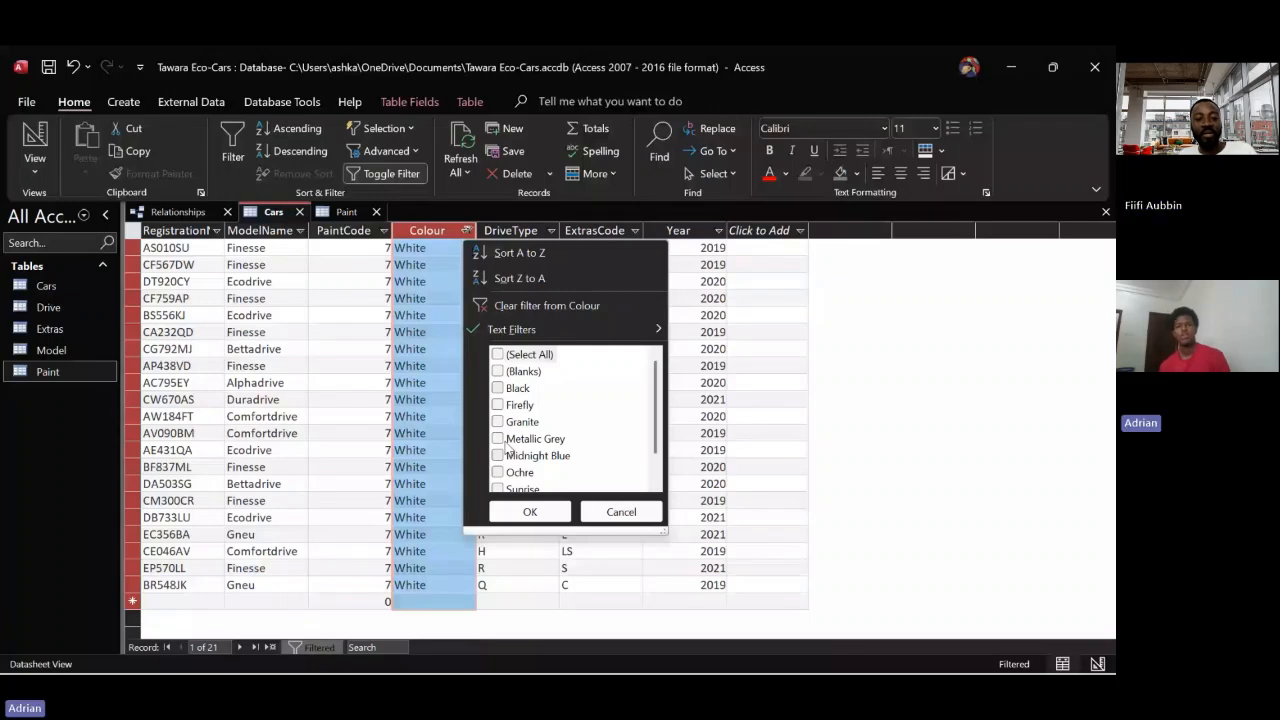
pyautogui.click(546, 306)
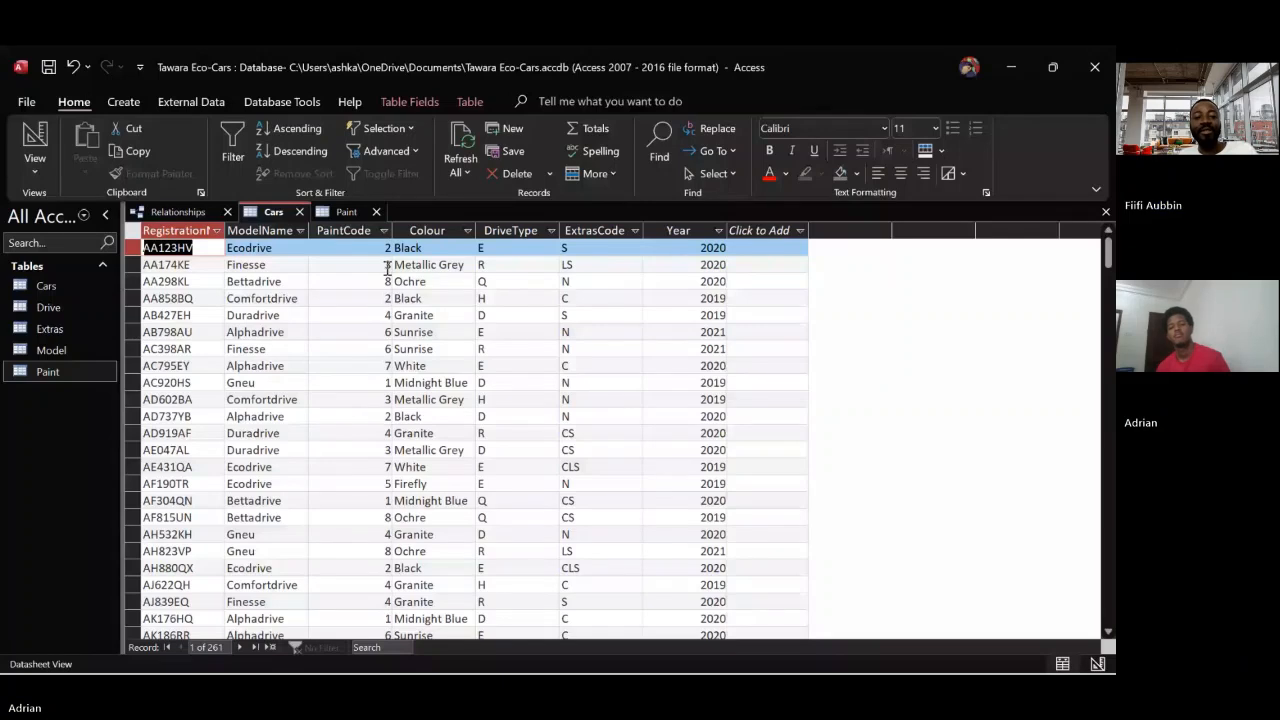
pyautogui.click(537, 422)
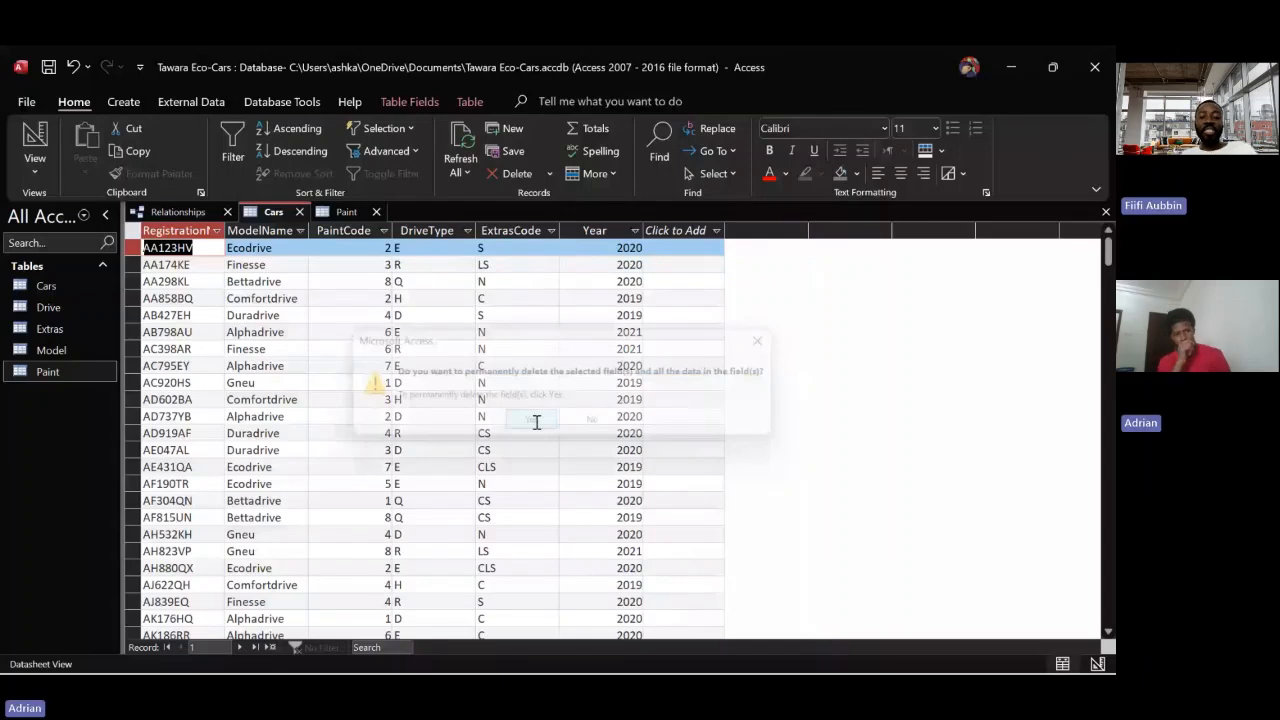
pyautogui.click(536, 422)
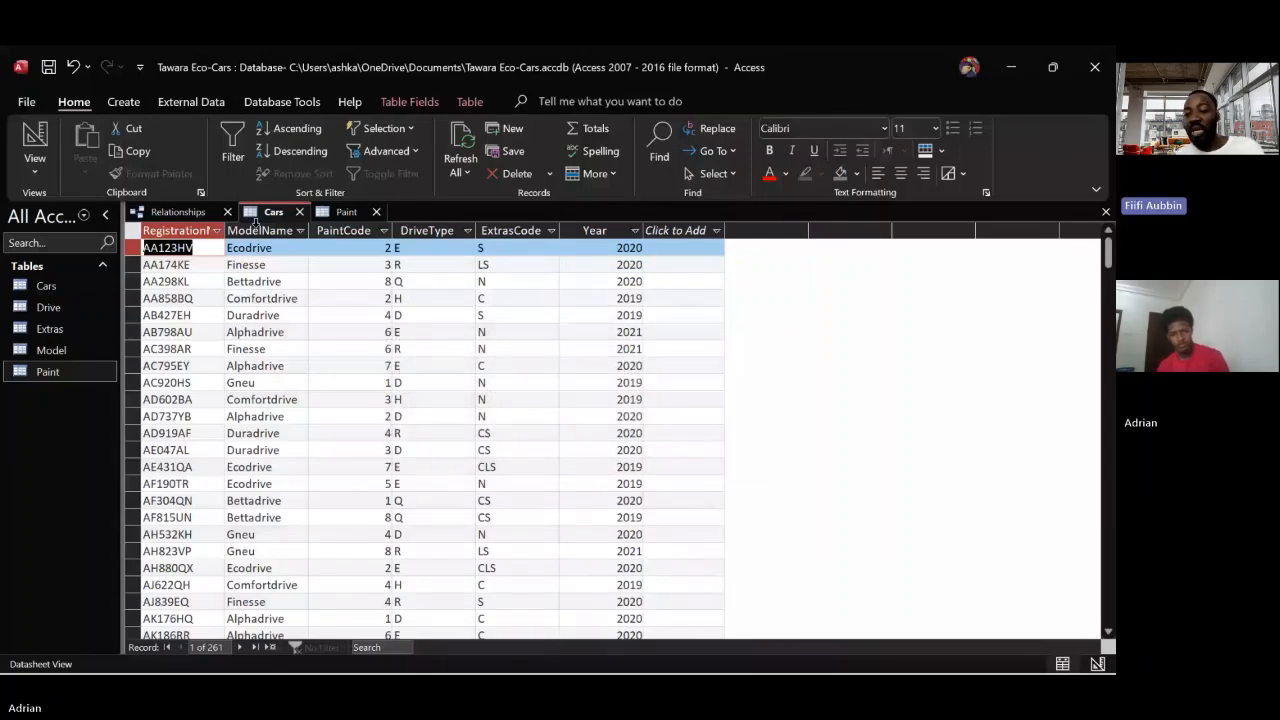
# Close the Cars and Paint tables to return to the Relationships diagram
pyautogui.rightClick(261, 217)
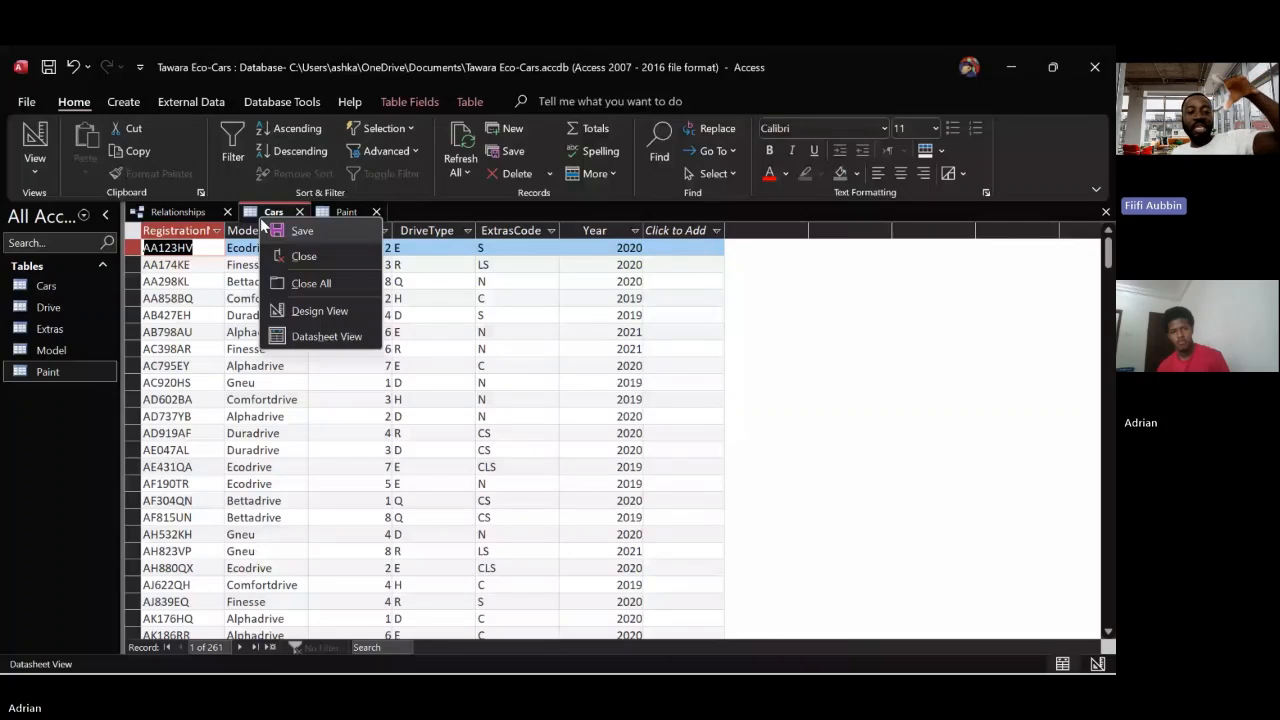
pyautogui.click(272, 221)
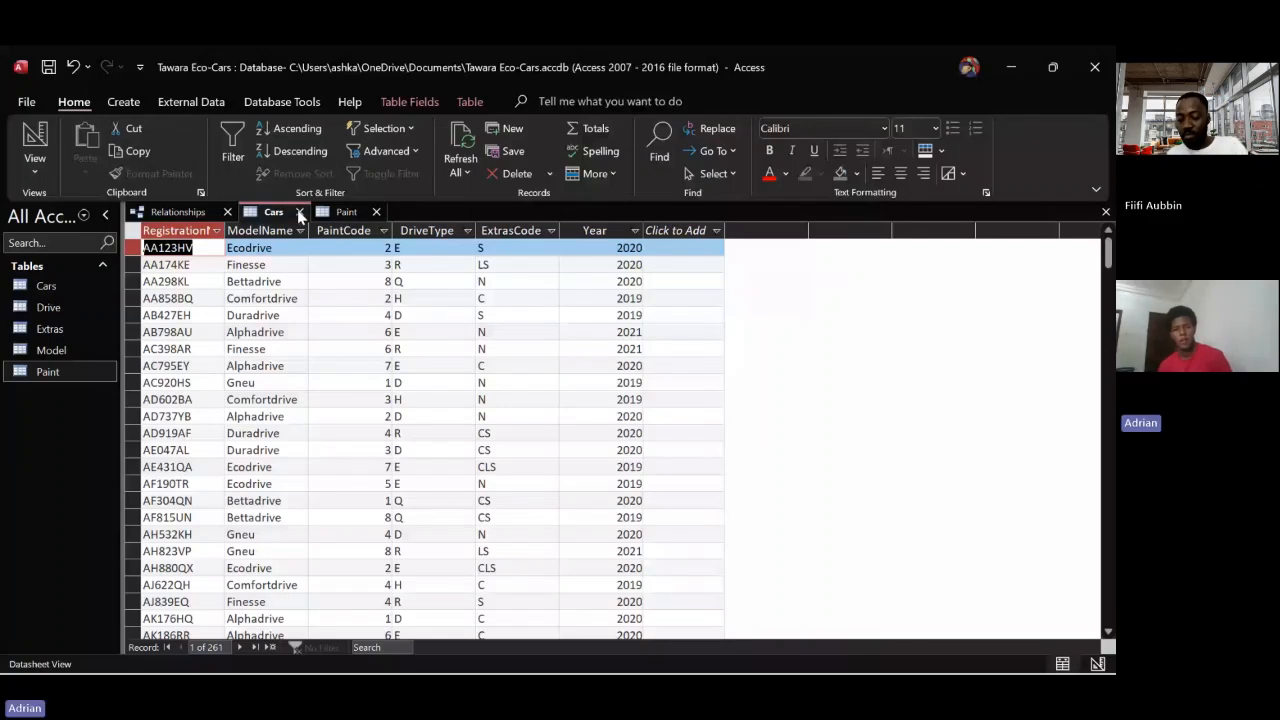
pyautogui.click(300, 213)
pyautogui.click(302, 213)
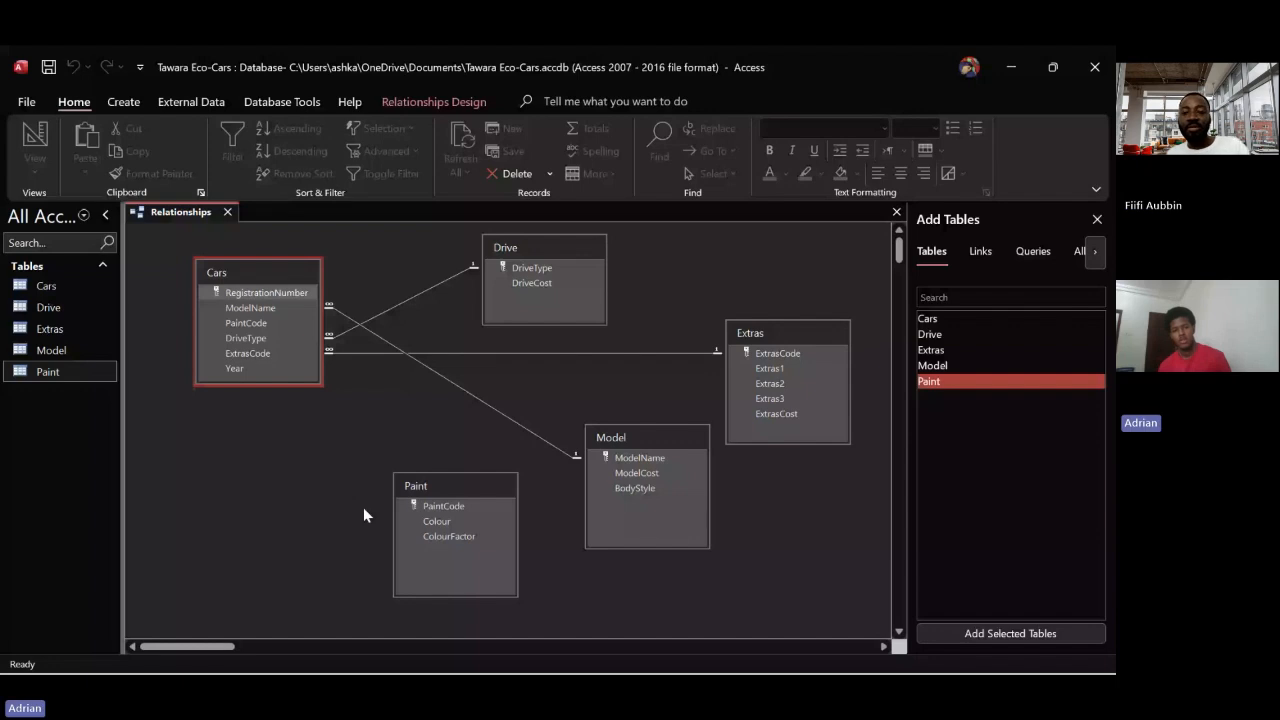
# Link PaintCode in Paint to PaintCode in Cars, enforcing referential integrity and cascading updates to related fields
pyautogui.moveTo(433, 507); pyautogui.dragTo(459, 507)
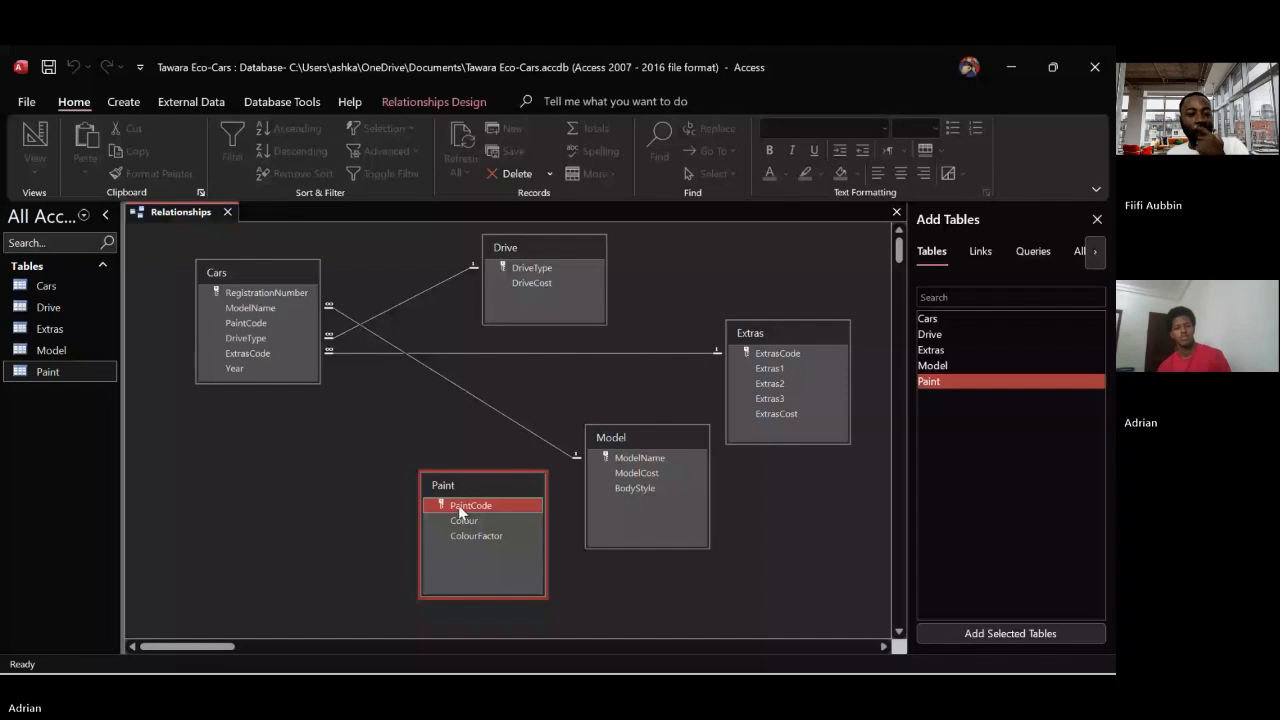
pyautogui.moveTo(458, 505); pyautogui.dragTo(304, 316)
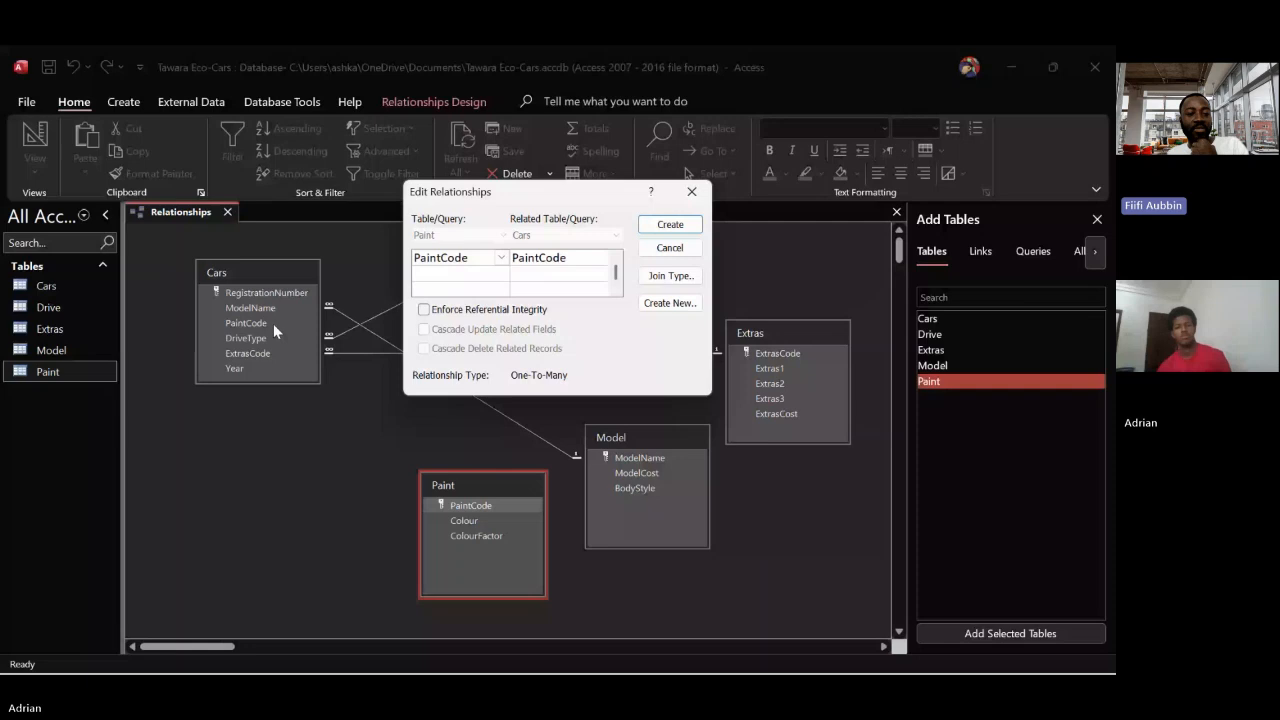
pyautogui.click(423, 309)
pyautogui.click(423, 329)
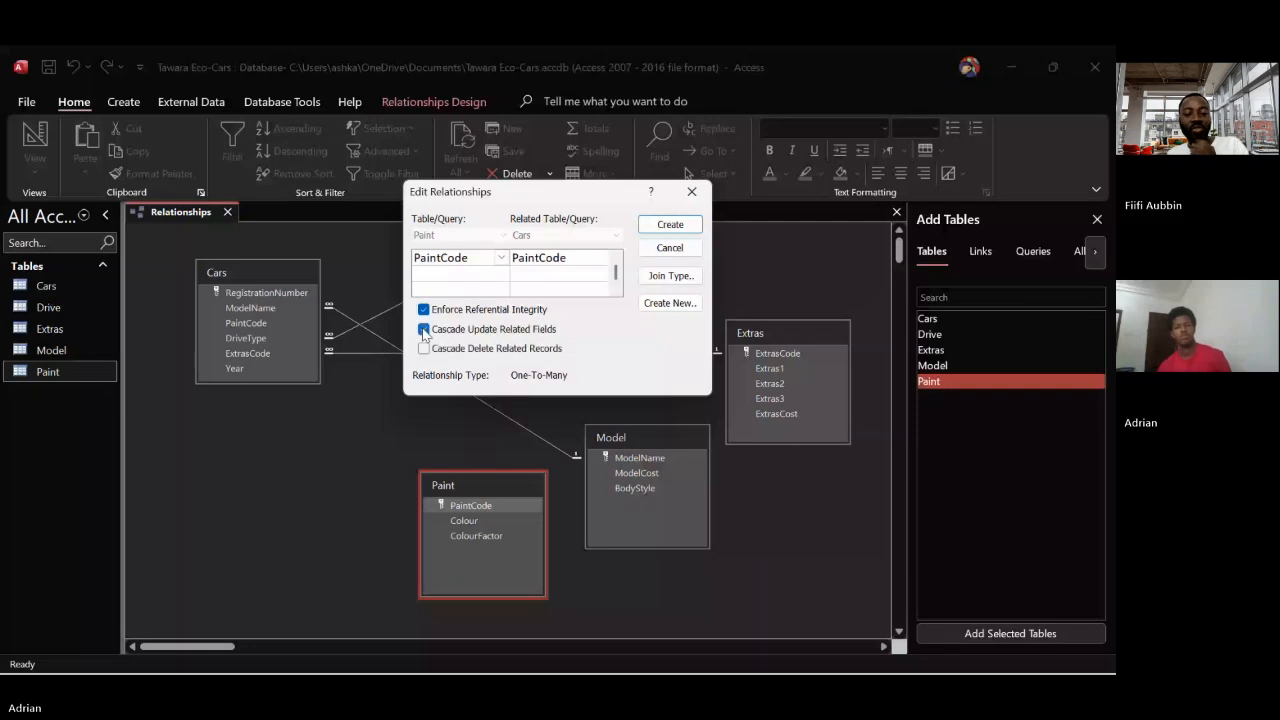
pyautogui.click(663, 226)
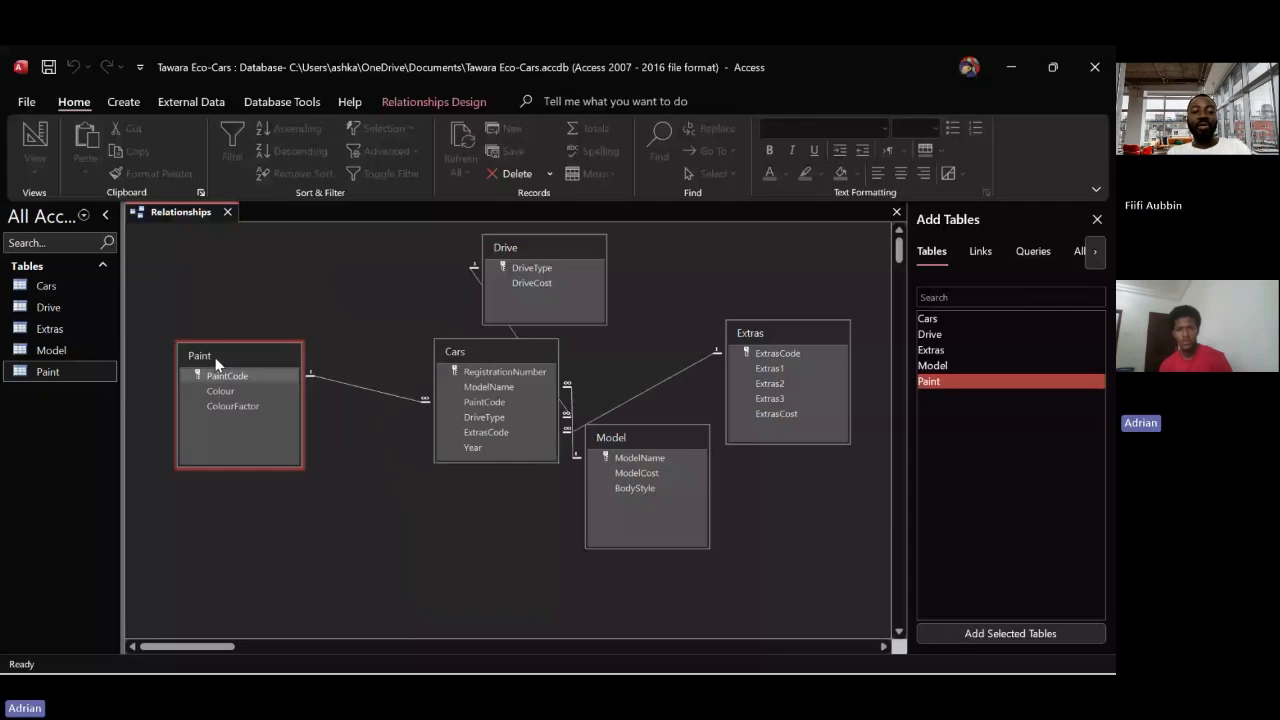
# Rearrange the Relationships diagram with Paint to the left of Cars and Model above Extras to the right of Cars
pyautogui.moveTo(216, 362); pyautogui.dragTo(214, 376)
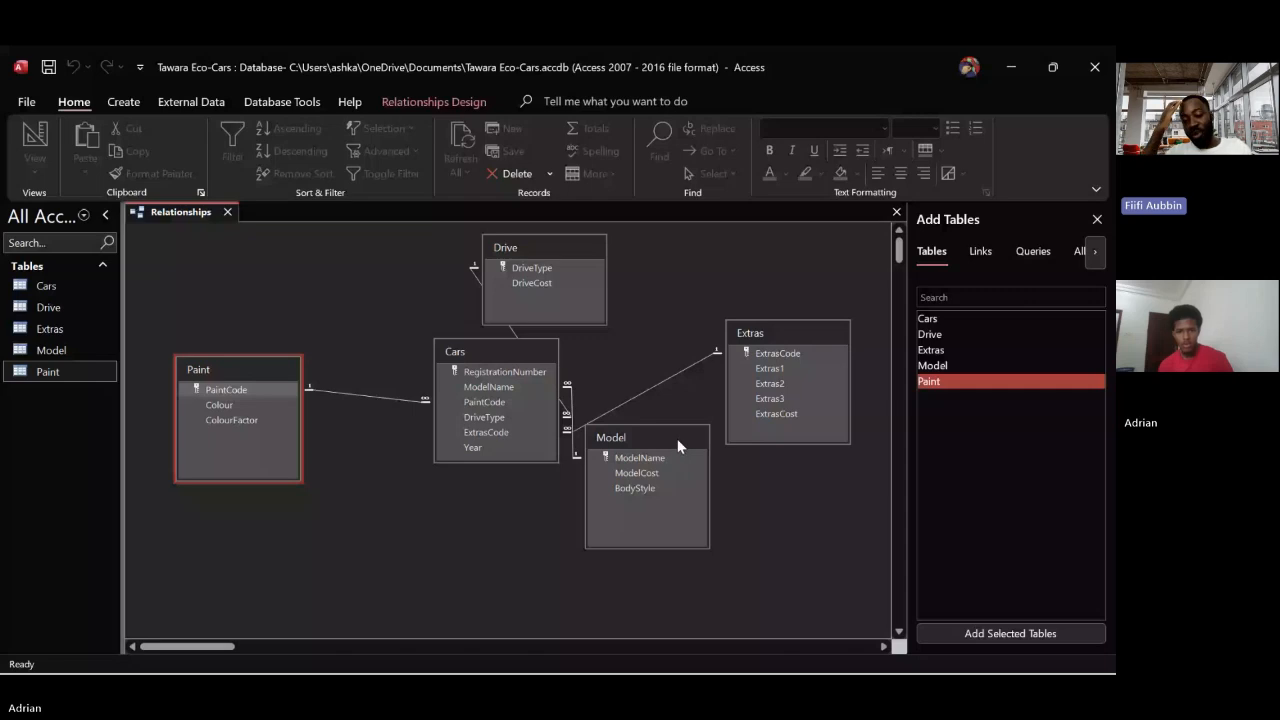
pyautogui.moveTo(678, 440); pyautogui.dragTo(795, 369)
pyautogui.moveTo(800, 331); pyautogui.dragTo(759, 498)
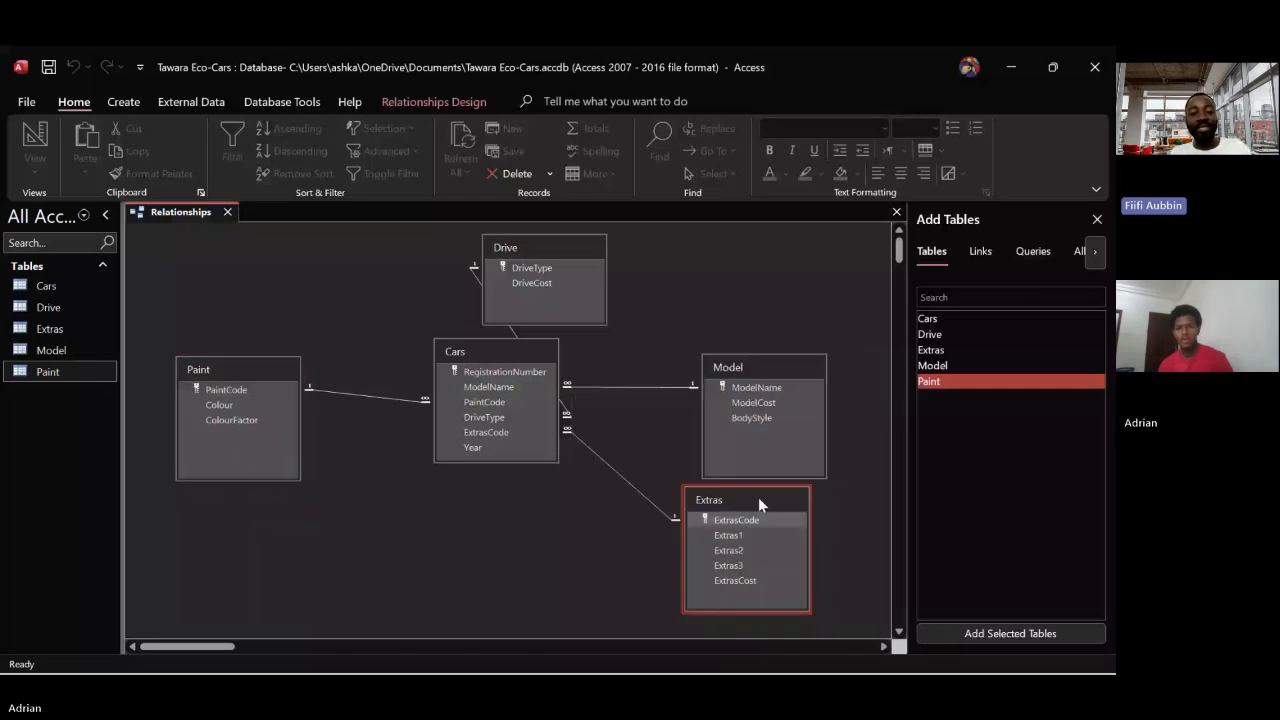
pyautogui.moveTo(758, 497); pyautogui.dragTo(777, 512)
pyautogui.moveTo(788, 360); pyautogui.dragTo(820, 249)
pyautogui.moveTo(775, 512); pyautogui.dragTo(810, 439)
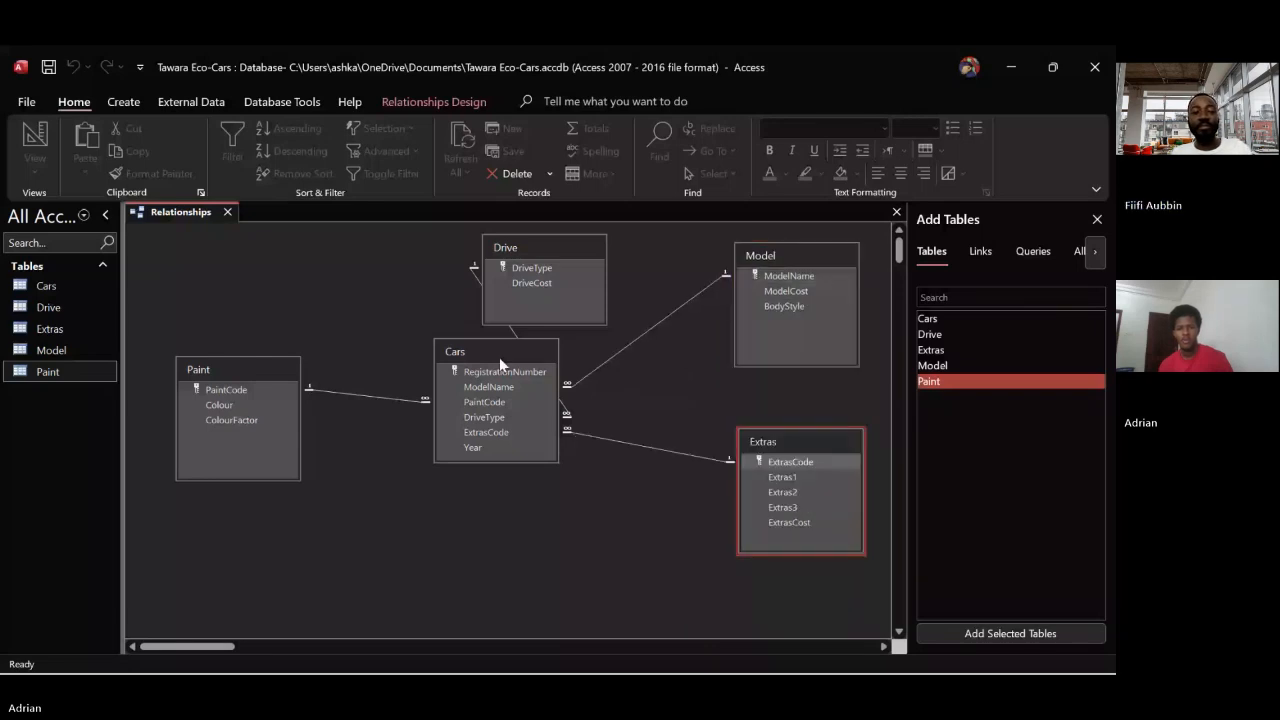
# Move Paint above Drive on the left side of the diagram and centre Cars among the four linked tables
pyautogui.moveTo(499, 357); pyautogui.dragTo(558, 353)
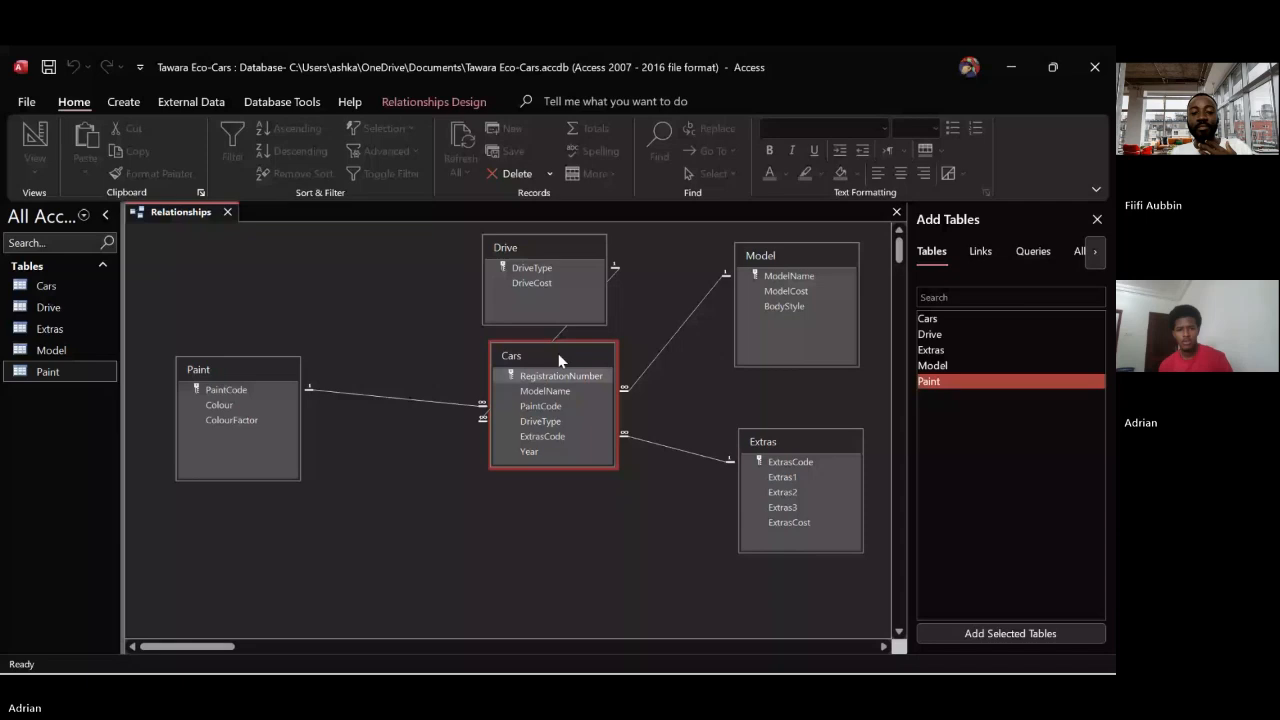
pyautogui.moveTo(532, 244); pyautogui.dragTo(350, 478)
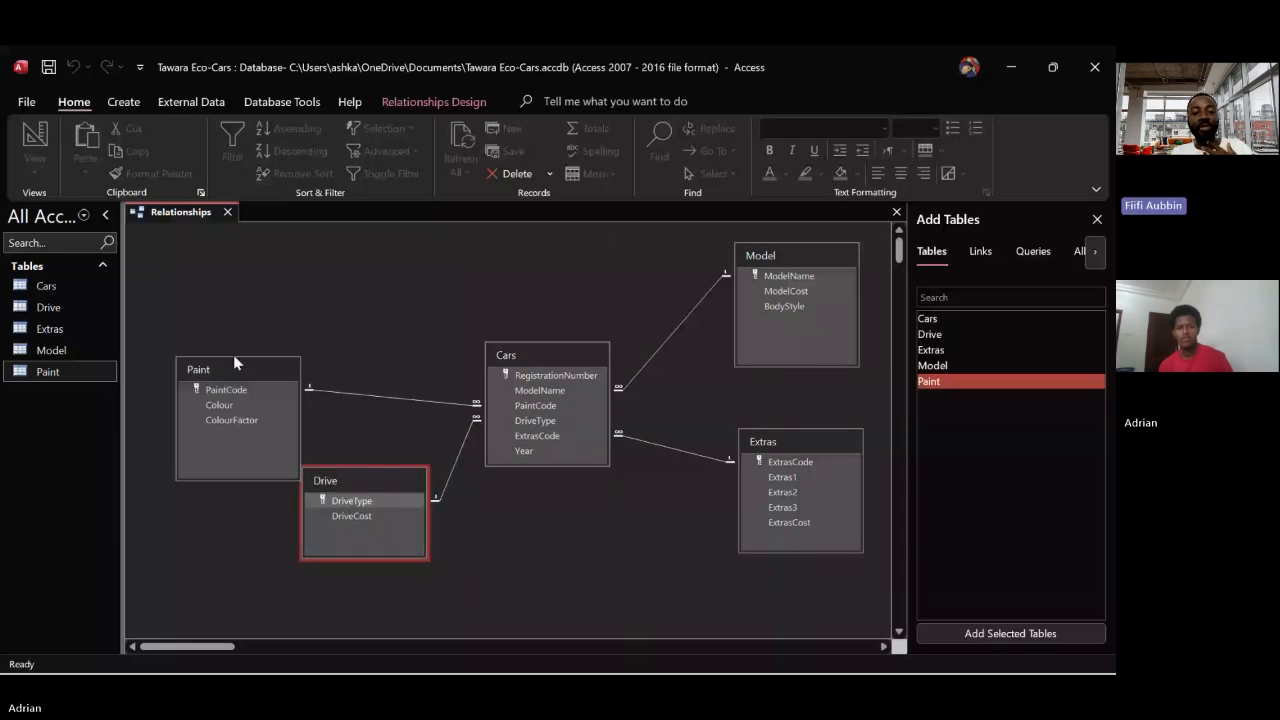
pyautogui.moveTo(235, 362); pyautogui.dragTo(238, 273)
pyautogui.click(349, 476)
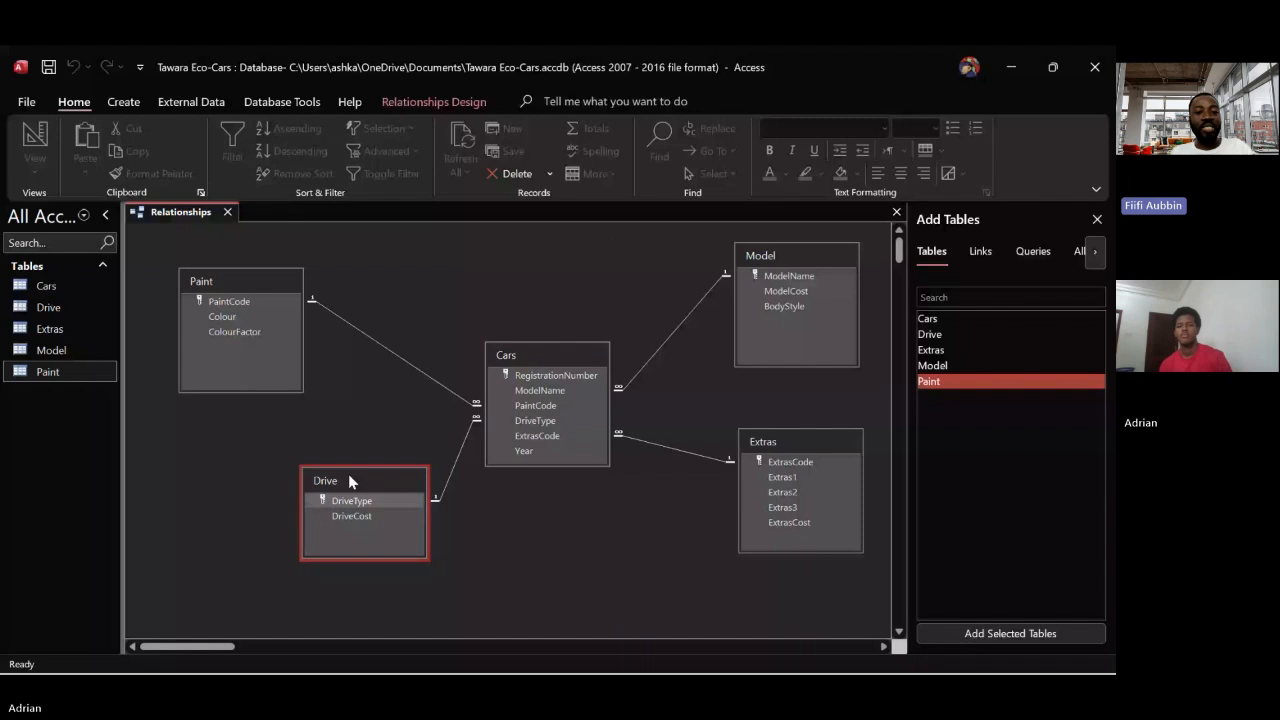
pyautogui.moveTo(348, 474); pyautogui.dragTo(217, 463)
pyautogui.click(535, 356)
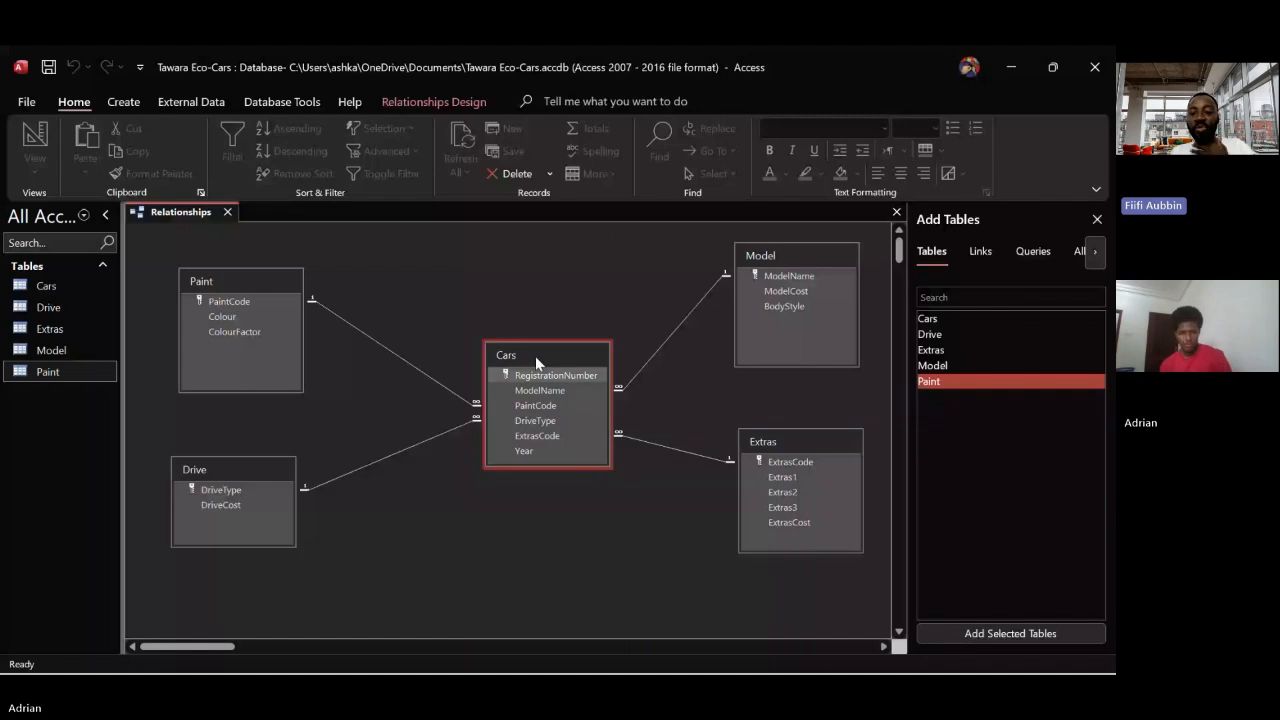
pyautogui.moveTo(535, 356); pyautogui.dragTo(488, 364)
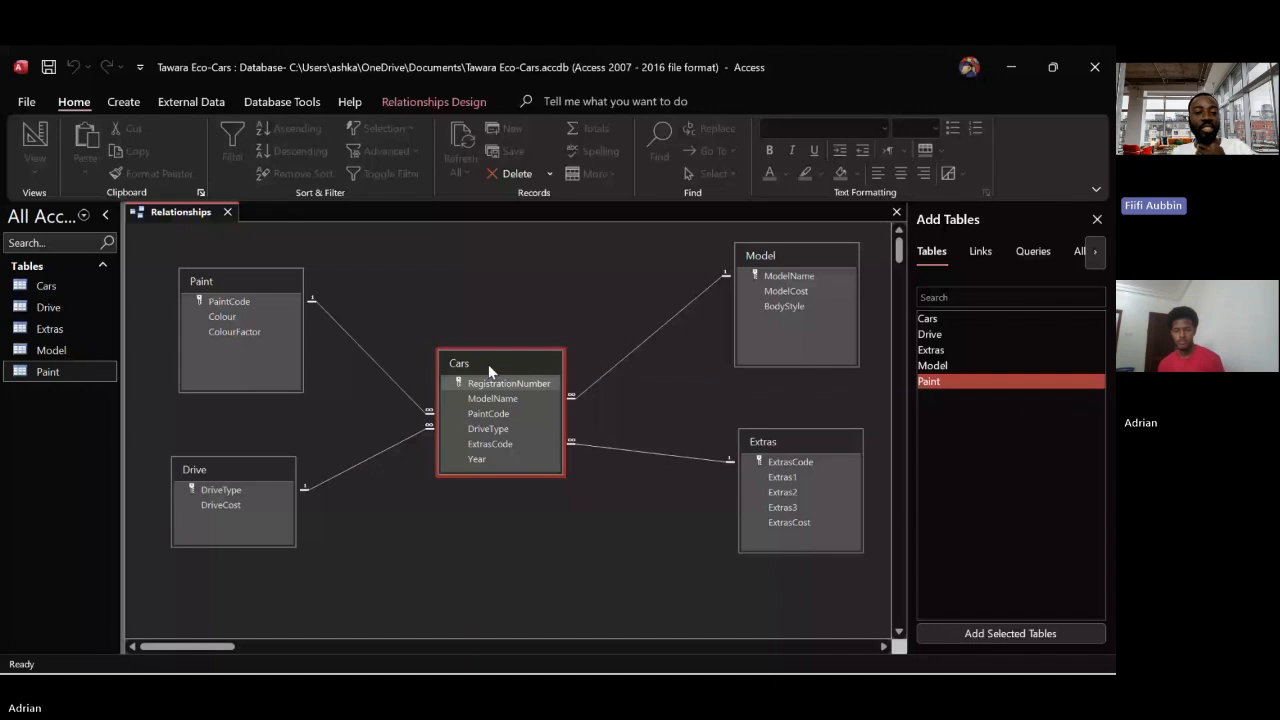
# Make the Cars box taller and align Paint above Drive in the Relationships diagram before closing it
pyautogui.moveTo(488, 364); pyautogui.dragTo(490, 360)
pyautogui.moveTo(518, 474); pyautogui.dragTo(518, 489)
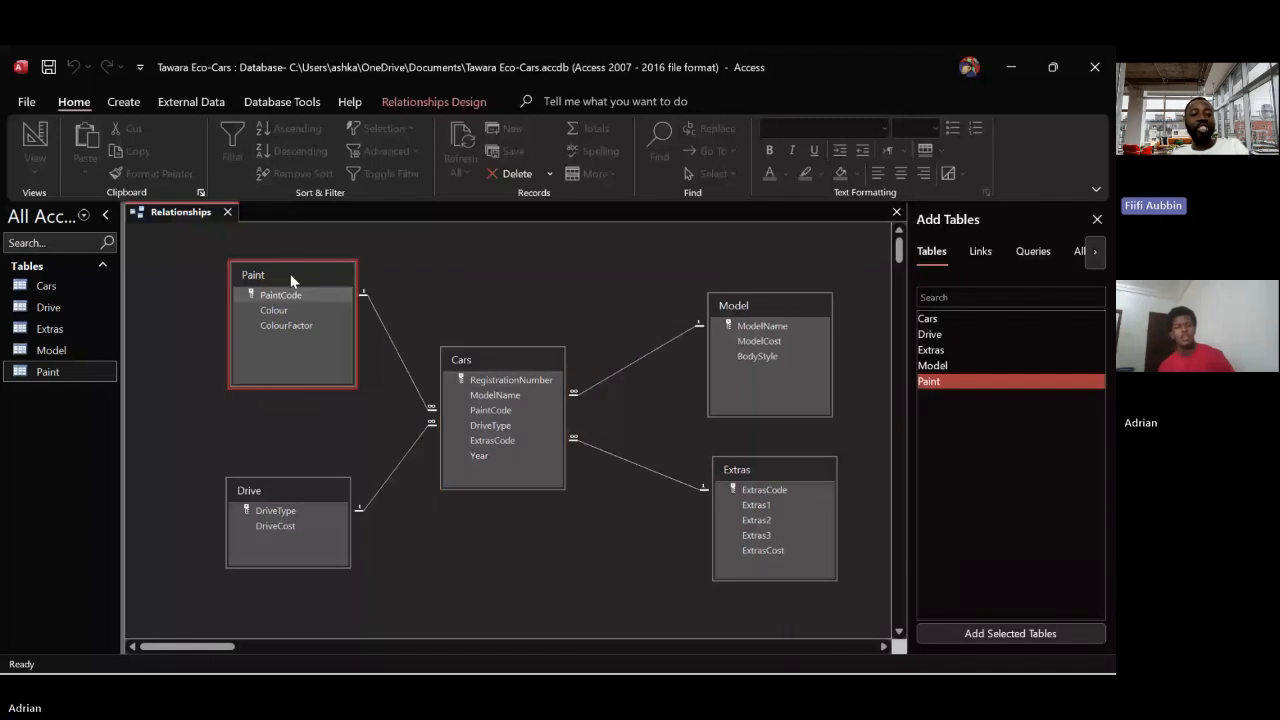
pyautogui.moveTo(291, 280); pyautogui.dragTo(284, 279)
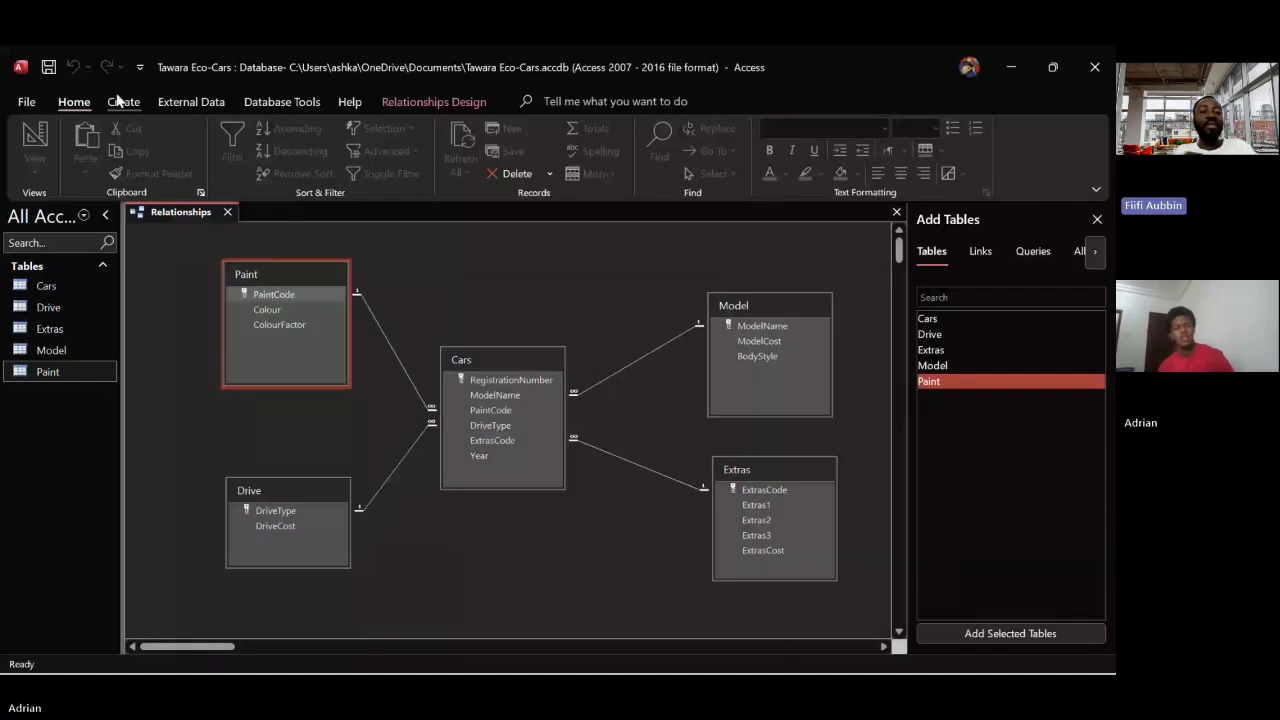
pyautogui.click(228, 212)
# Create a new query in Design view and add the Cars, Drive, Extras, Model and Paint tables to it
pyautogui.click(123, 101)
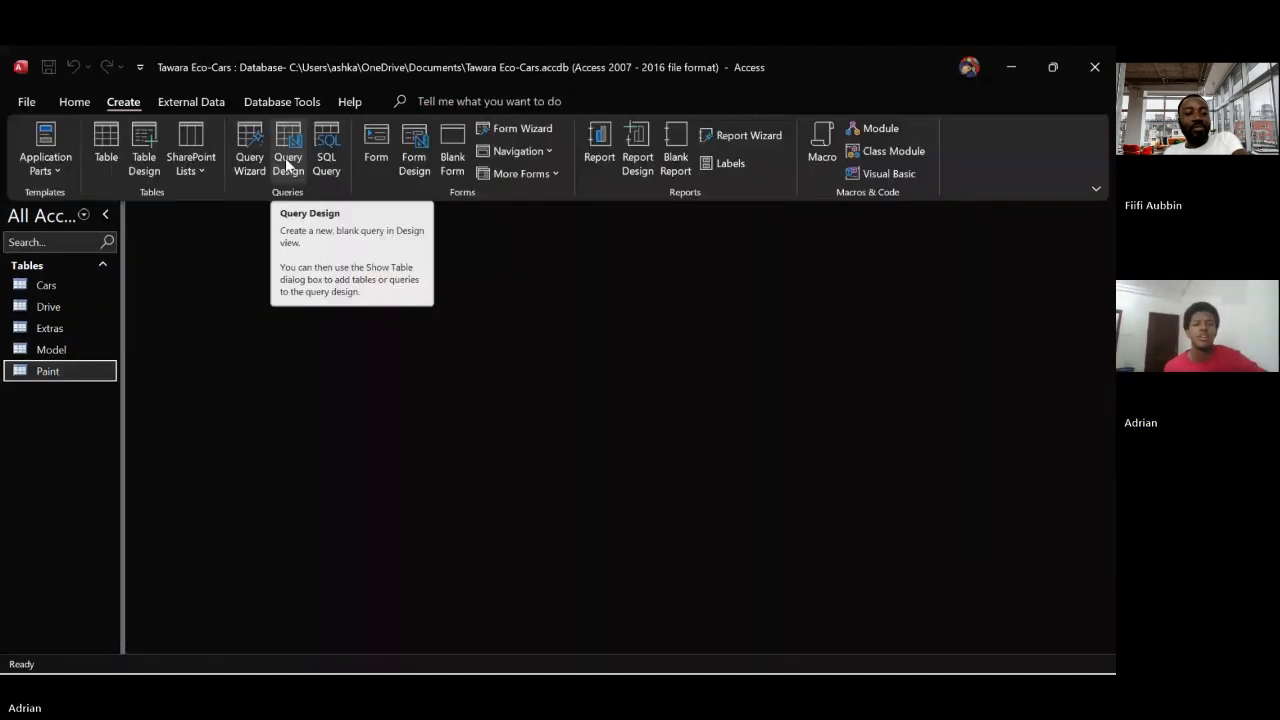
pyautogui.click(287, 158)
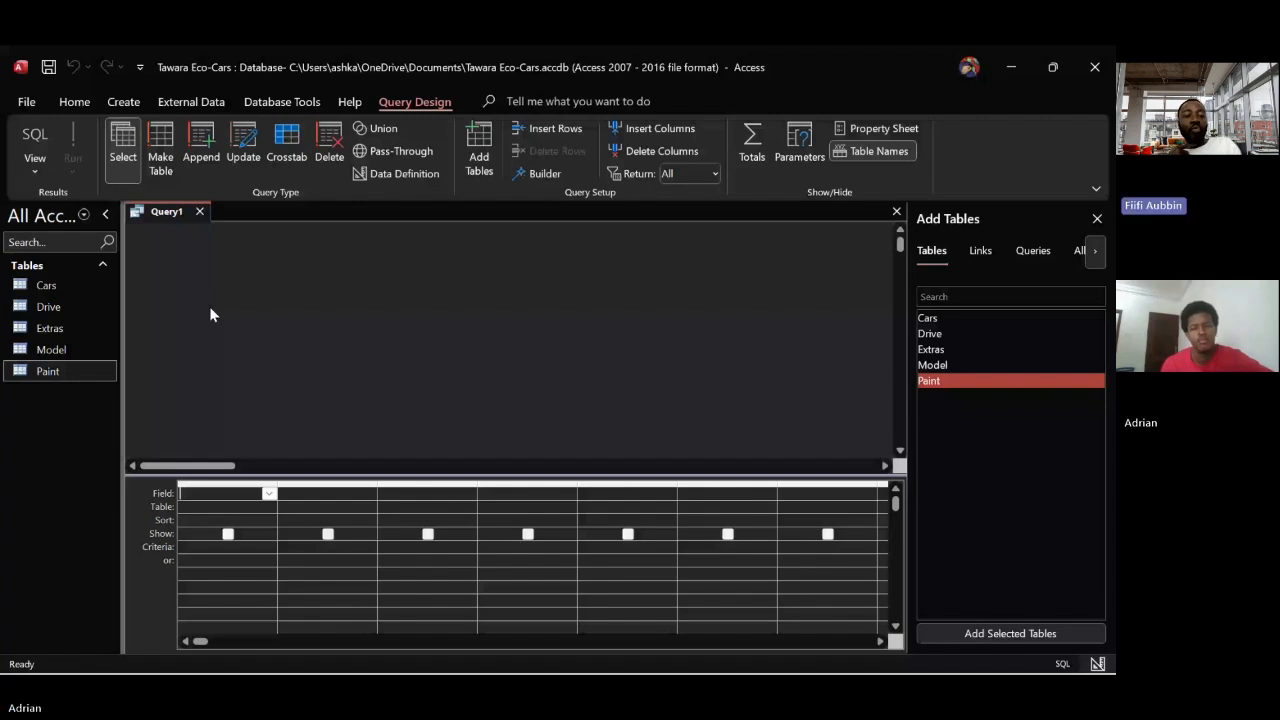
pyautogui.click(31, 350)
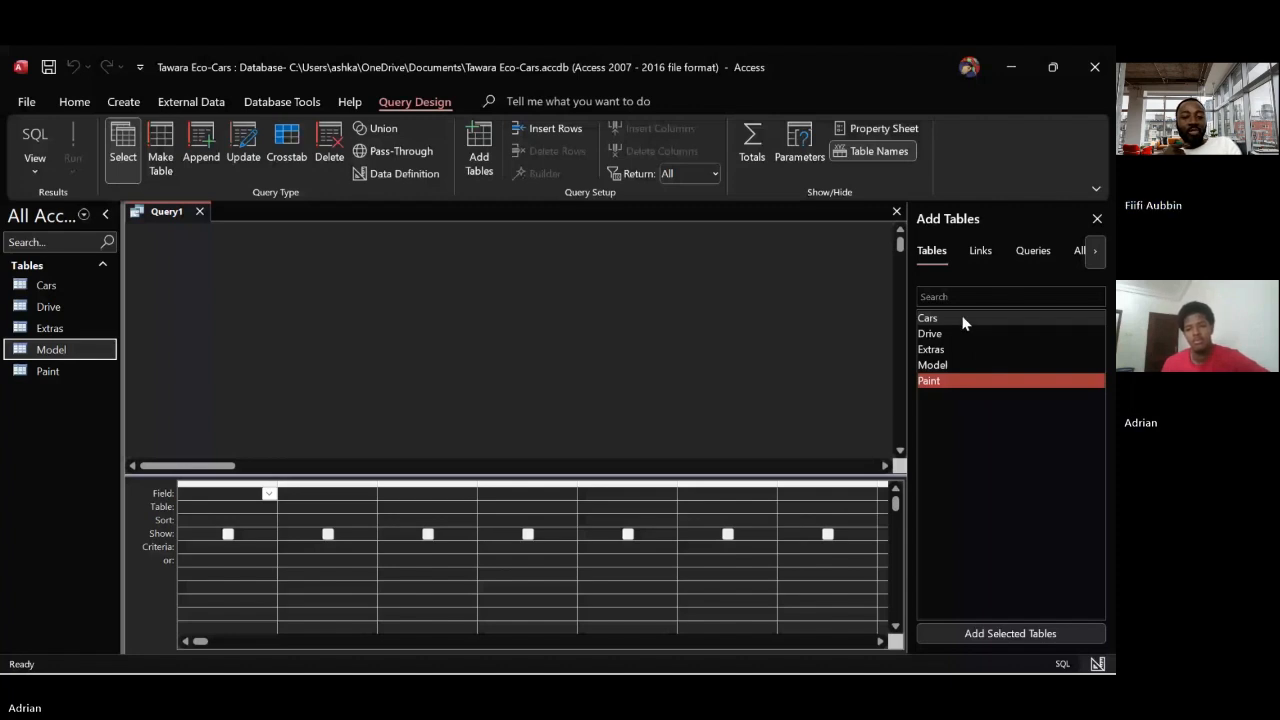
pyautogui.moveTo(963, 320); pyautogui.dragTo(611, 276)
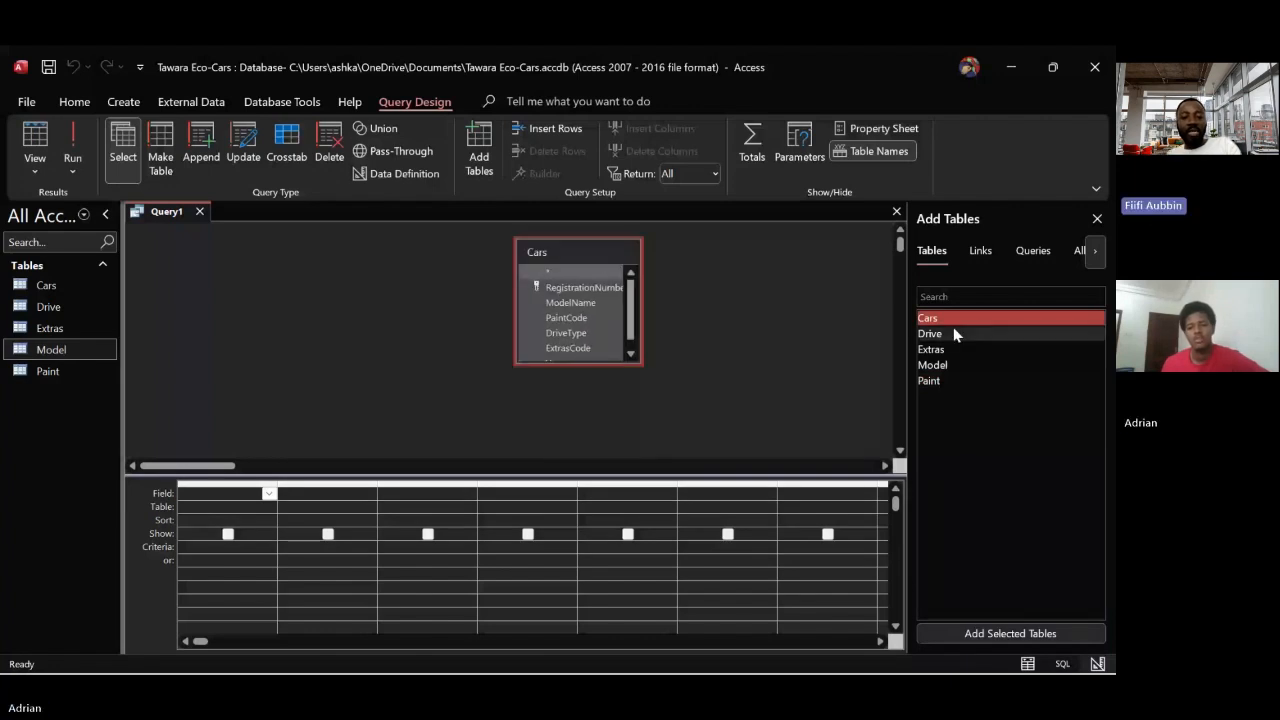
pyautogui.doubleClick(954, 334)
pyautogui.doubleClick(950, 350)
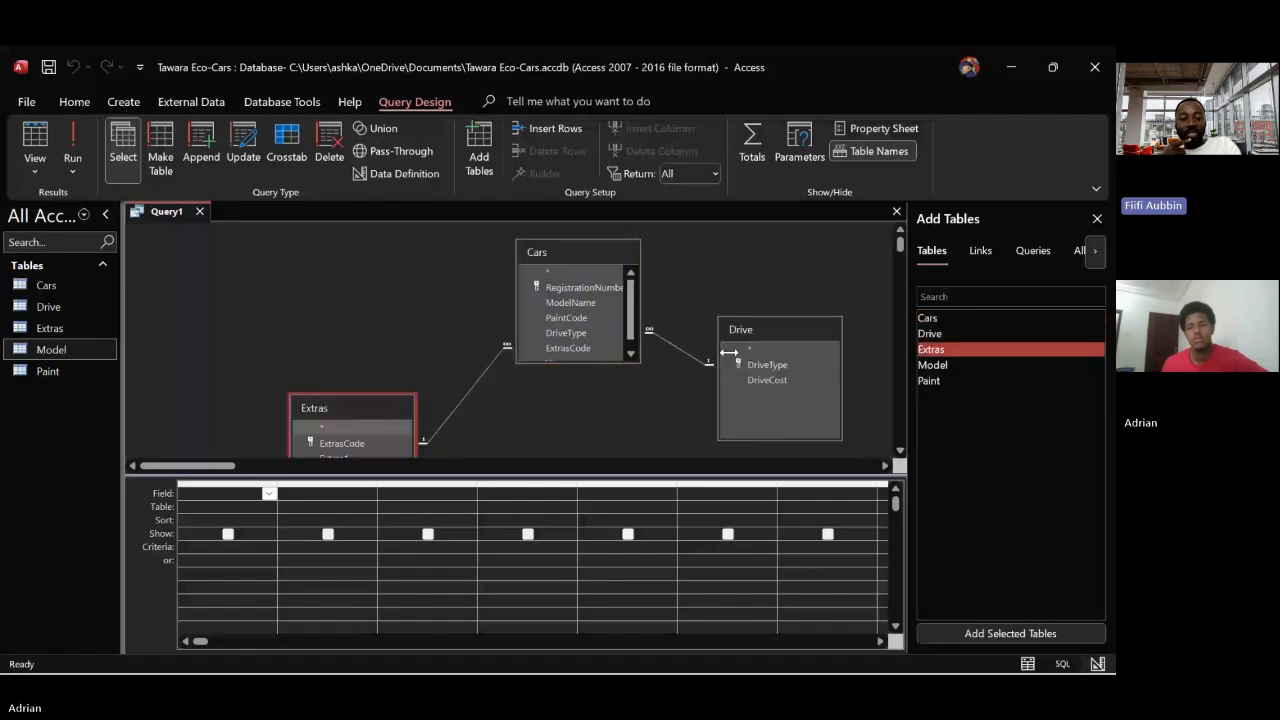
pyautogui.moveTo(932, 365); pyautogui.dragTo(713, 259)
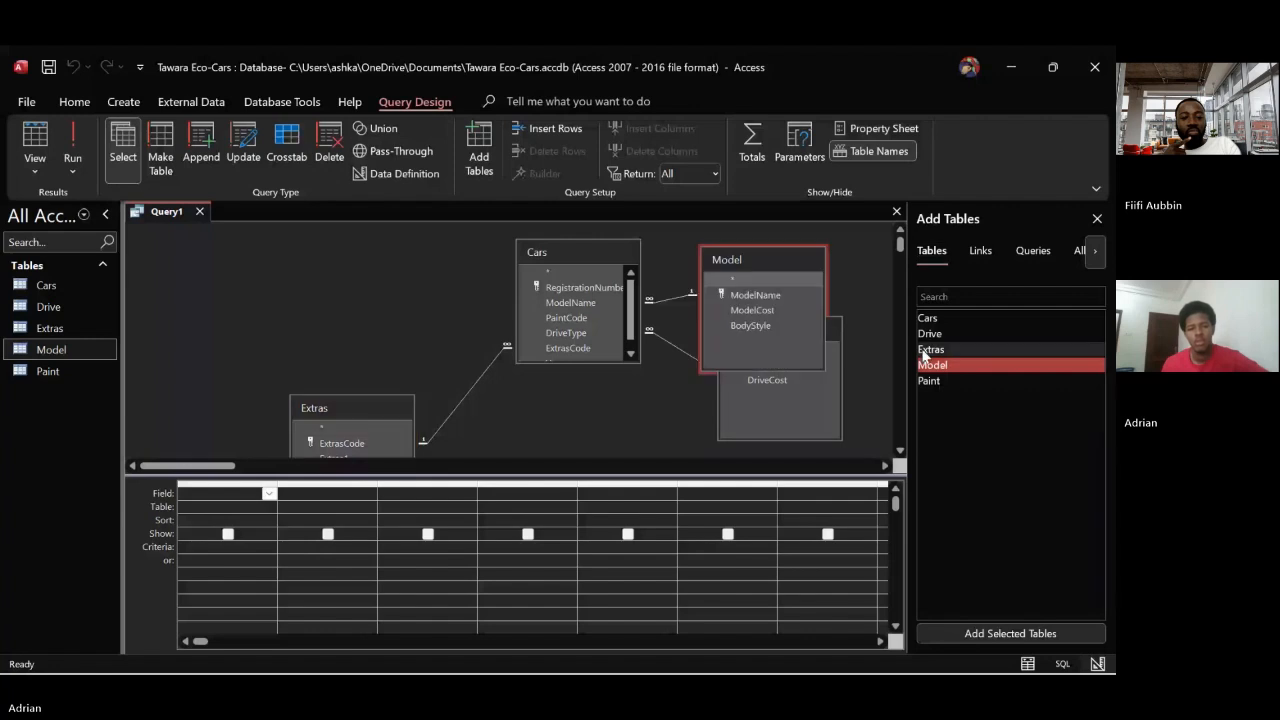
pyautogui.moveTo(929, 380); pyautogui.dragTo(333, 297)
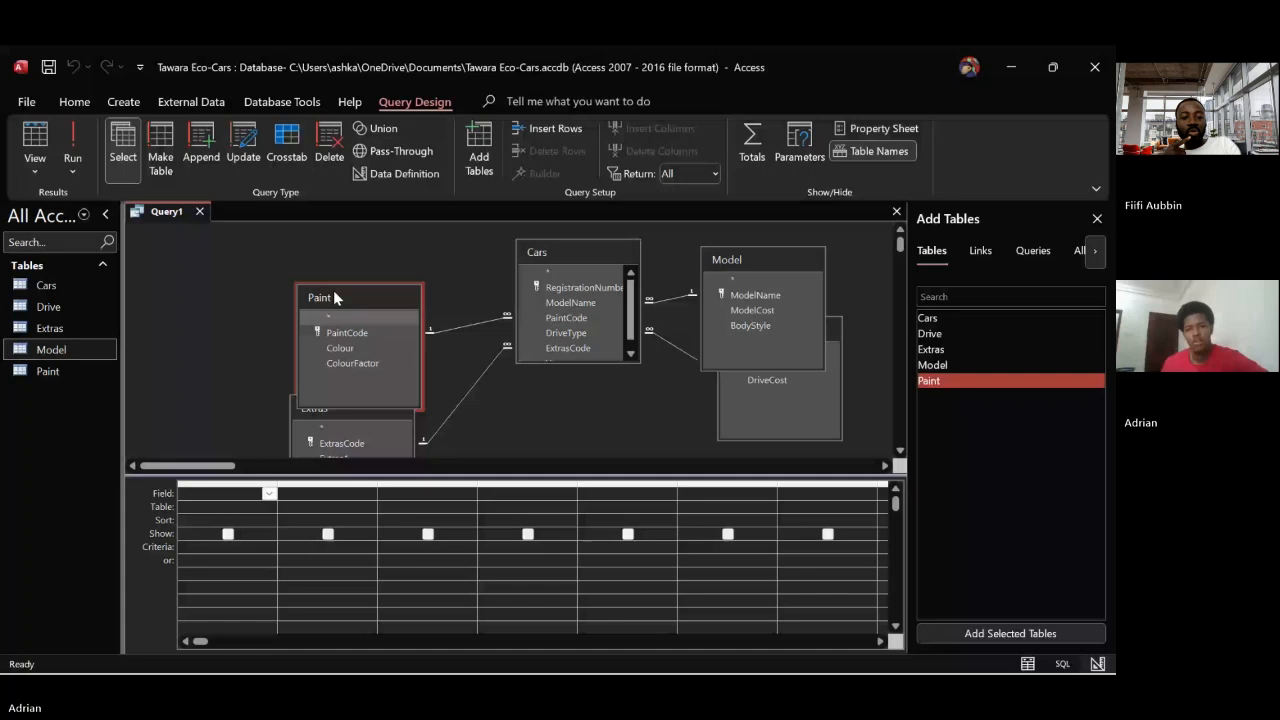
# Spread out the query's table boxes, with Paint and Extras left of Cars and Model and Drive to its right
pyautogui.moveTo(333, 296); pyautogui.dragTo(188, 251)
pyautogui.moveTo(340, 408); pyautogui.dragTo(358, 335)
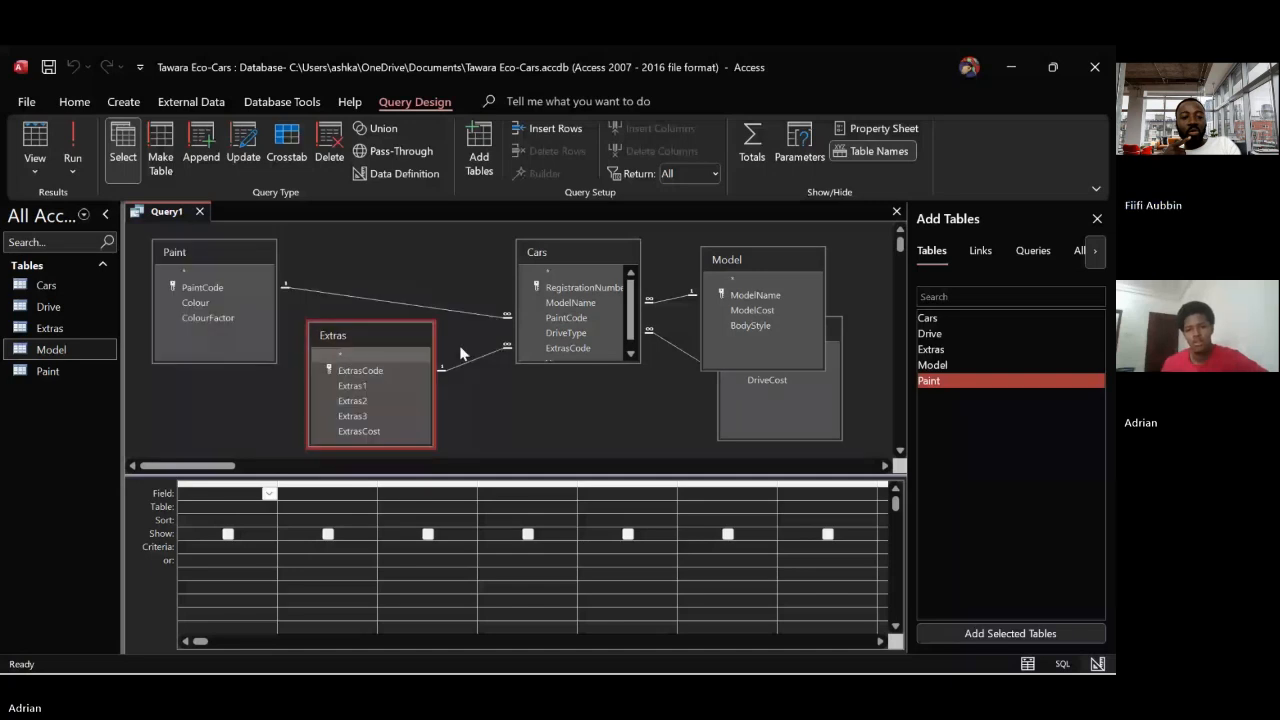
pyautogui.moveTo(542, 258); pyautogui.dragTo(511, 259)
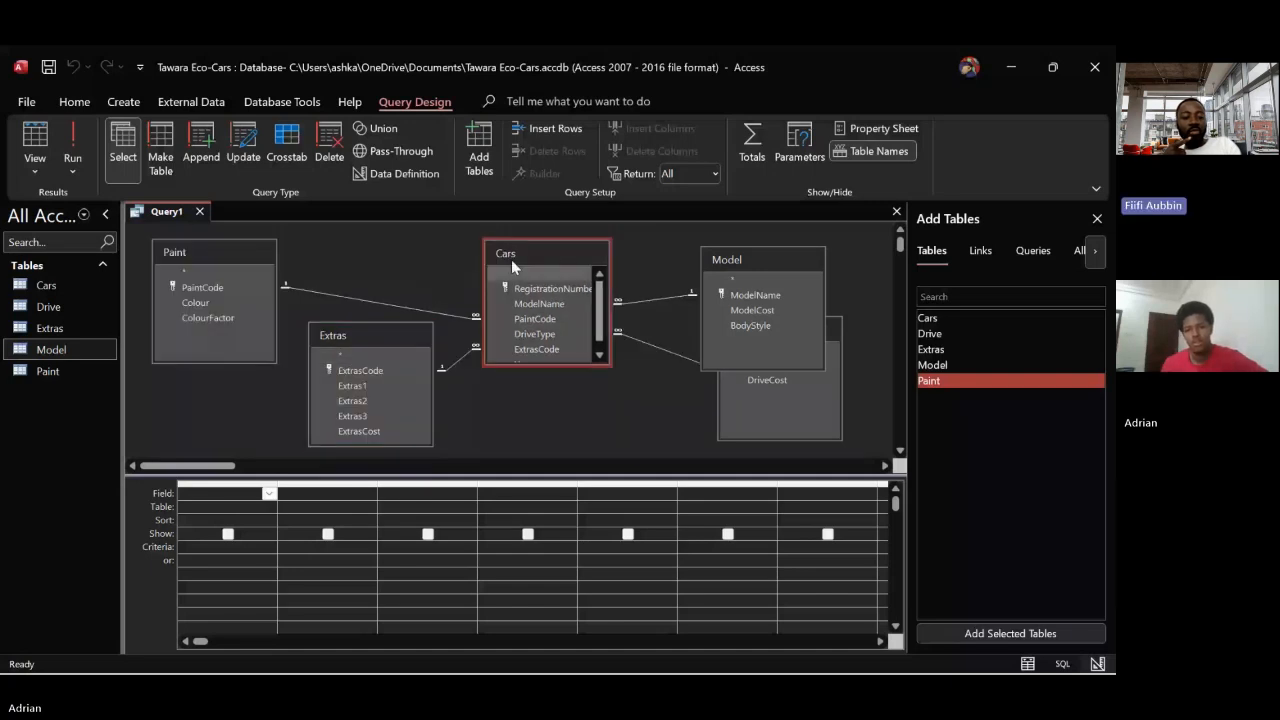
pyautogui.moveTo(724, 254); pyautogui.dragTo(681, 252)
pyautogui.moveTo(822, 332); pyautogui.dragTo(893, 345)
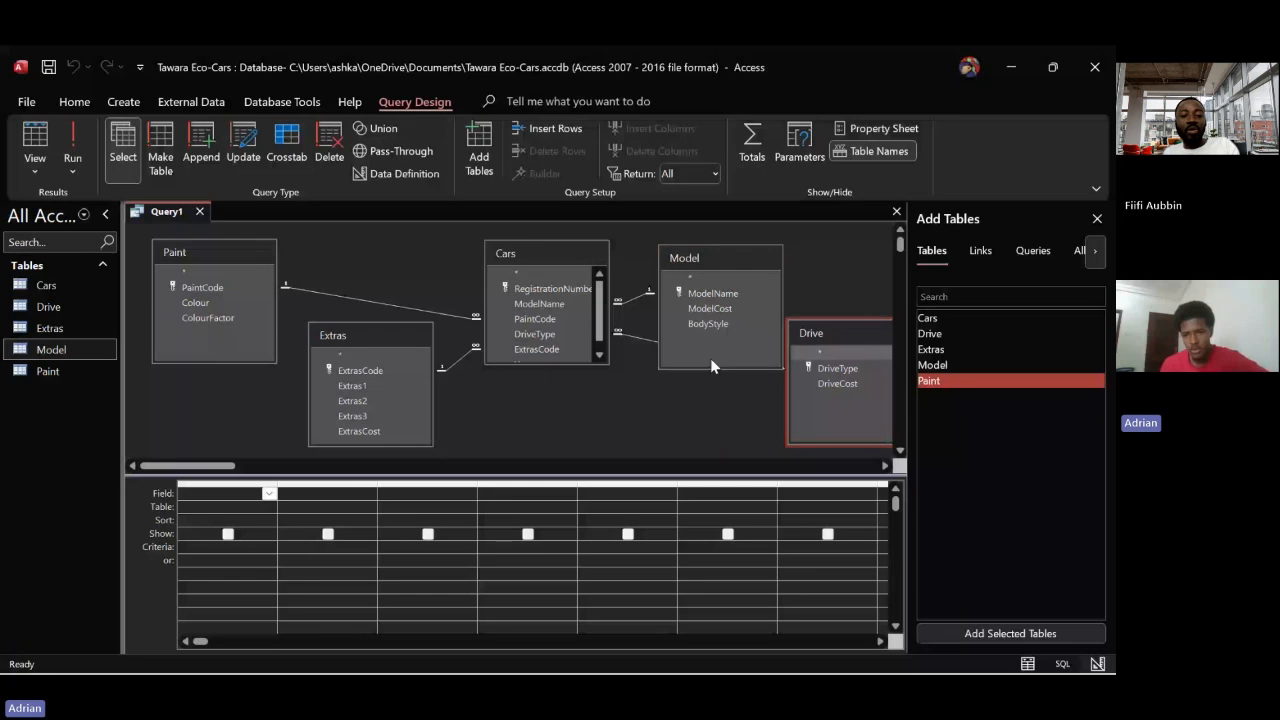
# Shorten the Model and Drive boxes in the query and place Drive below Model, with Model further right
pyautogui.moveTo(738, 367); pyautogui.dragTo(737, 344)
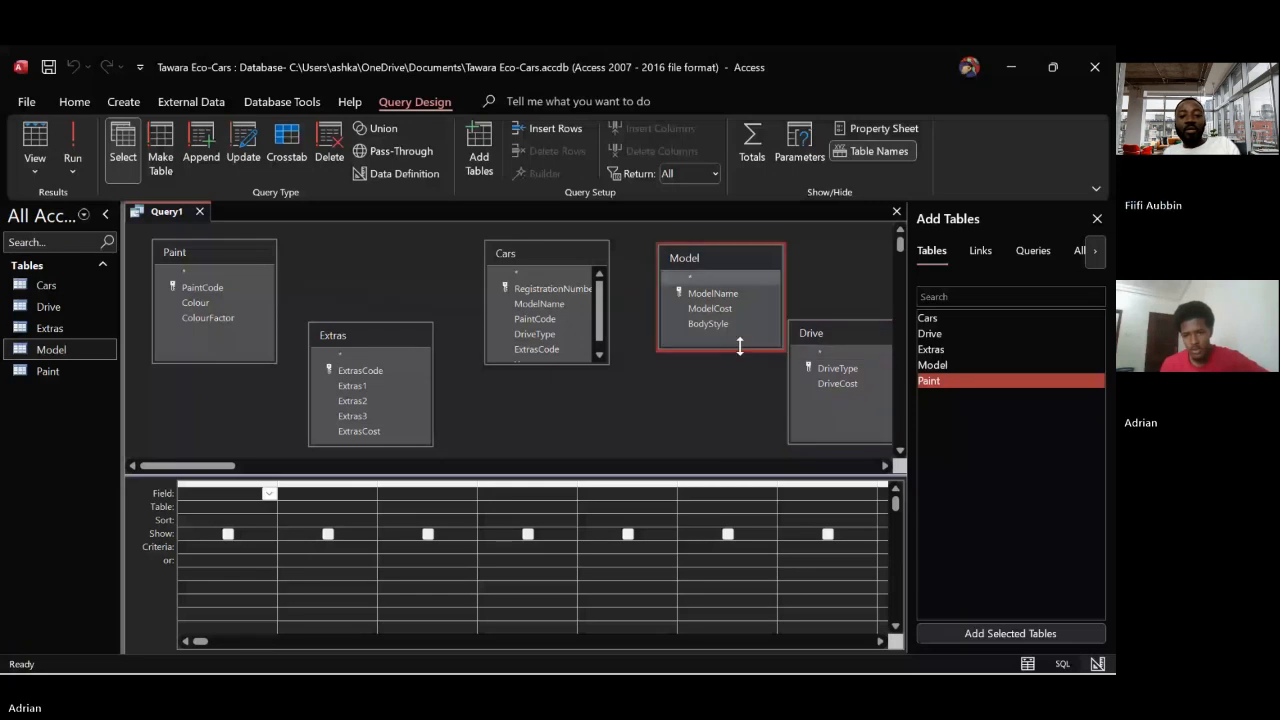
pyautogui.click(856, 443)
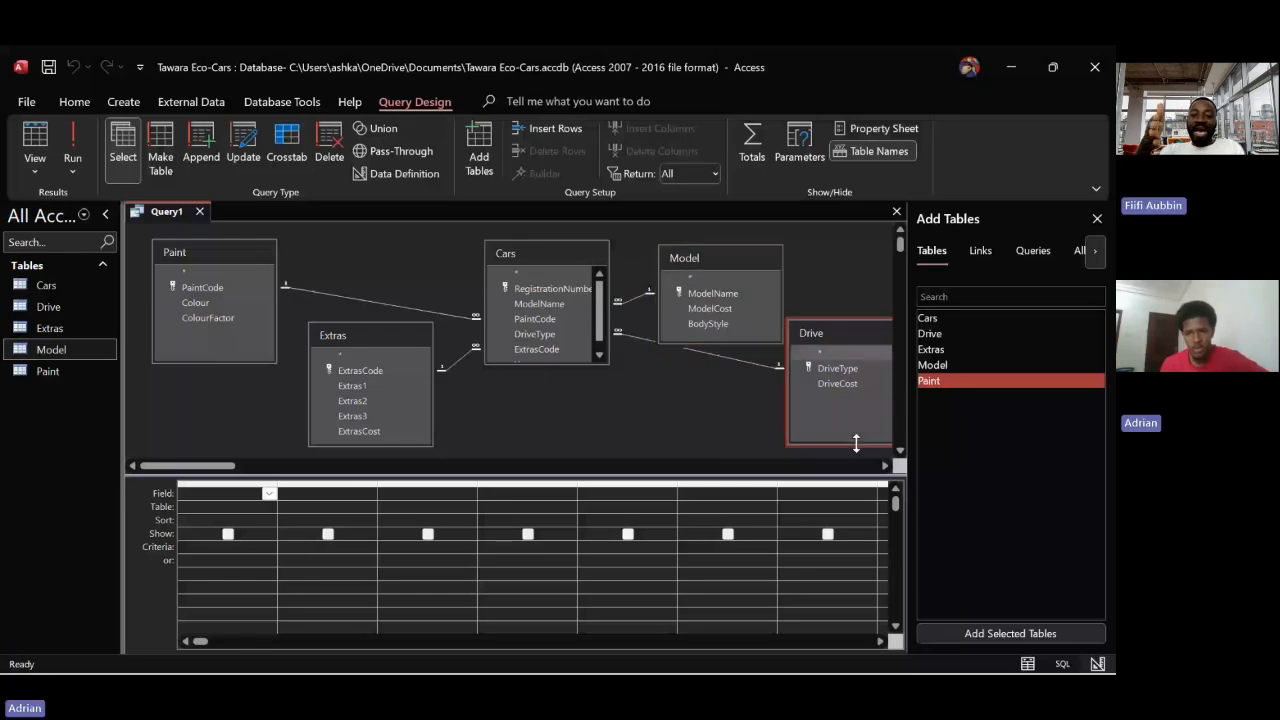
pyautogui.moveTo(856, 443); pyautogui.dragTo(853, 400)
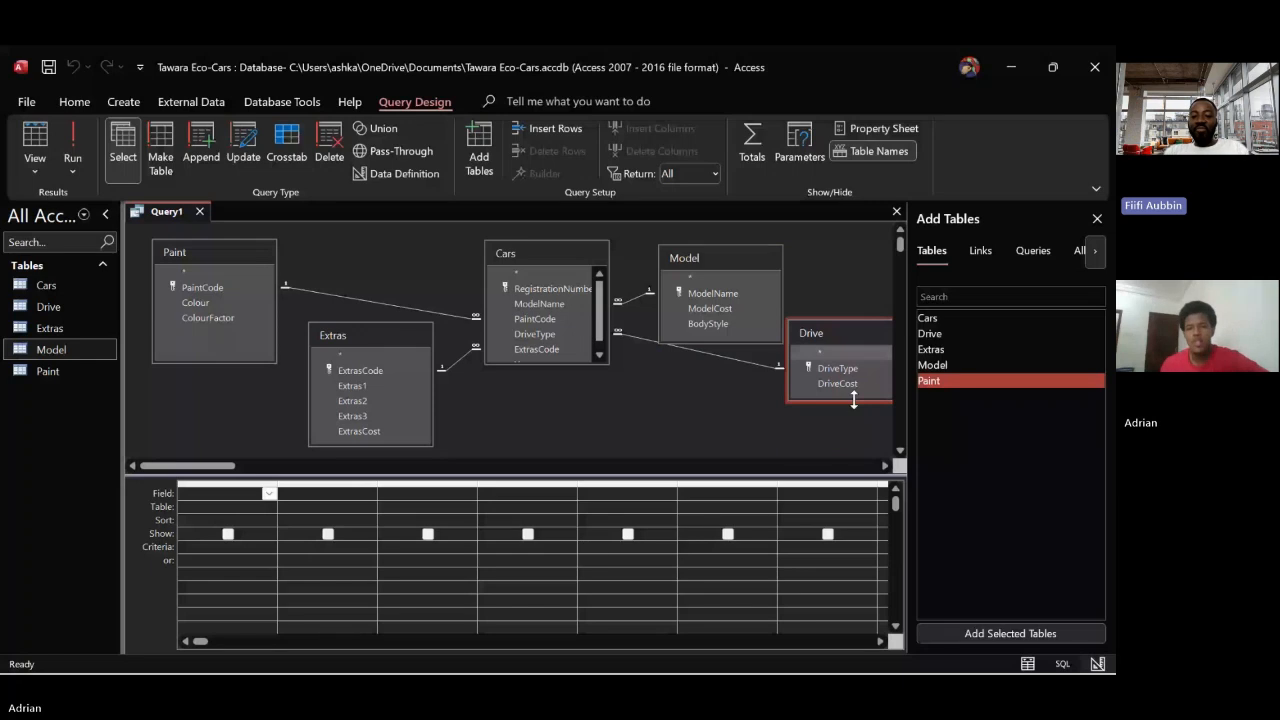
pyautogui.moveTo(830, 333); pyautogui.dragTo(703, 374)
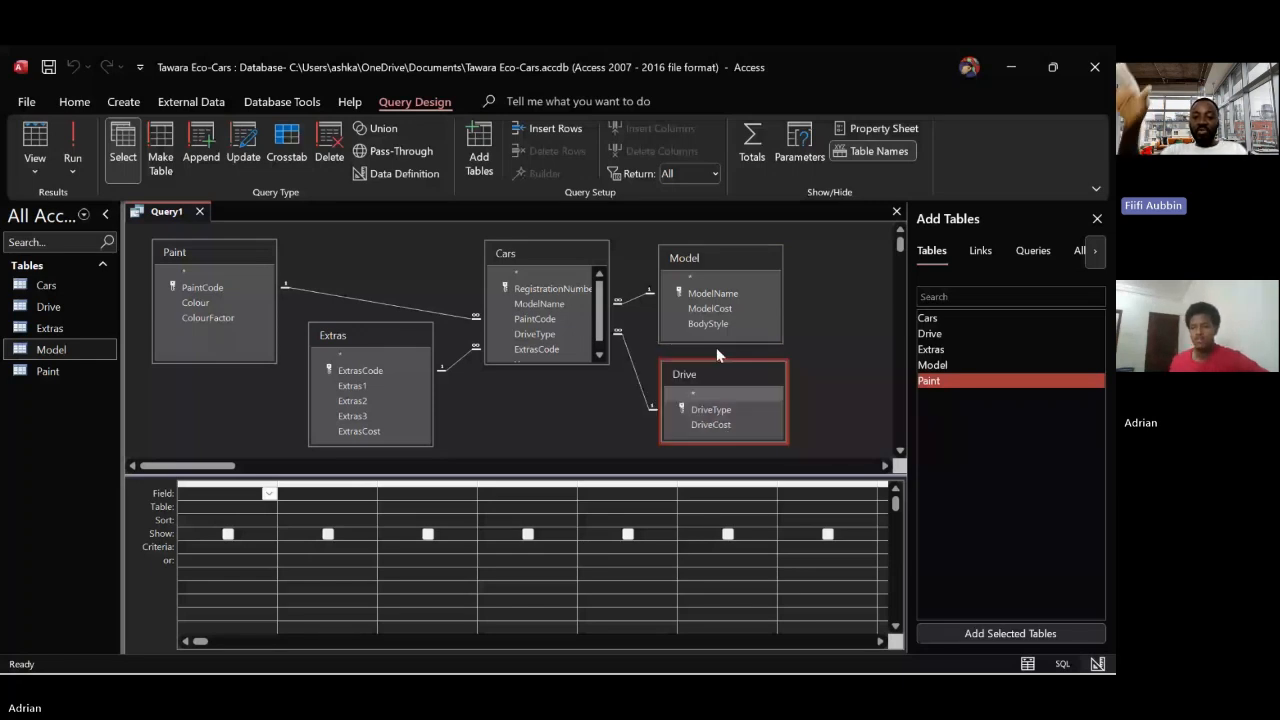
pyautogui.moveTo(731, 252); pyautogui.dragTo(805, 248)
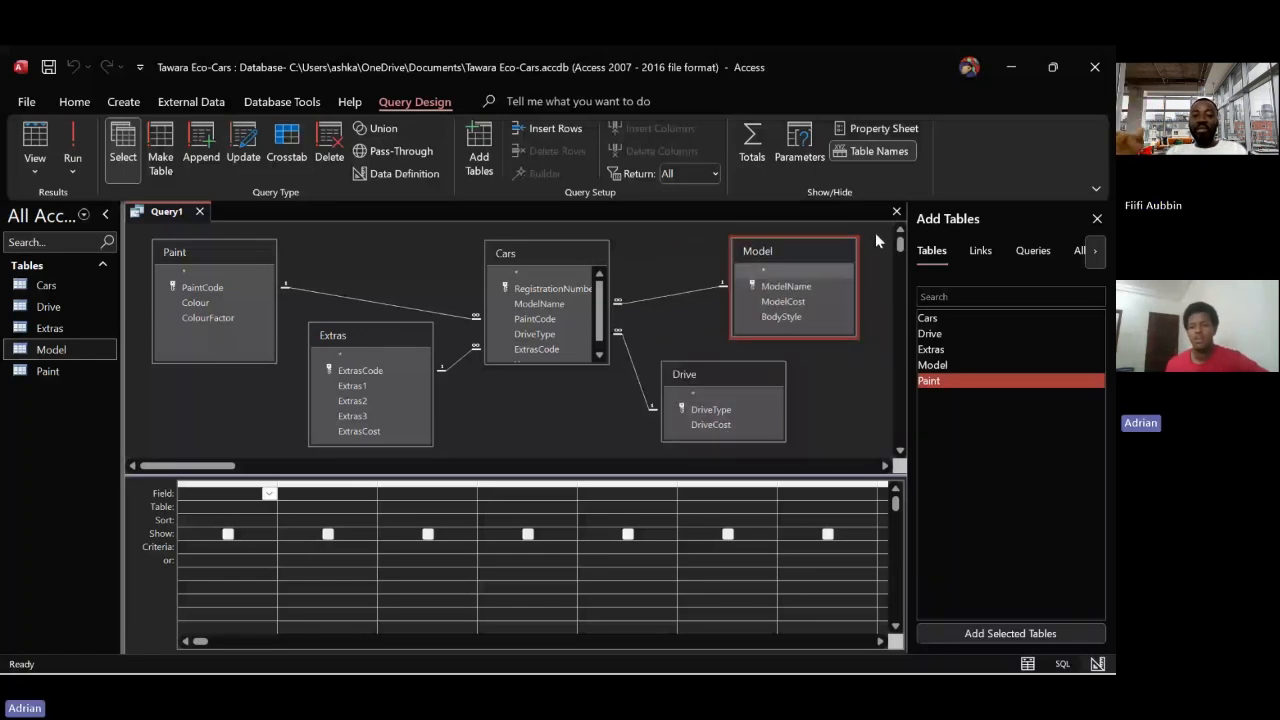
# Close the Add Tables pane and shift Model, Drive and Cars further right to widen the query layout
pyautogui.click(1097, 218)
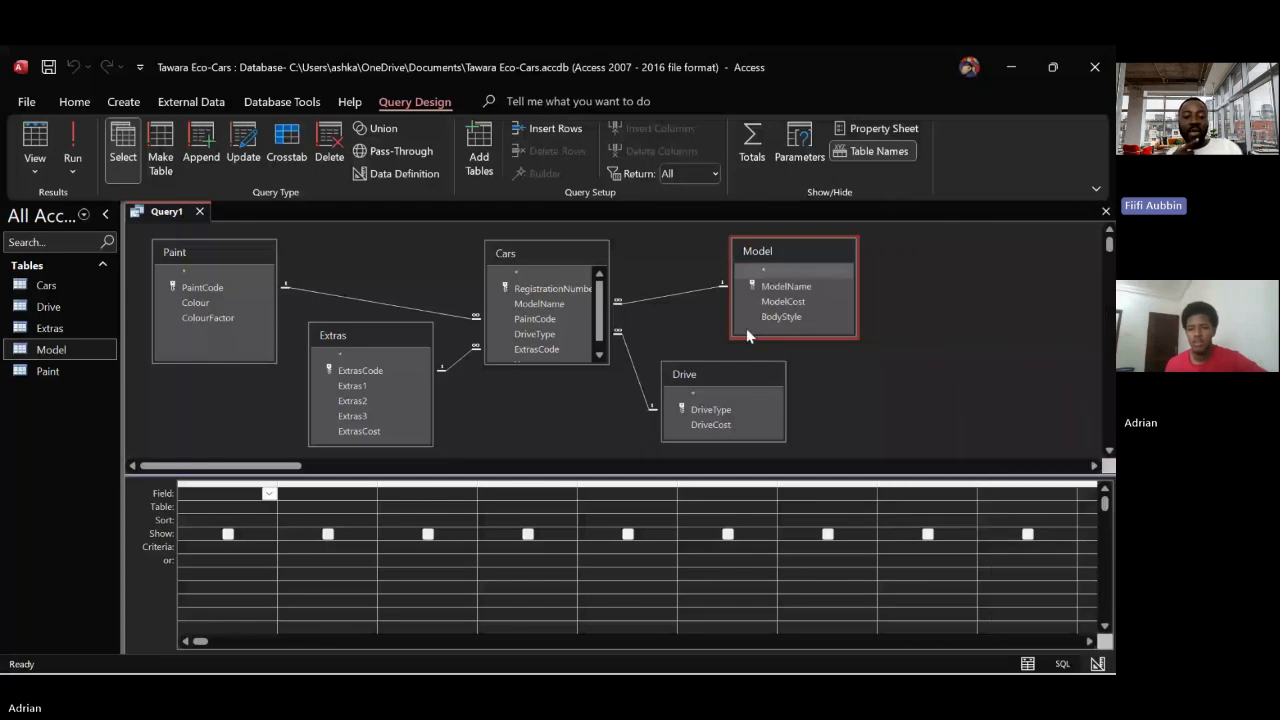
pyautogui.moveTo(768, 252); pyautogui.dragTo(964, 256)
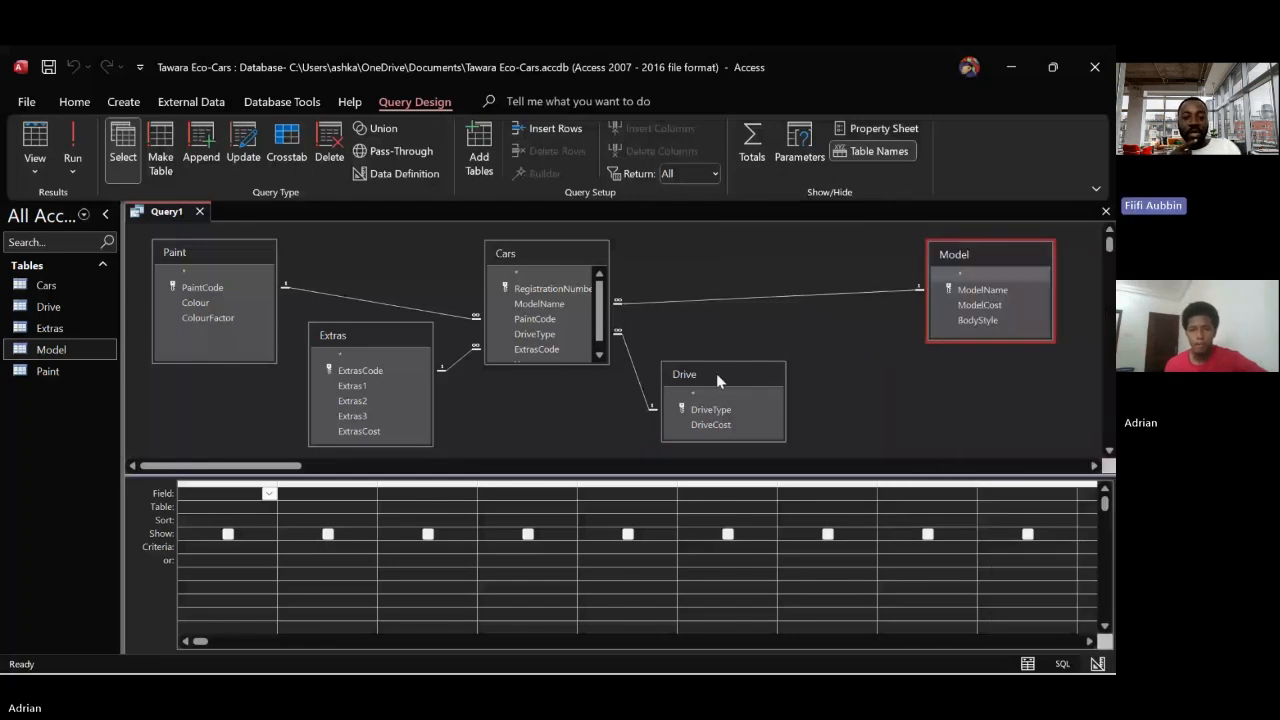
pyautogui.moveTo(716, 373); pyautogui.dragTo(829, 366)
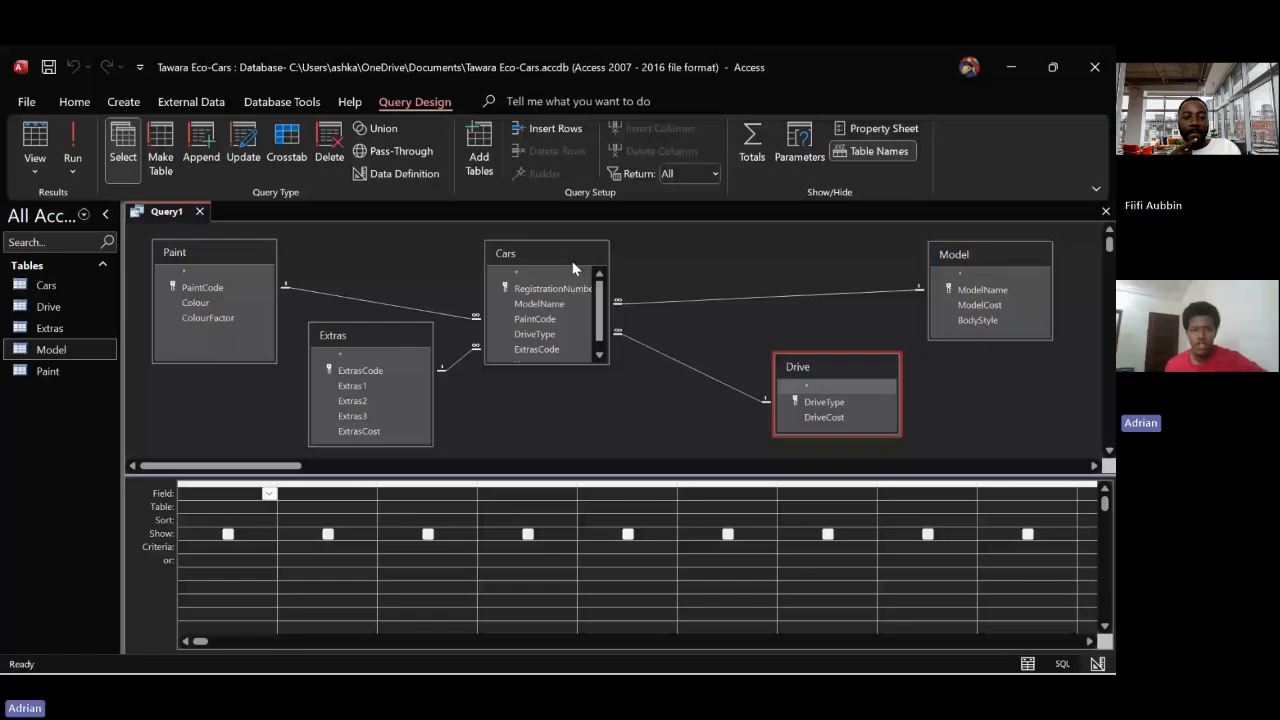
pyautogui.moveTo(572, 261); pyautogui.dragTo(623, 258)
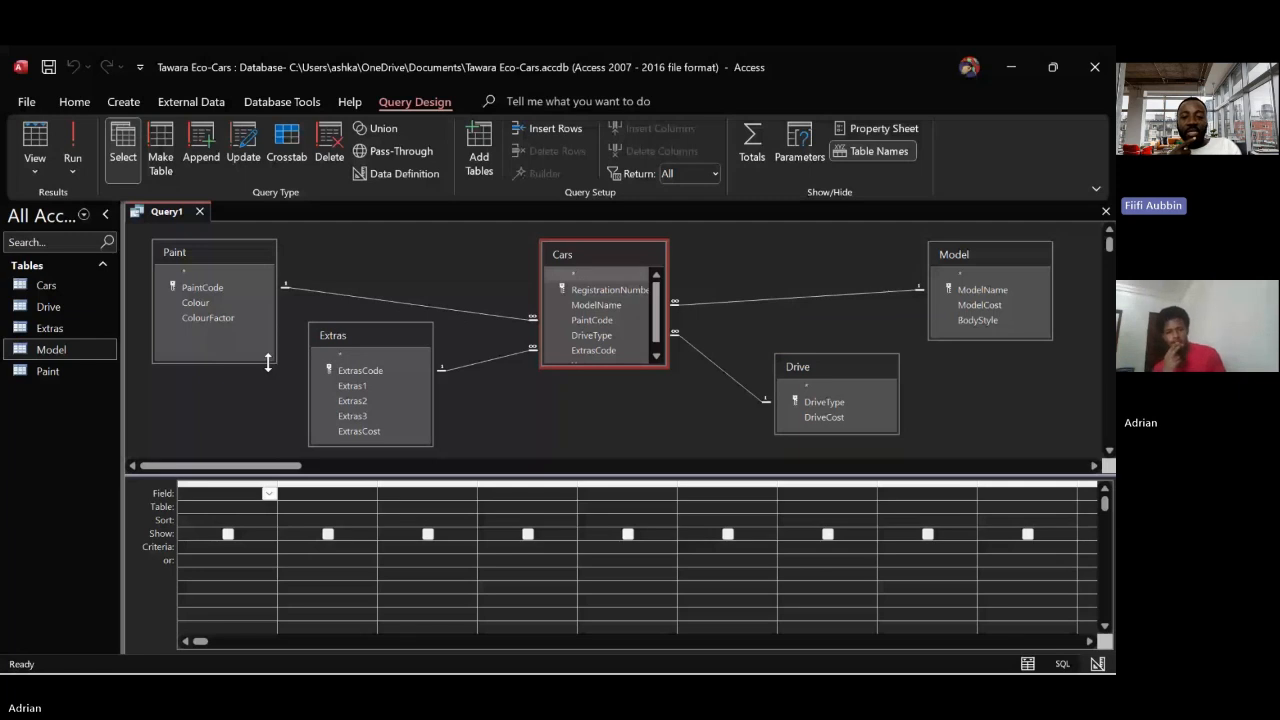
# Shorten the Paint box and enlarge the Cars box so that it shows all its fields through Year
pyautogui.moveTo(267, 362); pyautogui.dragTo(267, 337)
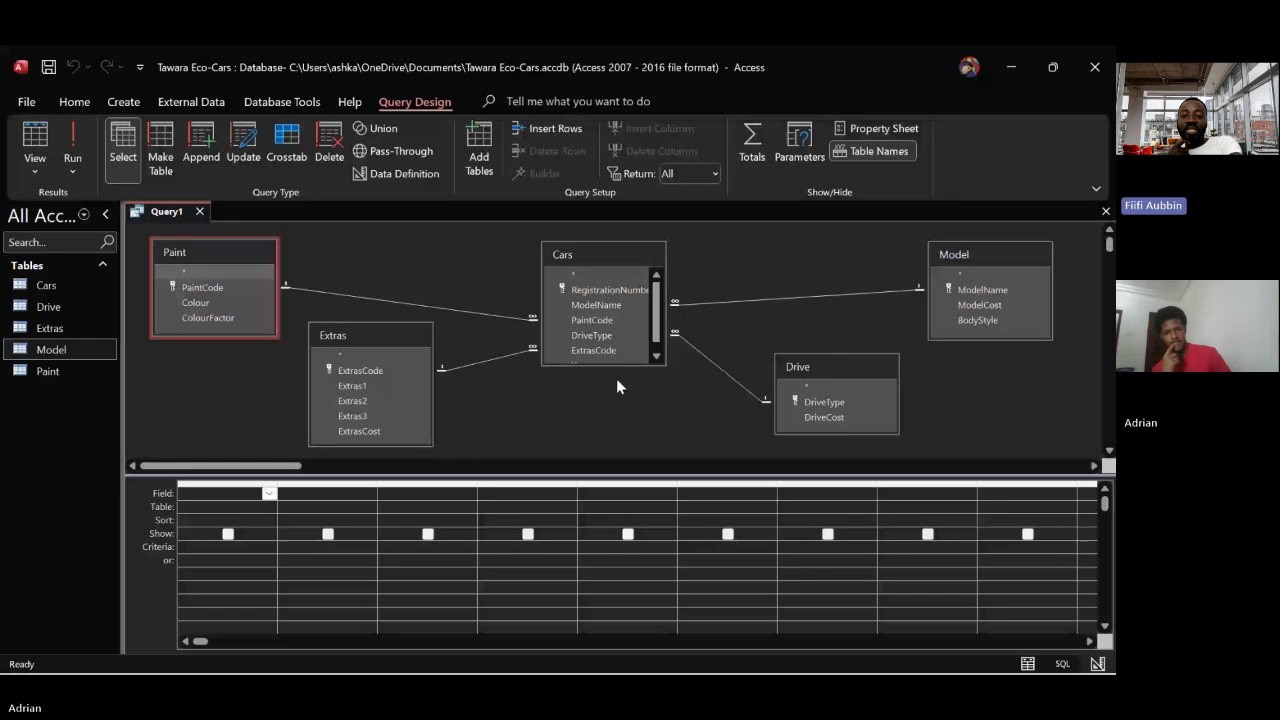
pyautogui.moveTo(616, 365); pyautogui.dragTo(614, 391)
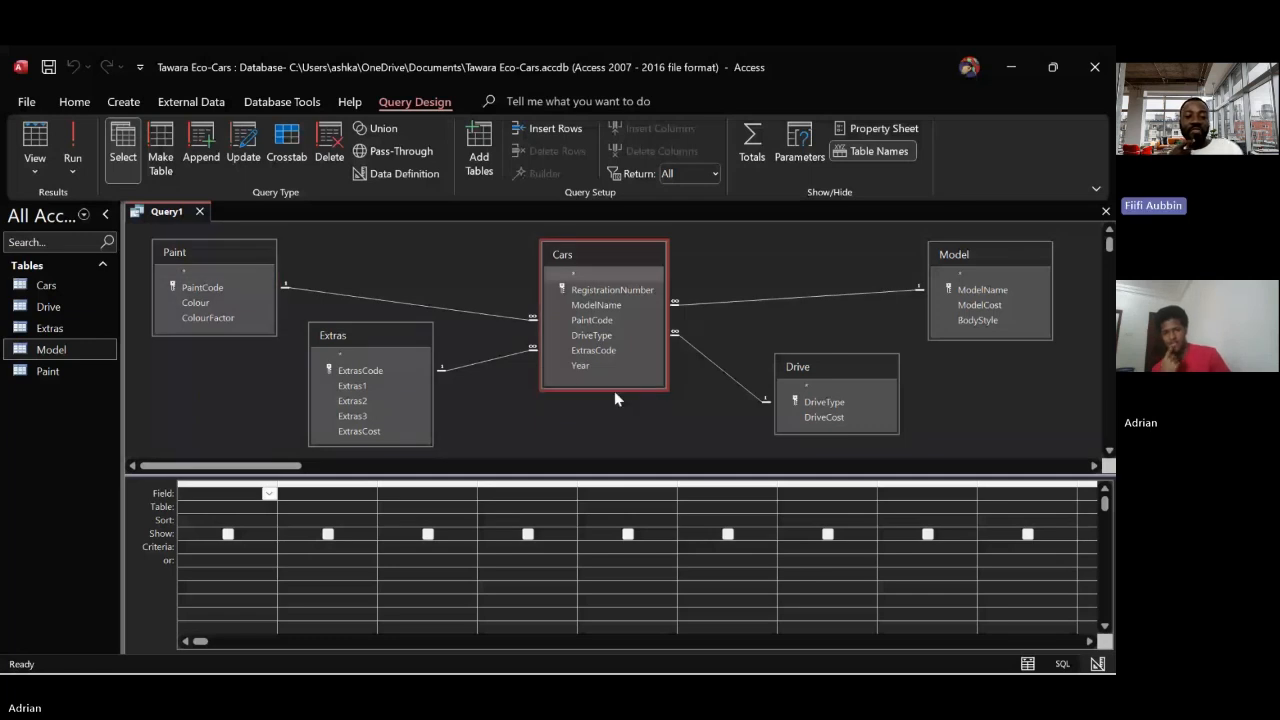
pyautogui.click(629, 421)
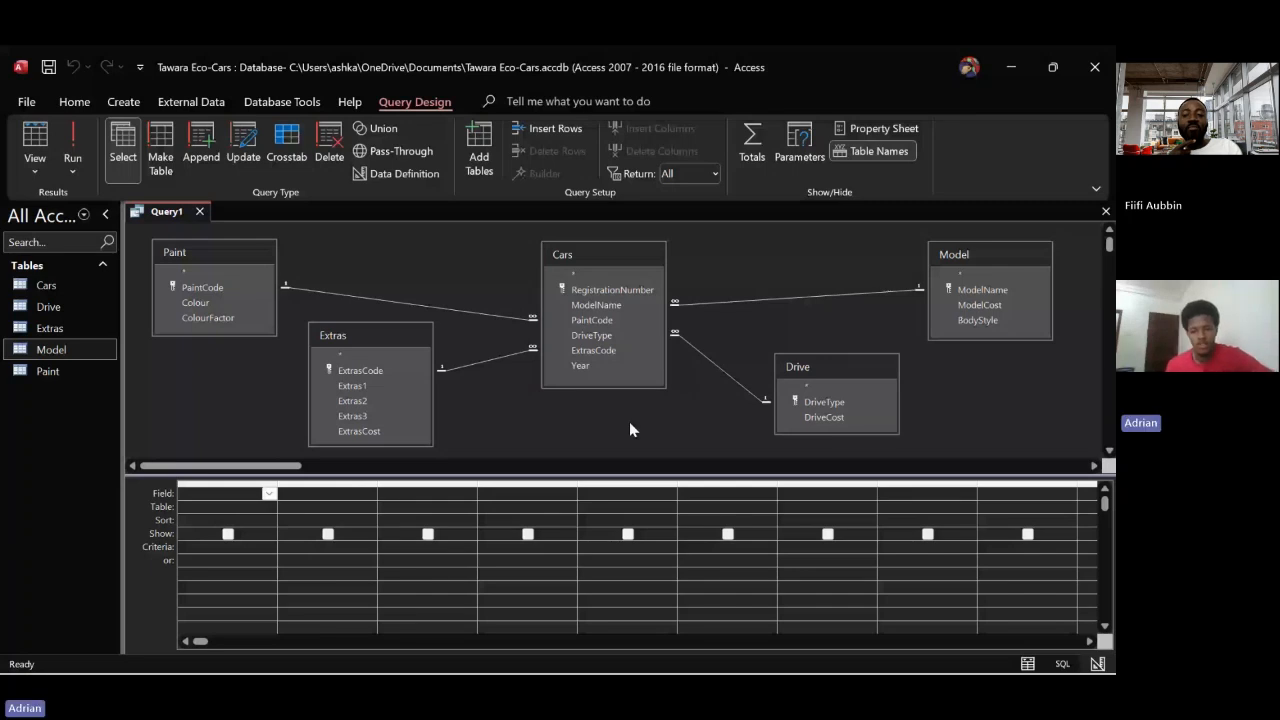
# Add BodyStyle from Model, DriveType from Drive, ExtrasCode from Extras and PaintCode from Paint to the query grid, in that order
pyautogui.click(978, 320)
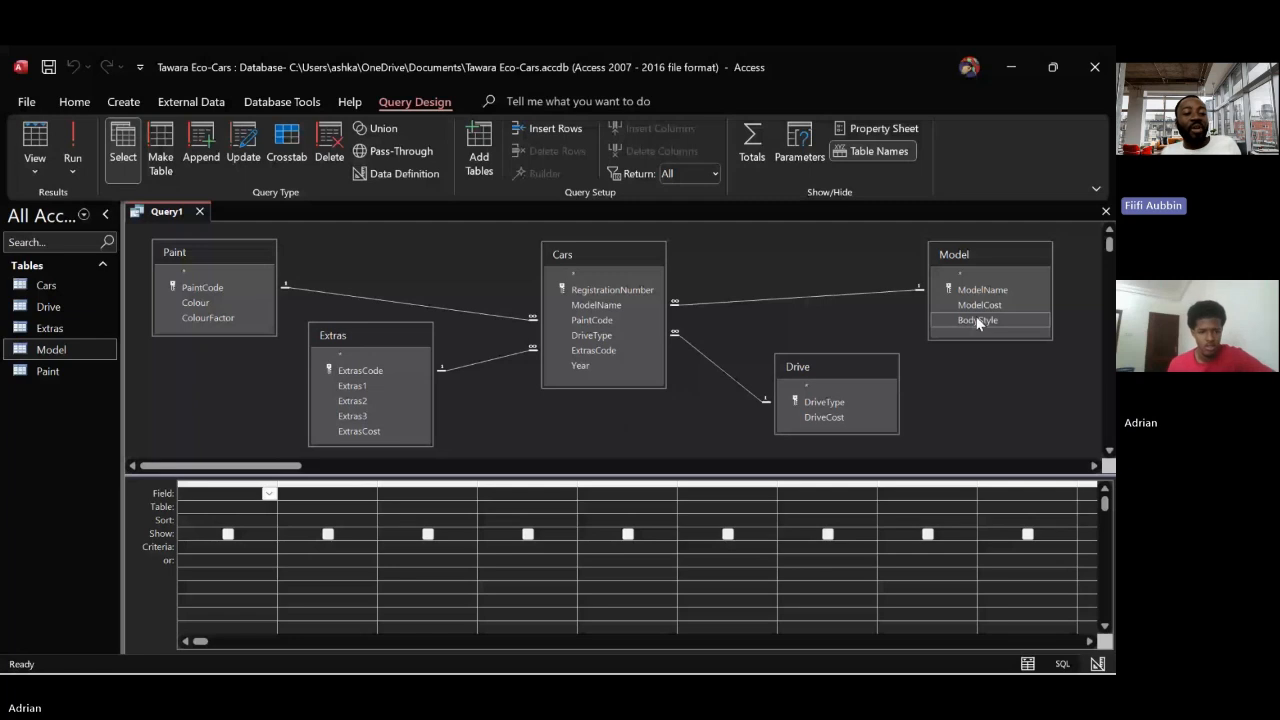
pyautogui.moveTo(978, 320); pyautogui.dragTo(218, 490)
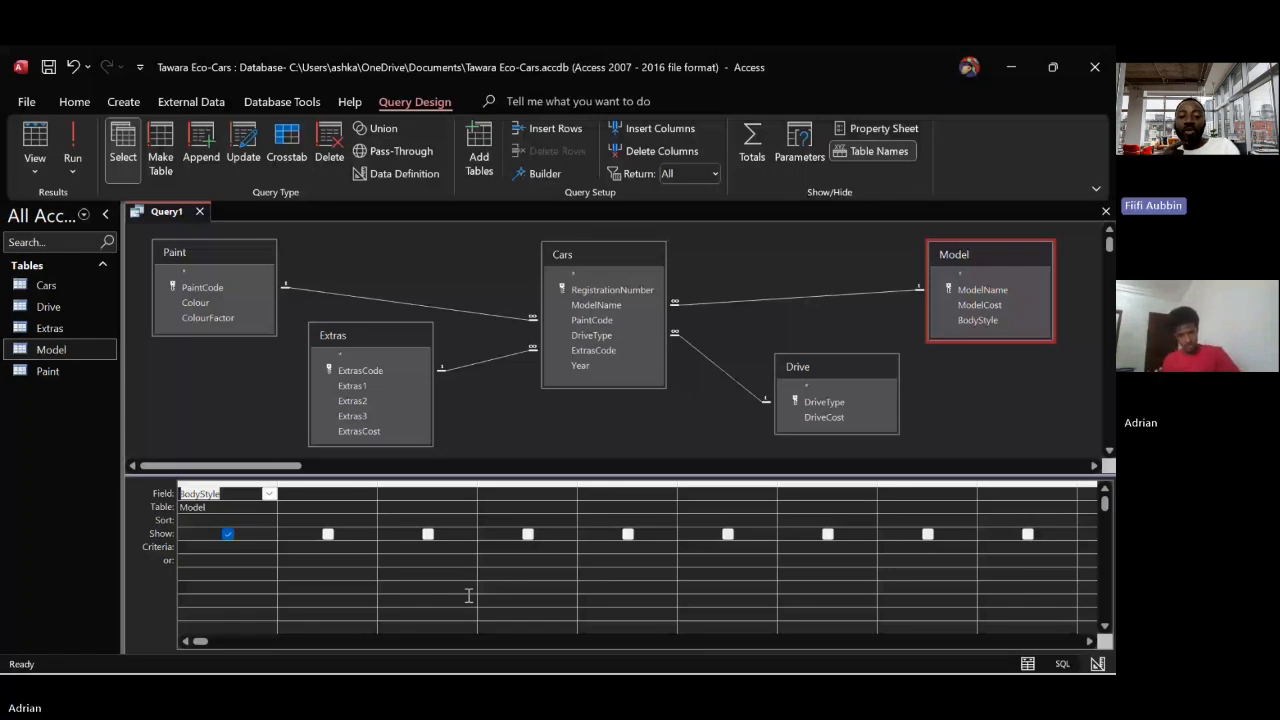
pyautogui.click(820, 405)
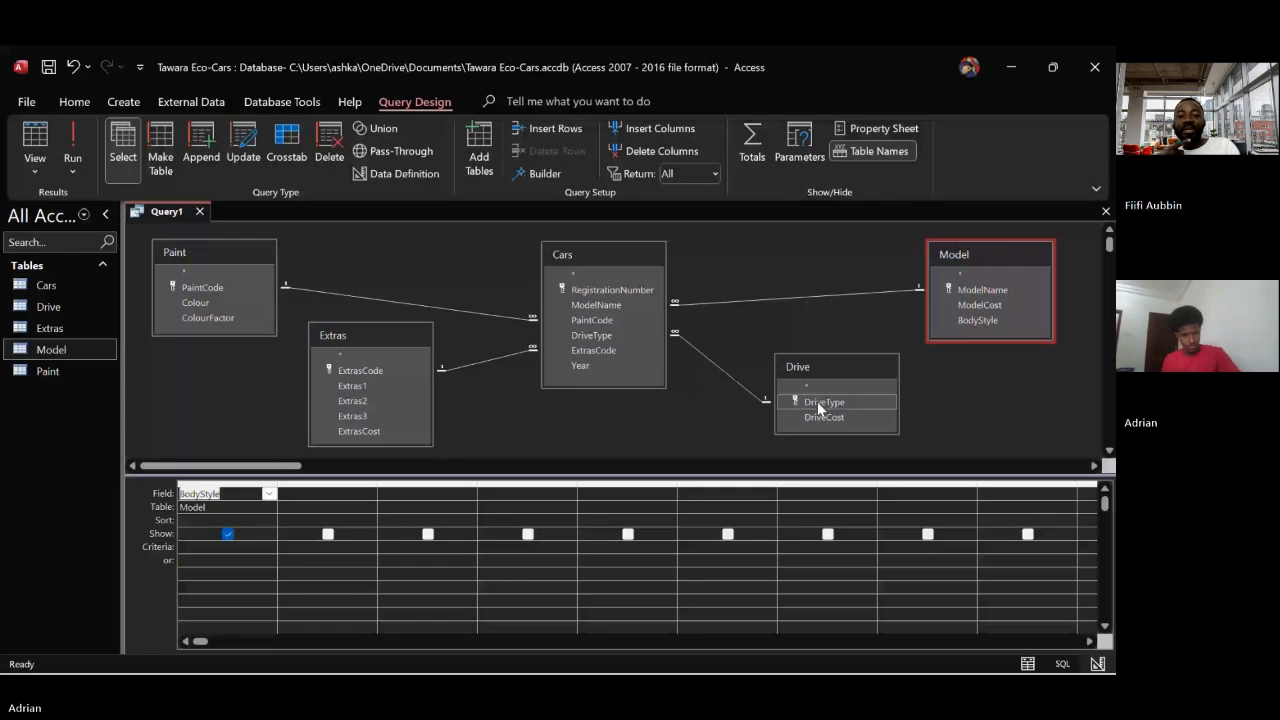
pyautogui.moveTo(817, 401); pyautogui.dragTo(328, 513)
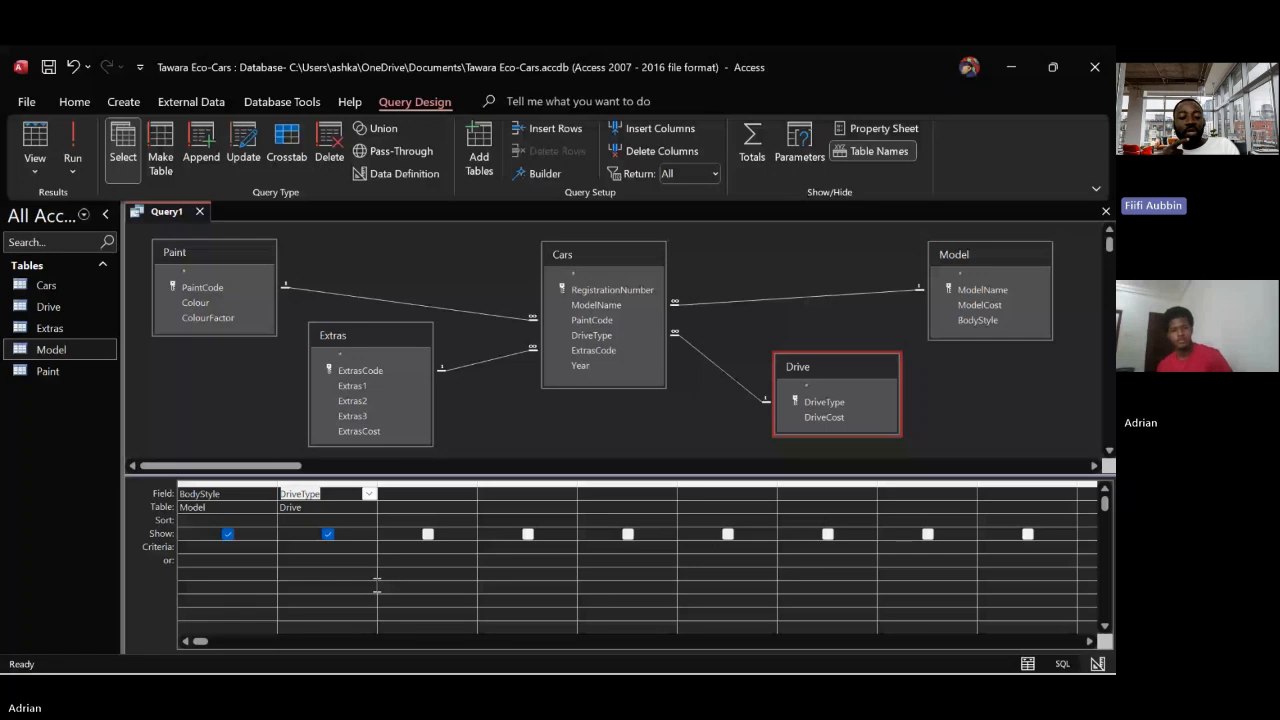
pyautogui.click(360, 370)
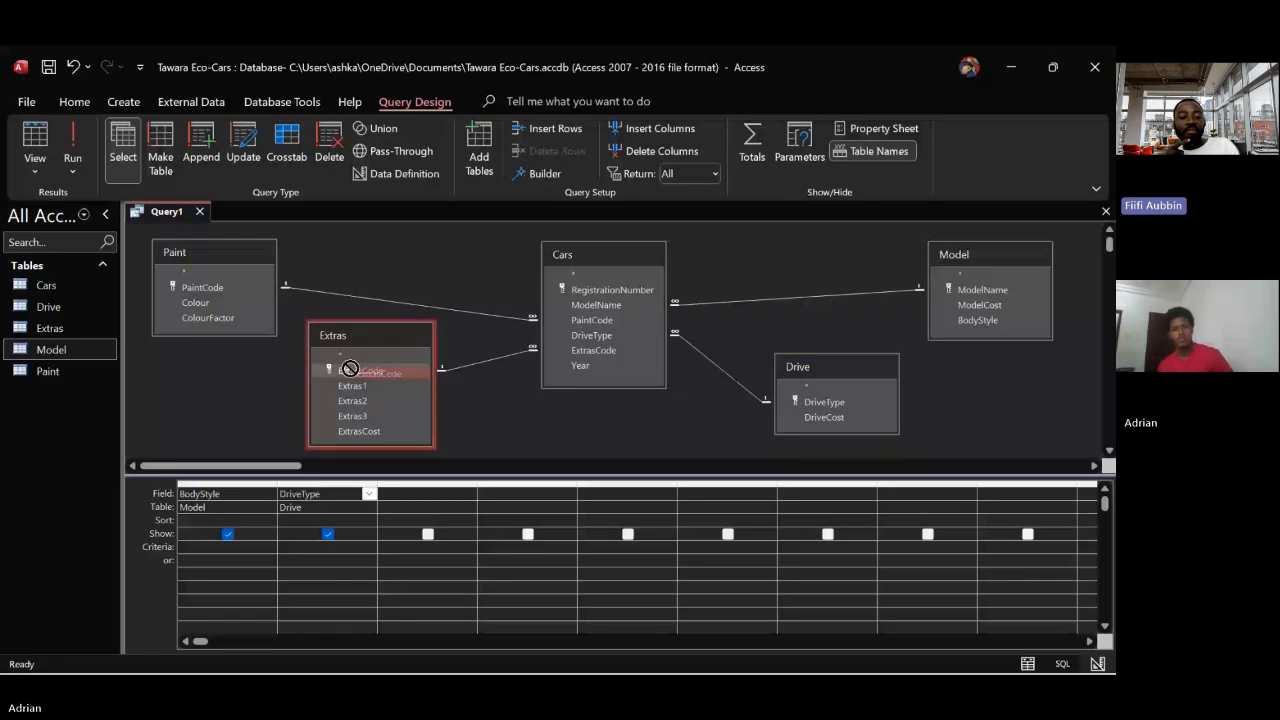
pyautogui.moveTo(360, 370); pyautogui.dragTo(418, 493)
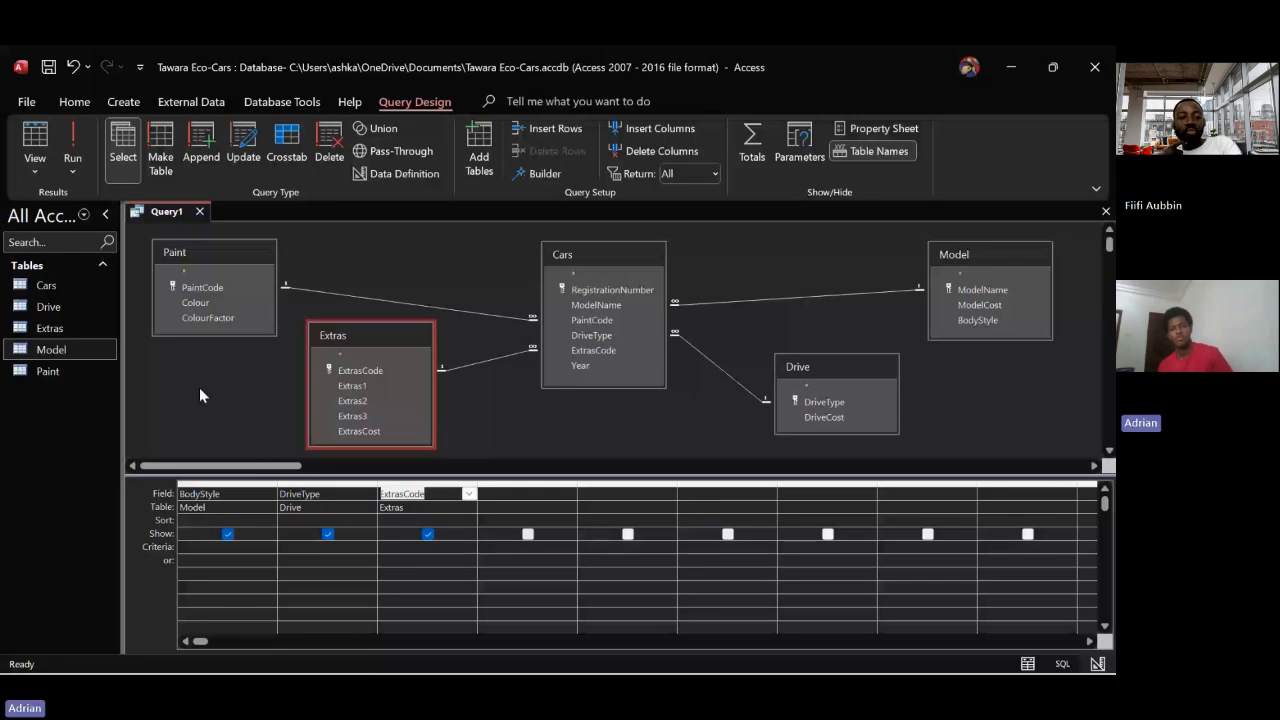
pyautogui.click(193, 288)
pyautogui.moveTo(193, 288); pyautogui.dragTo(526, 497)
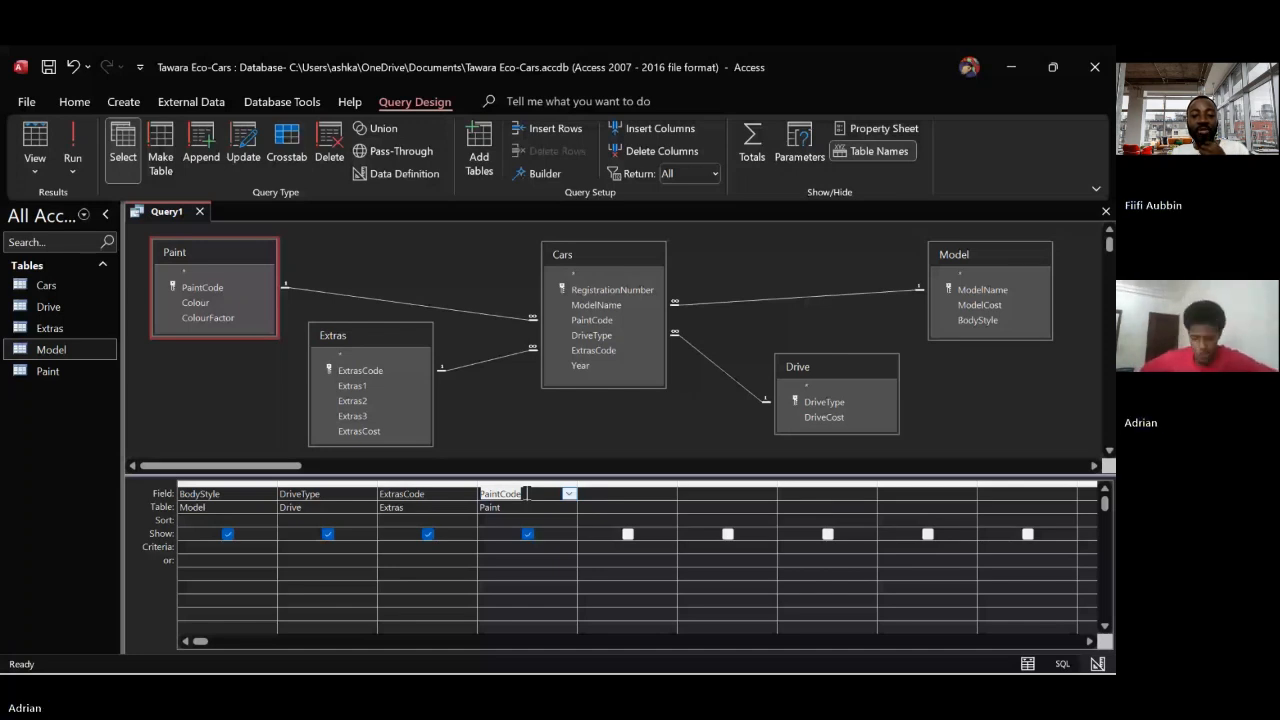
# Start a calculated field in the empty column after PaintCode with the Expression Builder, entering "total cost" as its name
pyautogui.click(600, 493)
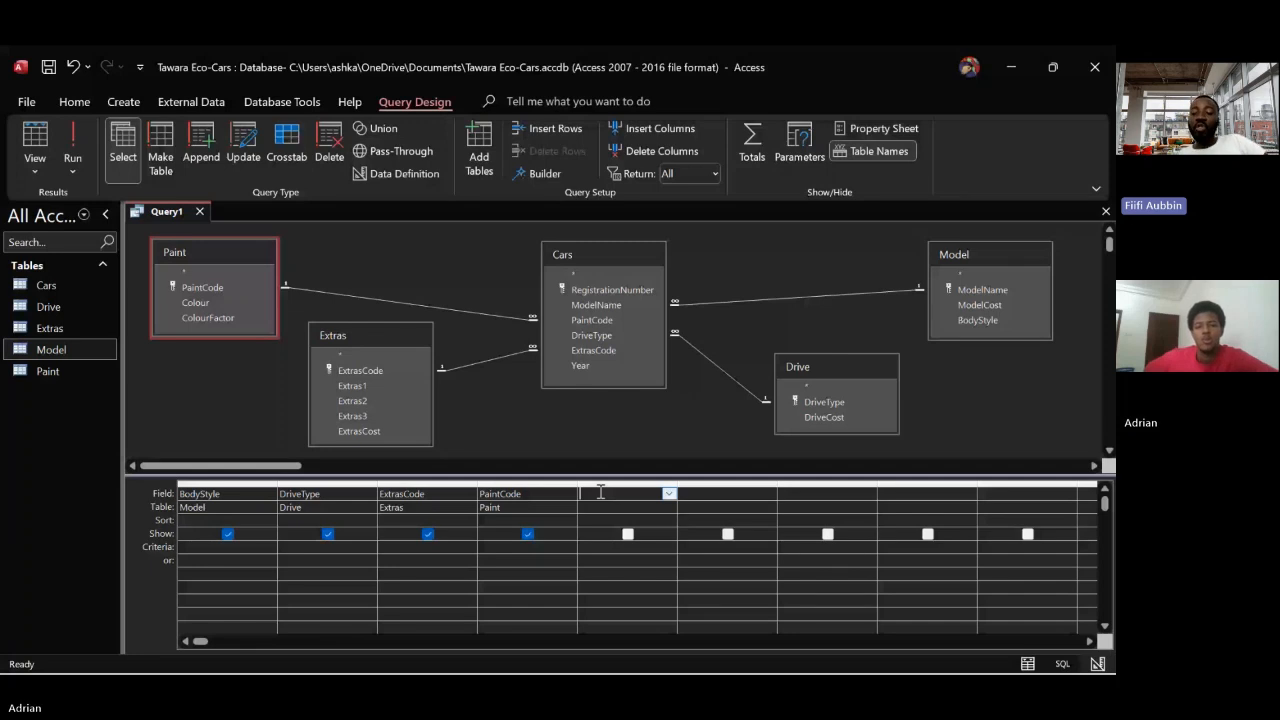
pyautogui.click(545, 174)
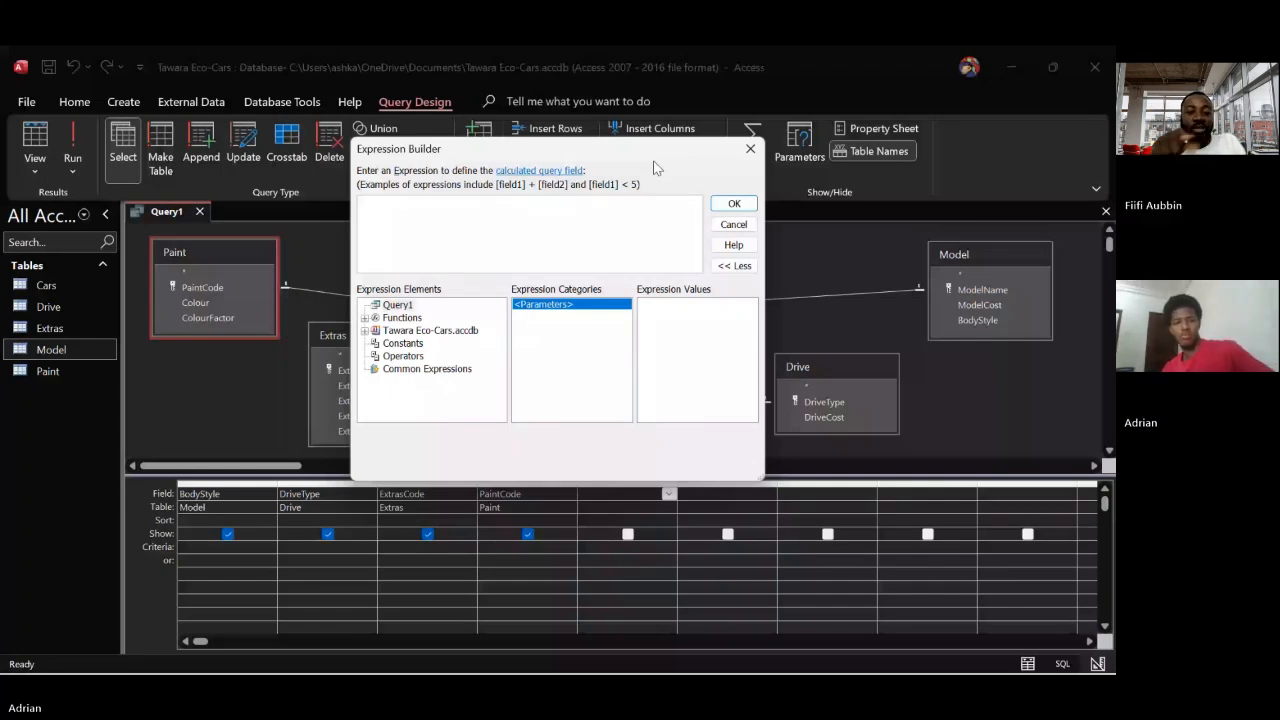
pyautogui.write('total cost')
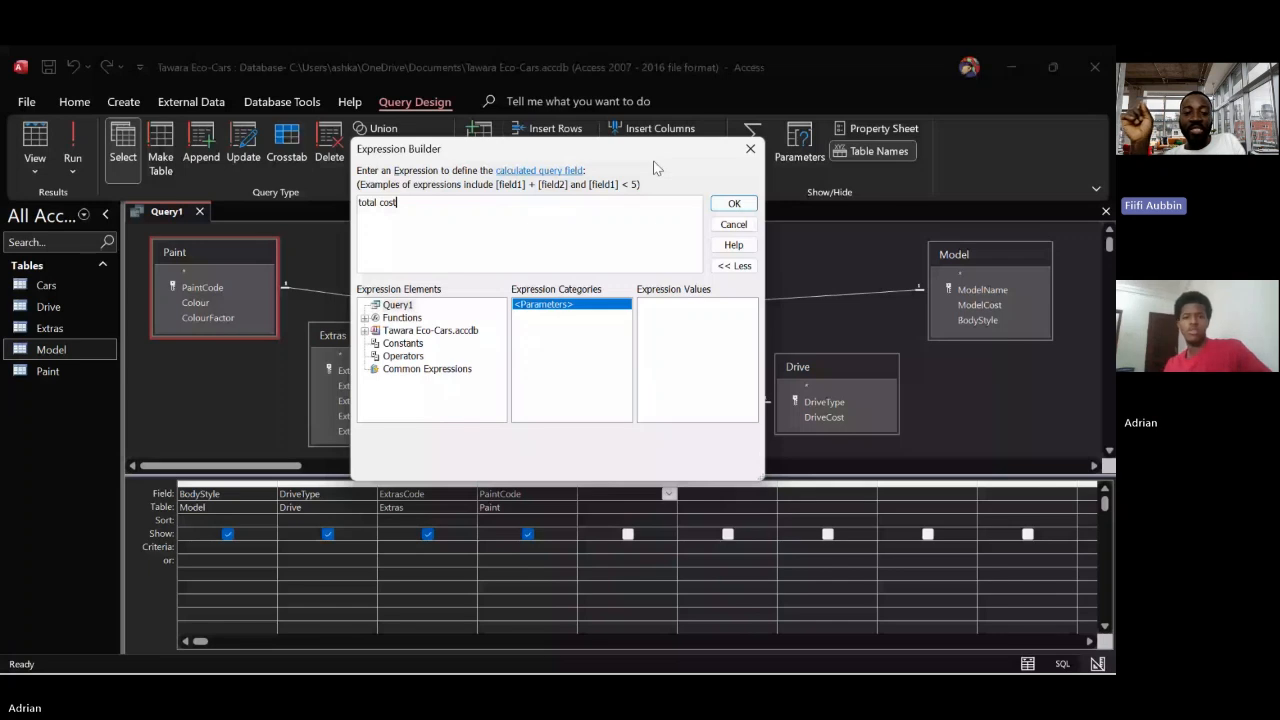
# Rewrite the calculated field's name as one capitalised word followed by a colon, "TotalCost:"
pyautogui.press('Left')
pyautogui.press('Left')
pyautogui.press('Left')
pyautogui.press('Left')
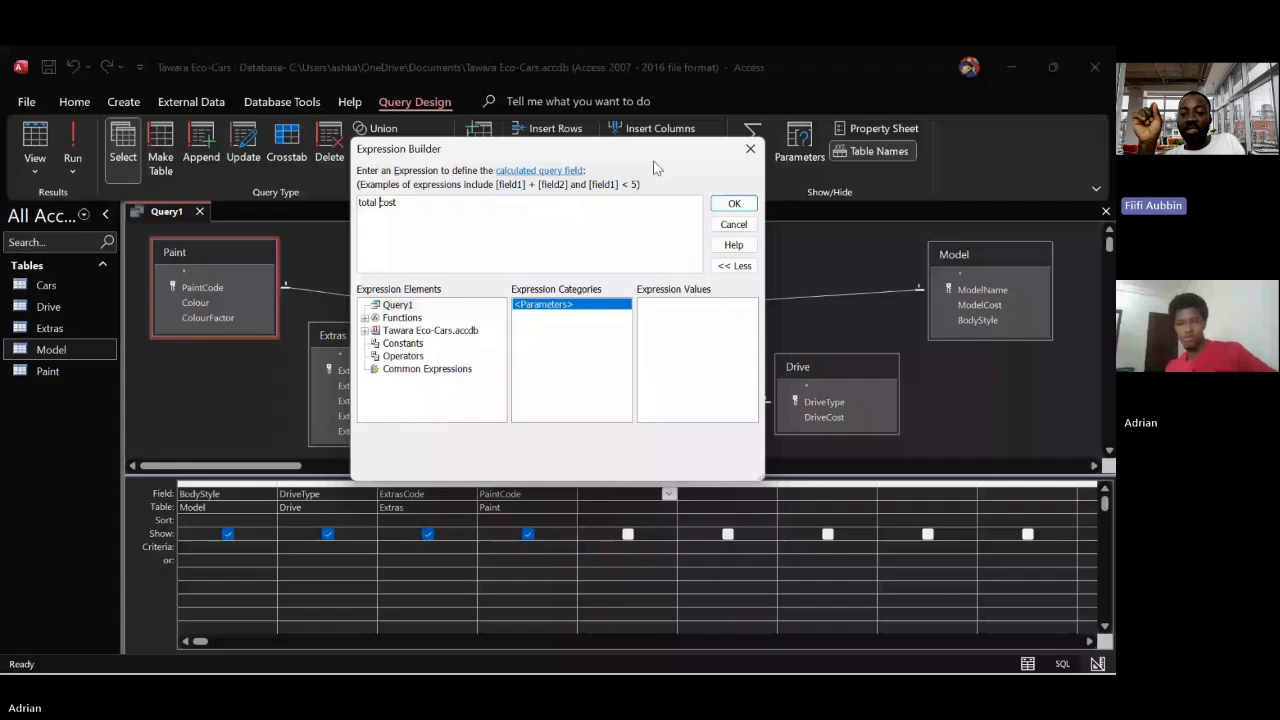
pyautogui.press('BackSpace')
pyautogui.press('Right')
pyautogui.press('Right')
pyautogui.press('Right')
pyautogui.press('Right')
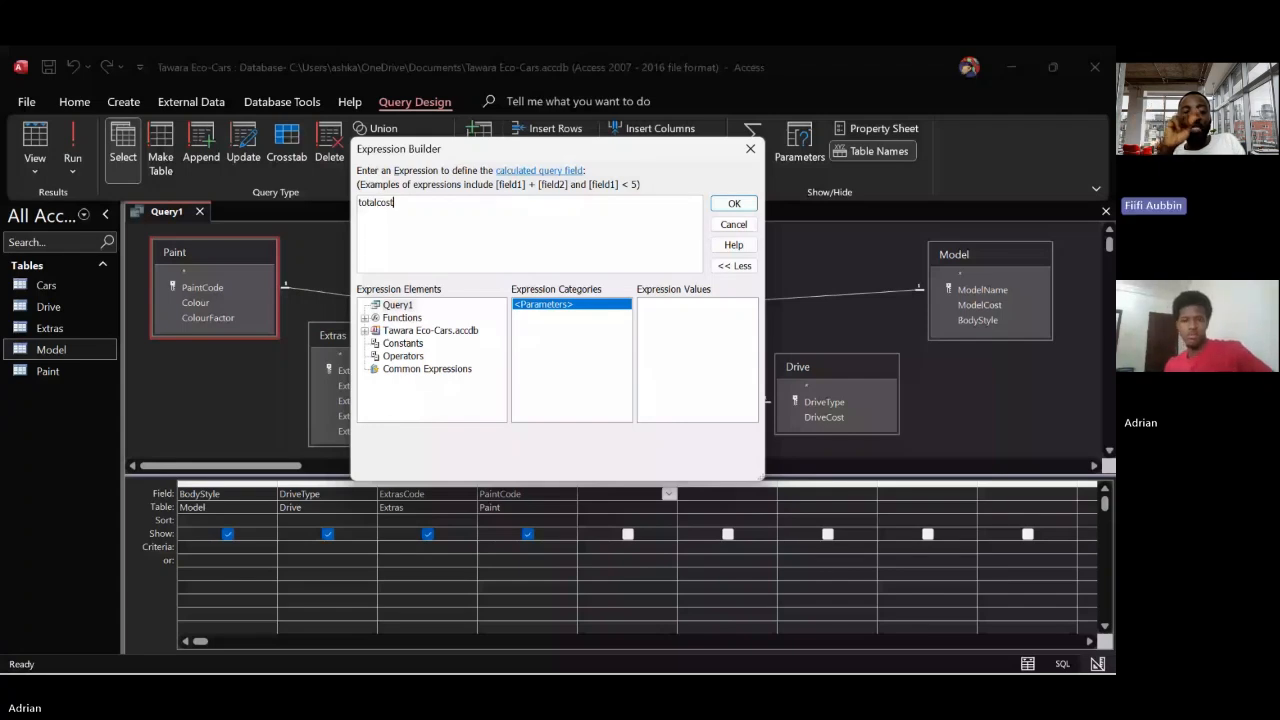
pyautogui.click(362, 203)
pyautogui.press('BackSpace')
pyautogui.write('T')
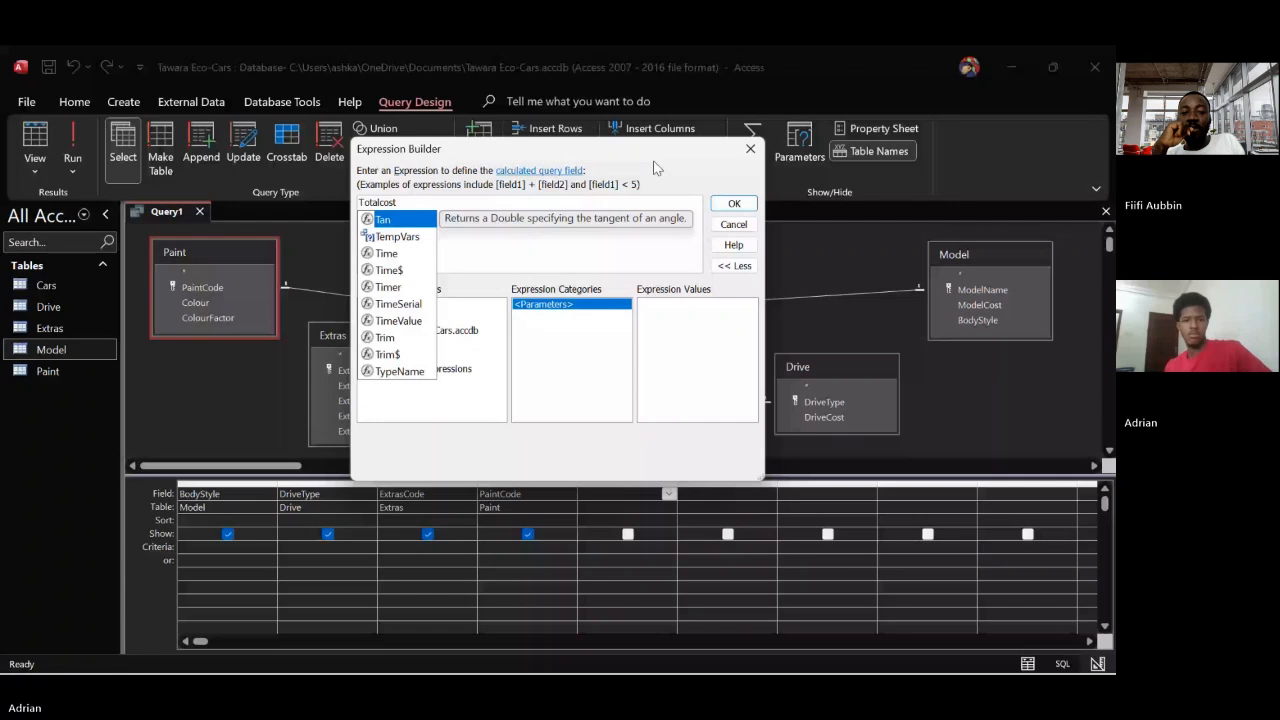
pyautogui.click(386, 203)
pyautogui.press('BackSpace')
pyautogui.write('C')
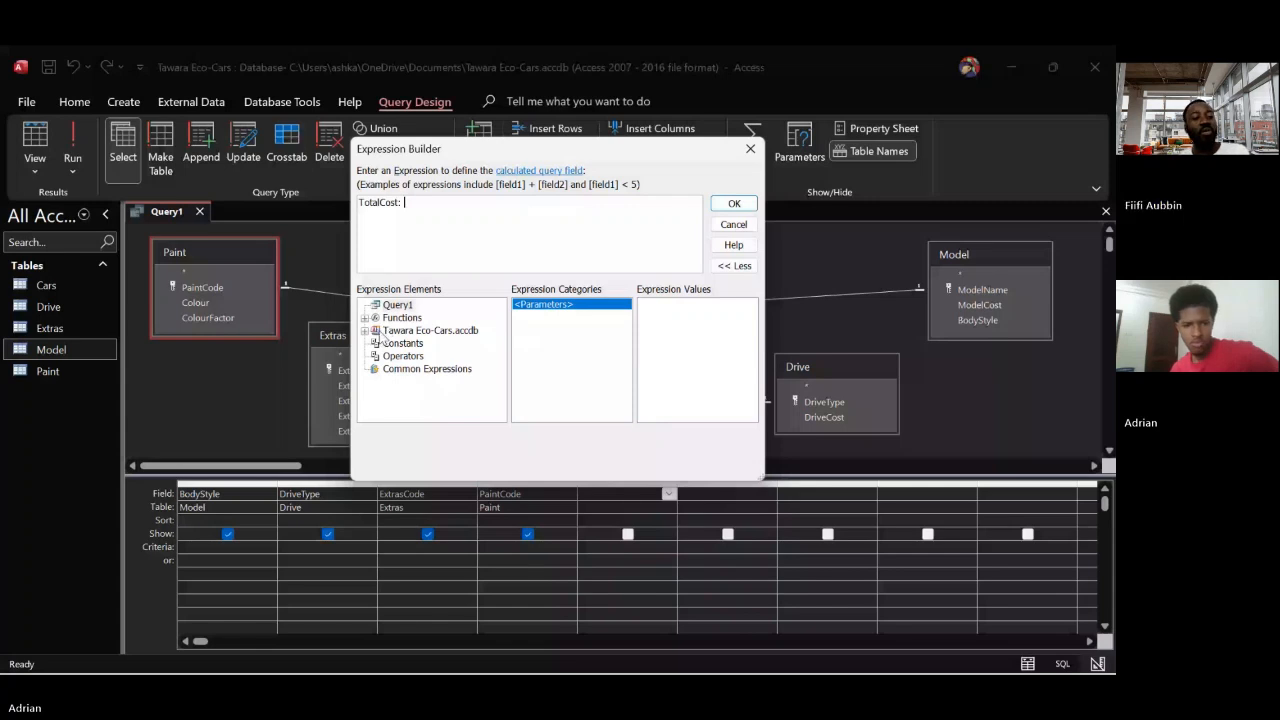
# Insert the BodyStyle field of the Model table into the TotalCost expression, followed by a plus sign
pyautogui.click(366, 331)
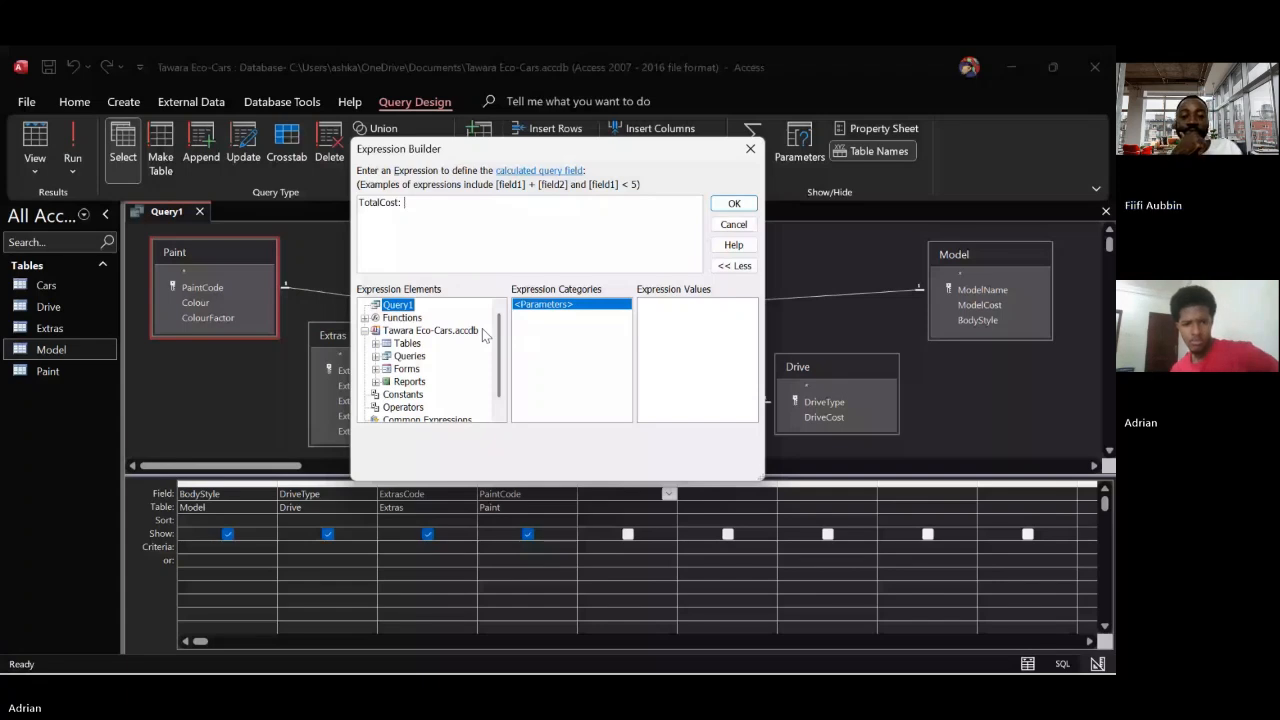
pyautogui.click(376, 344)
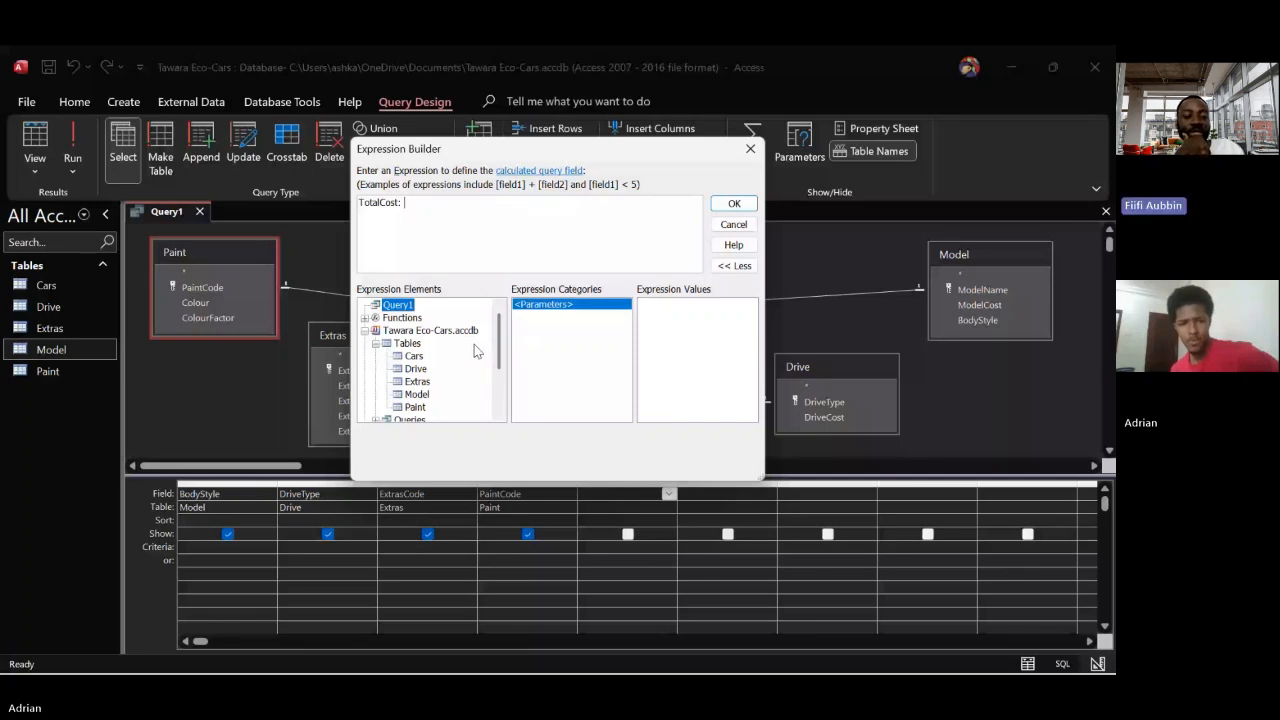
pyautogui.click(420, 396)
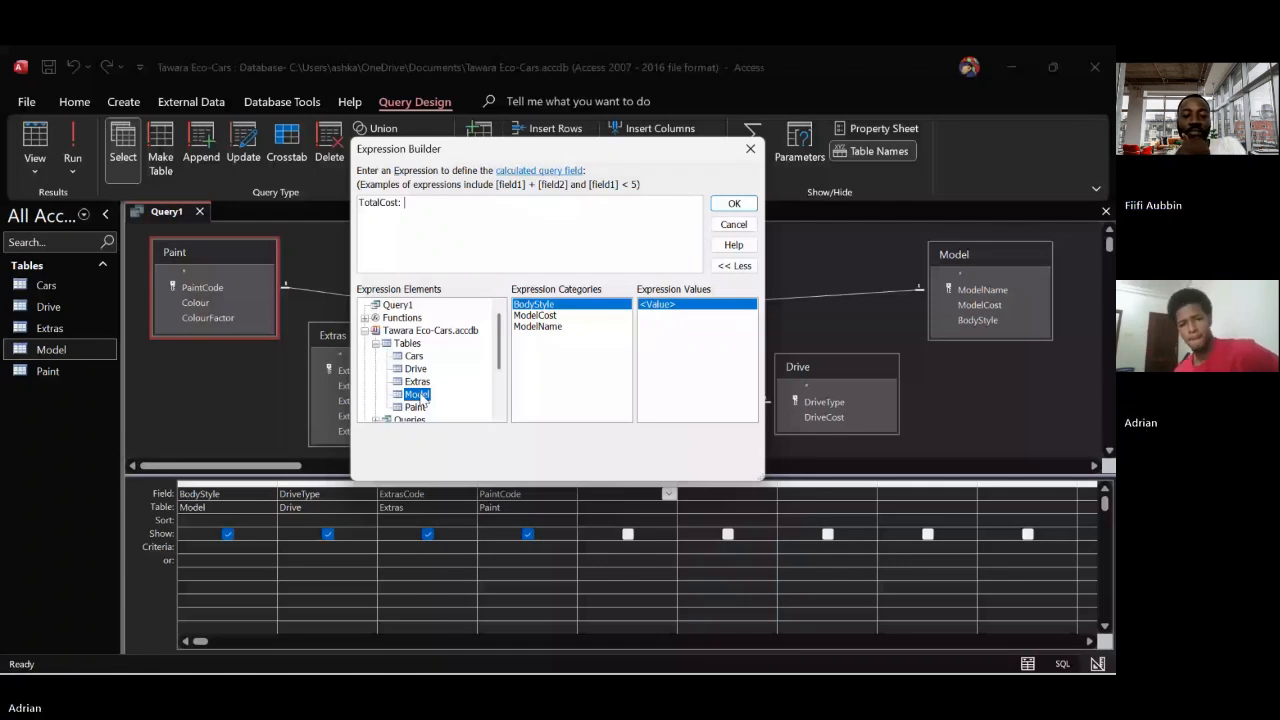
pyautogui.click(543, 310)
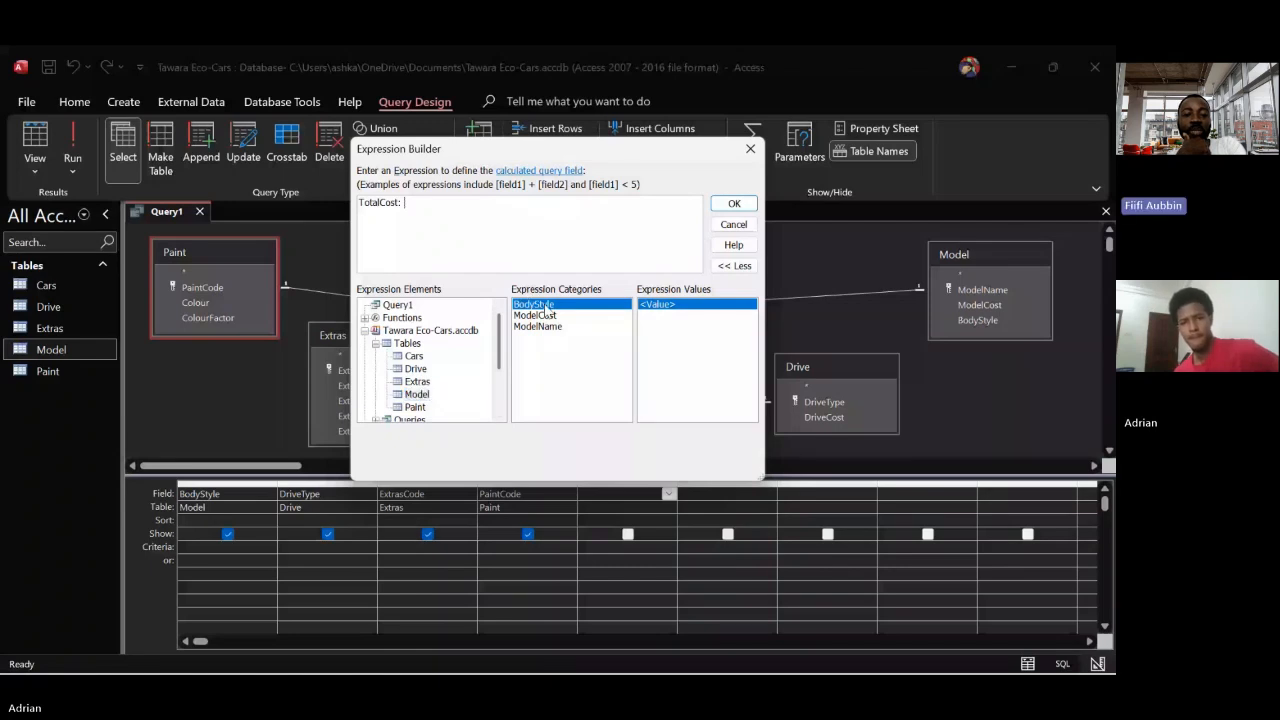
pyautogui.doubleClick(543, 310)
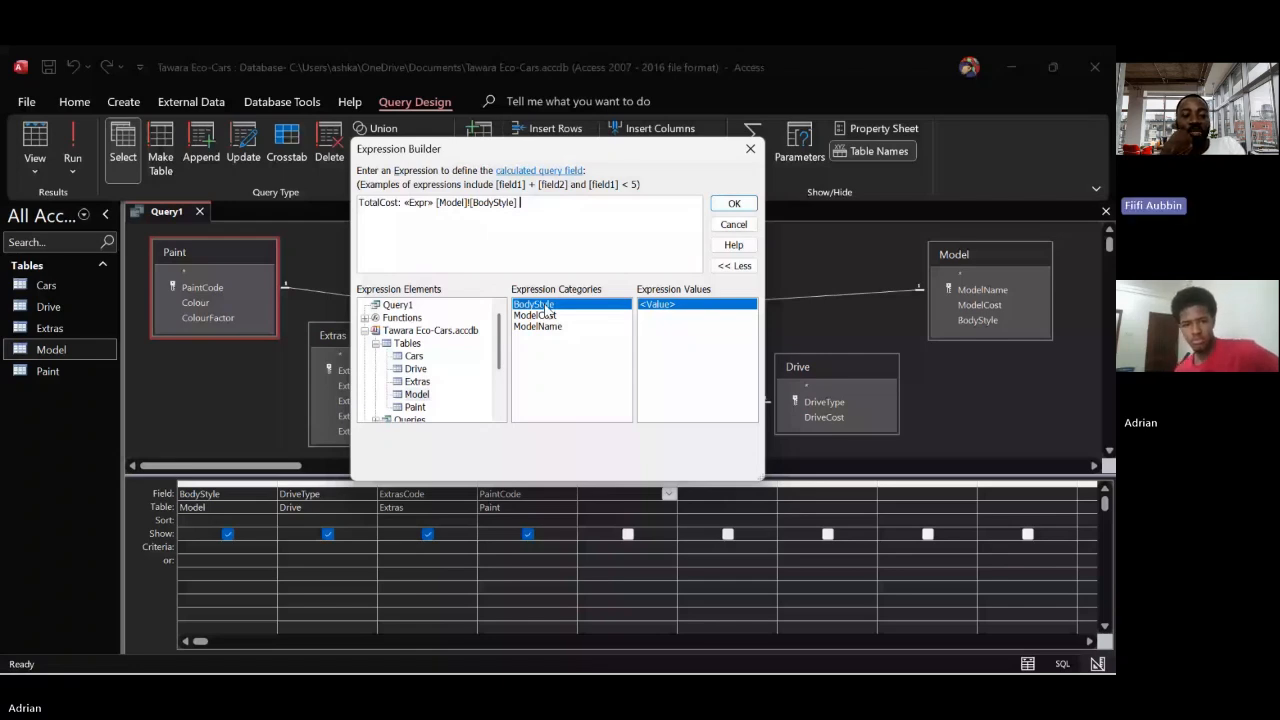
pyautogui.write('+')
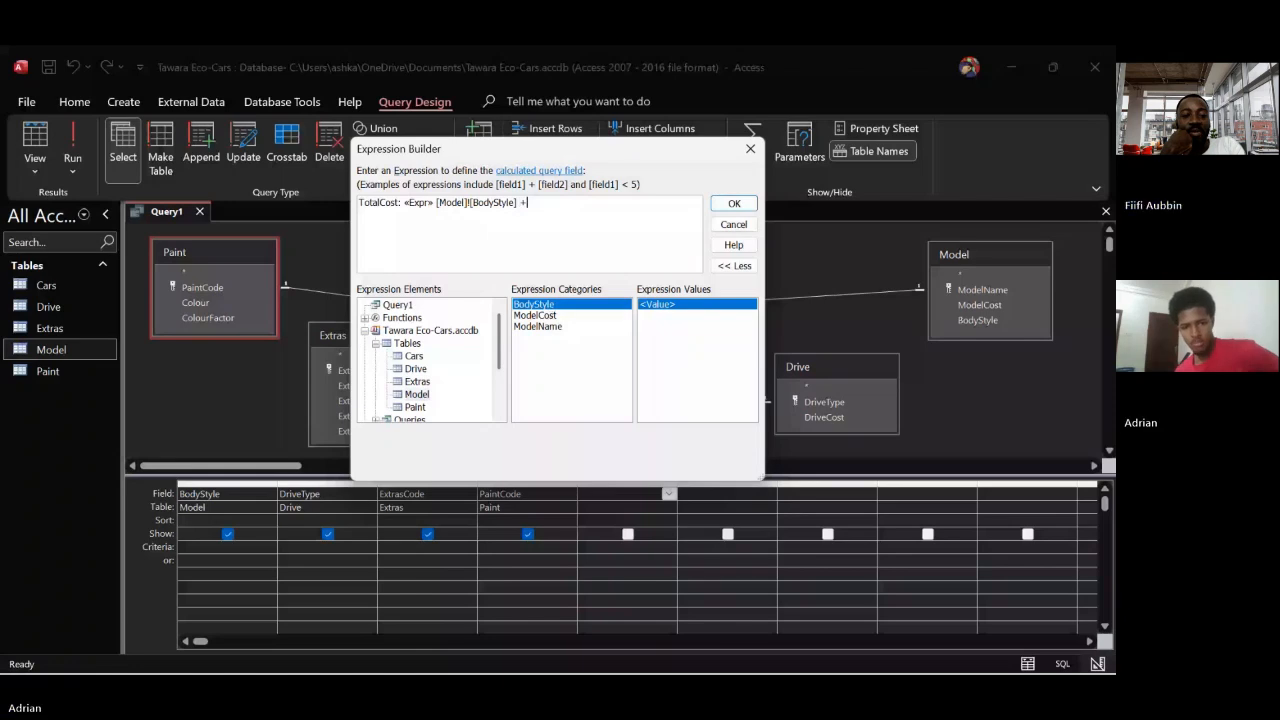
# Append DriveType from the Drive table and ExtrasCode from the Extras table to the expression, each followed by a plus sign
pyautogui.click(410, 369)
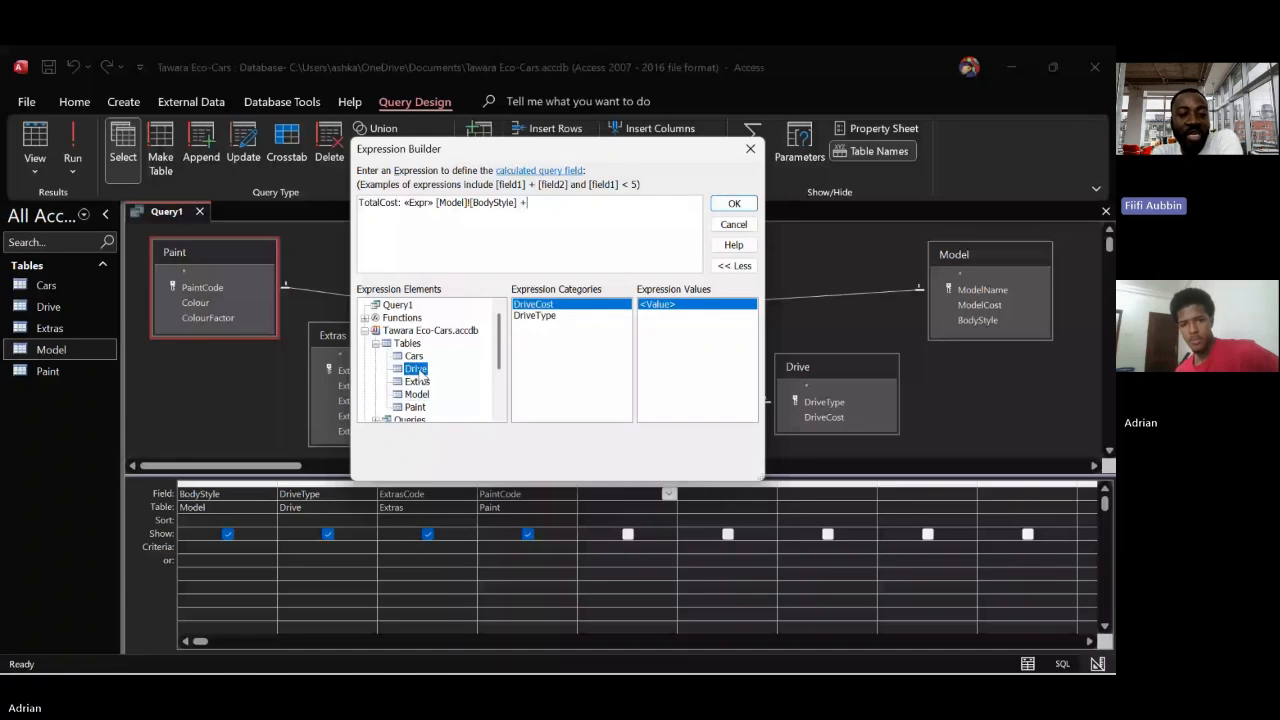
pyautogui.doubleClick(535, 316)
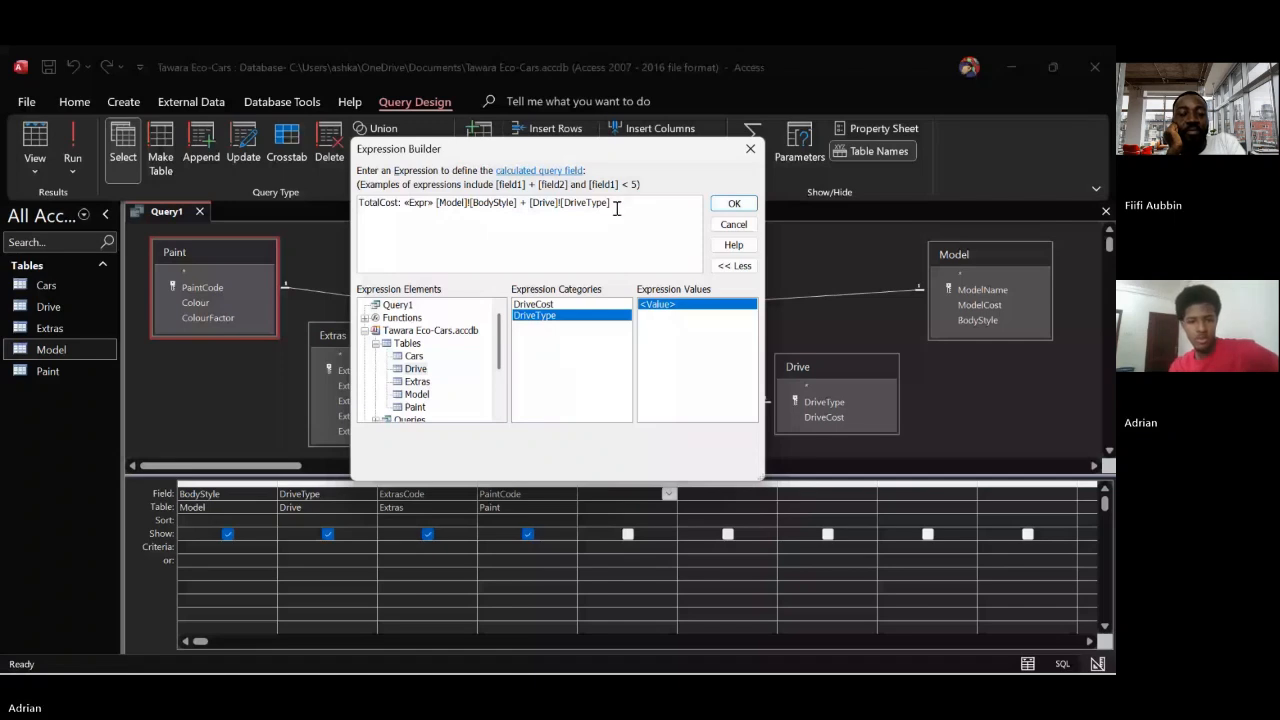
pyautogui.write('+')
pyautogui.click(417, 382)
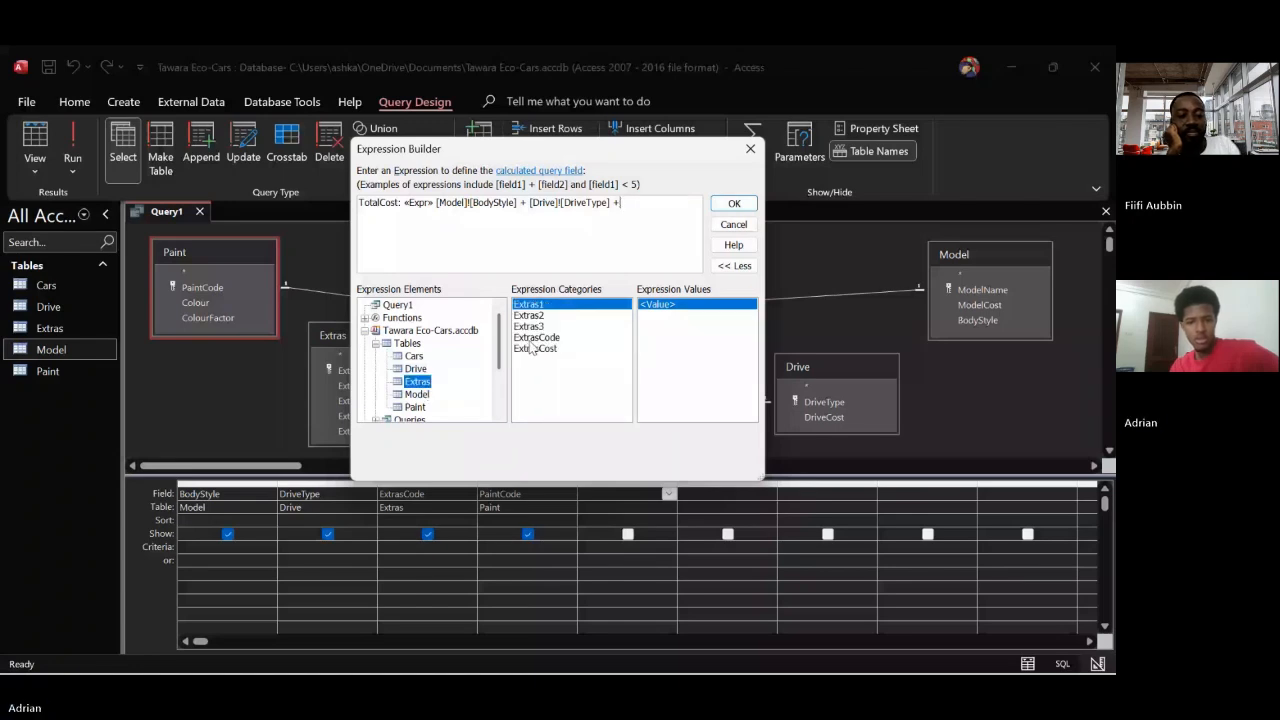
pyautogui.doubleClick(536, 339)
pyautogui.write('+')
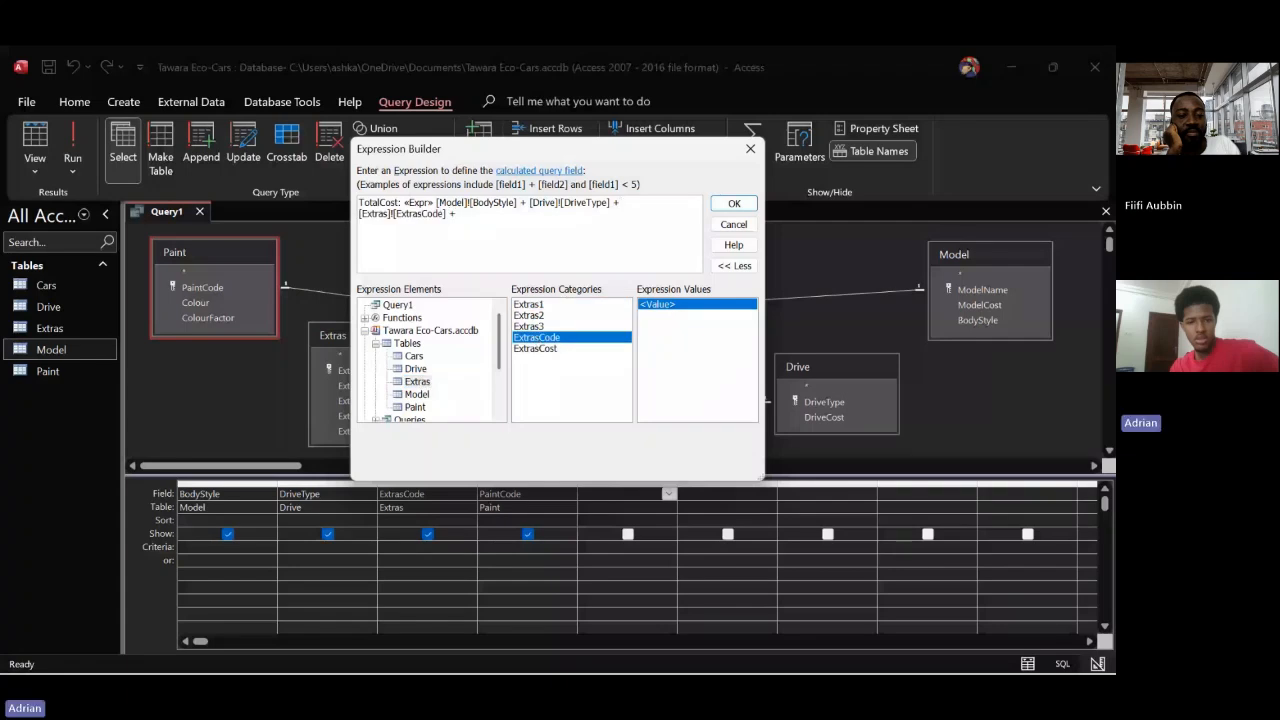
# Append PaintCode from the Paint table as the last term of the TotalCost expression
pyautogui.click(422, 407)
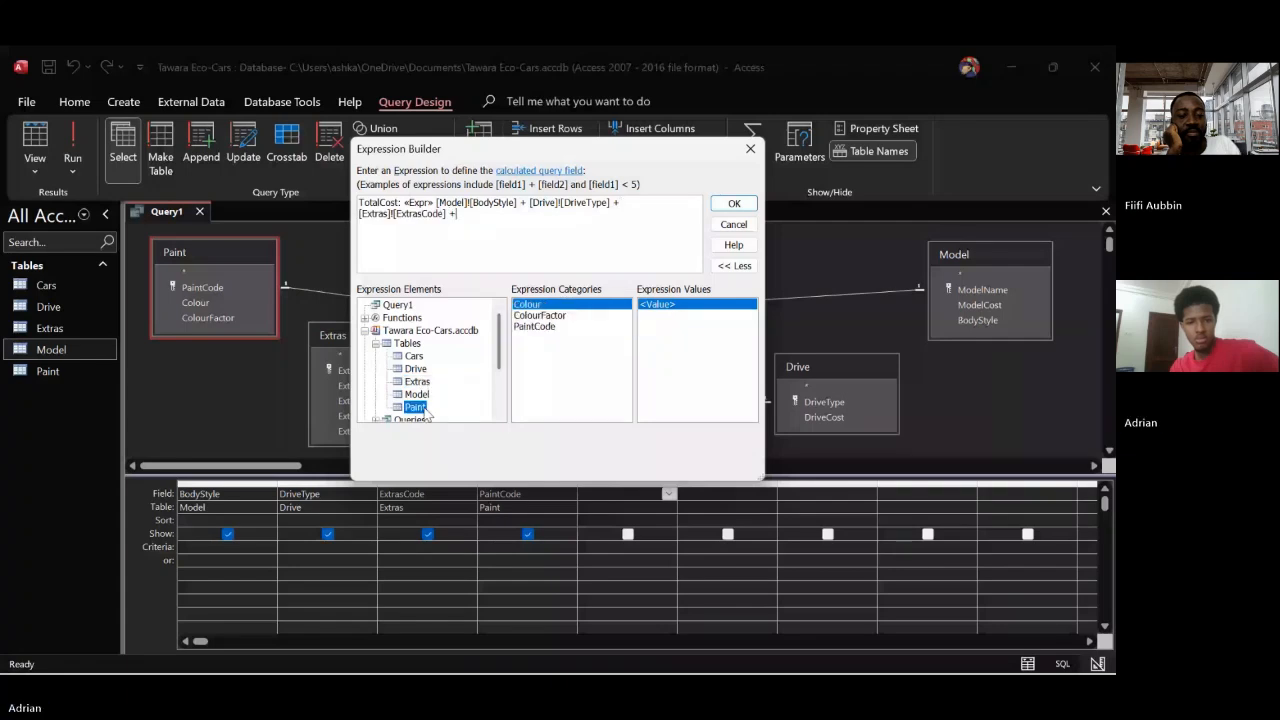
pyautogui.click(533, 328)
pyautogui.doubleClick(533, 328)
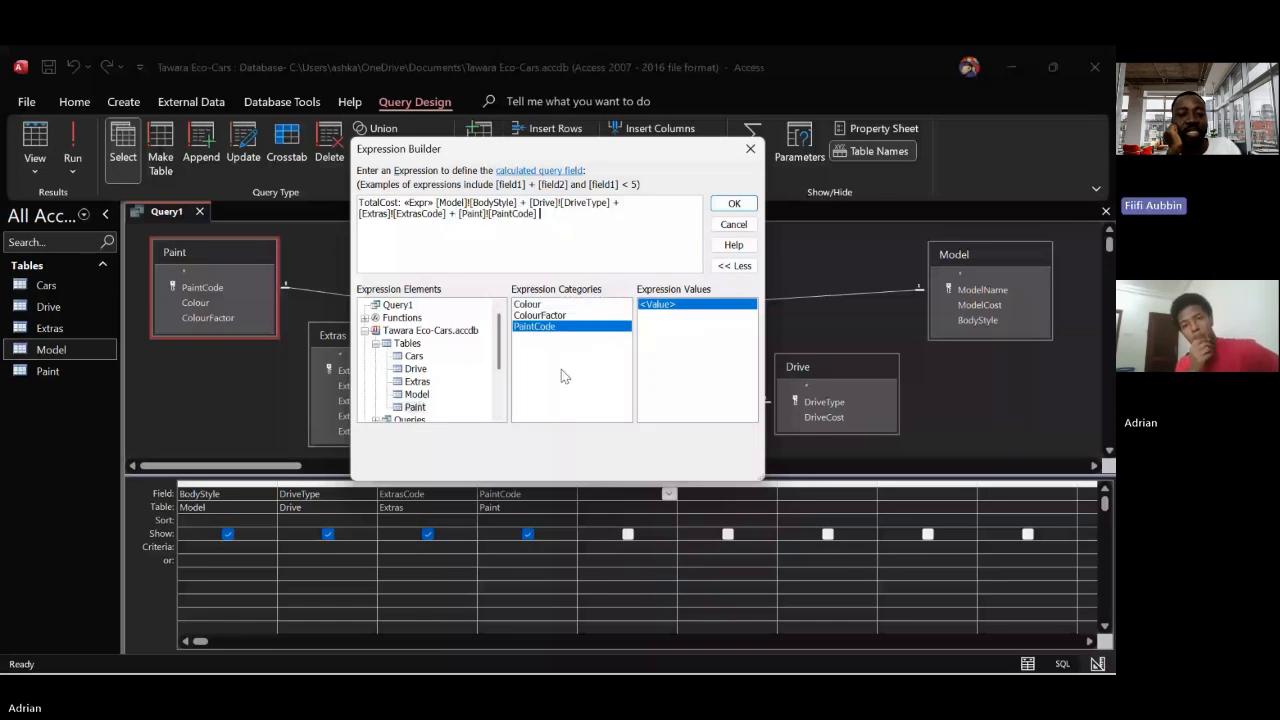
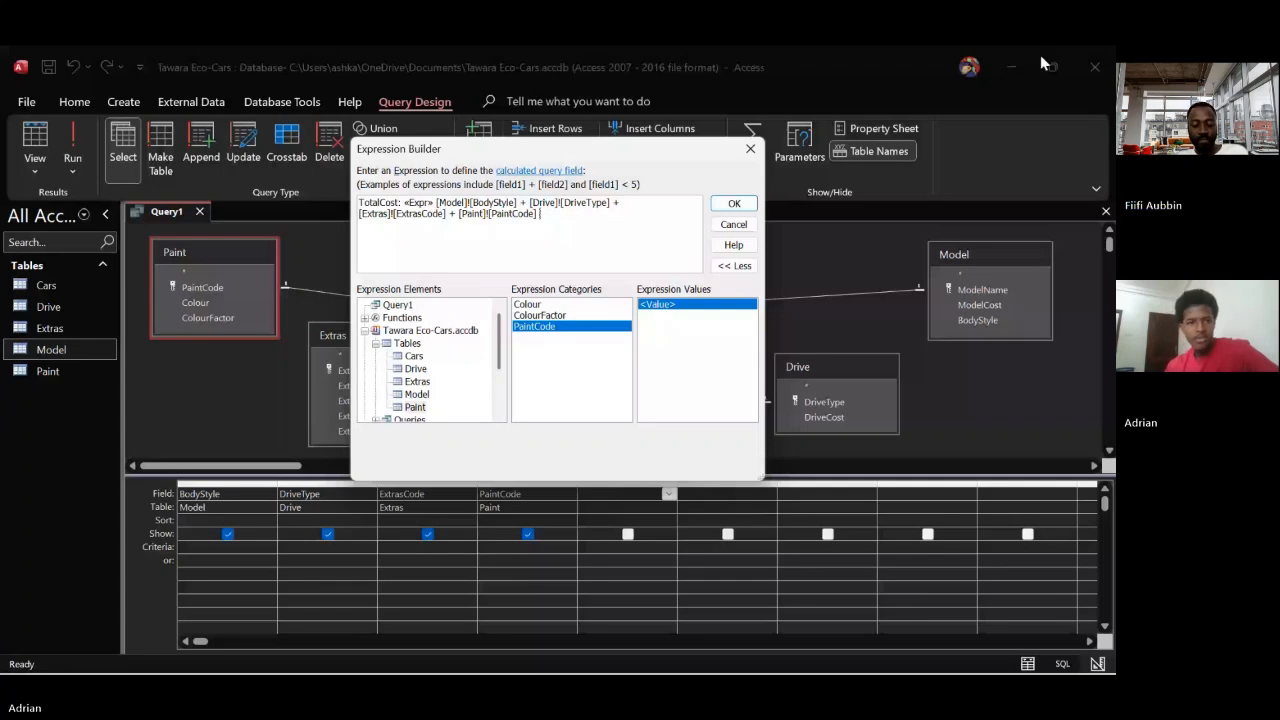
# Open the June 2023 question paper from the Desktop and read how manufacturing cost, paint cost and sale price are calculated
pyautogui.click(450, 573)
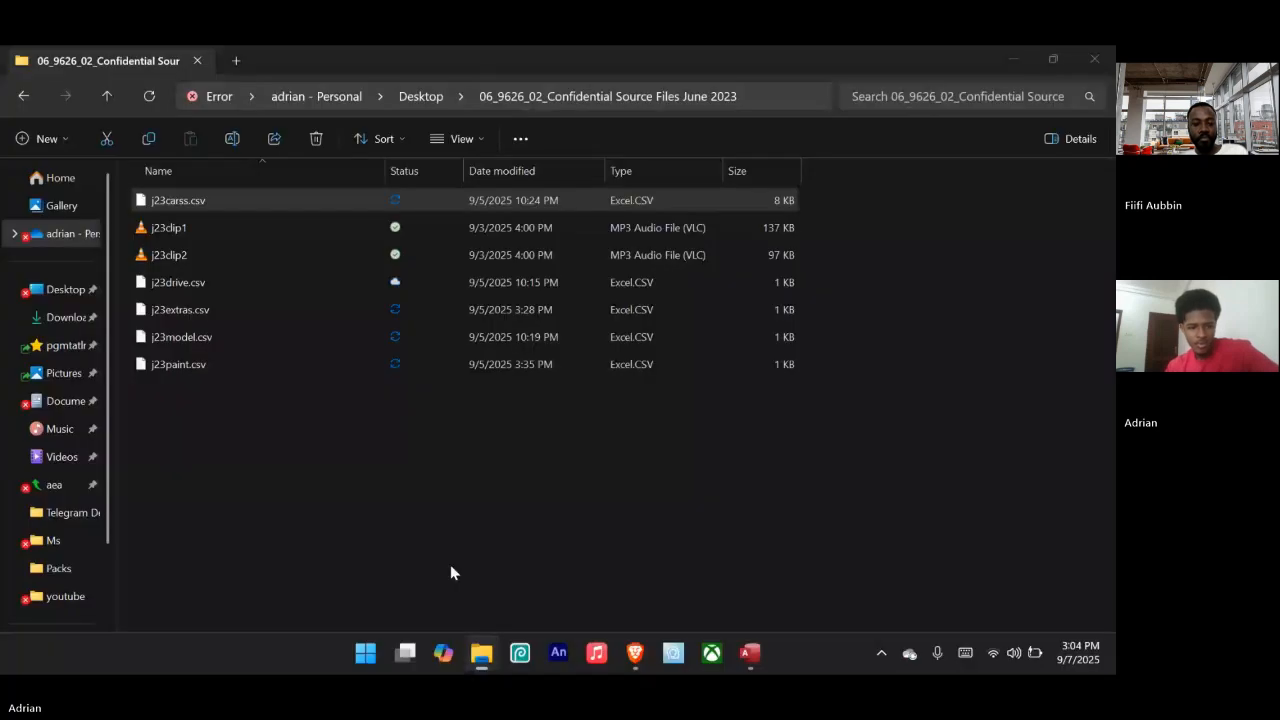
pyautogui.click(450, 573)
pyautogui.click(240, 338)
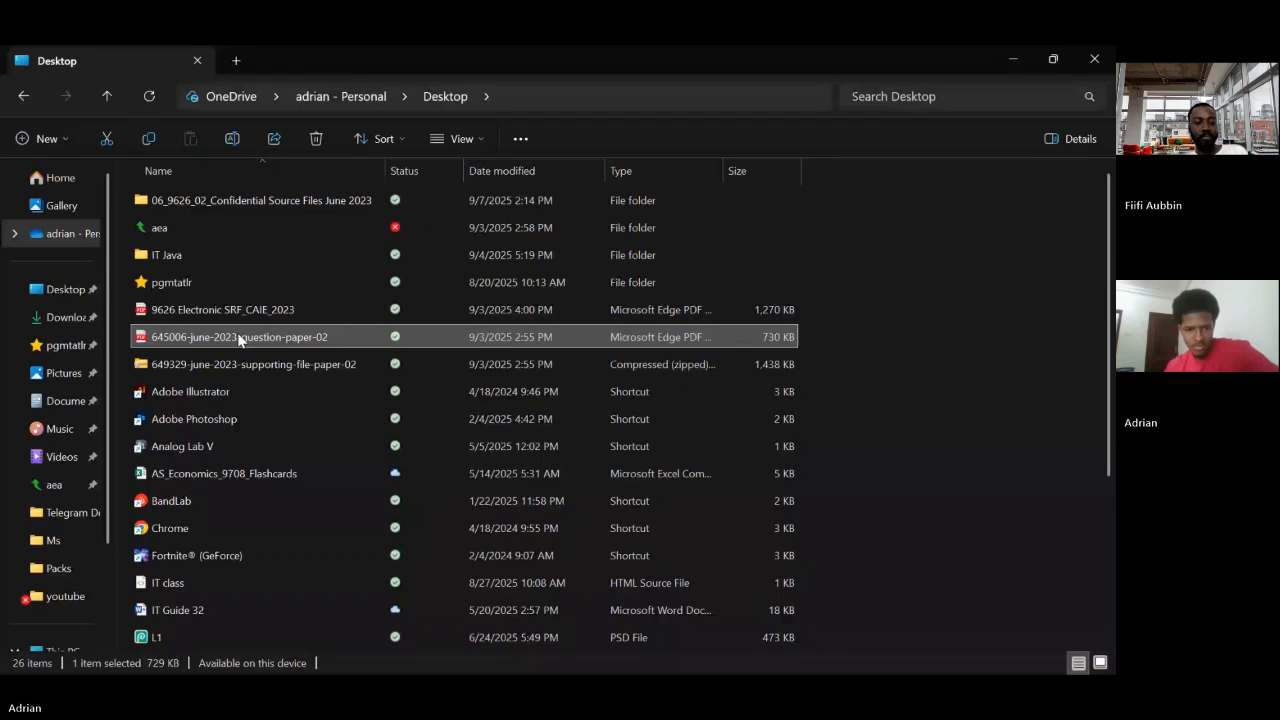
pyautogui.doubleClick(240, 338)
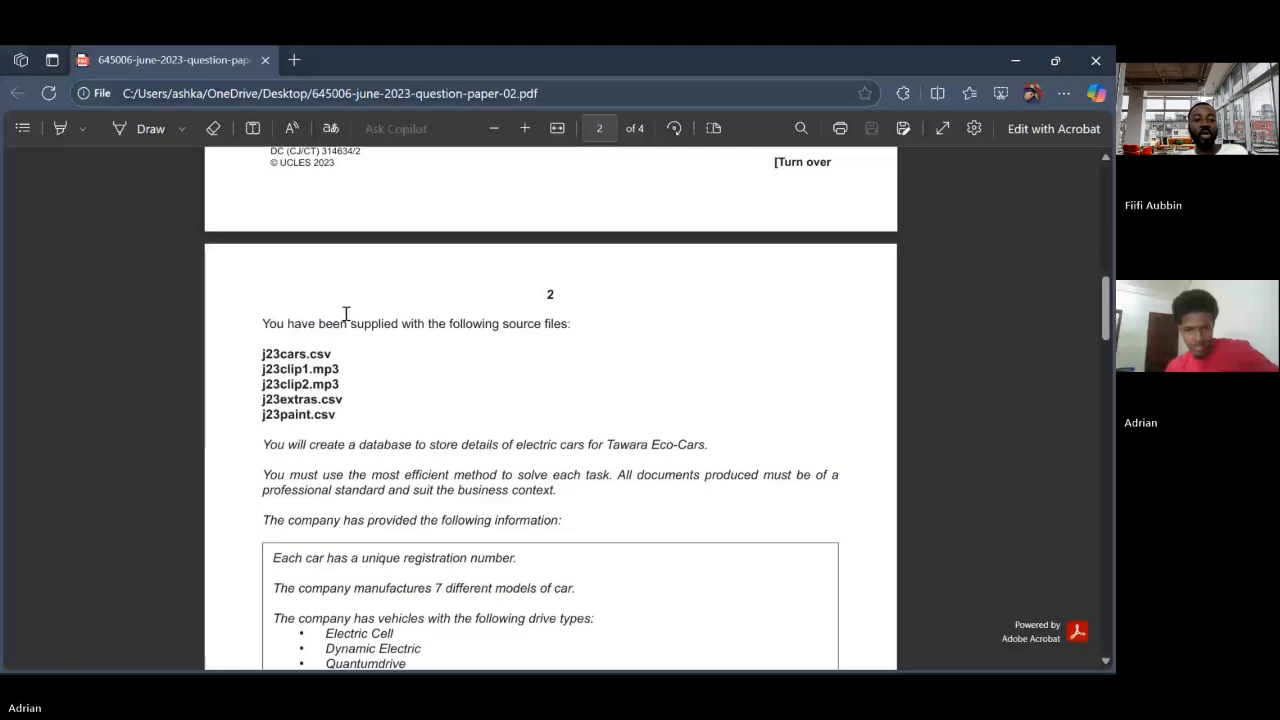
pyautogui.scroll(1, 346, 314)
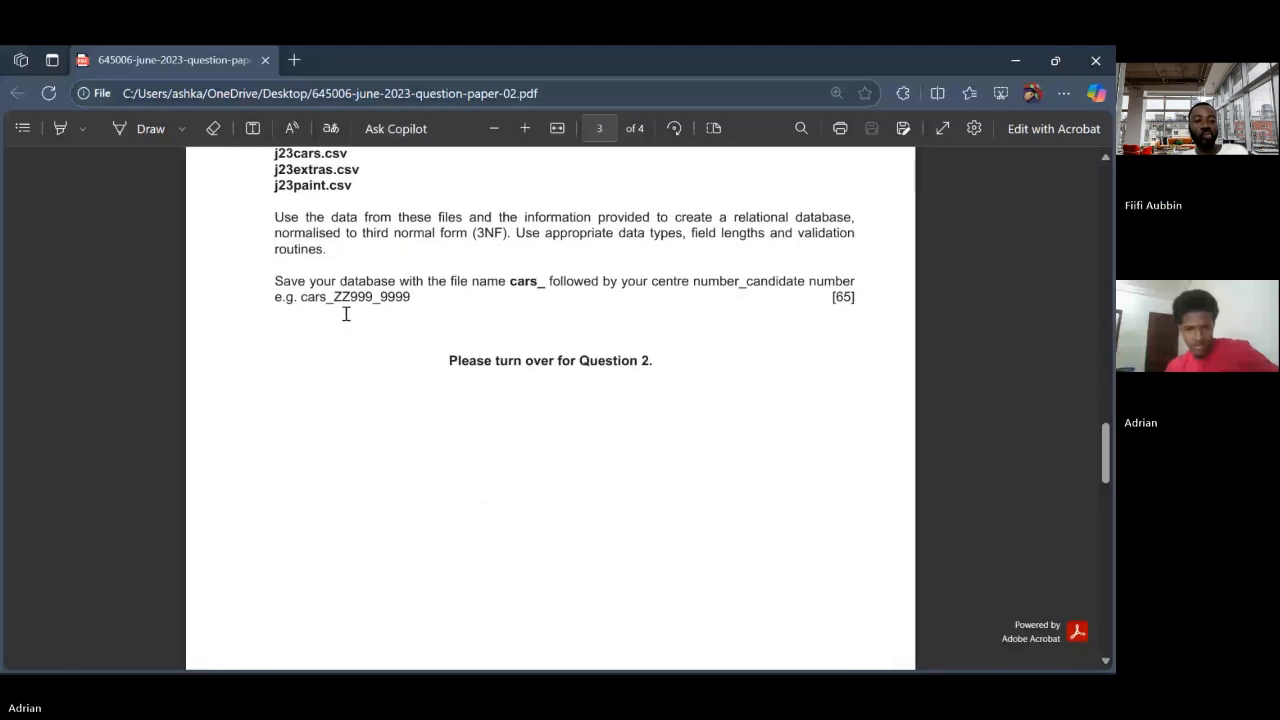
pyautogui.scroll(-5, 346, 314)
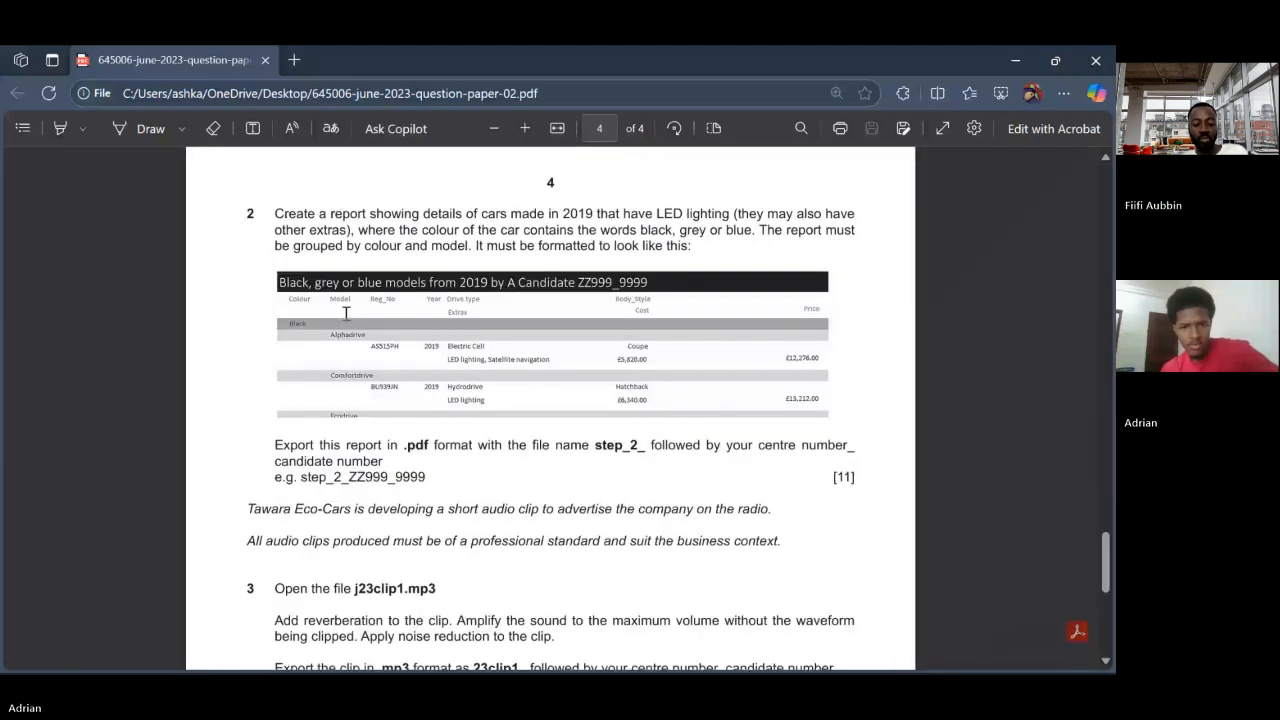
pyautogui.scroll(1, 346, 314)
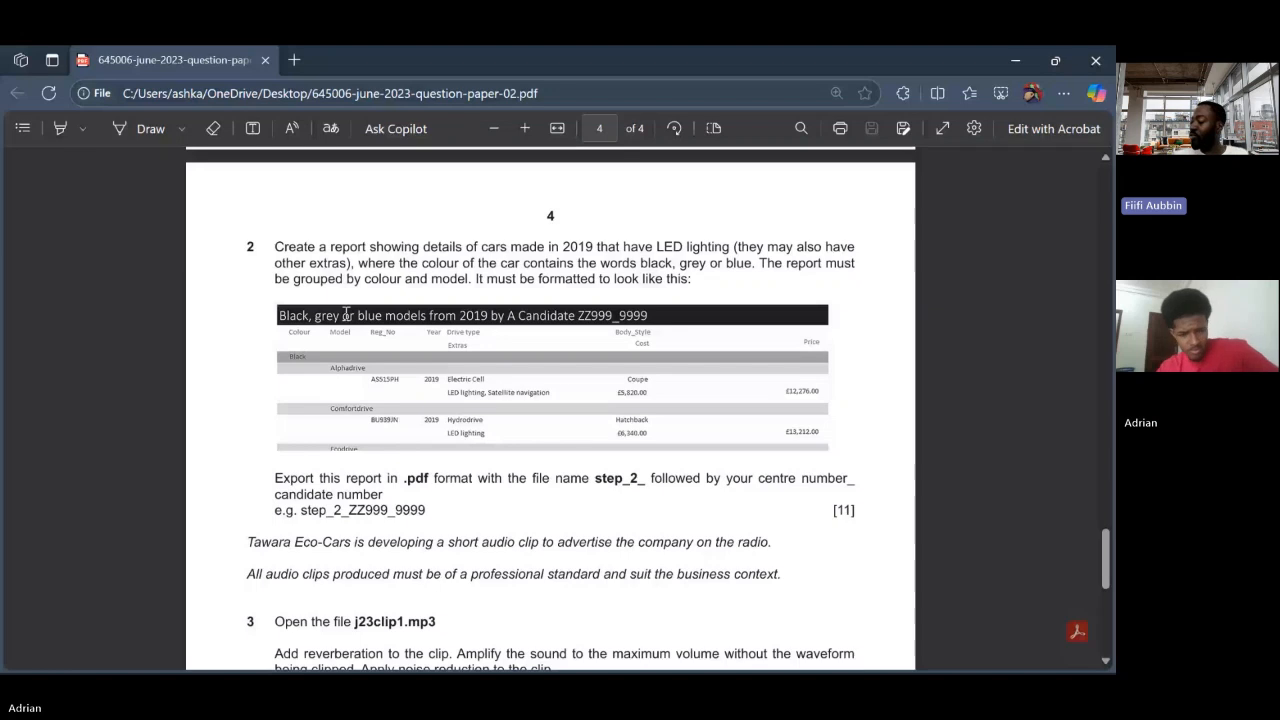
pyautogui.scroll(16, 346, 314)
pyautogui.scroll(-1, 346, 314)
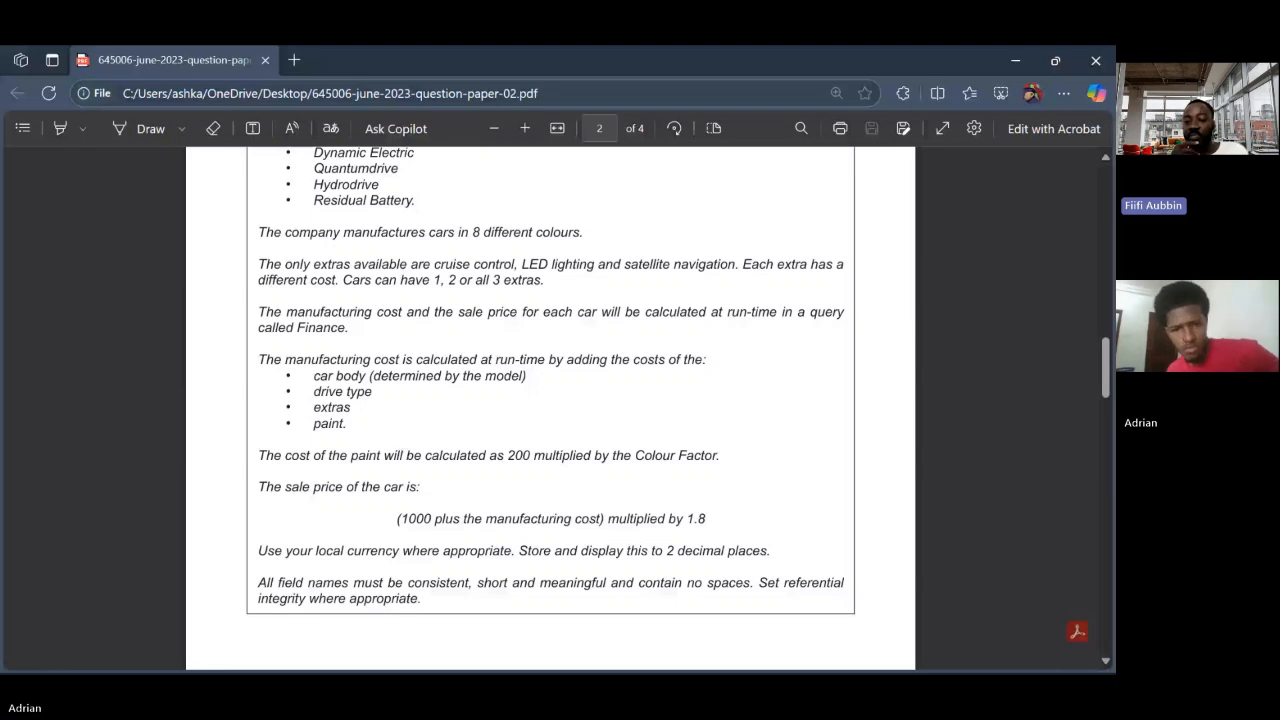
# Switch back to Access and enclose the BodyStyle, DriveType and ExtrasCode sum of the TotalCost expression in parentheses
pyautogui.moveTo(726, 660)
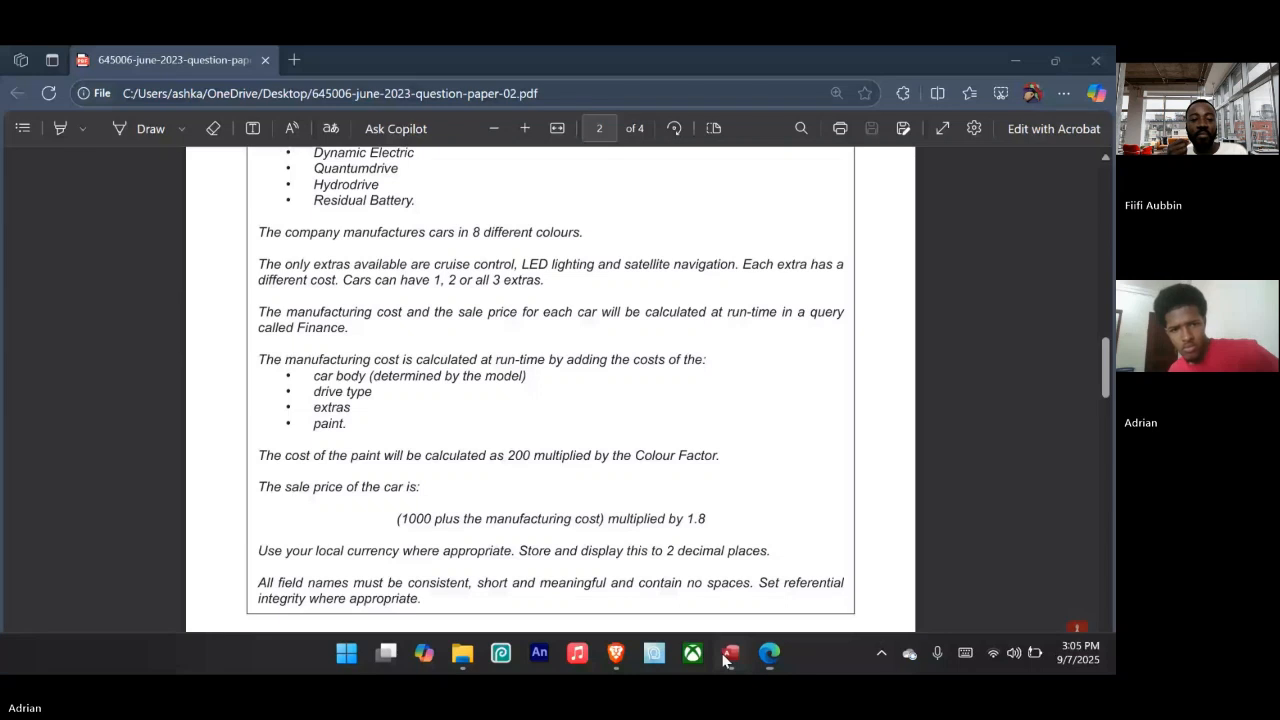
pyautogui.click(726, 657)
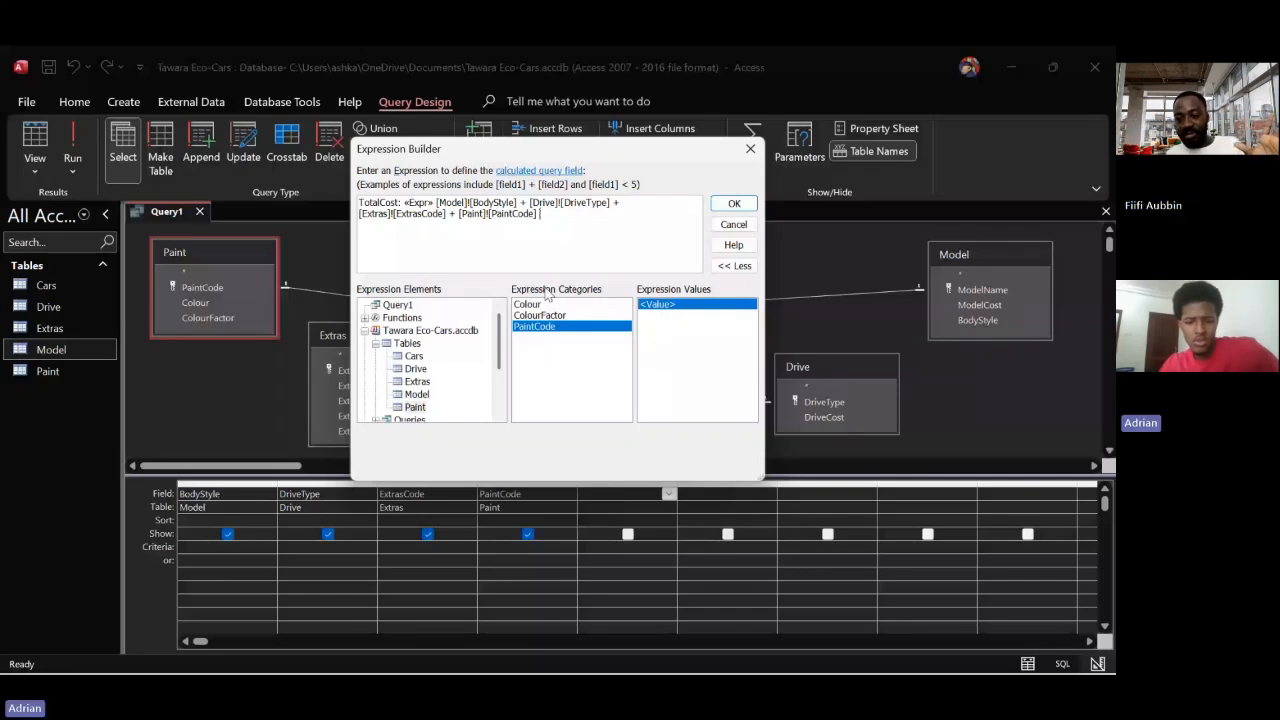
pyautogui.click(404, 203)
pyautogui.write('(')
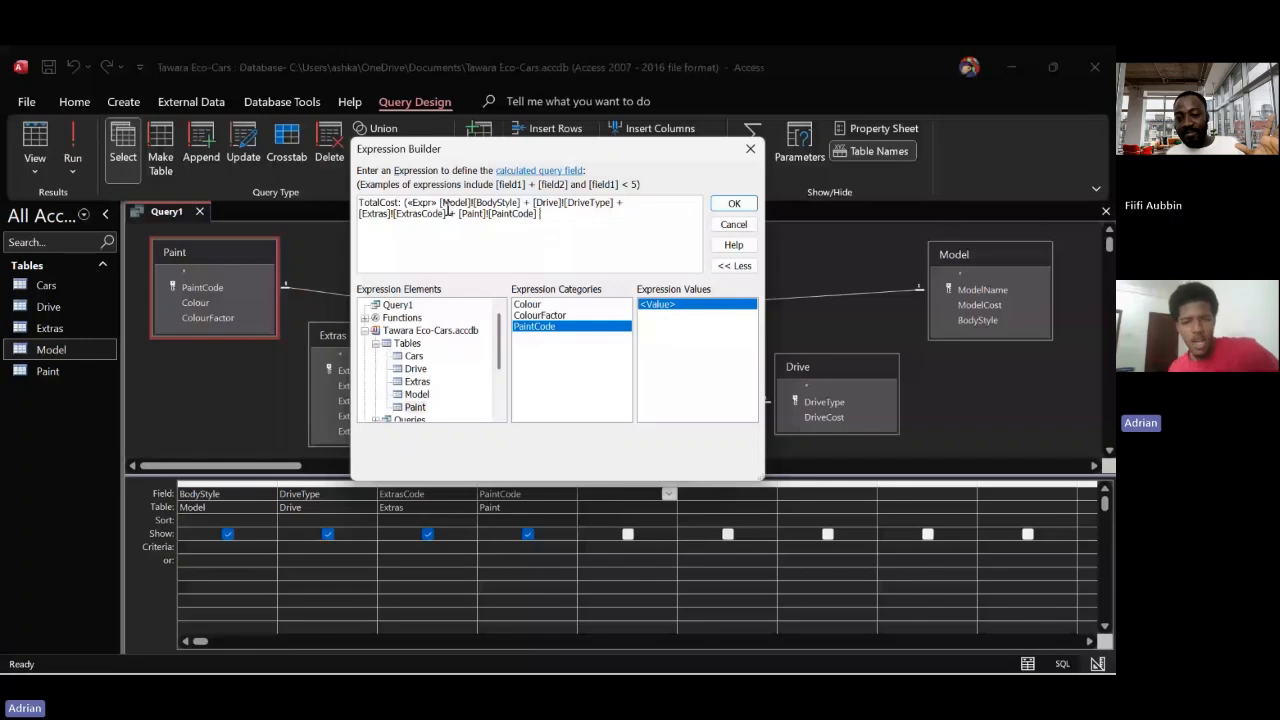
pyautogui.click(449, 212)
pyautogui.write(')')
# Multiply the PaintCode term by 200 and enclose that product in its own parentheses
pyautogui.click(552, 215)
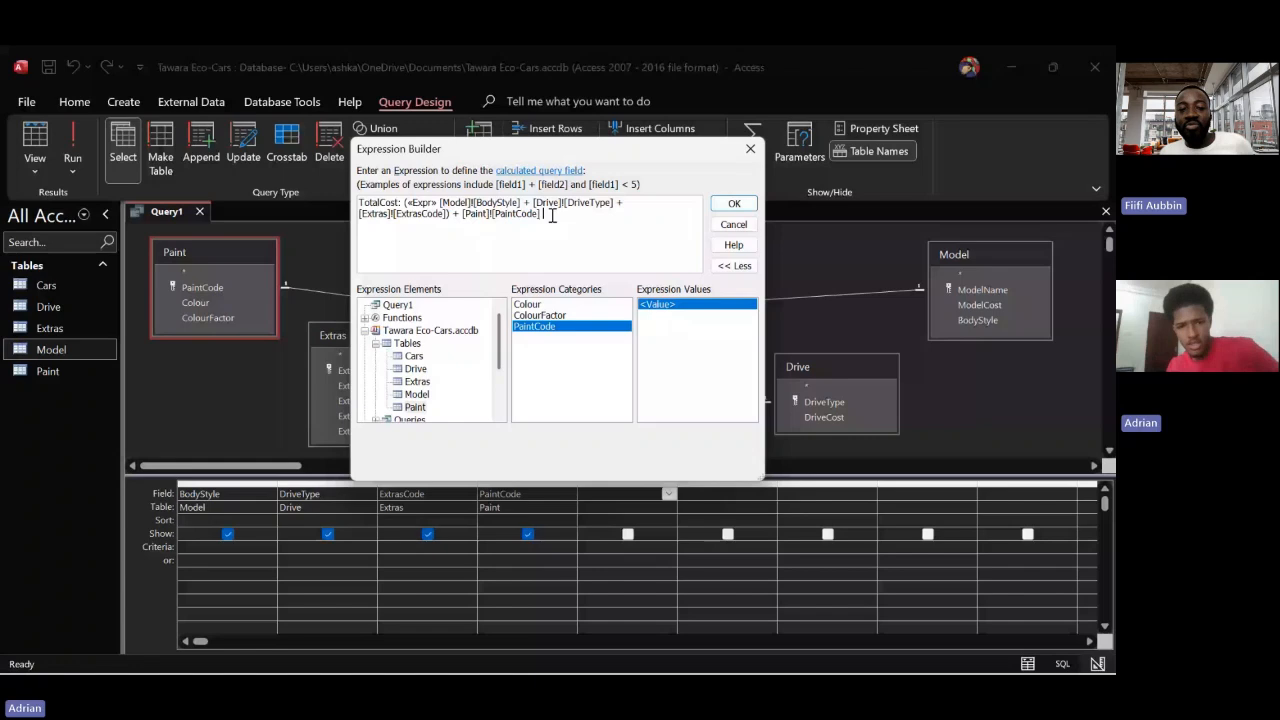
pyautogui.write('*')
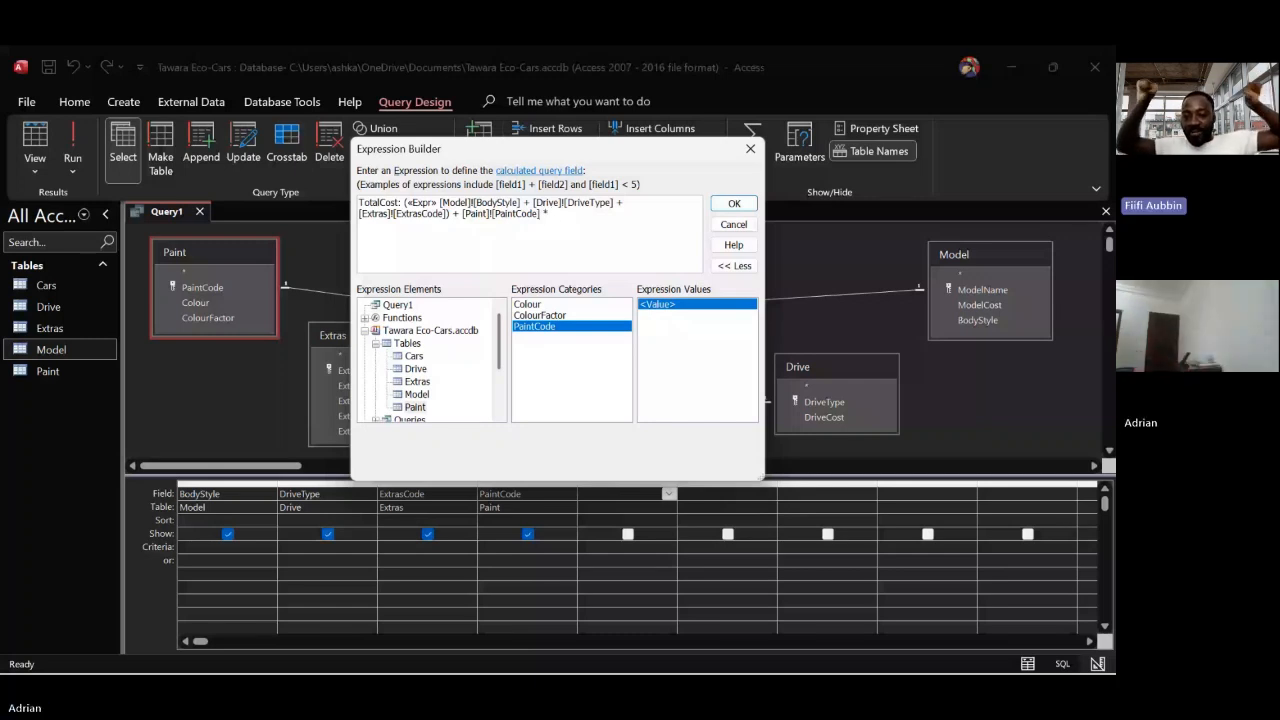
pyautogui.write(' 200')
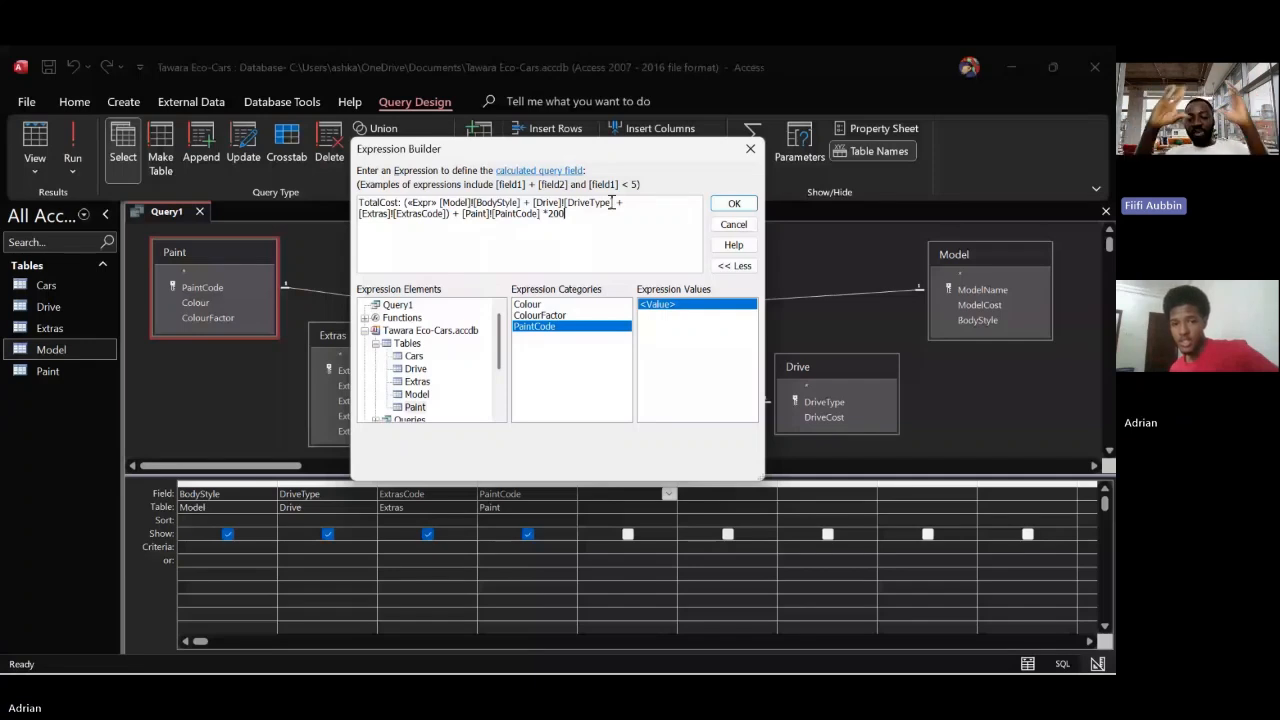
pyautogui.click(460, 218)
pyautogui.write('(')
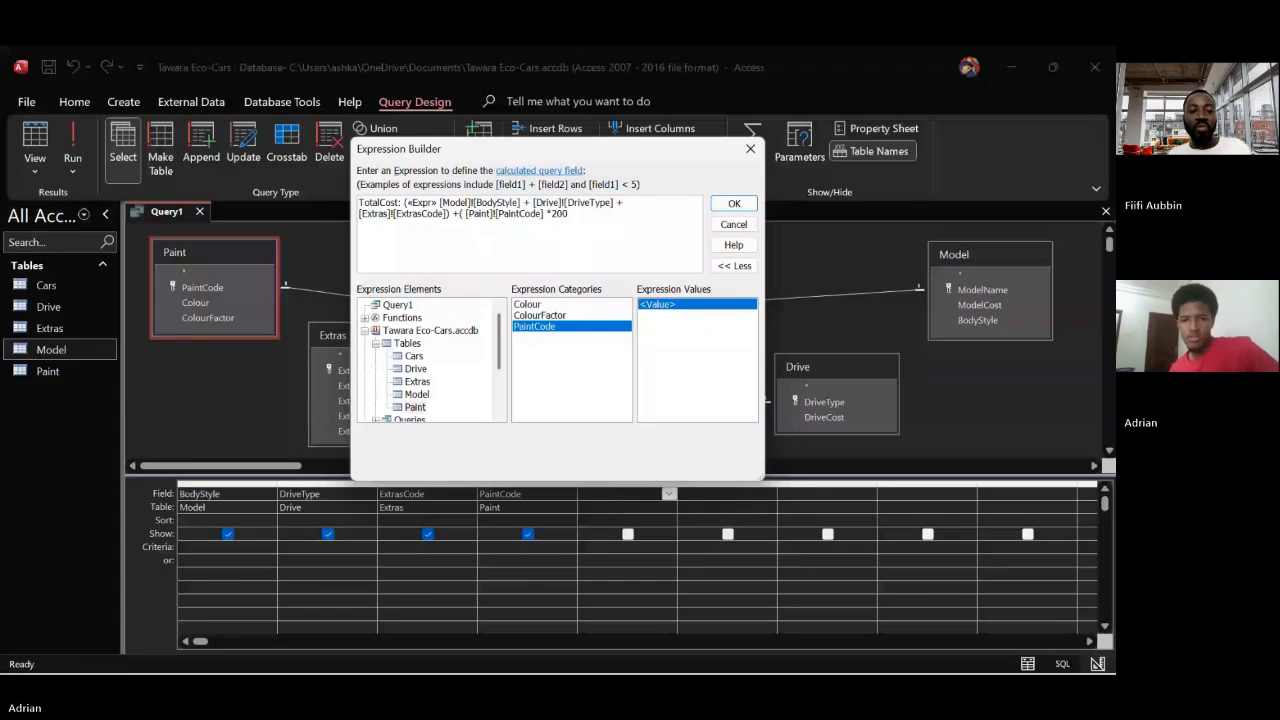
pyautogui.click(583, 214)
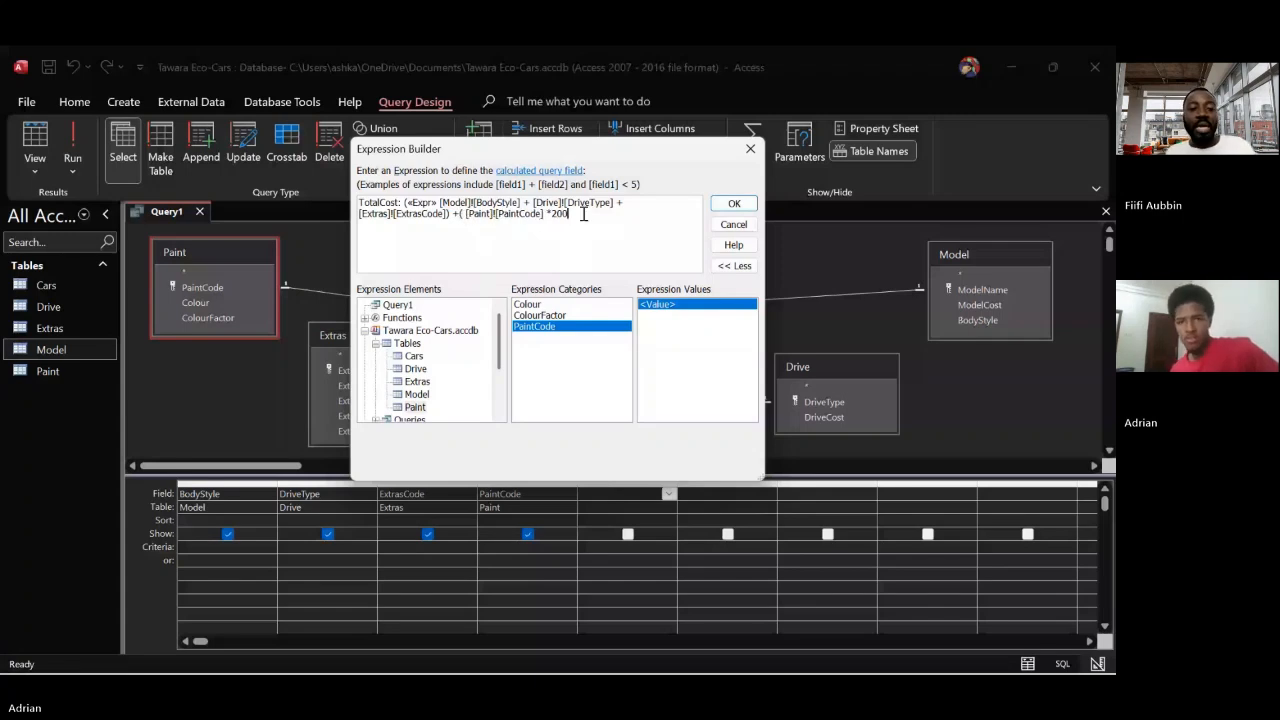
pyautogui.write(')')
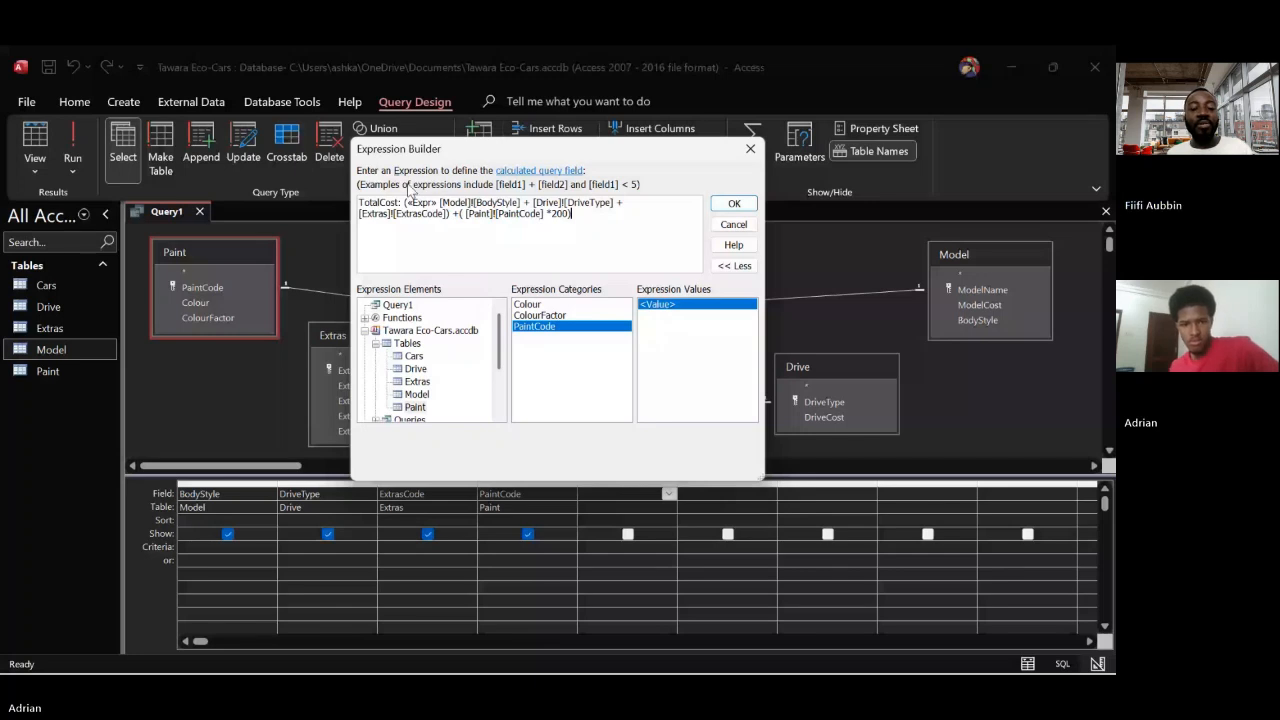
# Delete the «Expr» placeholder and the space after it from the start of the TotalCost expression
pyautogui.click(438, 203)
pyautogui.press('BackSpace')
pyautogui.press('BackSpace')
pyautogui.press('BackSpace')
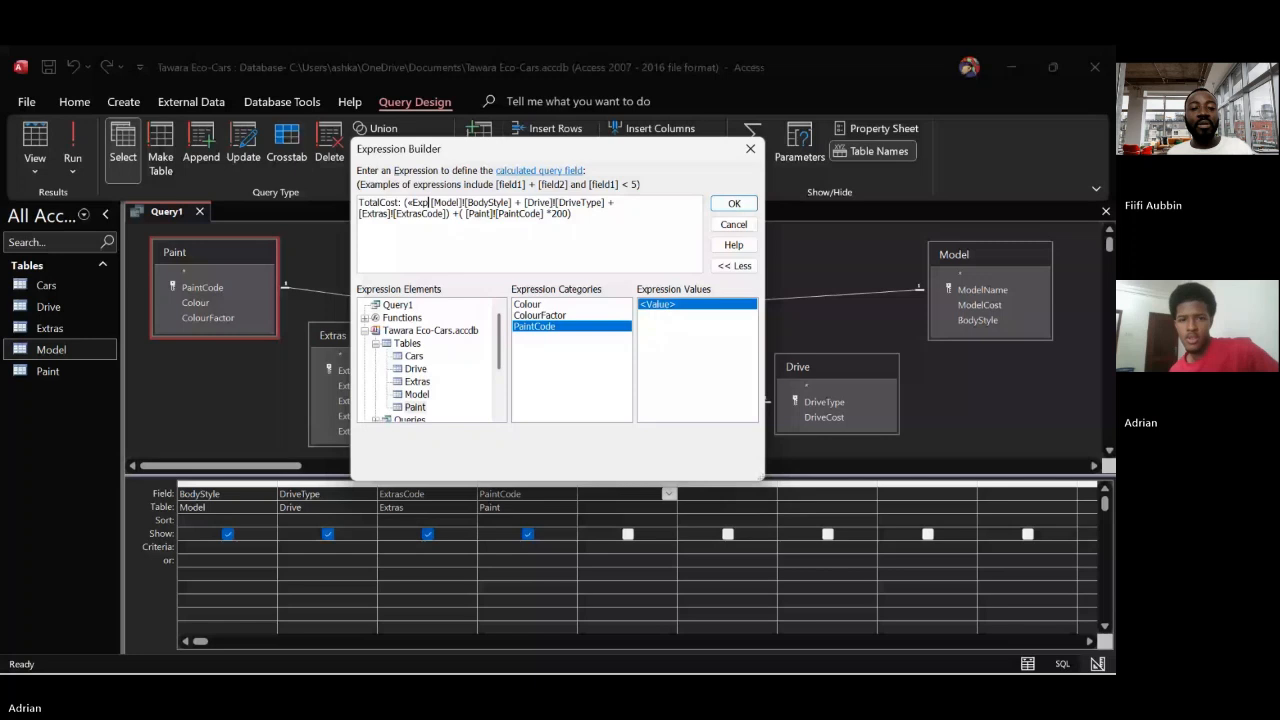
pyautogui.press('BackSpace')
pyautogui.press('BackSpace')
pyautogui.press('BackSpace')
pyautogui.press('BackSpace')
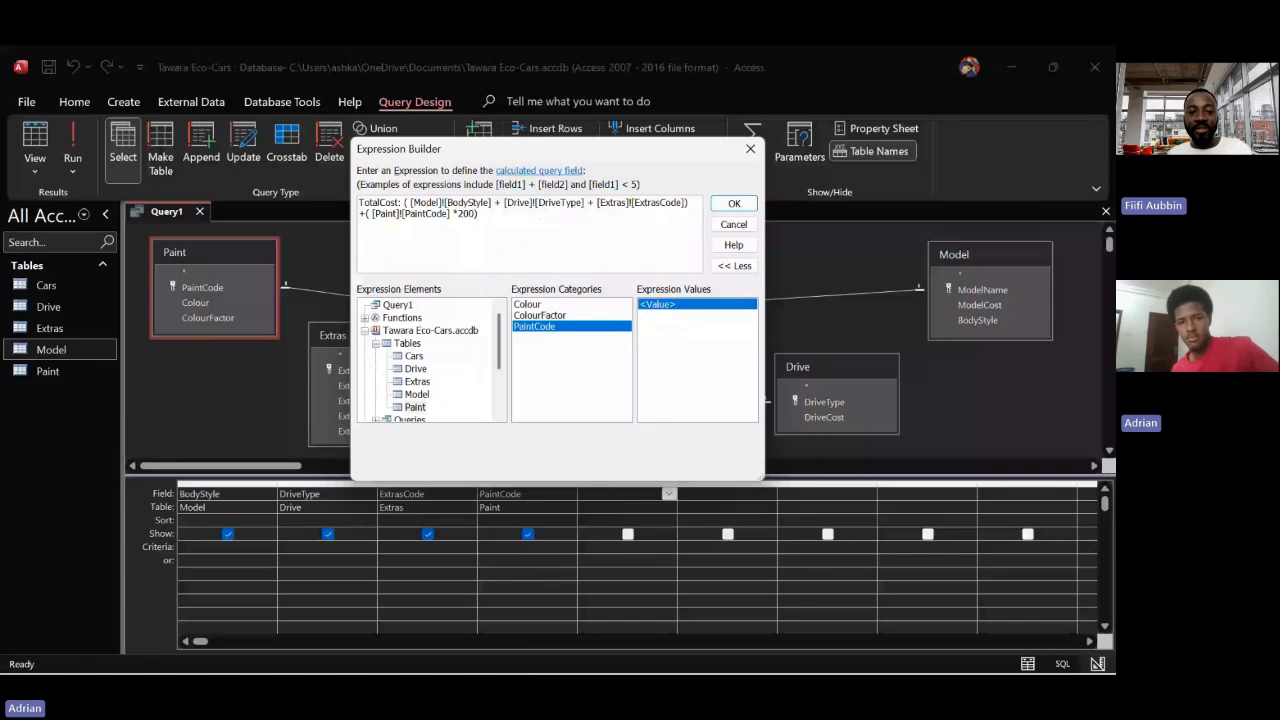
pyautogui.press('Delete')
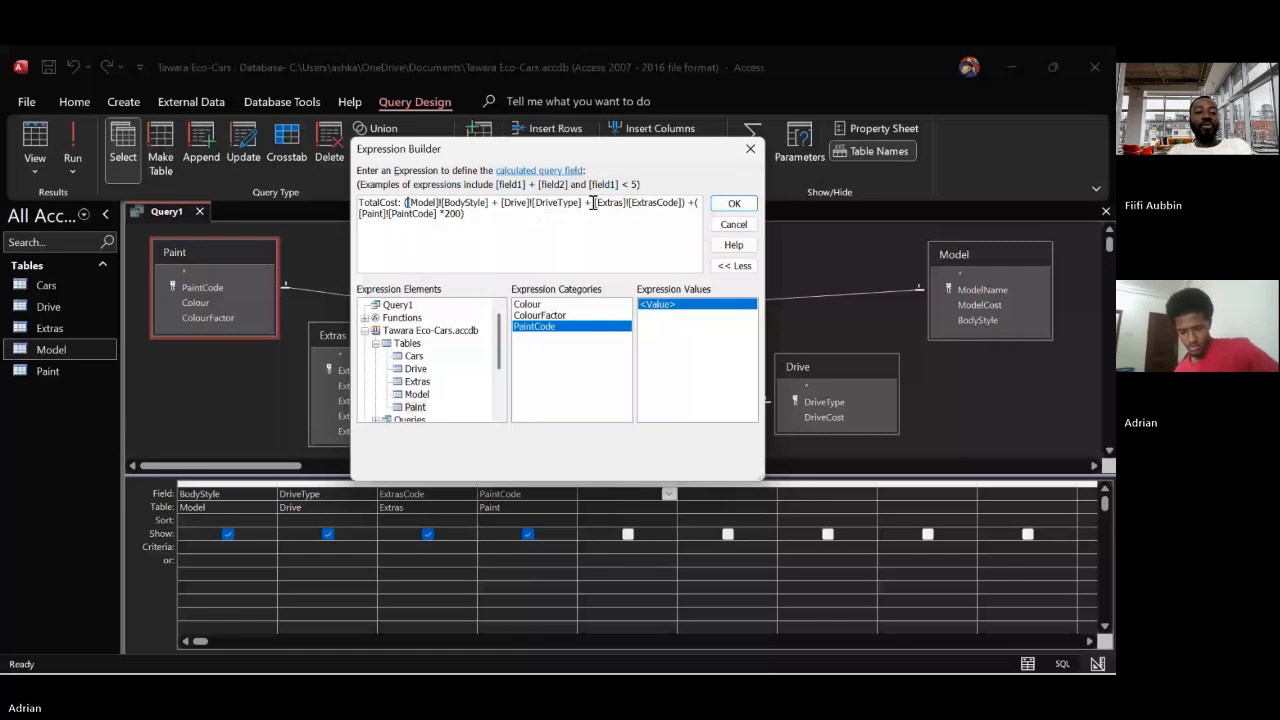
# Check the sale price formula in the question paper, and return to the expression in Access
pyautogui.hotkey('alt', 'Tab')
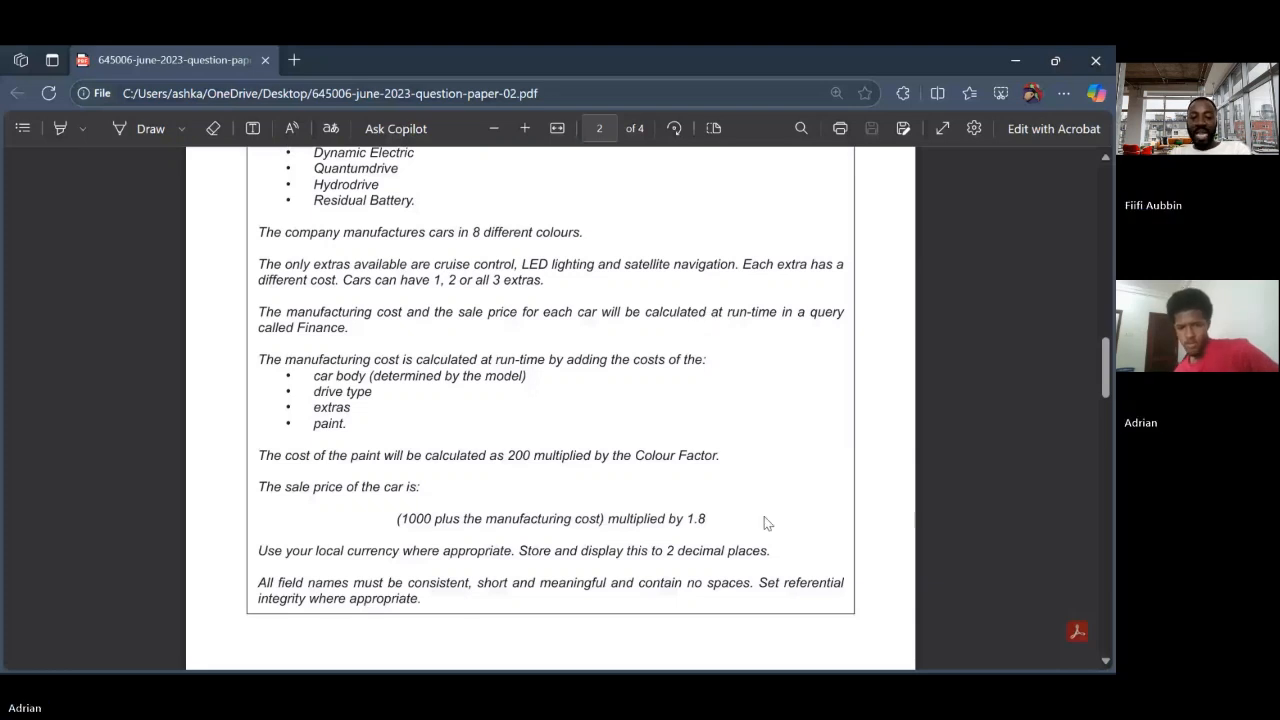
pyautogui.moveTo(259, 489); pyautogui.dragTo(706, 525)
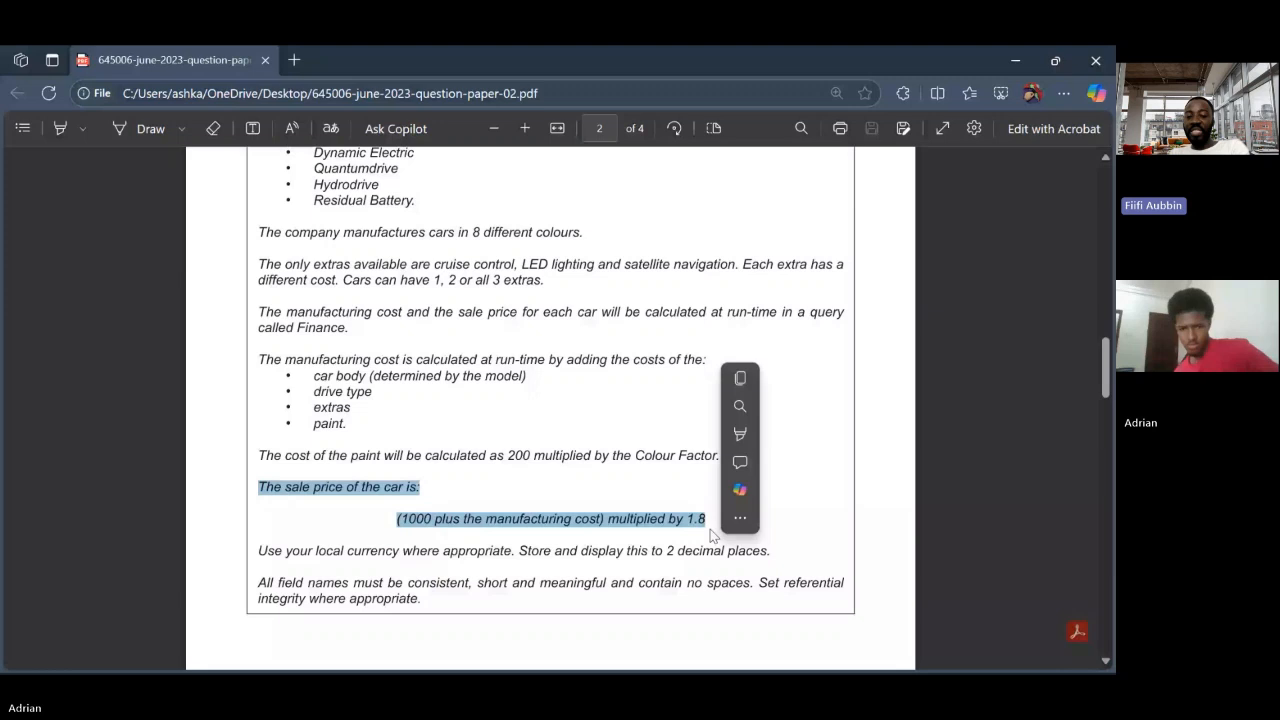
pyautogui.click(711, 530)
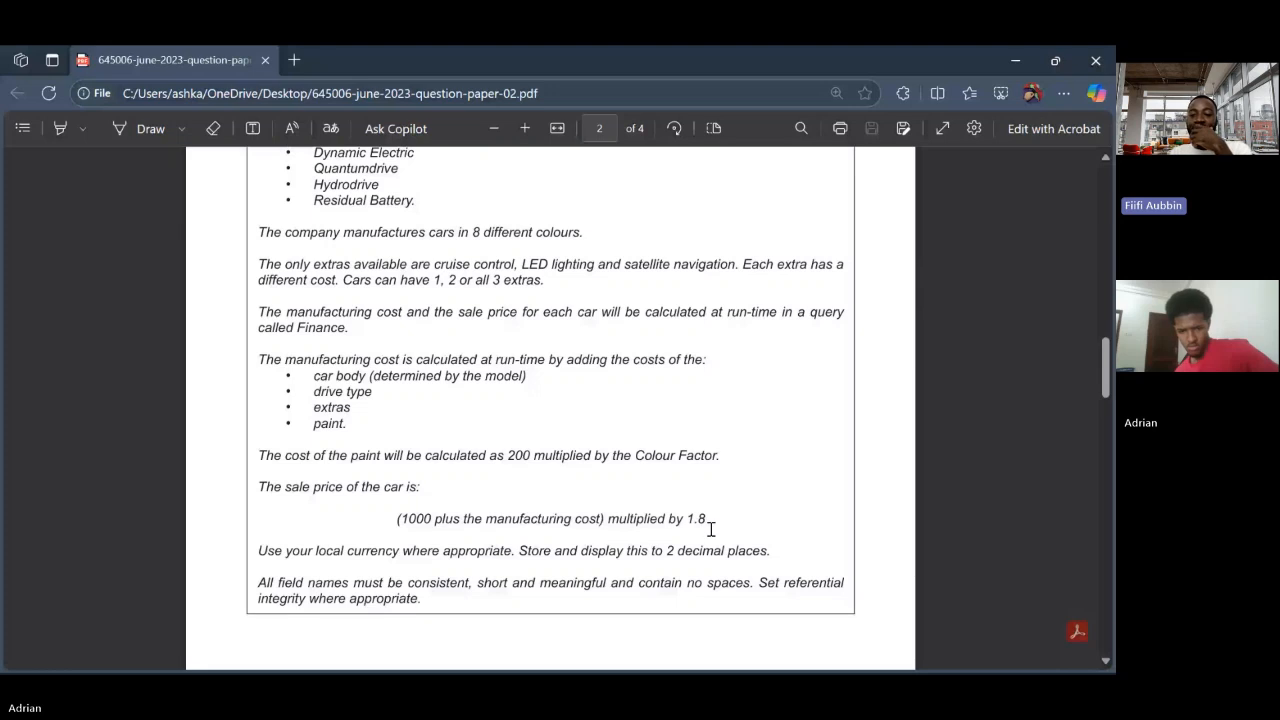
pyautogui.moveTo(731, 671)
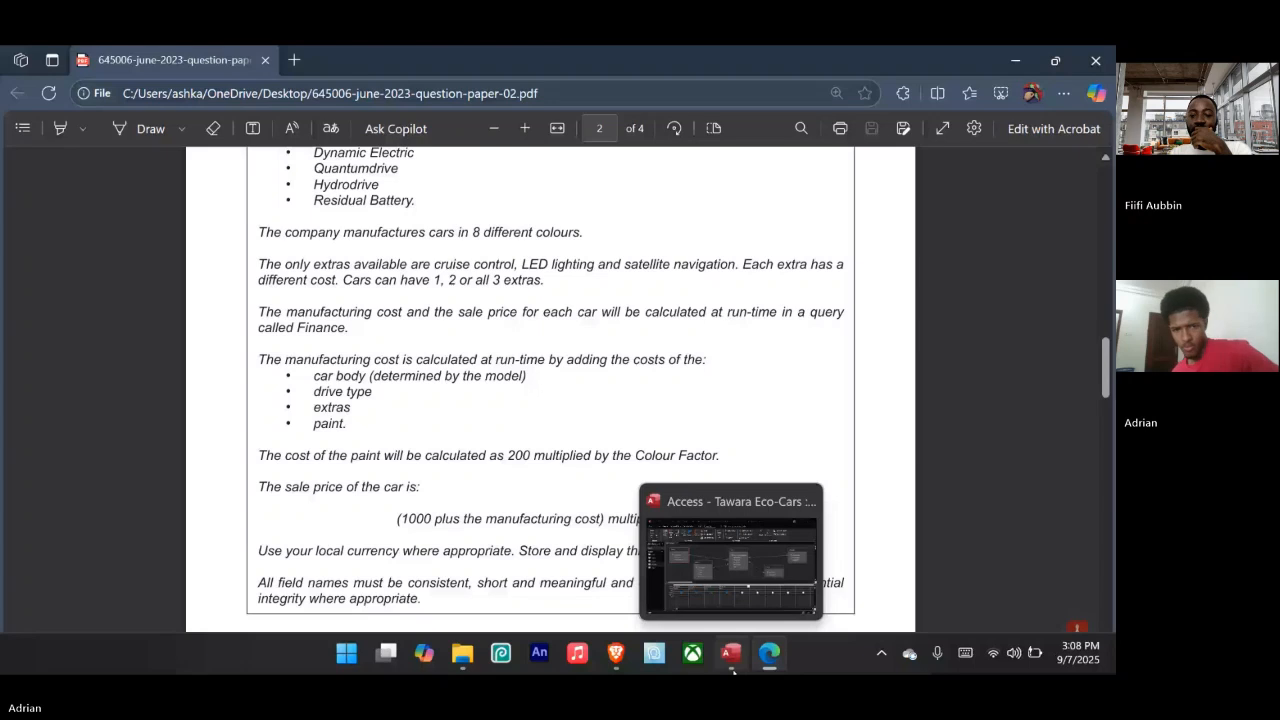
pyautogui.click(732, 670)
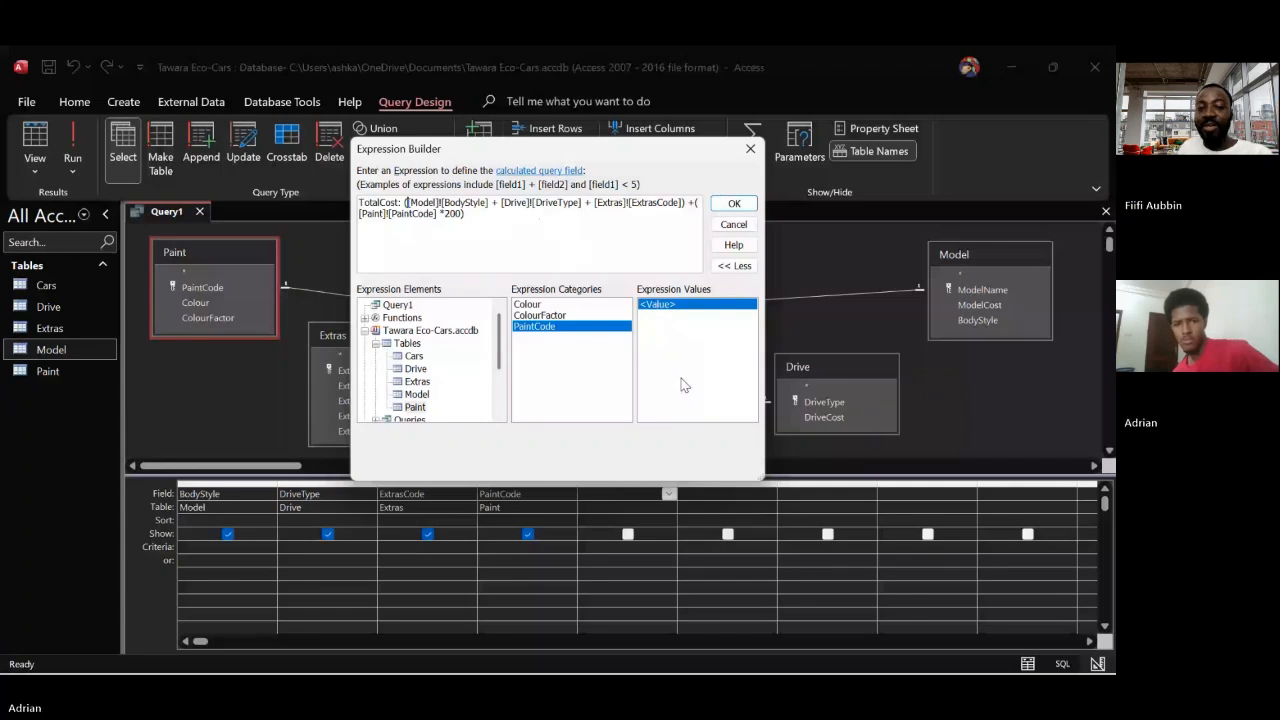
pyautogui.click(551, 237)
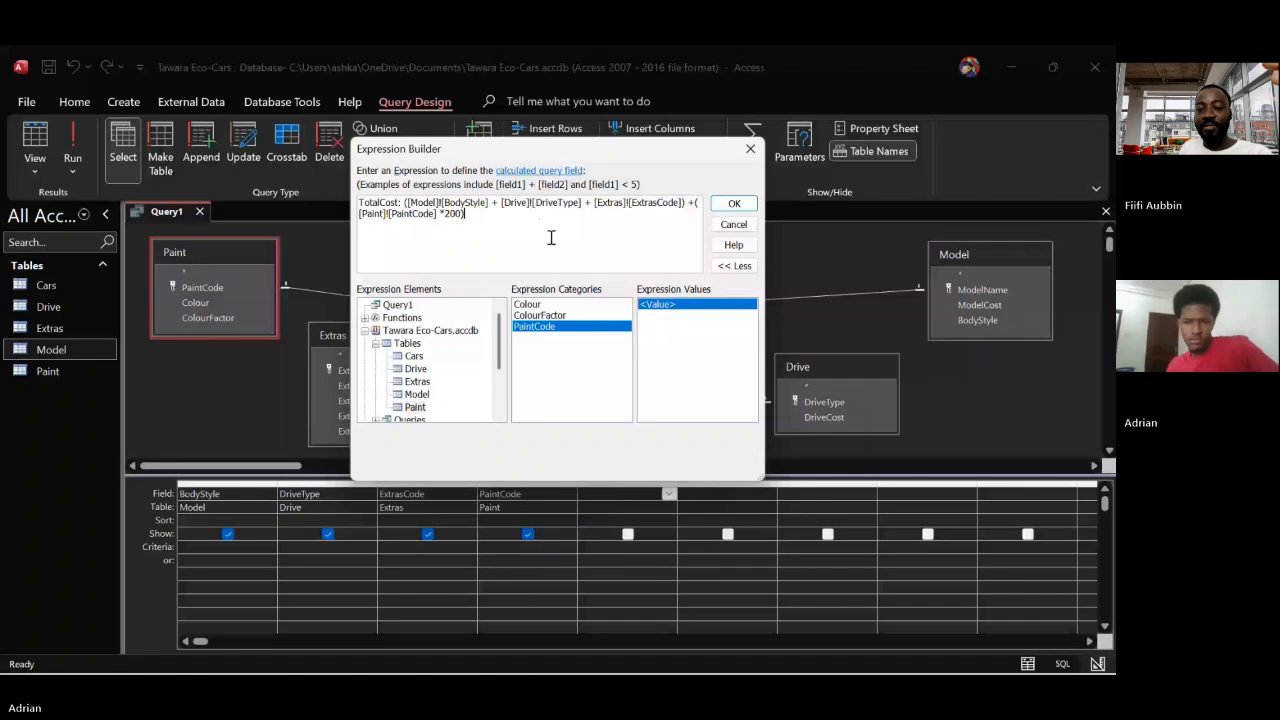
pyautogui.write('+10')
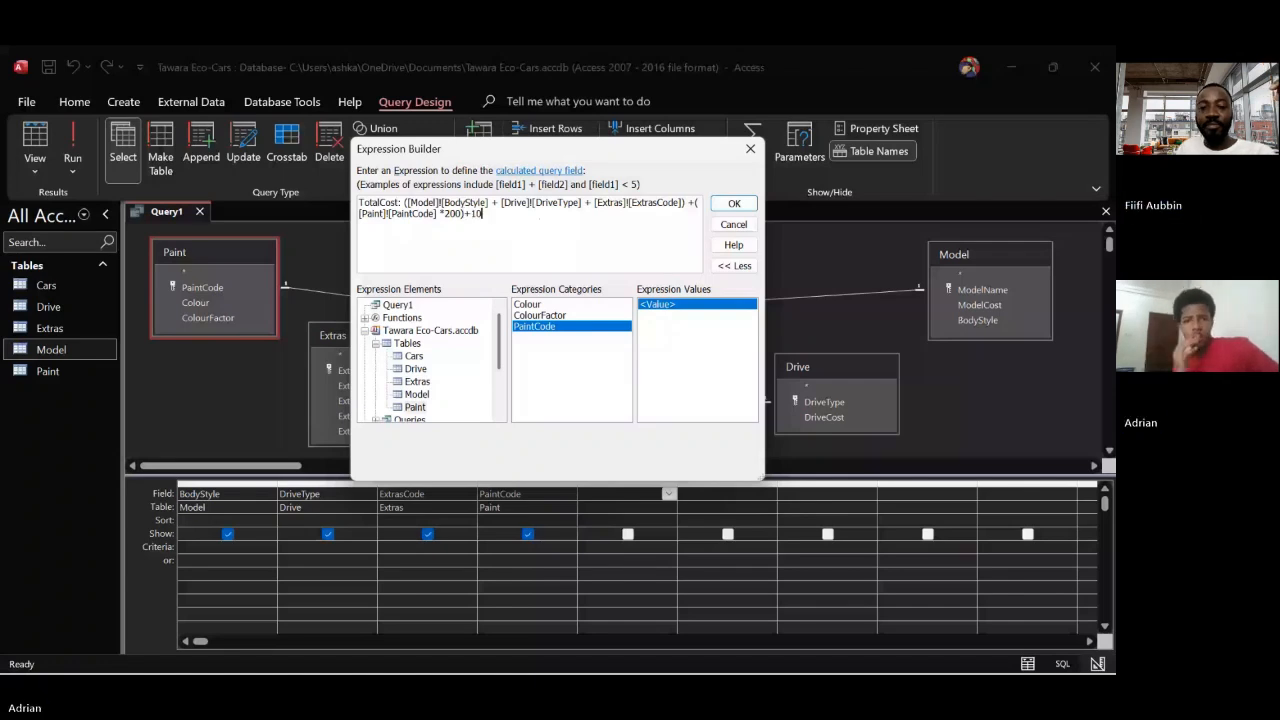
pyautogui.write('00')
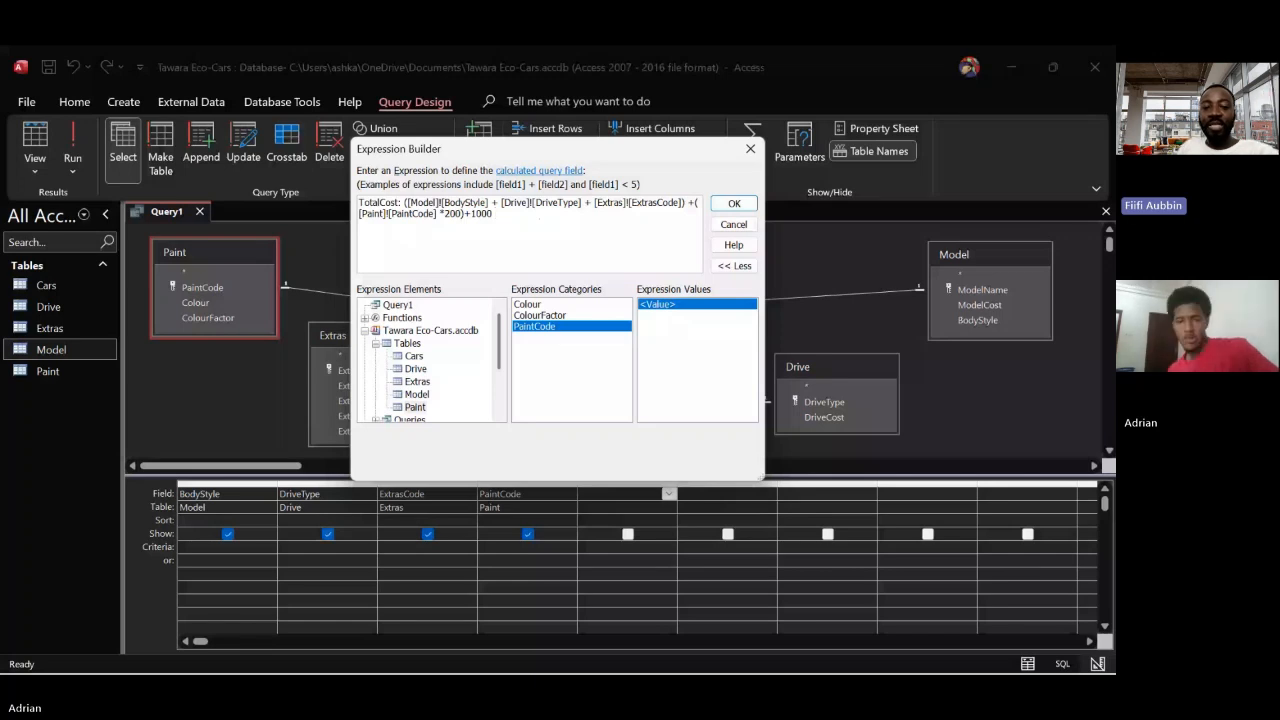
pyautogui.write('*')
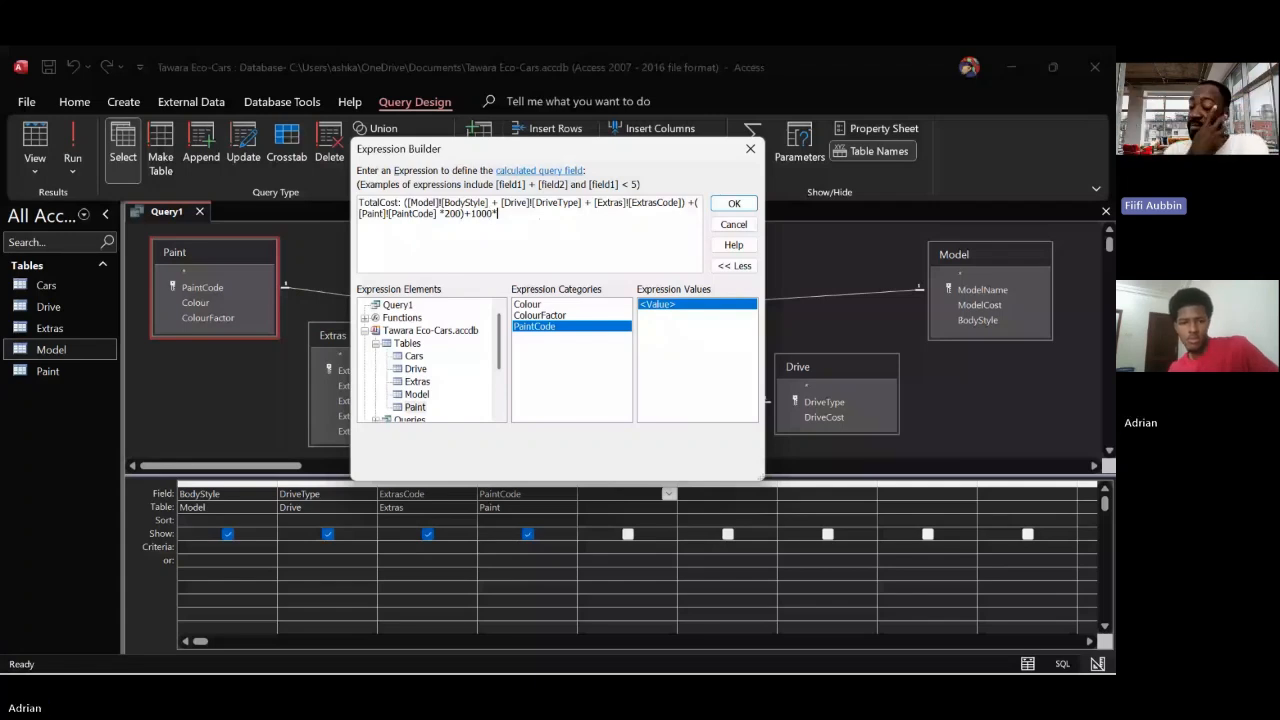
pyautogui.press('BackSpace')
pyautogui.press('BackSpace')
pyautogui.press('BackSpace')
pyautogui.press('BackSpace')
pyautogui.press('BackSpace')
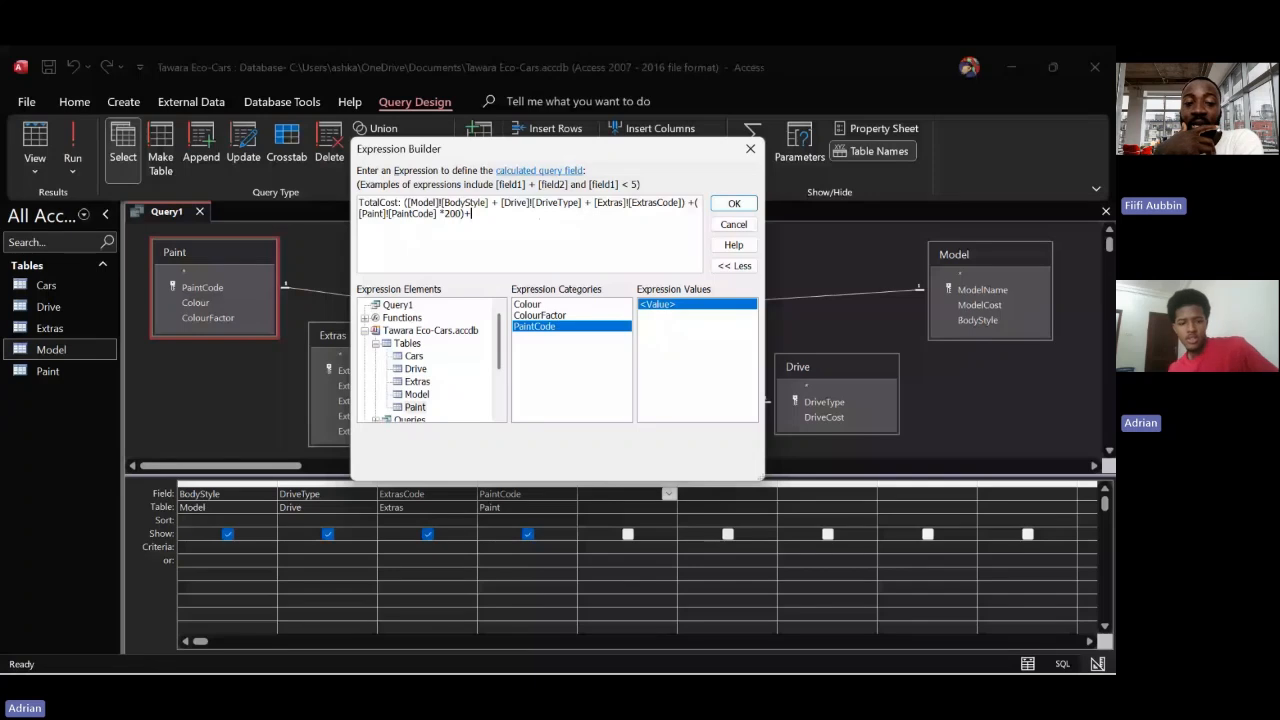
pyautogui.press('BackSpace')
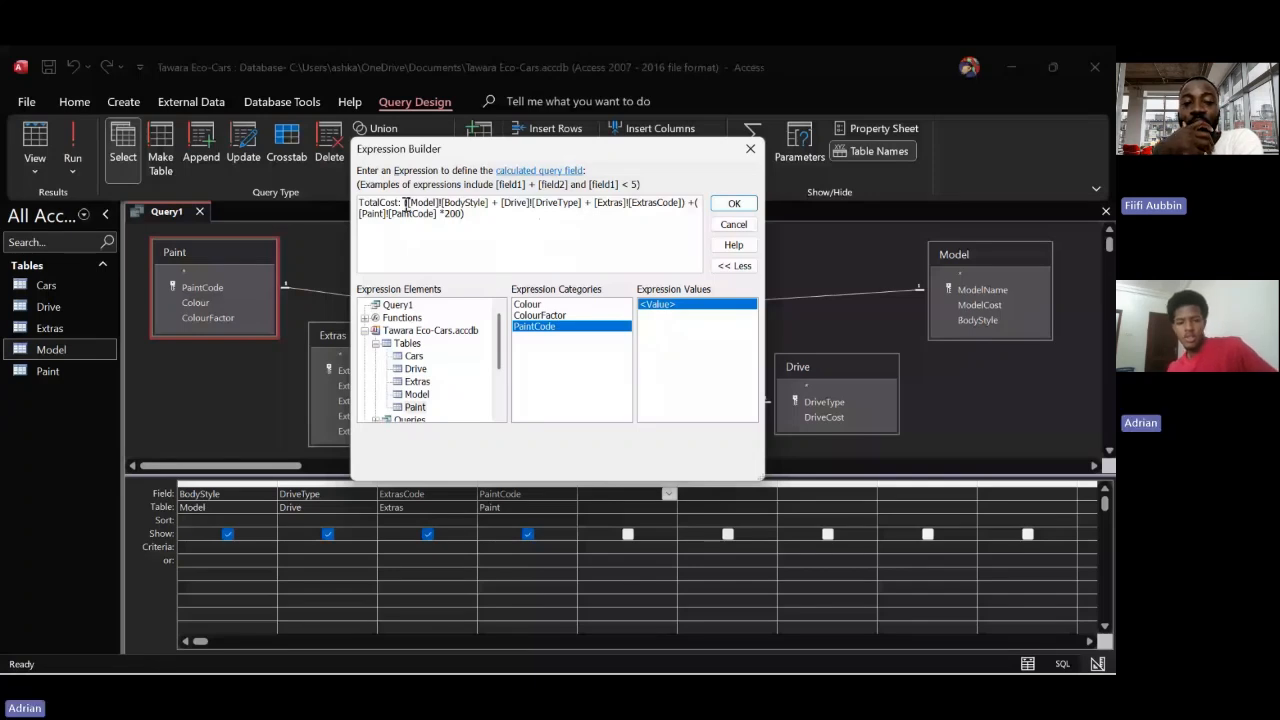
# Put 1000+ in front of the first parenthesised sum and append *1.8 to the end of the TotalCost expression
pyautogui.click(406, 203)
pyautogui.write('1000+(')
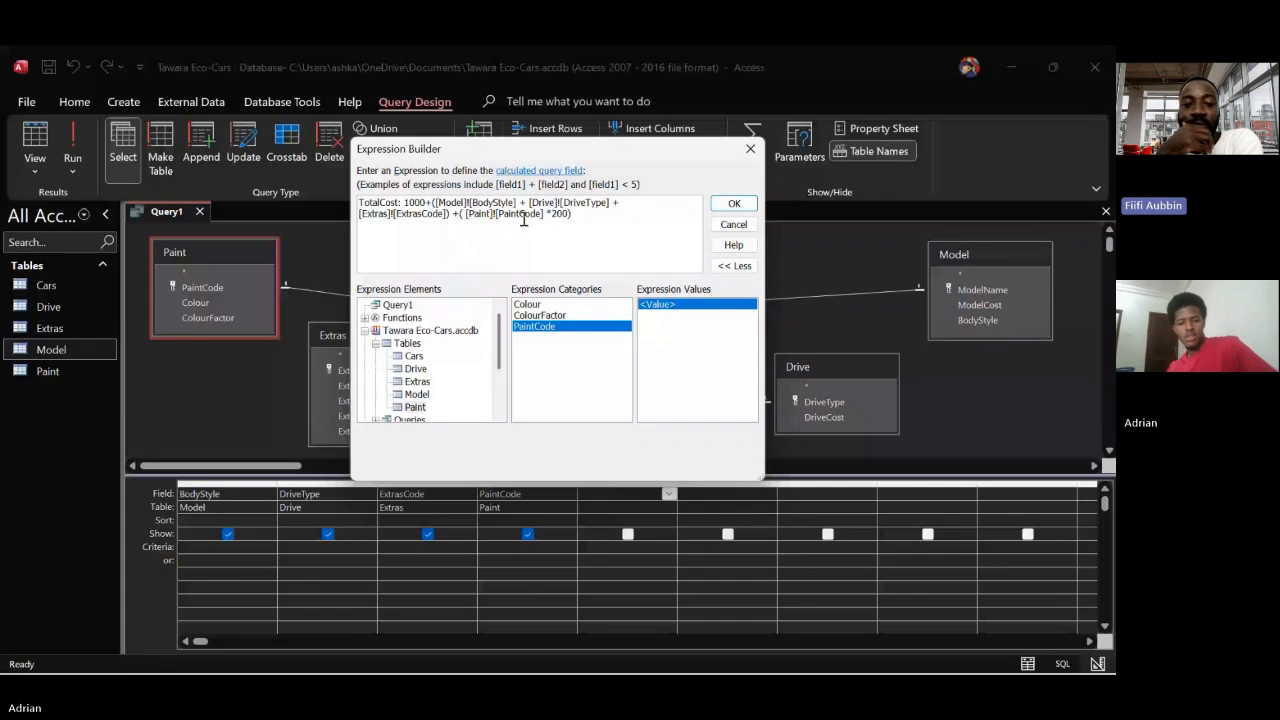
pyautogui.click(589, 216)
pyautogui.write('*')
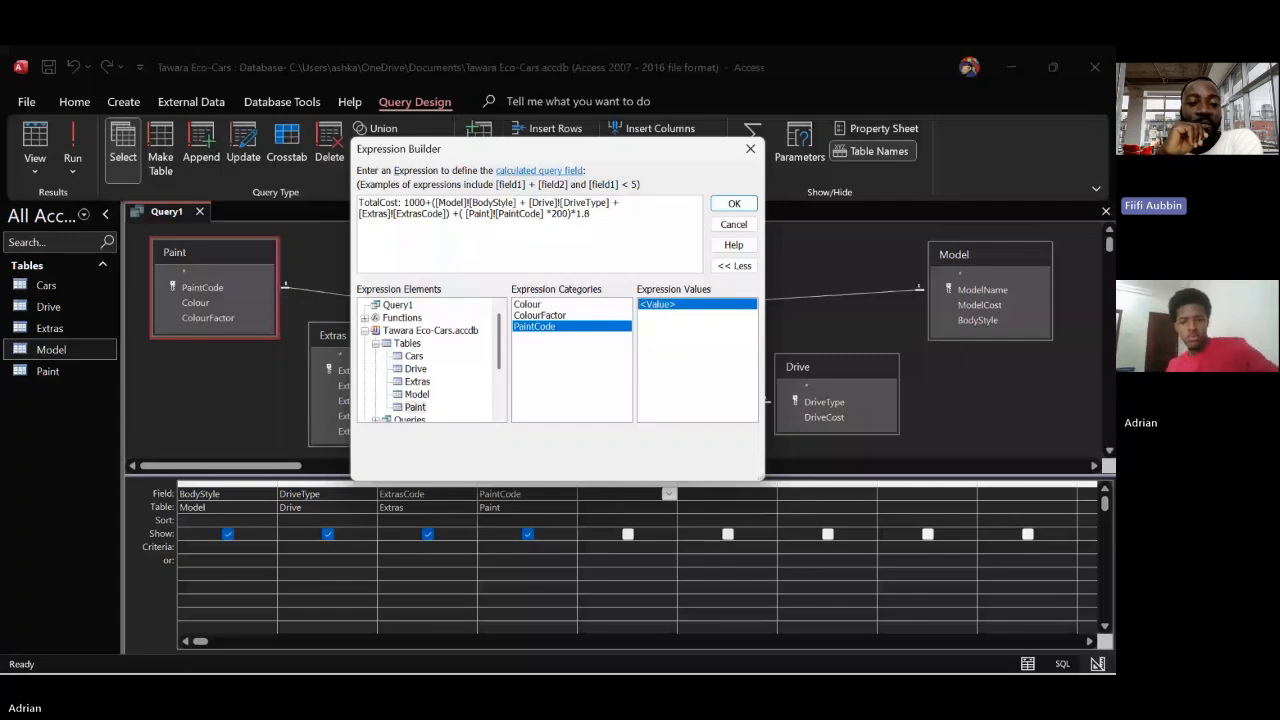
pyautogui.press('BackSpace')
pyautogui.press('BackSpace')
pyautogui.press('BackSpace')
pyautogui.press('BackSpace')
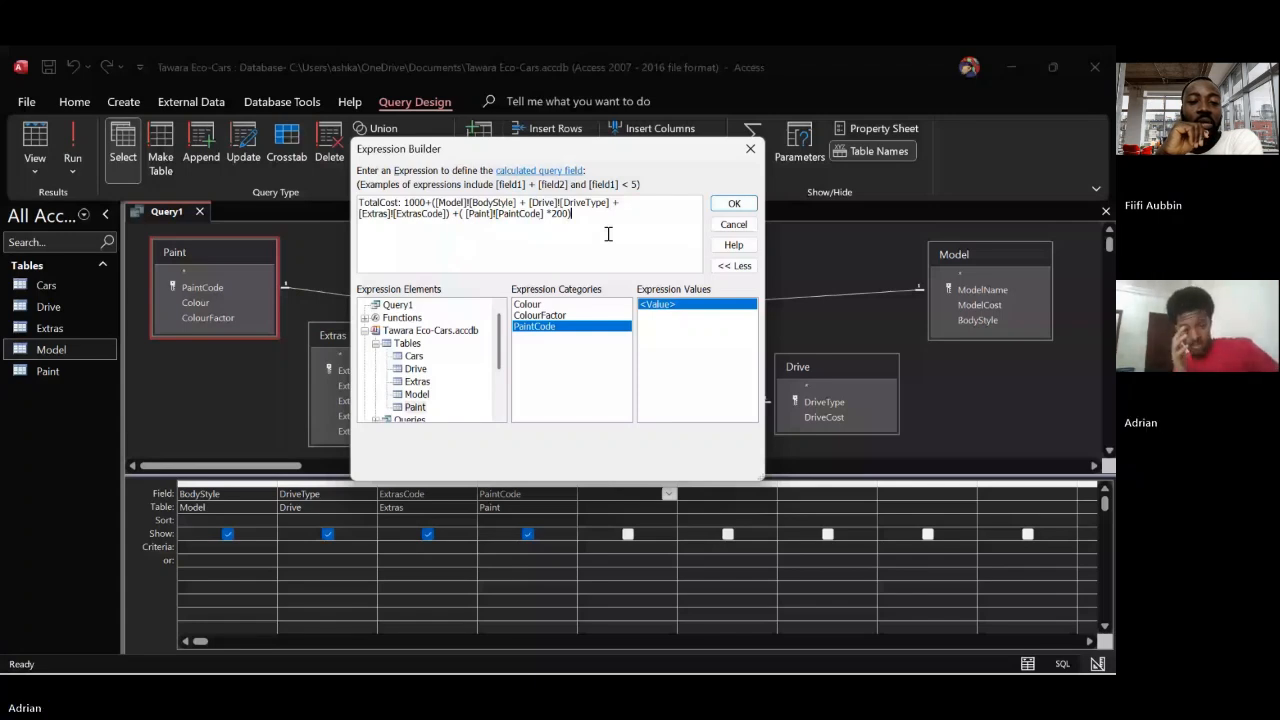
pyautogui.write('*1.8')
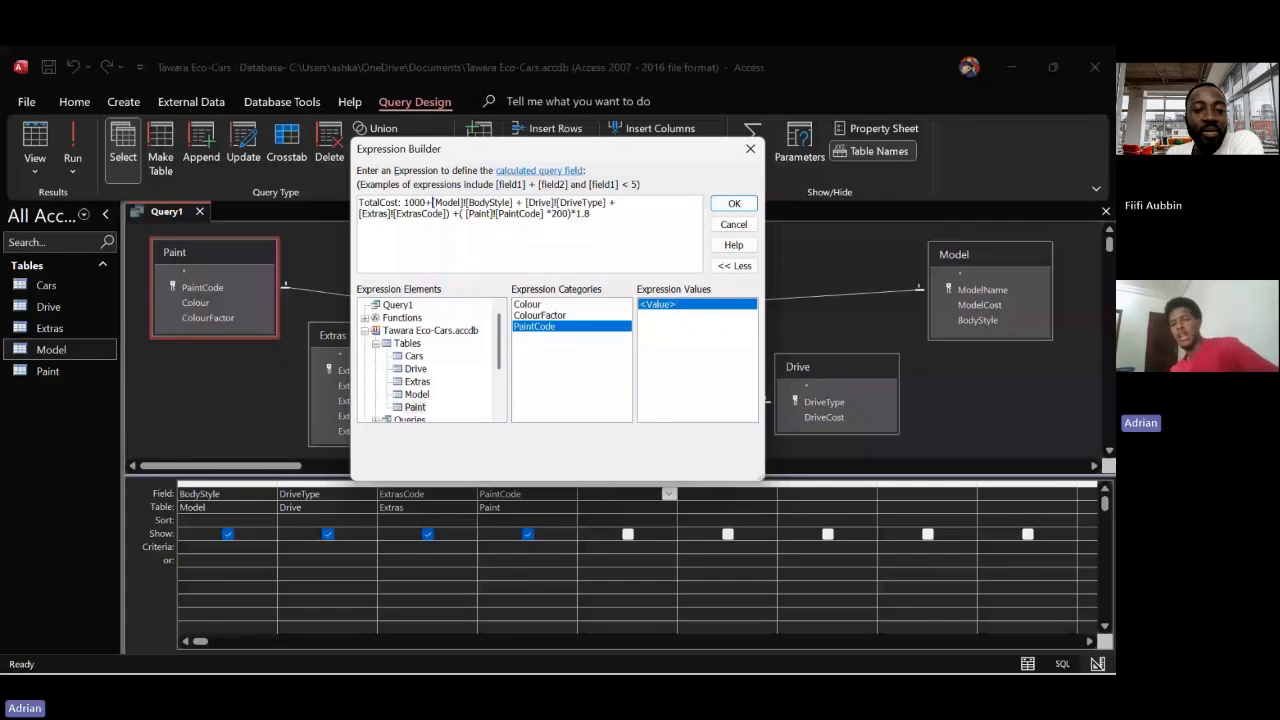
# Place the first group's opening parenthesis in front of 1000 instead of in front of the Model BodyStyle term
pyautogui.click(405, 201)
pyautogui.write('(')
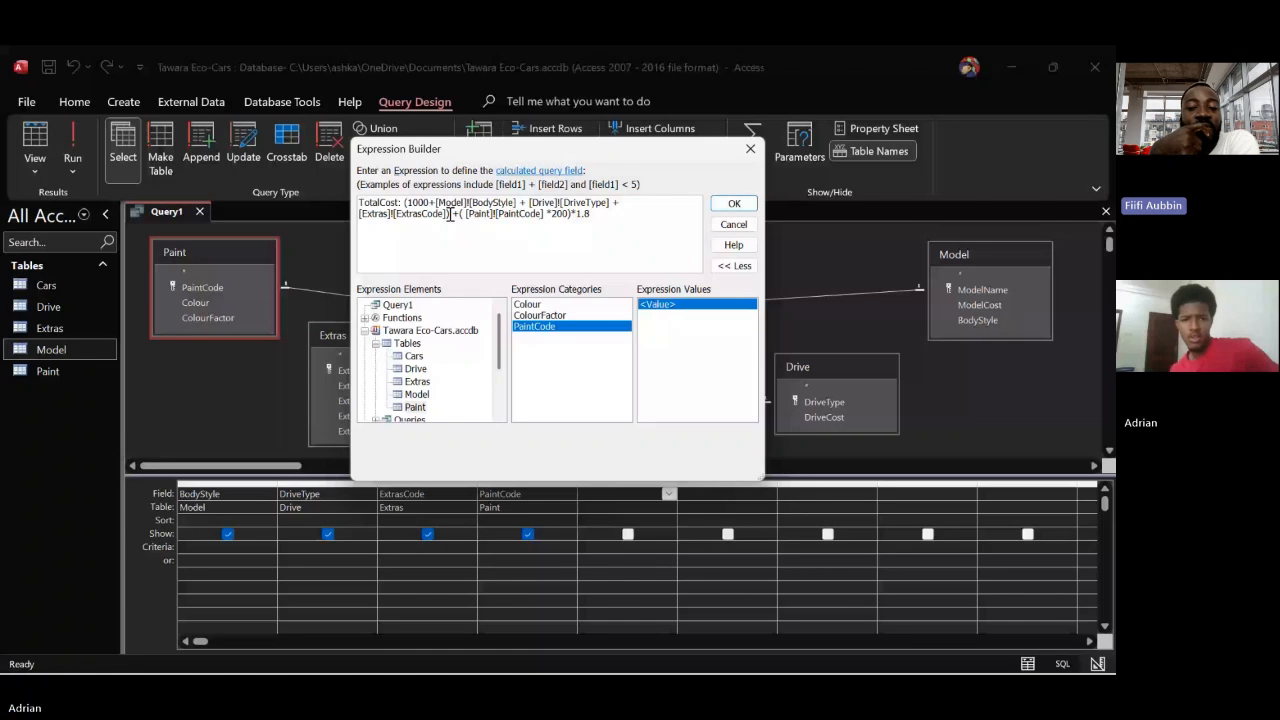
# Remove the closing parenthesis after the Extras ExtrasCode term and the opening parenthesis before the Paint PaintCode term
pyautogui.press('BackSpace')
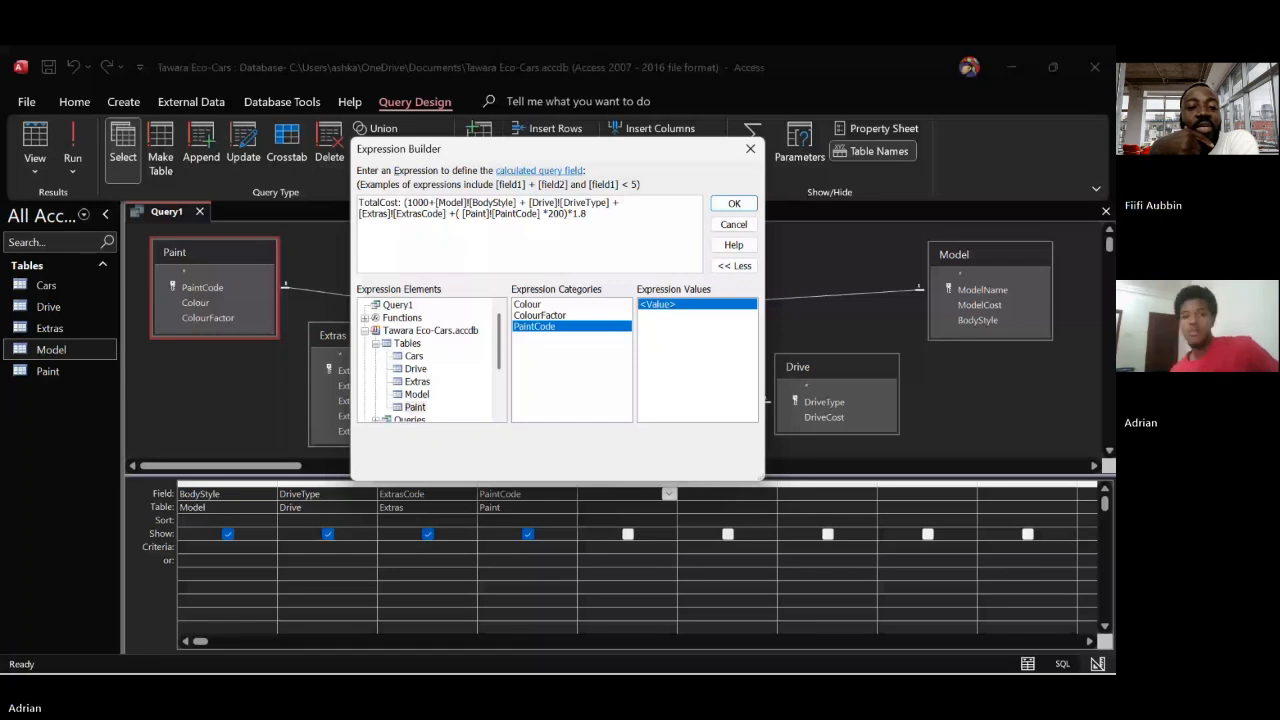
pyautogui.press('BackSpace')
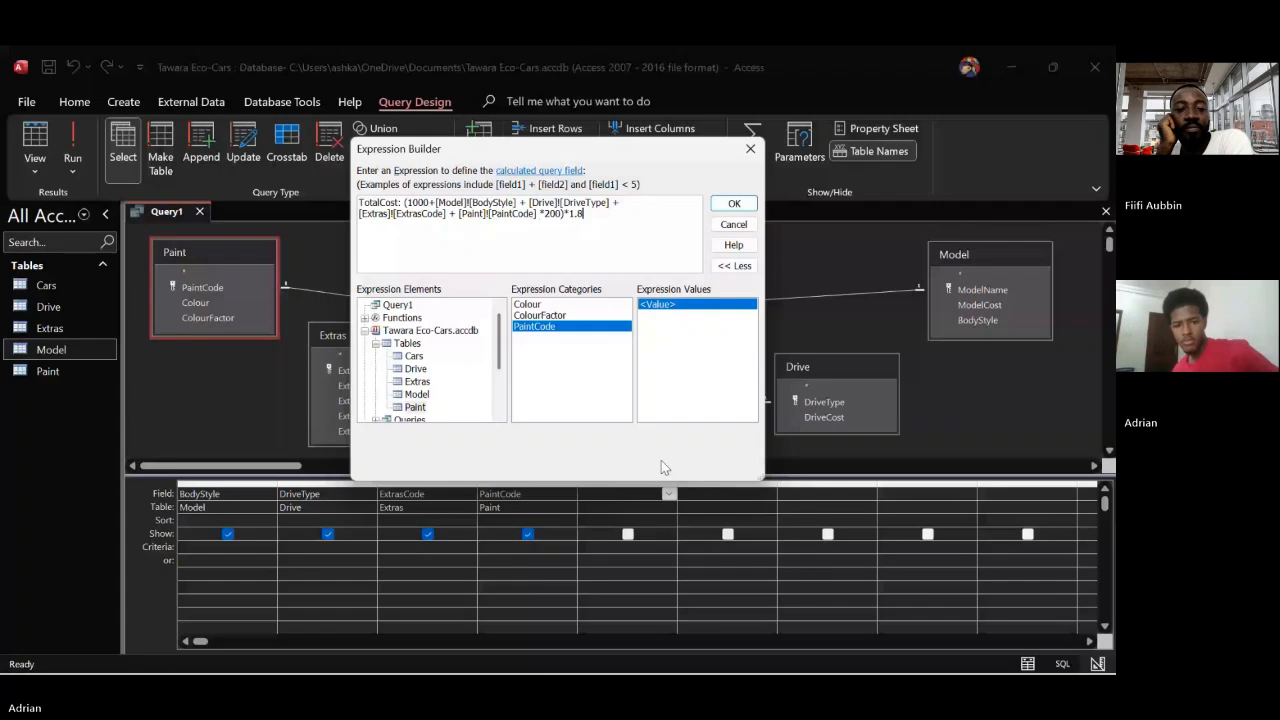
# Compare the expression with the sale price formula in the question paper in Edge, and return to Access
pyautogui.moveTo(760, 668)
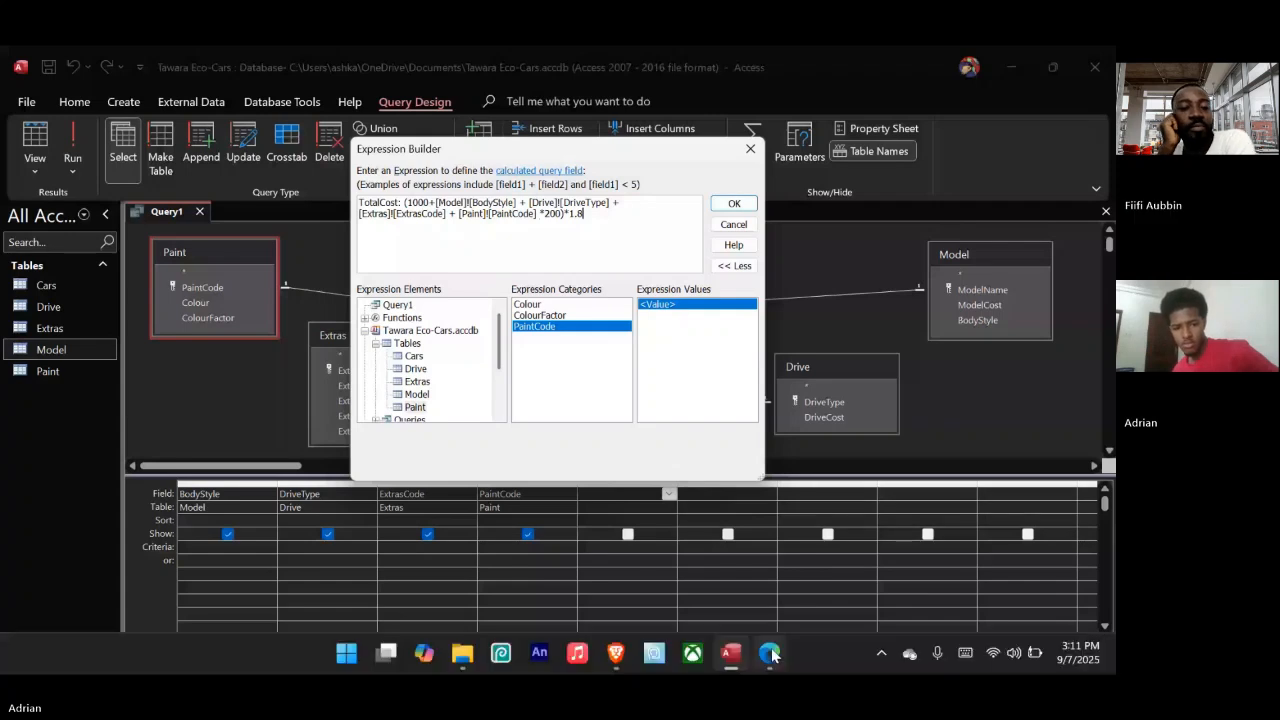
pyautogui.click(769, 653)
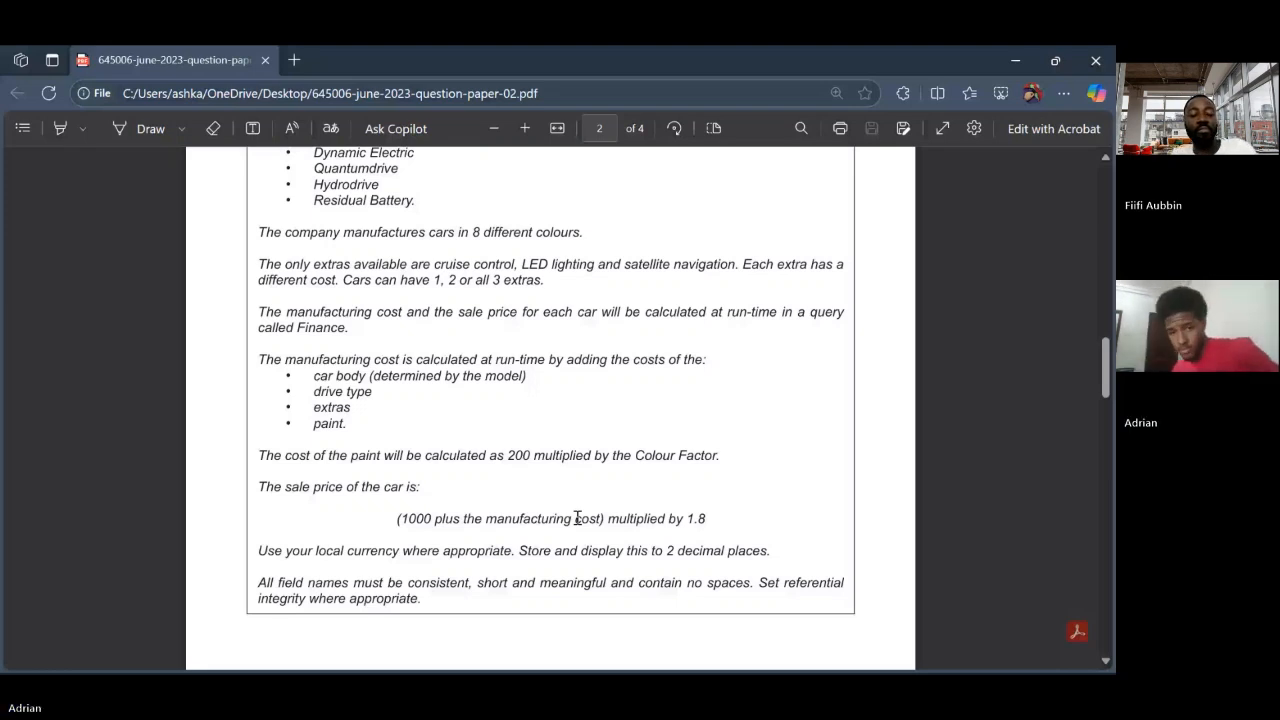
pyautogui.click(731, 654)
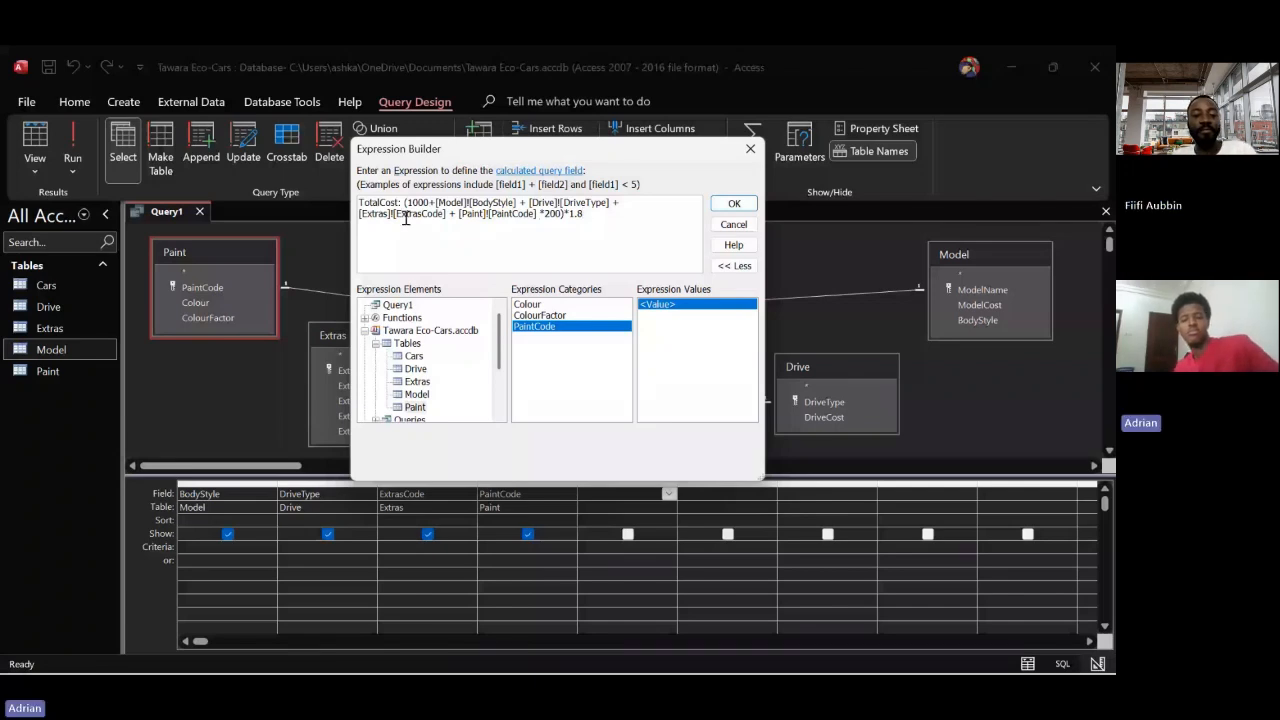
# Rename the calculated field from TotalCost to SalePrice and commit the expression to the empty fifth query column
pyautogui.doubleClick(381, 203)
pyautogui.write('SaleP')
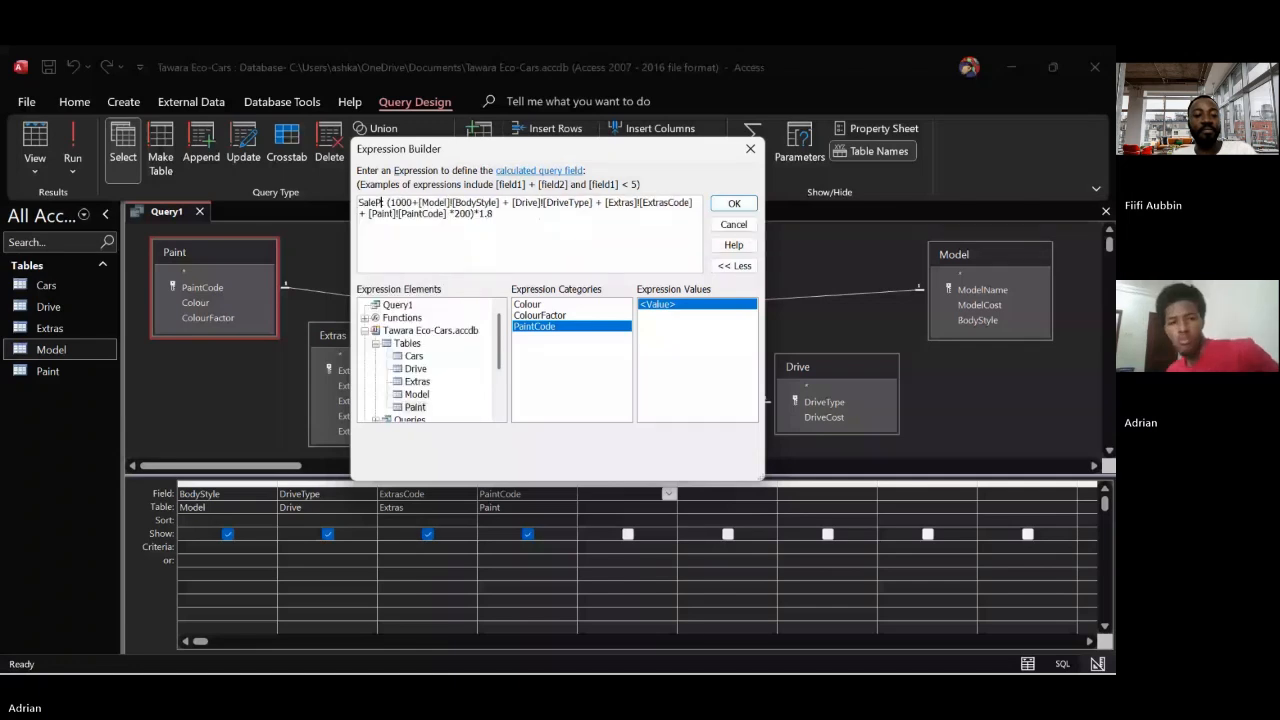
pyautogui.write('rice')
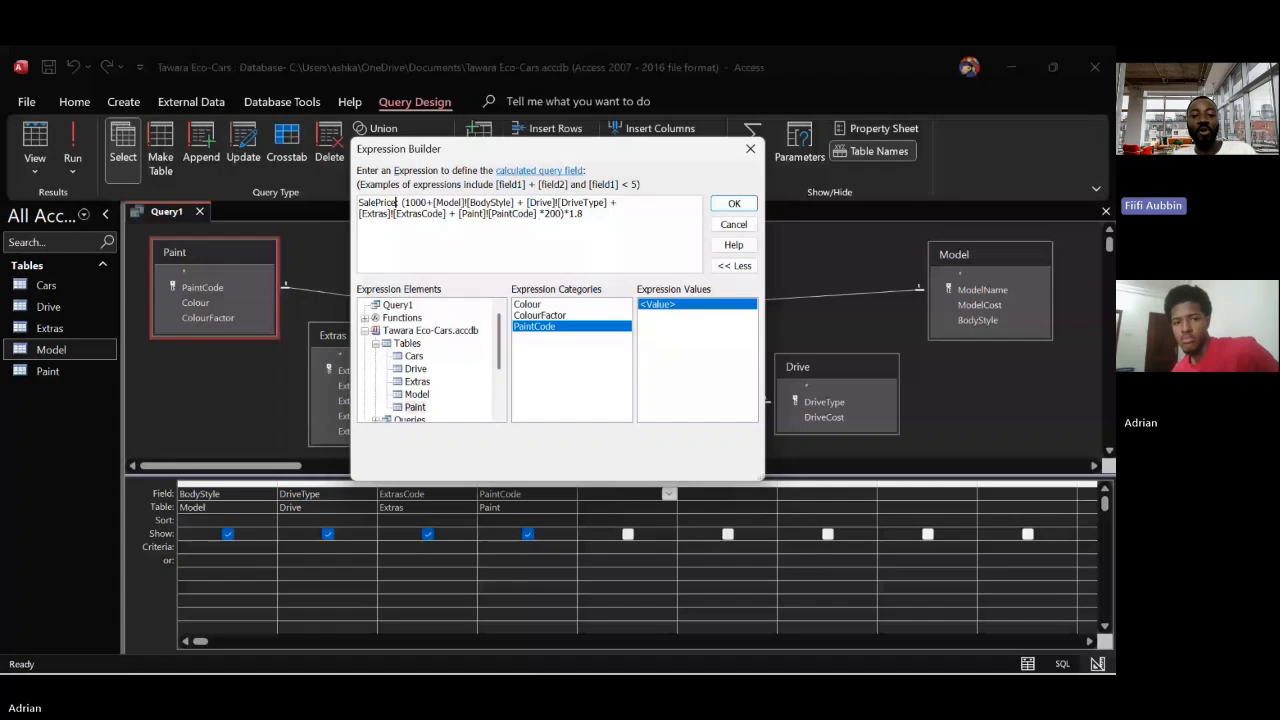
pyautogui.write(':')
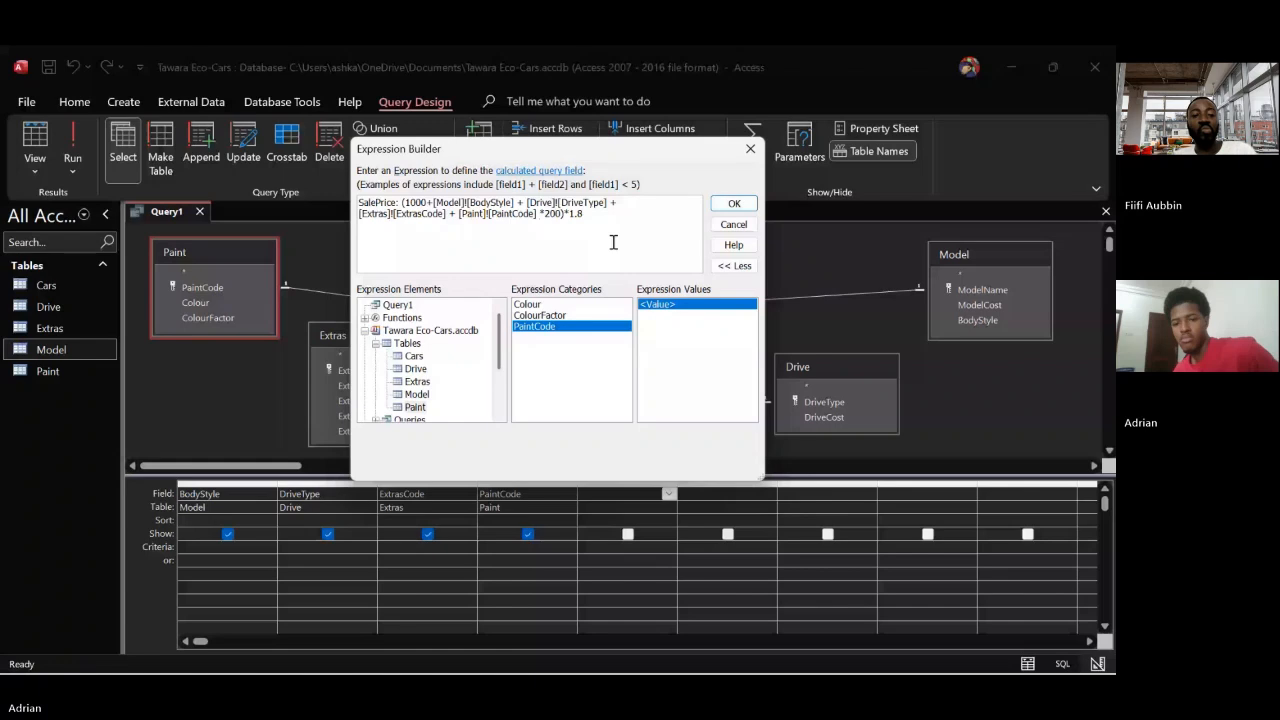
pyautogui.click(733, 205)
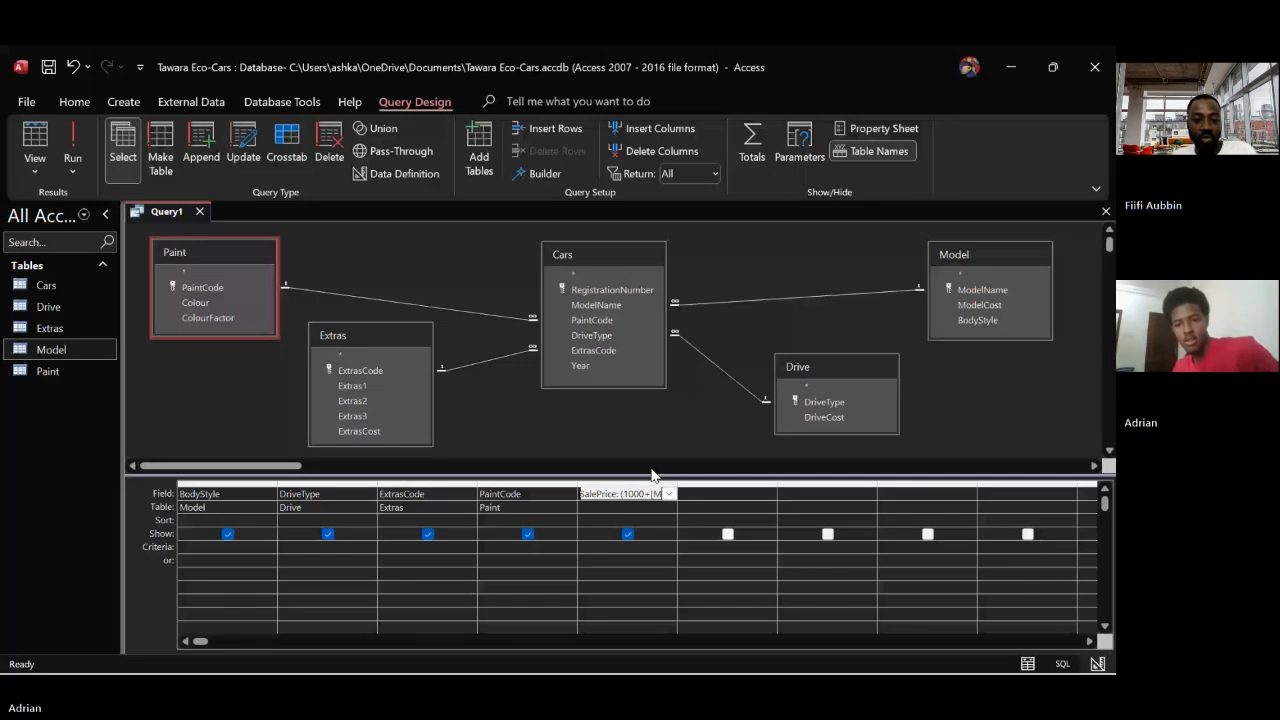
pyautogui.press('Tab')
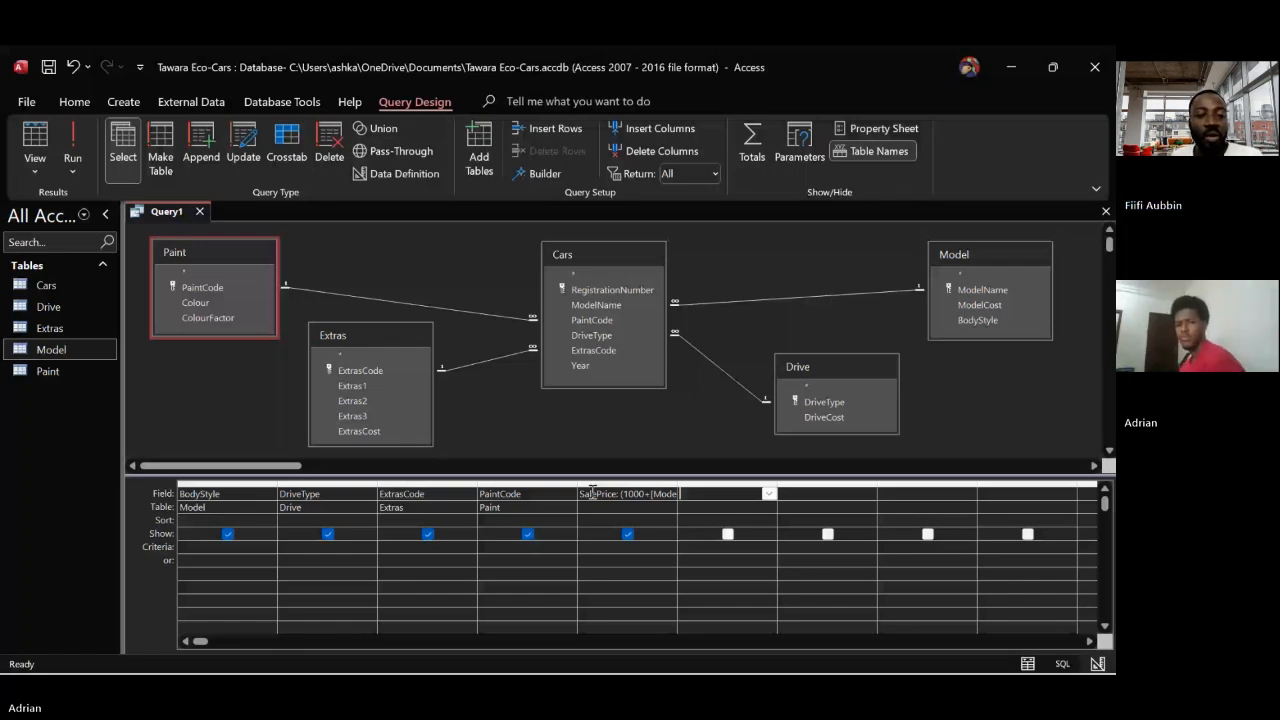
# Reopen the SalePrice expression in the Expression Builder and replace all of it with the field name TotalCost:
pyautogui.click(530, 175)
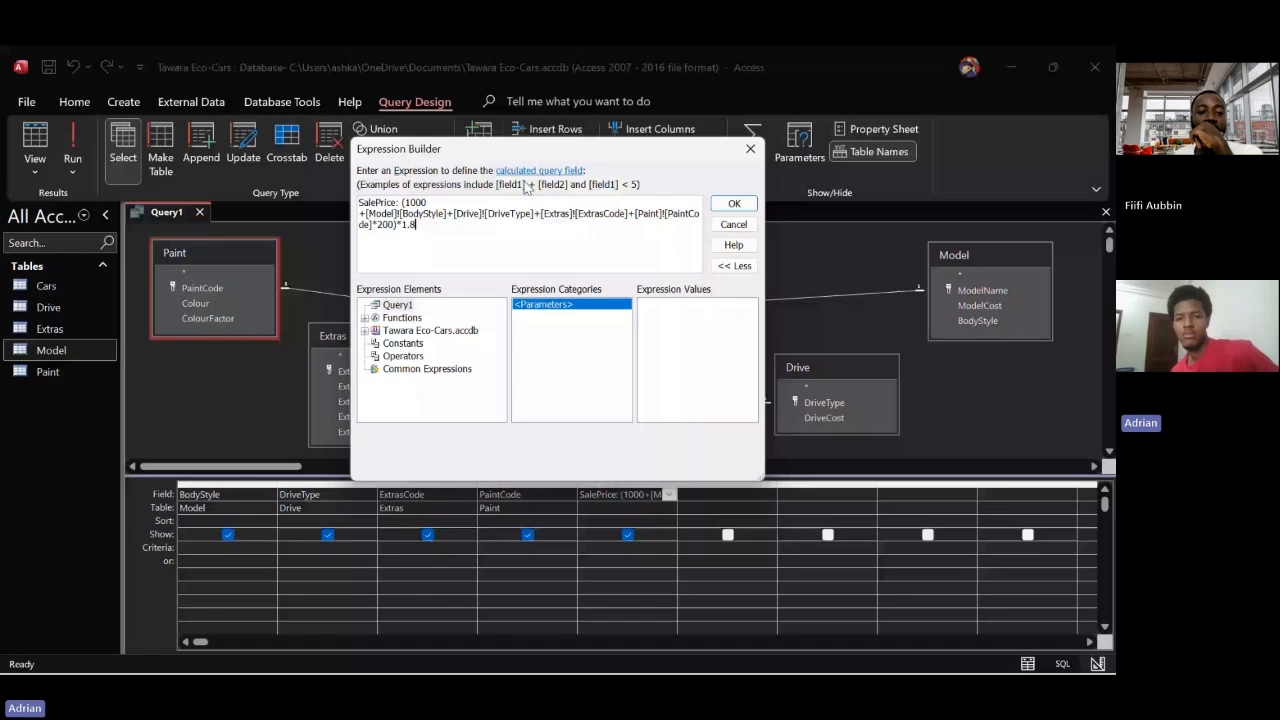
pyautogui.hotkey('ctrl', 'a')
pyautogui.press('Delete')
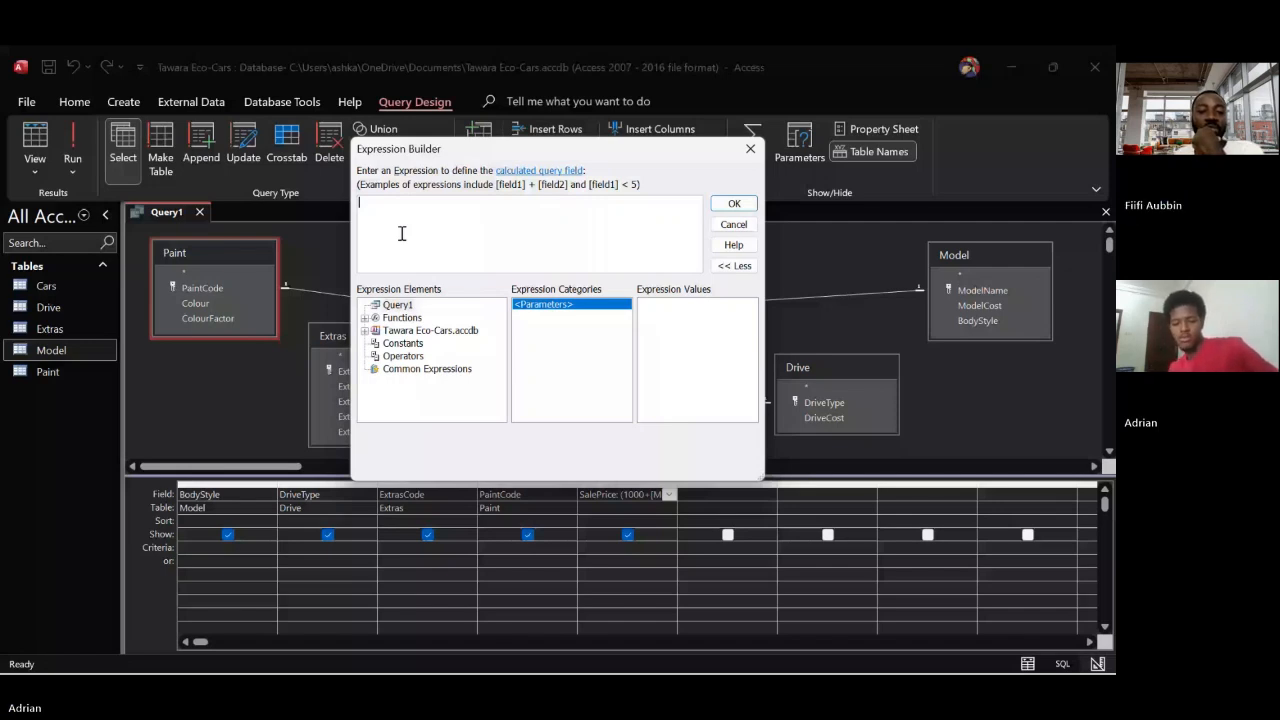
pyautogui.write('TotalC')
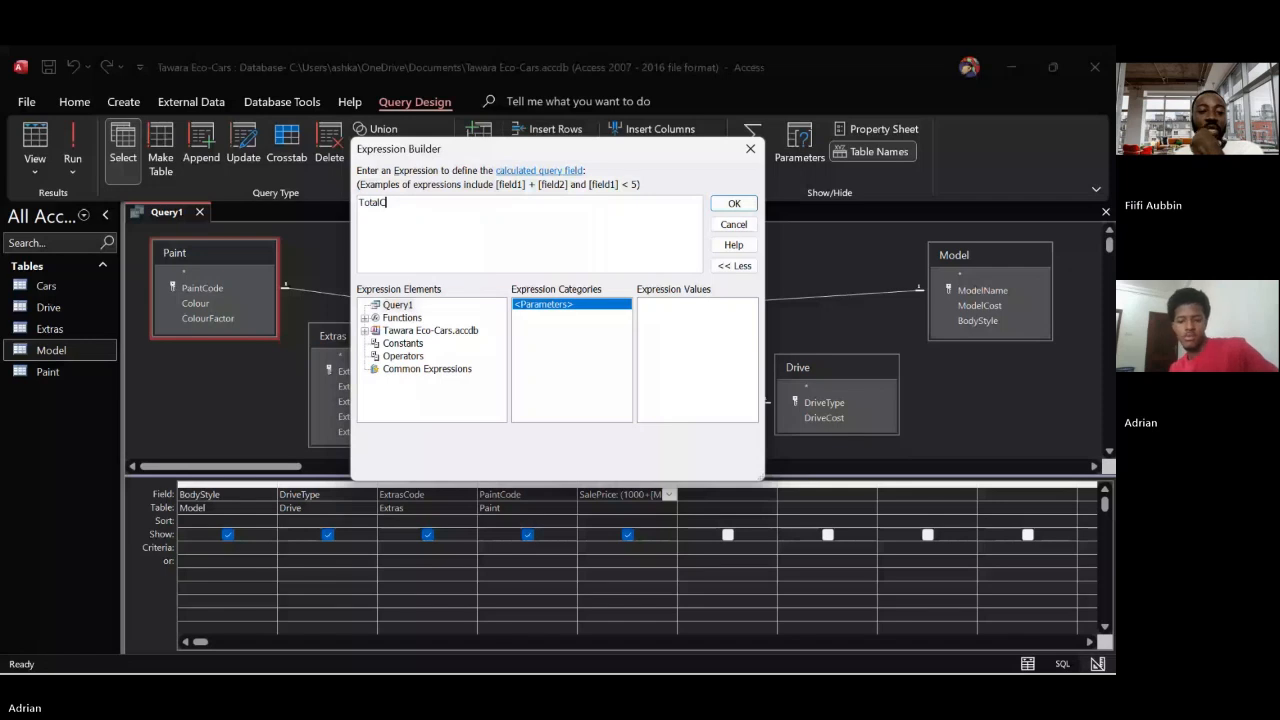
pyautogui.write('ost')
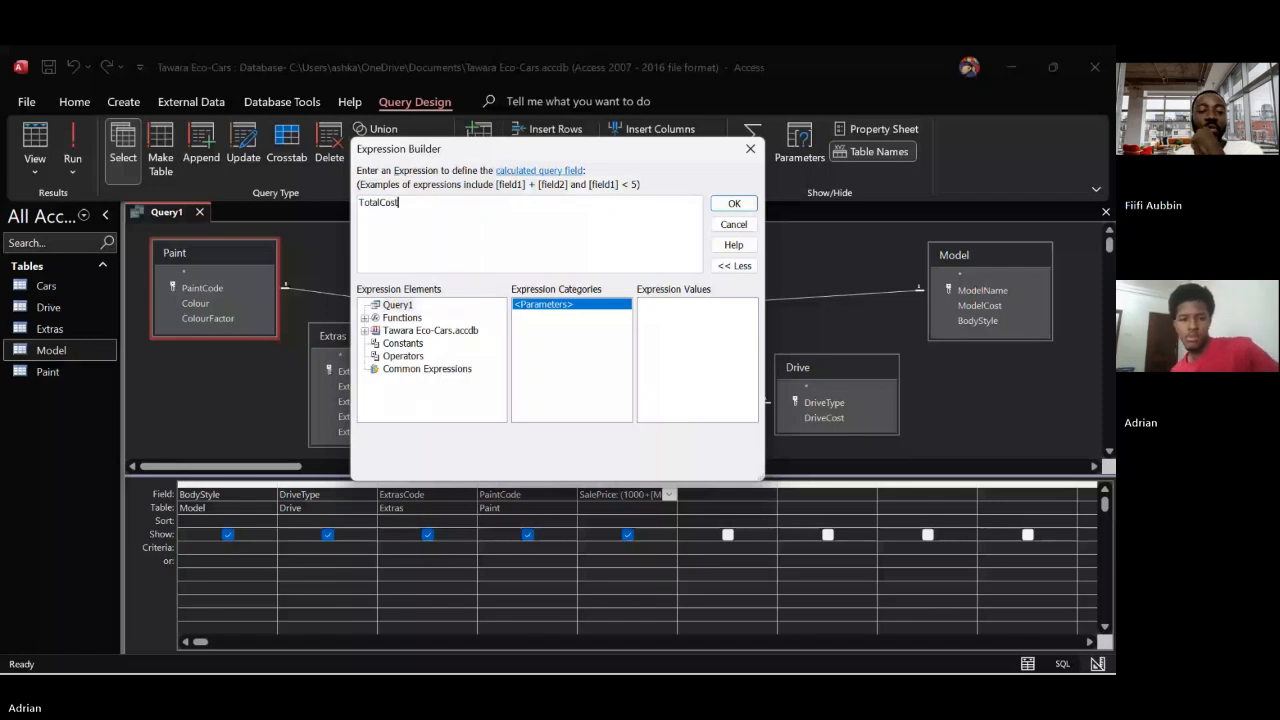
pyautogui.write(':')
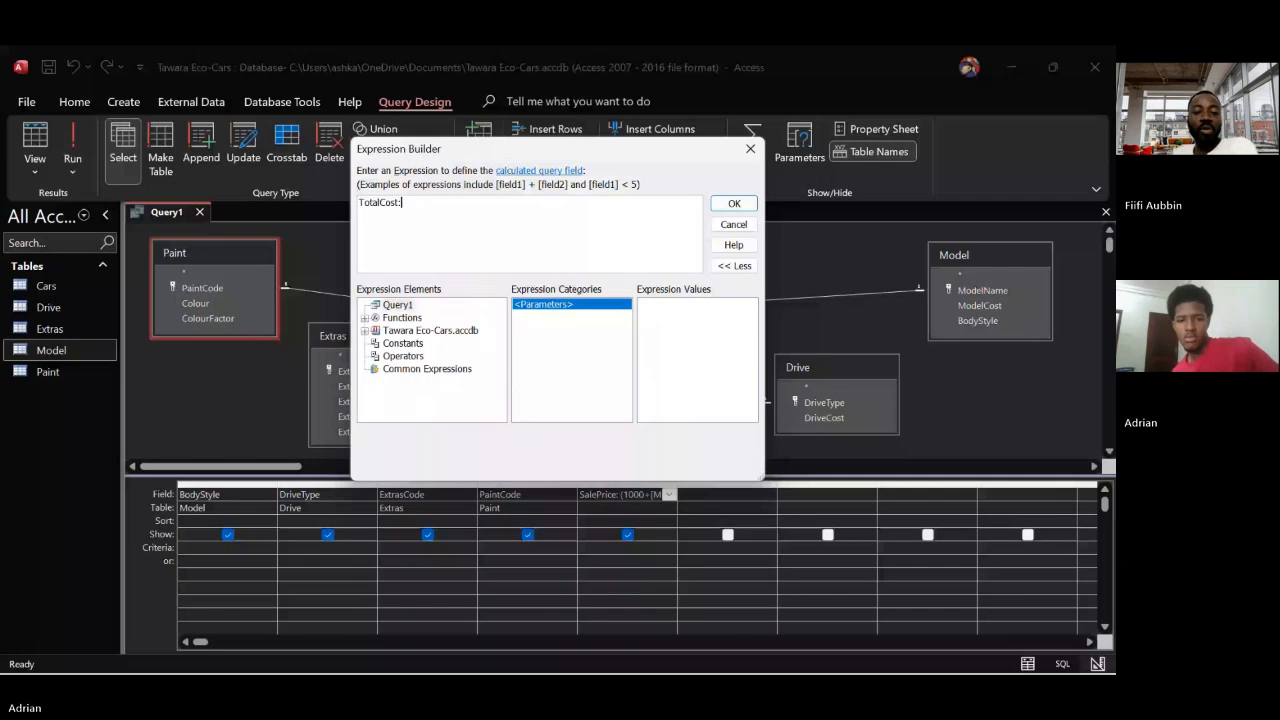
# Insert the BodyStyle field of the Model table into the TotalCost expression, followed by a plus sign
pyautogui.click(366, 330)
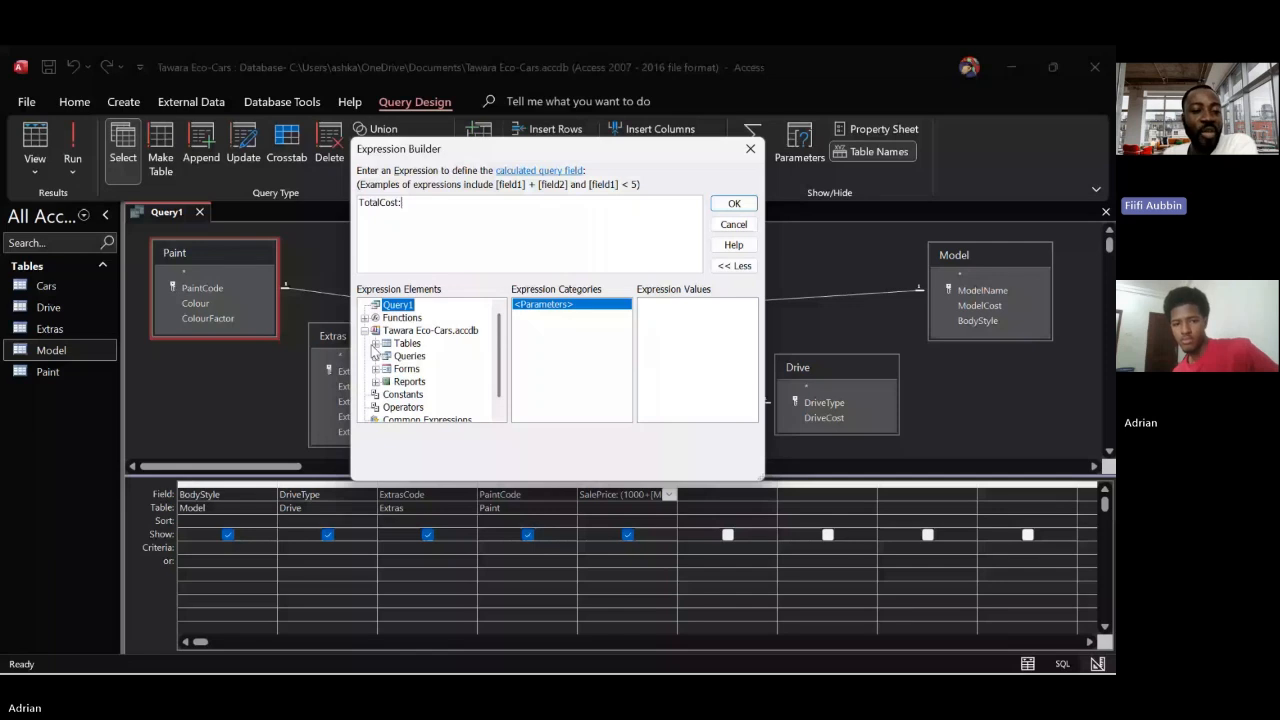
pyautogui.click(375, 343)
pyautogui.click(417, 394)
pyautogui.doubleClick(533, 305)
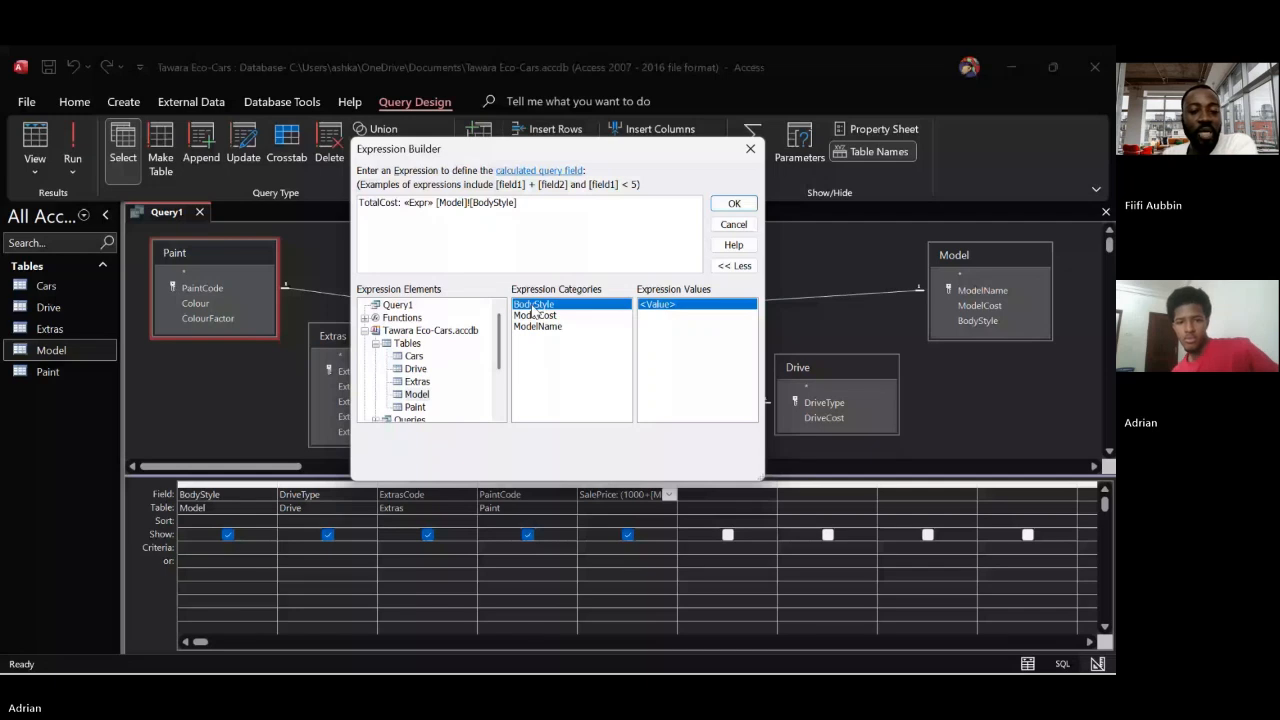
pyautogui.write('+')
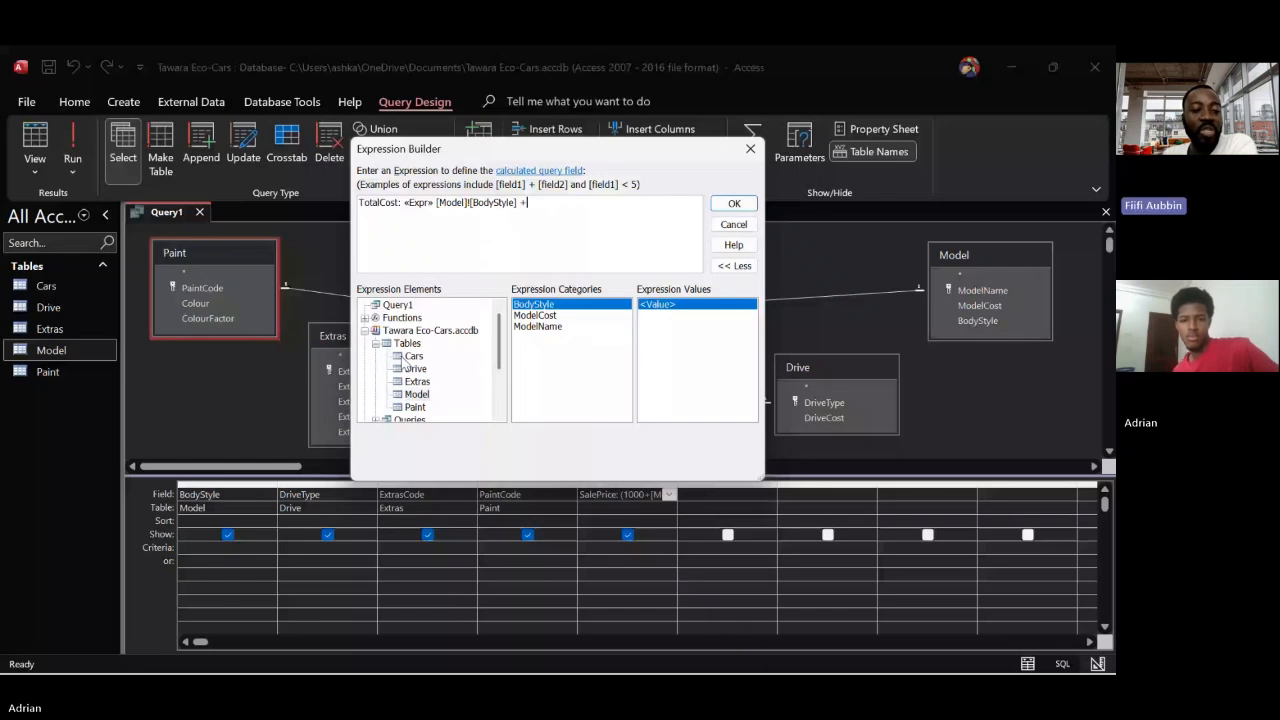
# Append the Drive table's DriveType and the Extras table's ExtrasCode to the TotalCost expression, each followed by a plus sign
pyautogui.click(415, 369)
pyautogui.doubleClick(533, 315)
pyautogui.write('+')
pyautogui.click(417, 382)
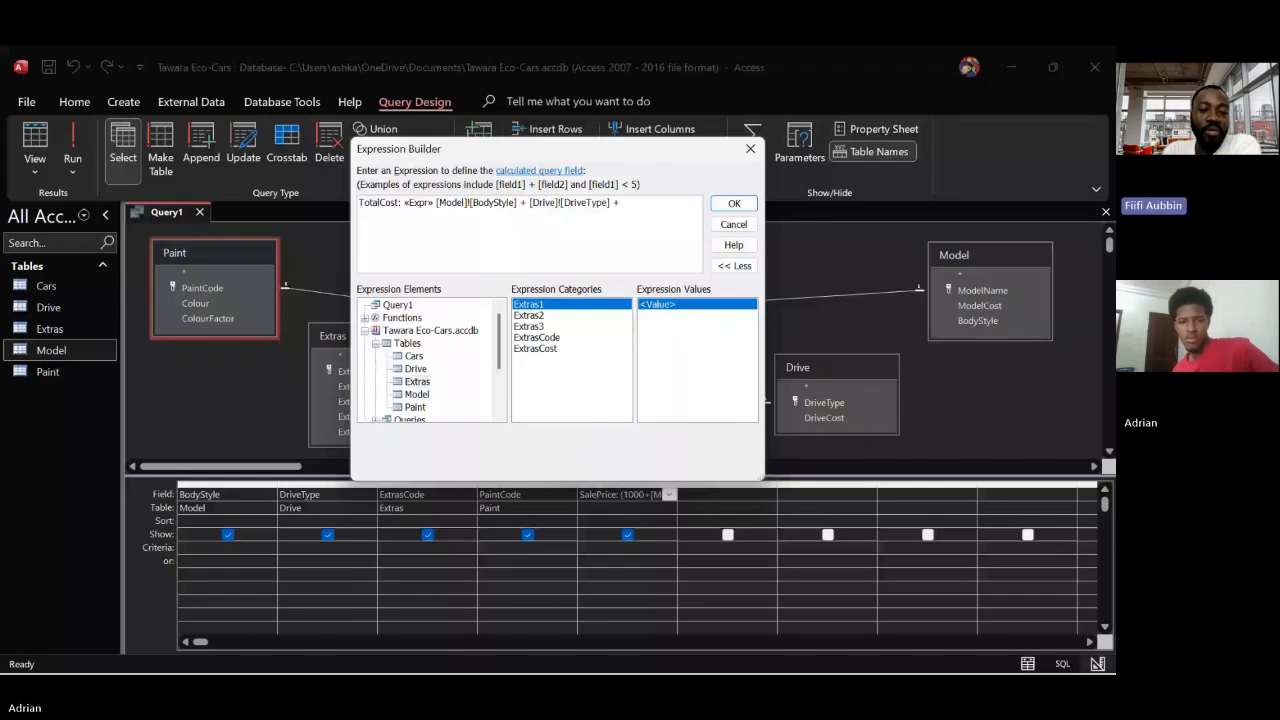
pyautogui.doubleClick(537, 337)
pyautogui.write('+')
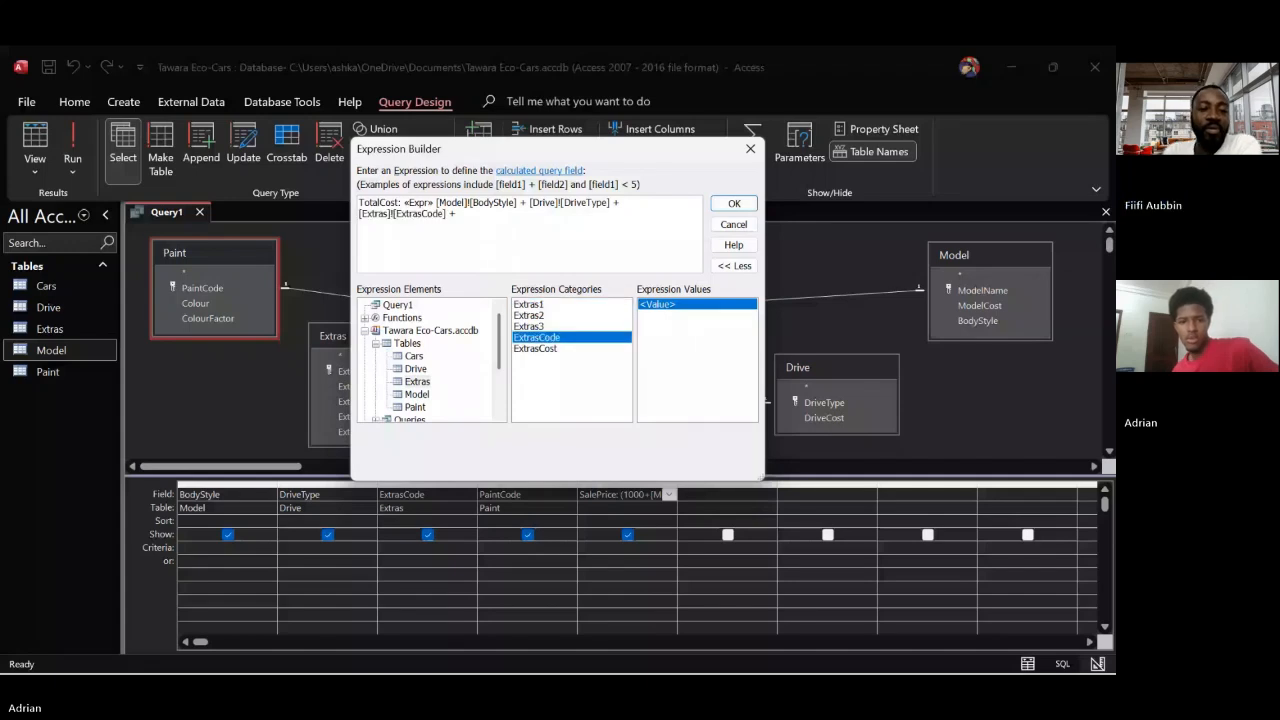
# List the Paint table's fields and change ExtrasCode to ExtrasCost in the TotalCost expression, ending it with a plus sign
pyautogui.click(416, 408)
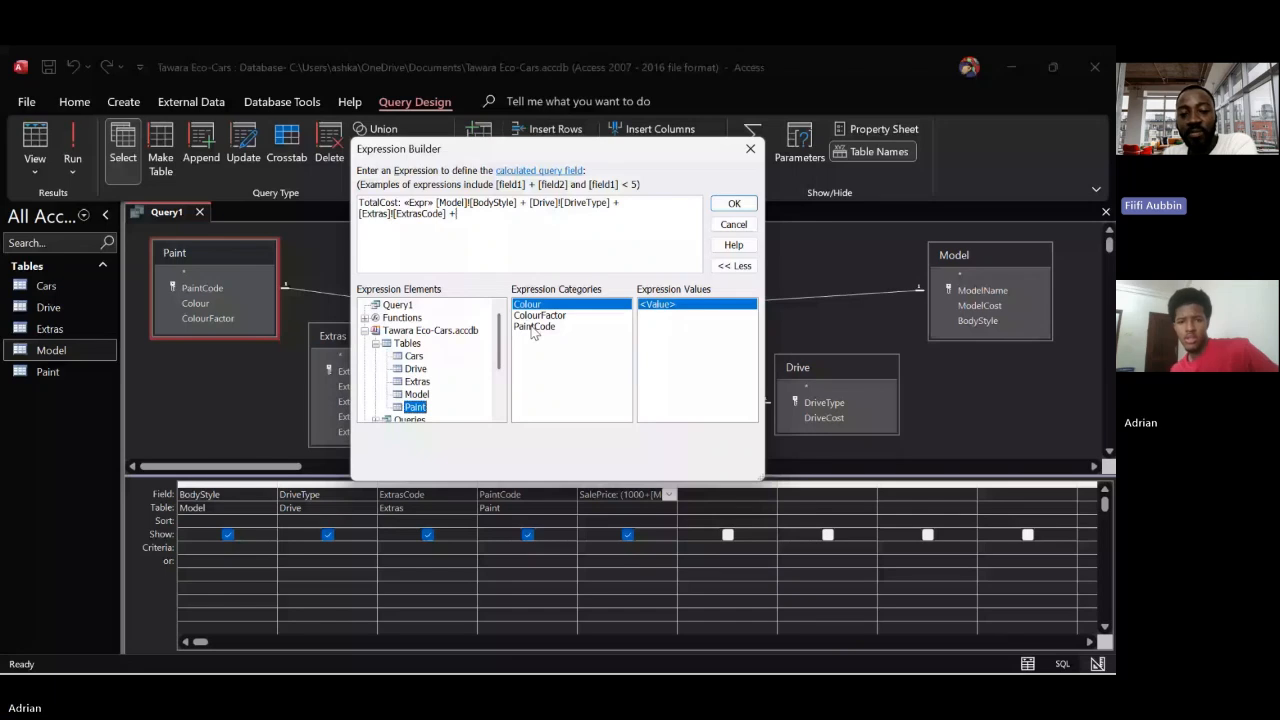
pyautogui.click(470, 214)
pyautogui.press('BackSpace')
pyautogui.press('BackSpace')
pyautogui.press('BackSpace')
pyautogui.press('BackSpace')
pyautogui.press('BackSpace')
pyautogui.write('st]+')
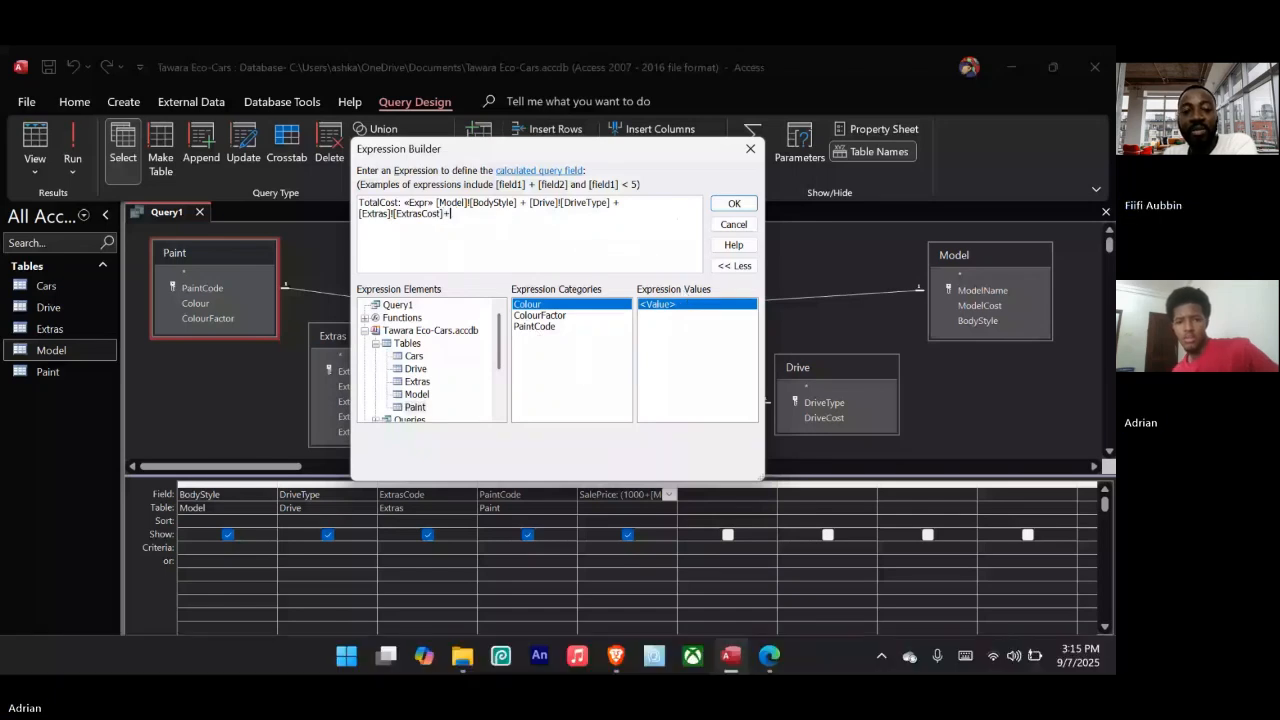
# Check the paint cost rule in the question paper, try adding Paint's PaintCode to the TotalCost expression, and close the Expression Builder
pyautogui.click(766, 654)
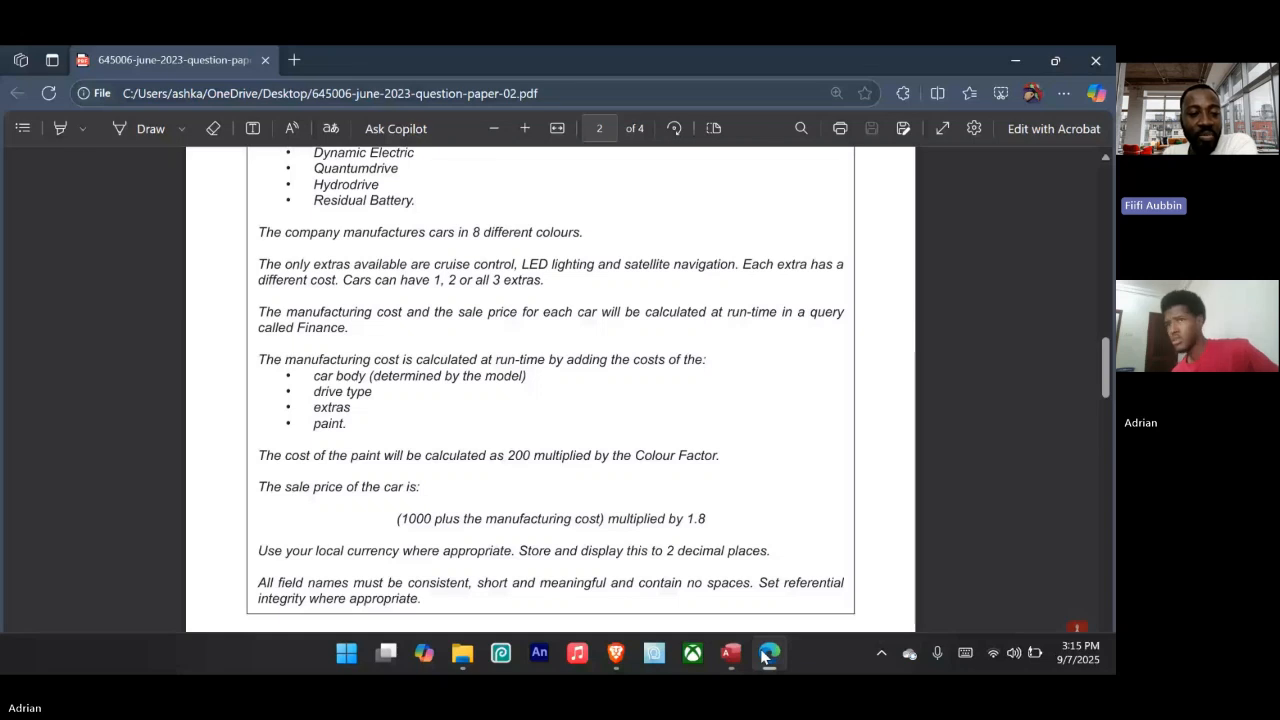
pyautogui.click(766, 654)
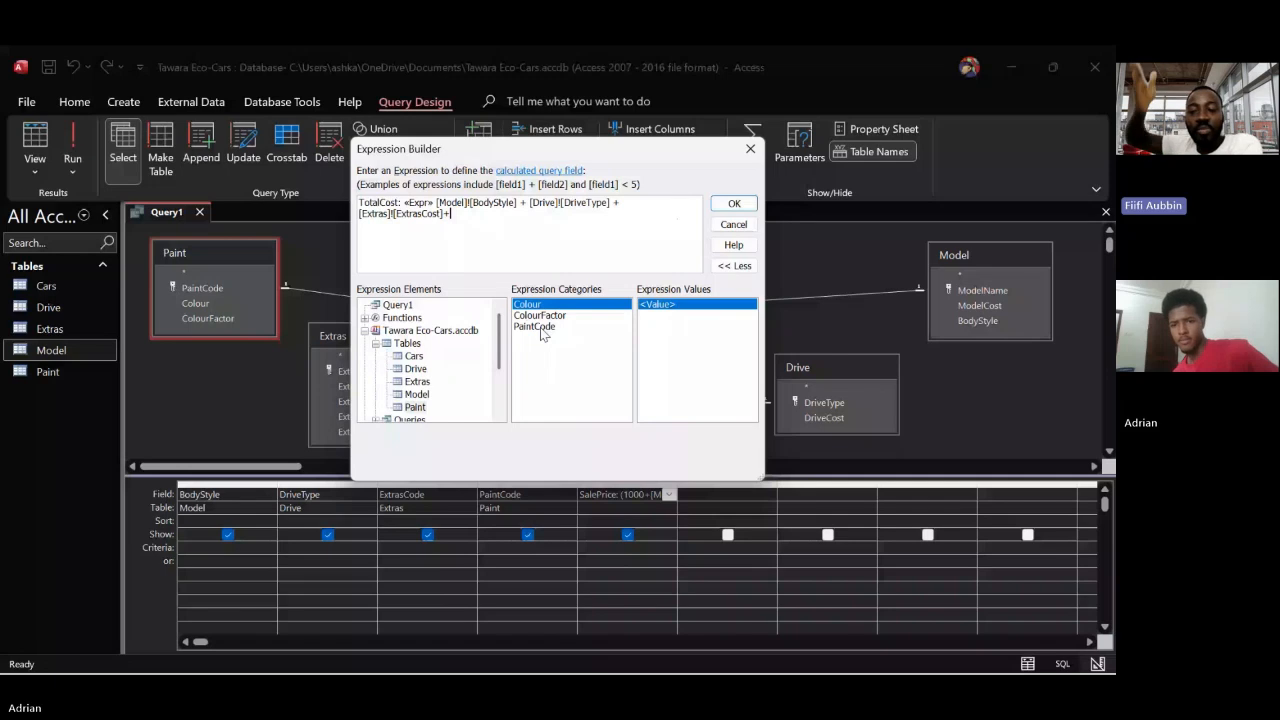
pyautogui.doubleClick(535, 326)
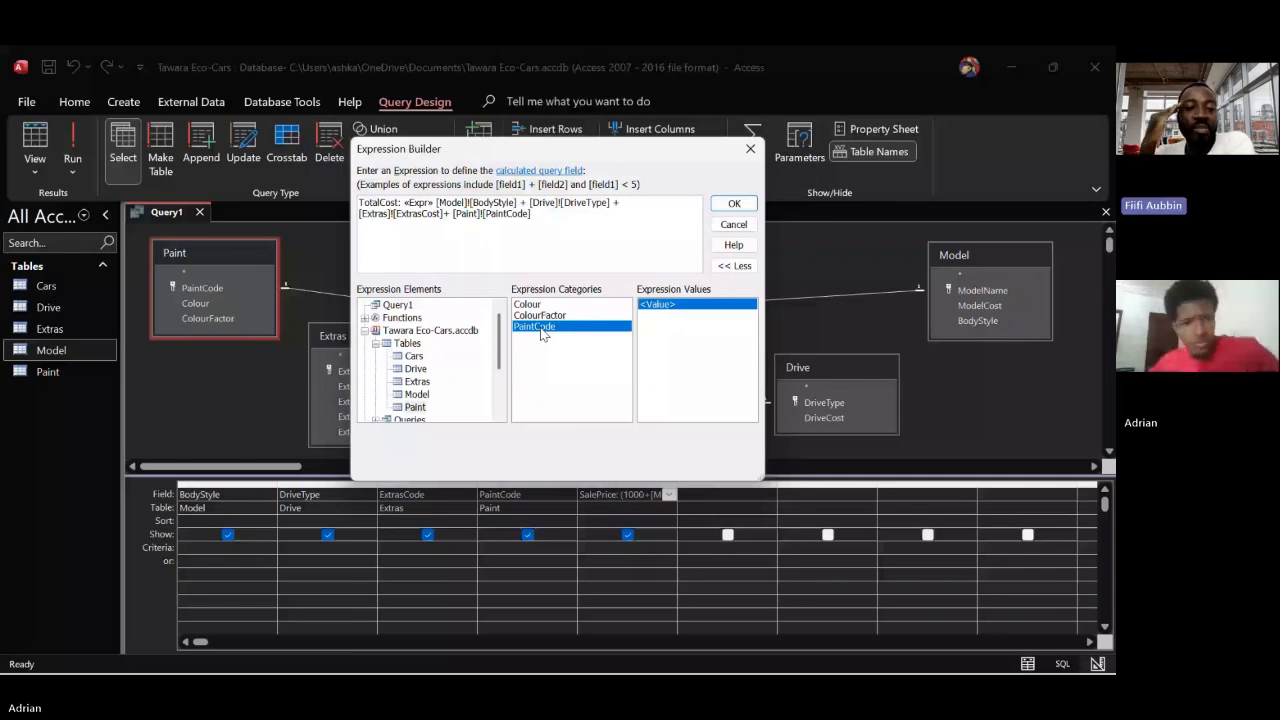
pyautogui.click(721, 206)
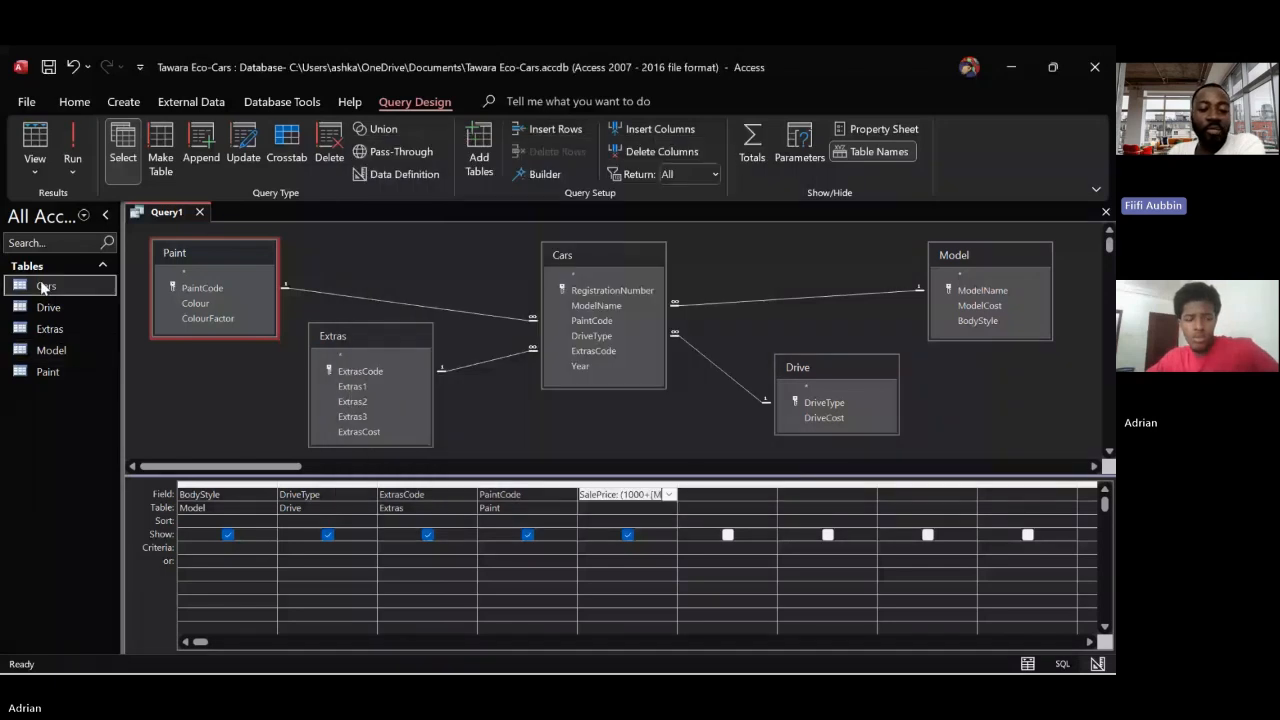
# Open the Cars, Drive, Extras, Model and Paint tables to look at their cost and code fields
pyautogui.doubleClick(42, 287)
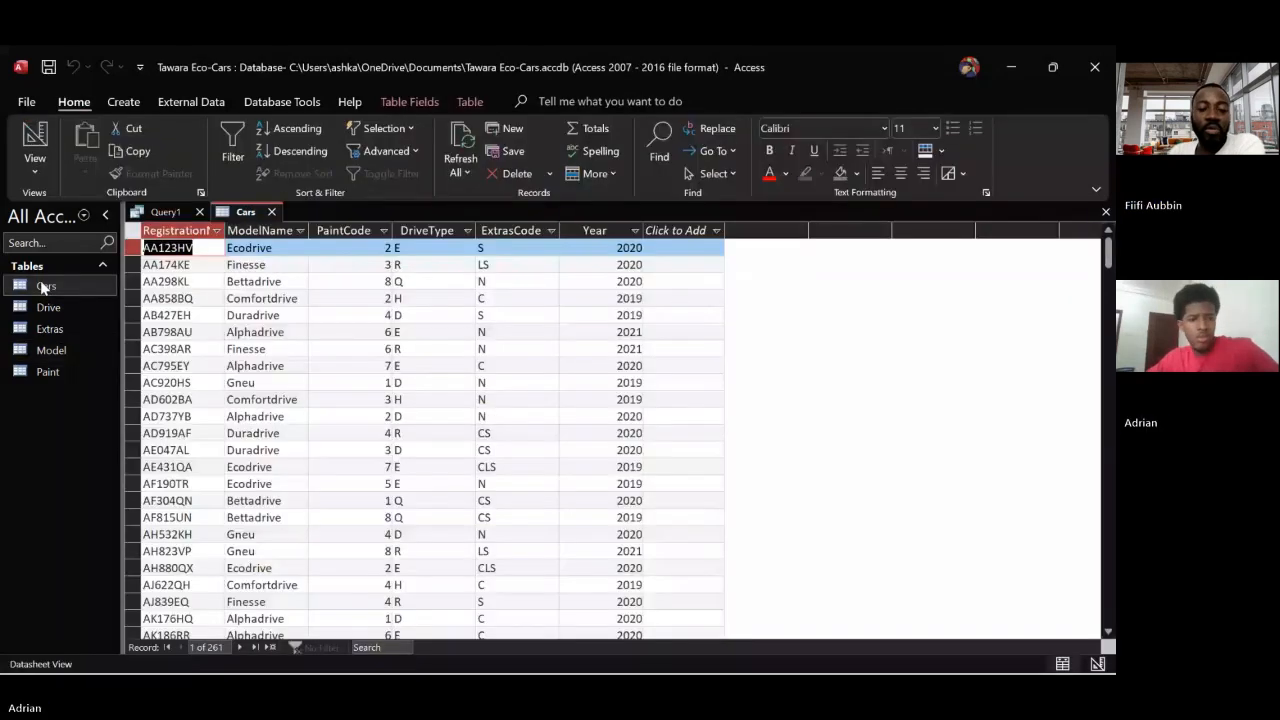
pyautogui.doubleClick(45, 308)
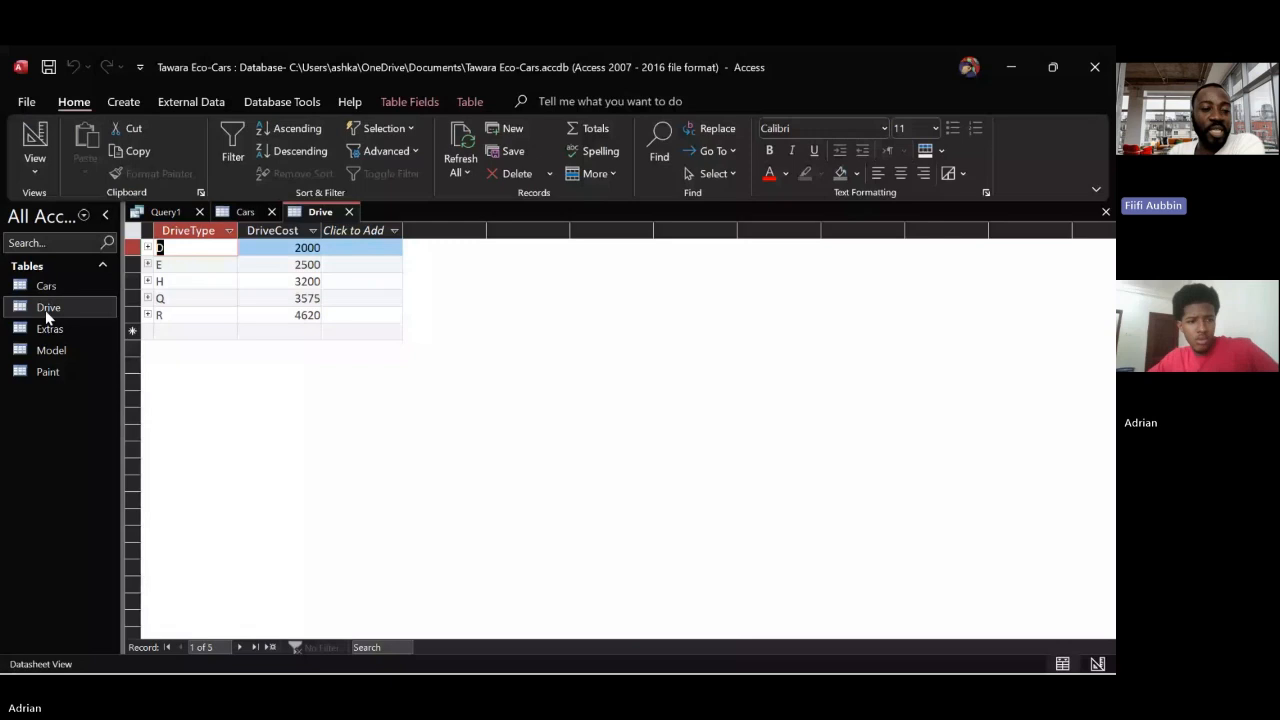
pyautogui.doubleClick(48, 329)
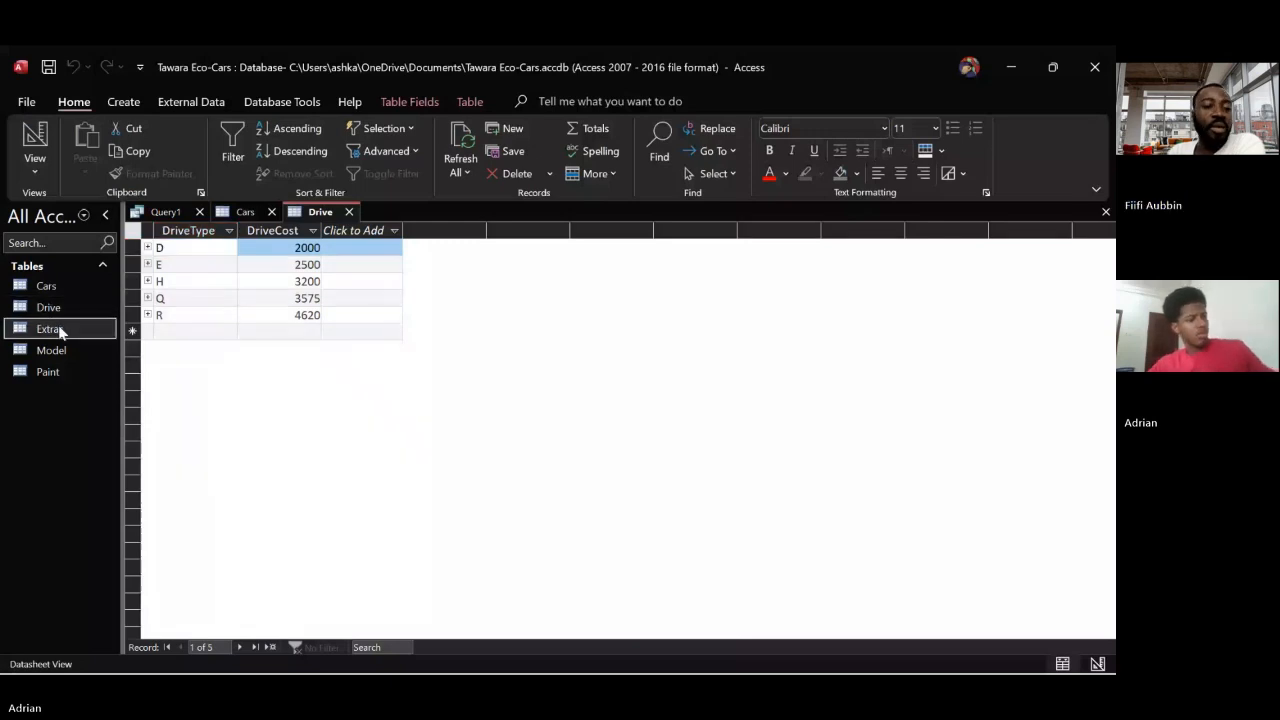
pyautogui.doubleClick(57, 348)
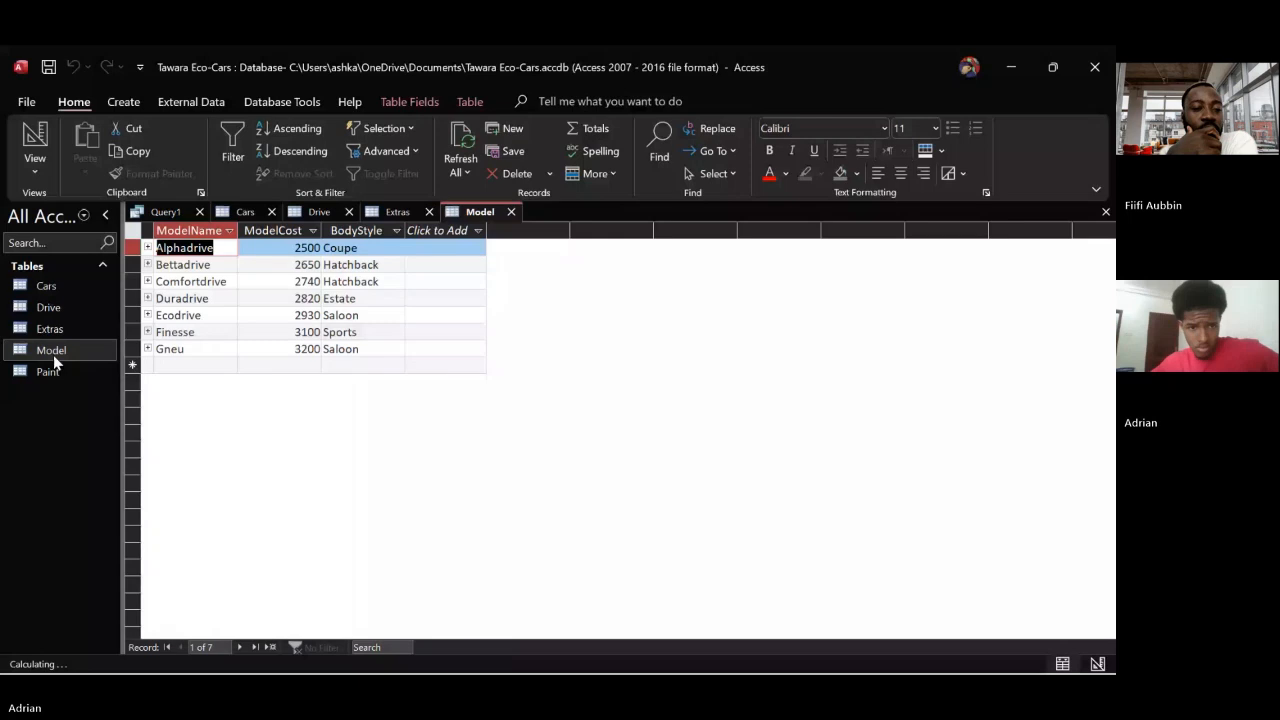
pyautogui.doubleClick(48, 371)
# Inspect the BodyStyle and ModelCost fields of the Model table in Design View, and open the Extras table in Design View
pyautogui.click(474, 213)
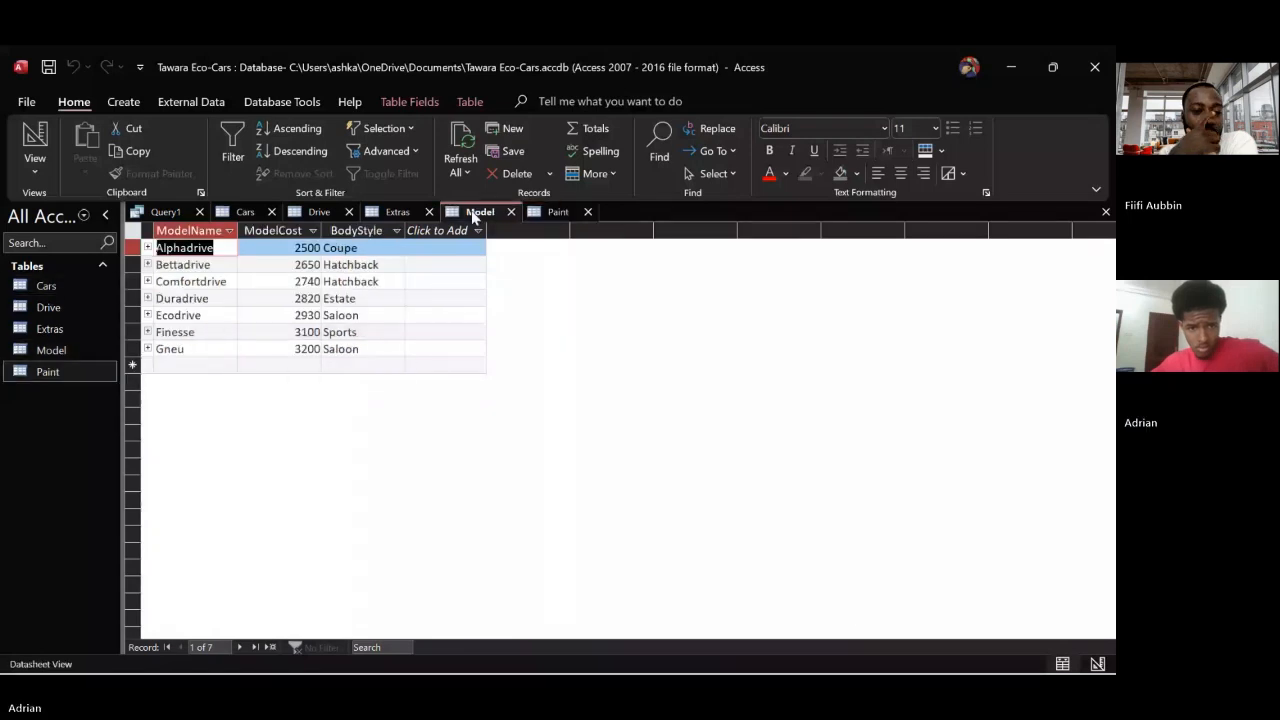
pyautogui.rightClick(474, 216)
pyautogui.click(506, 305)
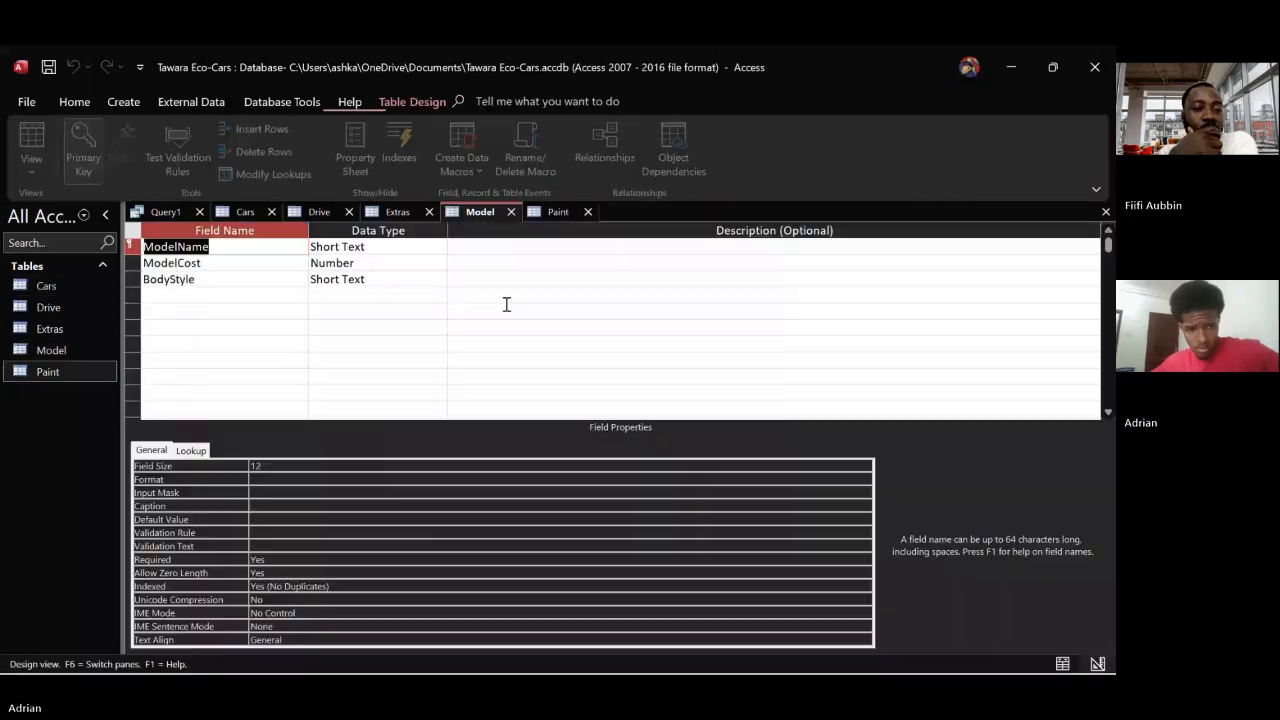
pyautogui.click(263, 279)
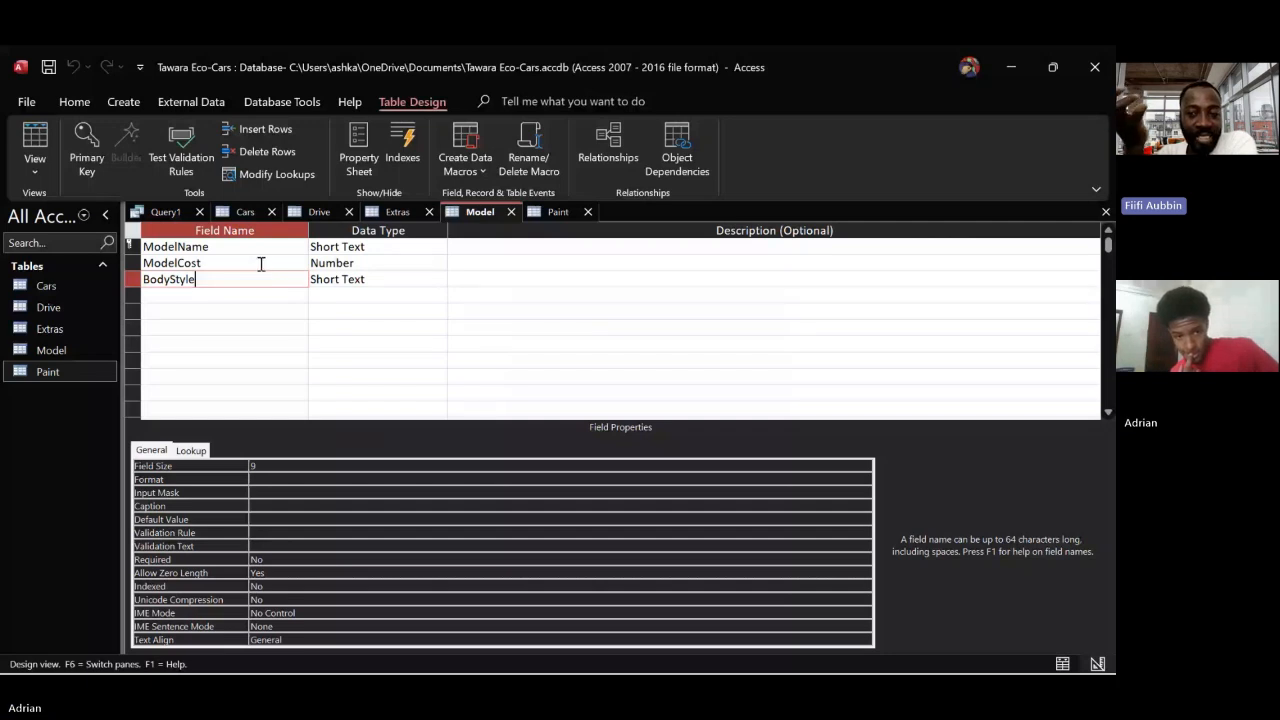
pyautogui.click(260, 264)
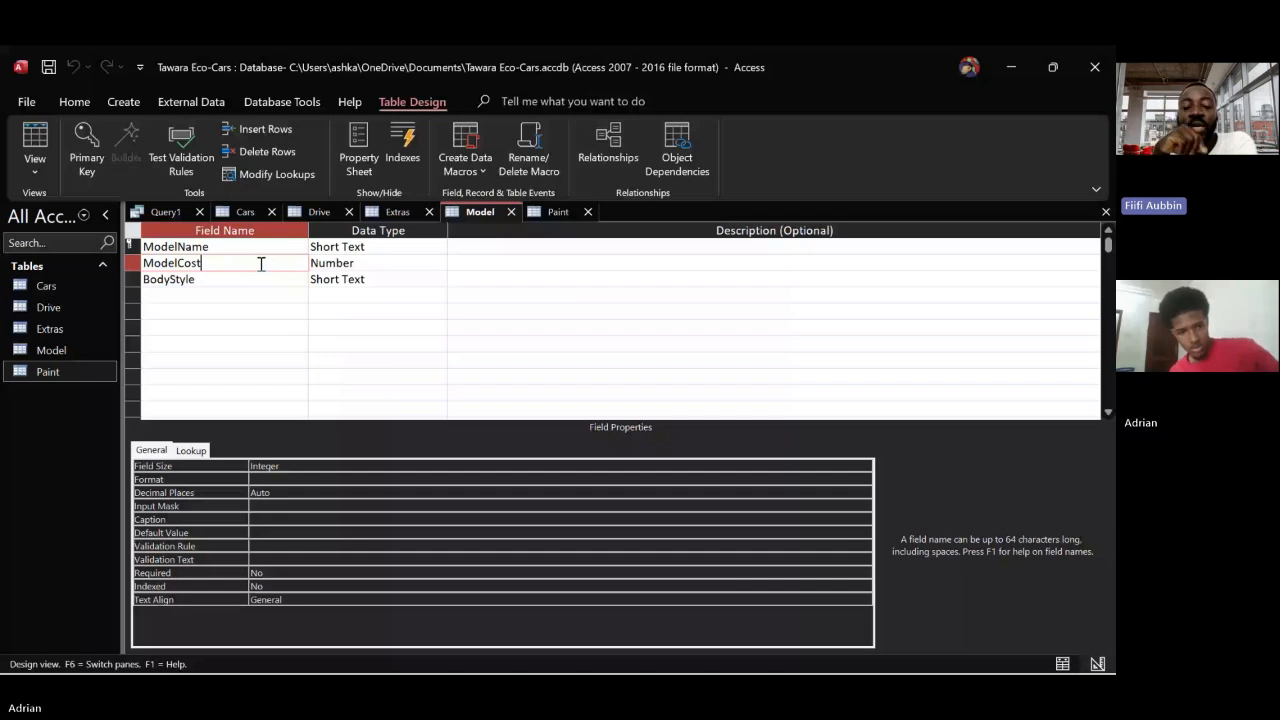
pyautogui.rightClick(382, 214)
pyautogui.click(418, 304)
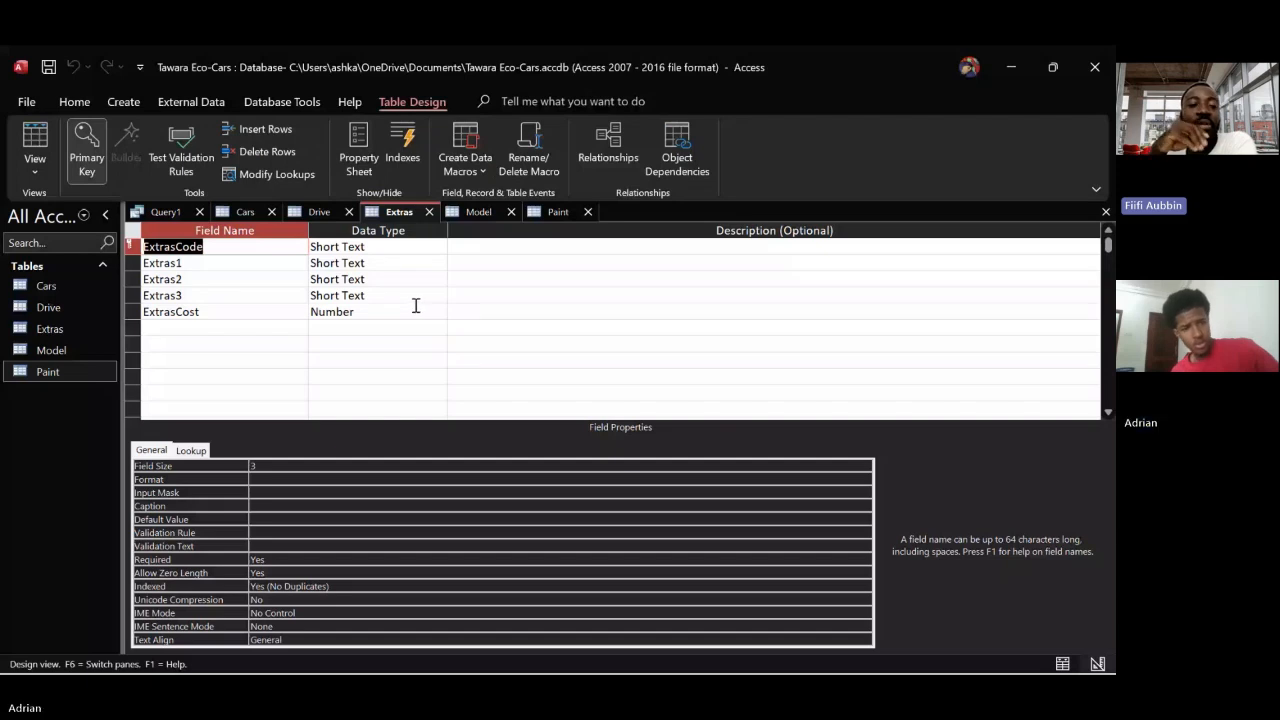
# Inspect the ExtrasCost field of the Extras table, and open the Paint and Drive tables in Design View
pyautogui.click(222, 313)
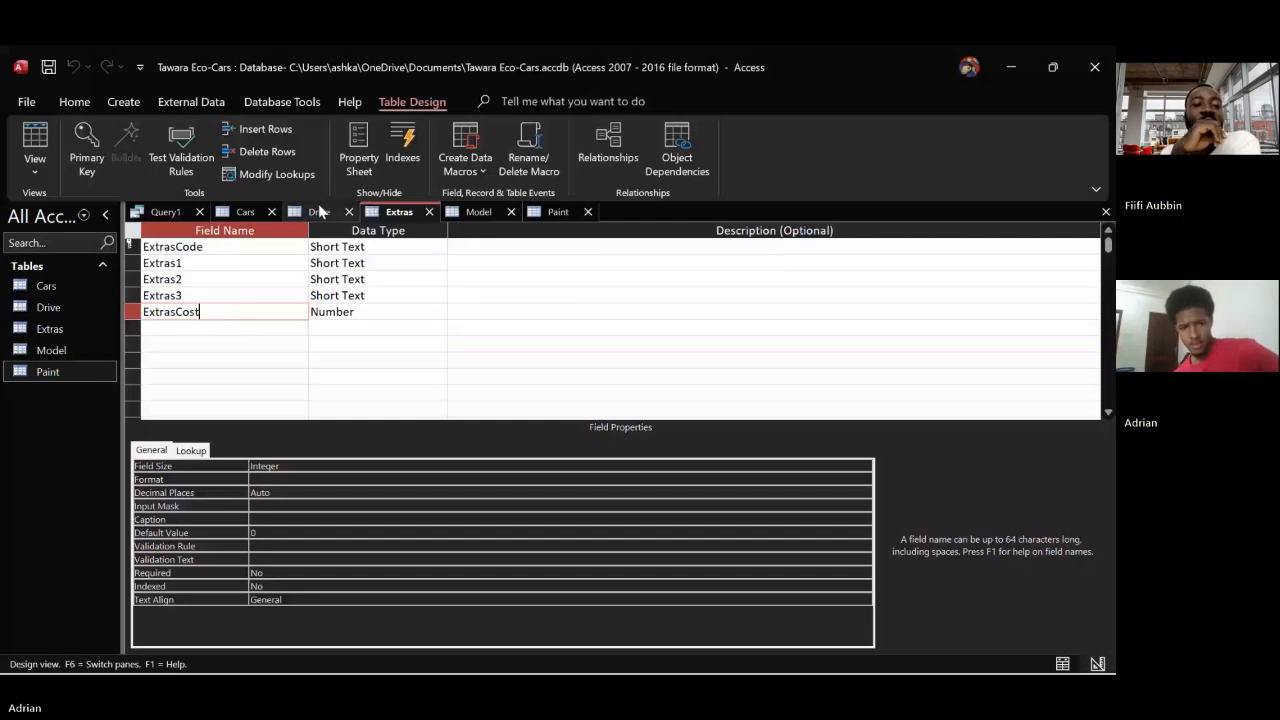
pyautogui.click(552, 213)
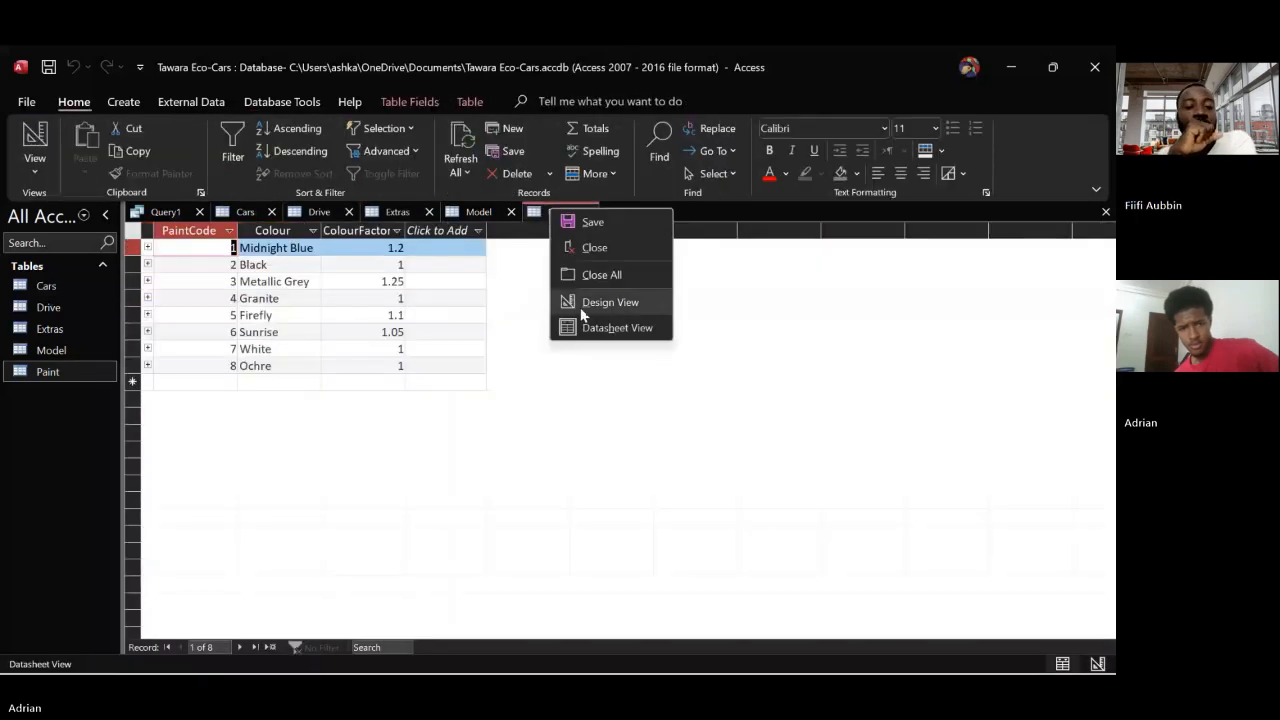
pyautogui.click(582, 306)
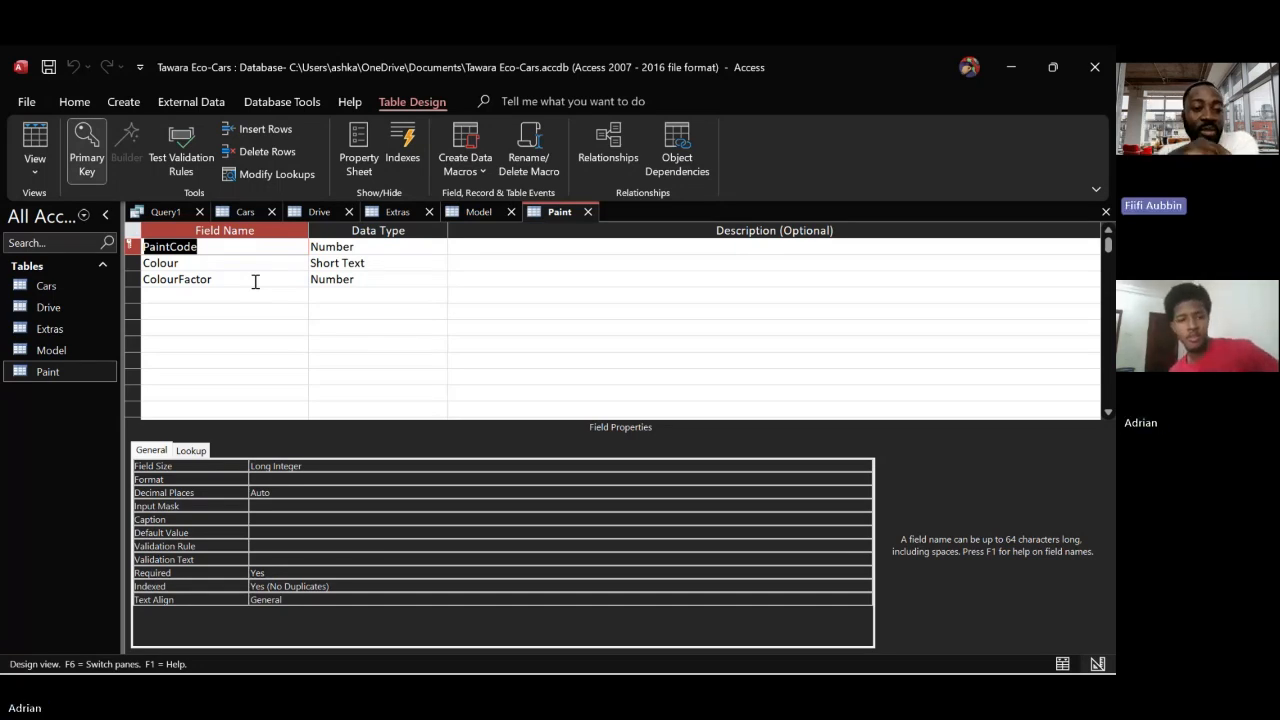
pyautogui.click(305, 212)
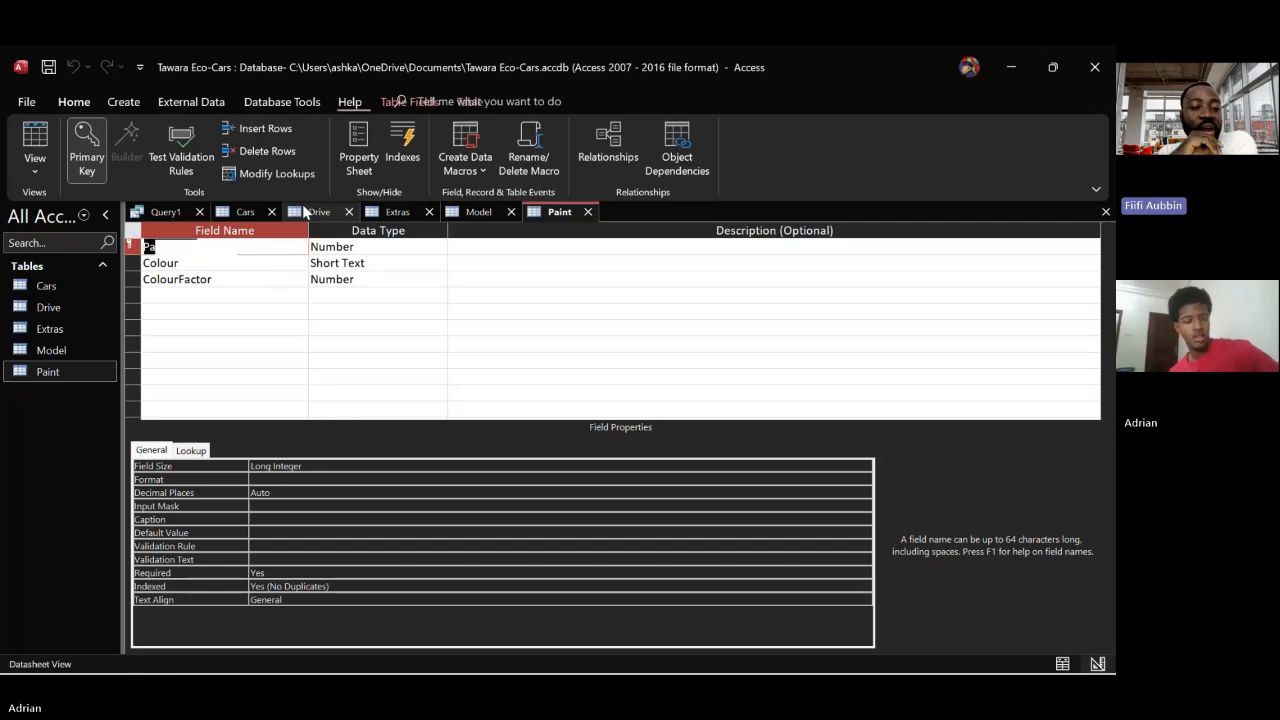
pyautogui.rightClick(305, 212)
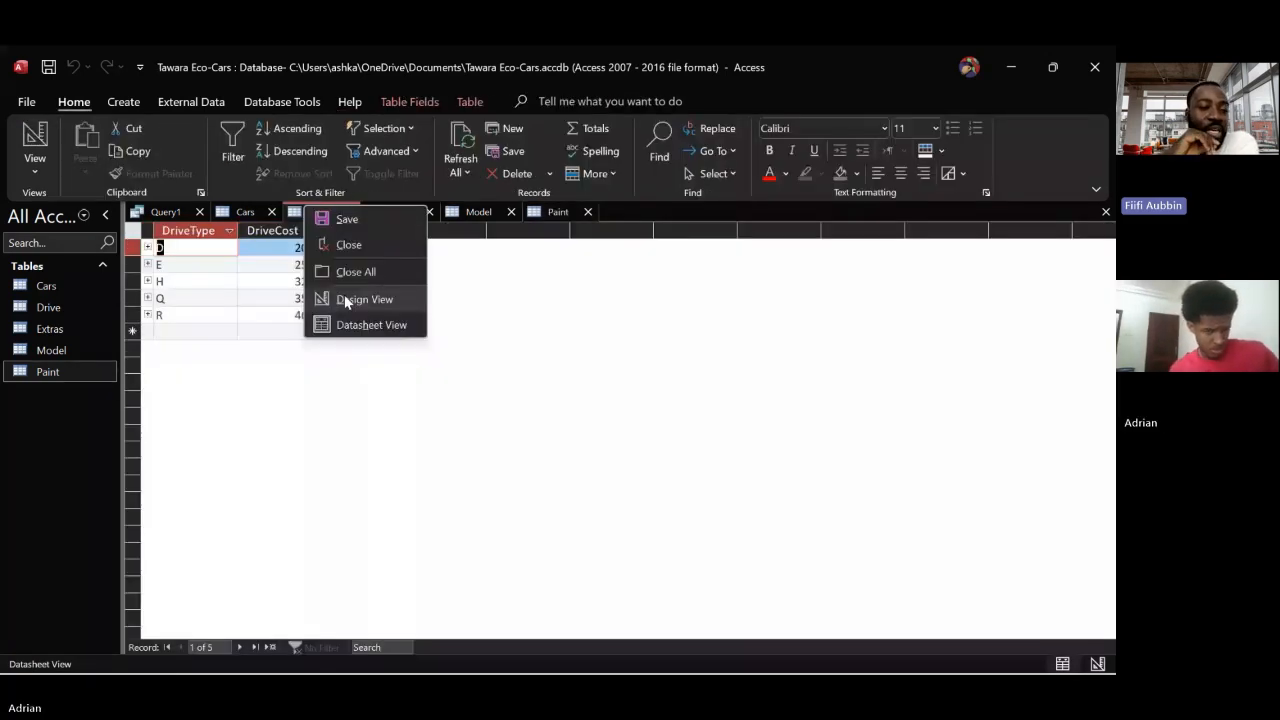
pyautogui.click(345, 299)
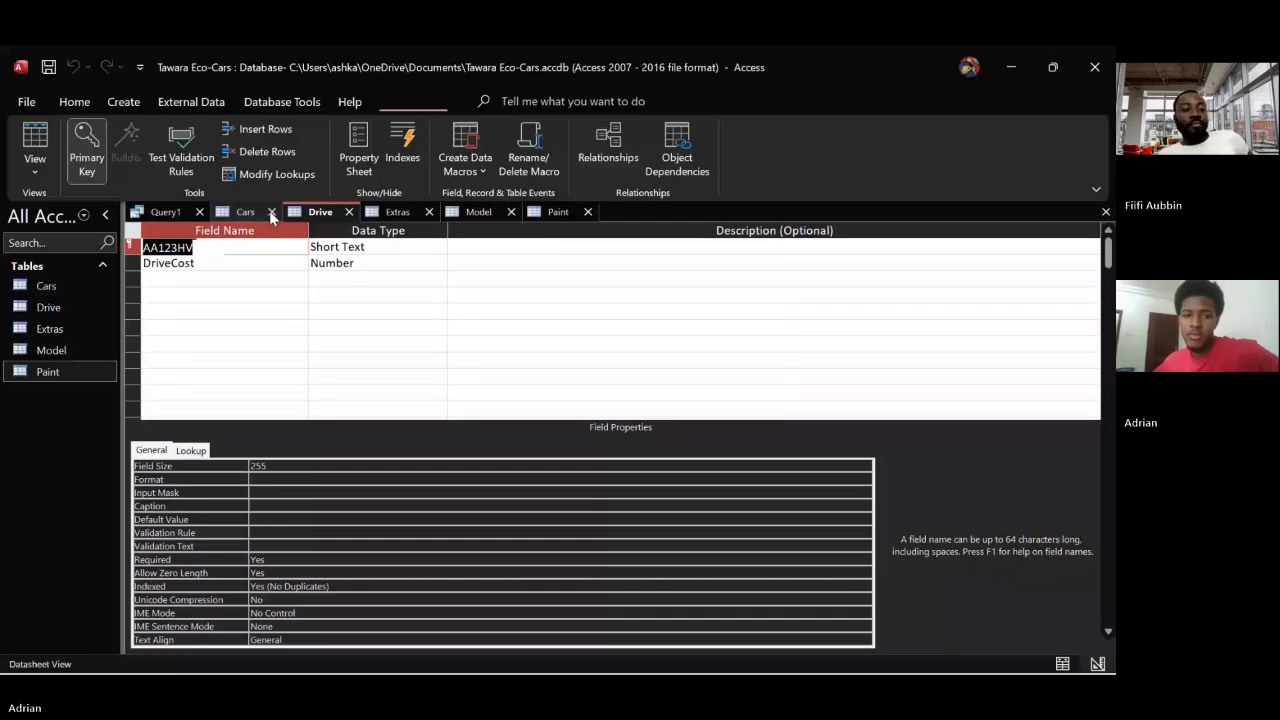
# Close the Cars, Drive, Extras, Model and Paint tables and return to the Query1 design
pyautogui.click(271, 213)
pyautogui.click(271, 213)
pyautogui.click(272, 213)
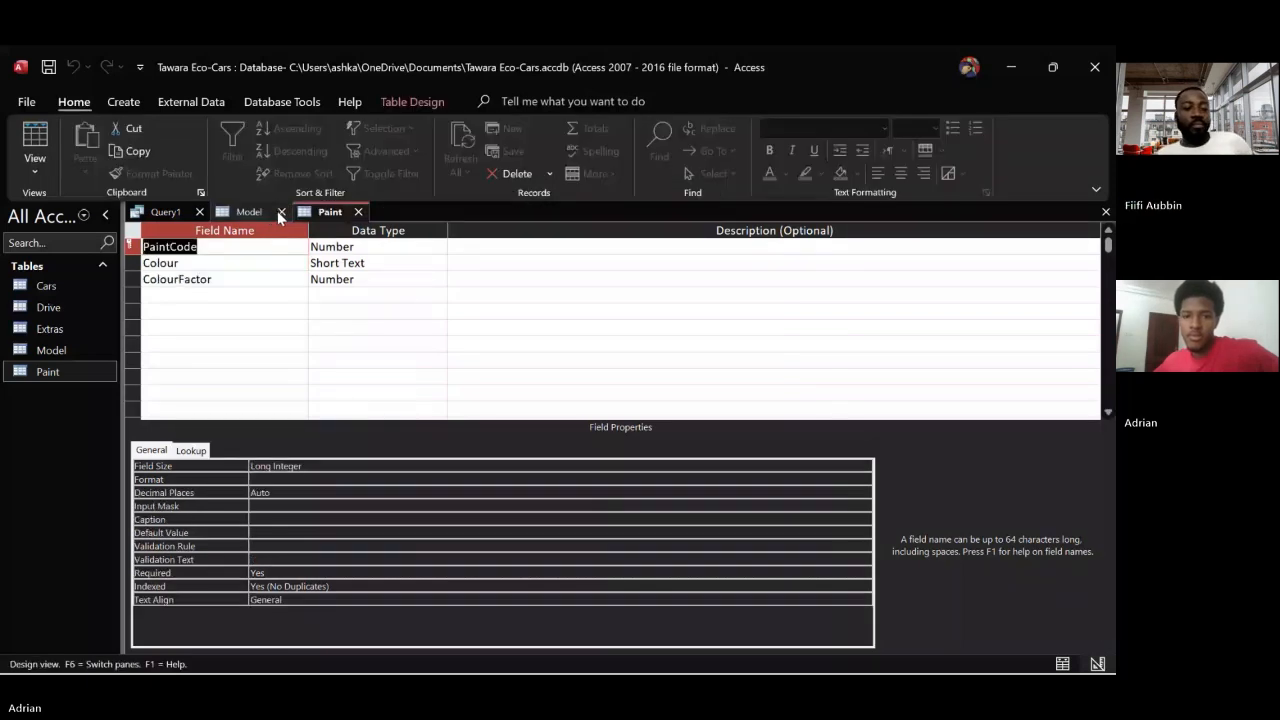
pyautogui.click(277, 211)
pyautogui.click(277, 211)
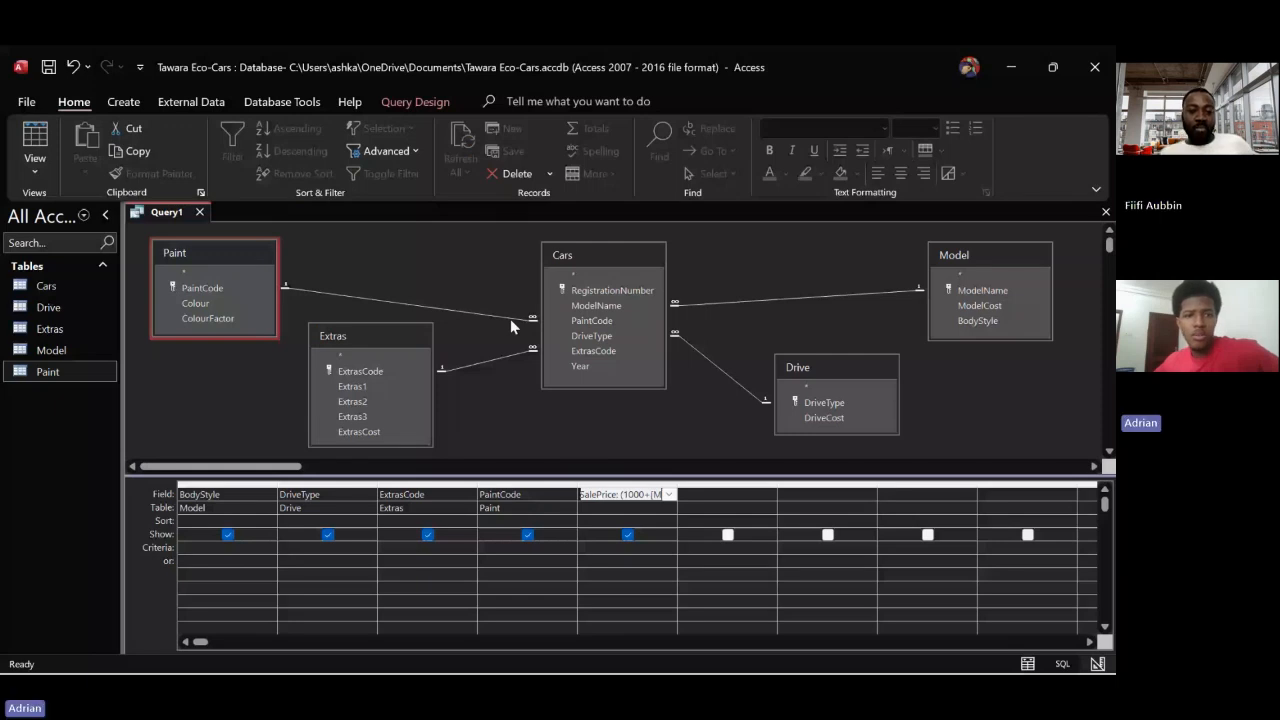
# Open the query's SalePrice calculated field in the Expression Builder and replace its whole expression with only "SalePrice:"
pyautogui.click(625, 494)
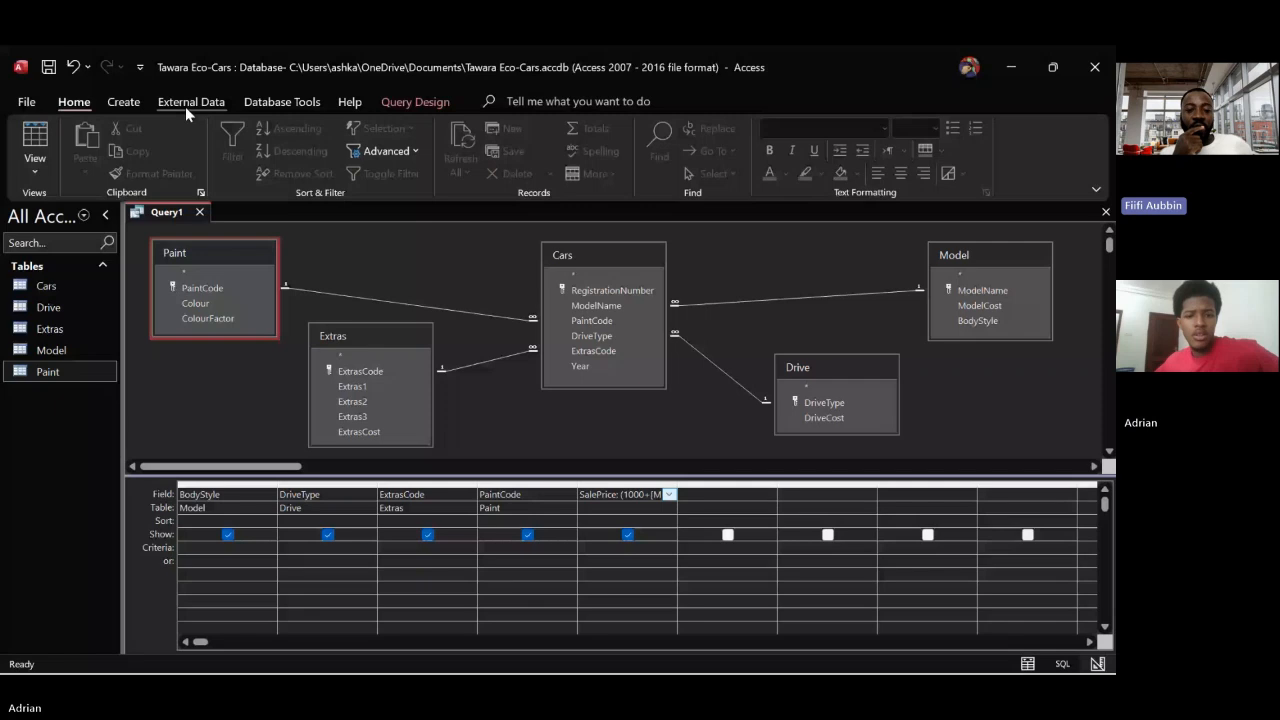
pyautogui.click(113, 104)
pyautogui.click(190, 103)
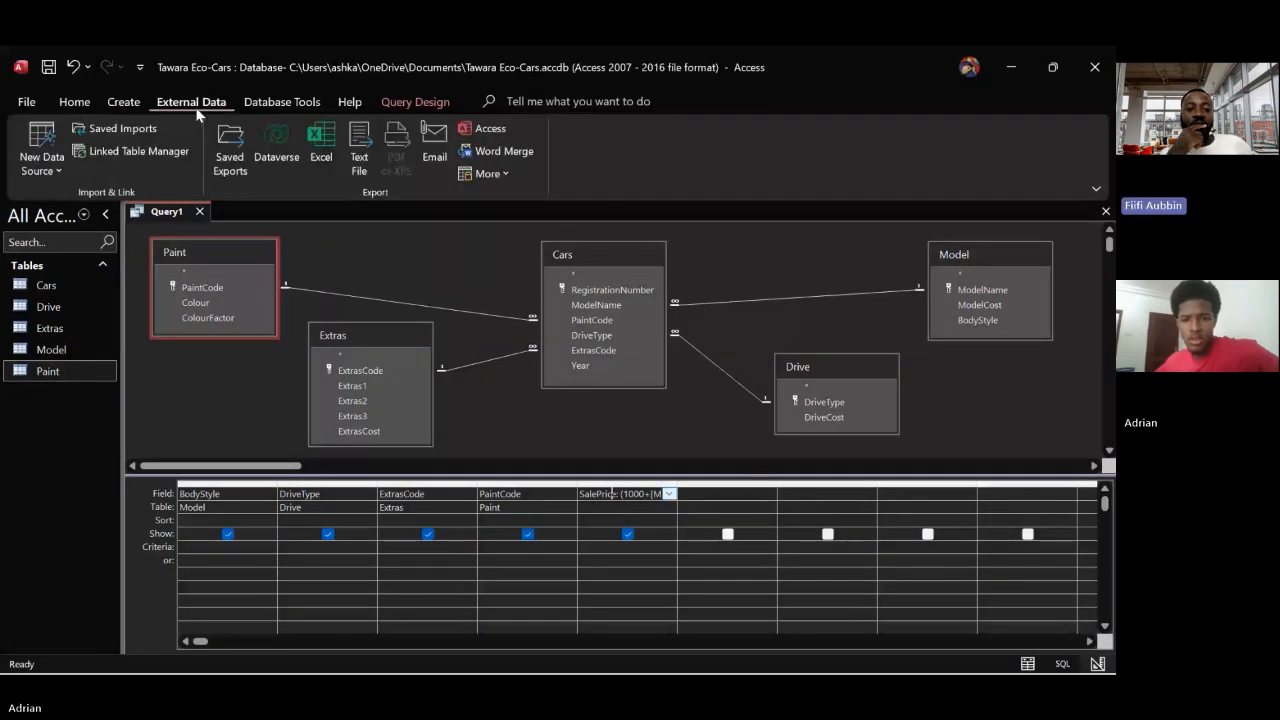
pyautogui.click(249, 106)
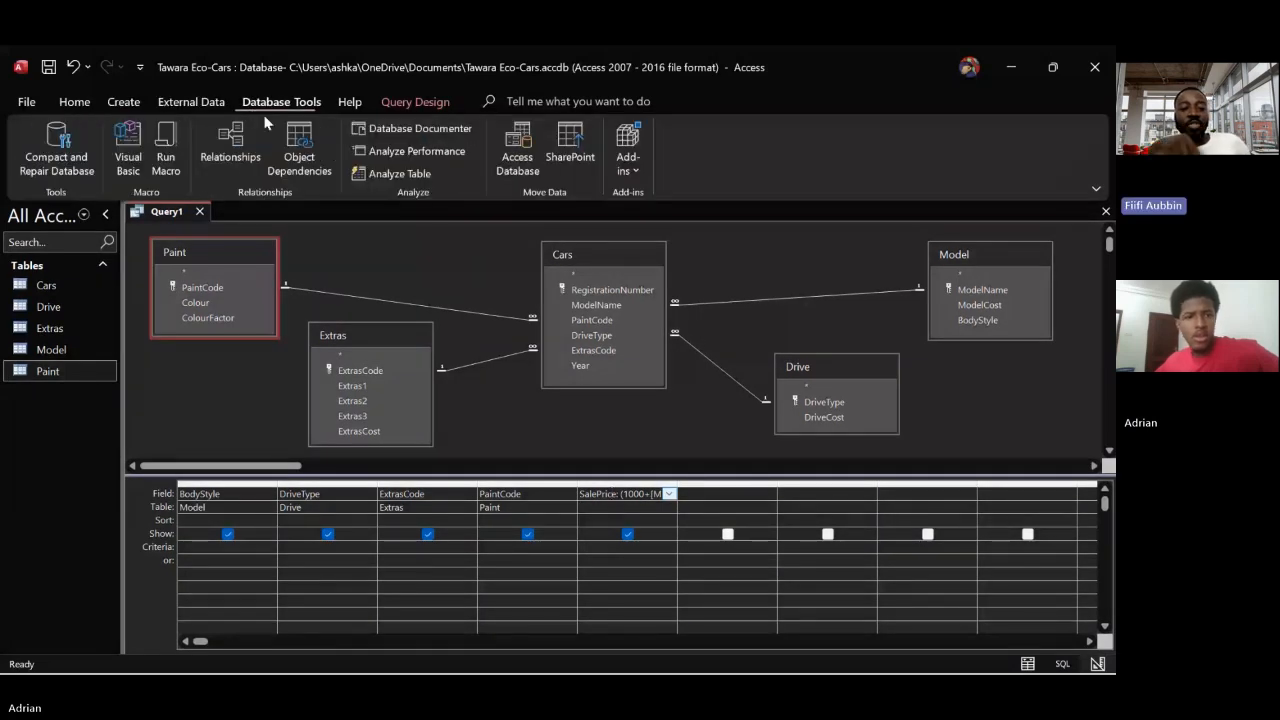
pyautogui.doubleClick(612, 494)
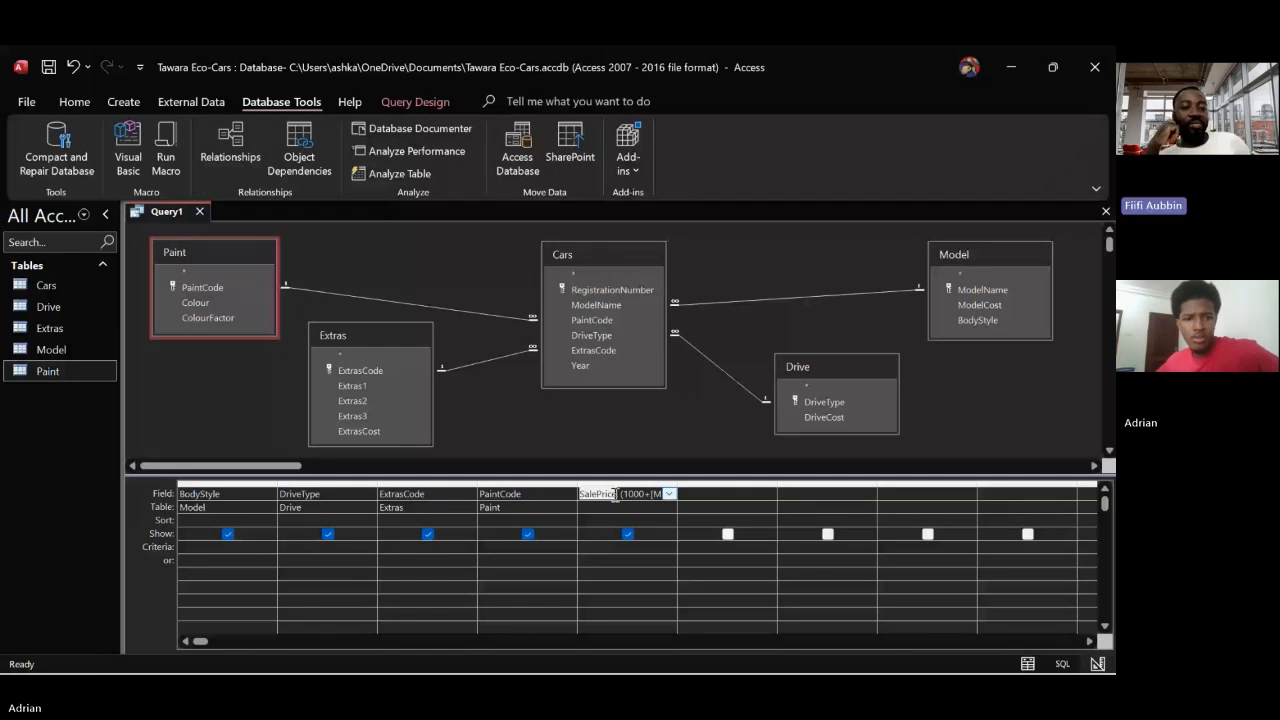
pyautogui.click(641, 494)
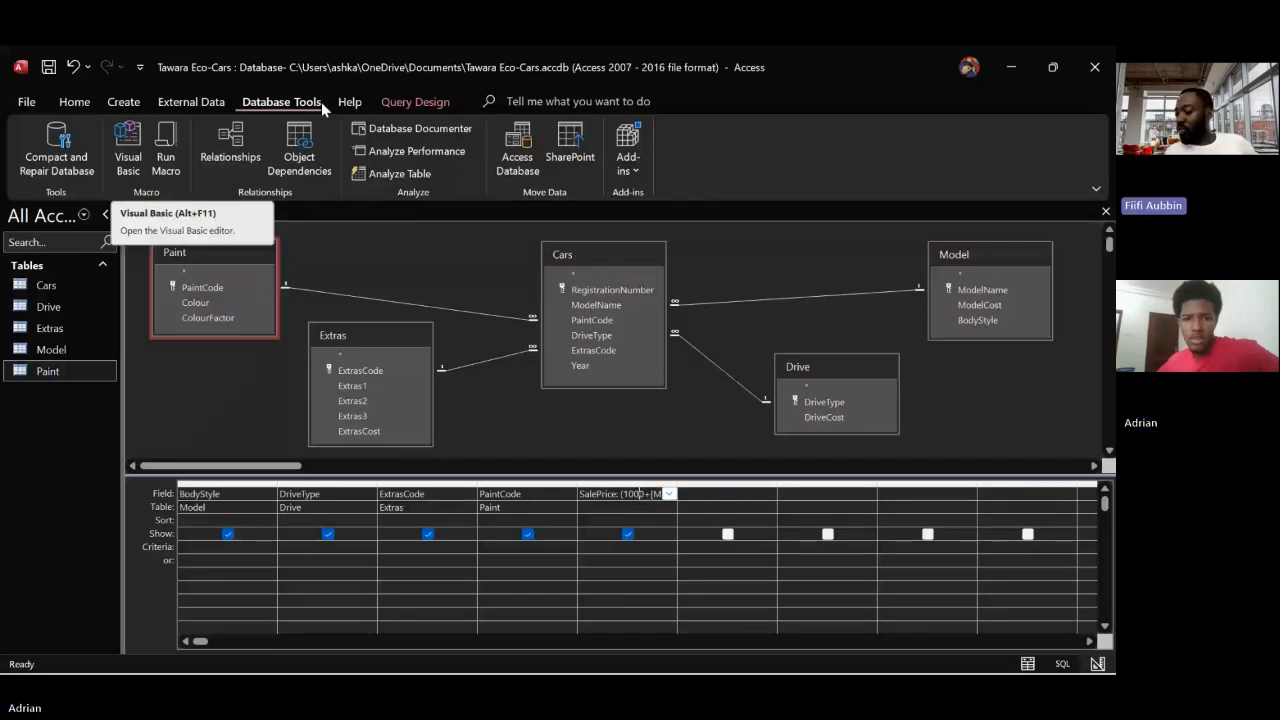
pyautogui.click(415, 101)
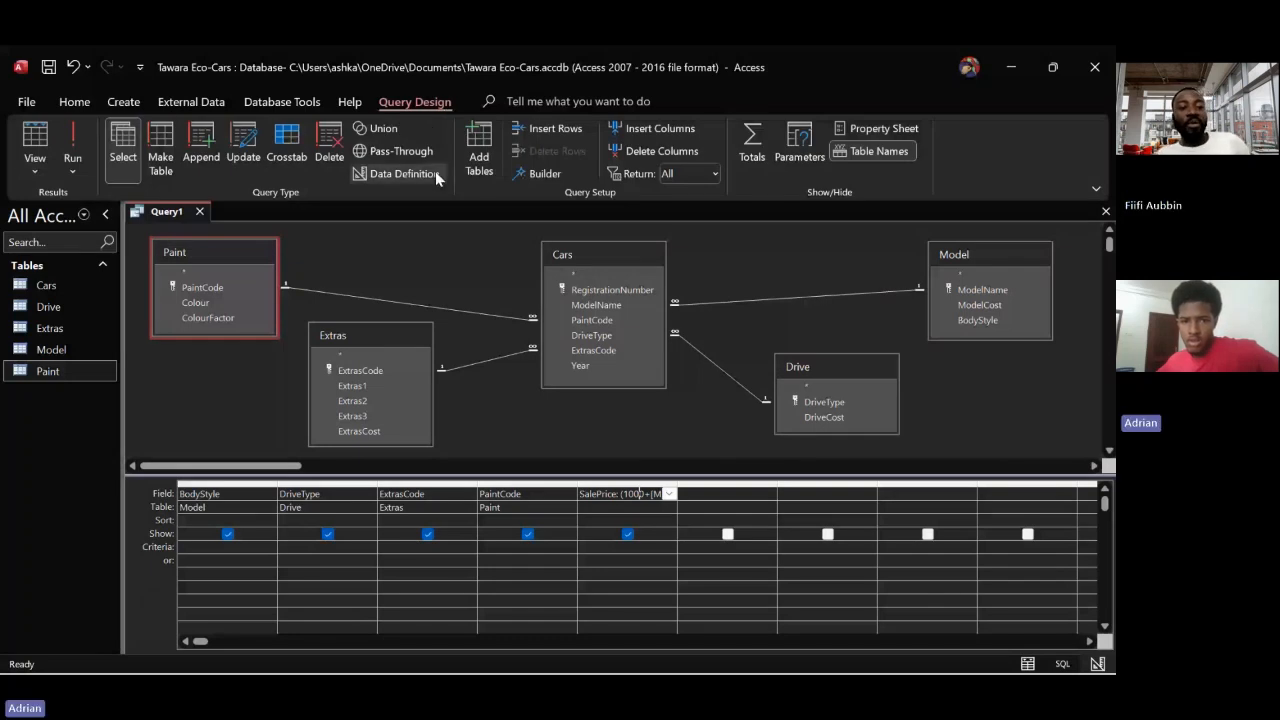
pyautogui.click(538, 173)
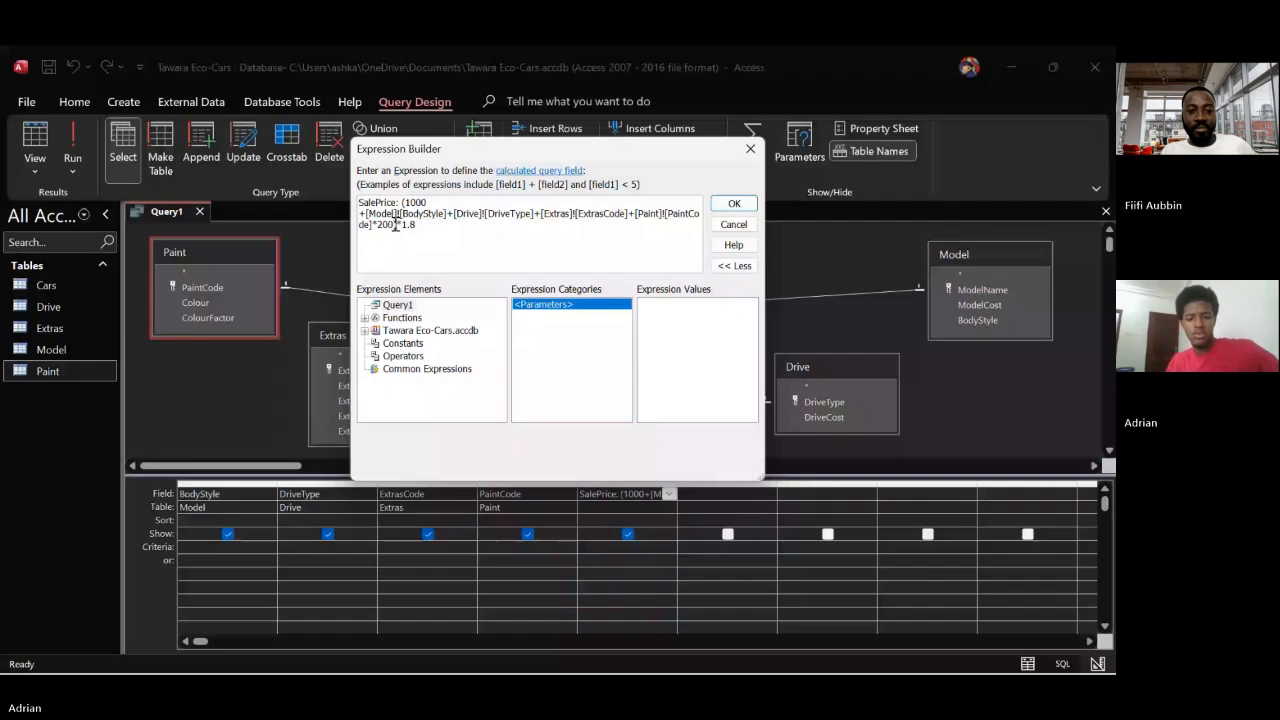
pyautogui.hotkey('ctrl', 'a')
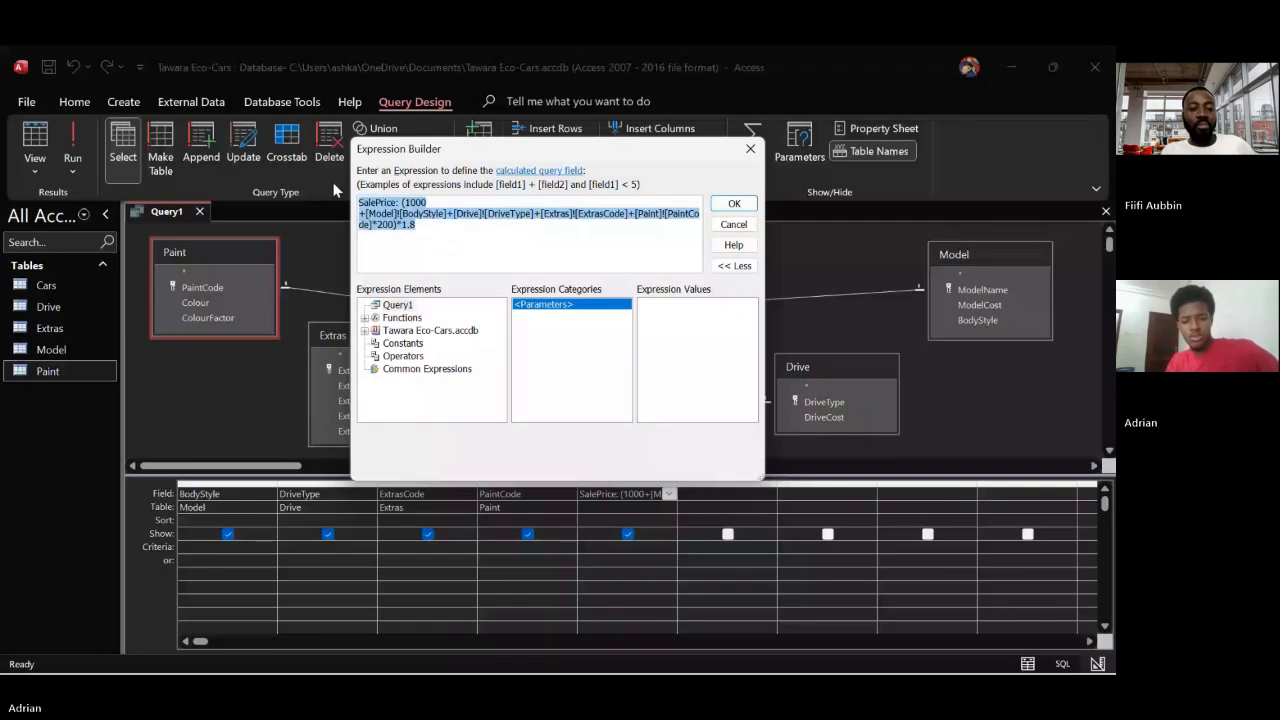
pyautogui.write('SalePr')
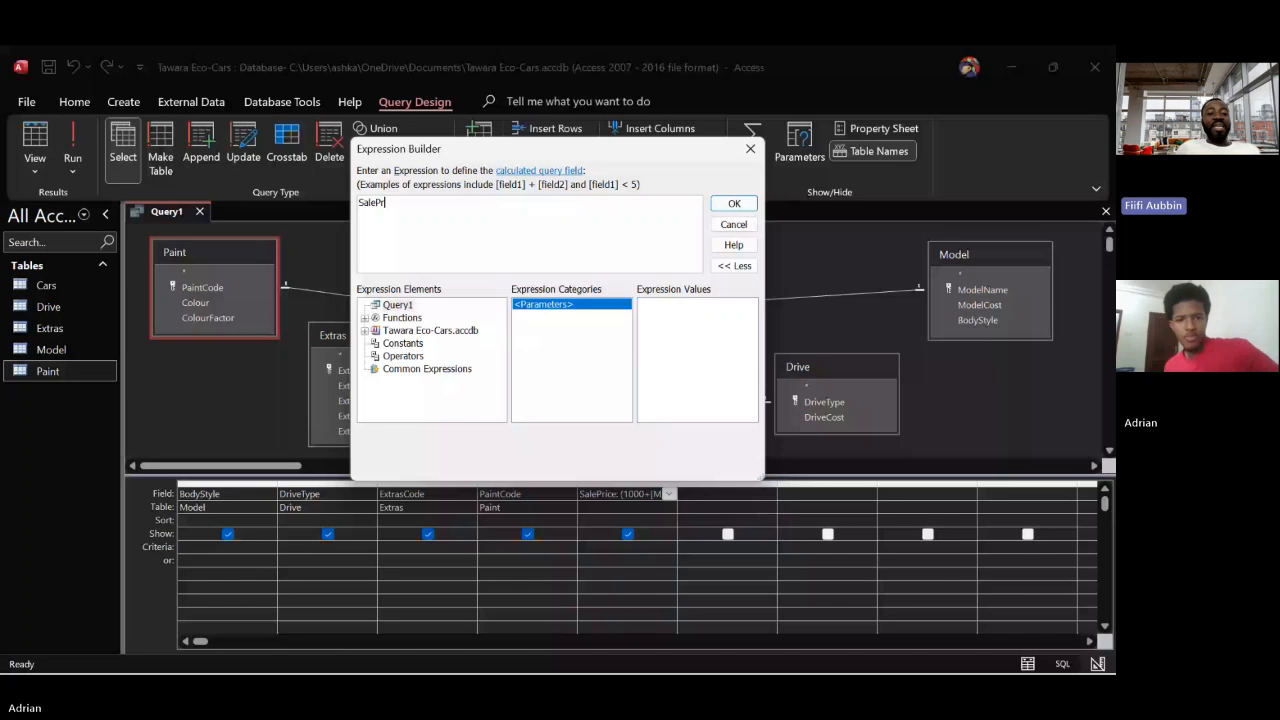
pyautogui.write('ice:')
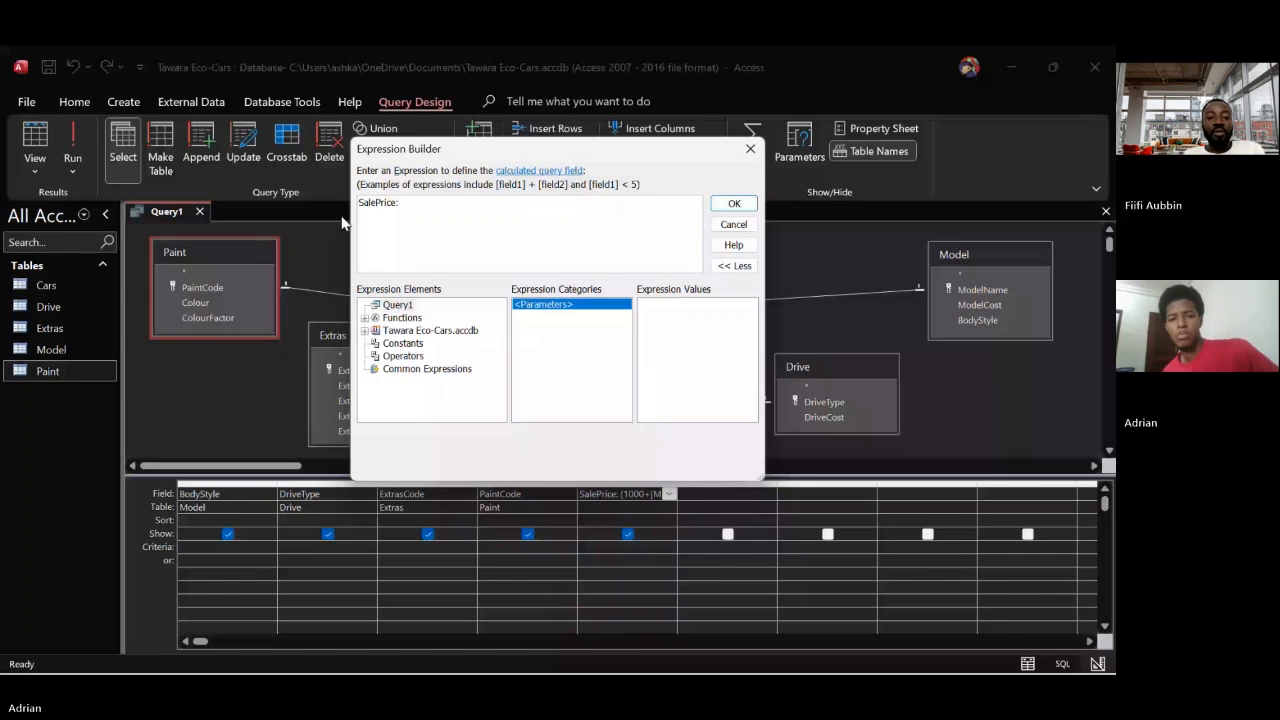
# Insert the ModelCost field of the Tawara Eco-Cars Model table into the expression
pyautogui.click(365, 330)
pyautogui.click(375, 343)
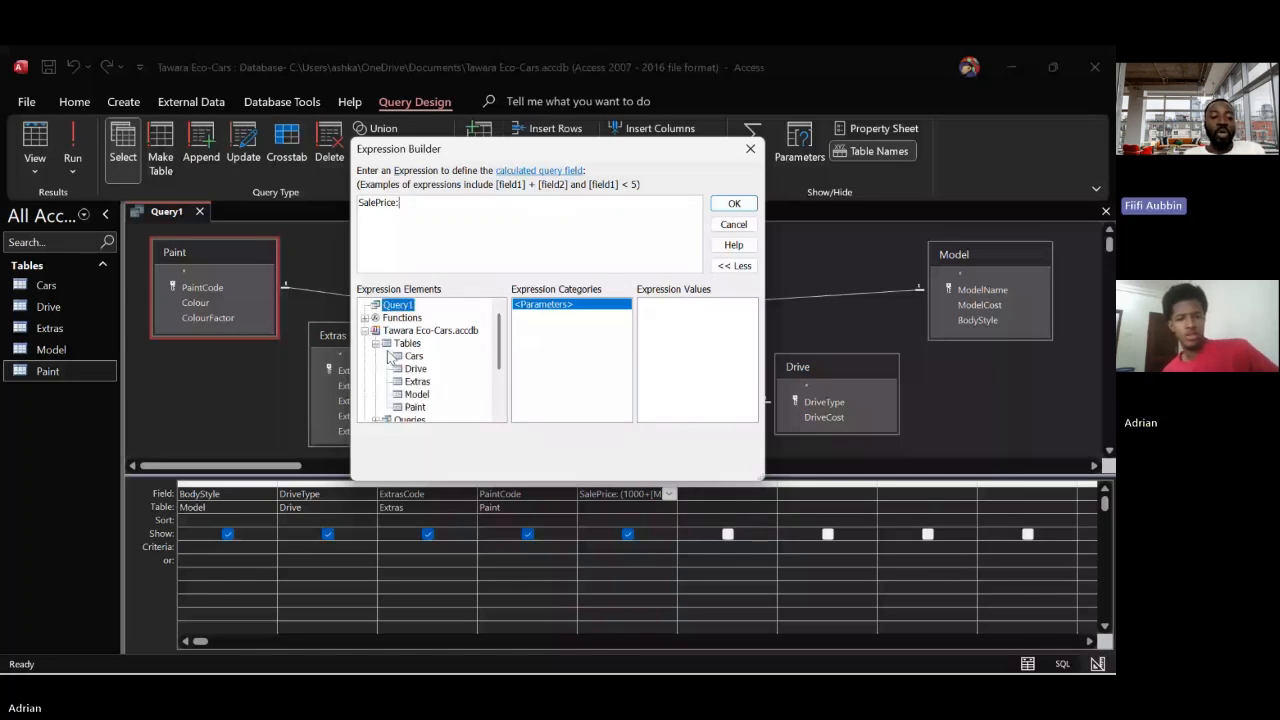
pyautogui.click(430, 396)
pyautogui.doubleClick(559, 316)
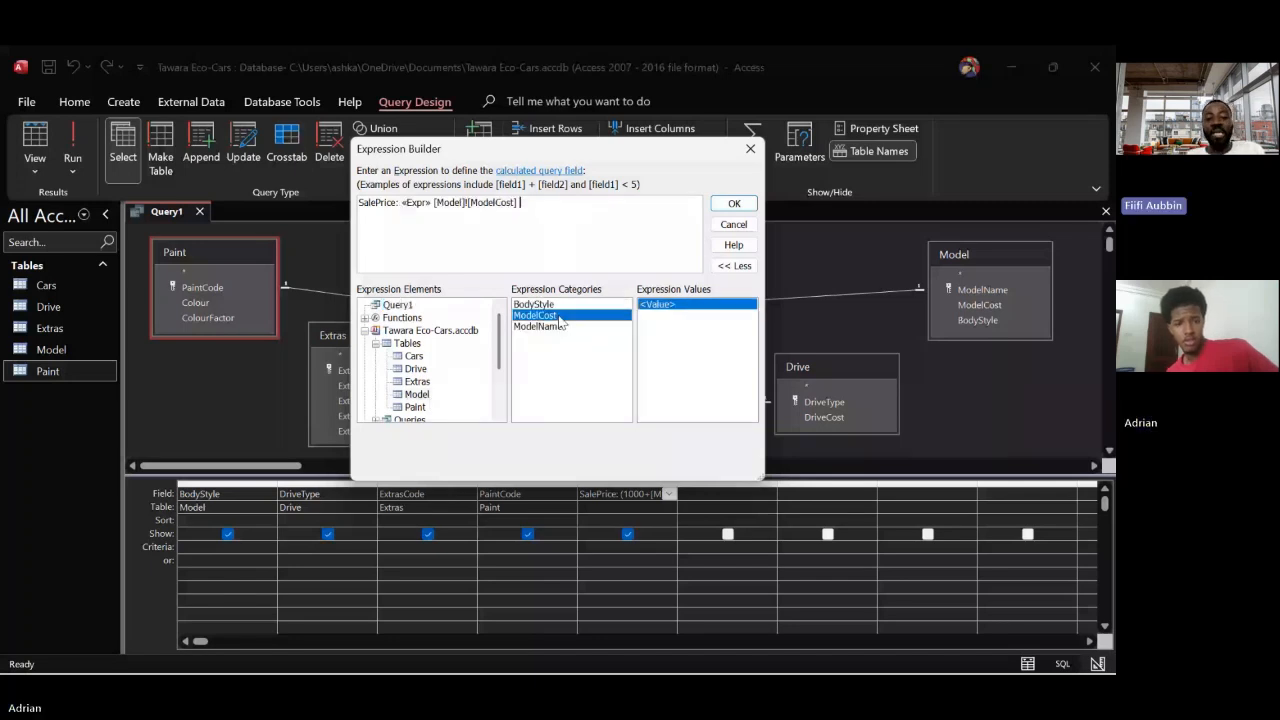
# Rename the calculated field as TotalCost, put a plus sign after ModelCost, and remove the «Expr» placeholder
pyautogui.doubleClick(387, 200)
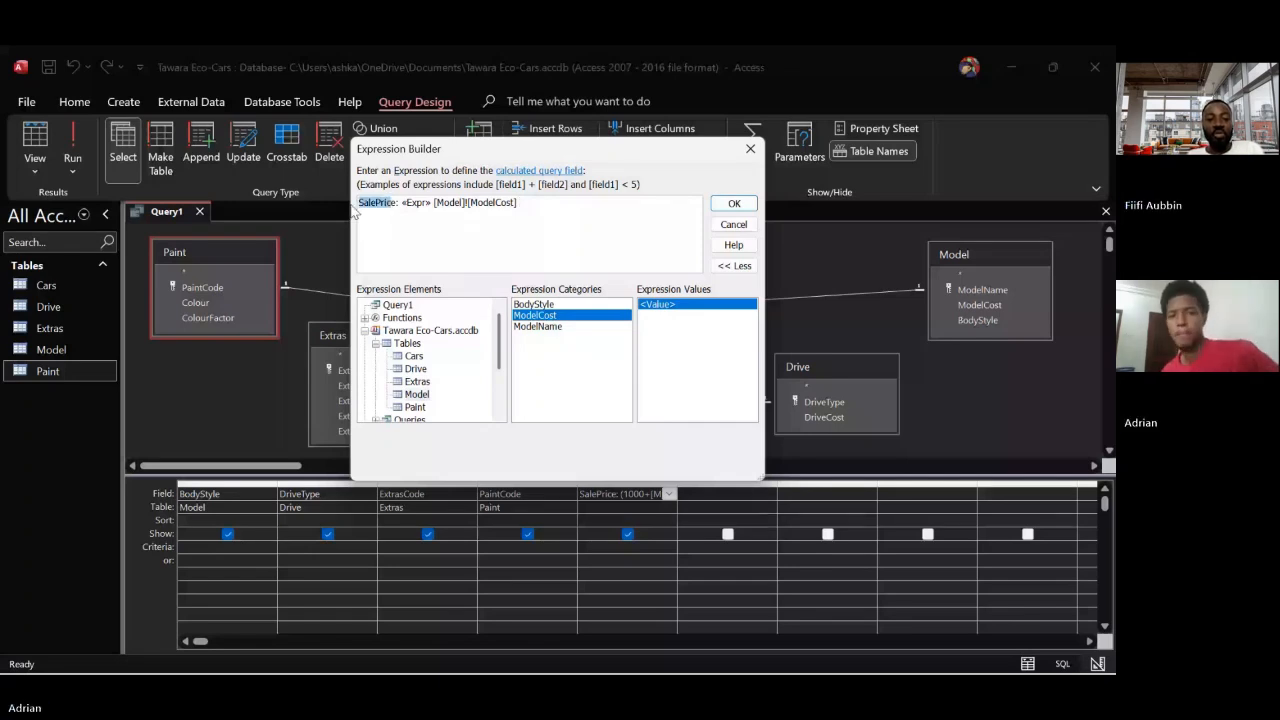
pyautogui.write('TotalCost')
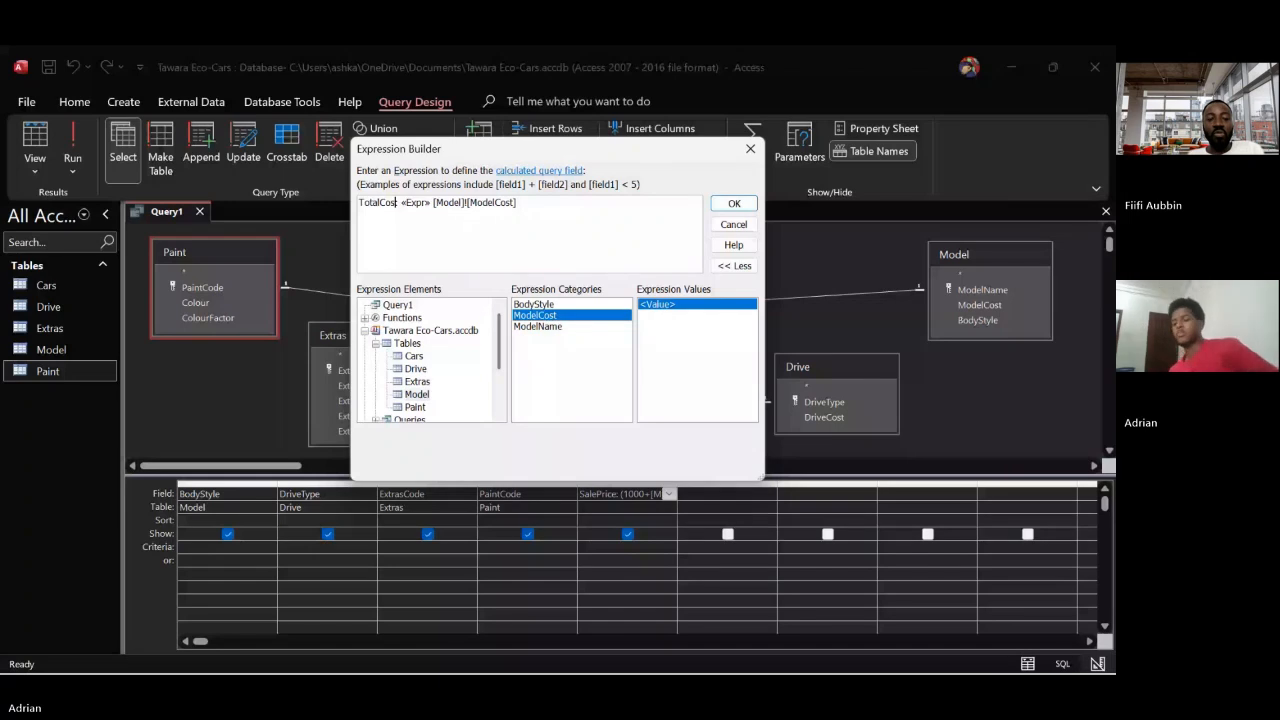
pyautogui.write(':')
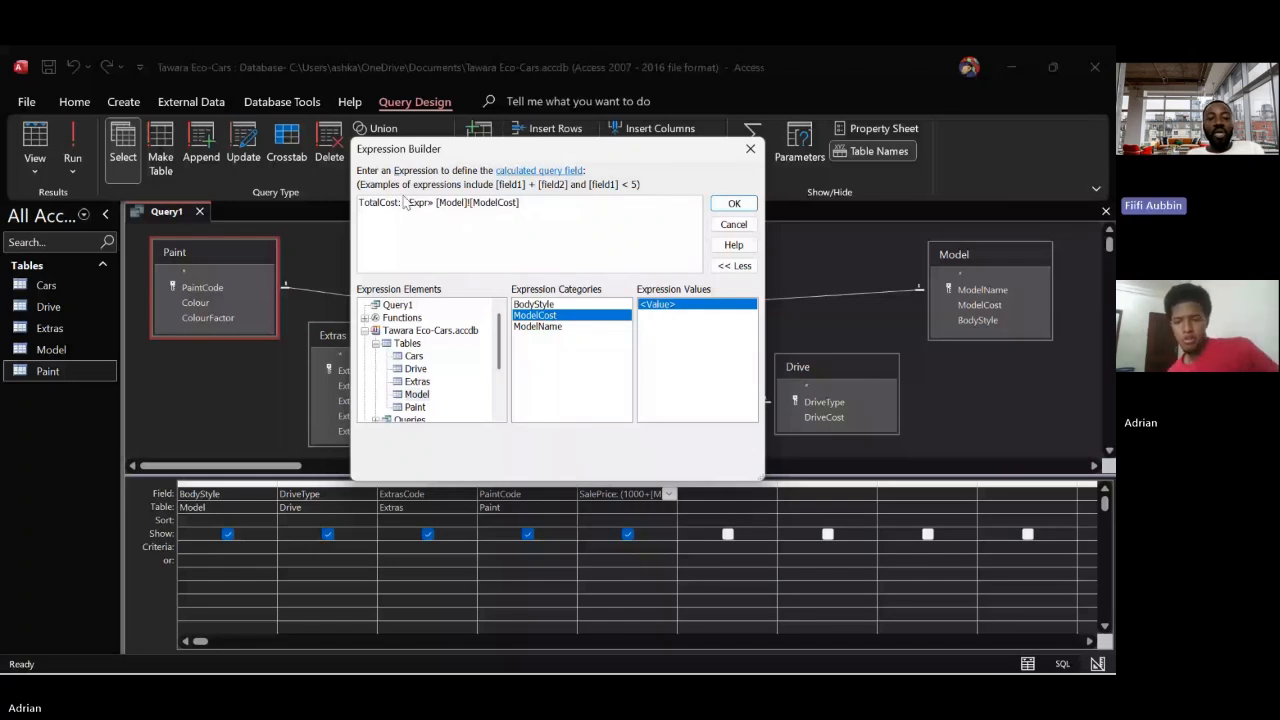
pyautogui.press('End')
pyautogui.write('+')
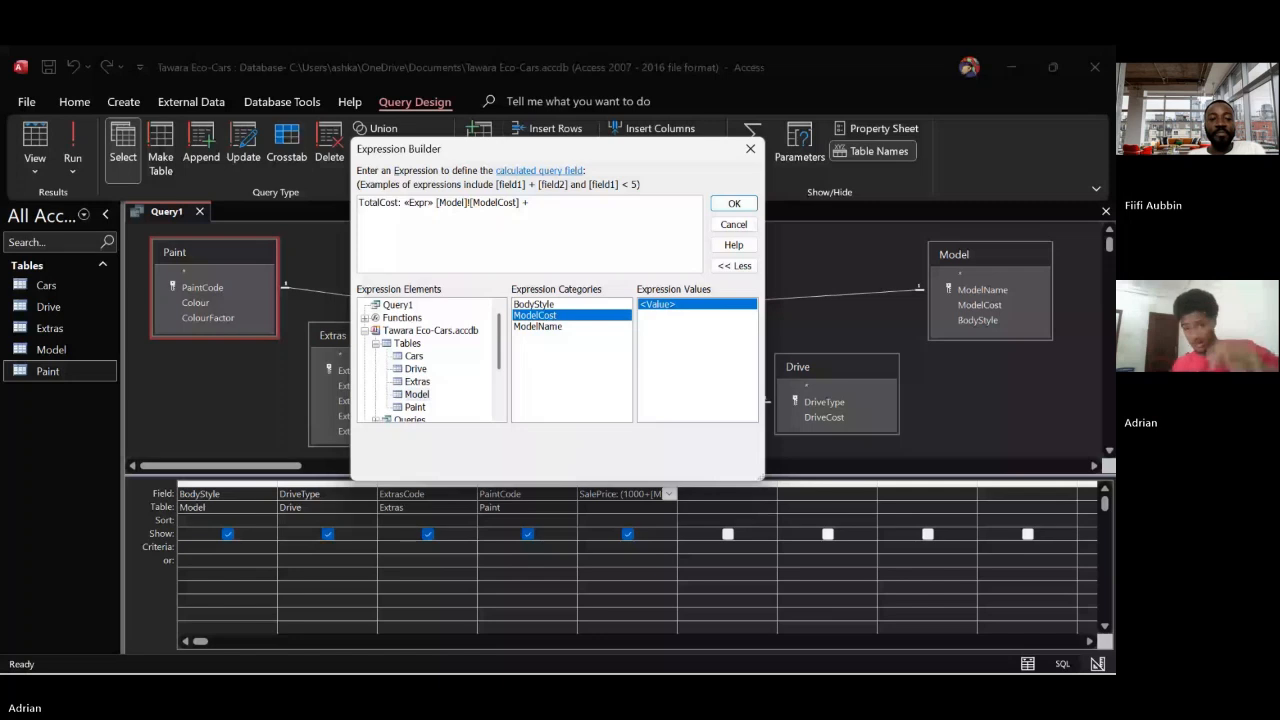
pyautogui.click(418, 202)
pyautogui.press('Delete')
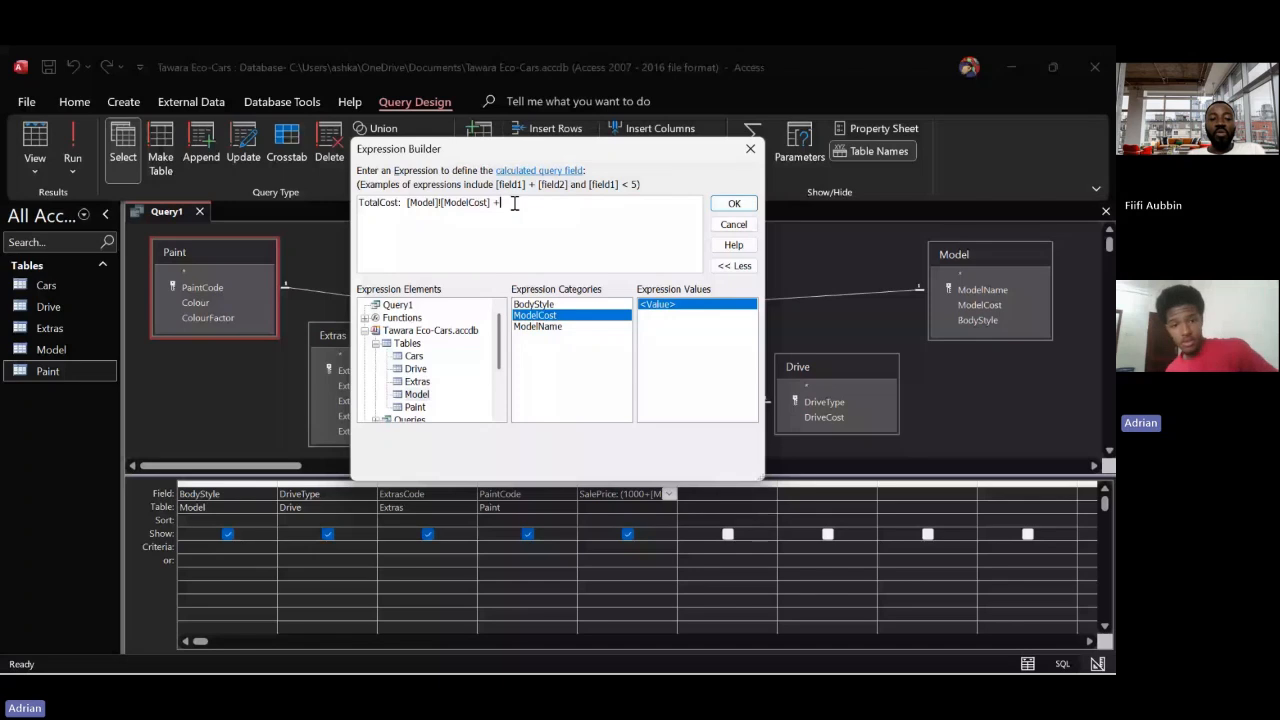
# Add DriveCost from the Drive table and ExtrasCost from the Extras table to the TotalCost expression, each followed by a plus sign
pyautogui.click(416, 368)
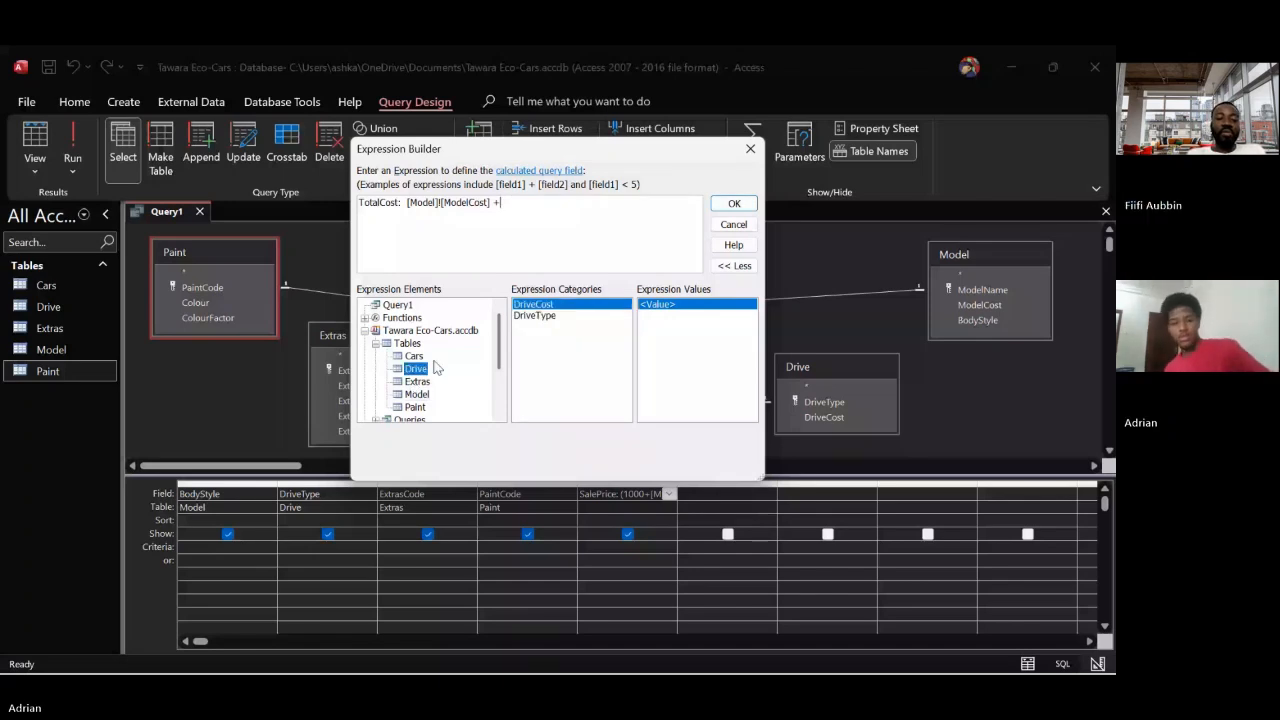
pyautogui.doubleClick(548, 307)
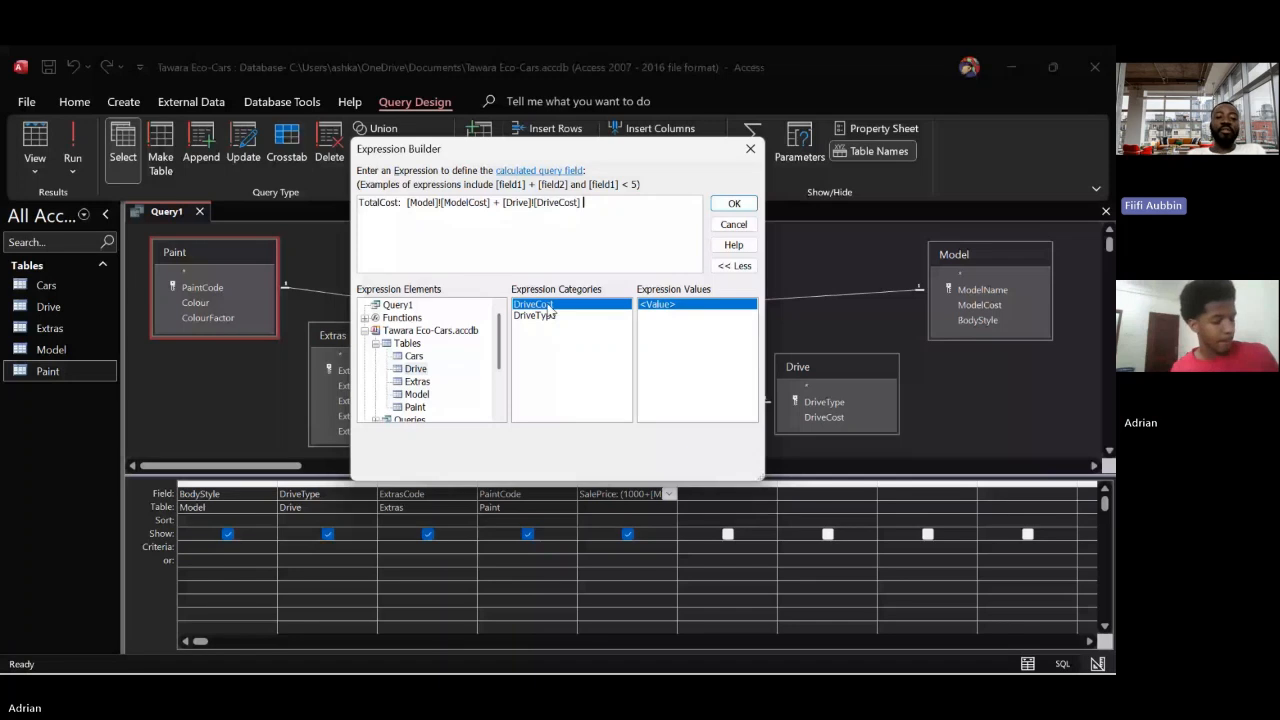
pyautogui.write('+')
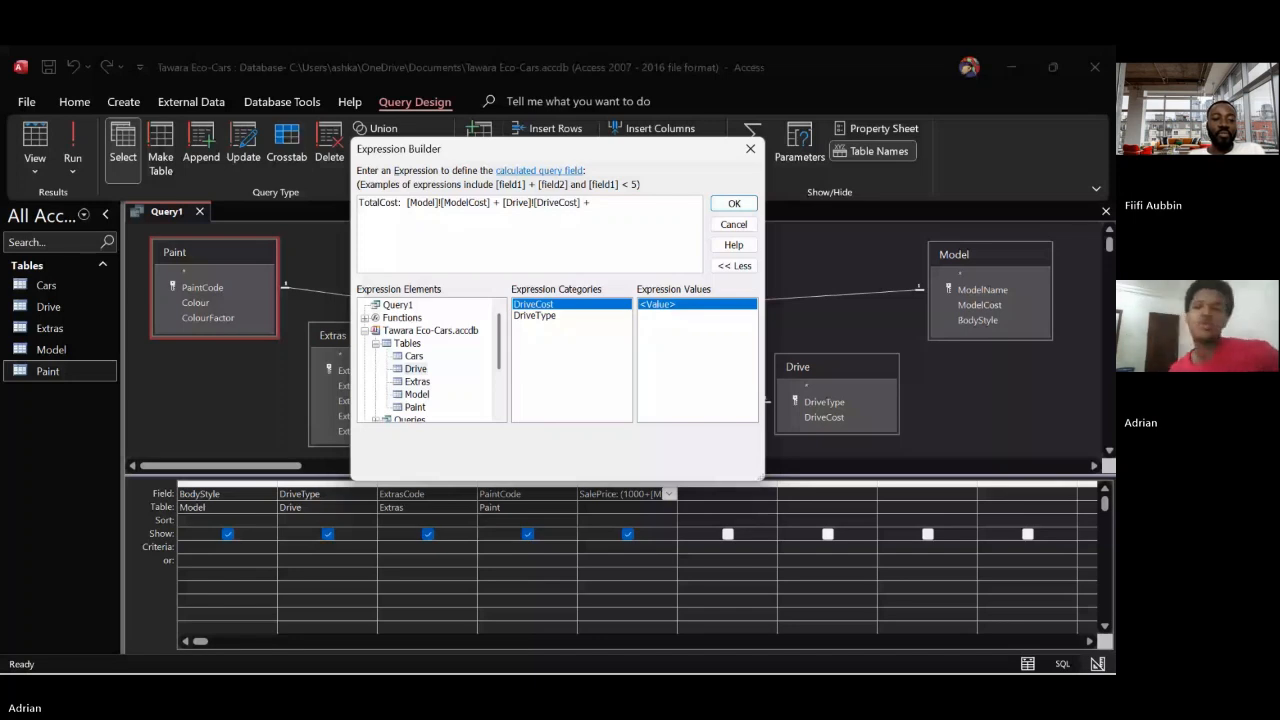
pyautogui.click(417, 381)
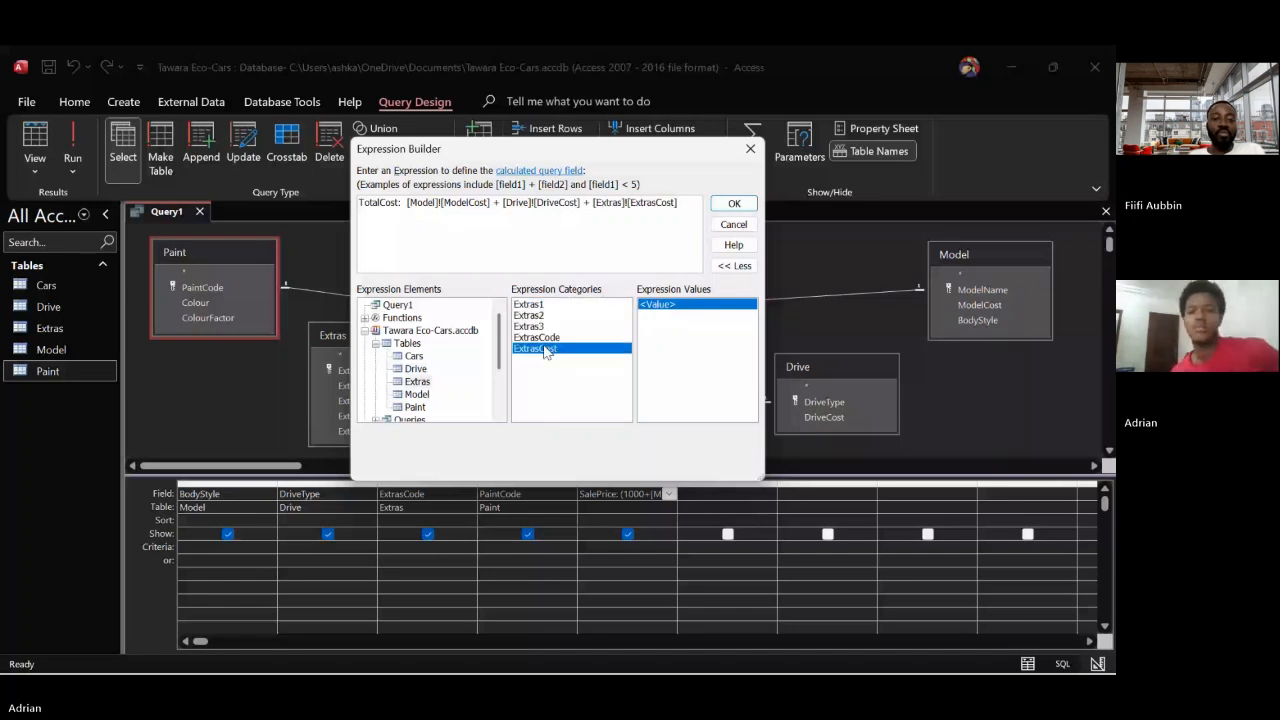
pyautogui.doubleClick(545, 350)
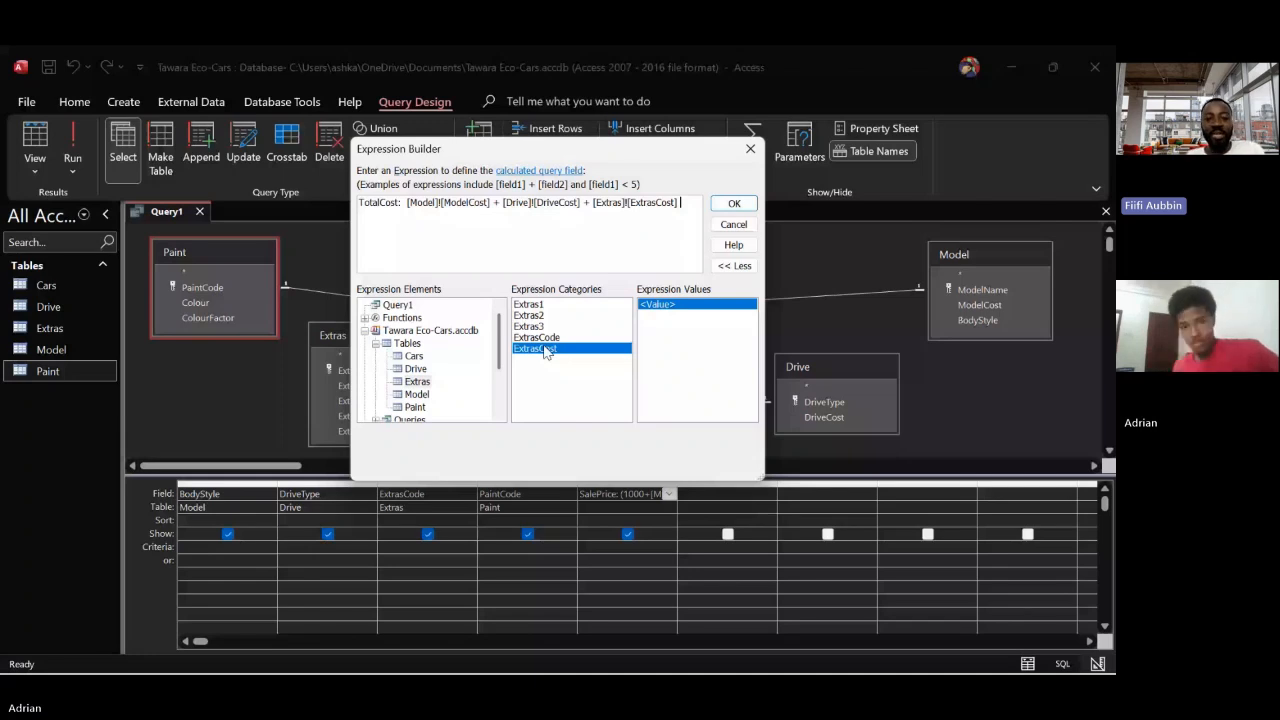
pyautogui.write('+ ')
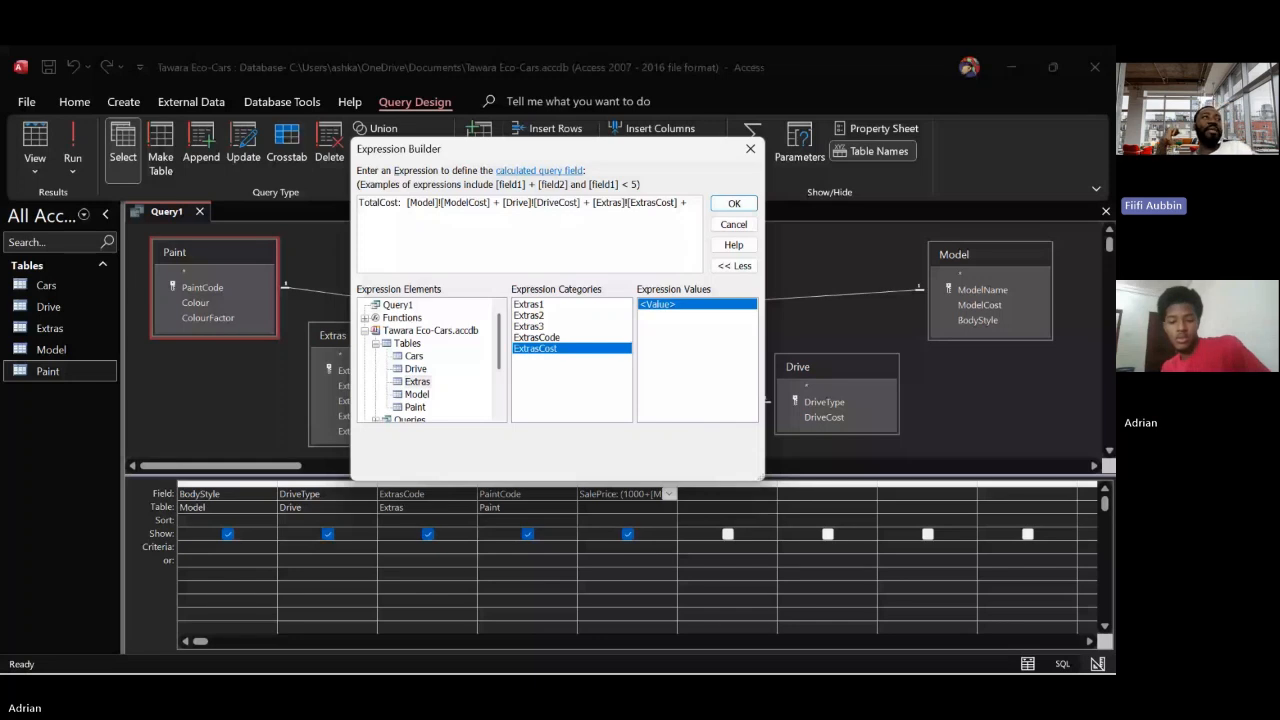
pyautogui.write('2')
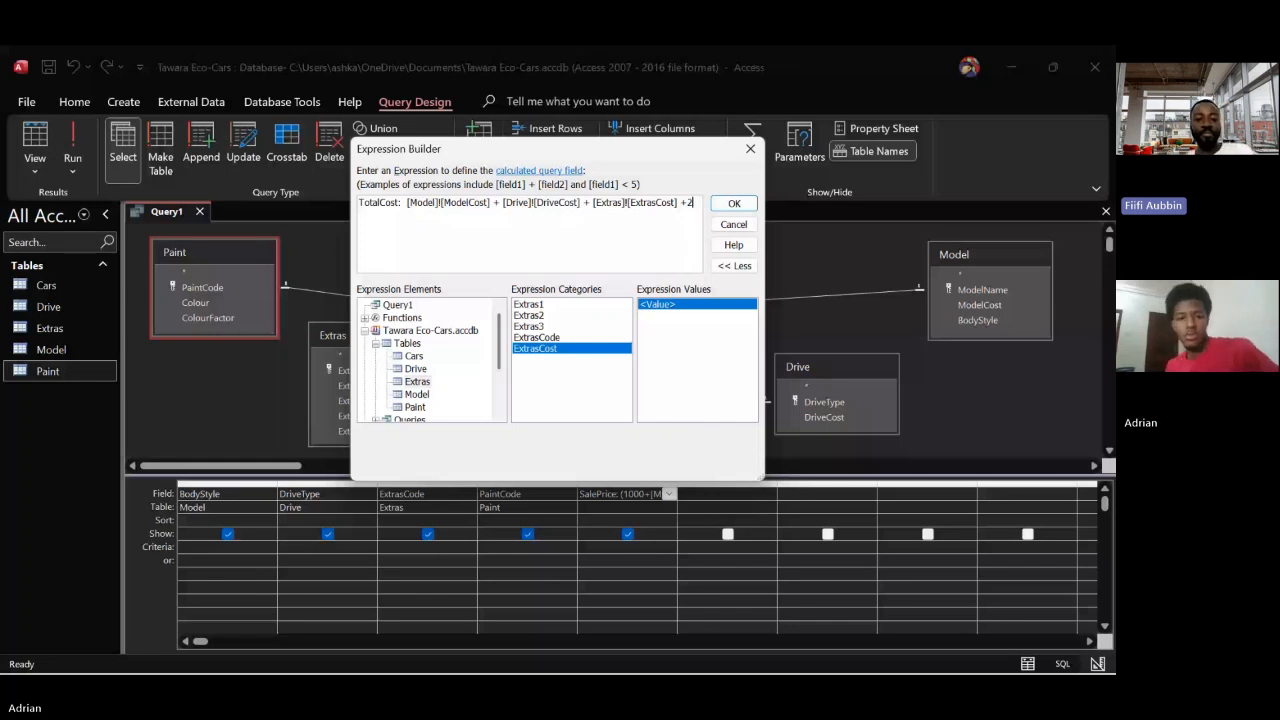
pyautogui.write('00')
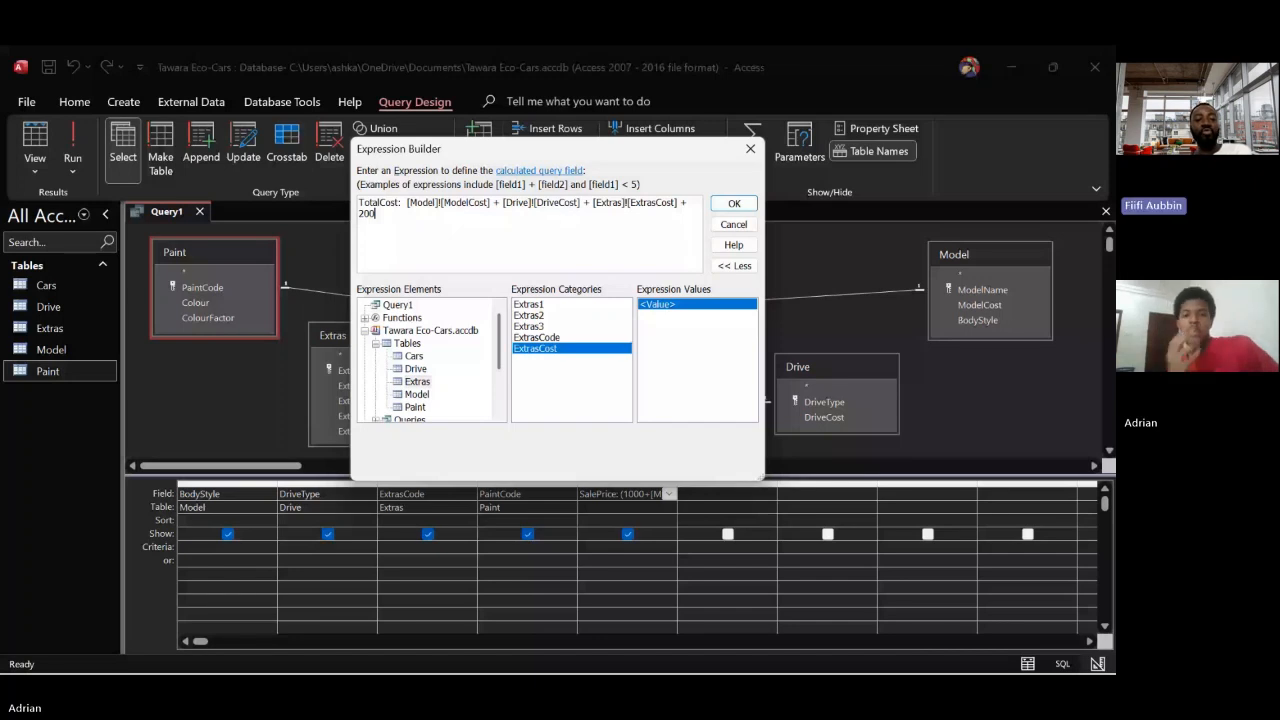
# Finish the TotalCost expression with 200 multiplied by the Paint table's ColourFactor, and accept it into the query
pyautogui.write('*')
pyautogui.click(415, 407)
pyautogui.doubleClick(525, 317)
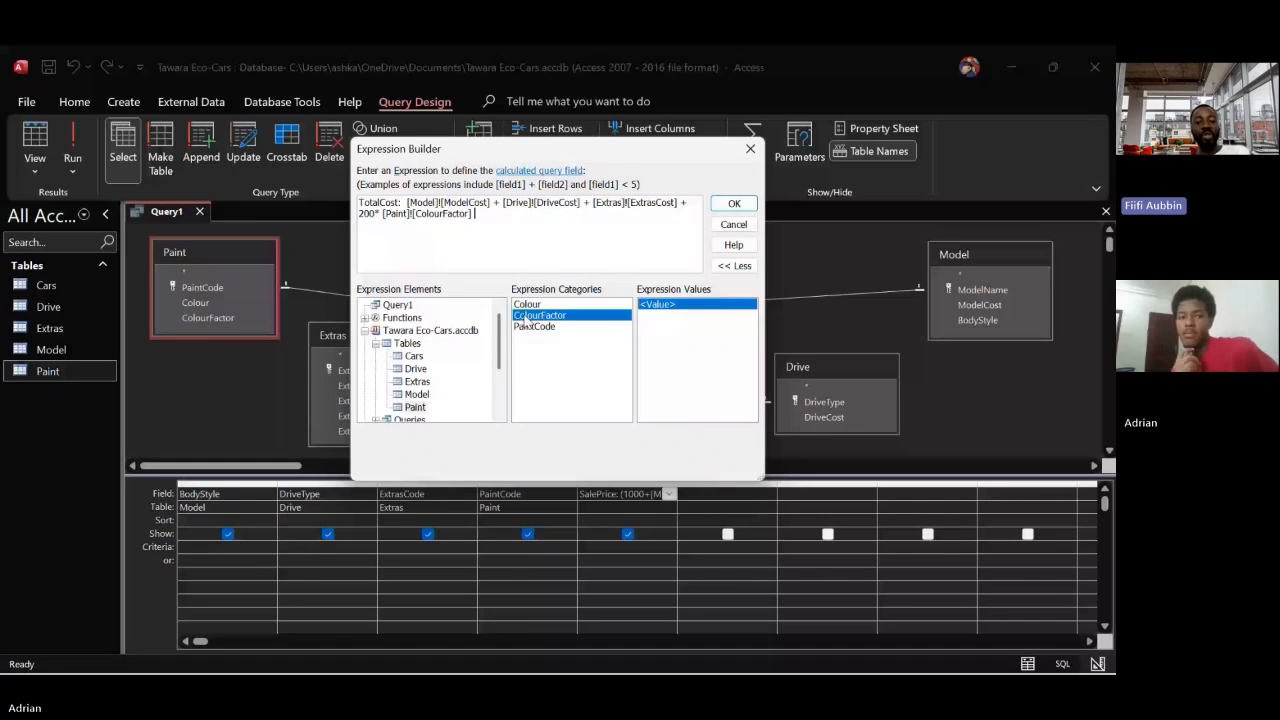
pyautogui.click(718, 205)
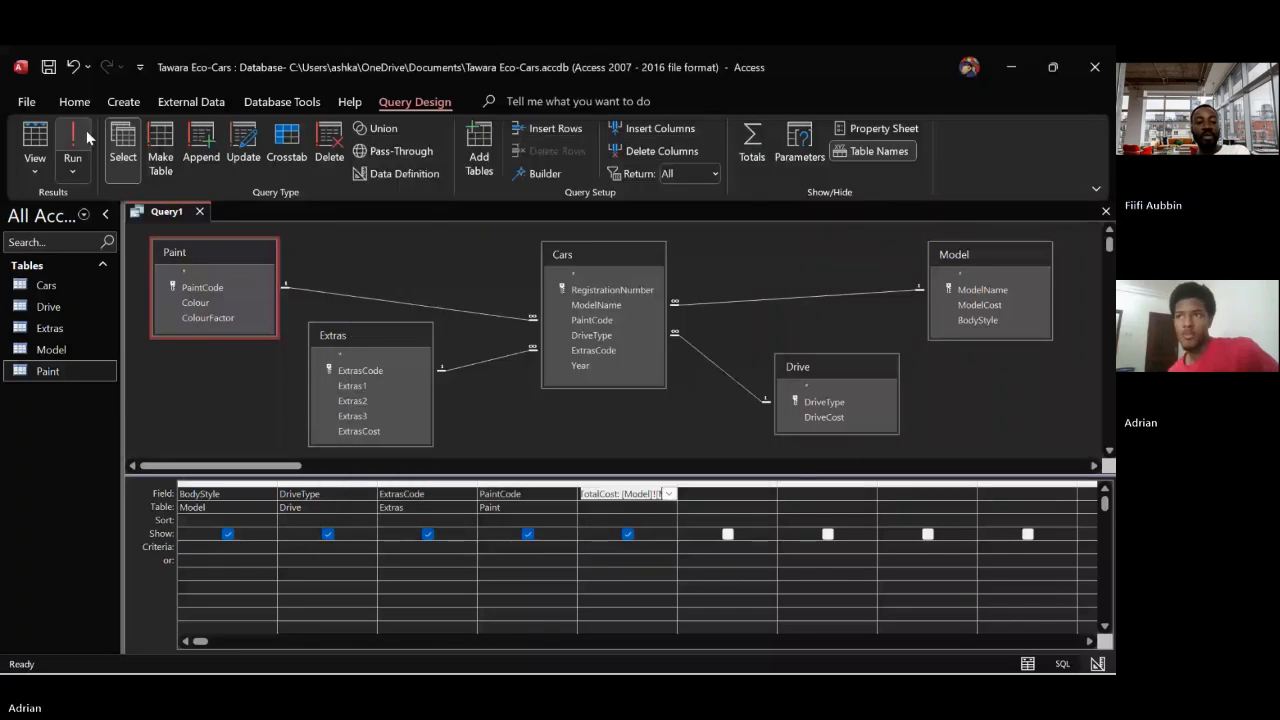
# Run the query to view the TotalCost results, and return to its design
pyautogui.click(86, 138)
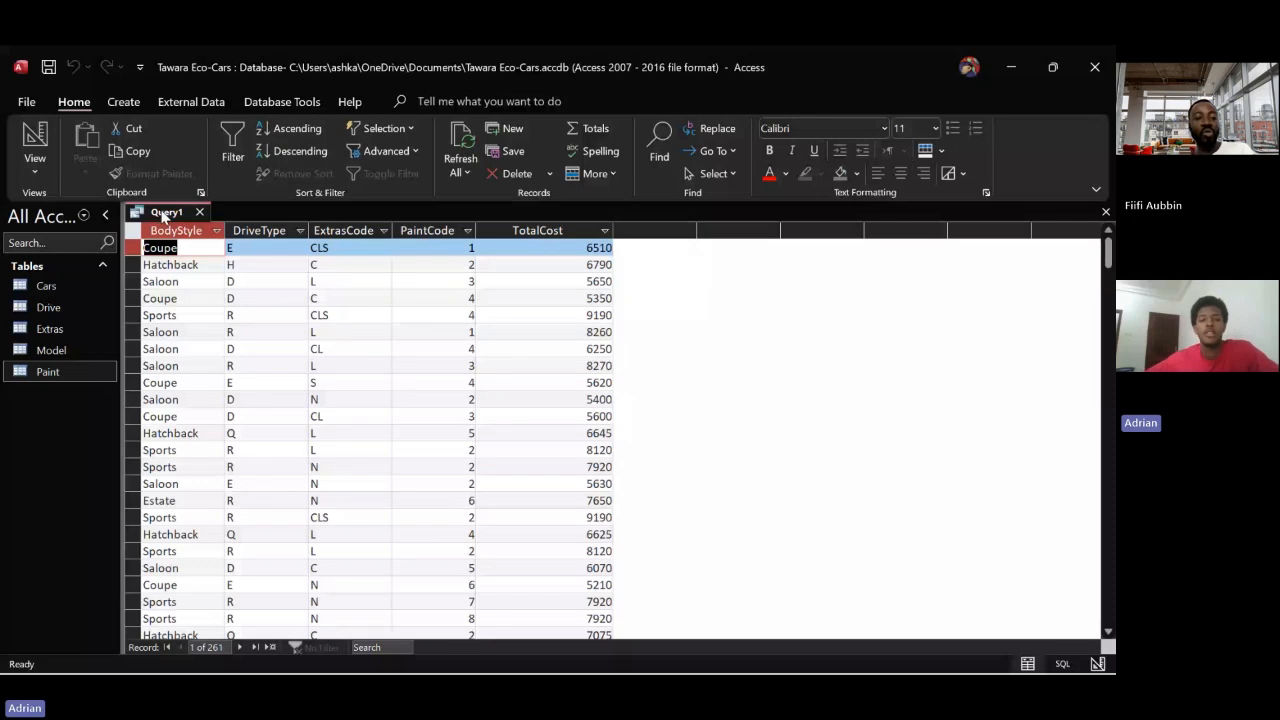
pyautogui.rightClick(165, 215)
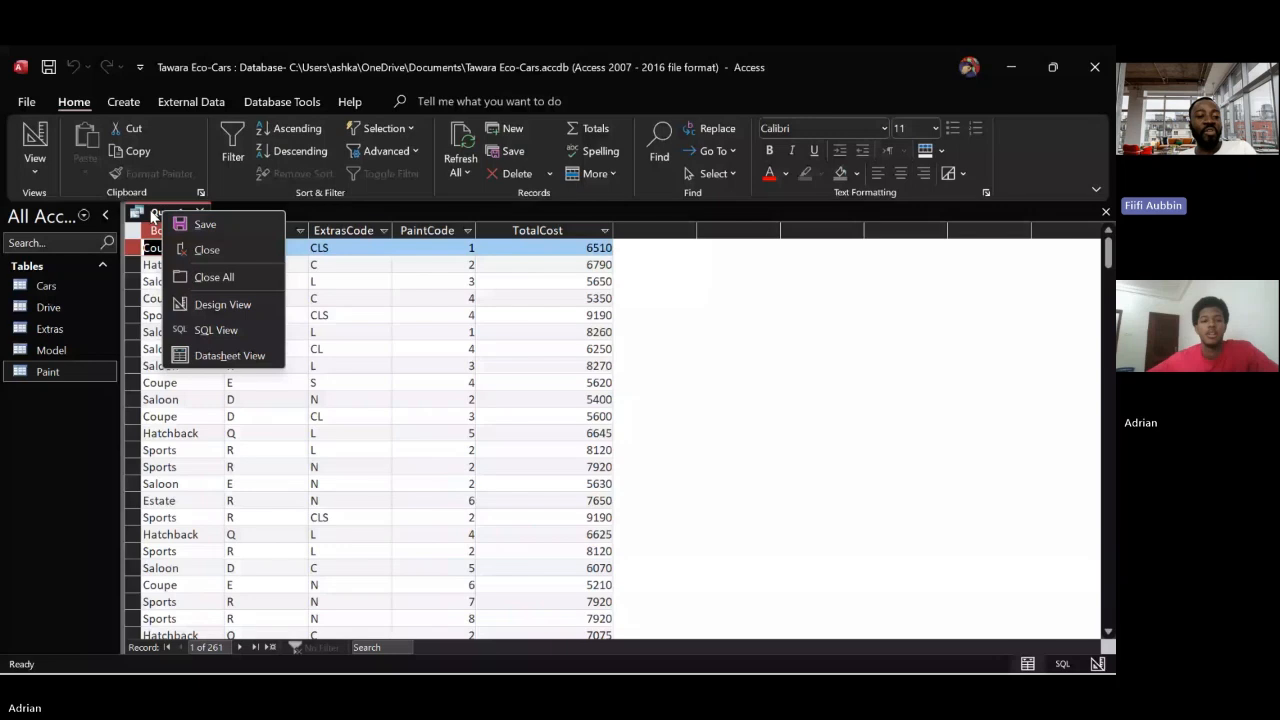
pyautogui.rightClick(152, 213)
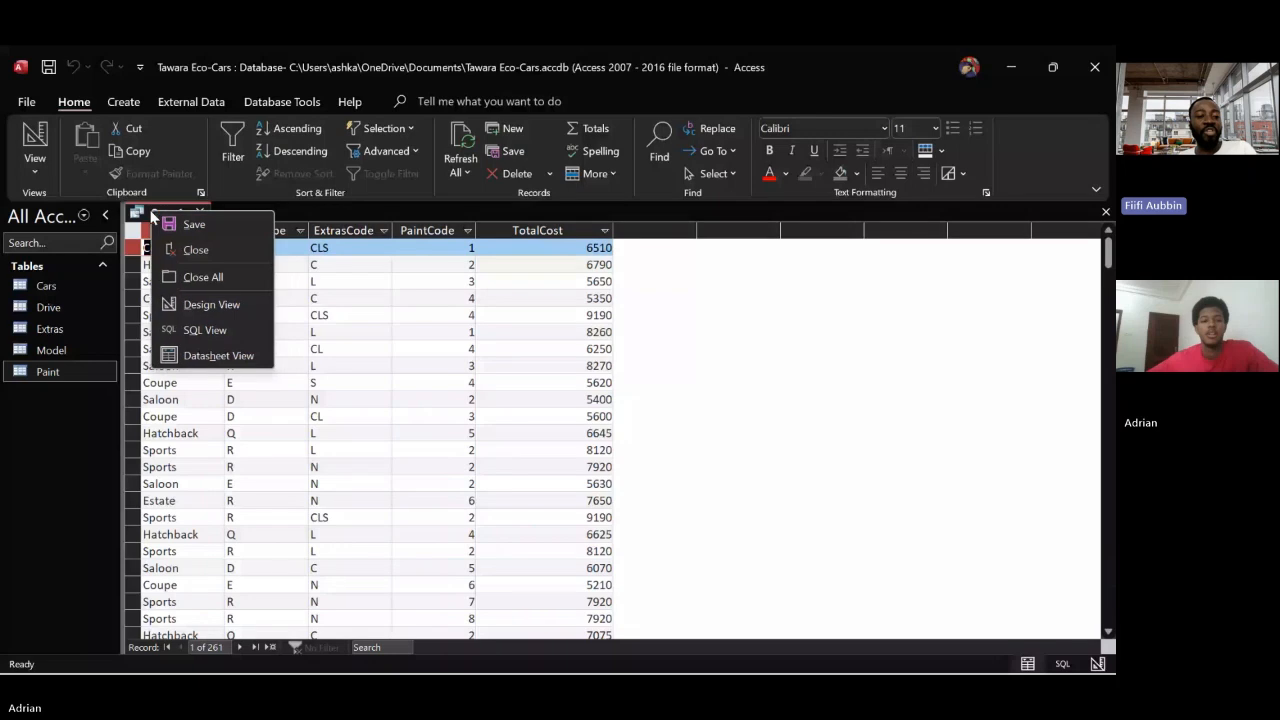
pyautogui.click(184, 302)
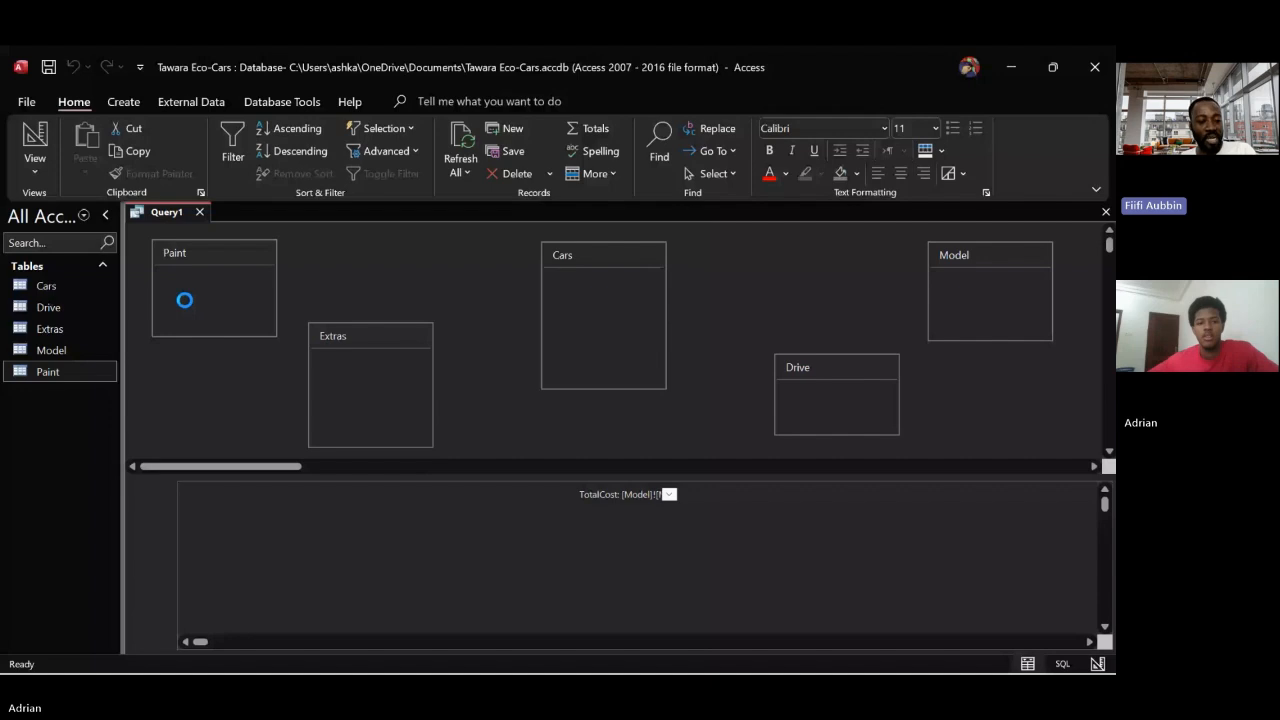
# Save the query under the name Finance
pyautogui.rightClick(172, 216)
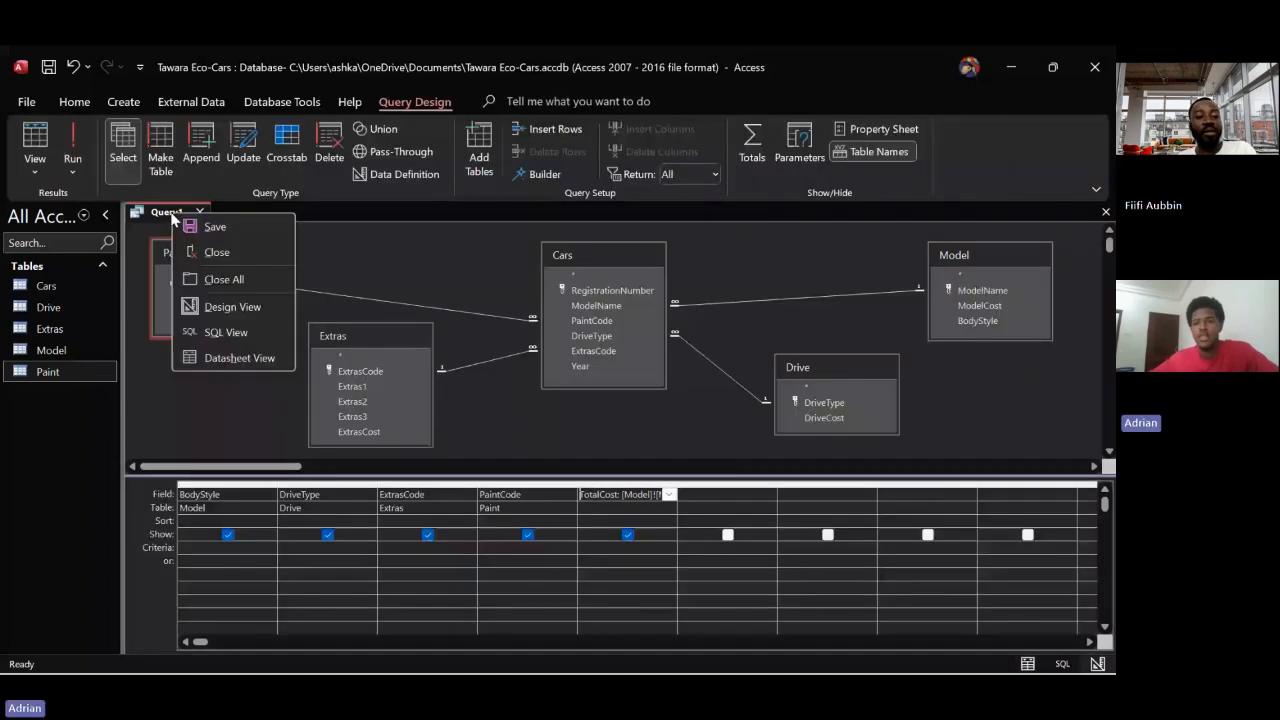
pyautogui.click(167, 216)
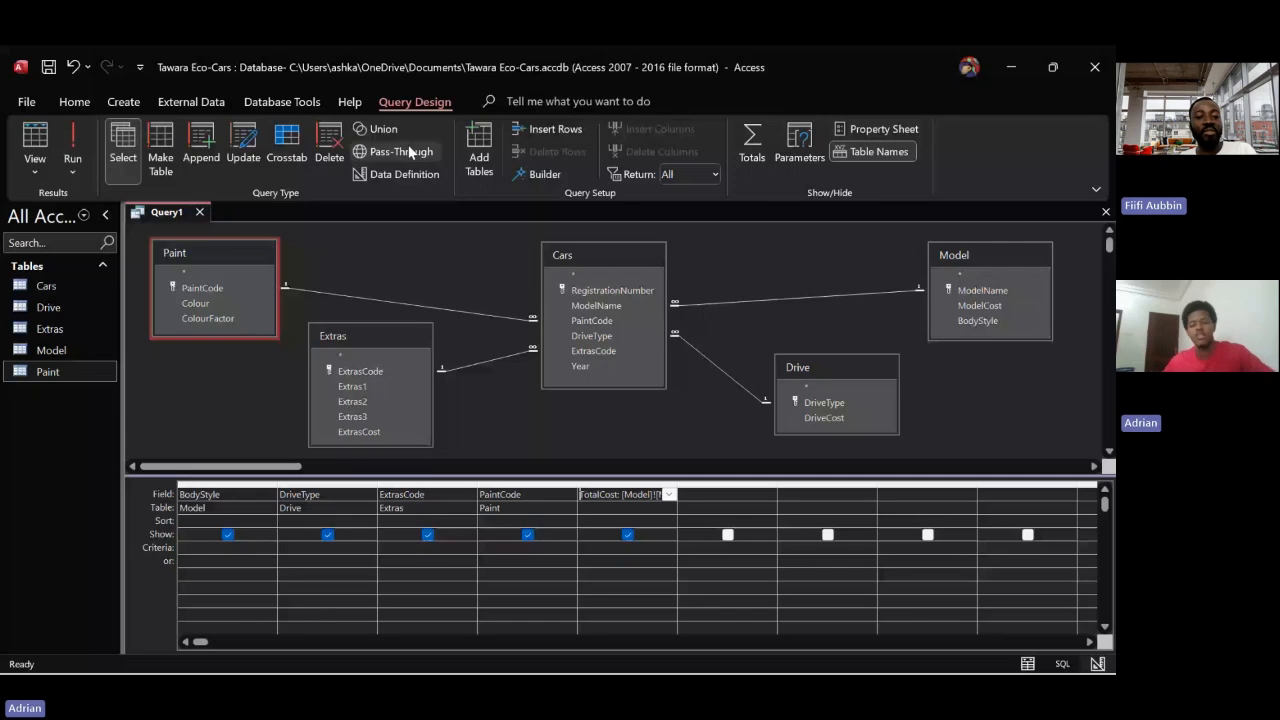
pyautogui.rightClick(150, 206)
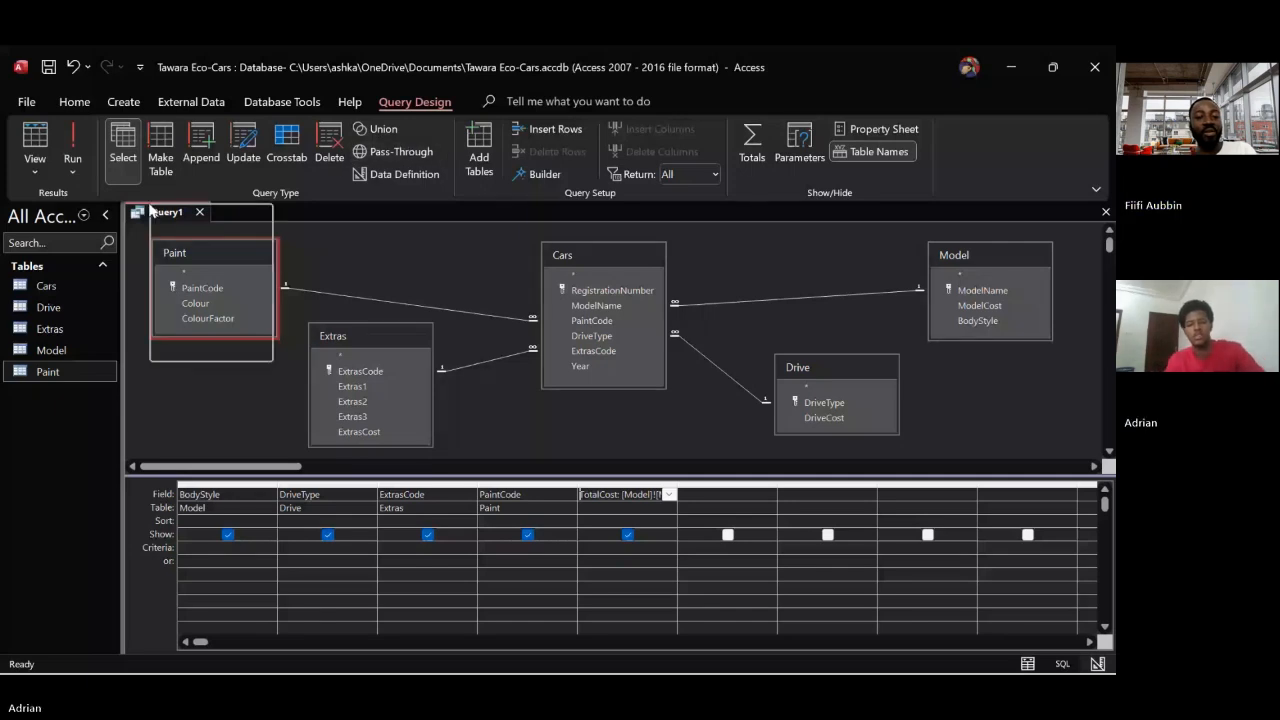
pyautogui.click(183, 222)
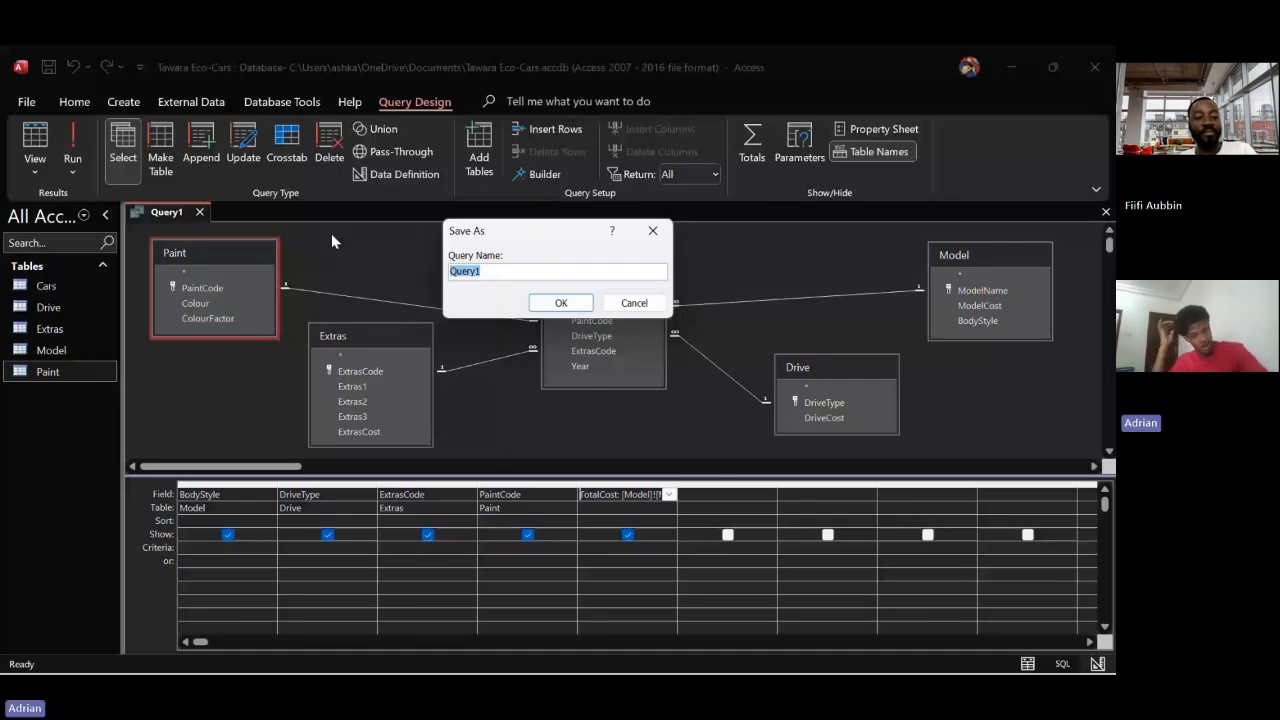
pyautogui.write('Finance')
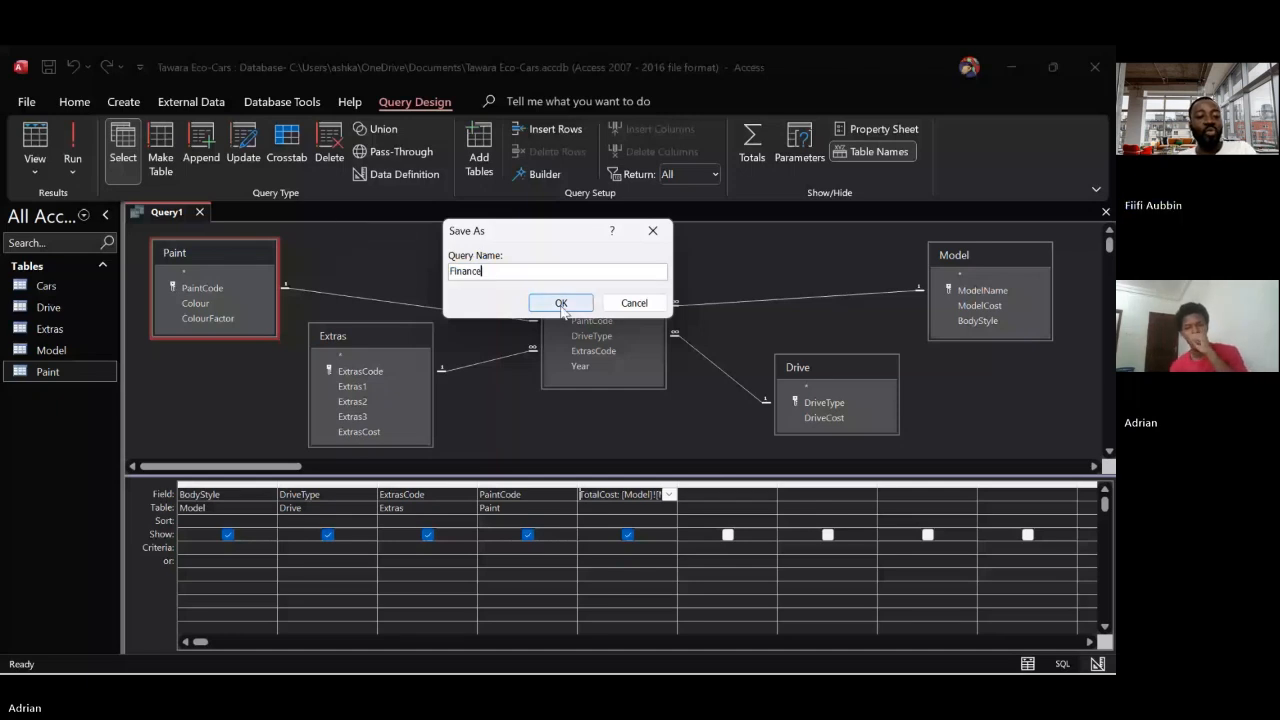
pyautogui.click(561, 303)
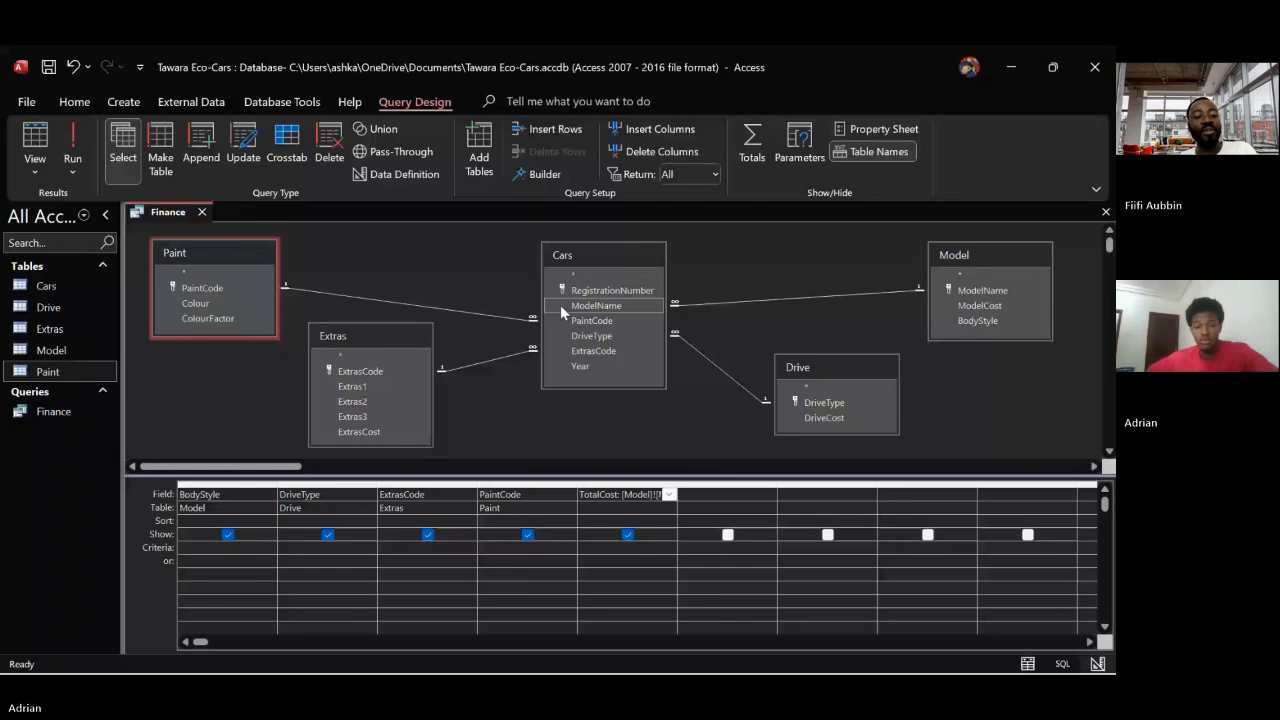
pyautogui.click(561, 306)
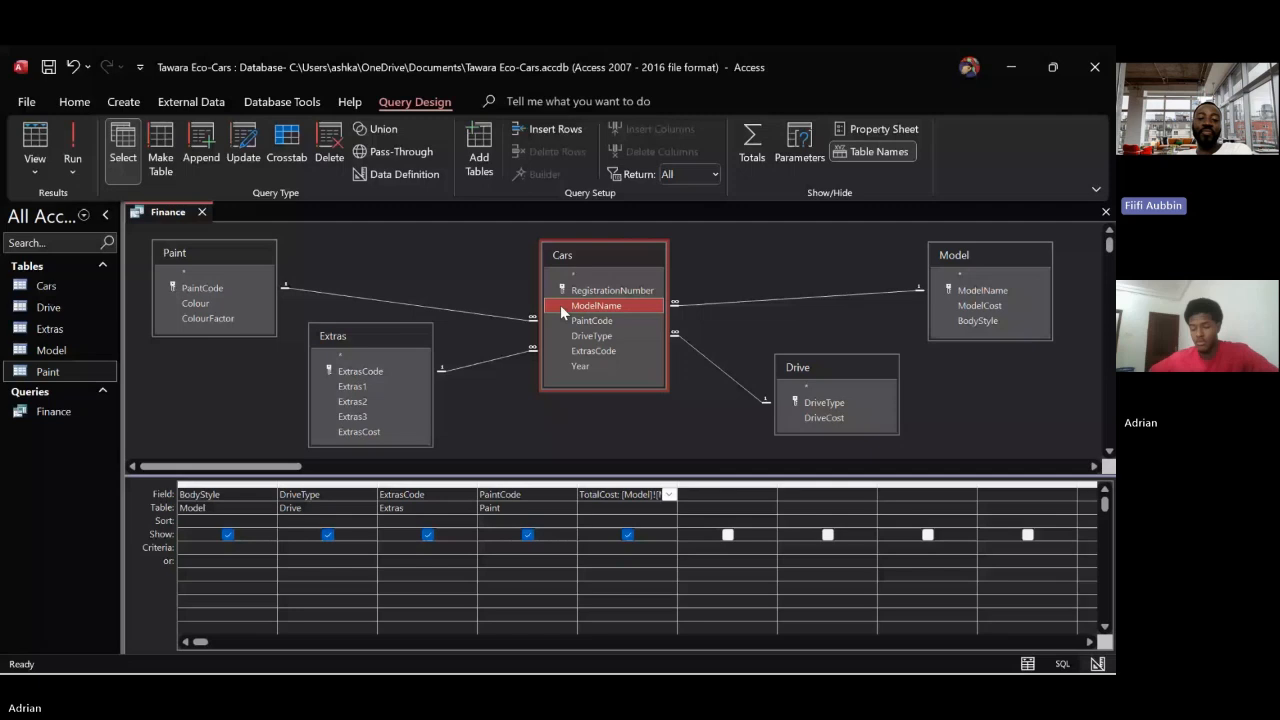
pyautogui.click(543, 456)
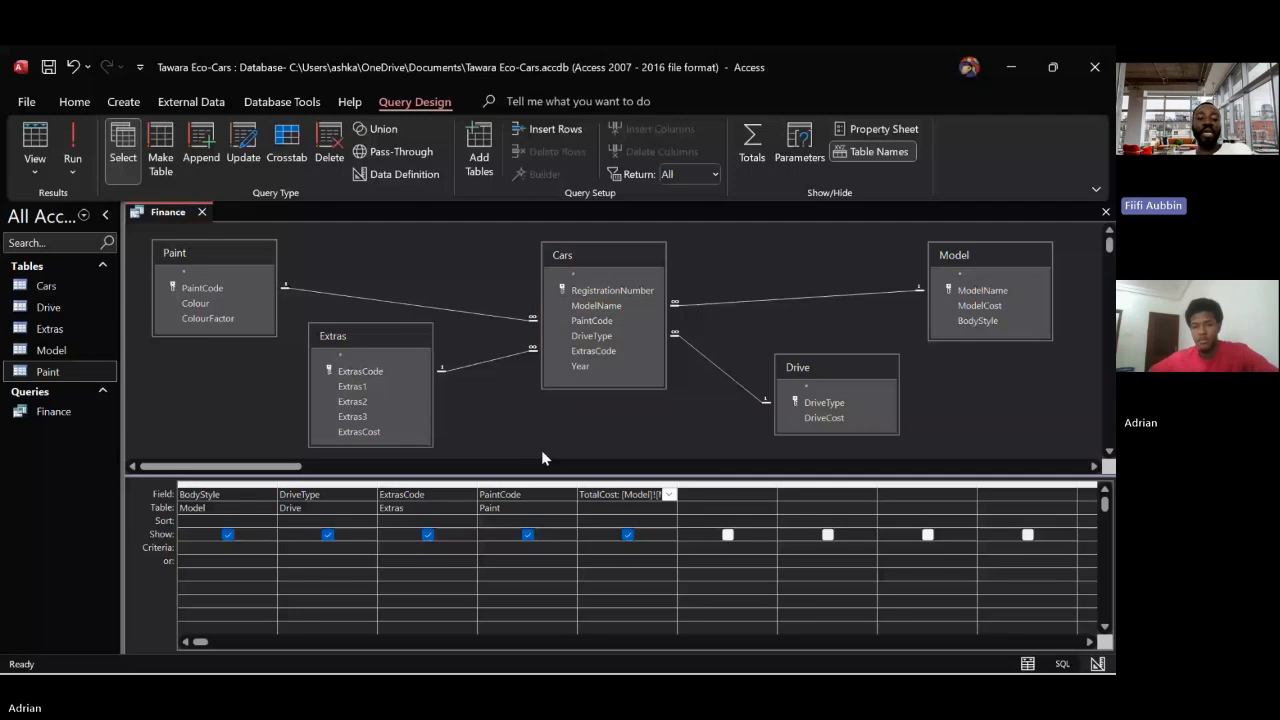
# Start a calculated field named SalePrice in the next empty query column, with the expression 1000+[TotalCost]
pyautogui.click(705, 495)
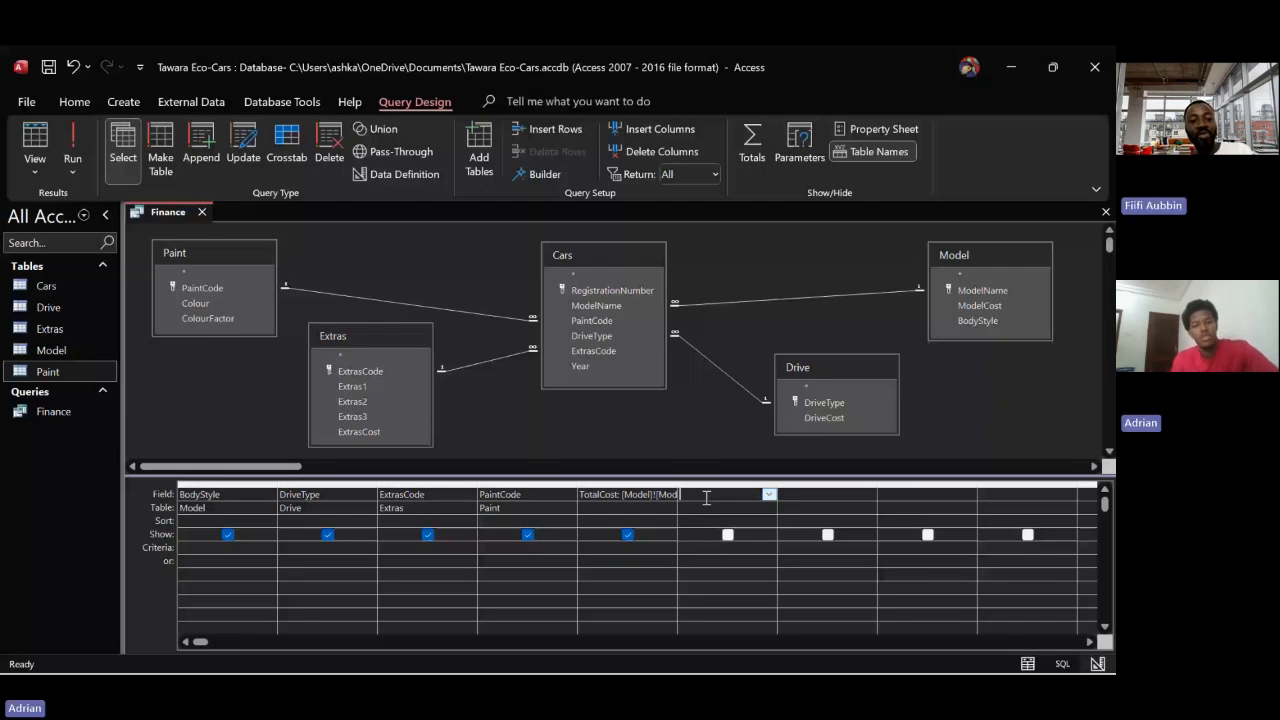
pyautogui.click(543, 175)
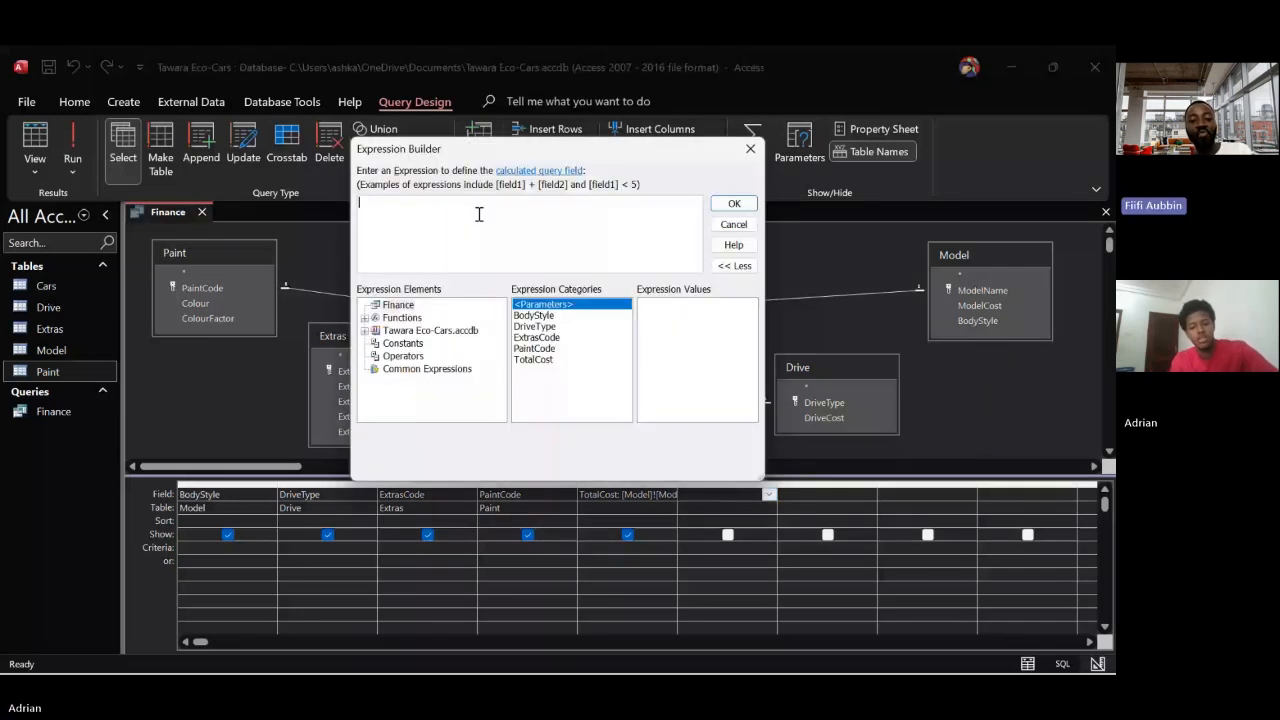
pyautogui.write('Sale')
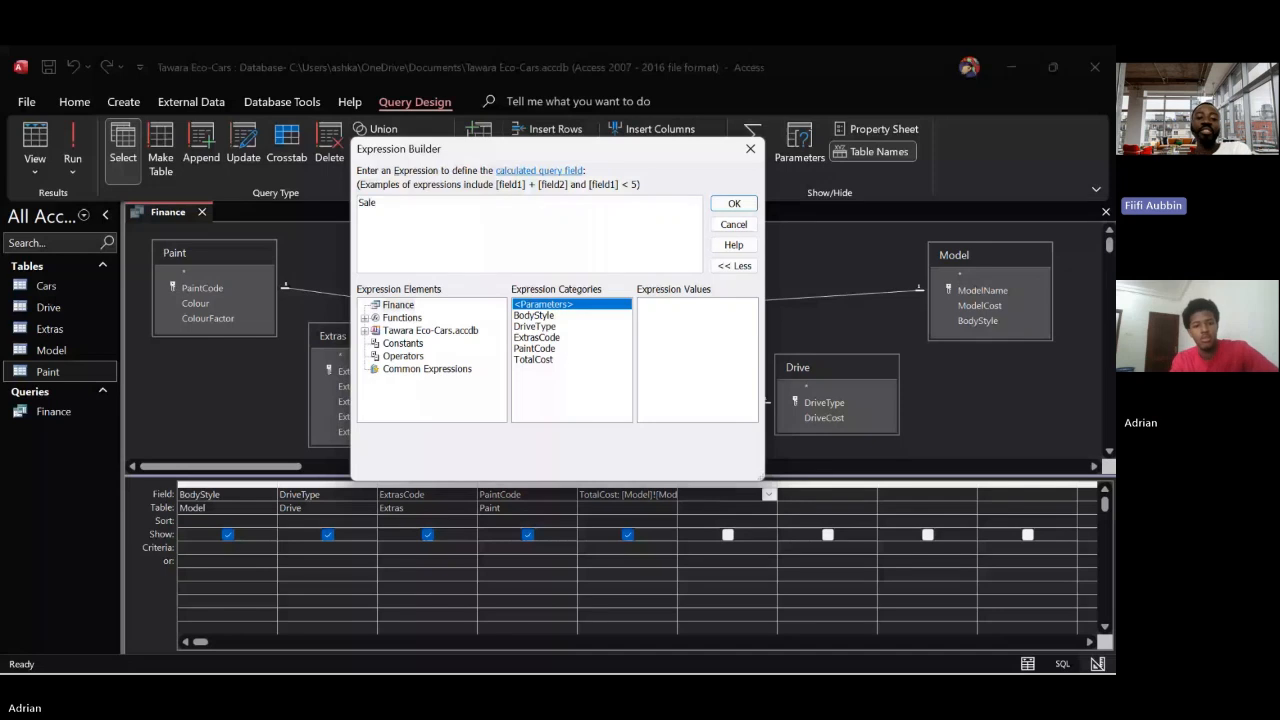
pyautogui.write('Price:')
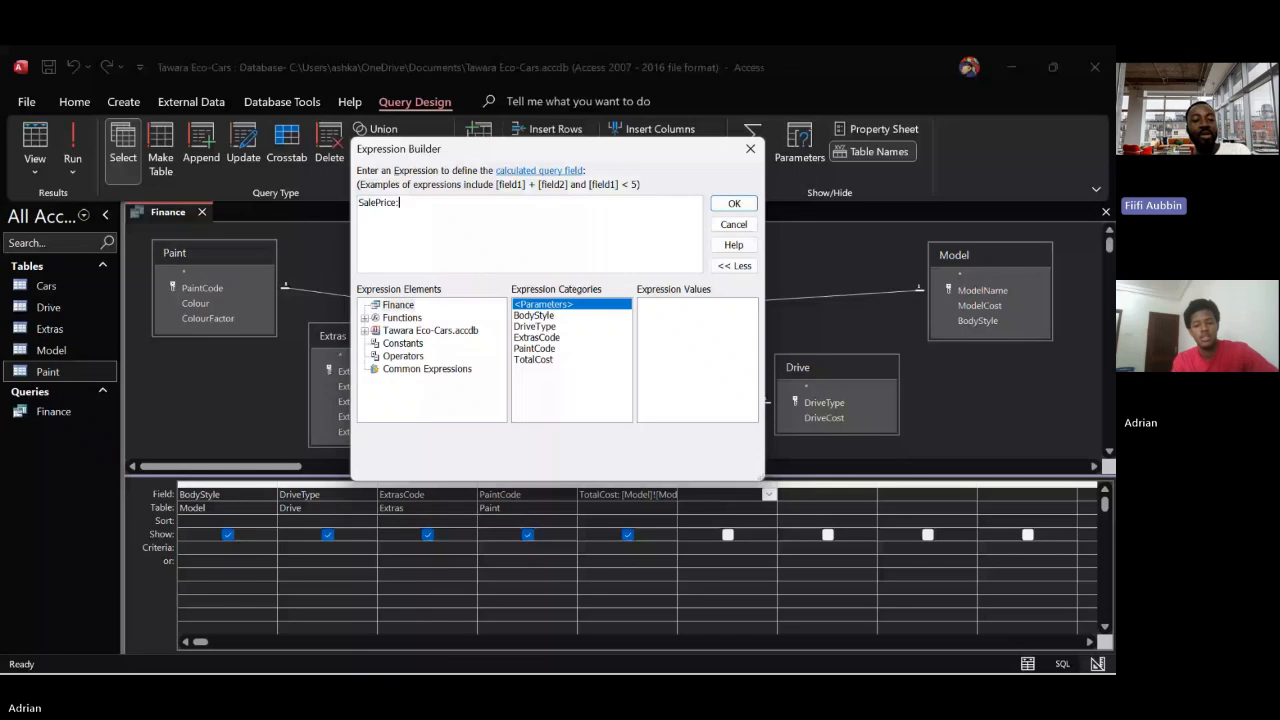
pyautogui.write('1000')
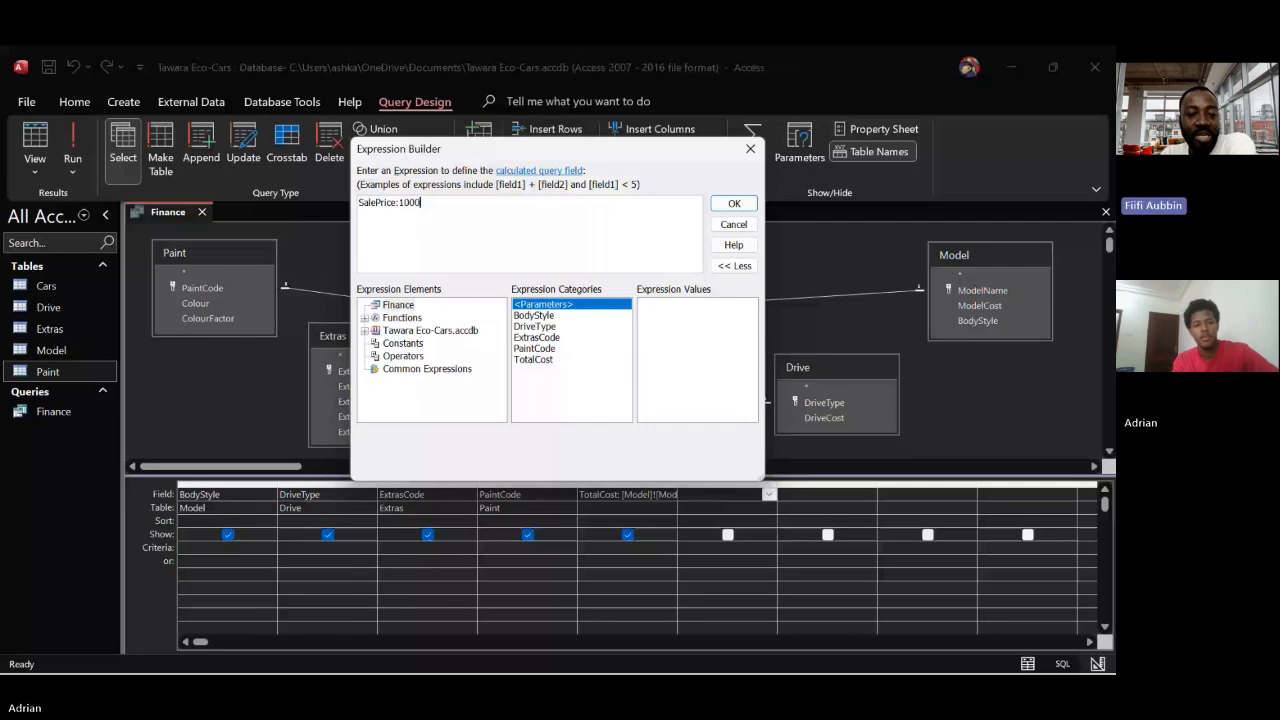
pyautogui.write('+')
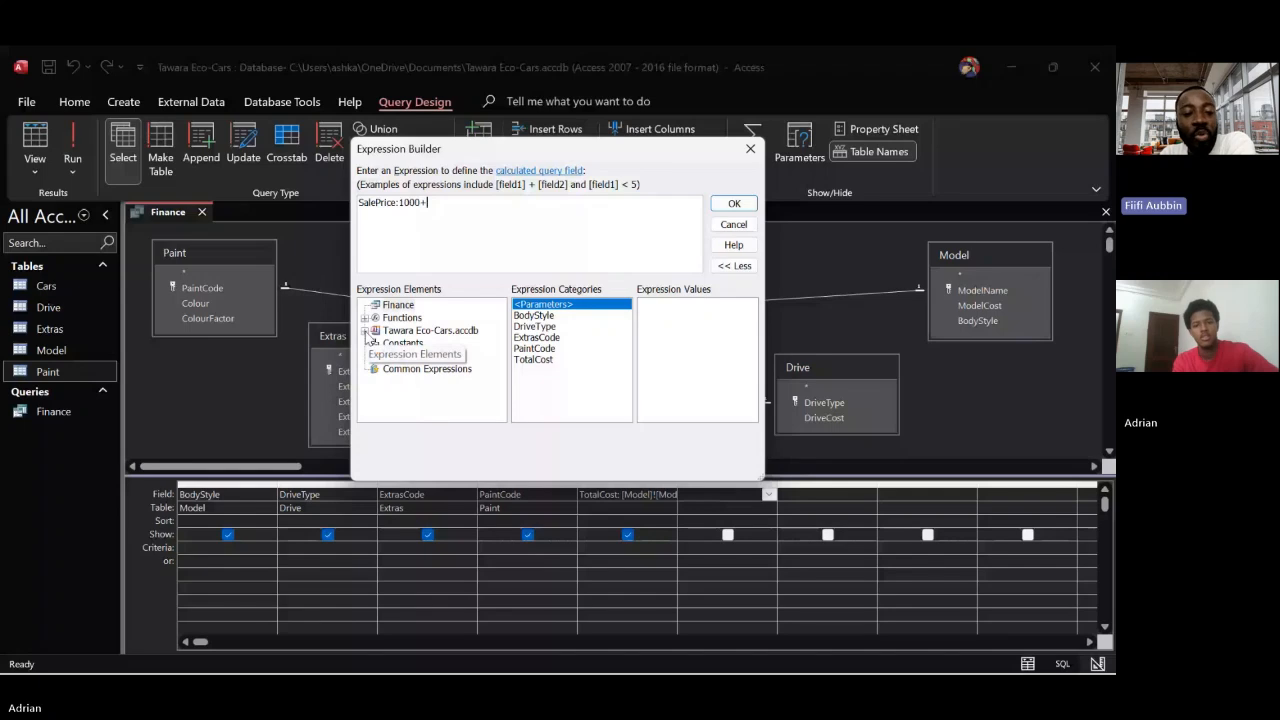
pyautogui.doubleClick(538, 360)
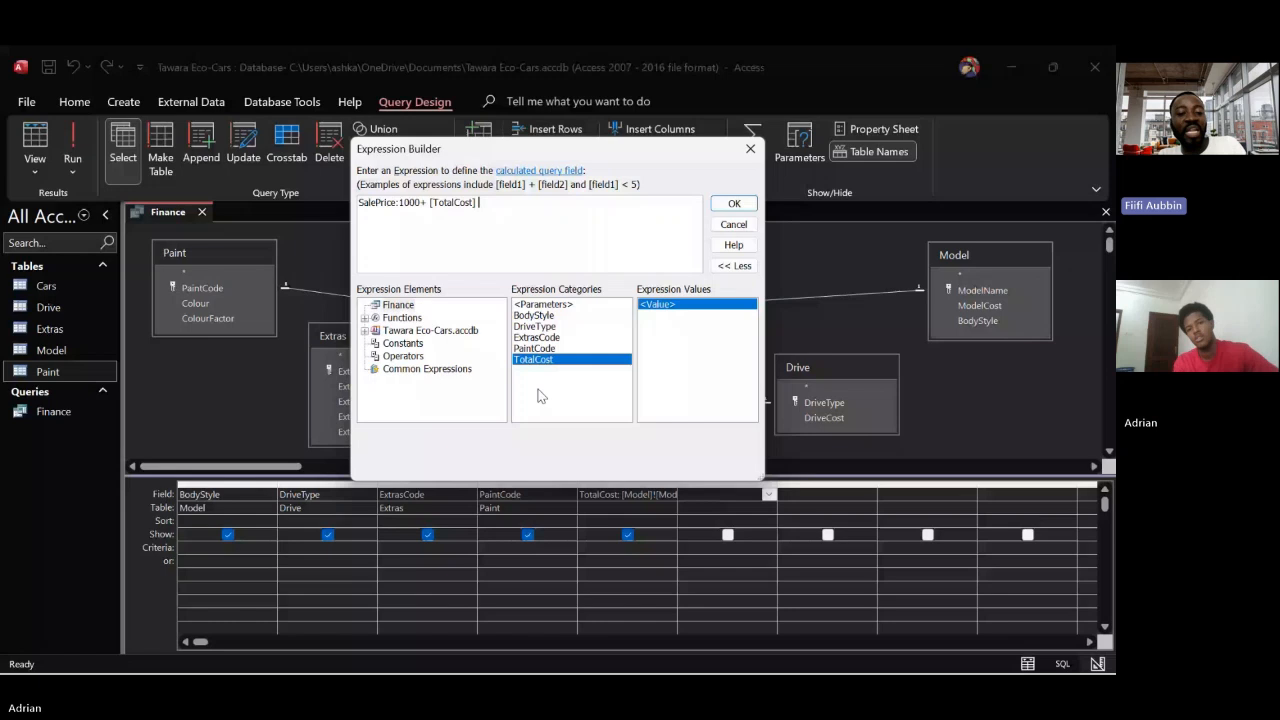
# Multiply [TotalCost] by 1.8 in the SalePrice expression, leaving no parentheses around the product
pyautogui.click(534, 233)
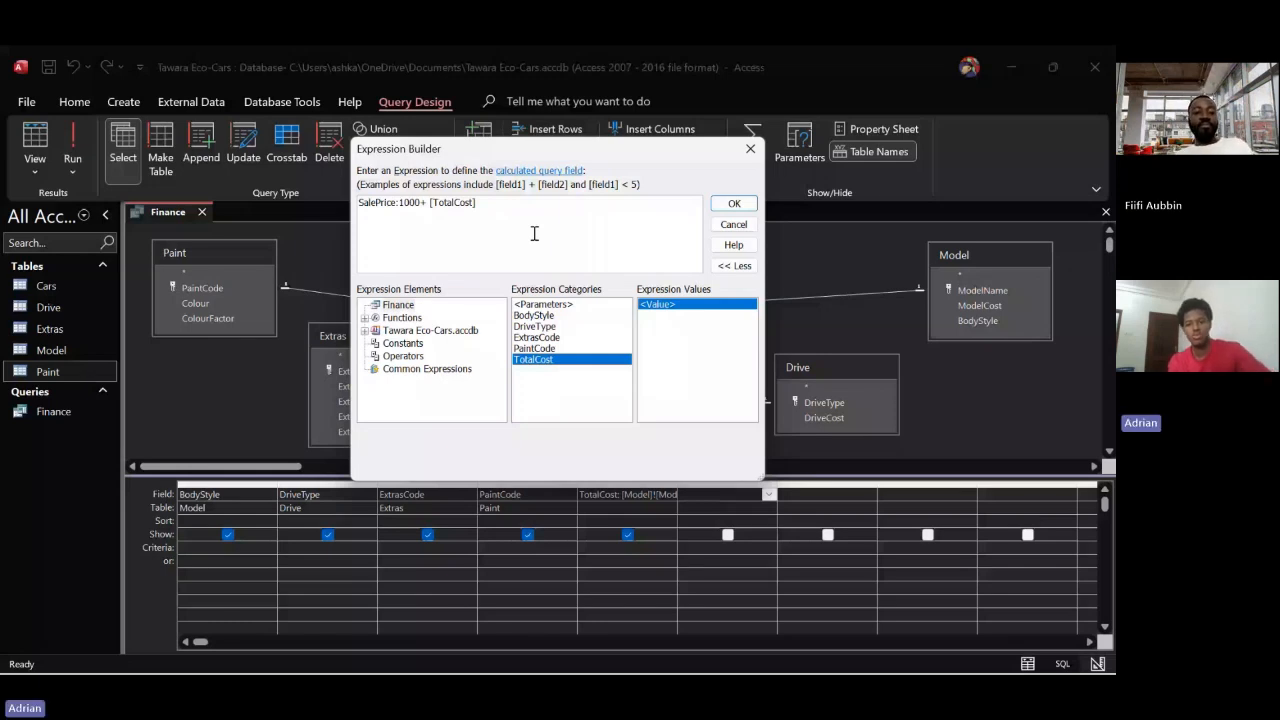
pyautogui.write('(')
pyautogui.press('End')
pyautogui.write('*1.8')
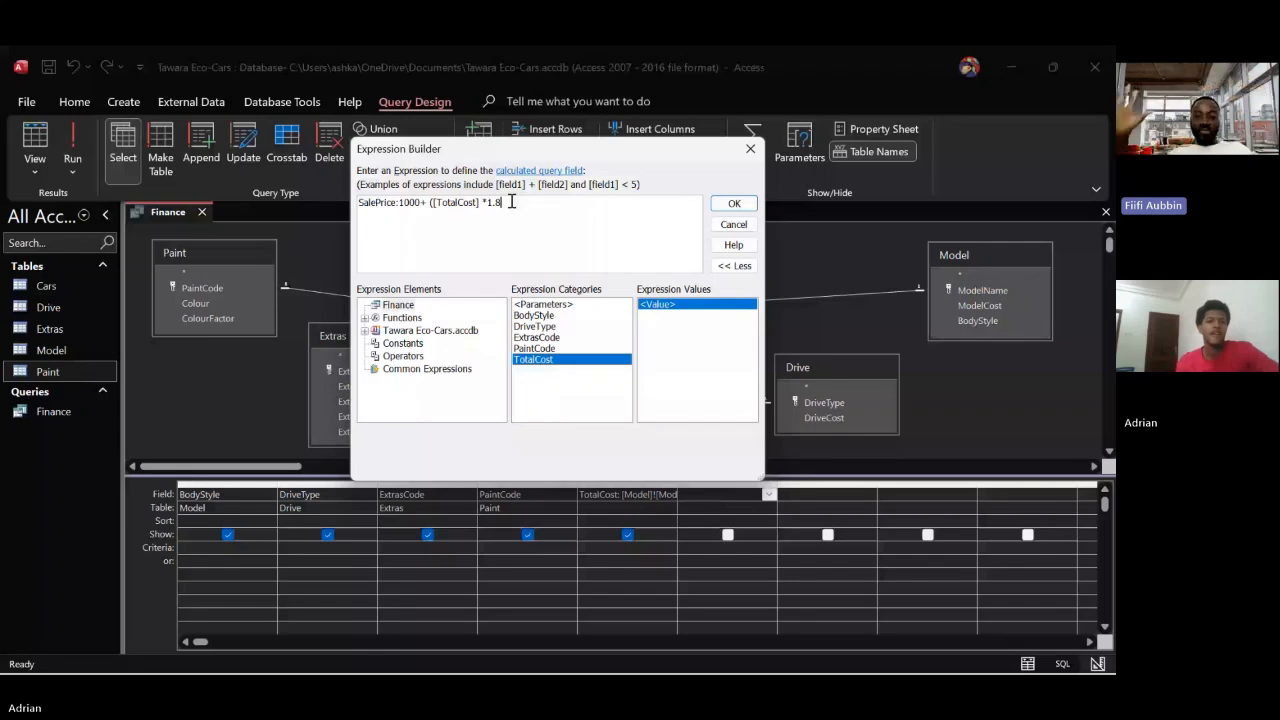
pyautogui.write(')')
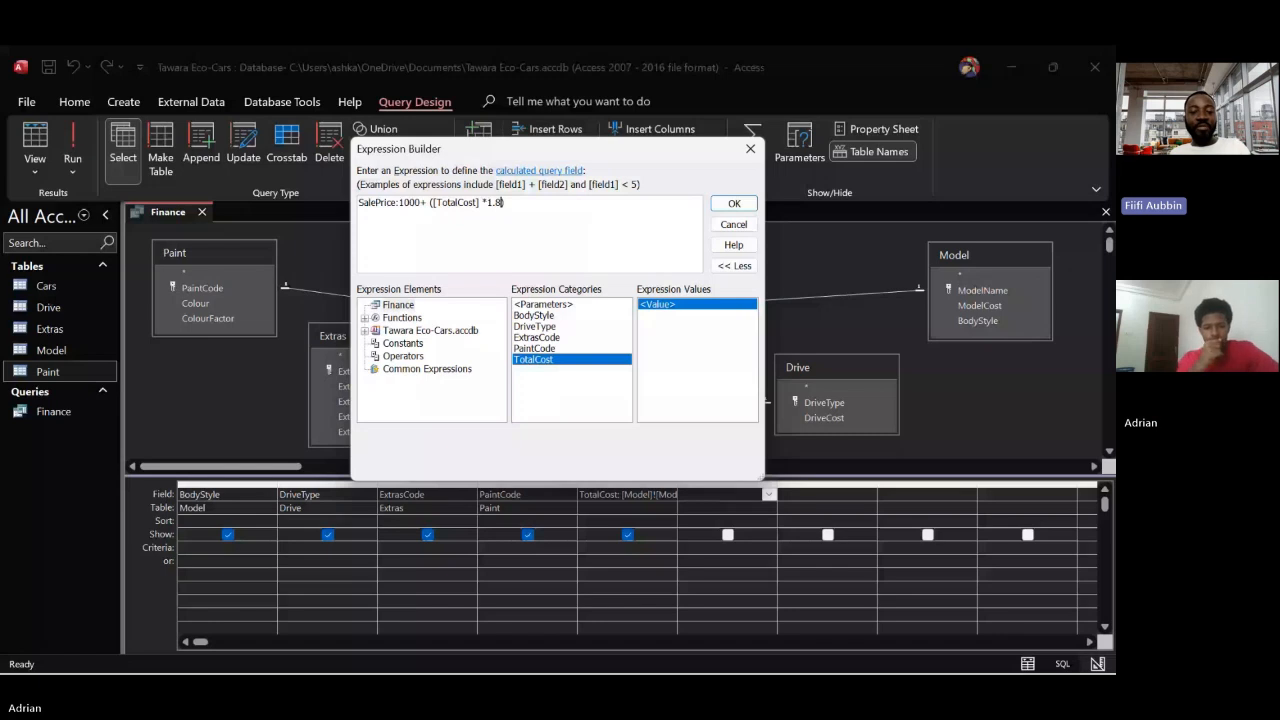
pyautogui.press('BackSpace')
pyautogui.click(434, 203)
pyautogui.press('BackSpace')
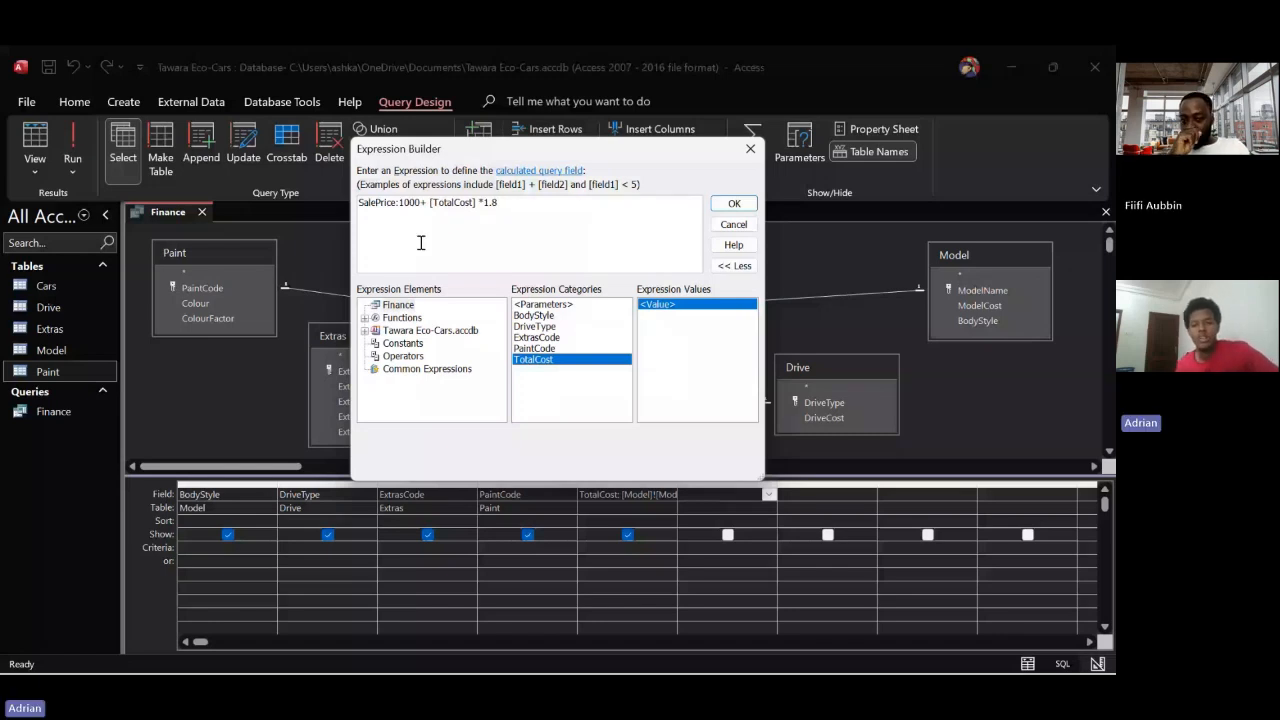
# Enclose 1000+[TotalCost] in parentheses to match the question paper's sale price formula, accept the SalePrice expression, and run the Finance query
pyautogui.hotkey('alt', 'Tab')
pyautogui.scroll(3, 475, 535)
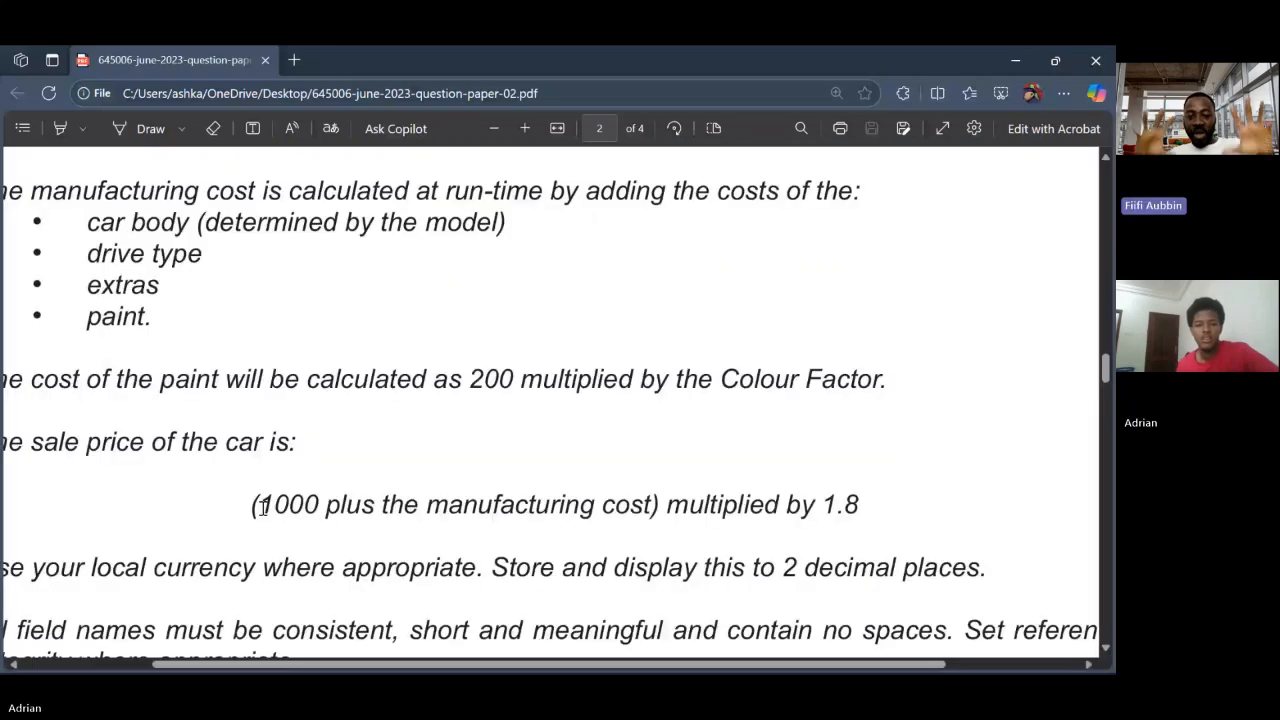
pyautogui.moveTo(250, 505); pyautogui.dragTo(658, 497)
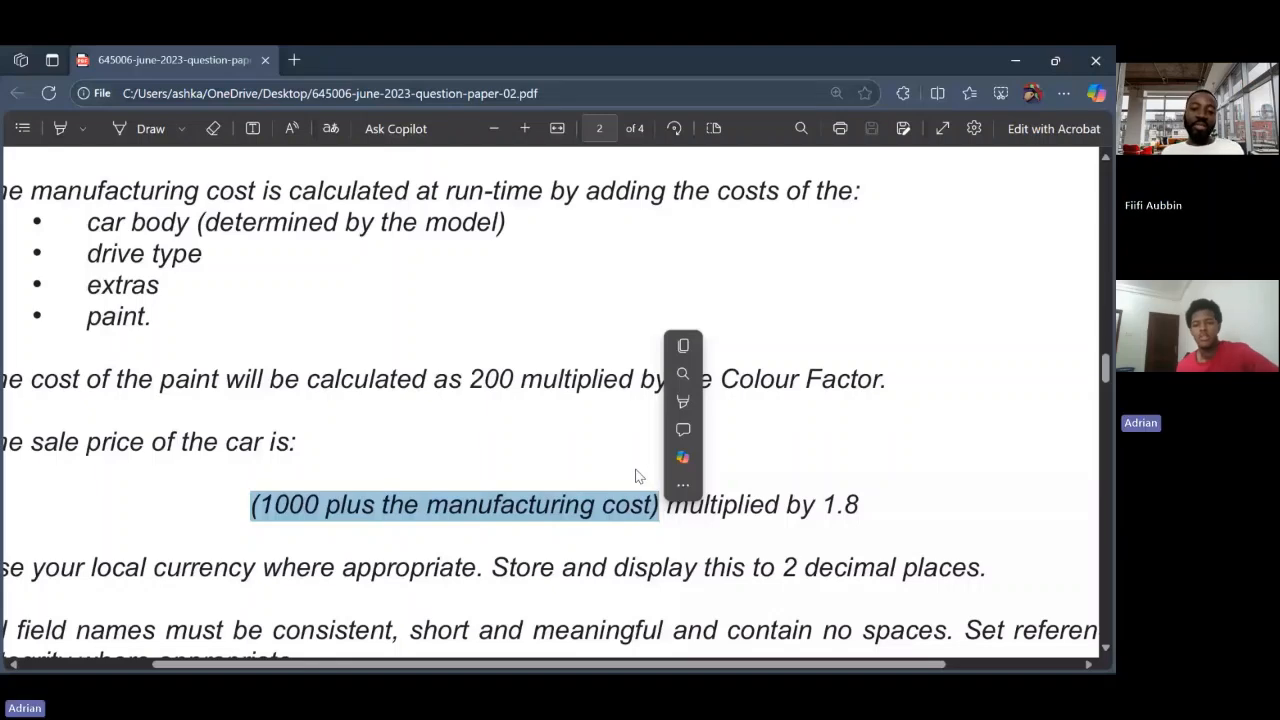
pyautogui.scroll(-4, 650, 540)
pyautogui.moveTo(705, 672)
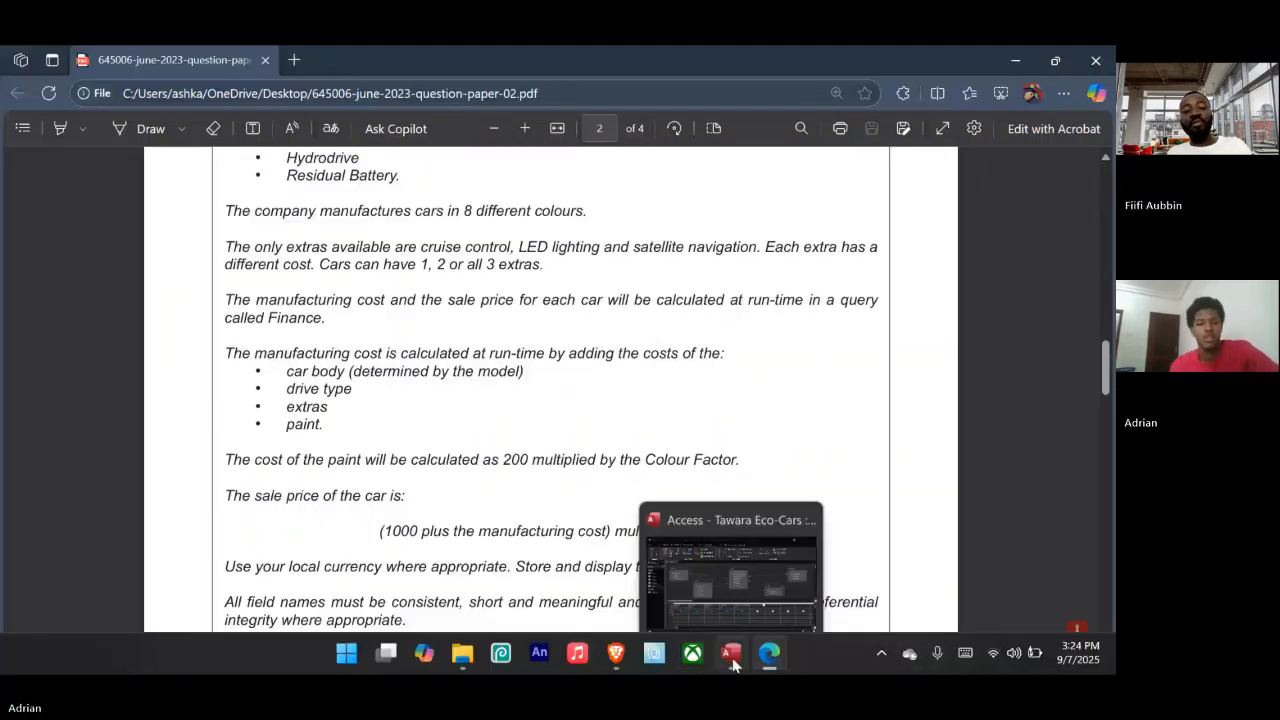
pyautogui.click(733, 658)
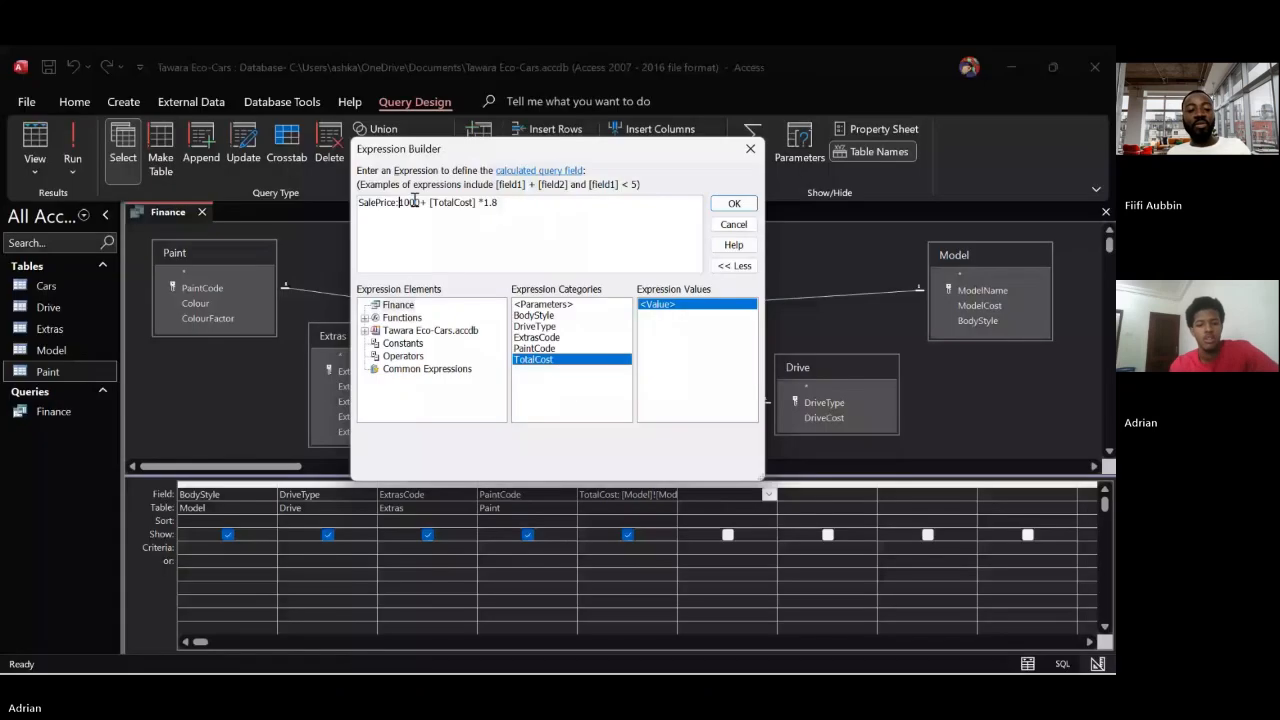
pyautogui.write('(')
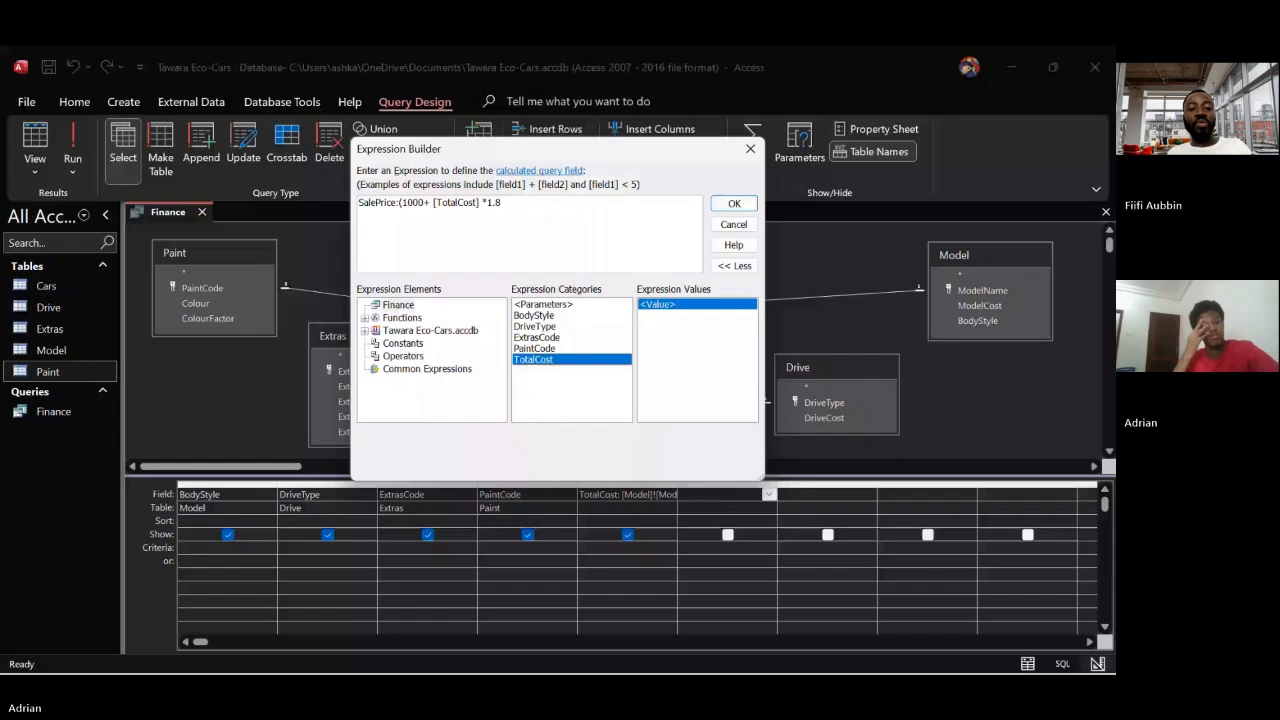
pyautogui.write(')')
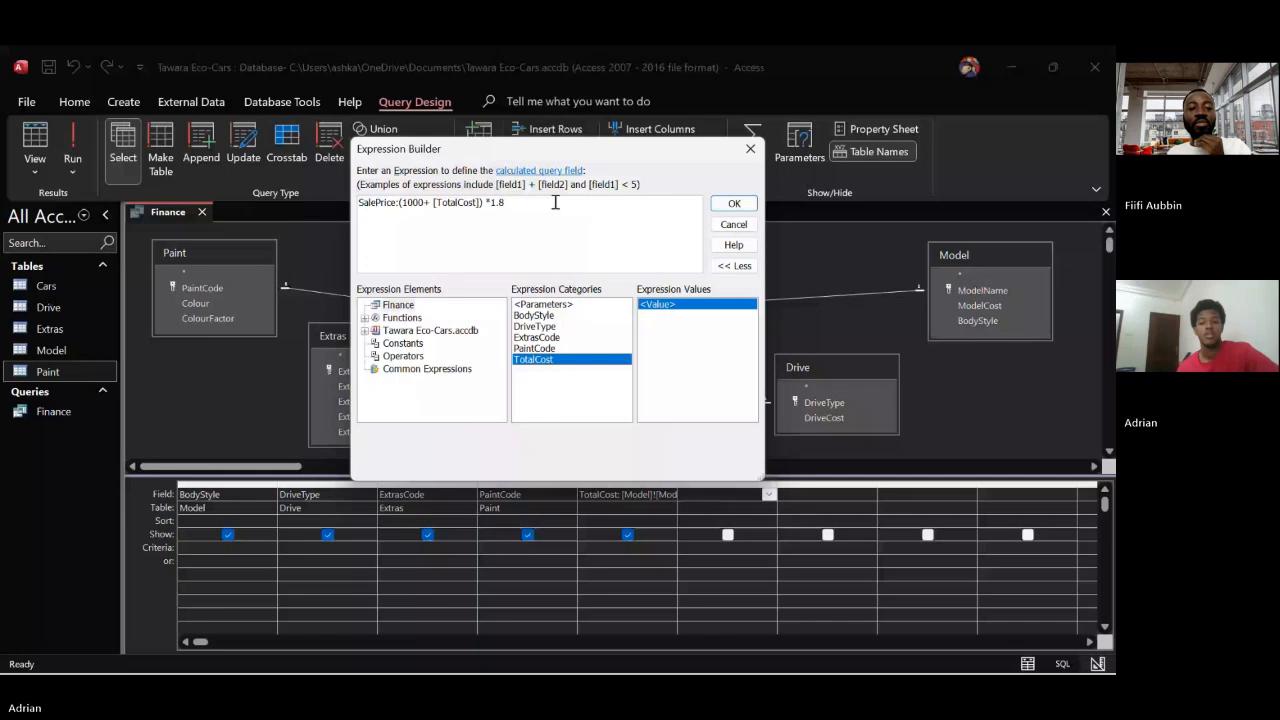
pyautogui.click(732, 205)
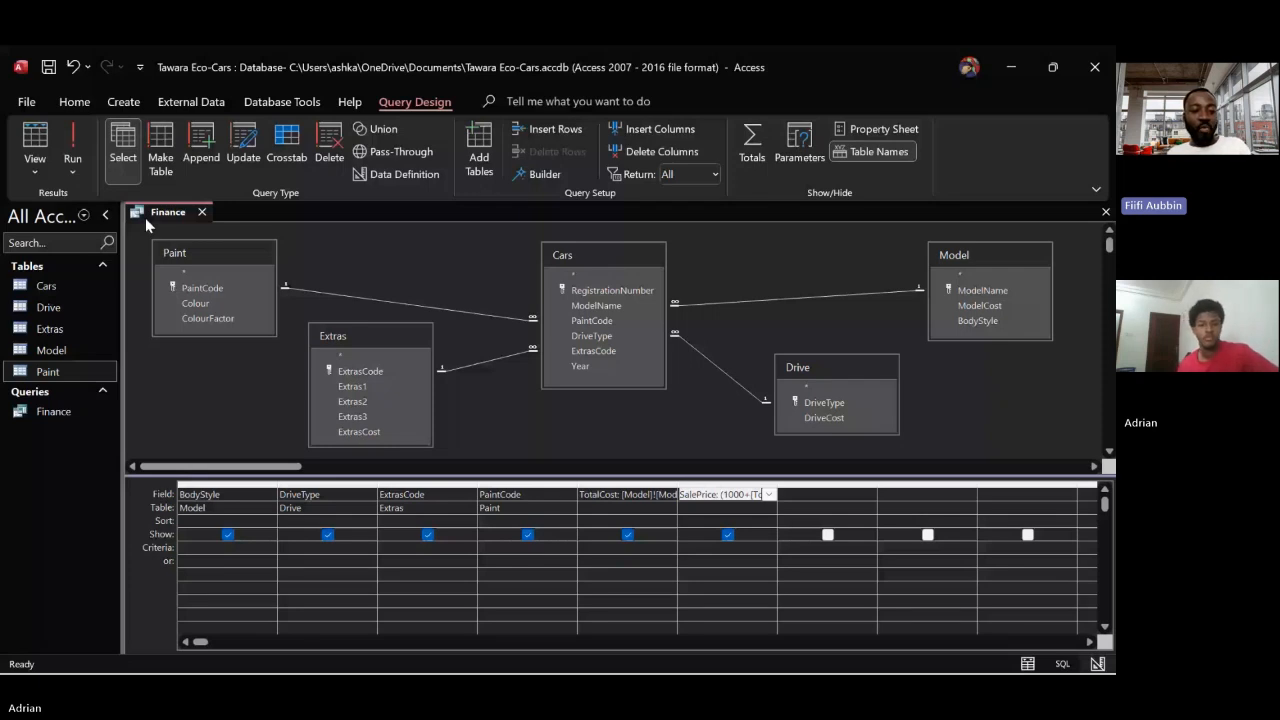
pyautogui.click(73, 145)
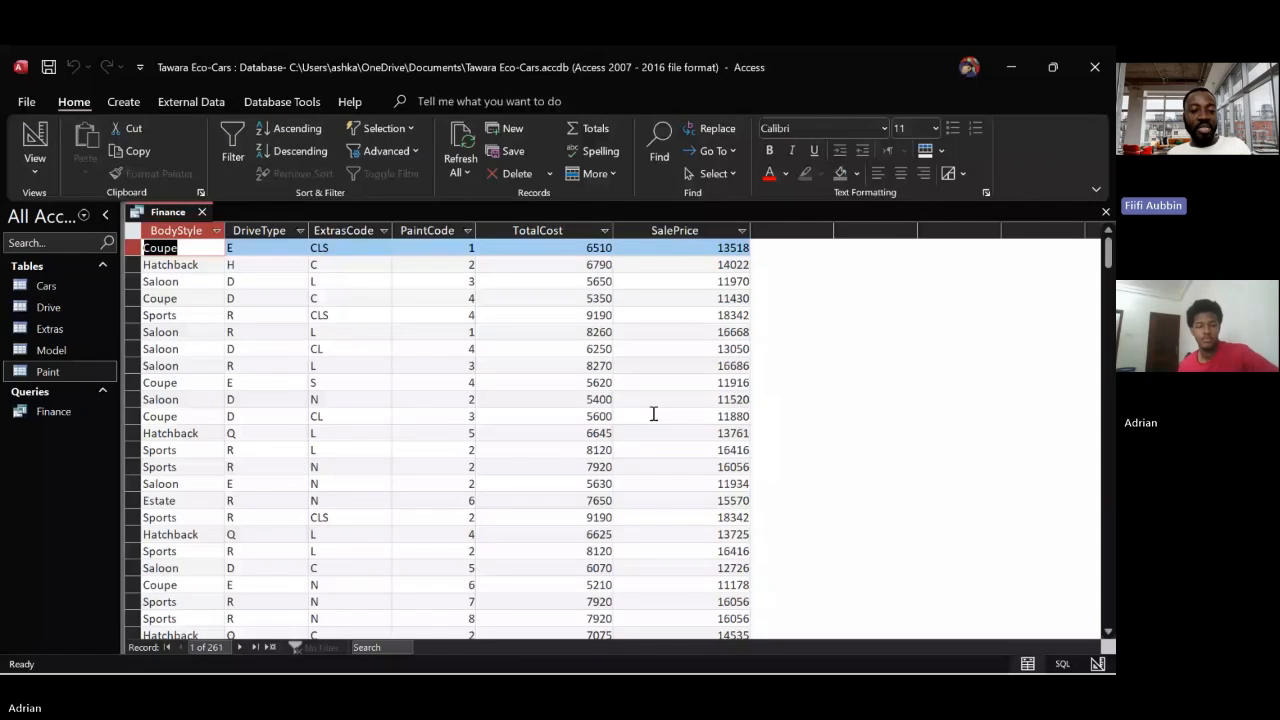